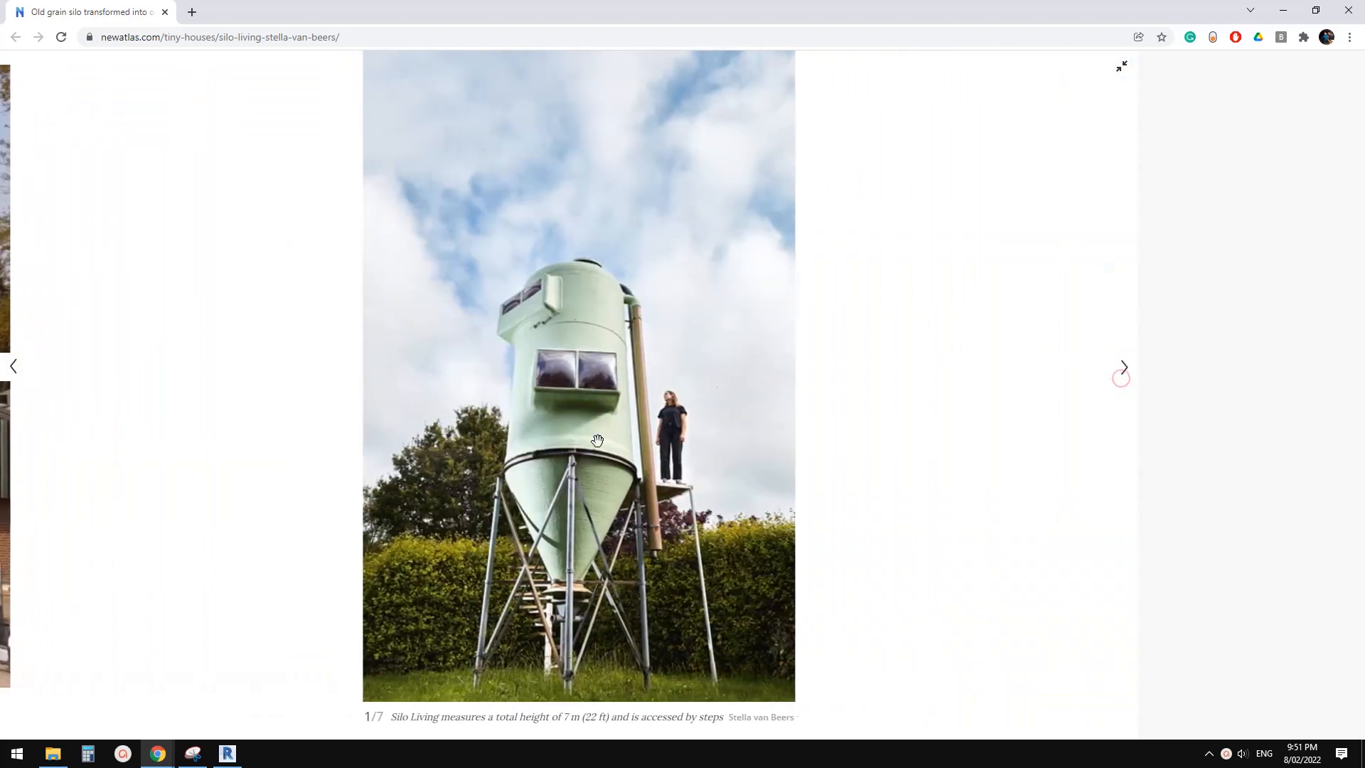
Switch to Revit and create a new project
click(228, 753)
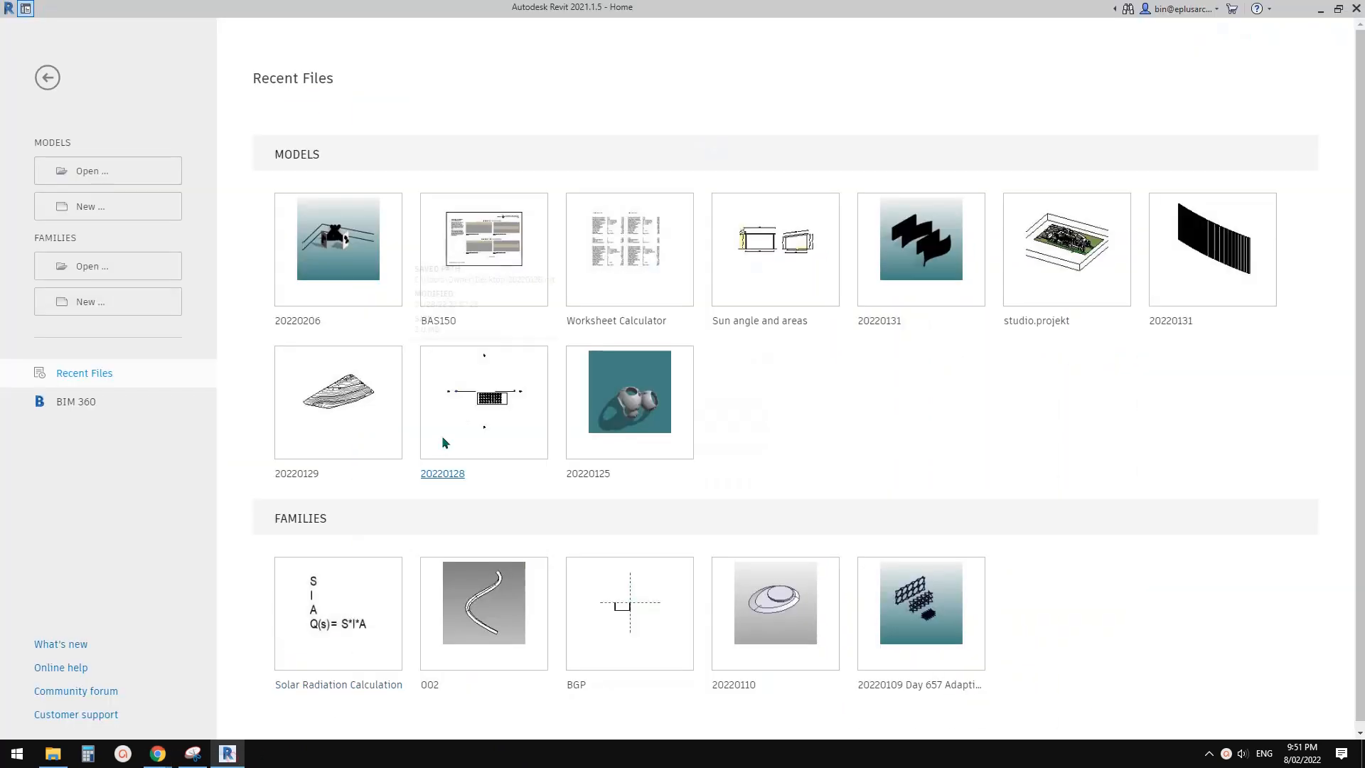
click(91, 202)
click(597, 377)
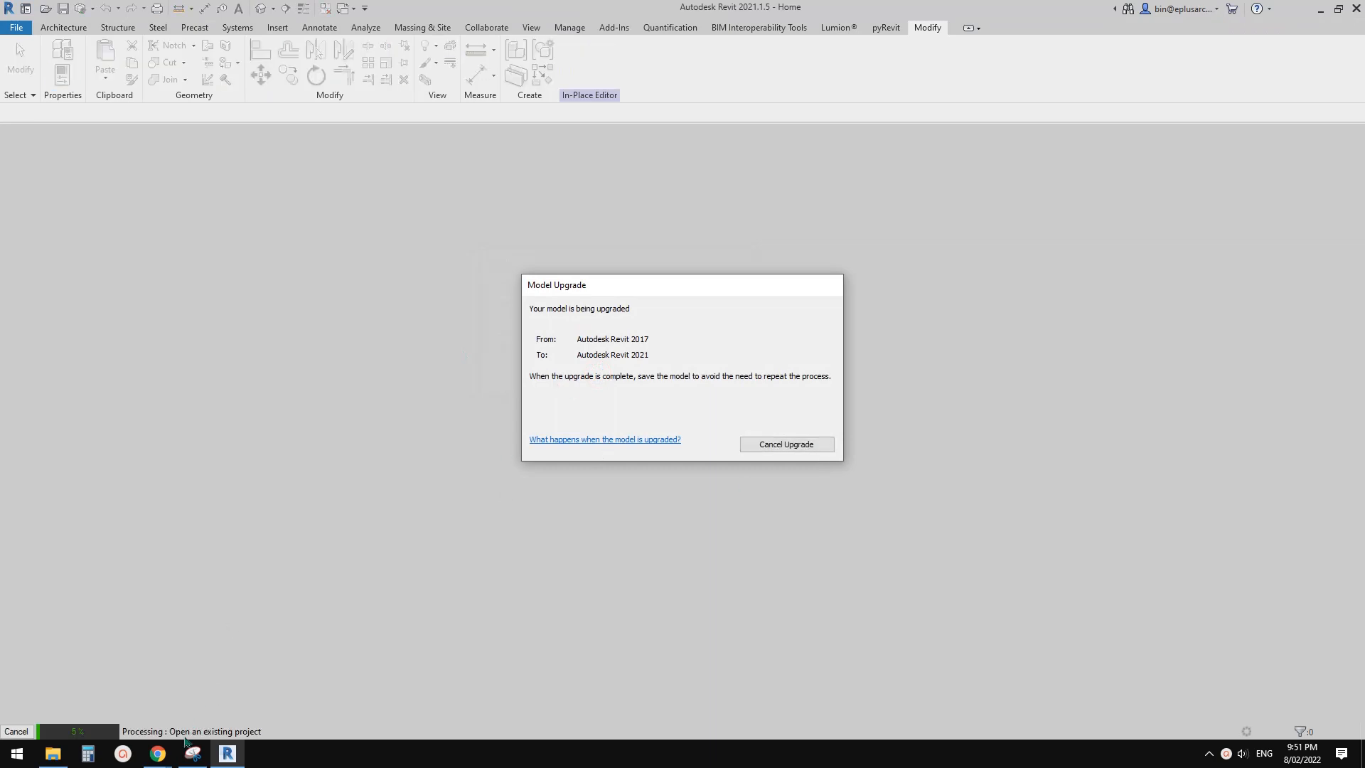
Check the reference photo of the silo house in Chrome, then return to Revit
click(160, 753)
click(239, 678)
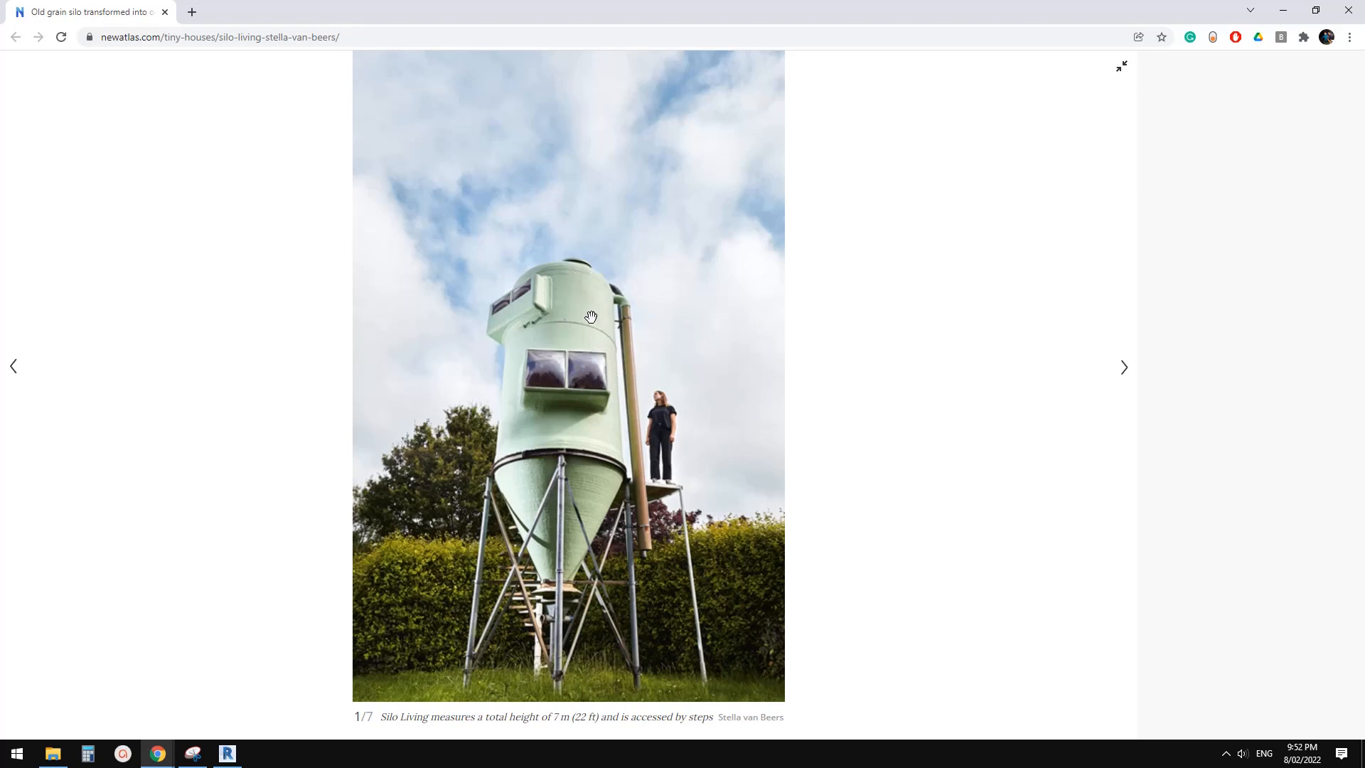
click(229, 755)
Draw one horizontal and one vertical reference plane crossing each other at their midpoints in the Ground Floor plan
mouse_move(679, 363)
middle_down()
mouse_move(679, 429)
mouse_move(606, 363)
middle_up()
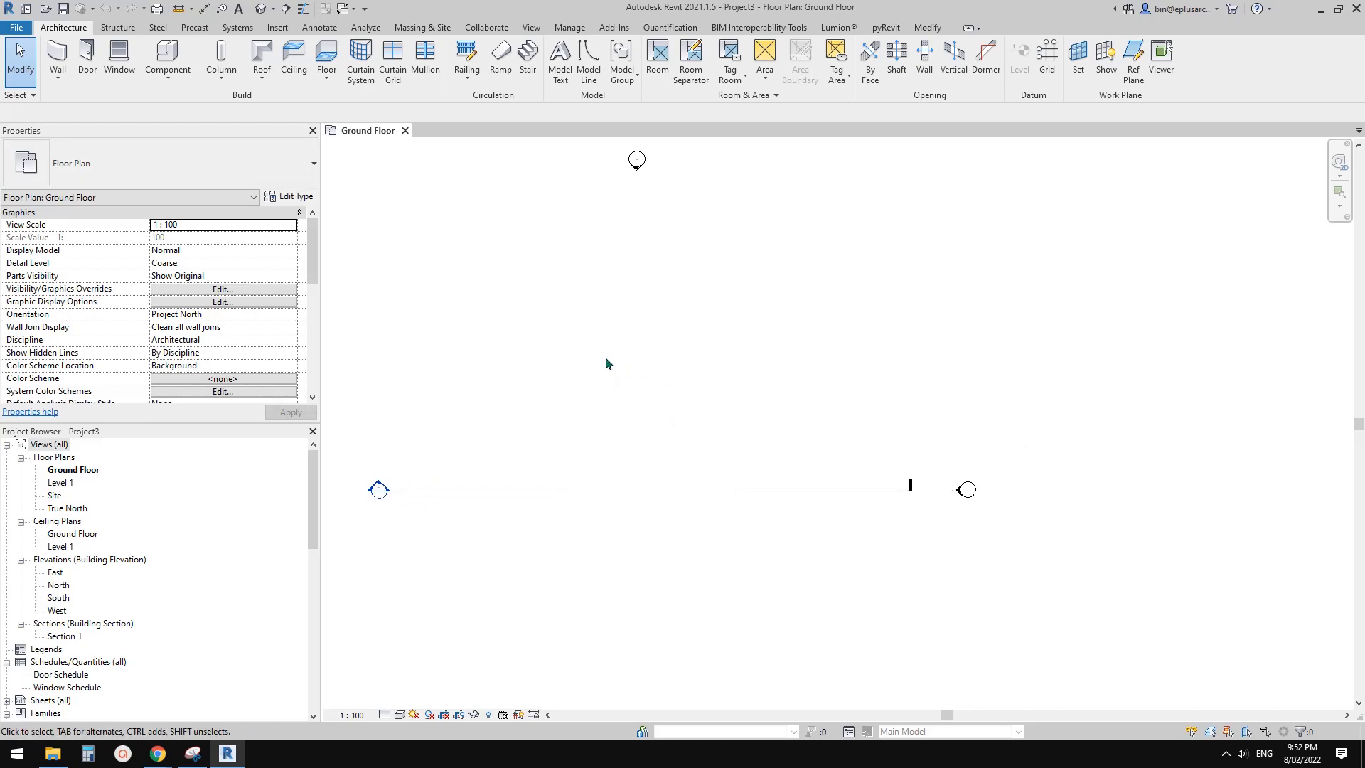
middle_drag(725, 253, 704, 249)
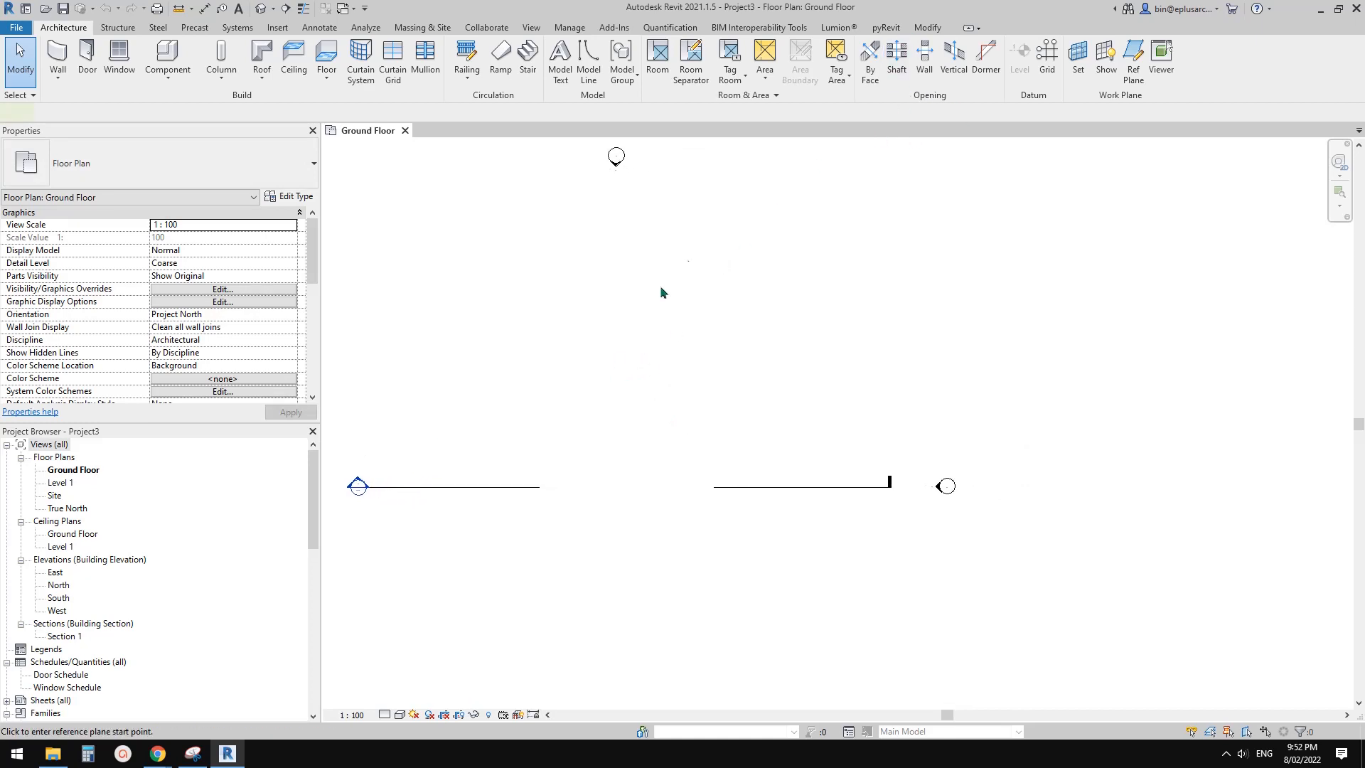
key(r)
key(p)
click(494, 349)
click(712, 348)
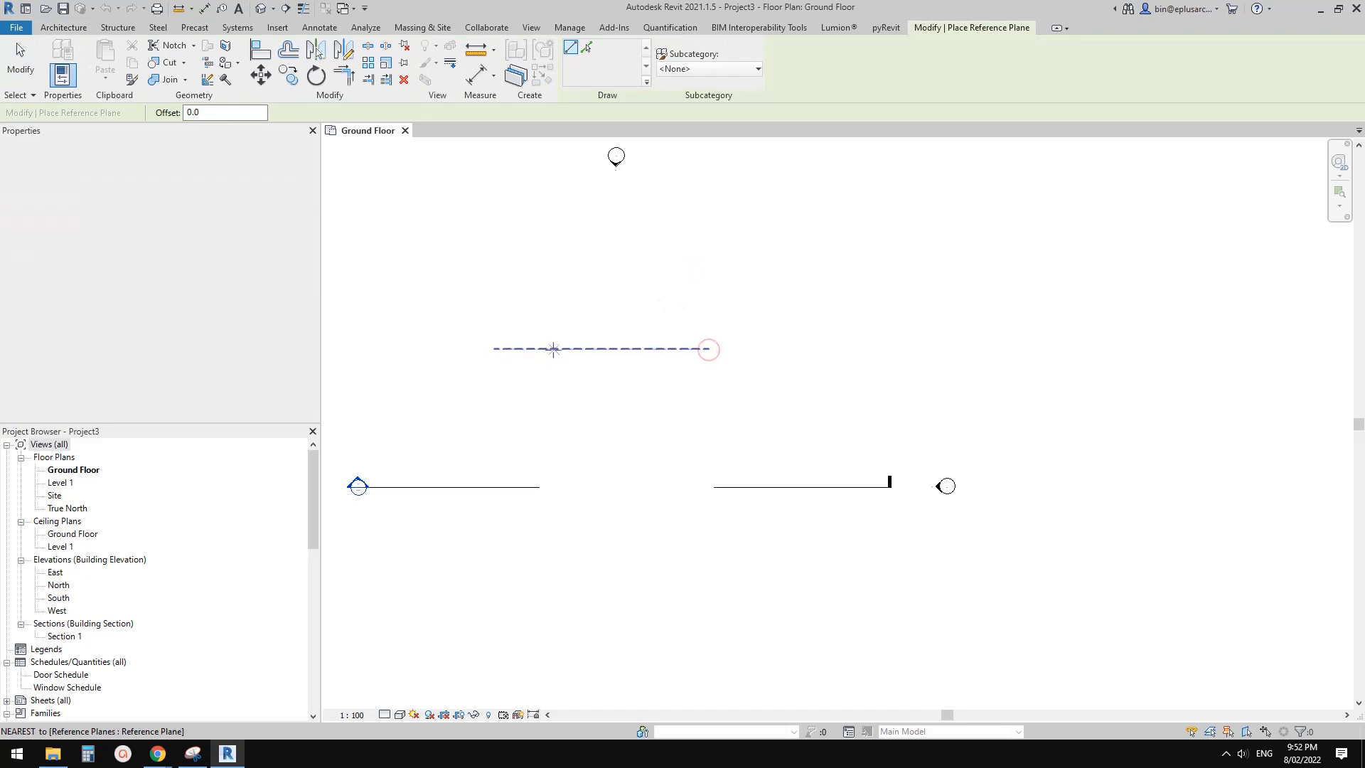
click(600, 450)
click(600, 243)
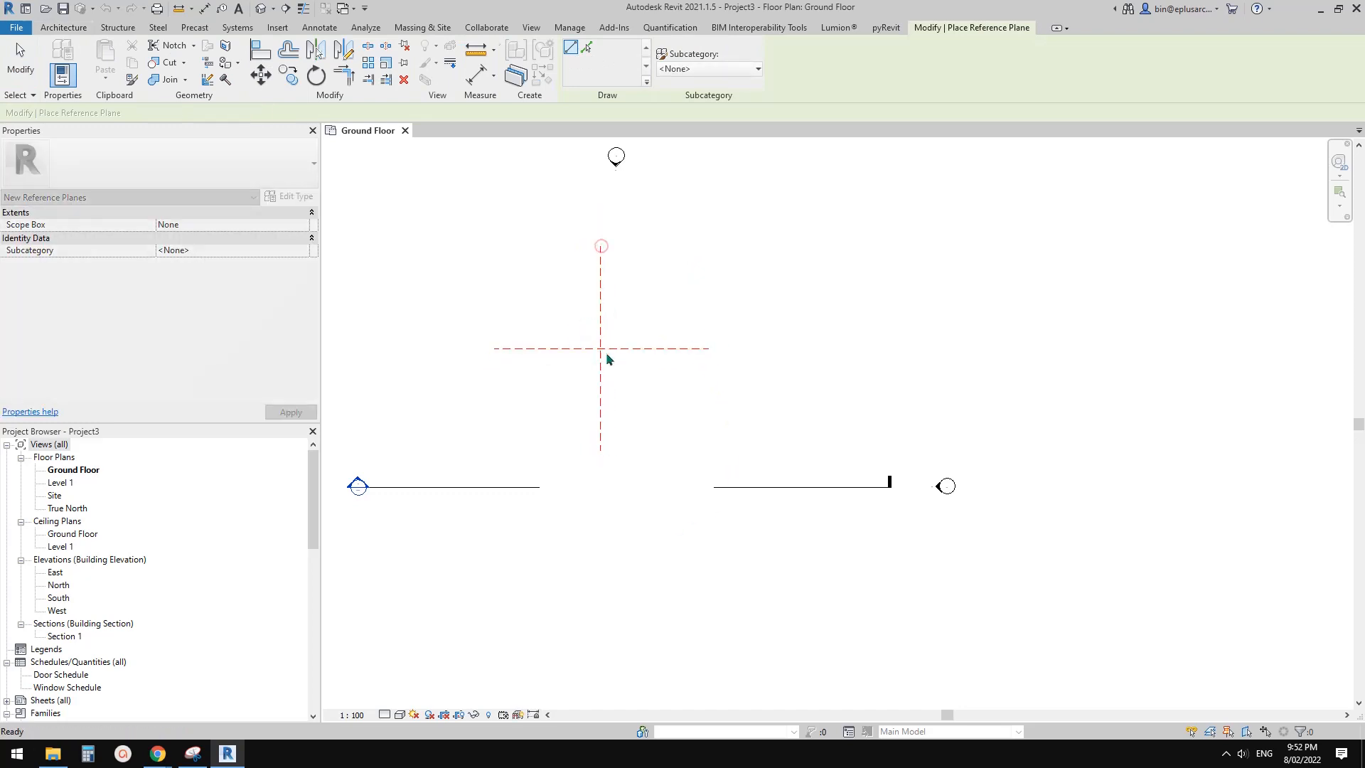
key(Escape)
key(Escape)
Name the horizontal reference plane "h"
scroll(606, 356, up, 2)
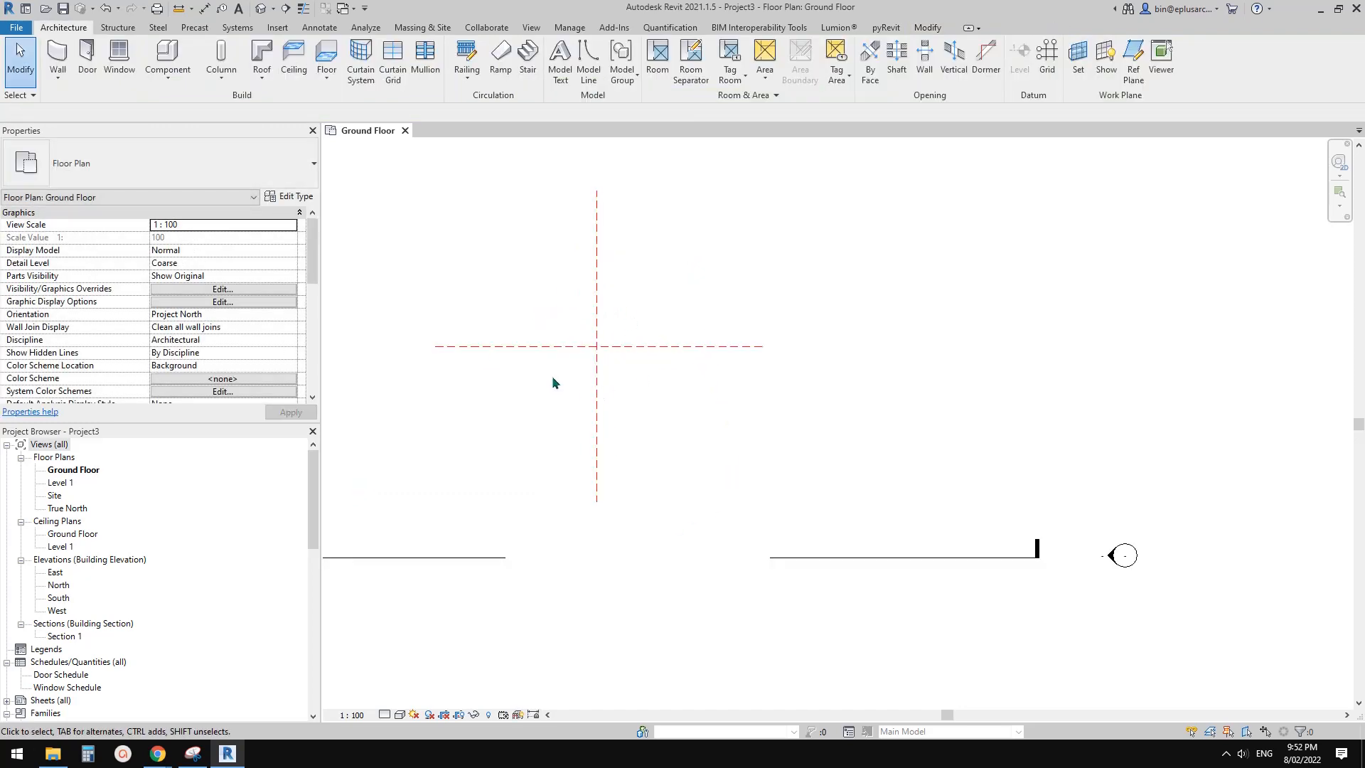
scroll(597, 316, up, 2)
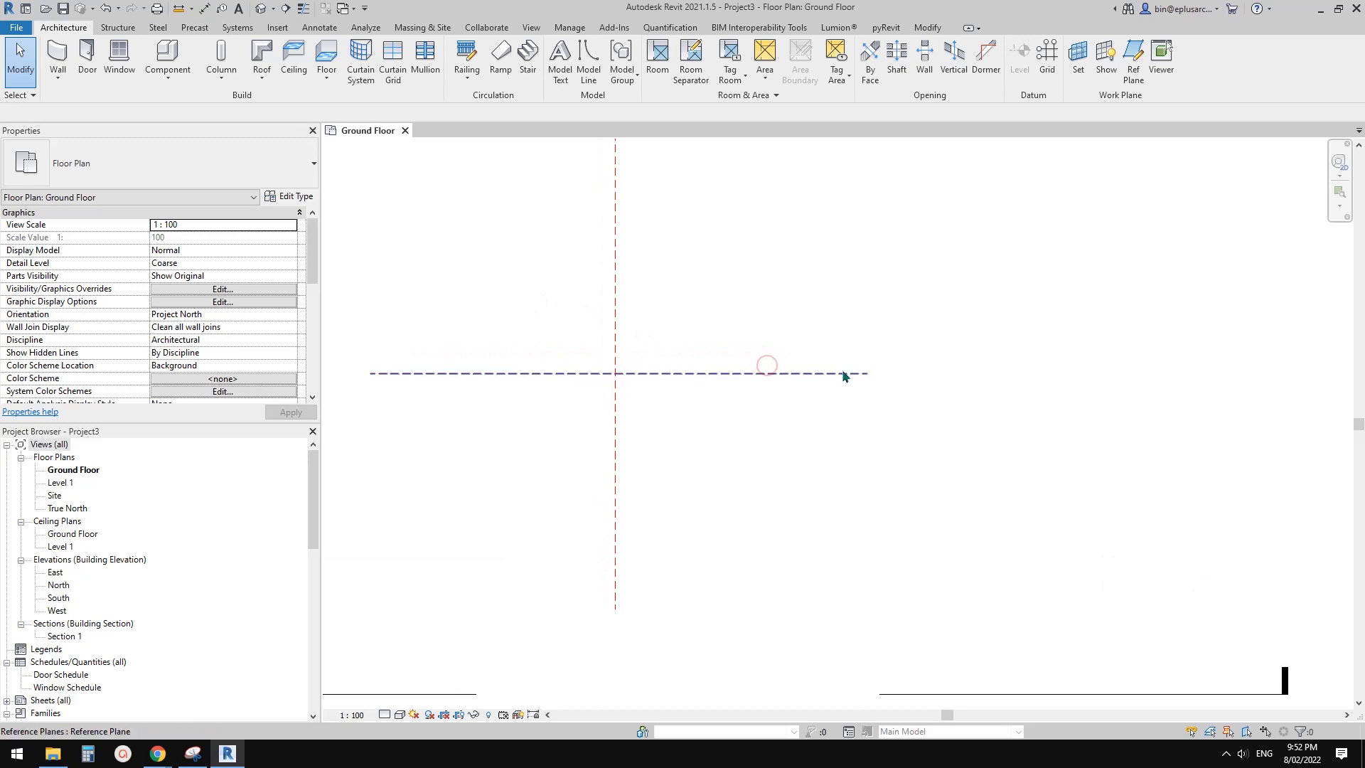
click(843, 376)
click(839, 377)
text(h)
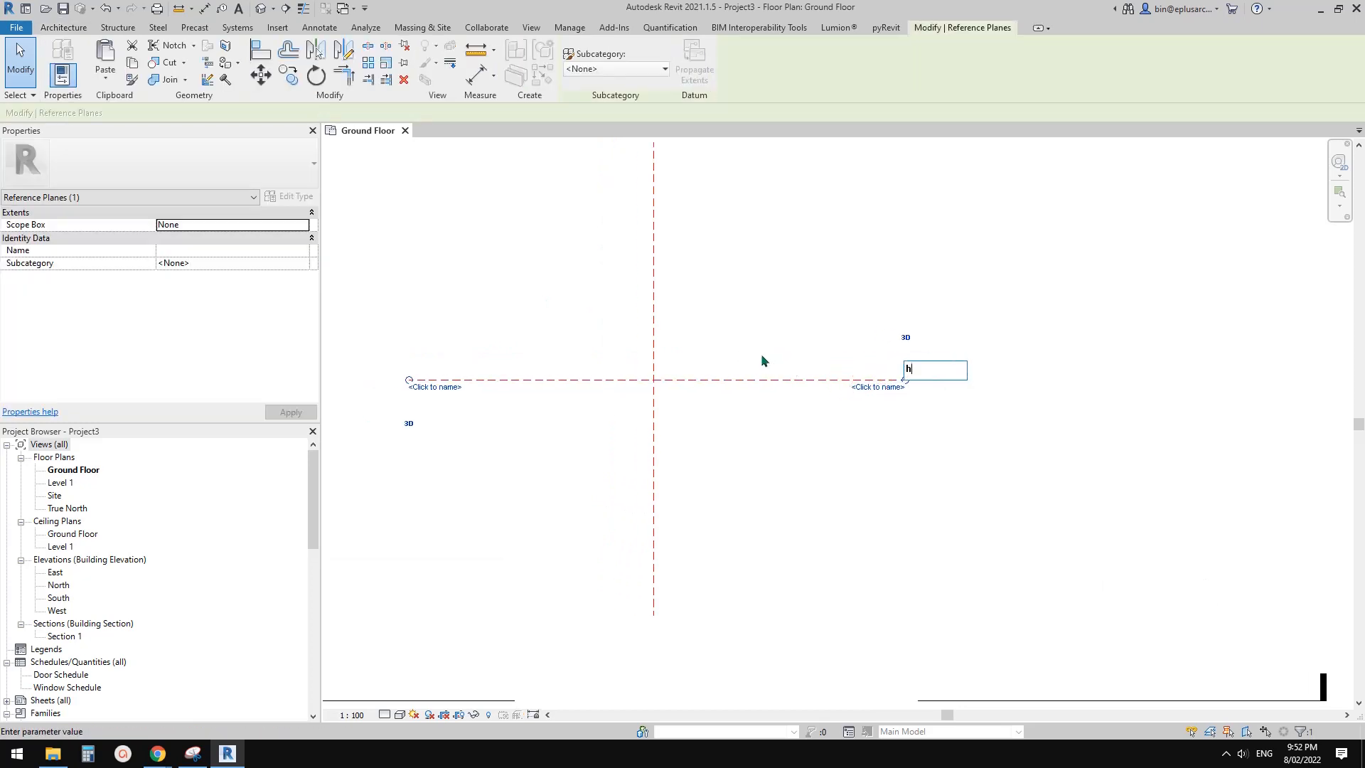
click(834, 422)
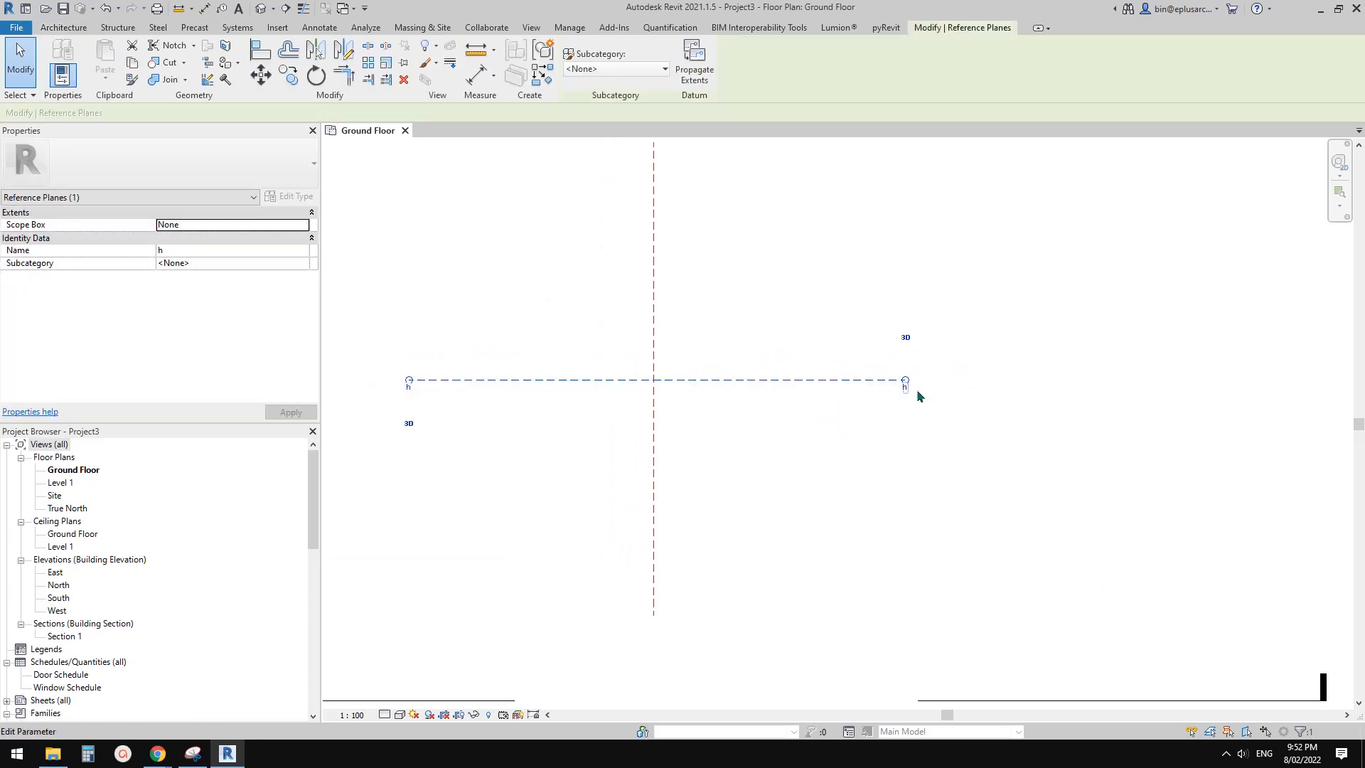
Name the vertical reference plane "v" and deselect it
middle_drag(881, 394, 891, 404)
middle_drag(690, 218, 716, 284)
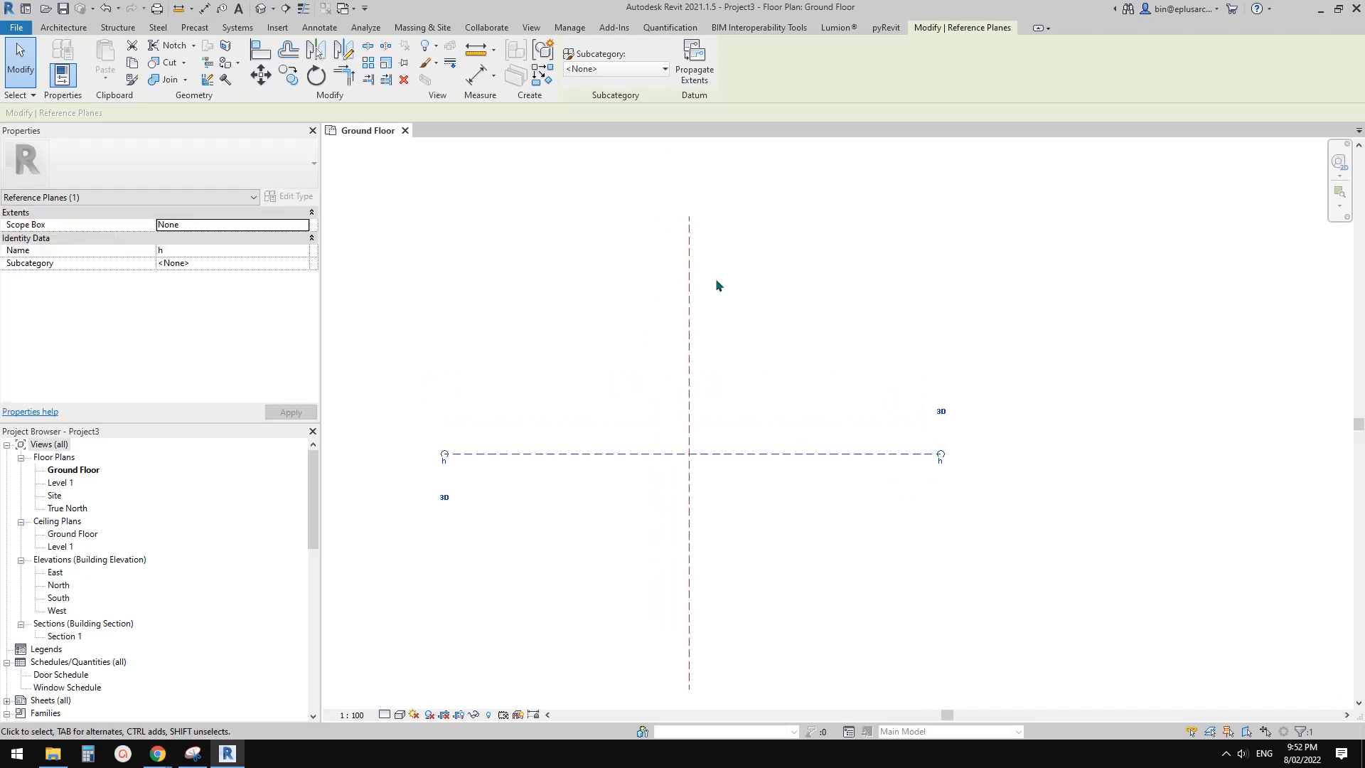
click(688, 251)
click(696, 234)
text(v)
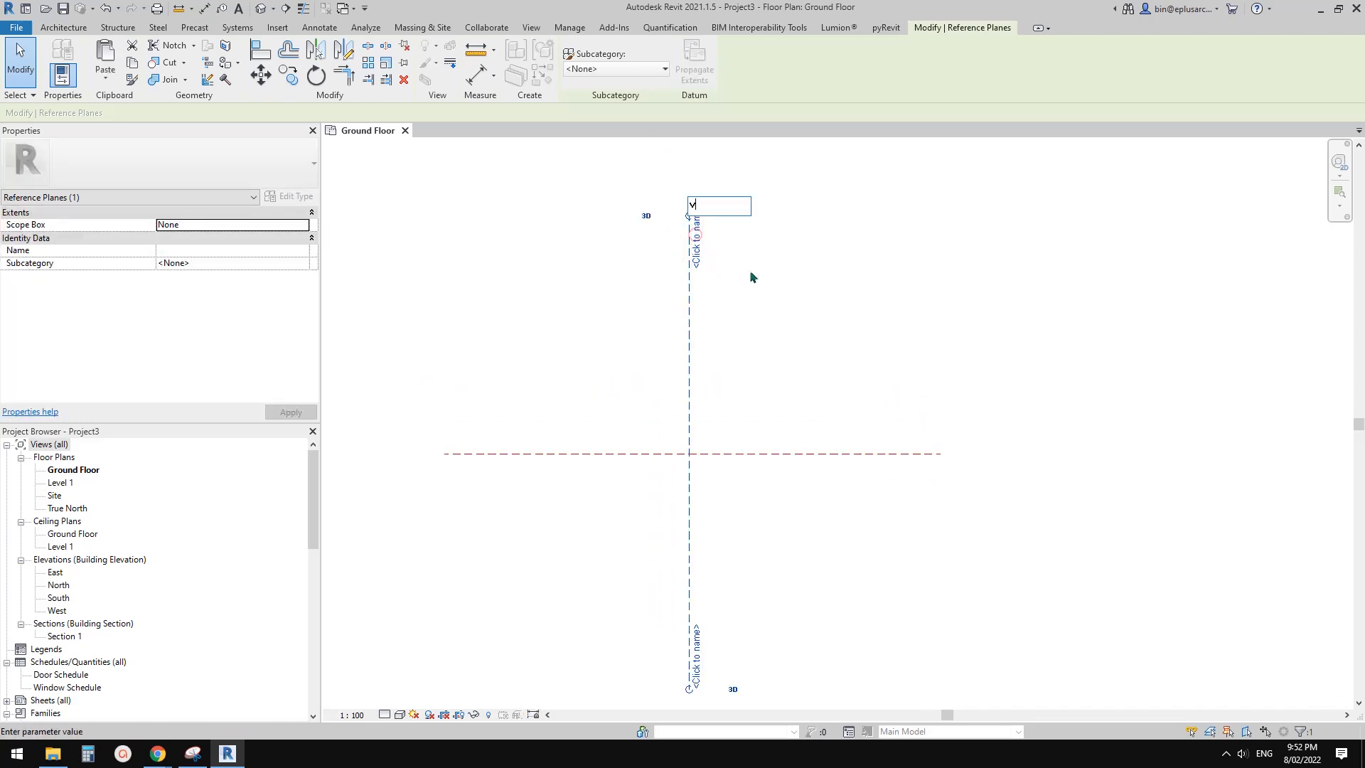
click(769, 292)
middle_drag(768, 291, 718, 283)
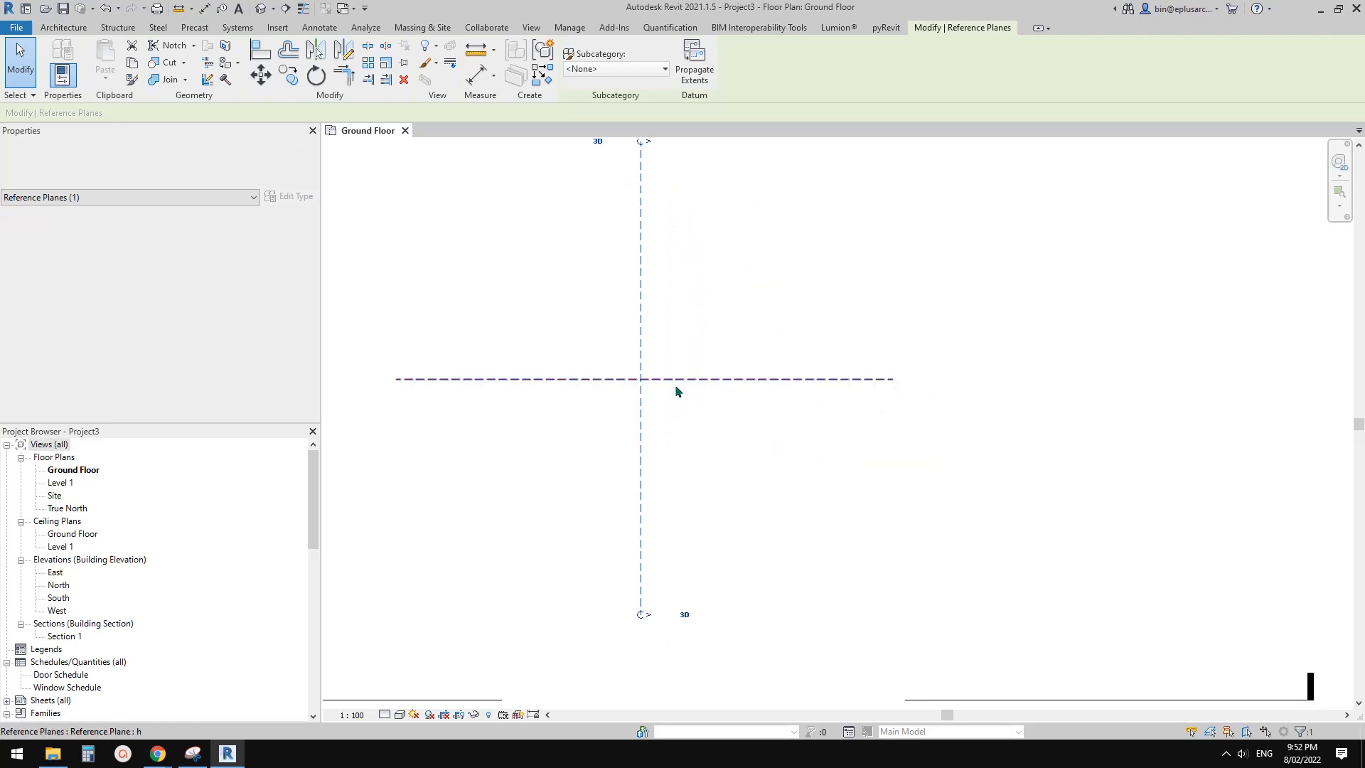
middle_drag(675, 391, 717, 376)
click(743, 336)
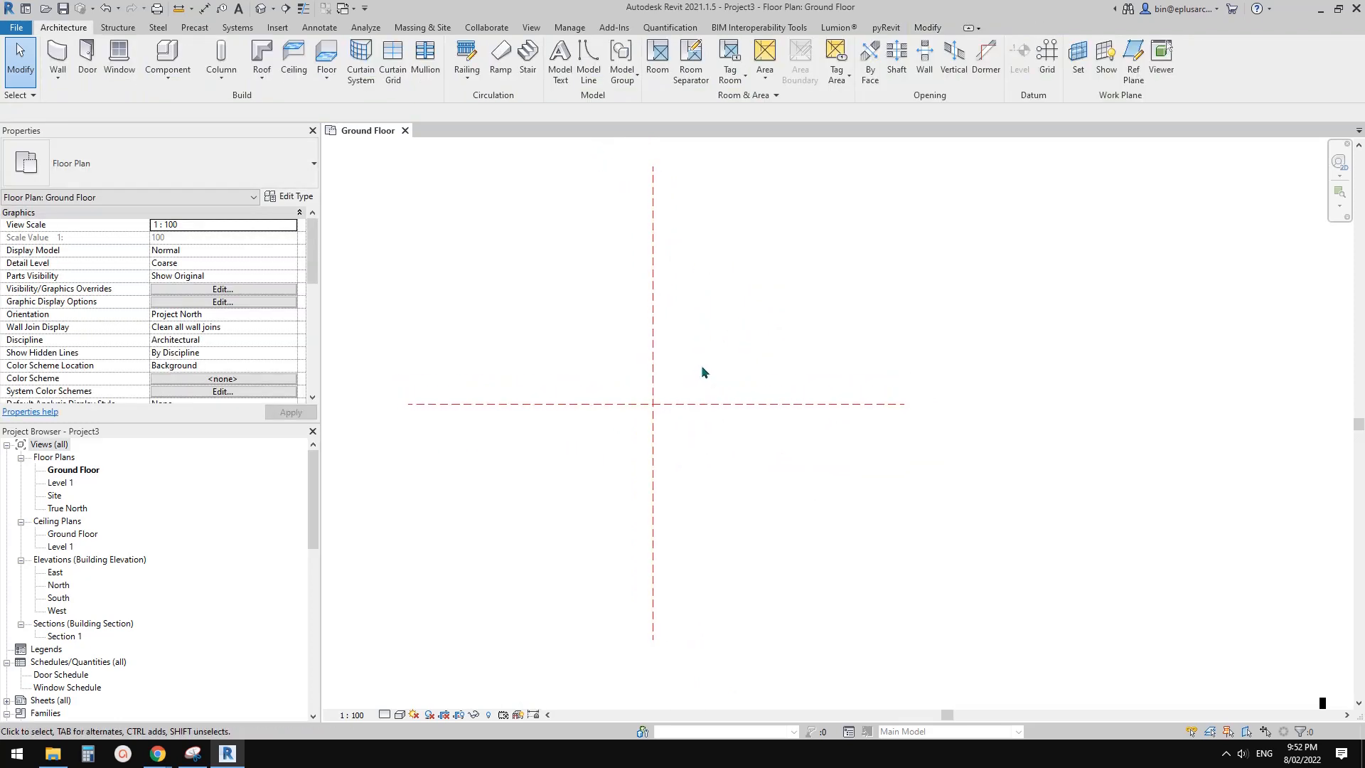
Create a model in-place component in the Generic Models category, accepting the default name
click(800, 405)
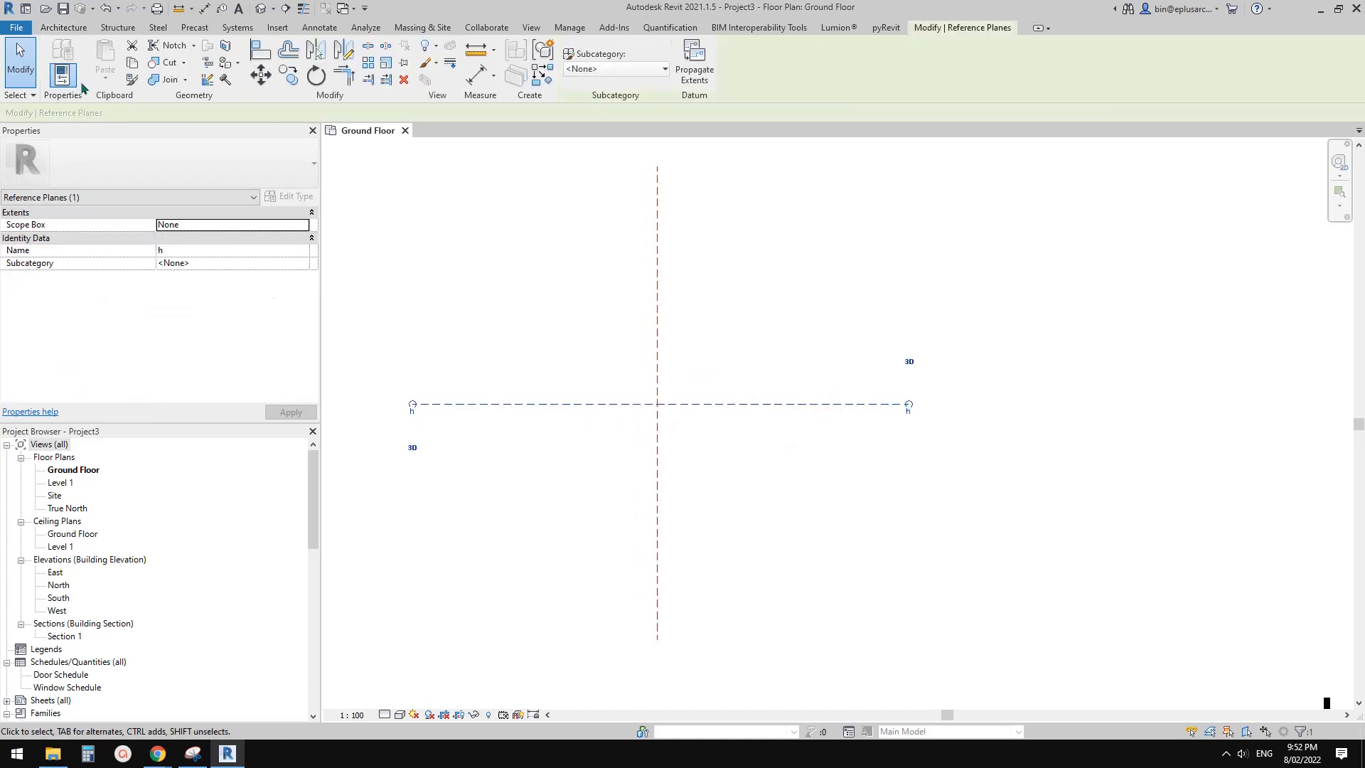
click(63, 27)
click(168, 71)
click(186, 133)
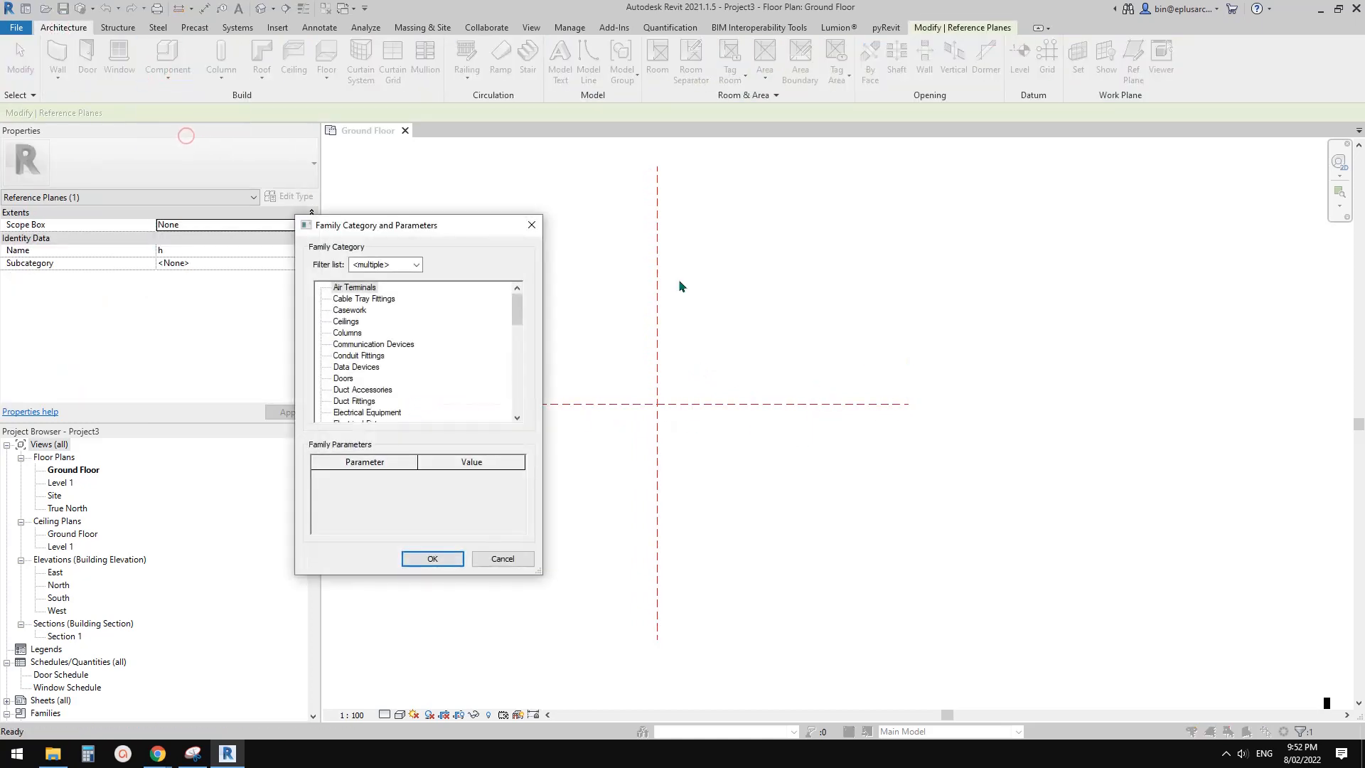
click(366, 344)
key(g)
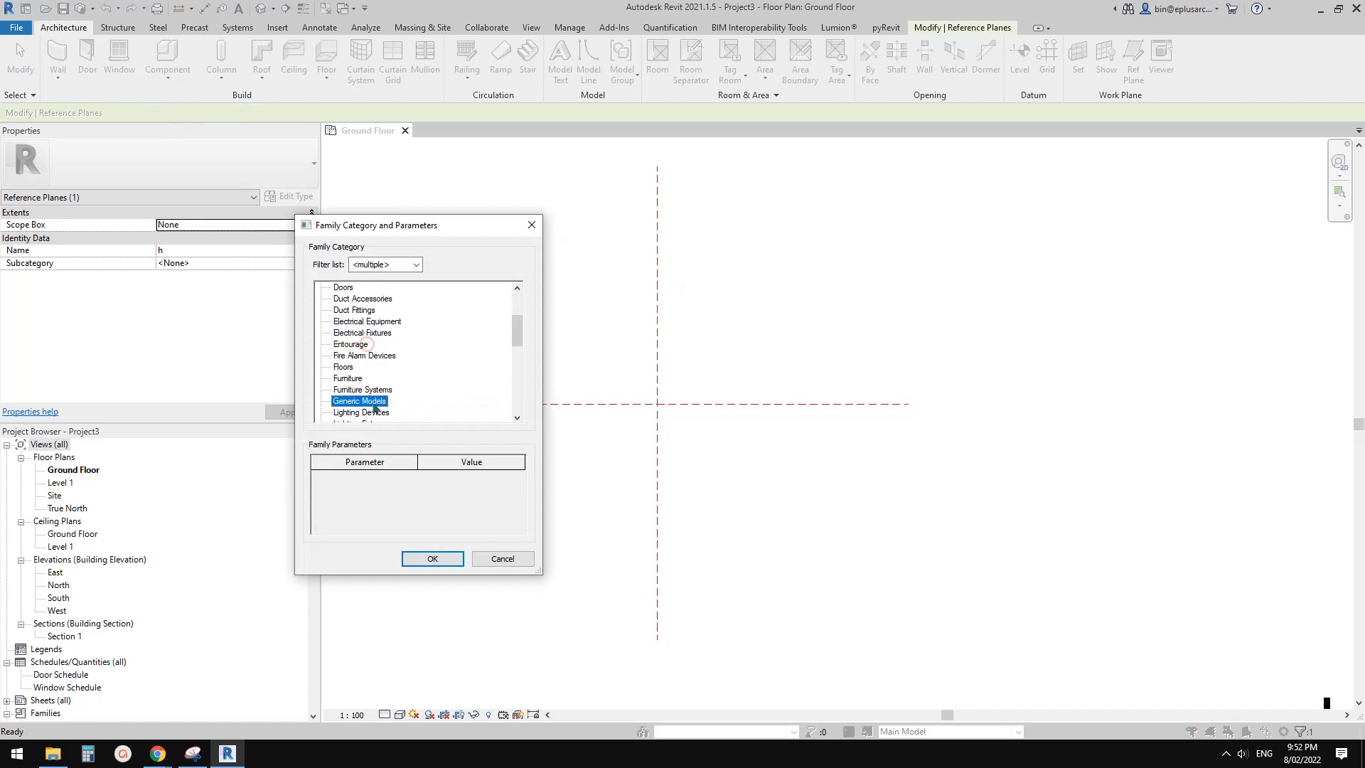
click(436, 558)
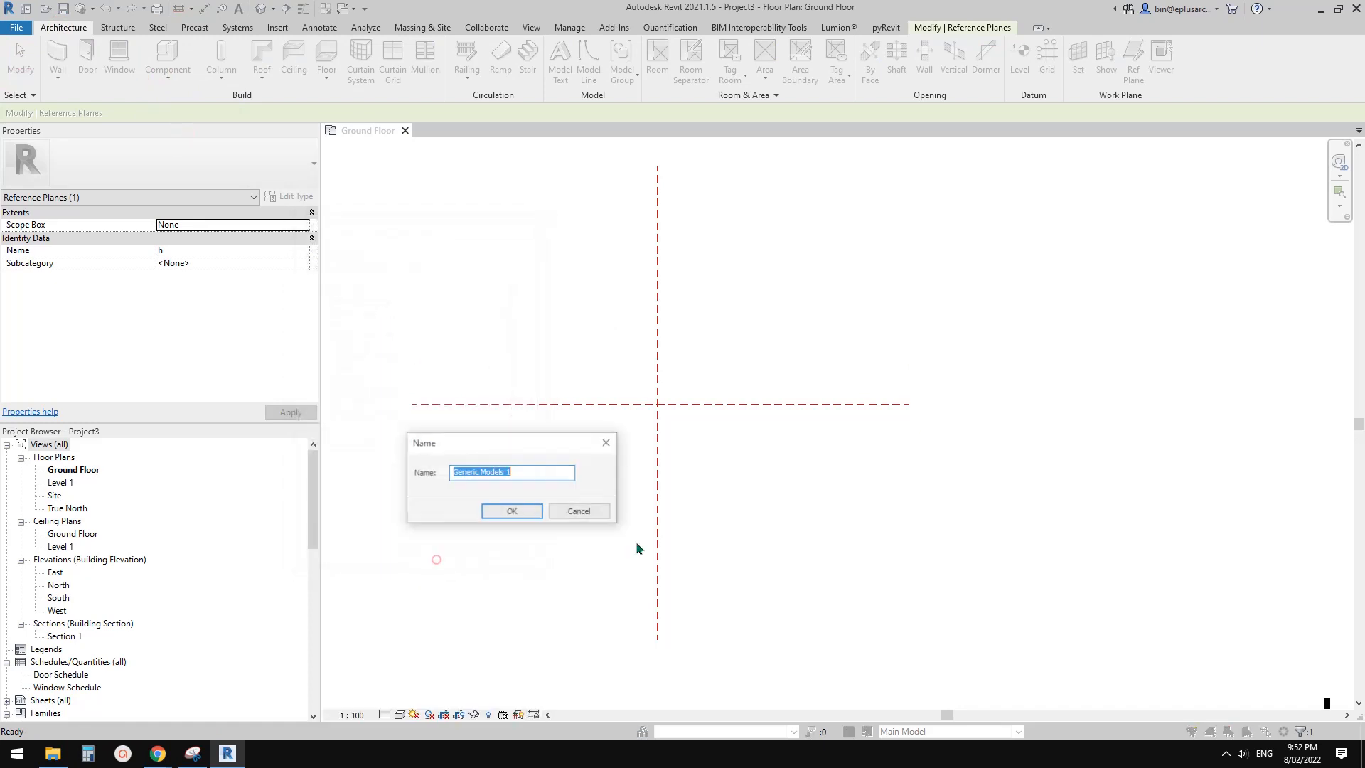
click(511, 512)
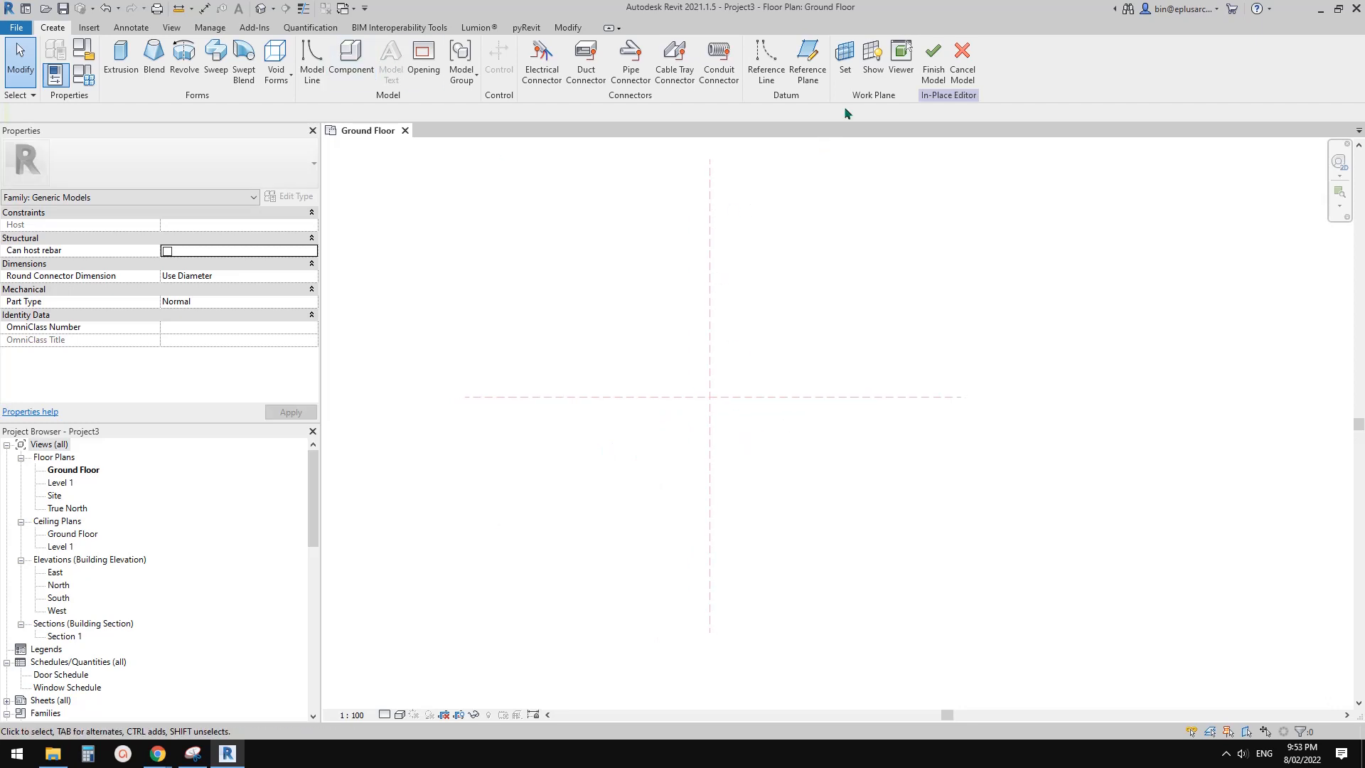
Start a Revolve form and set its work plane to Reference Plane : h
click(182, 64)
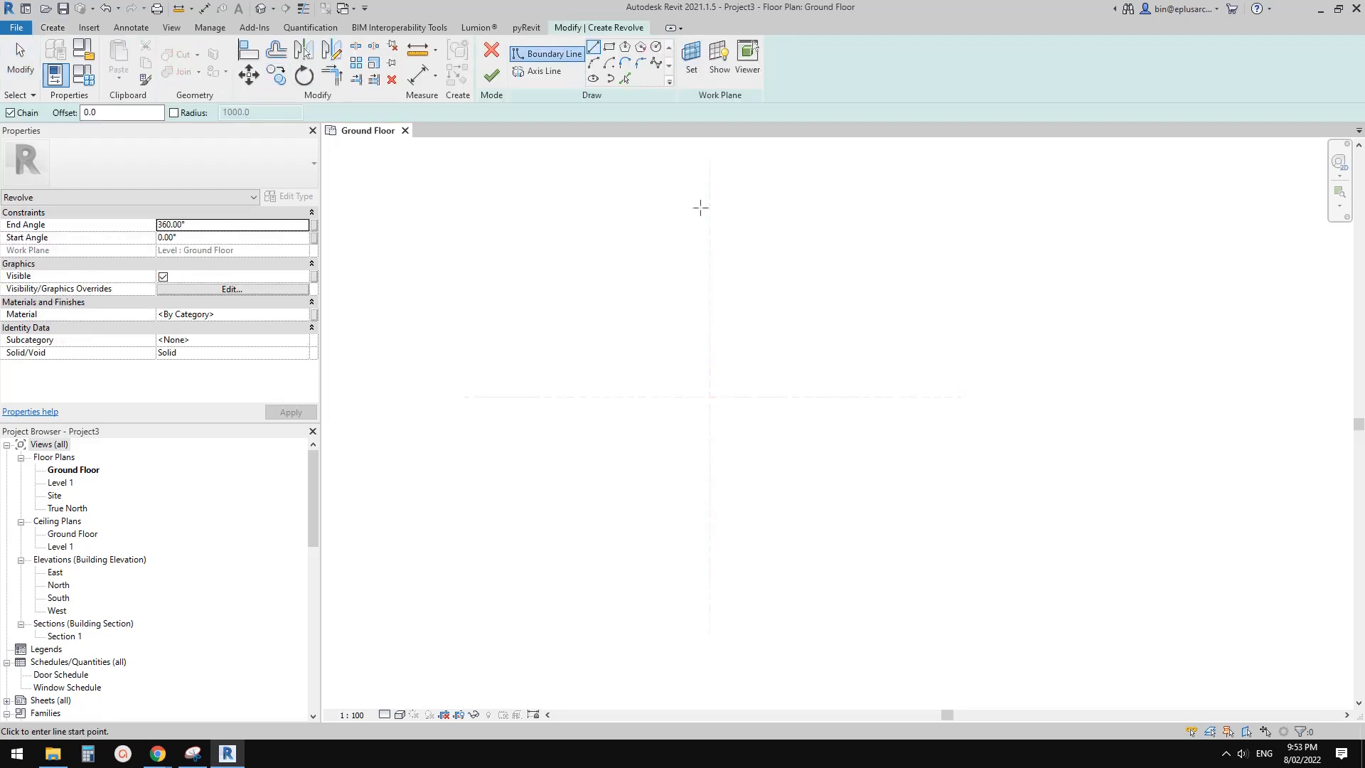
click(690, 58)
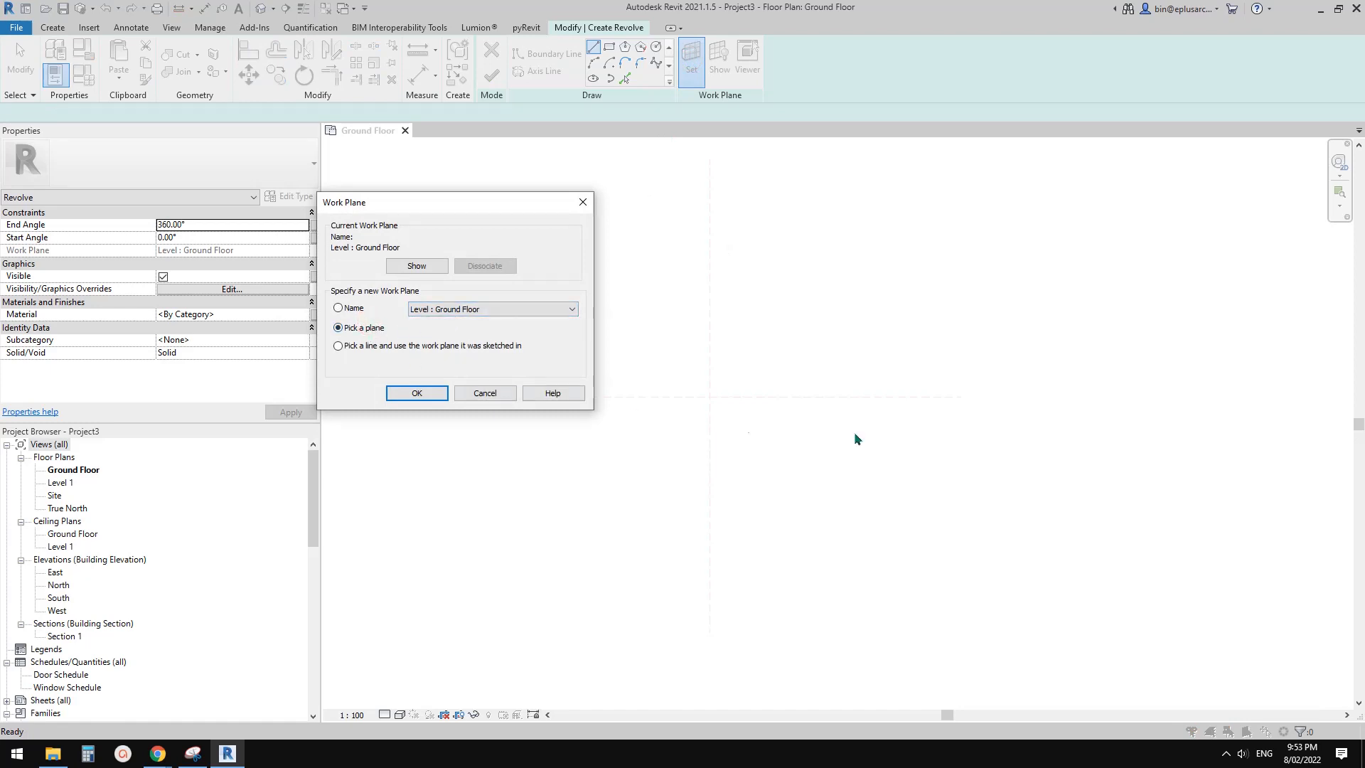
click(491, 307)
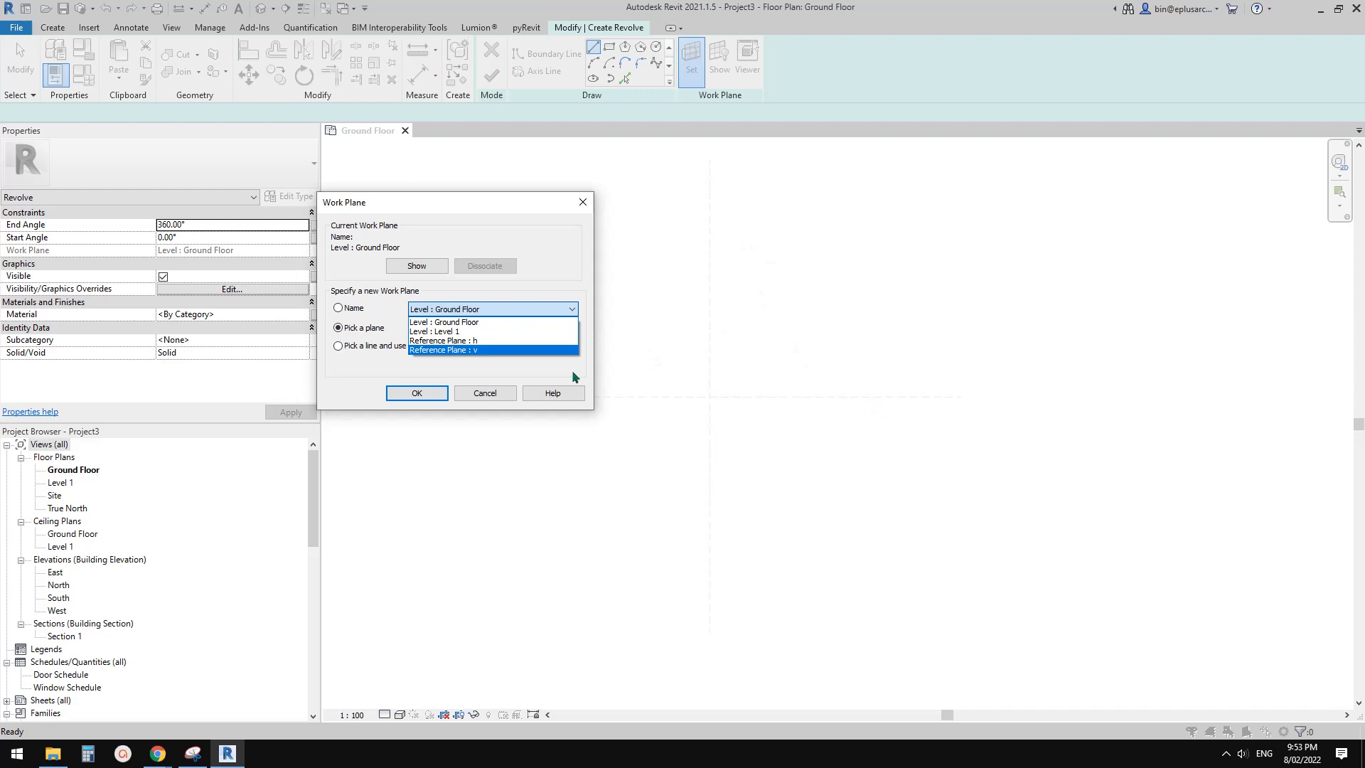
click(481, 341)
click(416, 393)
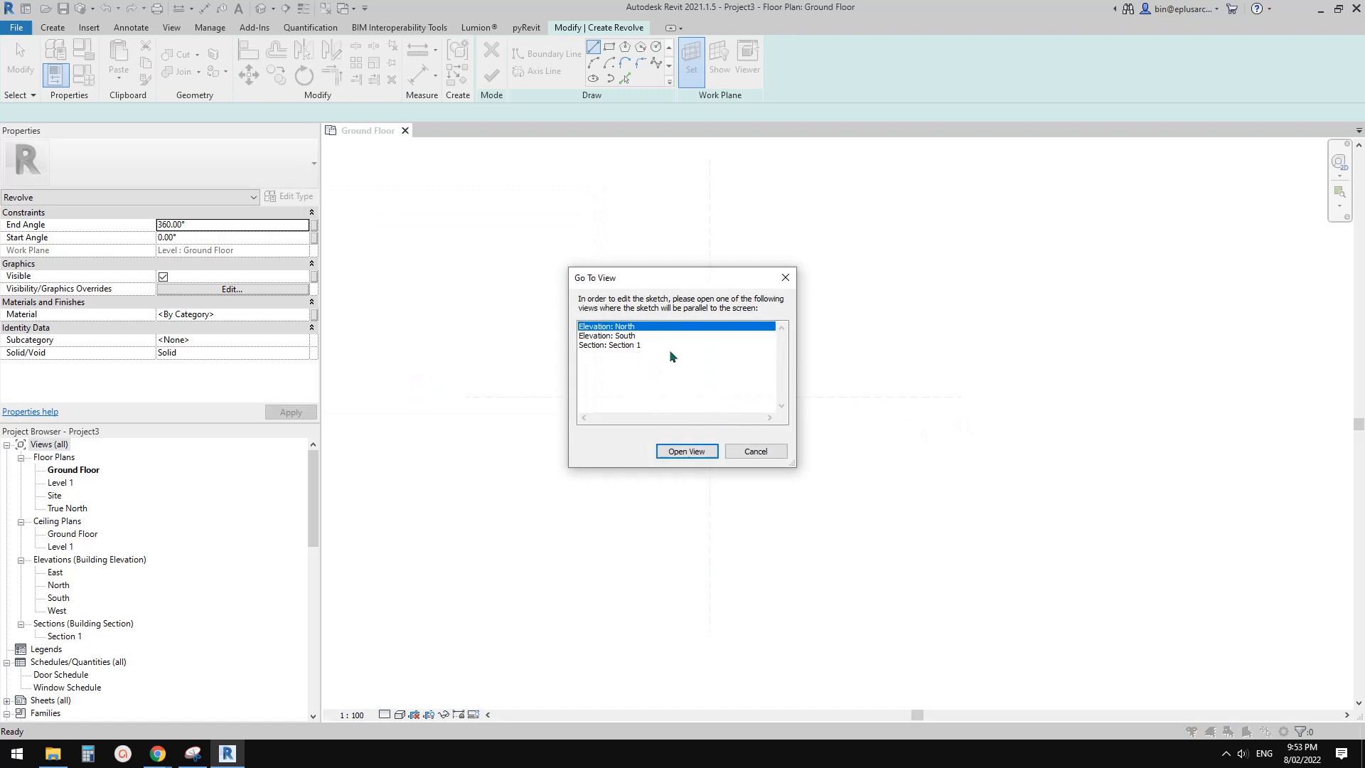
Open the South elevation as the view for sketching the revolve
drag(661, 272, 678, 274)
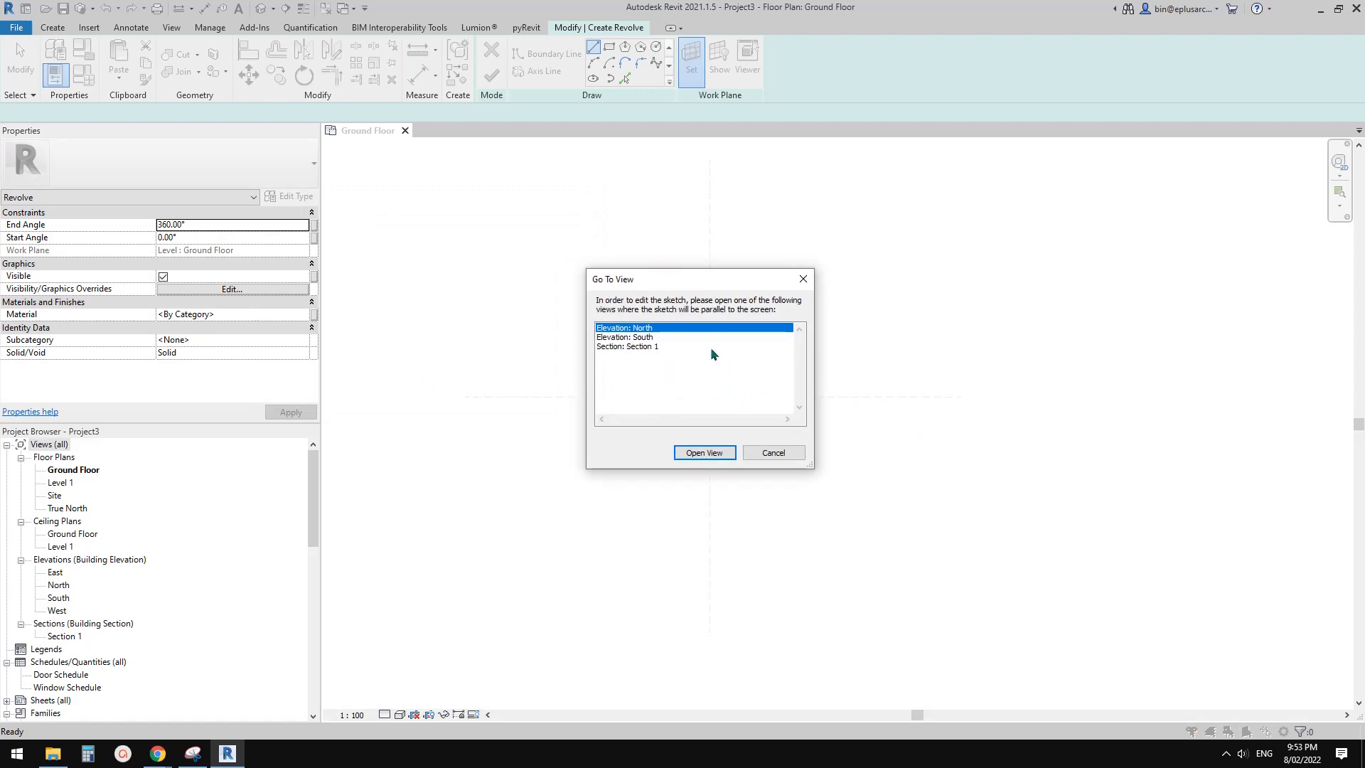
click(643, 337)
click(704, 452)
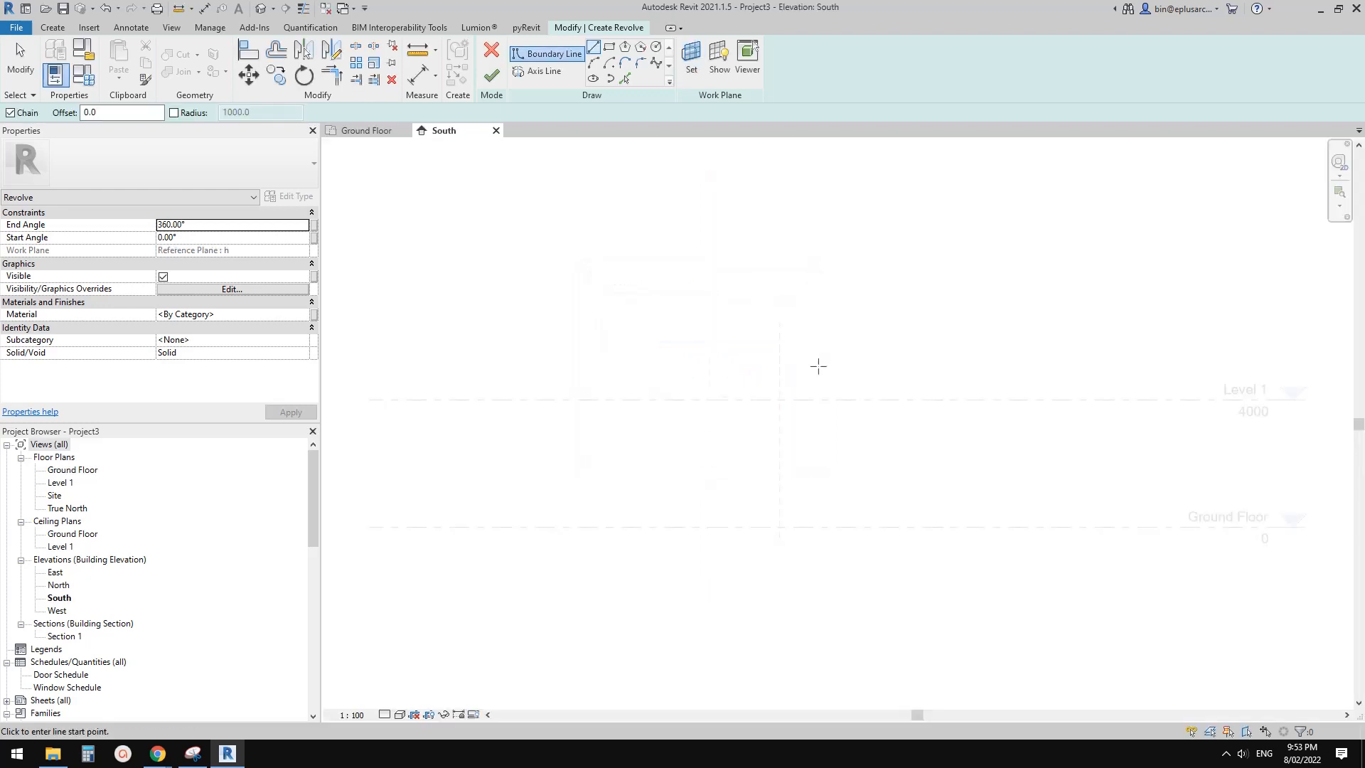
scroll(703, 426, up, 2)
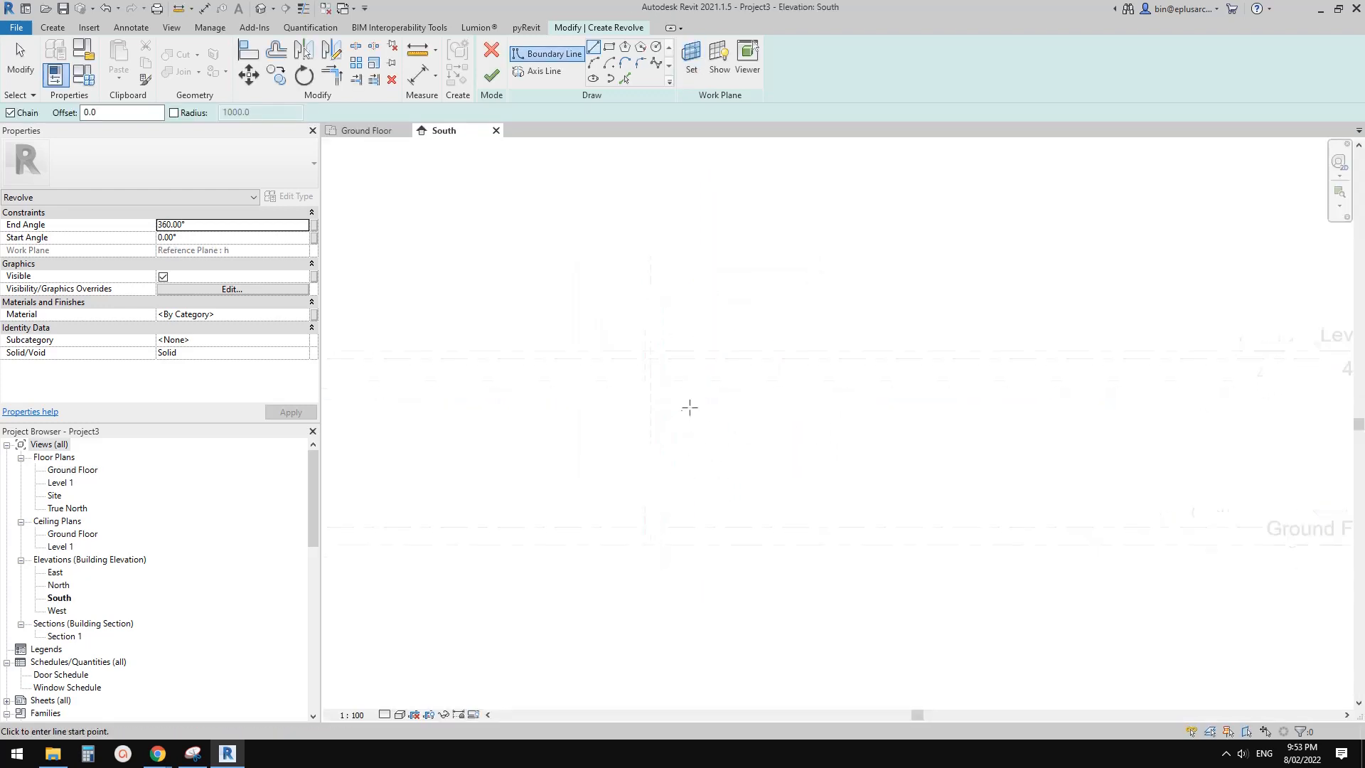
scroll(682, 407, up, 1)
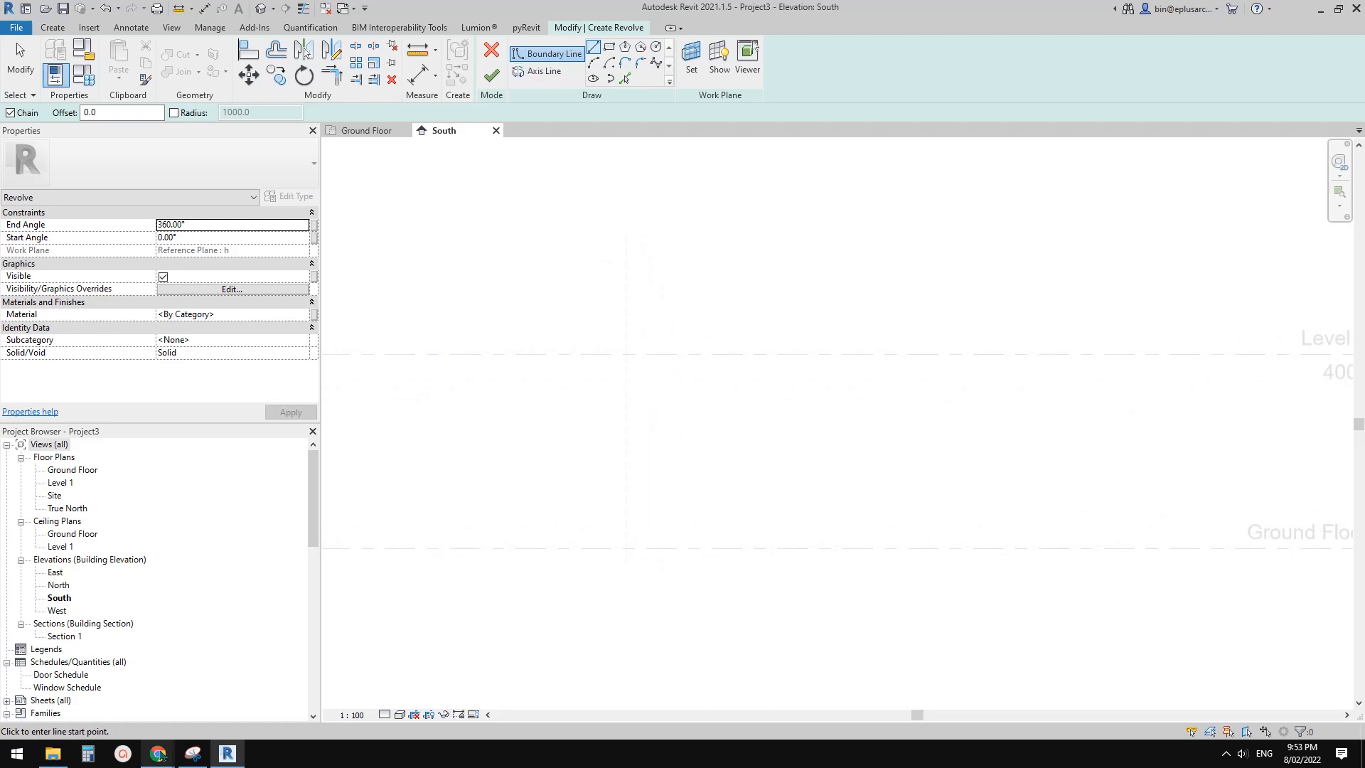
Switch to Chrome to examine the silo's profile in the reference photo, and return to Revit
mouse_move(158, 754)
click(227, 705)
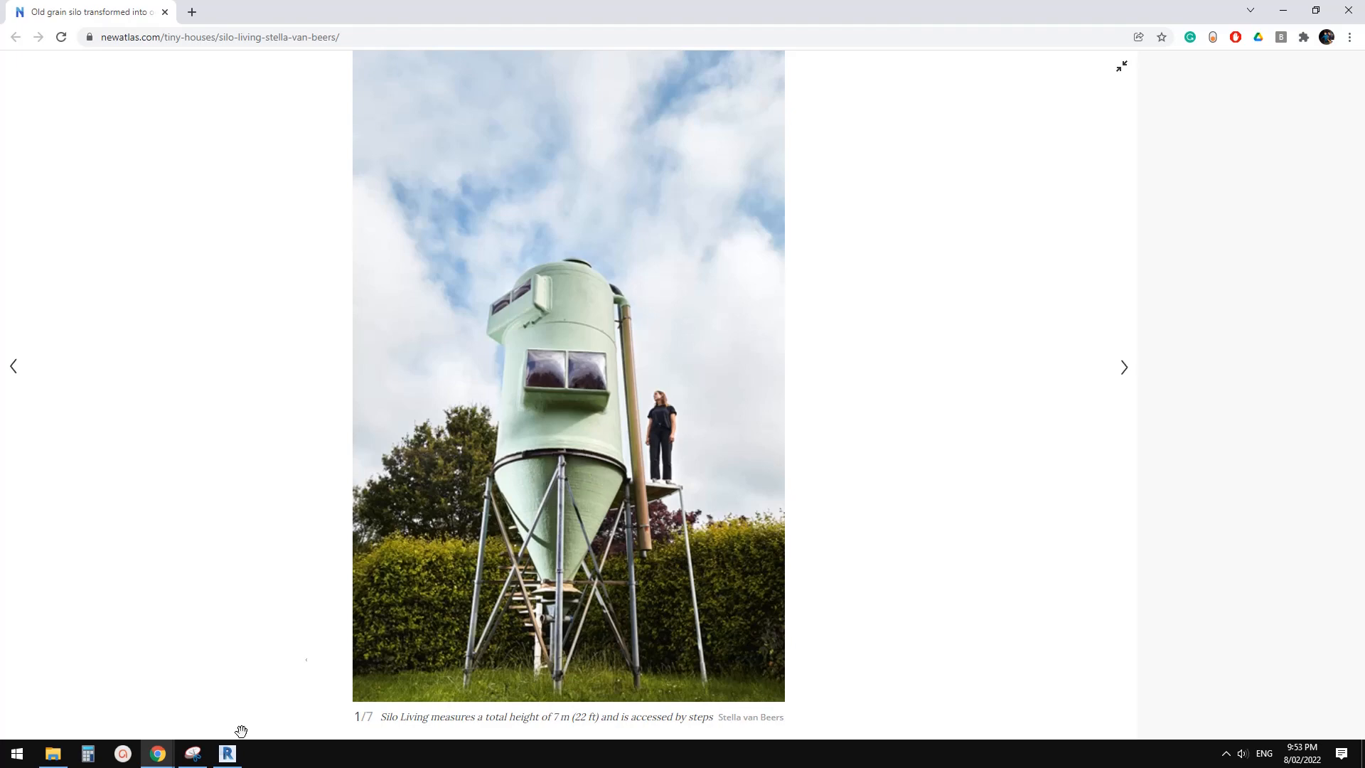
click(228, 753)
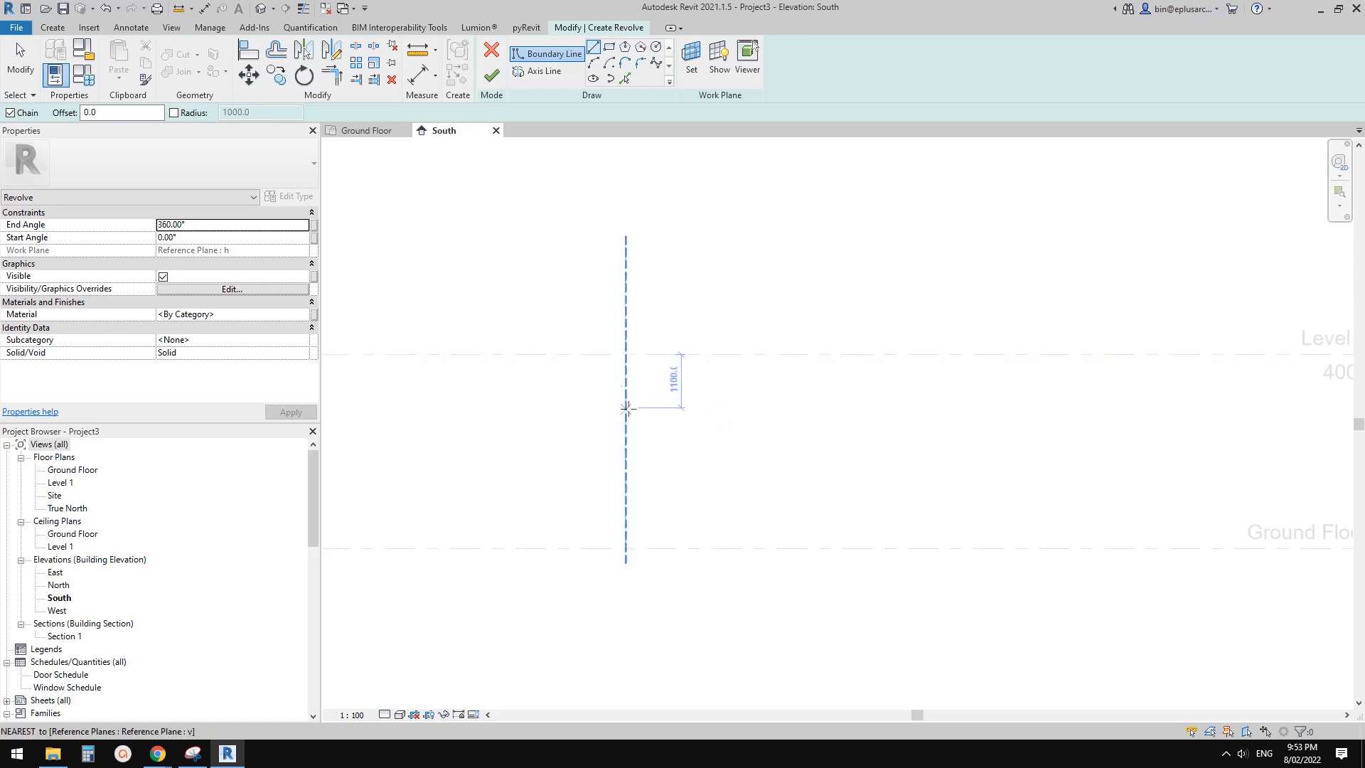
middle_drag(703, 487, 786, 481)
scroll(786, 481, up, 2)
middle_drag(740, 435, 752, 453)
click(690, 306)
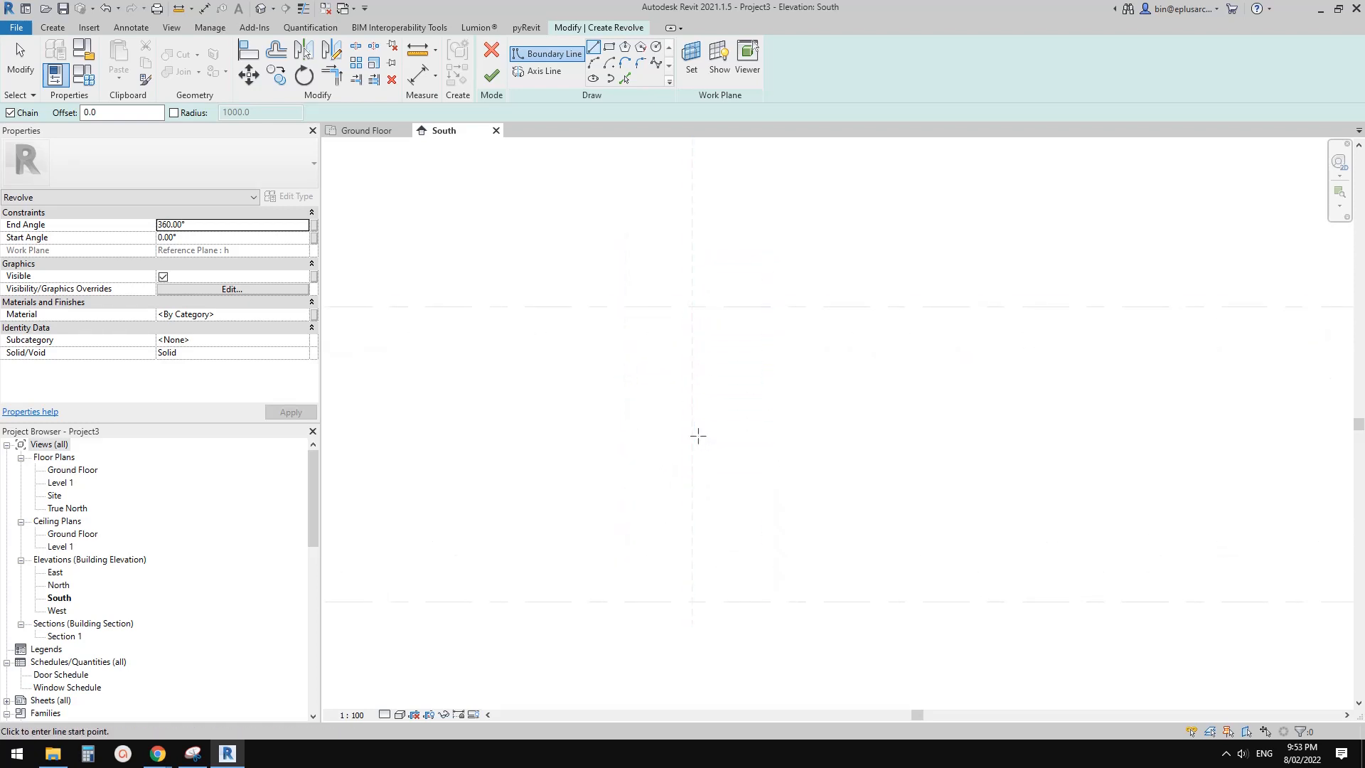
scroll(697, 435, down, 1)
middle_drag(705, 469, 707, 495)
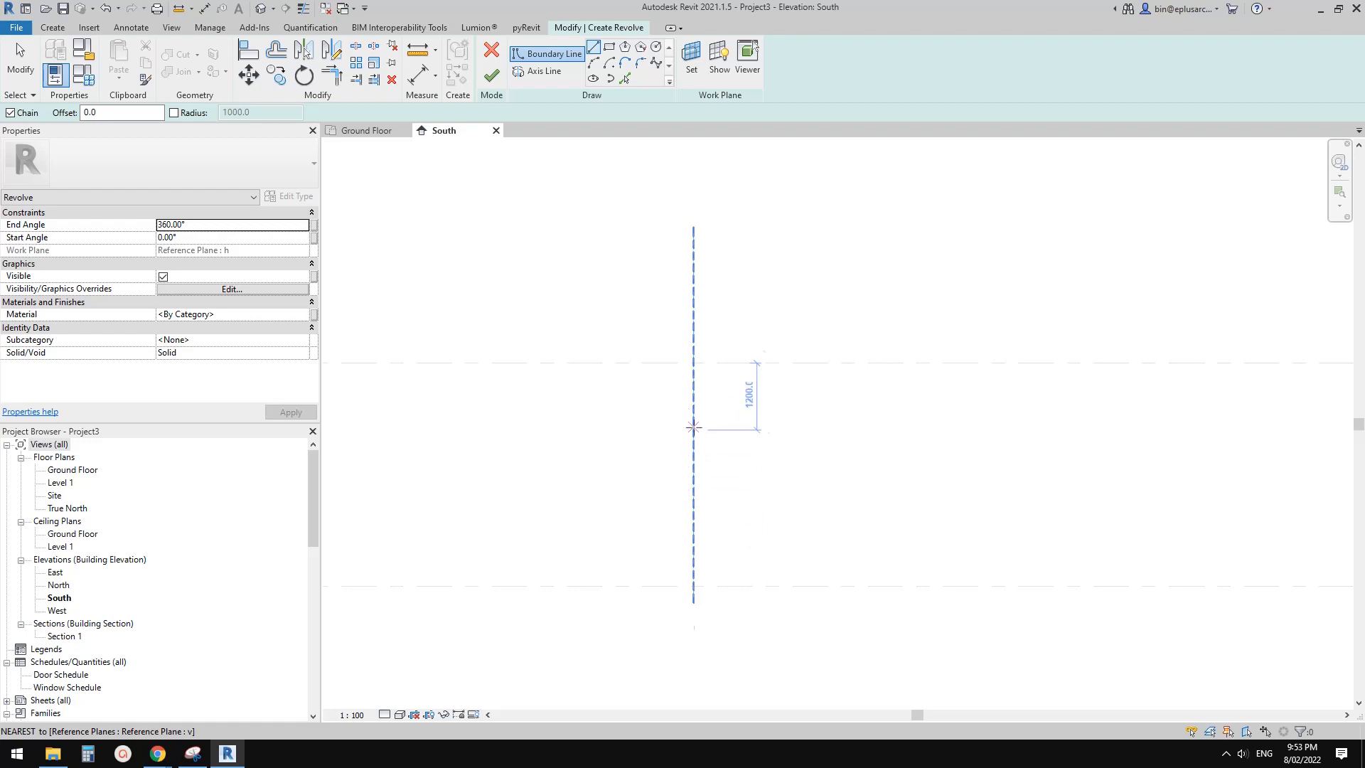
scroll(704, 442, up, 1)
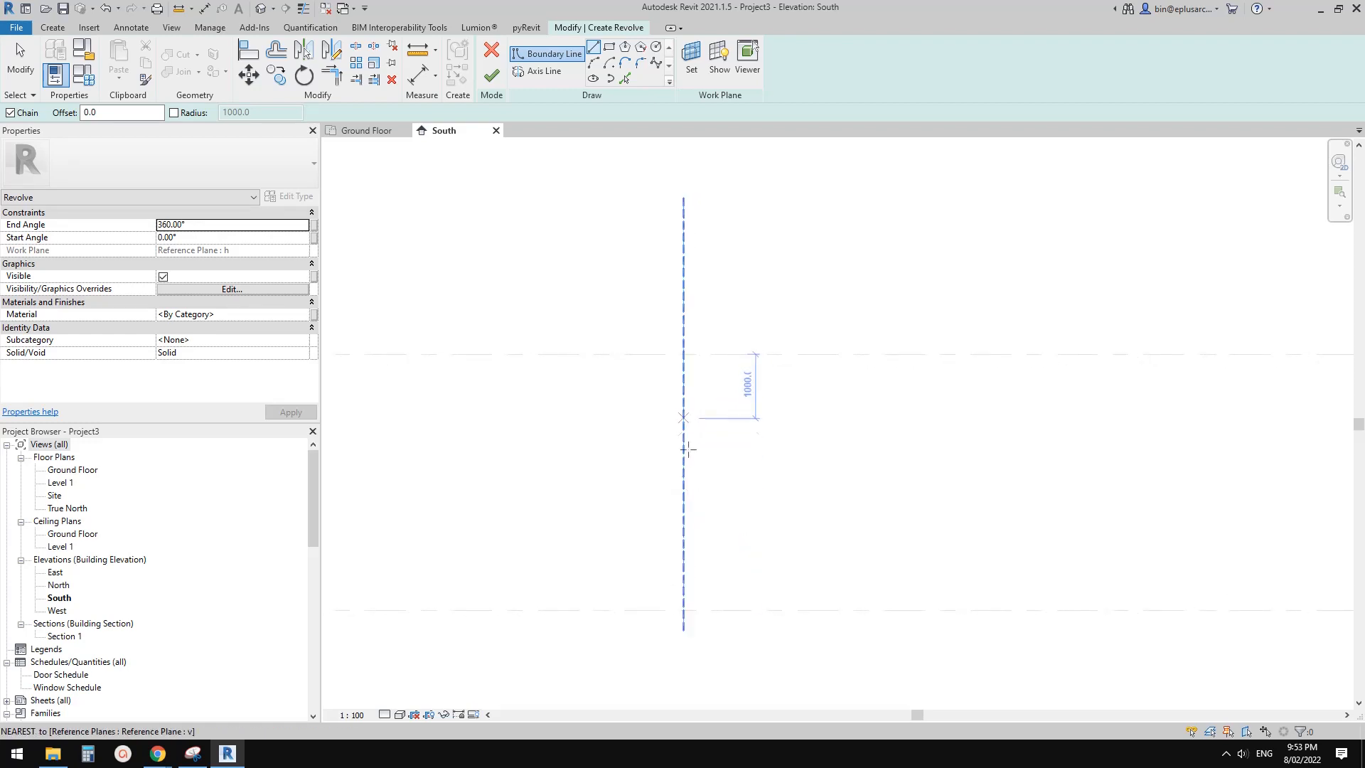
key(Escape)
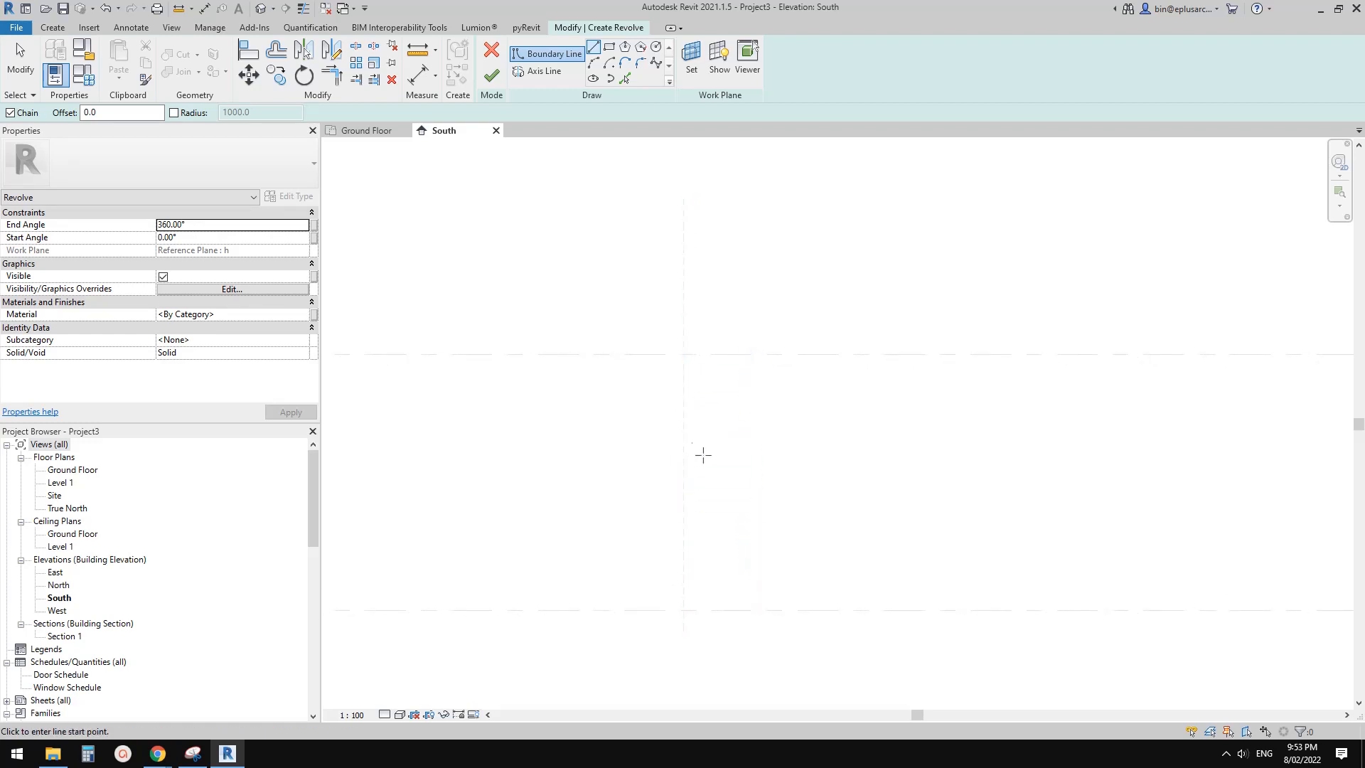
Draw the revolve's axis line about 900 mm long on the vertical reference plane, above the upper level line
click(539, 71)
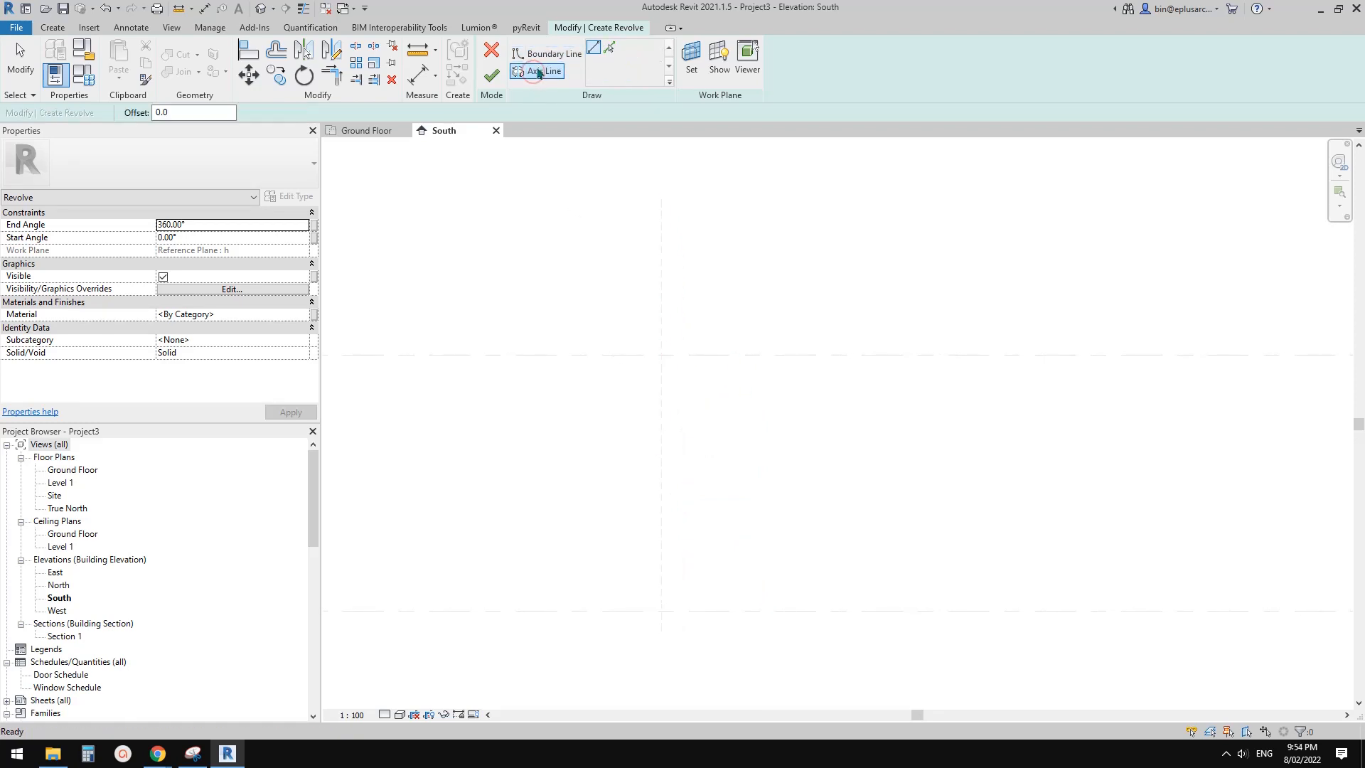
click(661, 304)
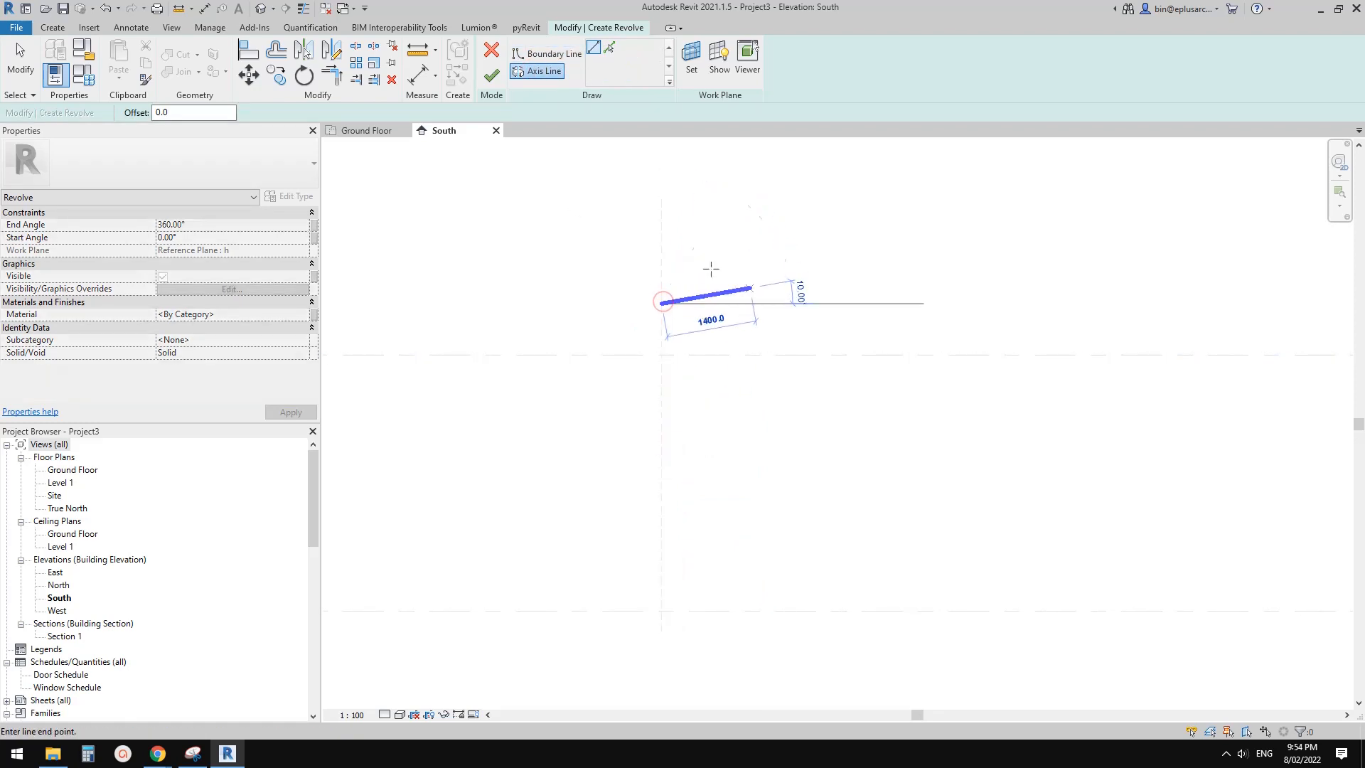
click(661, 245)
middle_drag(659, 454, 631, 453)
scroll(678, 437, up, 1)
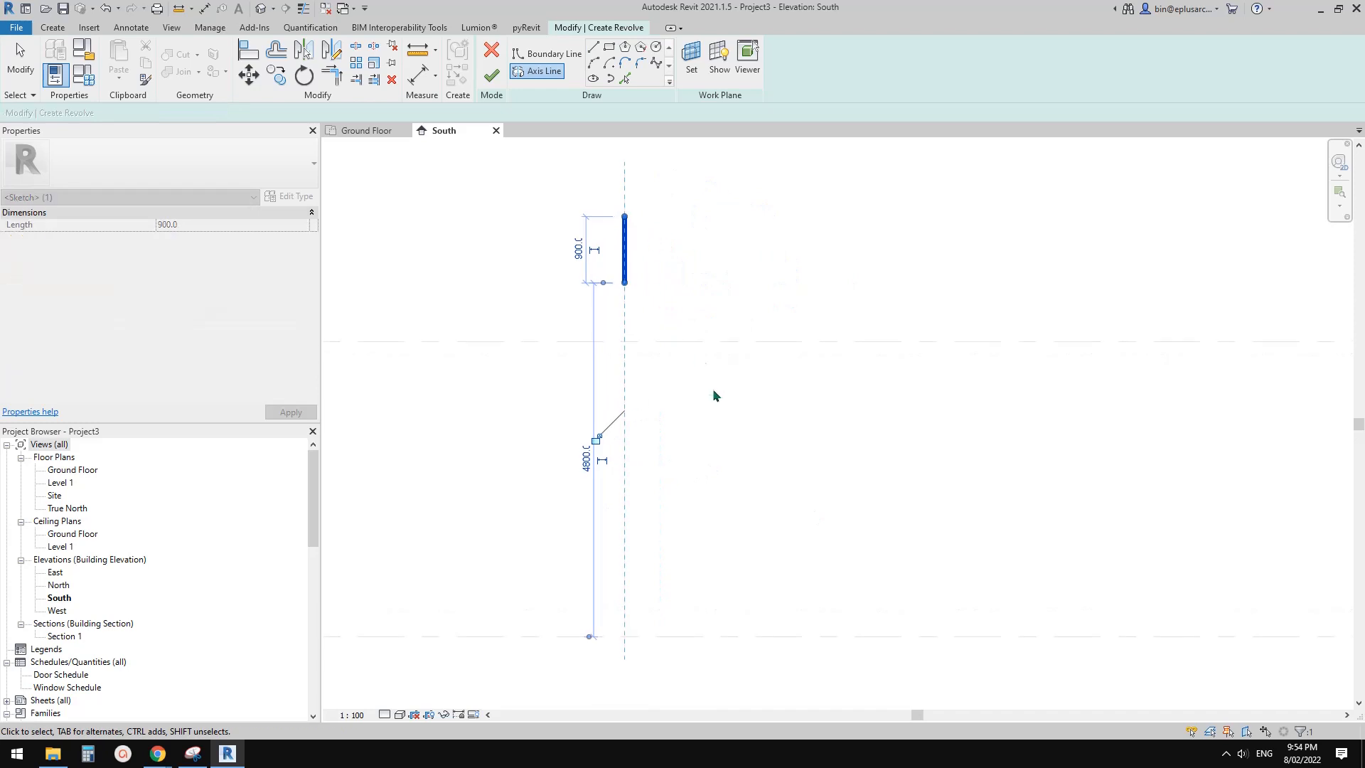
scroll(694, 329, down, 1)
click(694, 328)
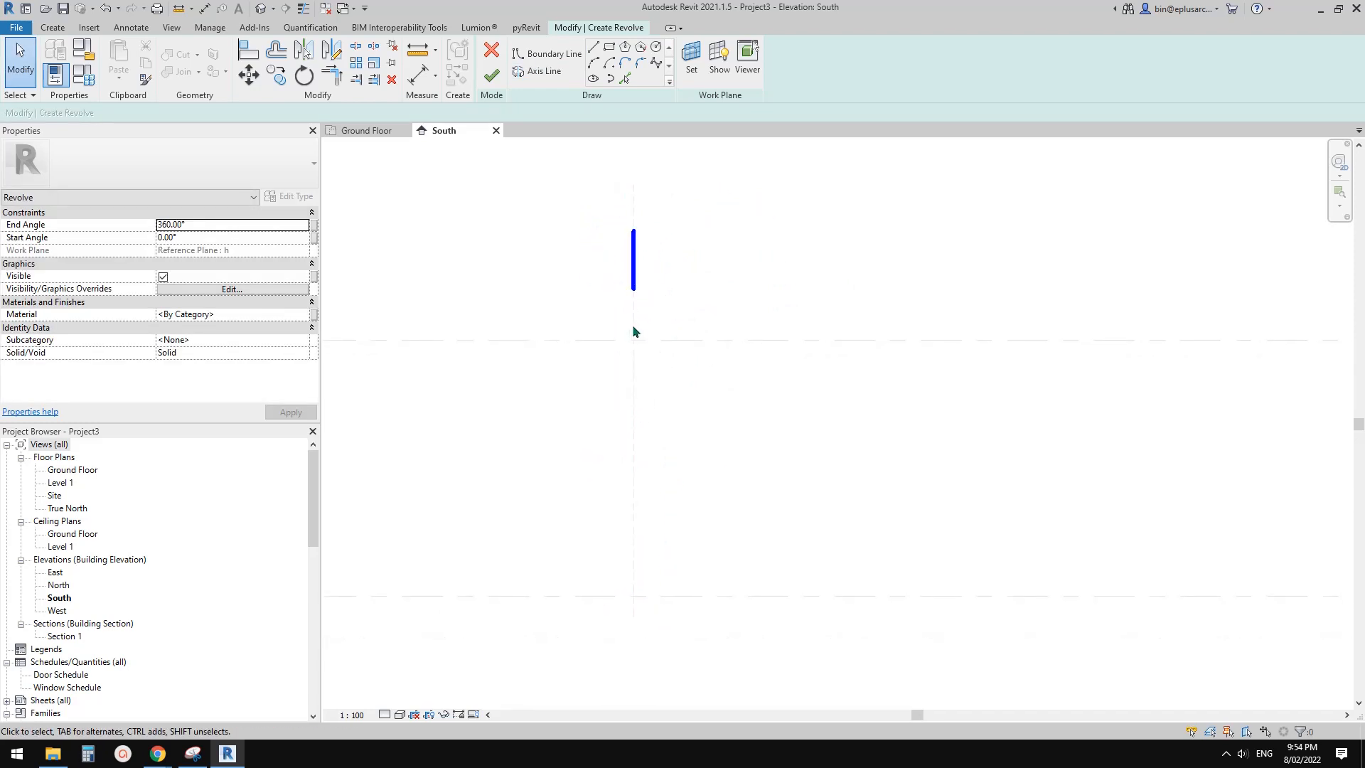
Check the reference photo in Chrome and draw a 300 mm horizontal boundary line from the vertical reference plane as the cone's base
click(538, 54)
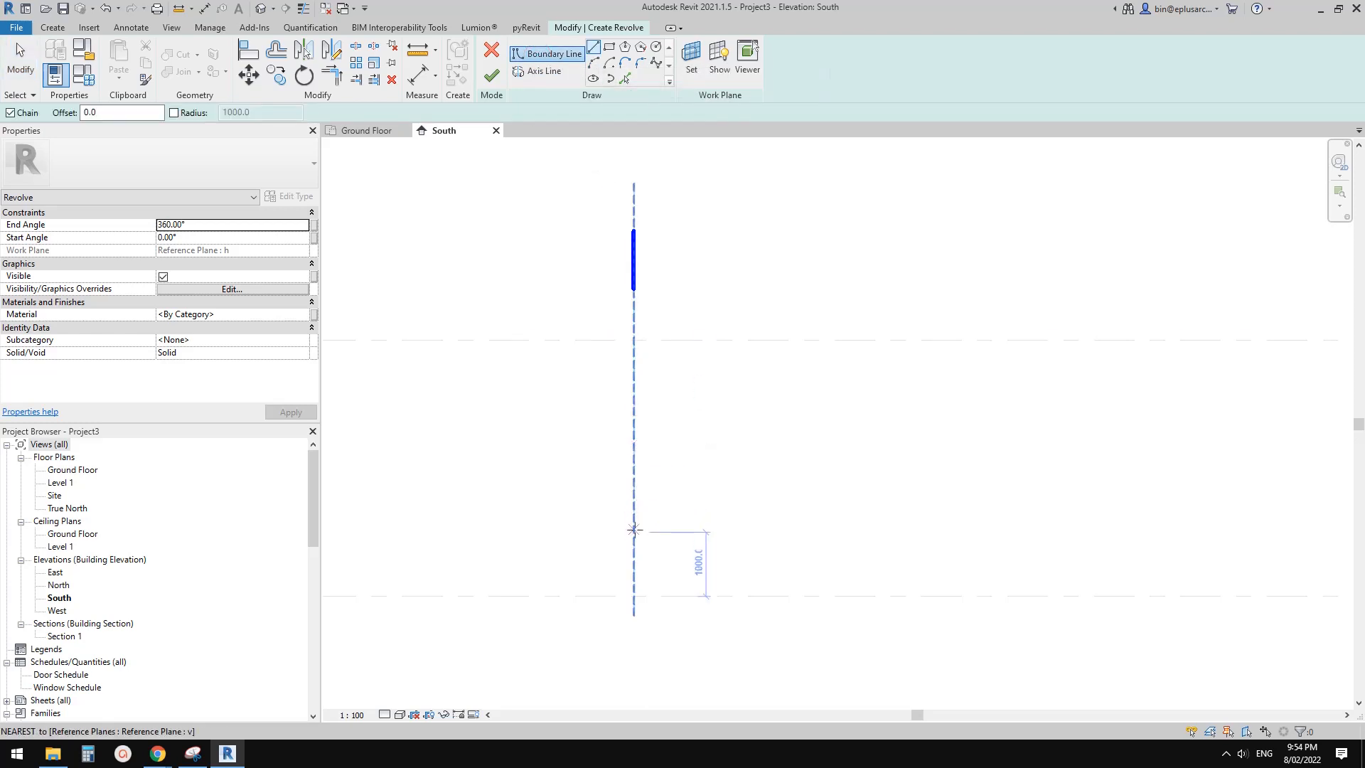
mouse_move(157, 752)
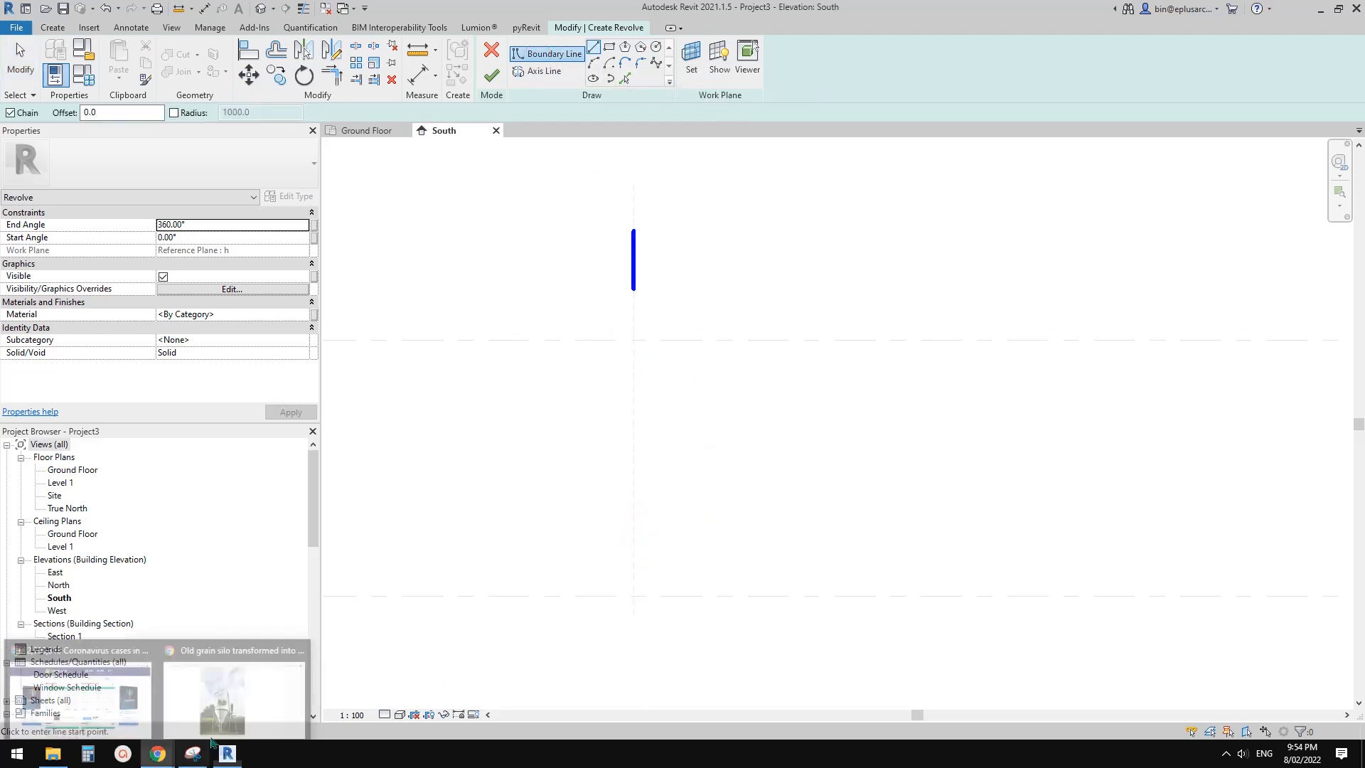
click(232, 718)
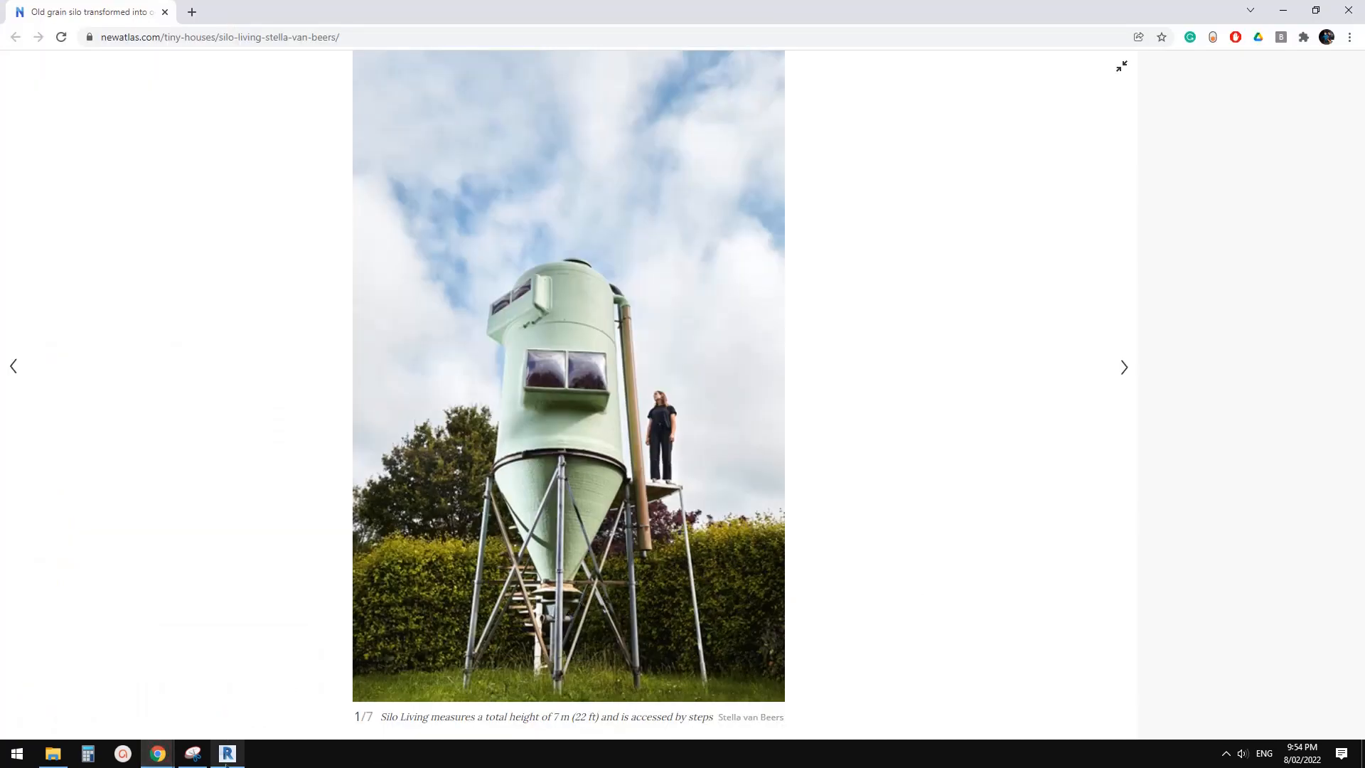
click(227, 754)
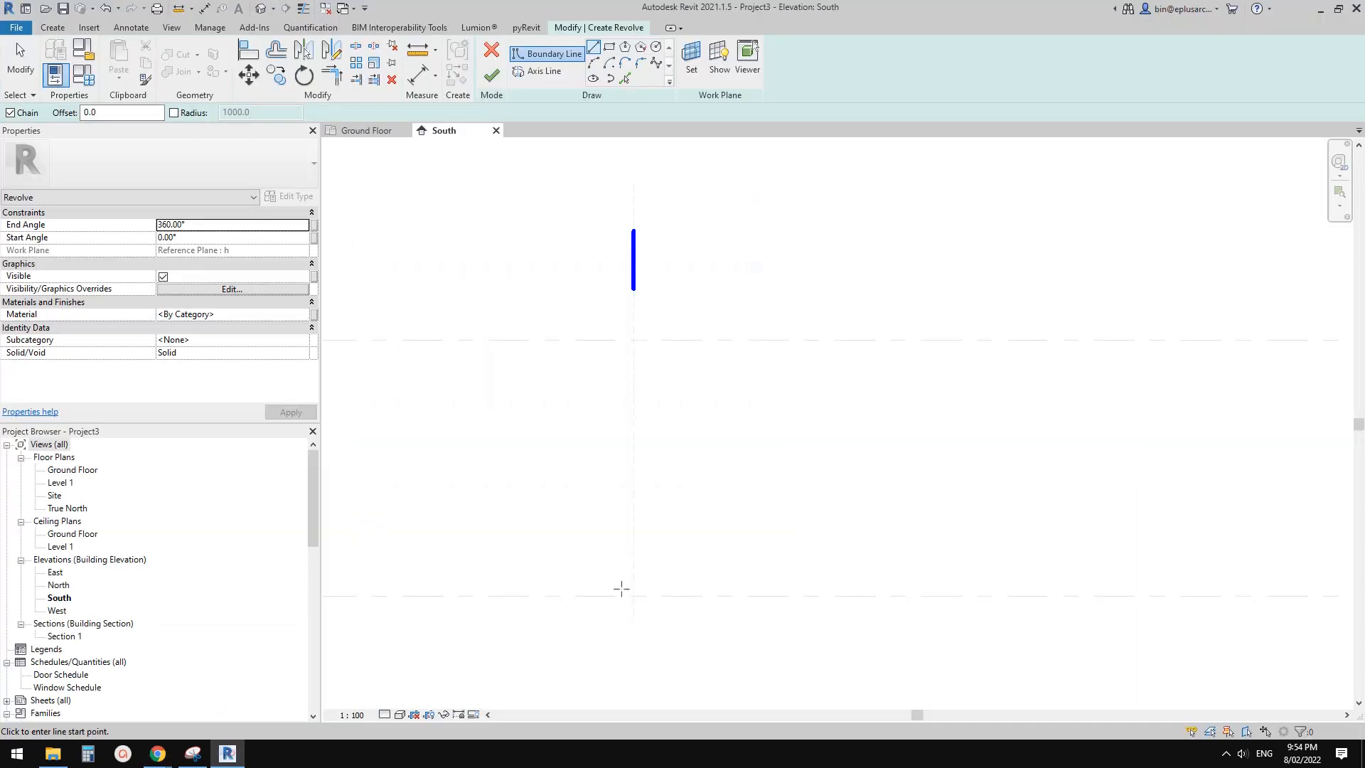
click(634, 500)
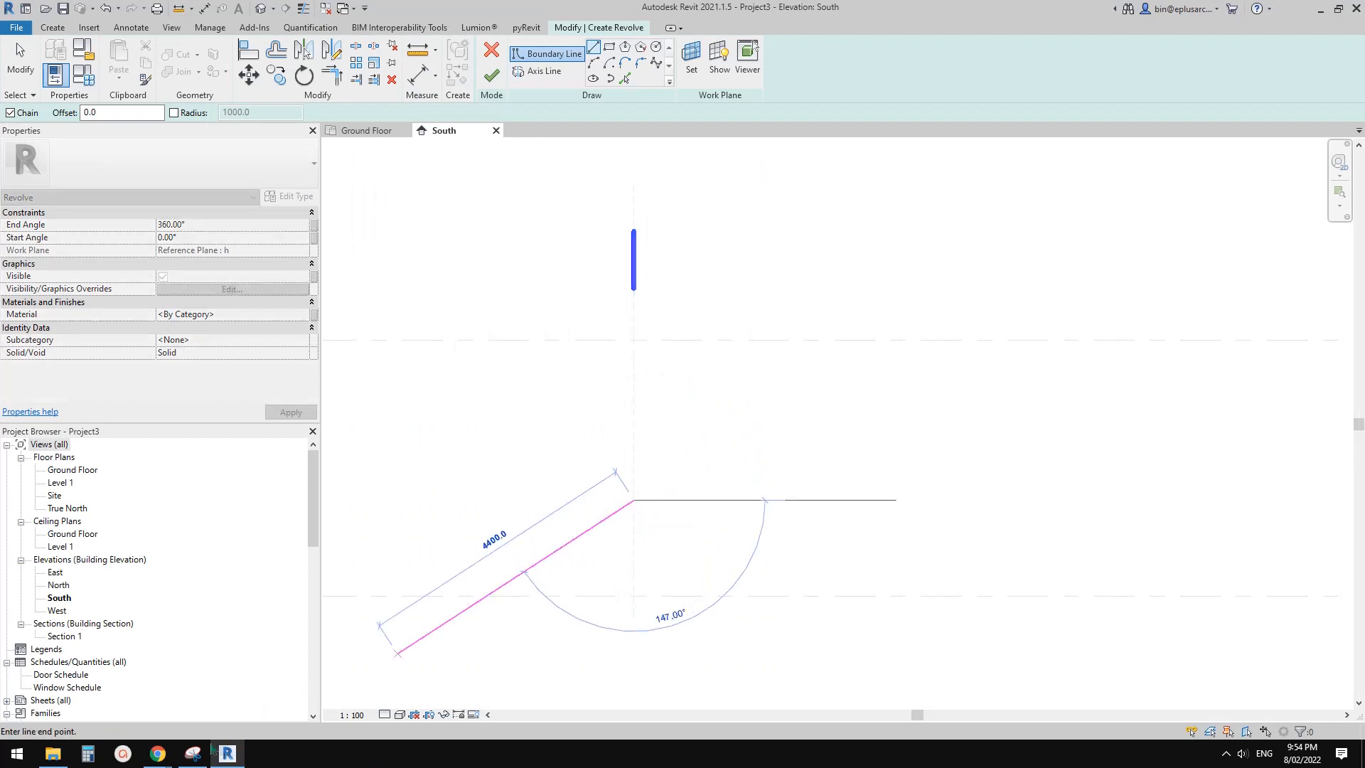
click(158, 753)
click(306, 681)
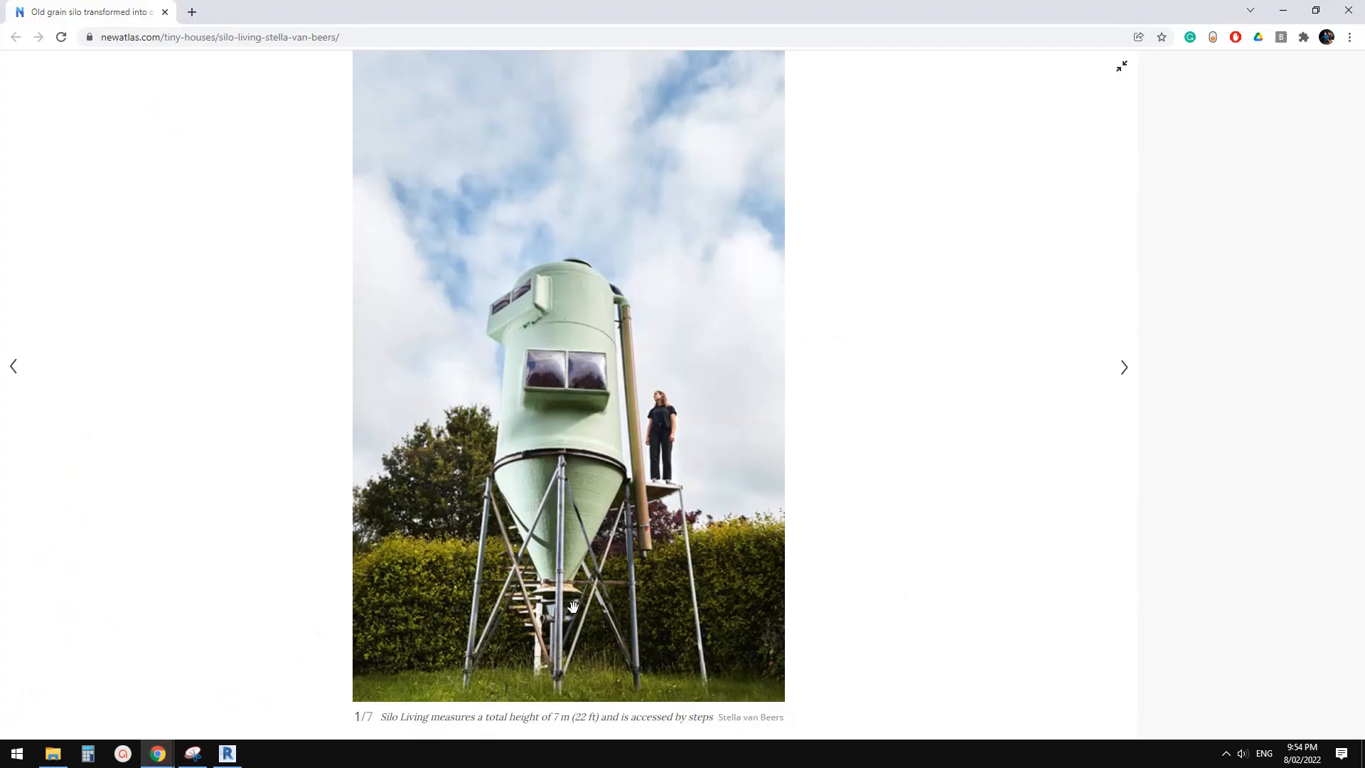
click(227, 755)
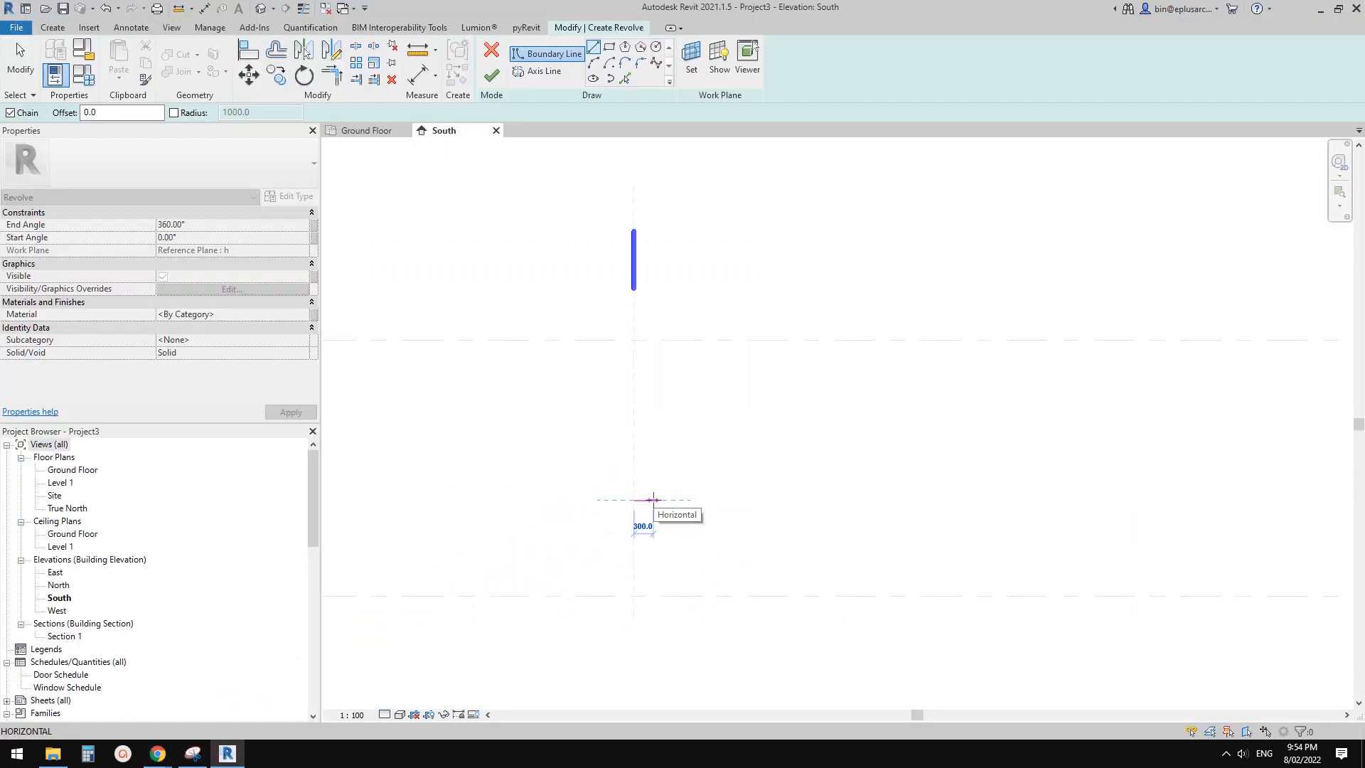
click(653, 499)
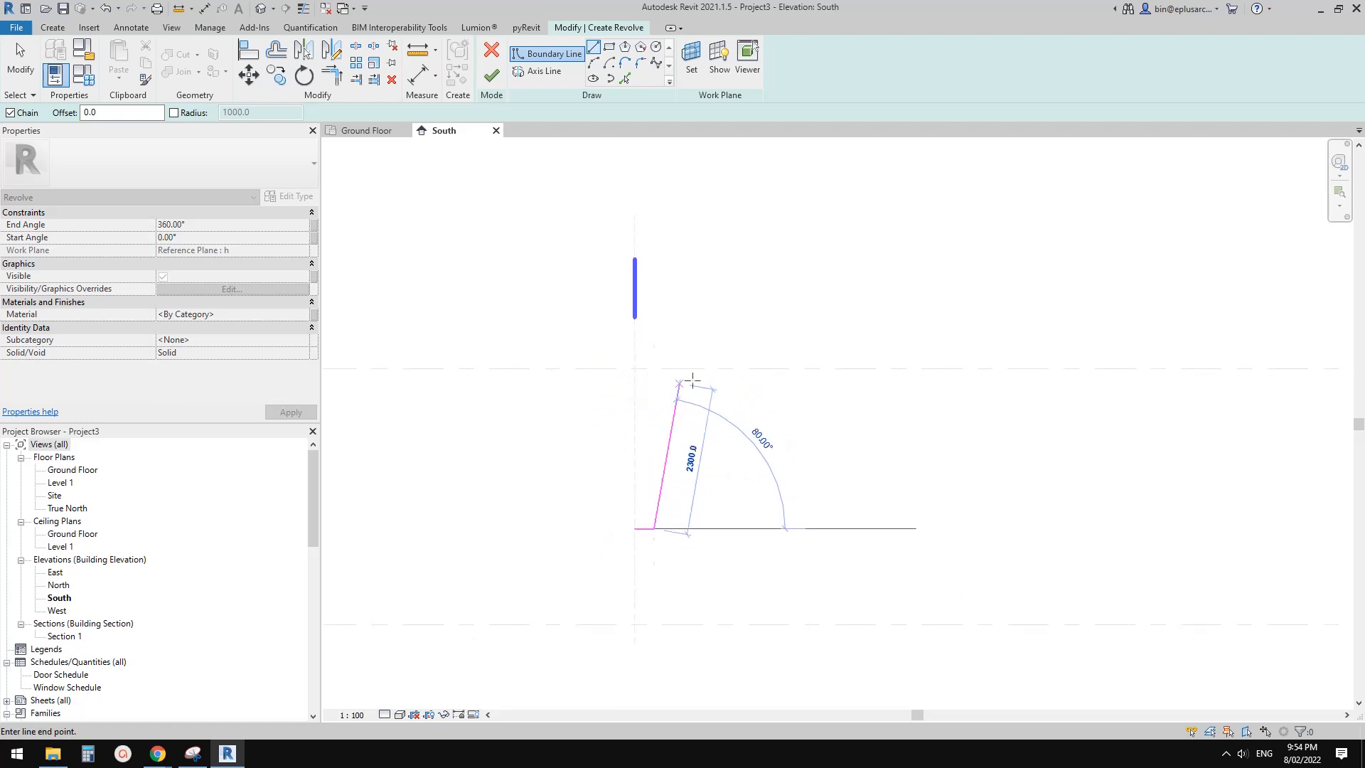
key(Escape)
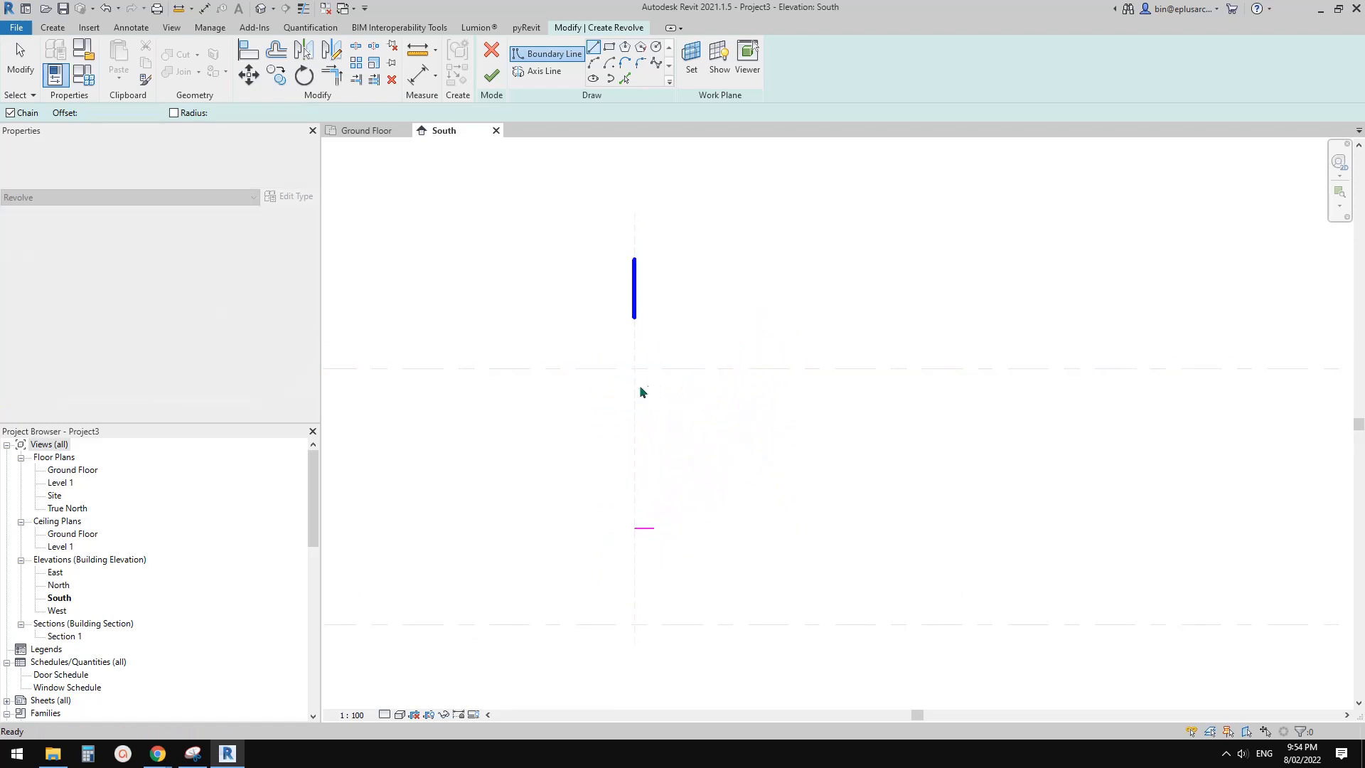
Draw a longer horizontal boundary line for the cone's top just below the upper level, and join both line ends with a sloped line
click(634, 400)
click(710, 401)
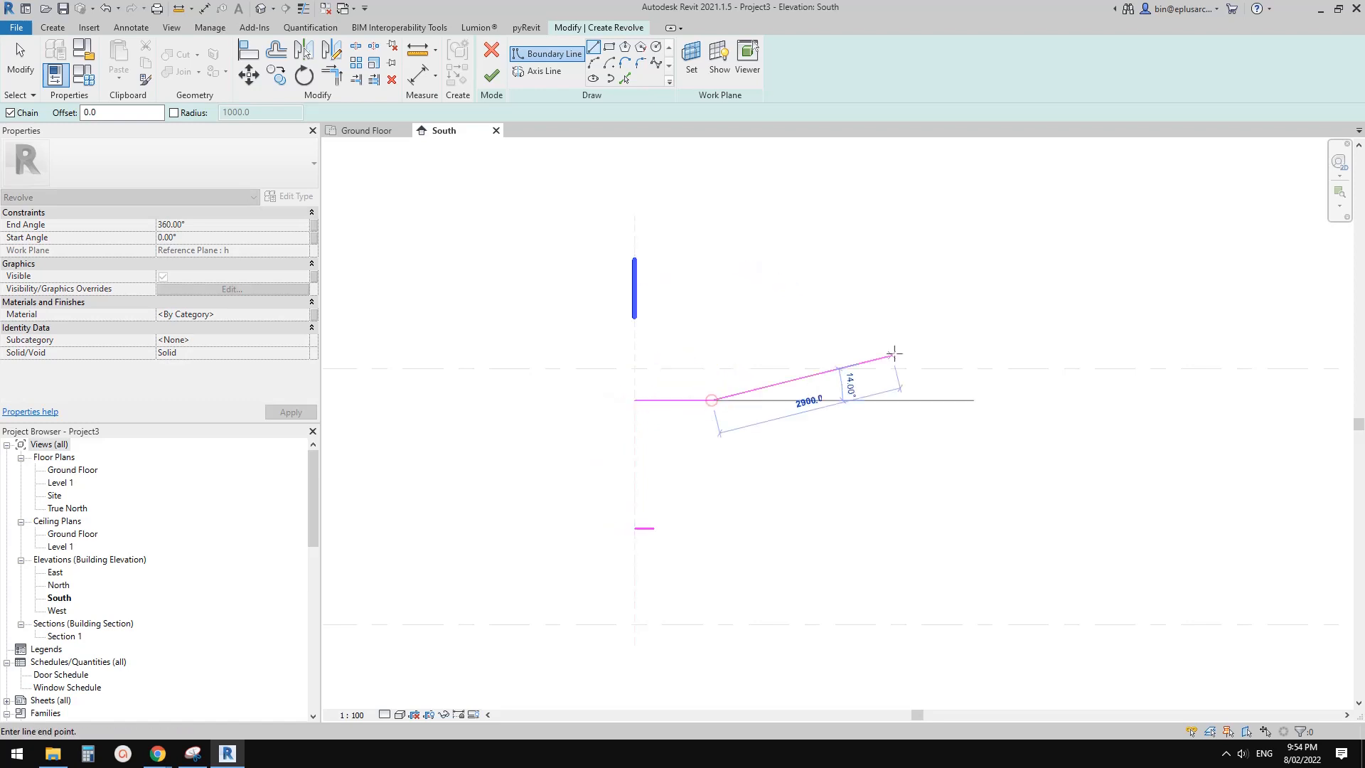
key(Escape)
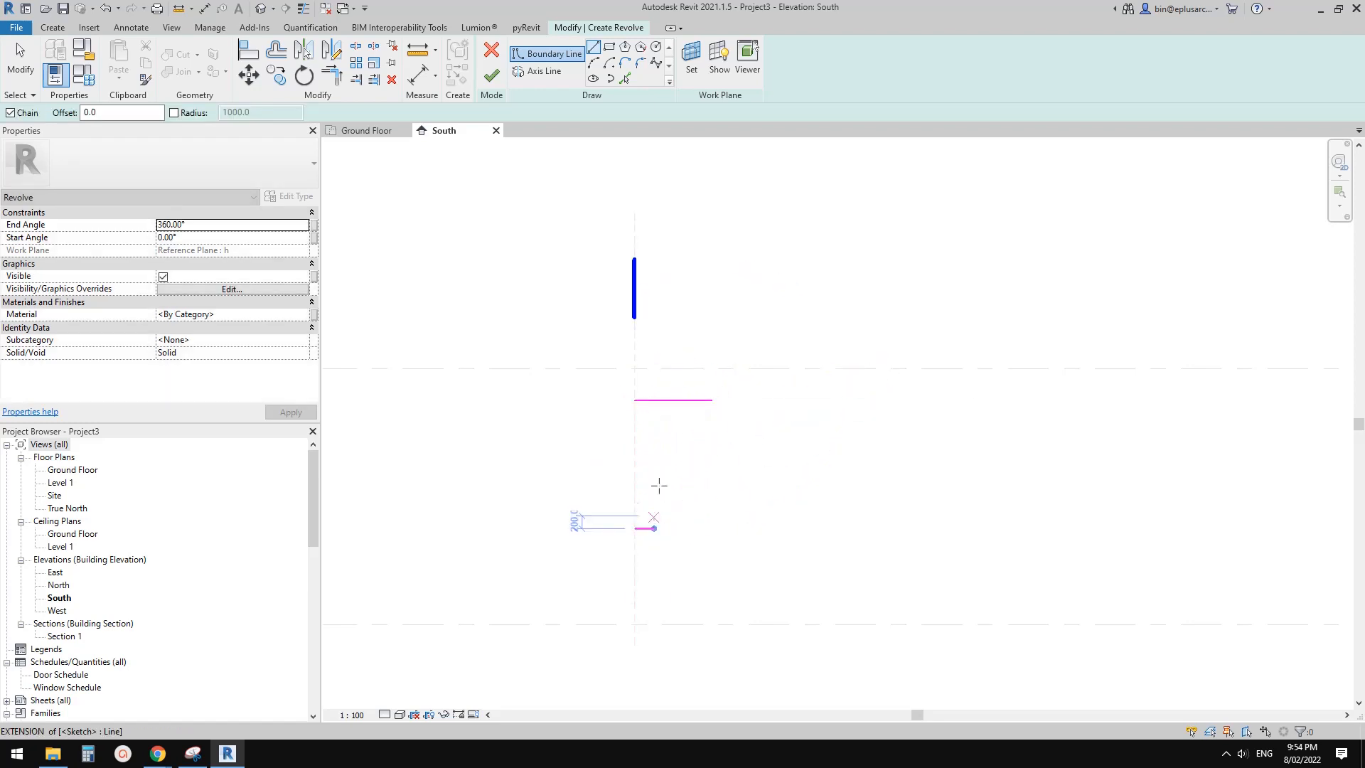
click(654, 528)
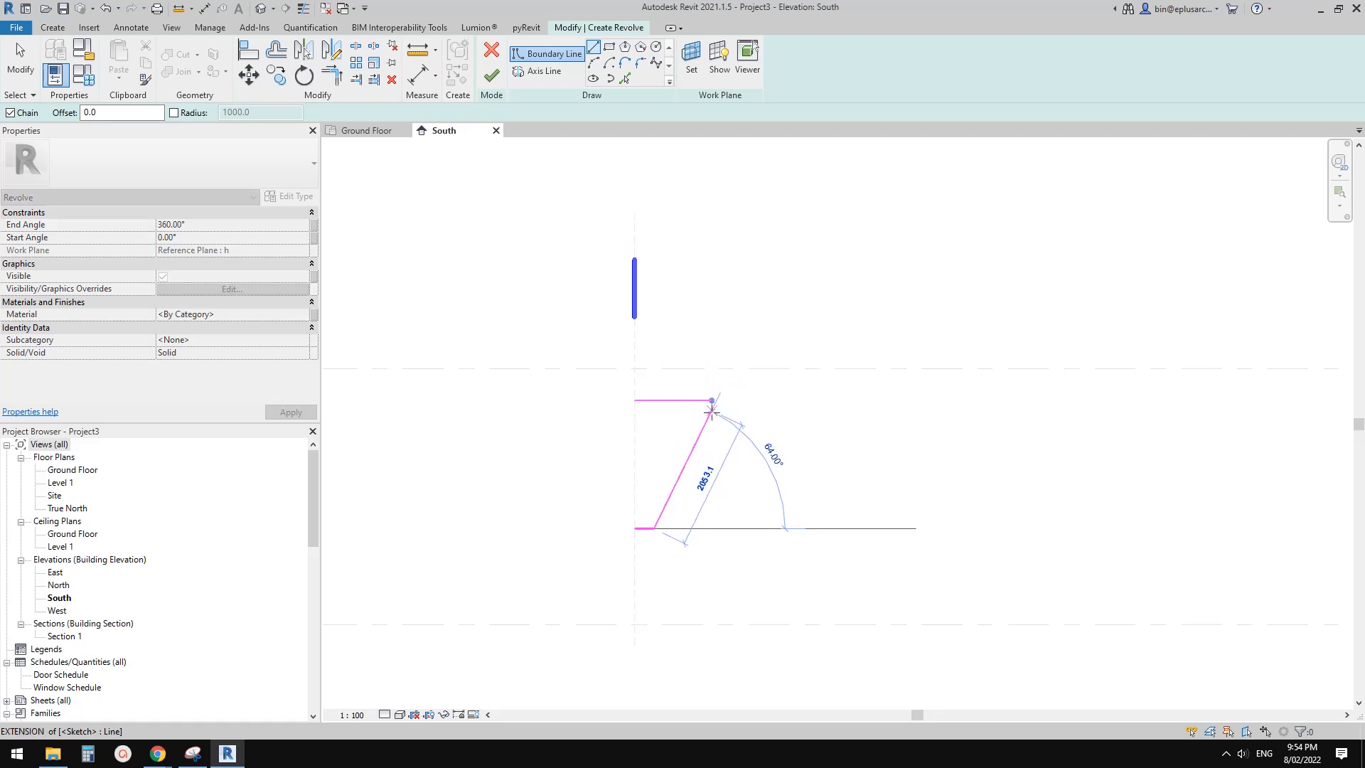
click(711, 400)
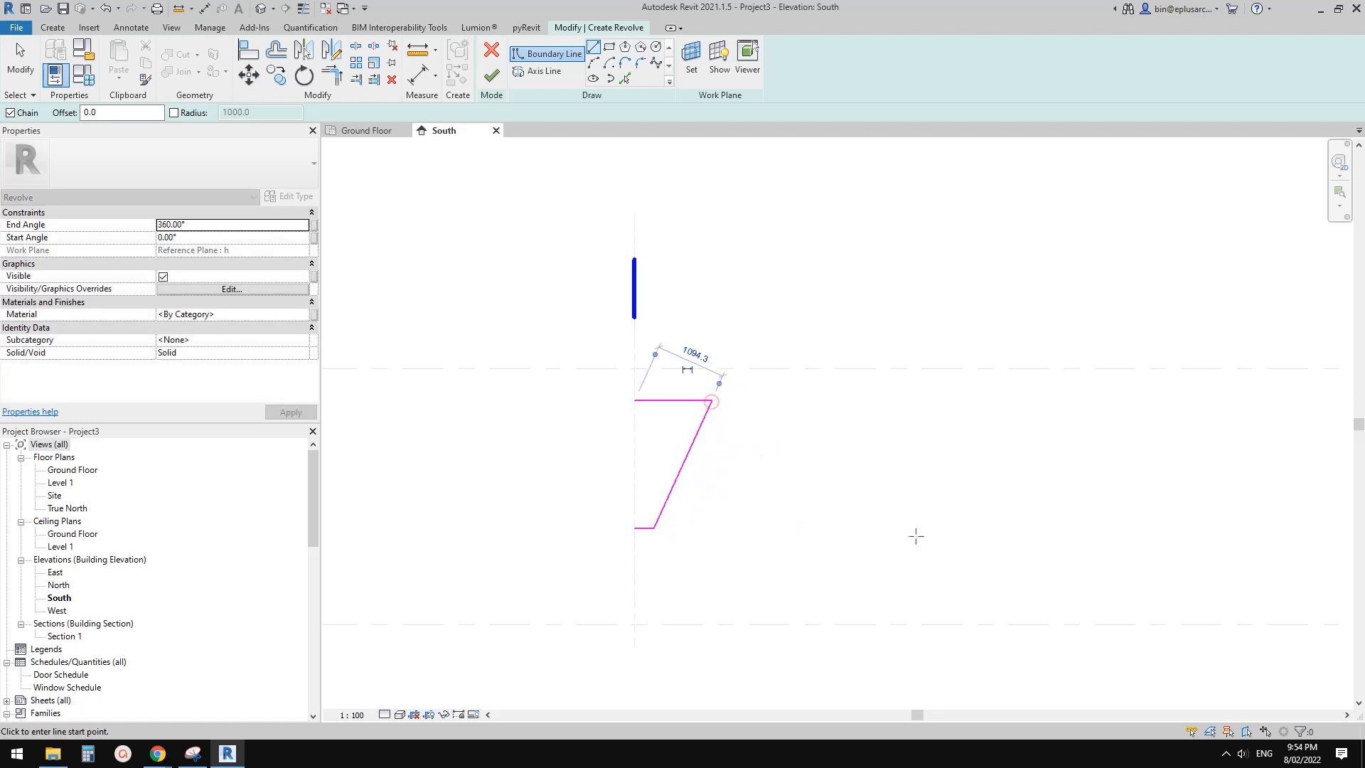
Draw the cylinder's vertical wall and horizontal top, and close the profile down the vertical reference plane to the cone's base
middle_drag(789, 412, 779, 451)
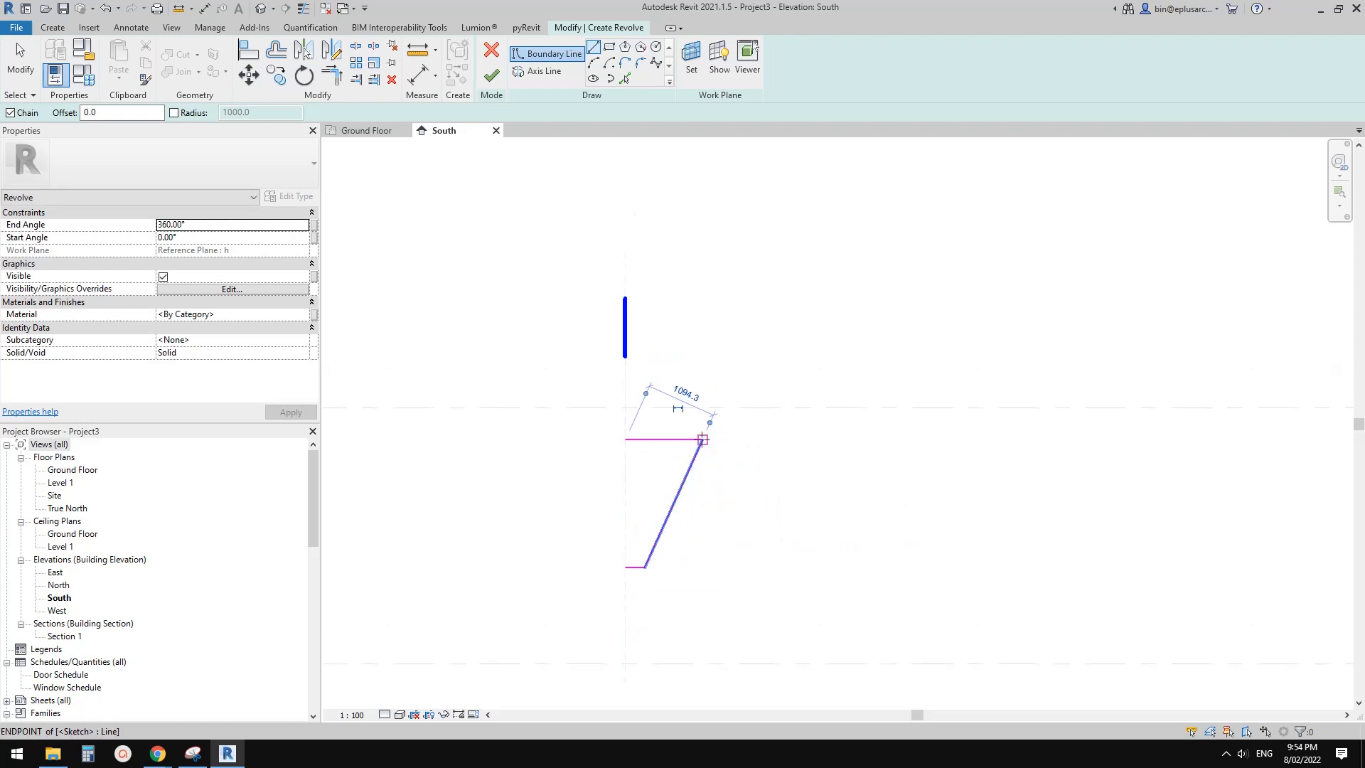
click(704, 439)
middle_drag(719, 345, 701, 380)
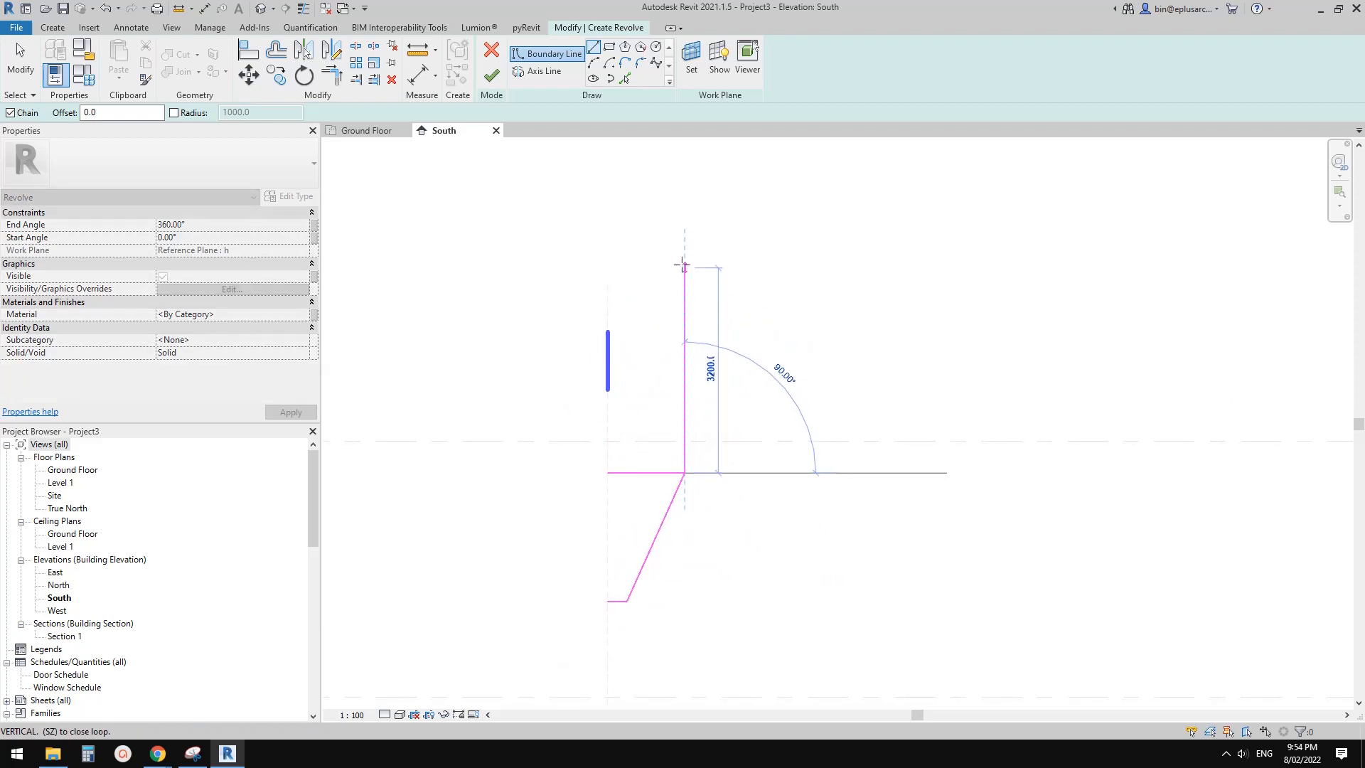
click(685, 235)
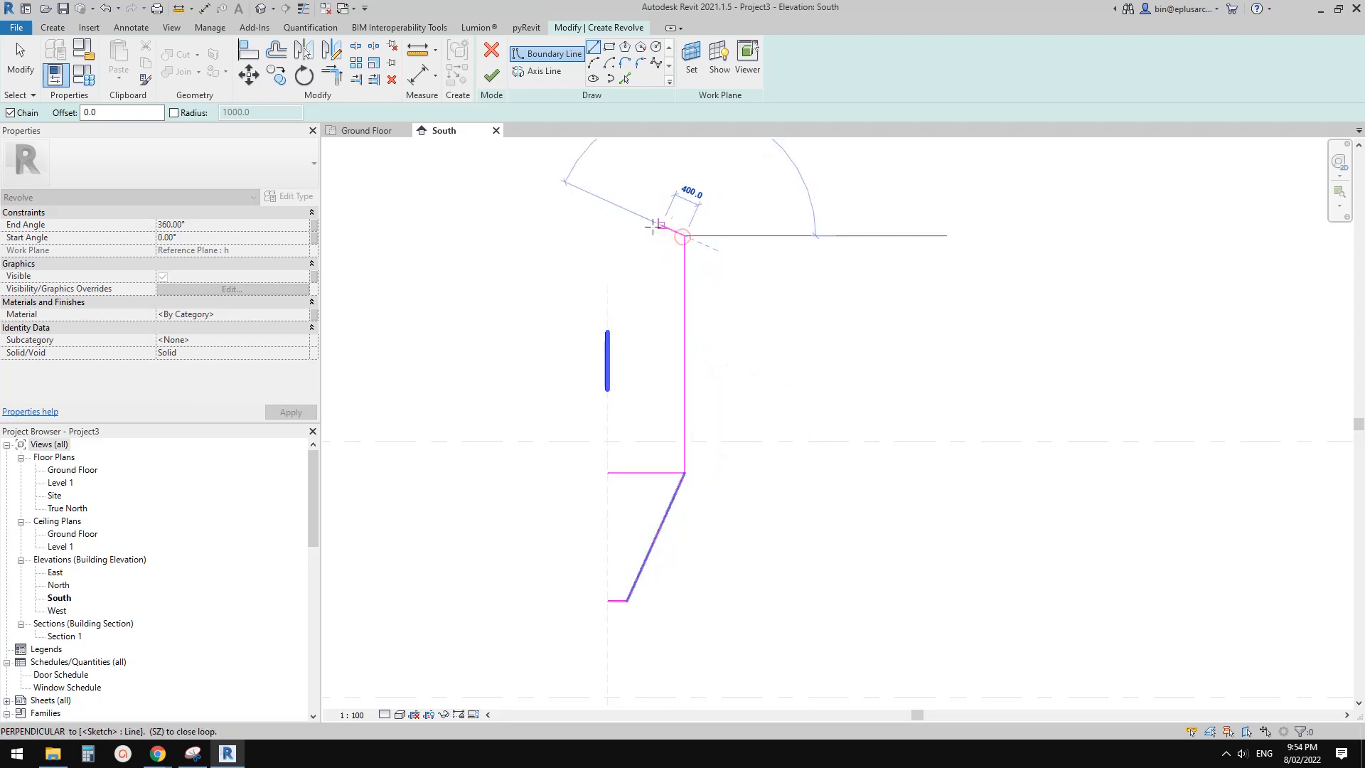
click(607, 236)
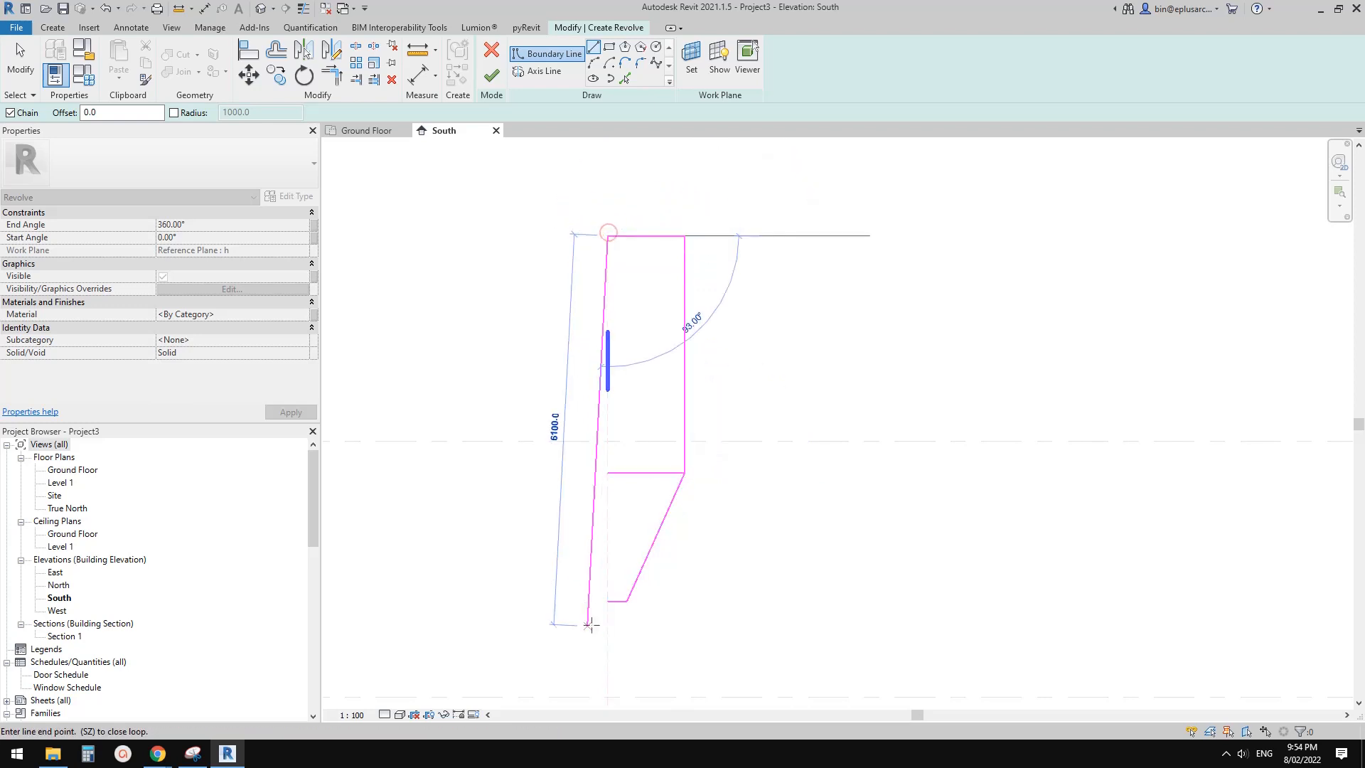
click(608, 600)
key(Escape)
key(Escape)
Delete the inner horizontal line between cylinder and cone, and finish the revolve to show it in the 3D view
click(651, 473)
key(Delete)
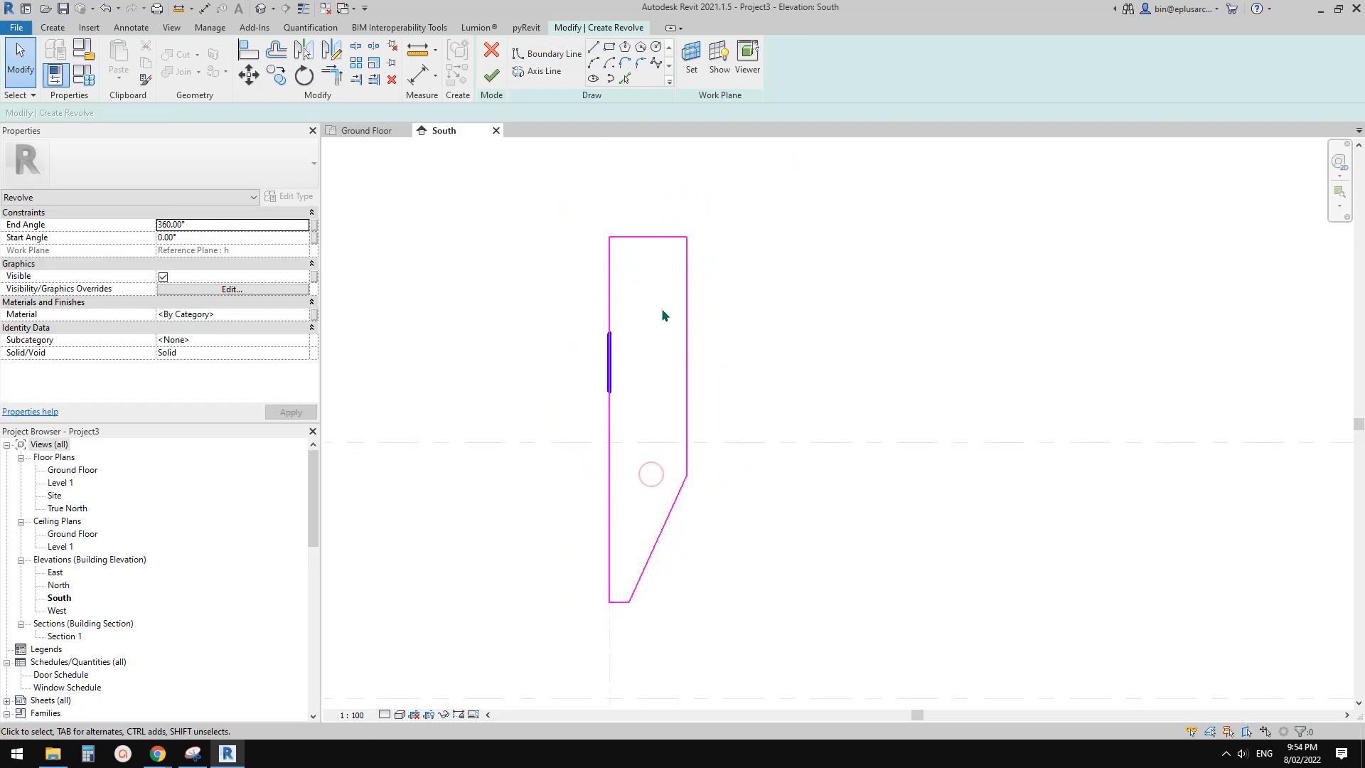
click(491, 75)
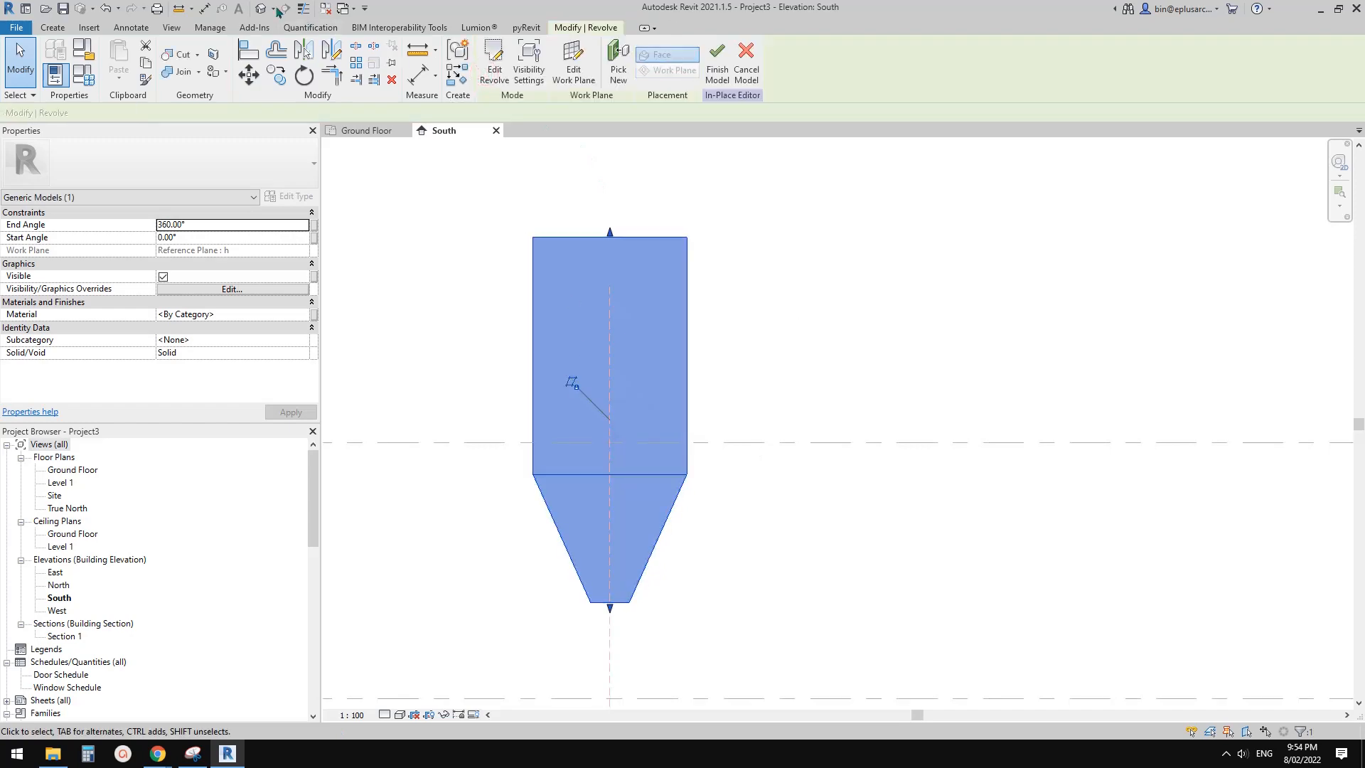
shift+middle_drag(813, 280, 554, 518)
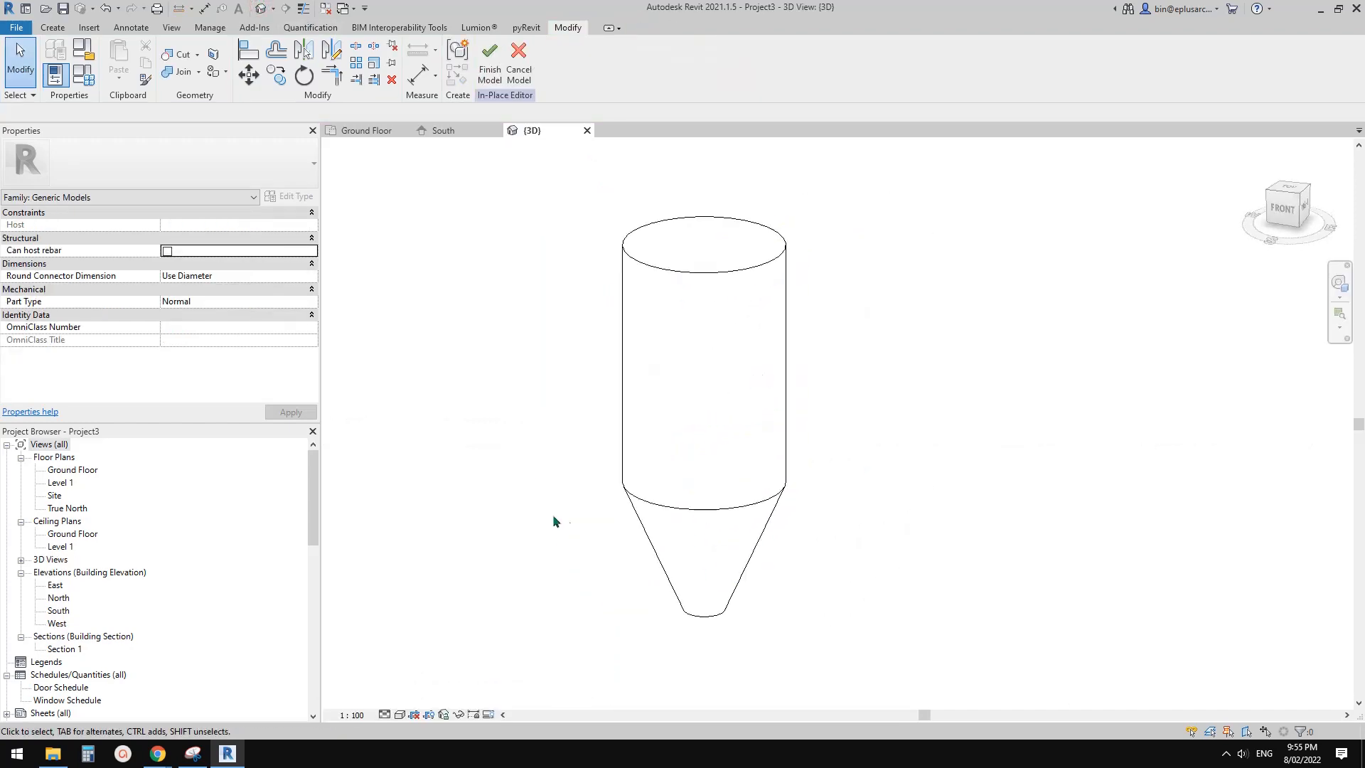
Switch to Chrome to examine the silo's roof and hatch in the first two reference photos, and return to Revit
mouse_move(157, 752)
click(252, 703)
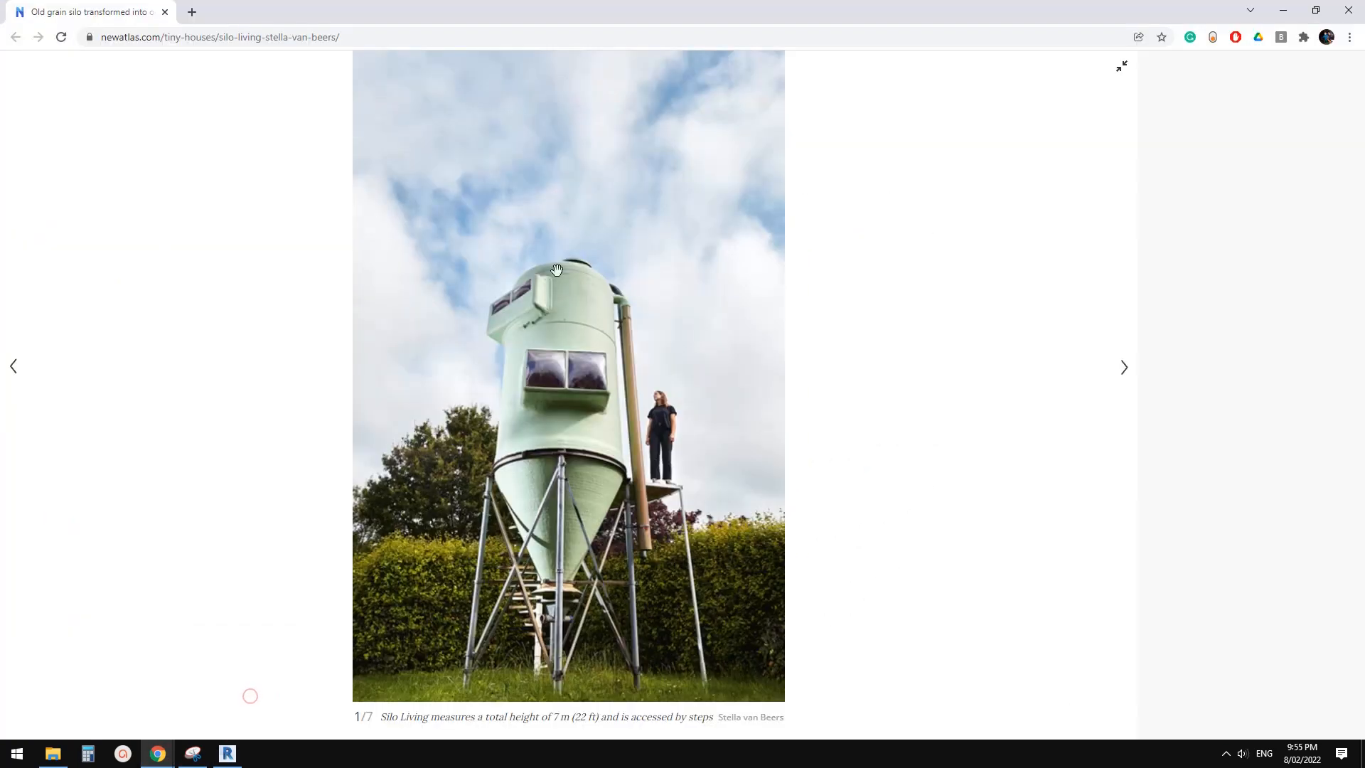
click(1126, 377)
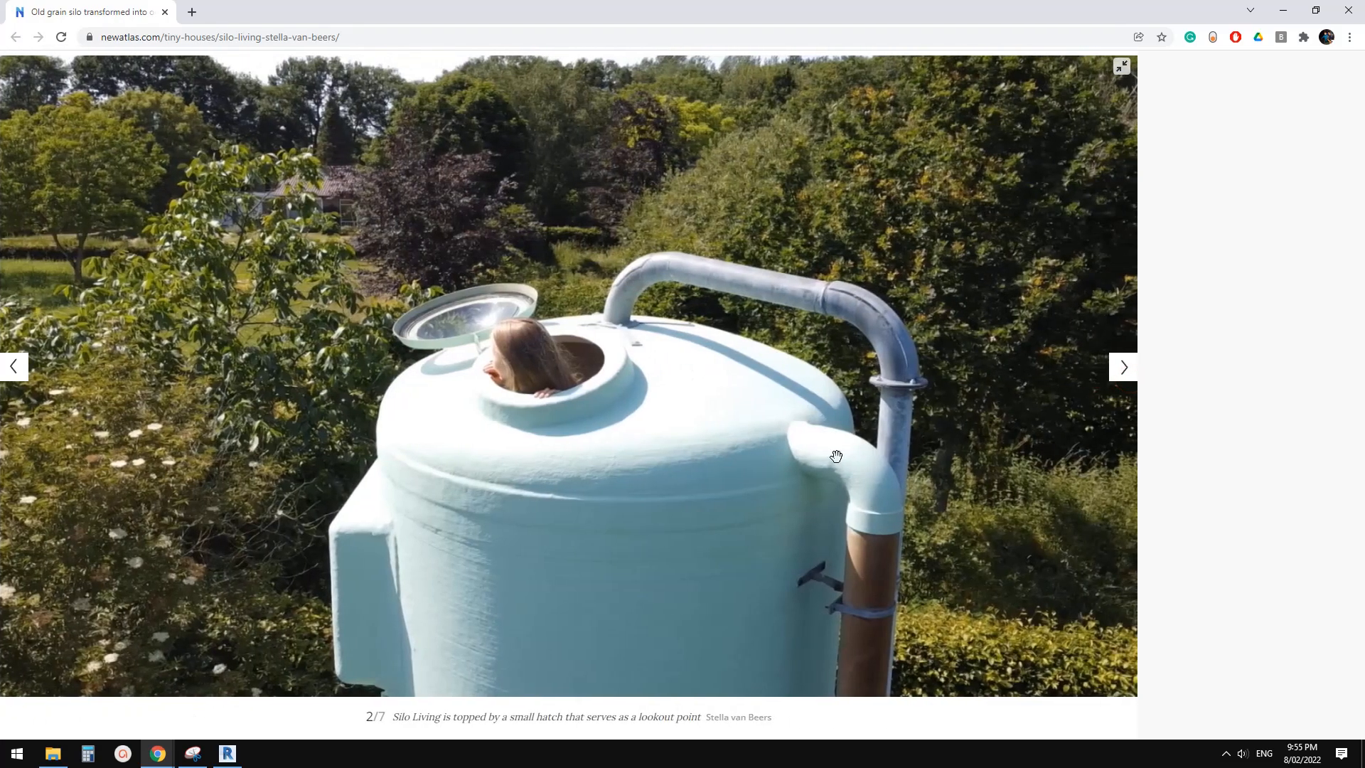
click(45, 364)
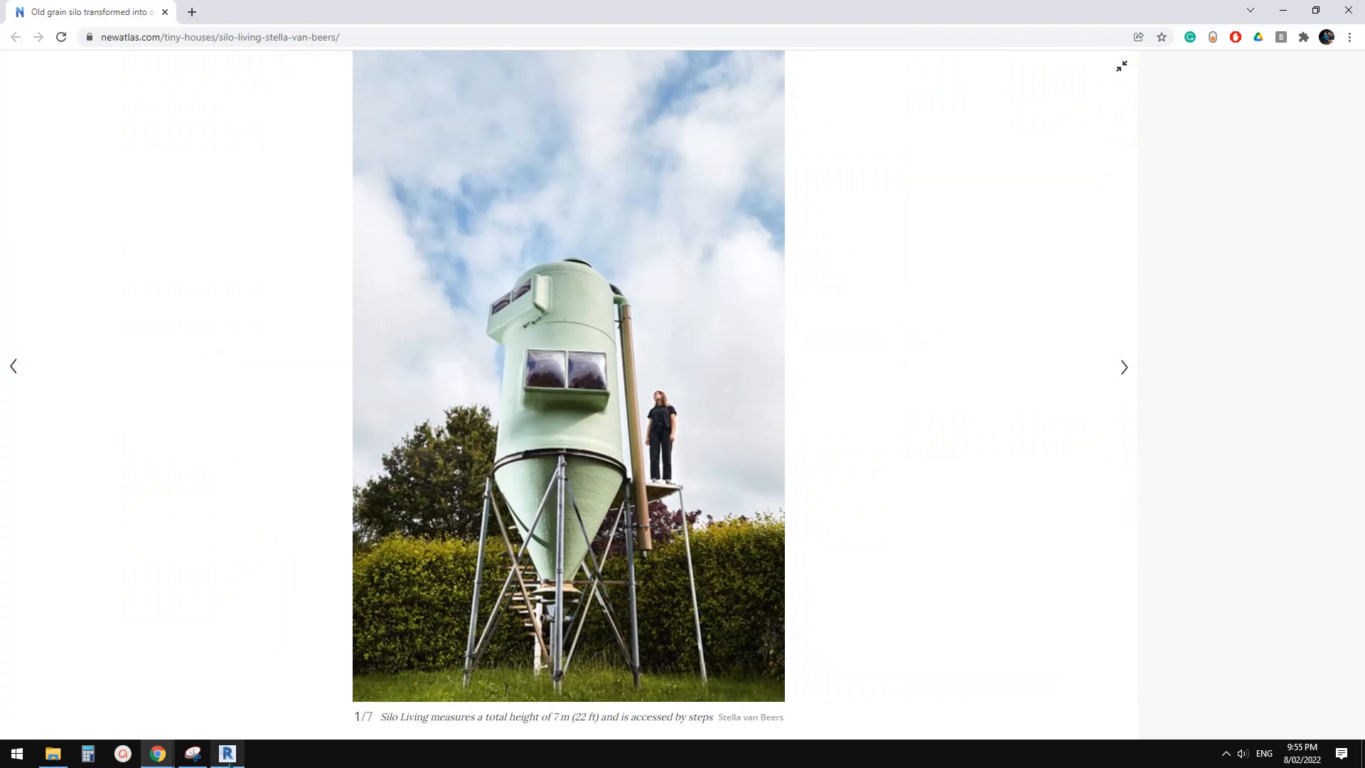
click(228, 753)
Reopen the silo revolve's sketch for editing in the 3D view, facing the profile from the front
click(699, 271)
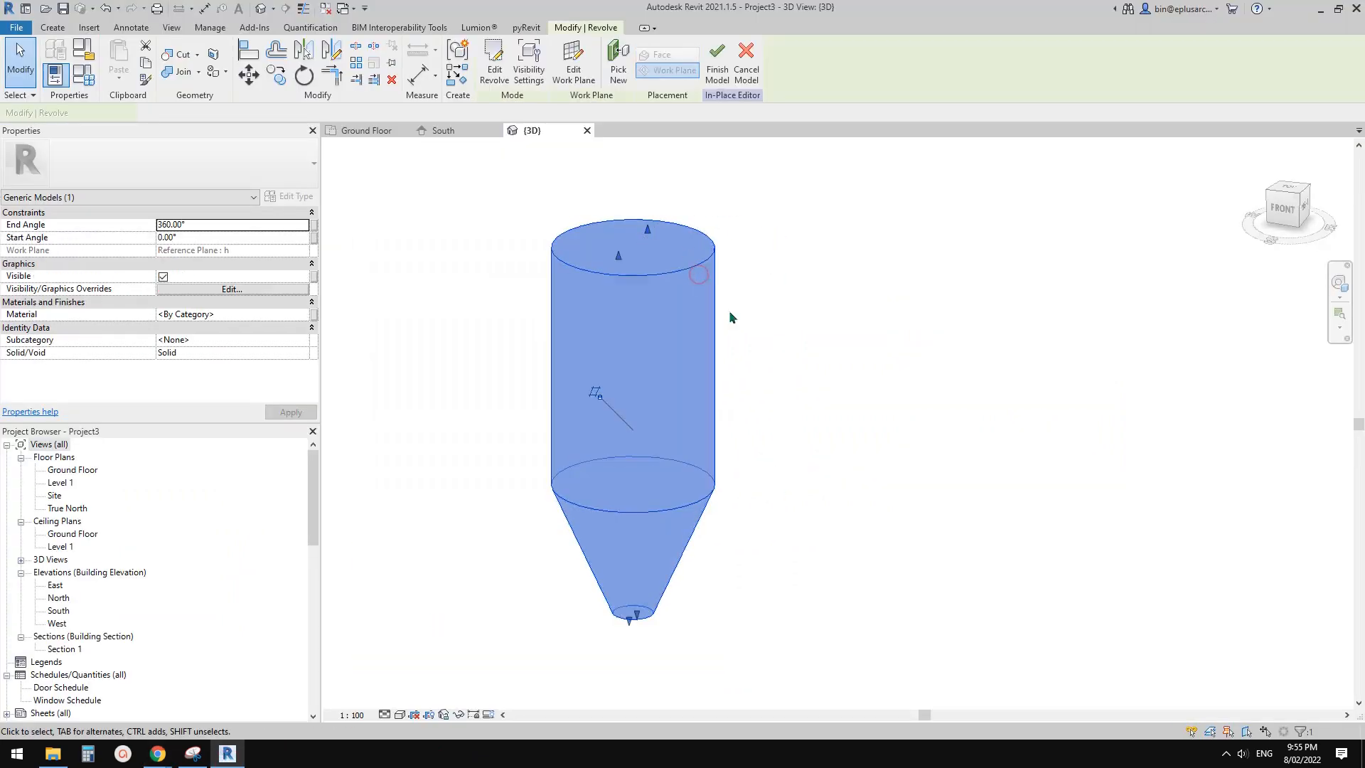
double_click(660, 298)
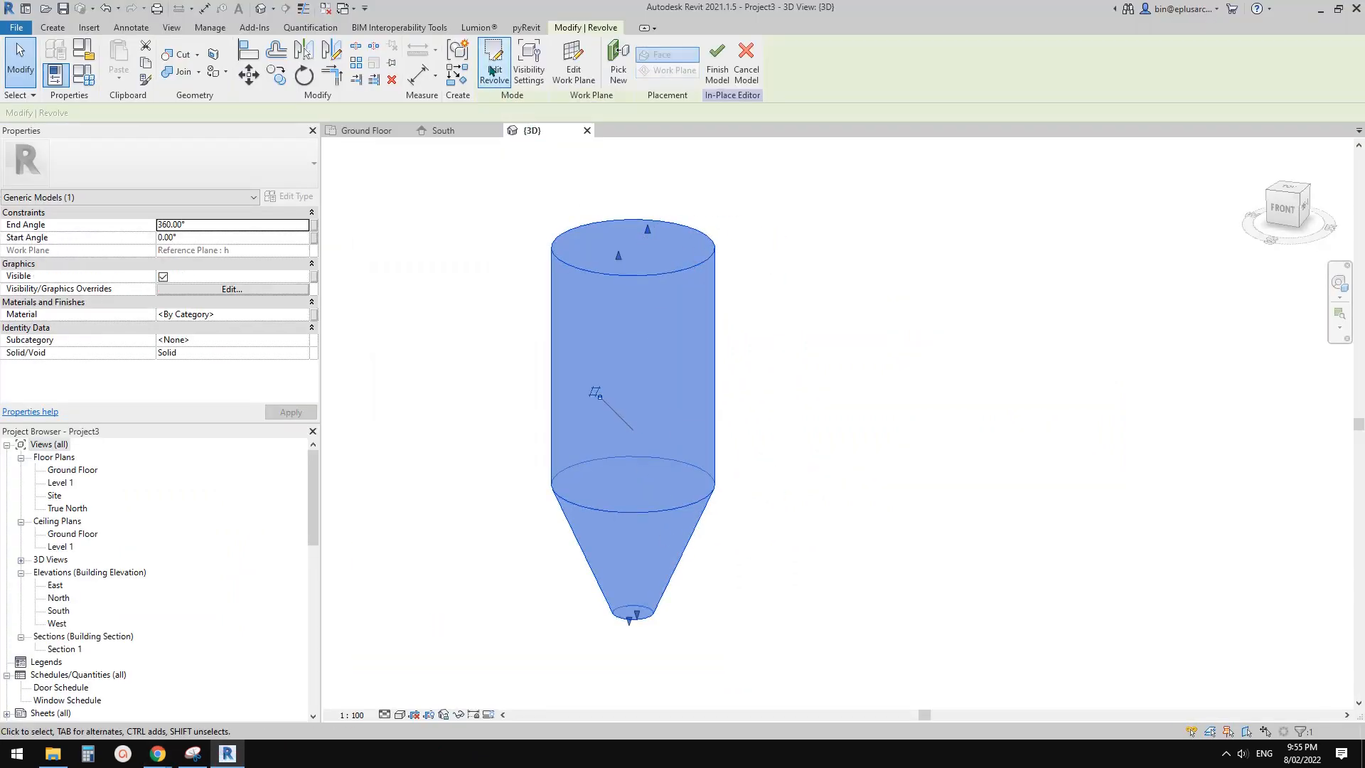
mouse_move(769, 347)
shift+middle_down()
mouse_move(767, 381)
mouse_move(710, 418)
mouse_move(681, 322)
shift+middle_up()
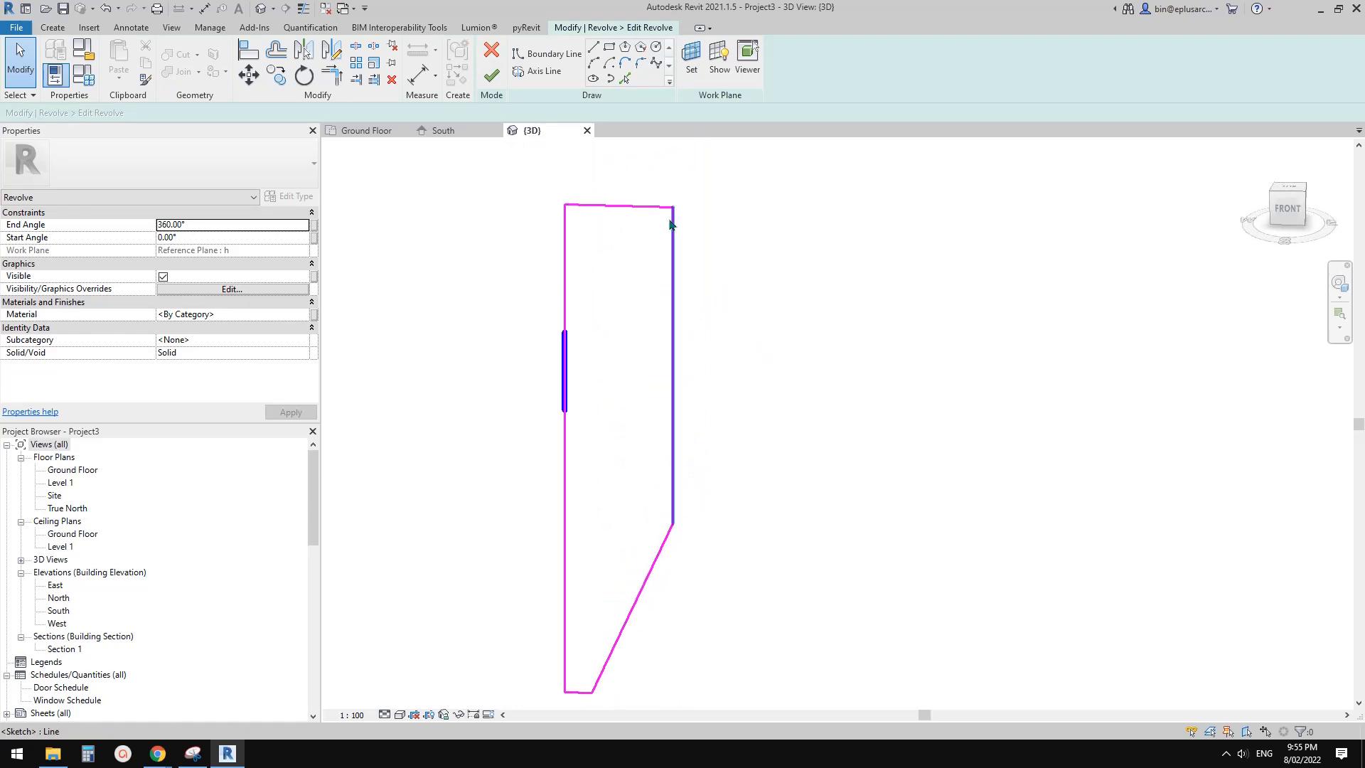
Draw a 2400 mm wide partial ellipse from the profile's outer top corner, centred on the axis and arching above the top line
scroll(607, 180, up, 2)
middle_drag(603, 232, 615, 342)
scroll(617, 278, up, 1)
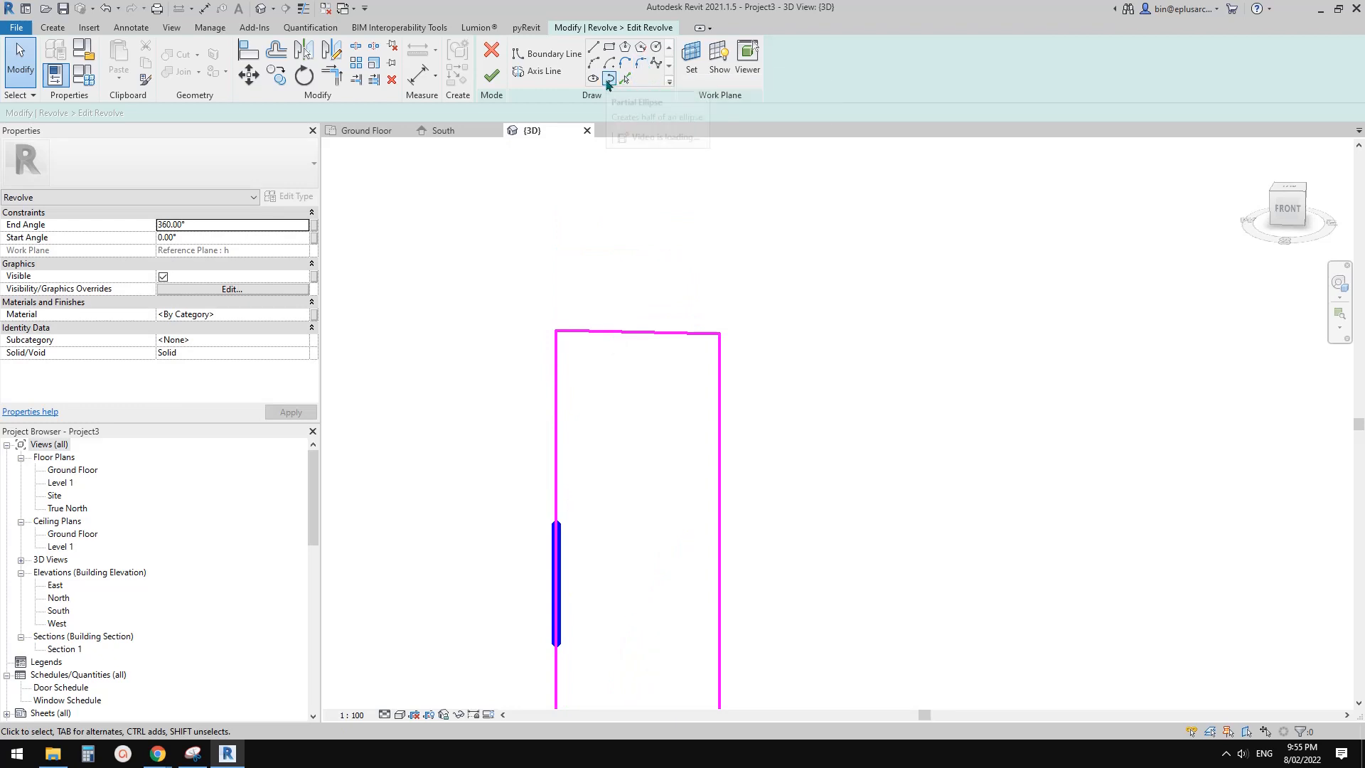
click(608, 78)
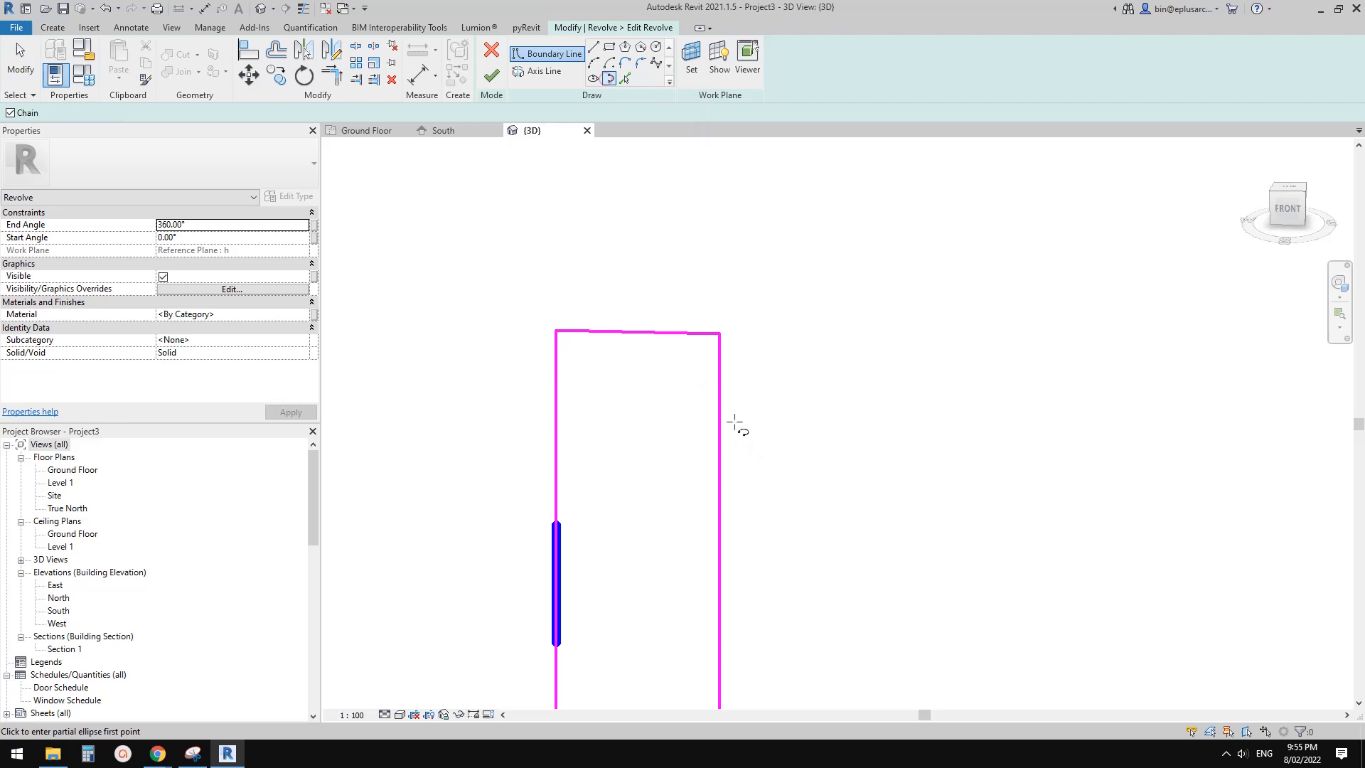
click(719, 333)
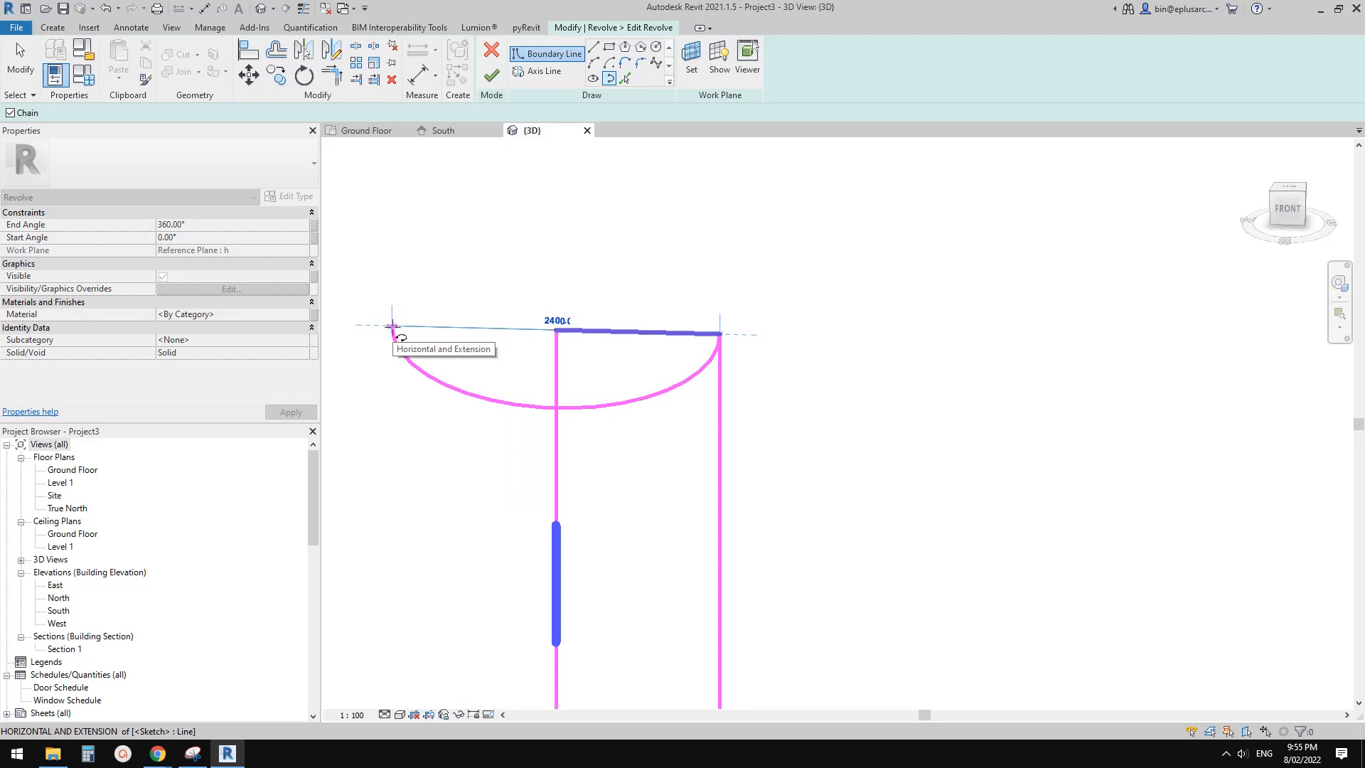
click(392, 326)
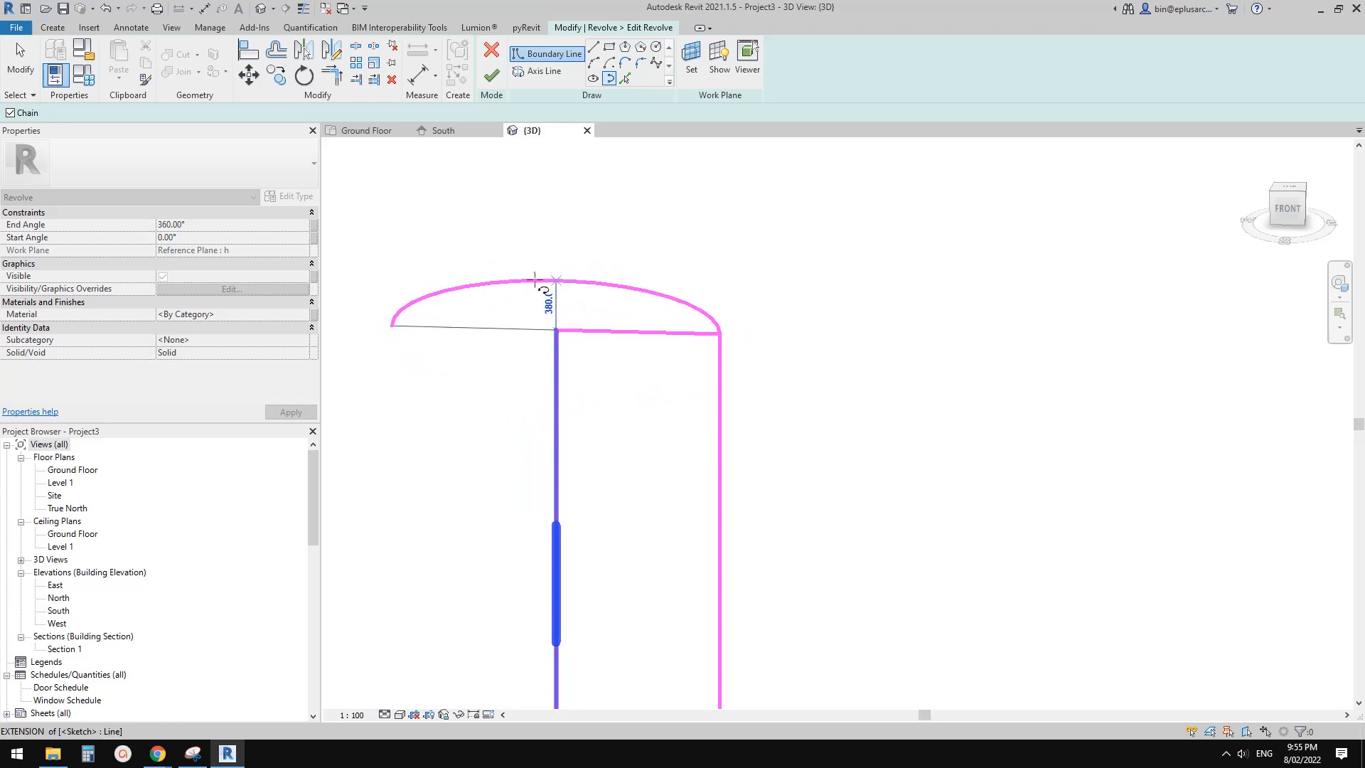
click(580, 291)
key(Escape)
key(Escape)
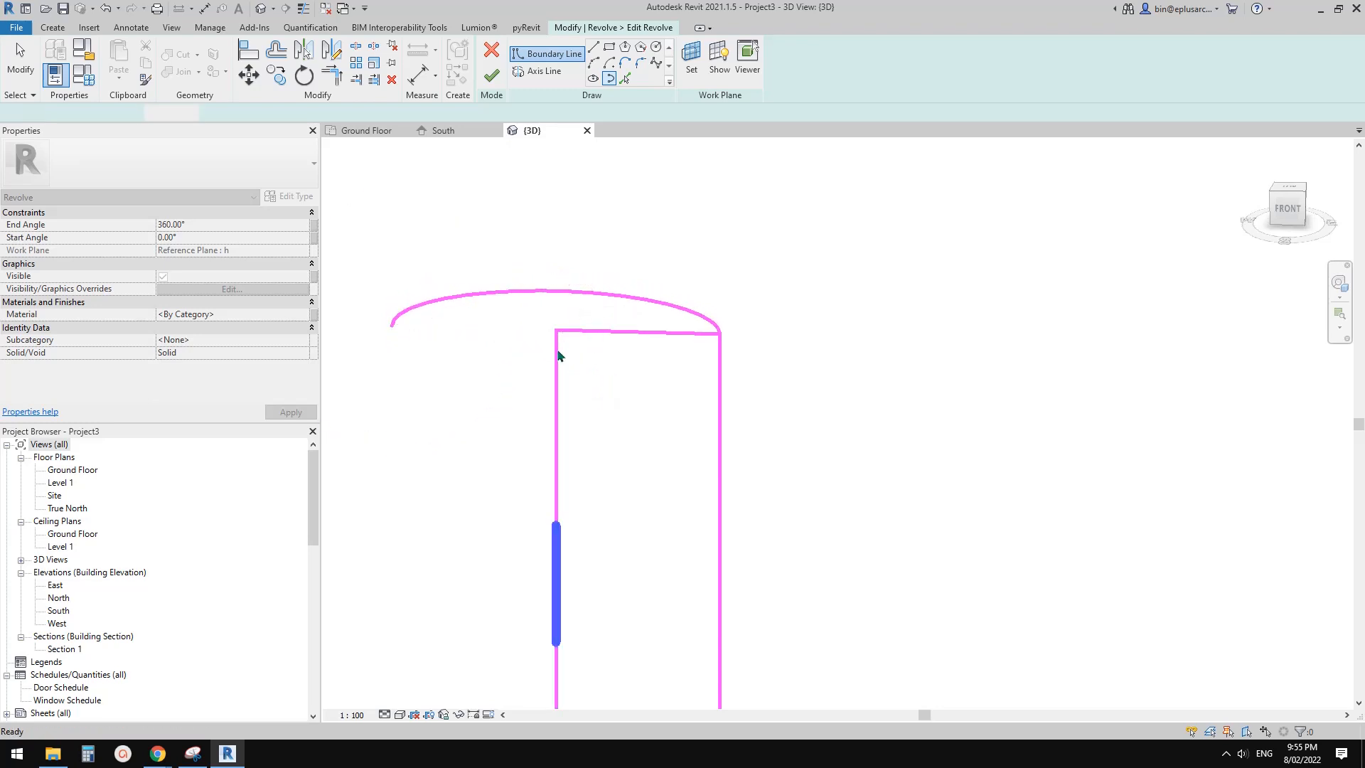
Trim the partial ellipse to the axis line, keeping its outer half, and delete the flat top line beneath it
click(605, 295)
key(Escape)
click(609, 334)
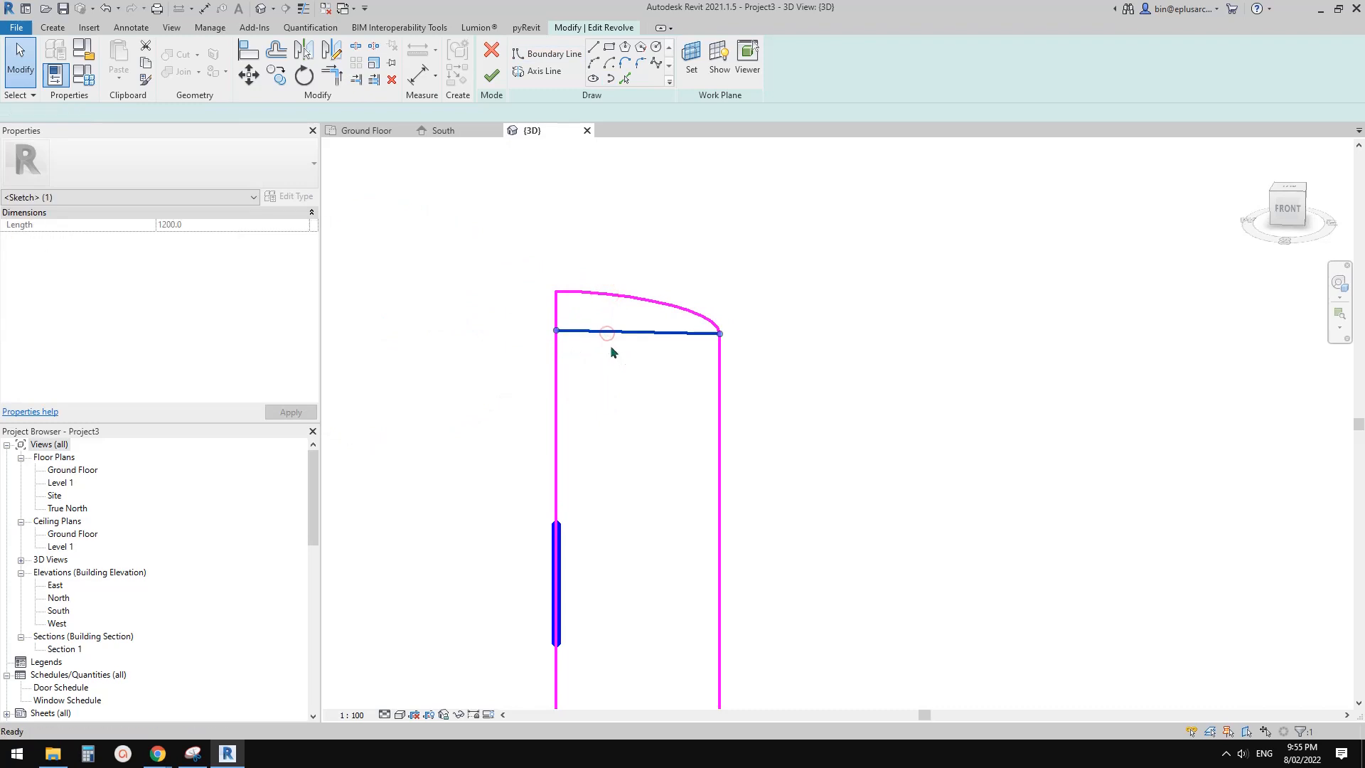
key(Delete)
scroll(610, 344, down, 1)
middle_drag(642, 425, 606, 307)
scroll(606, 284, down, 3)
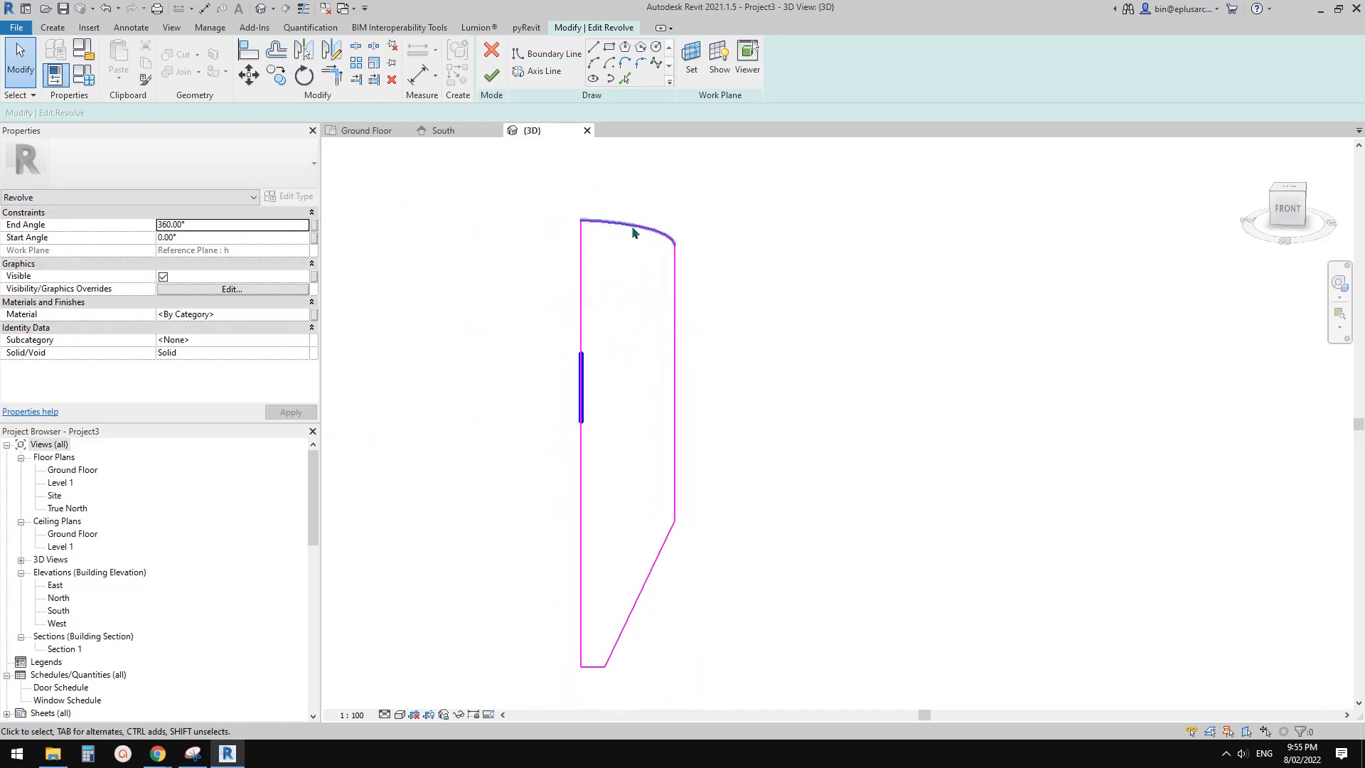
Offset a copy of the whole closed profile chain 50 mm inward to form the silo's wall thickness
scroll(644, 272, up, 1)
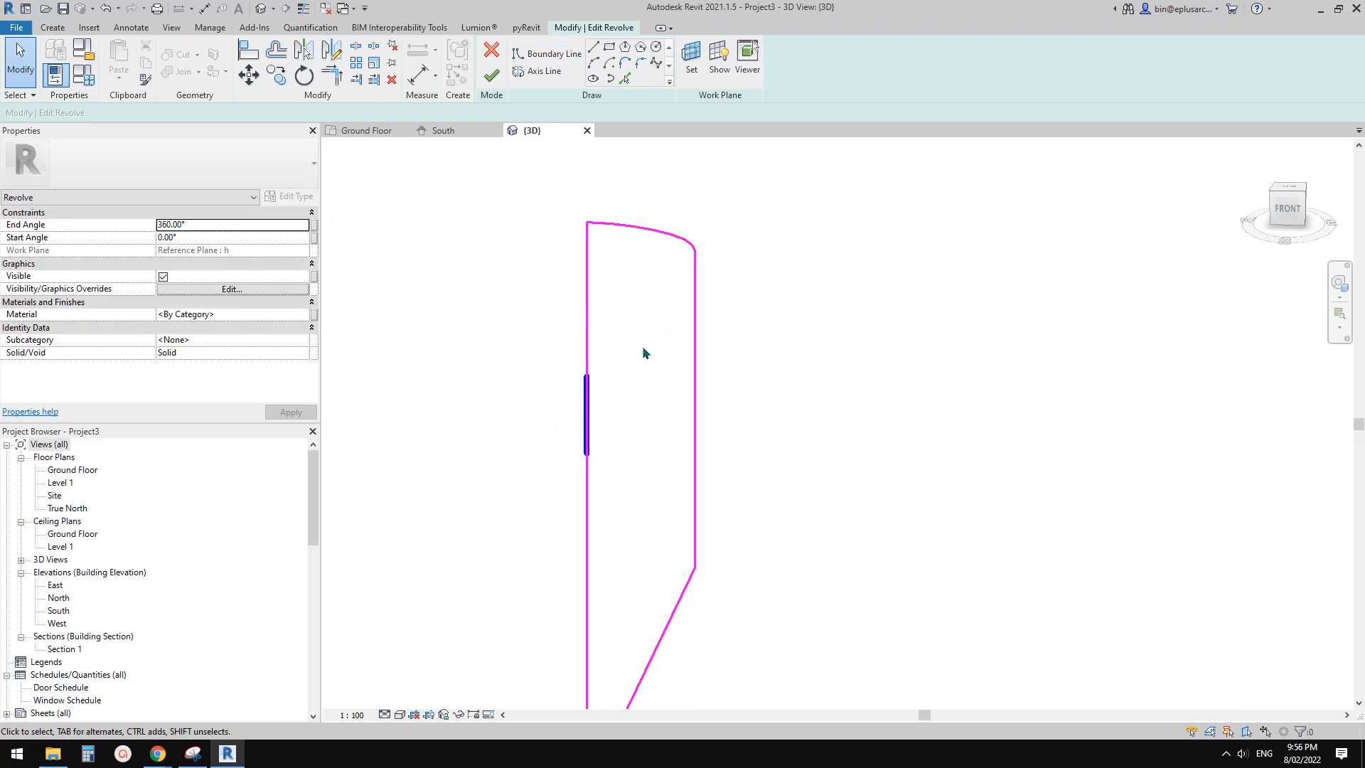
key(o)
key(f)
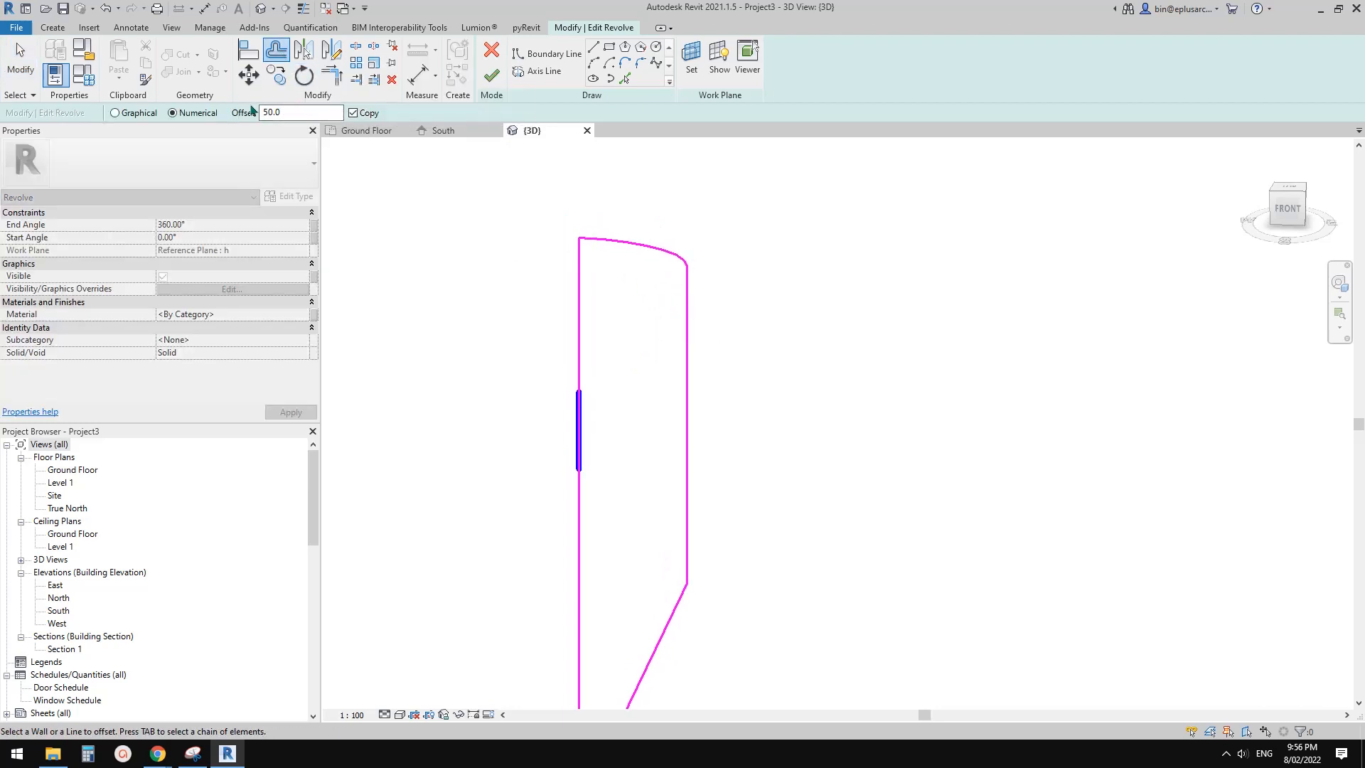
key(Tab)
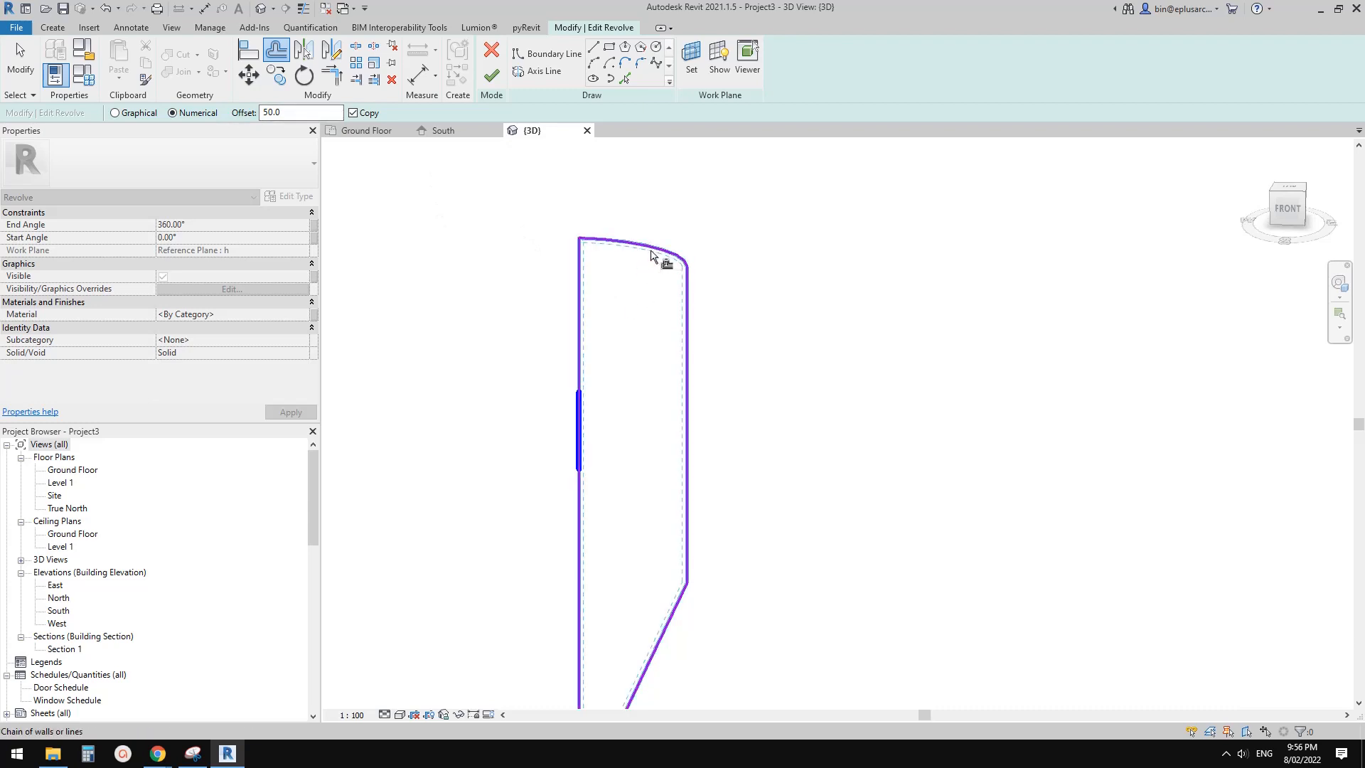
click(651, 254)
key(Escape)
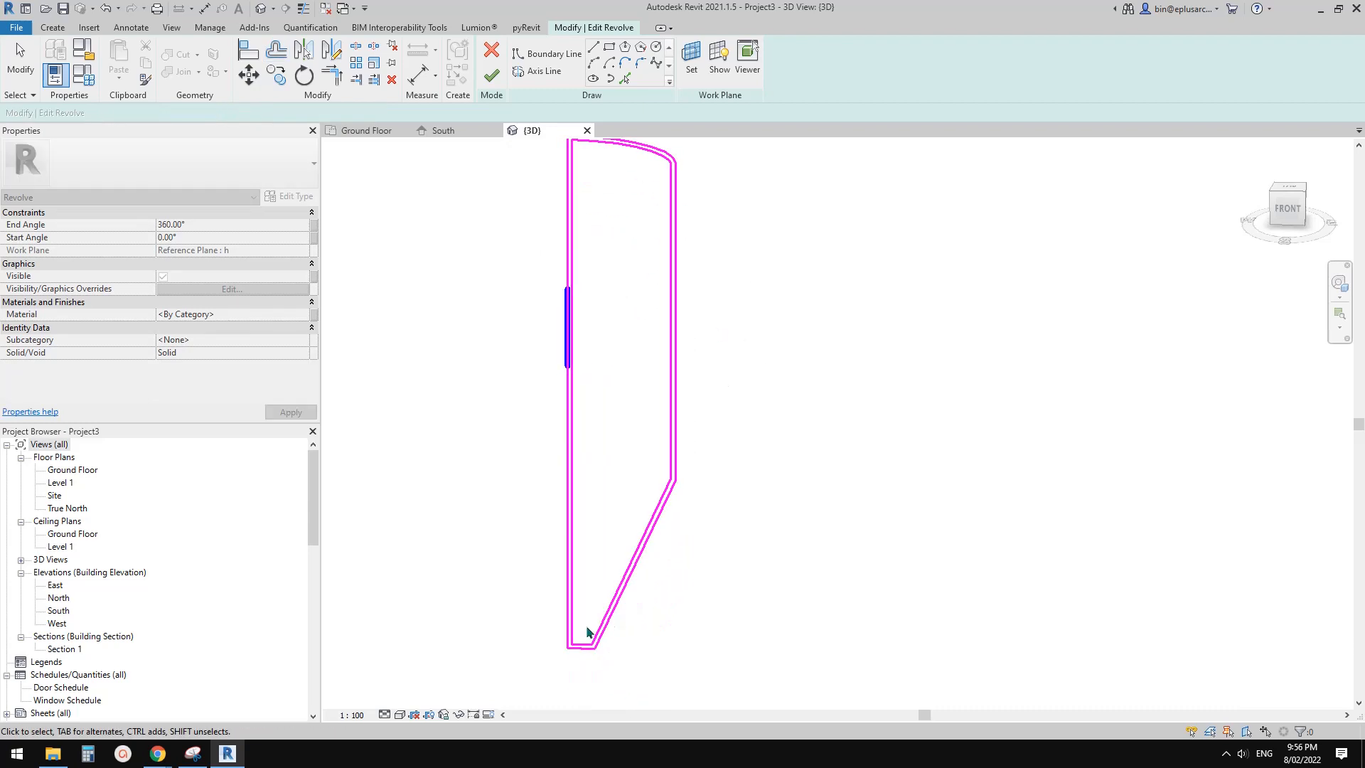
Split the outer vertical line on the axis and trim its lower part to the offset bottom line
scroll(576, 636, up, 3)
key(s)
key(l)
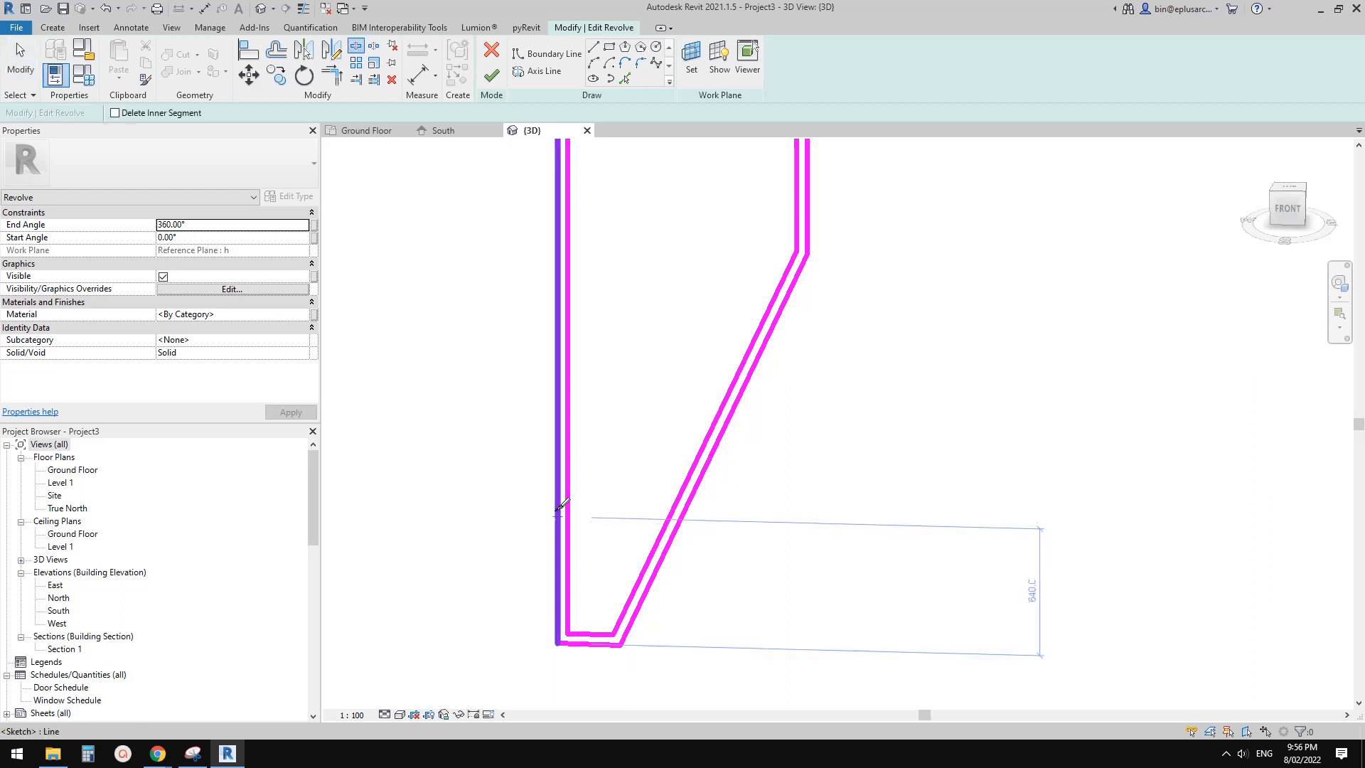
click(562, 495)
key(t)
key(r)
click(583, 633)
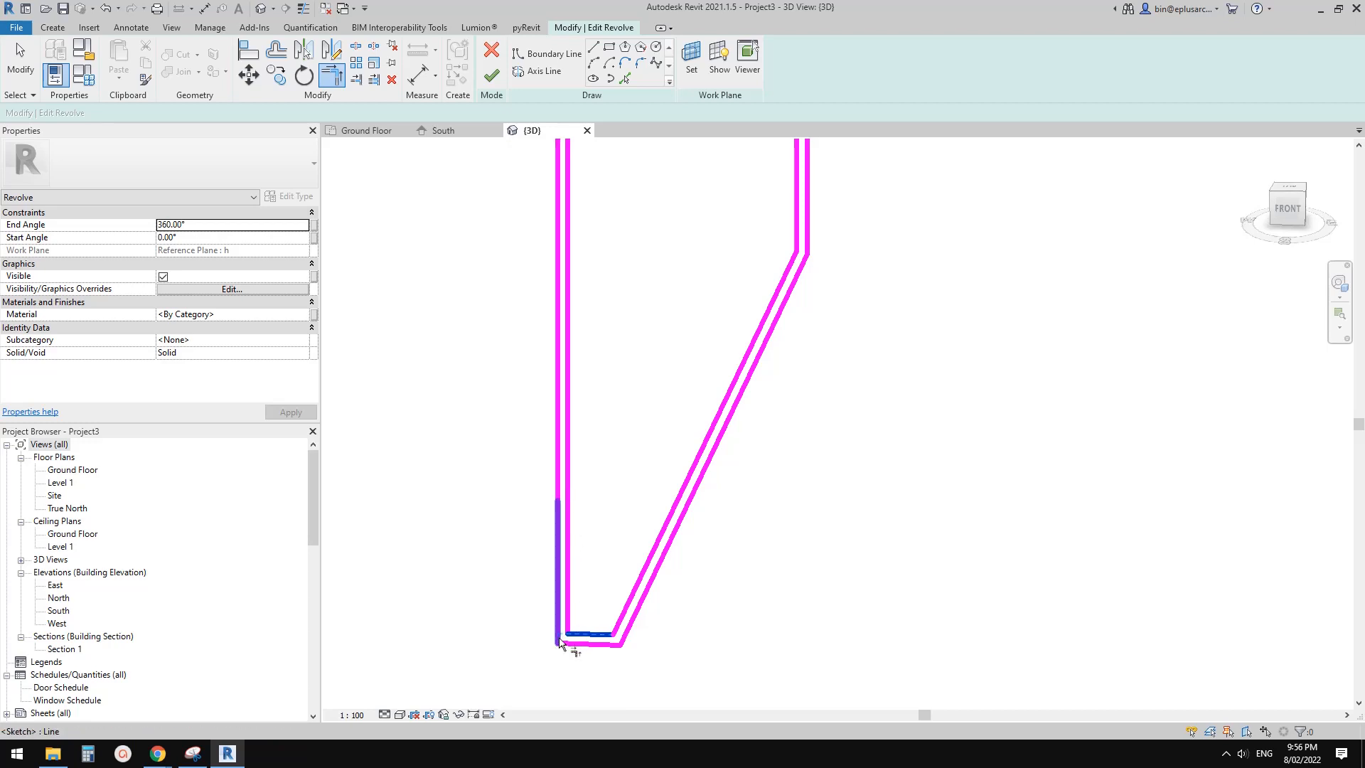
click(558, 637)
Try to trim the upper part of the outer axis line to the offset dome curve
scroll(595, 501, down, 2)
middle_drag(594, 501, 587, 645)
scroll(556, 231, up, 1)
middle_drag(556, 231, 568, 489)
scroll(568, 489, up, 1)
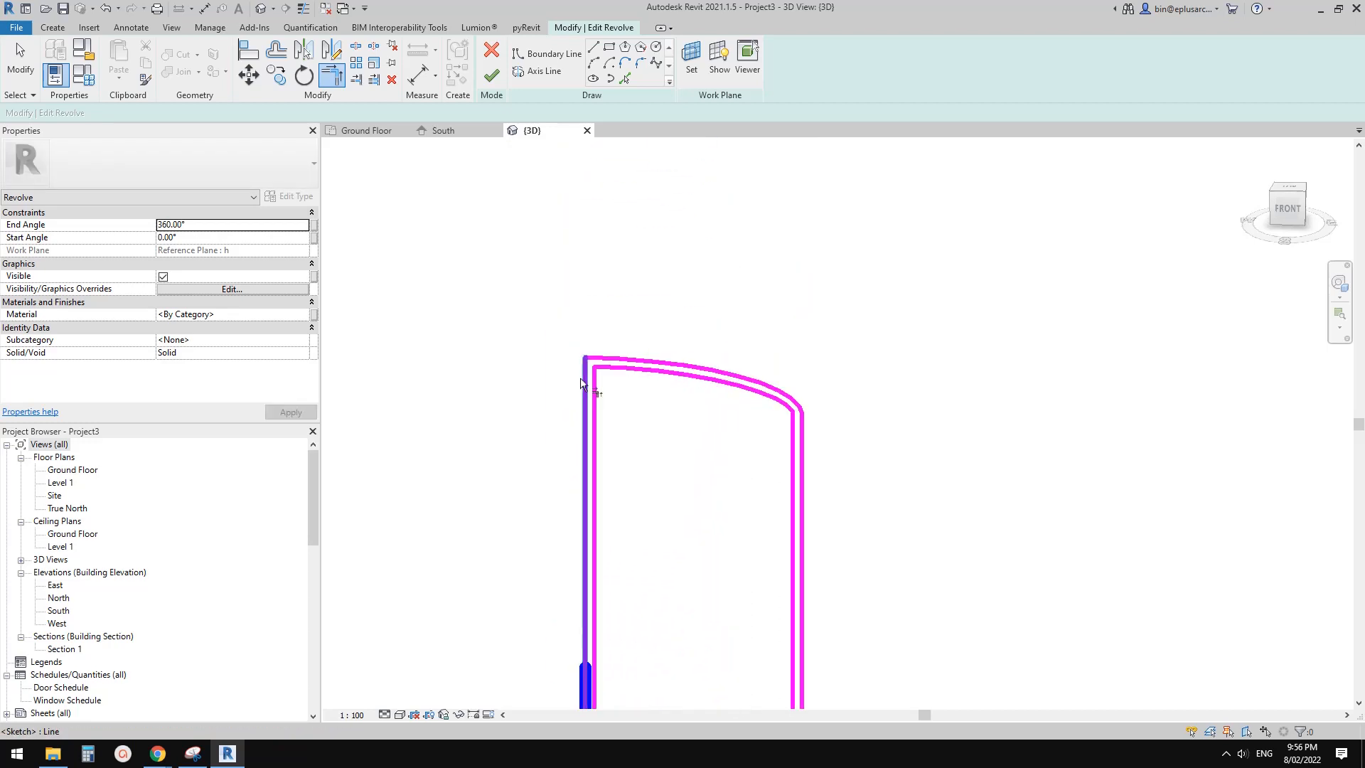
click(586, 368)
click(605, 371)
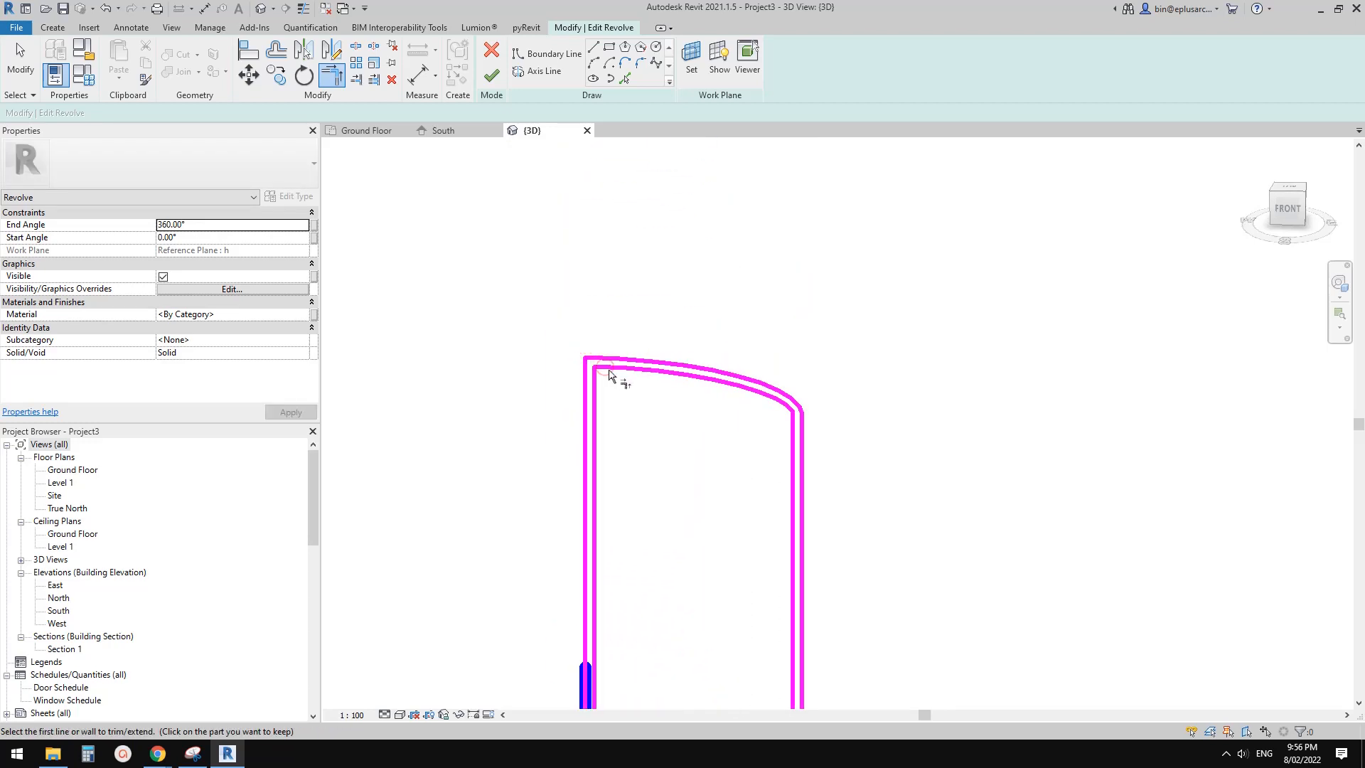
scroll(609, 373, up, 3)
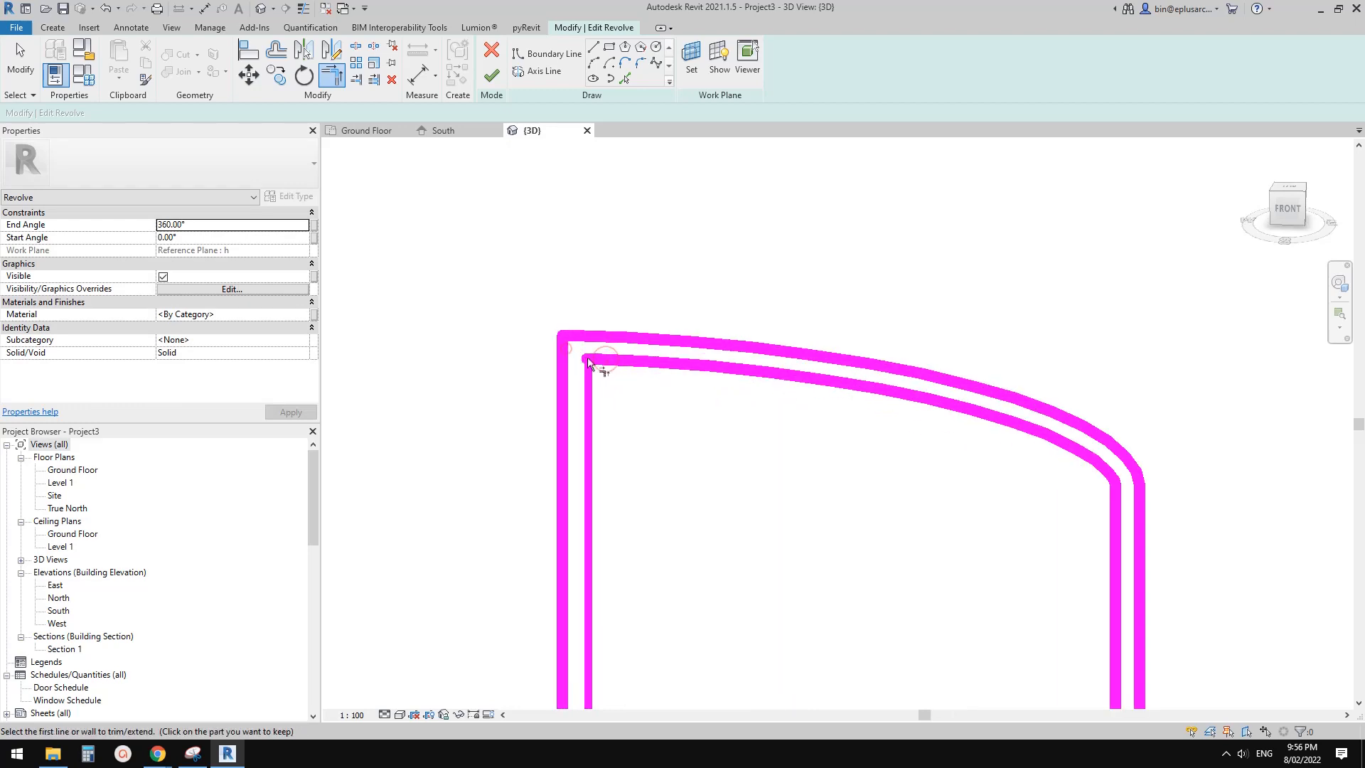
key(Escape)
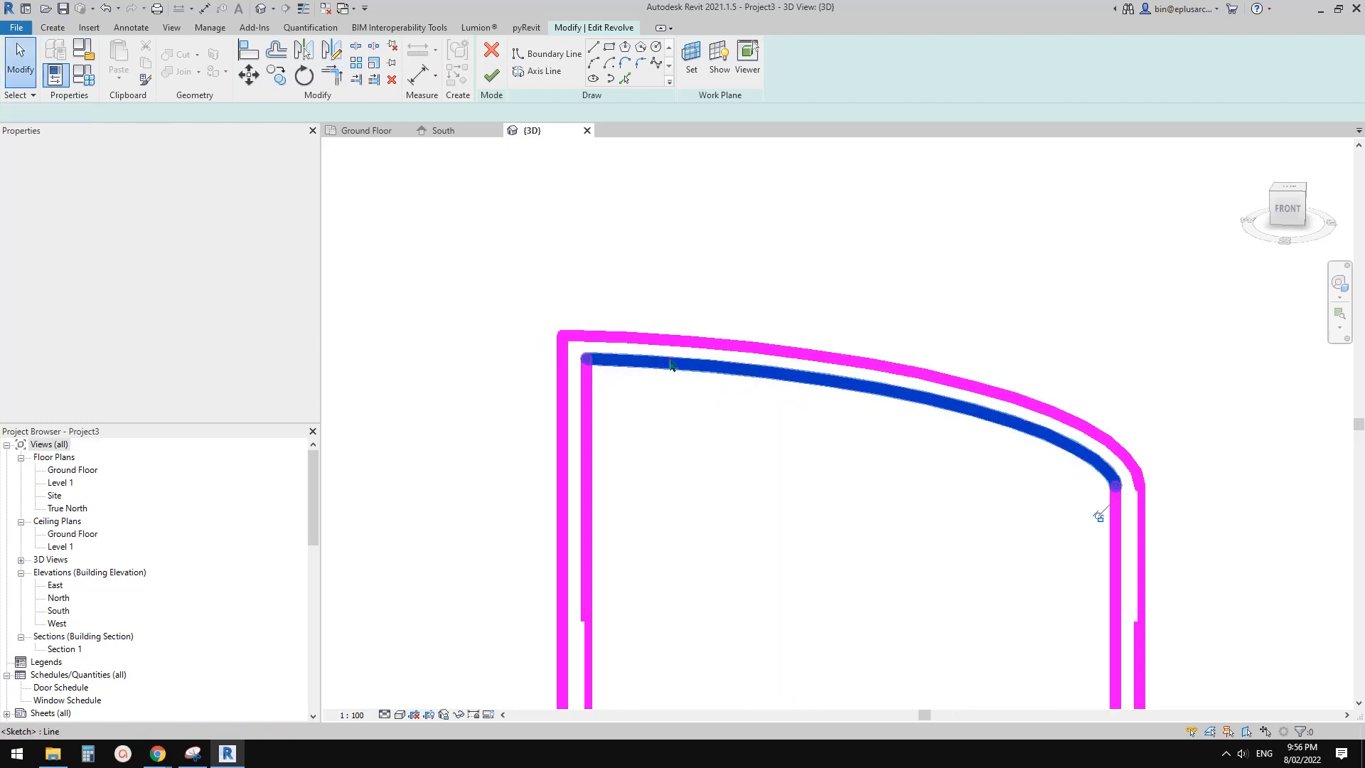
click(671, 365)
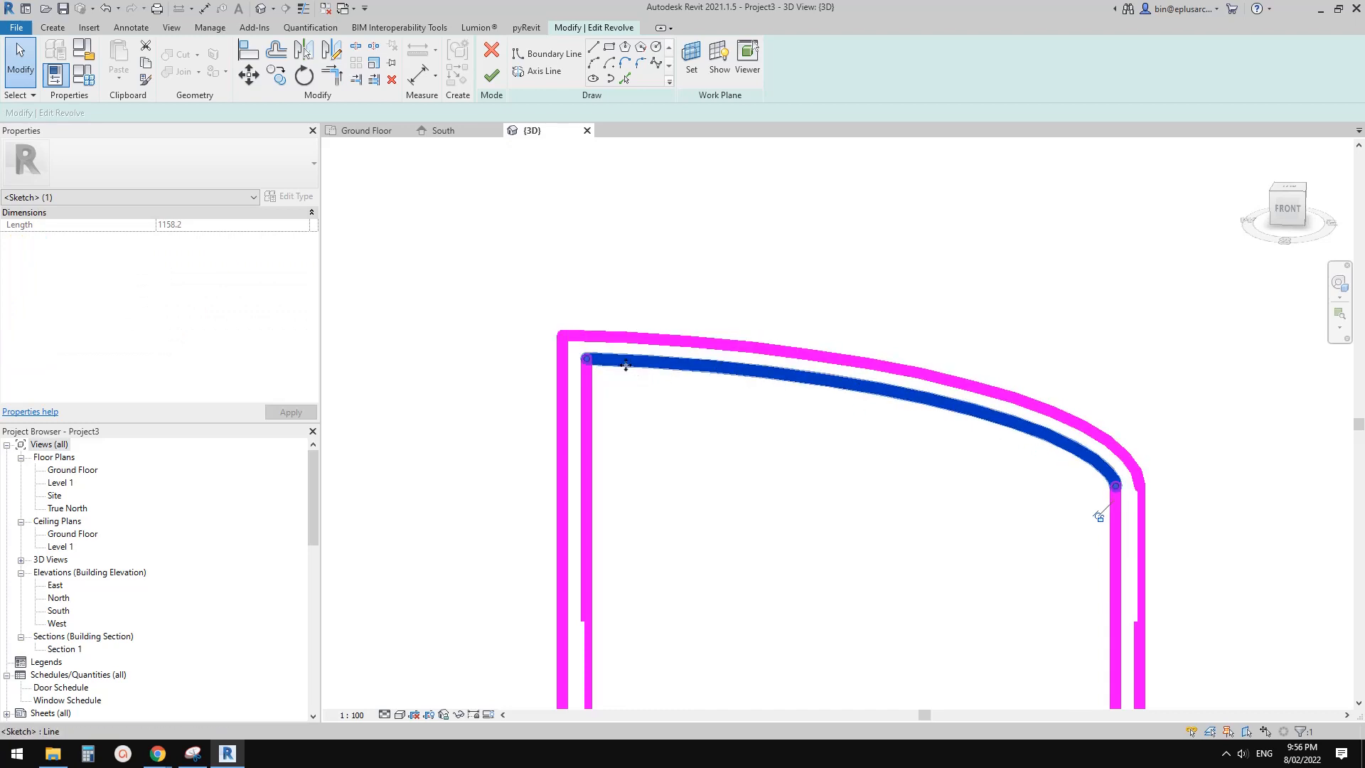
middle_drag(742, 392, 758, 390)
click(759, 390)
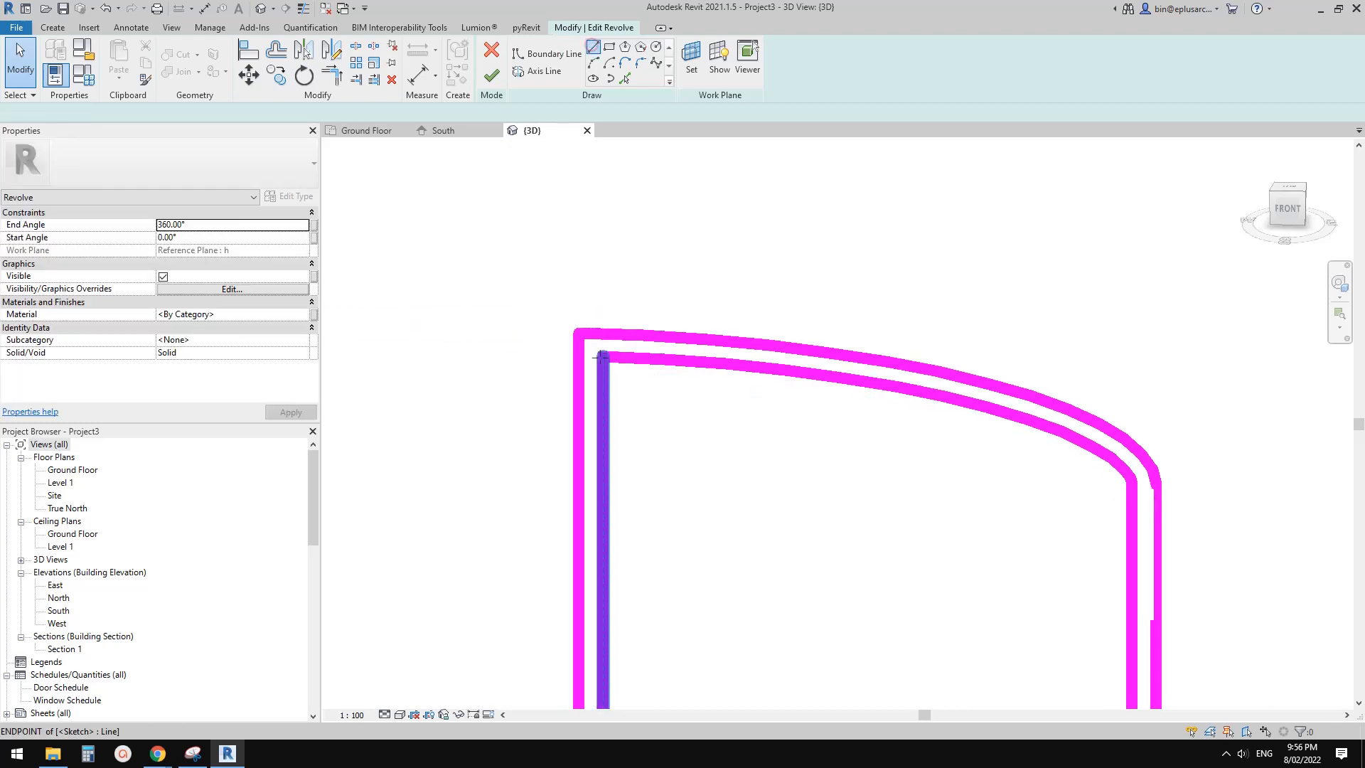
Draw a short line from the inner dome curve's end to the axis line and trim the two into a closed corner
click(593, 50)
click(579, 356)
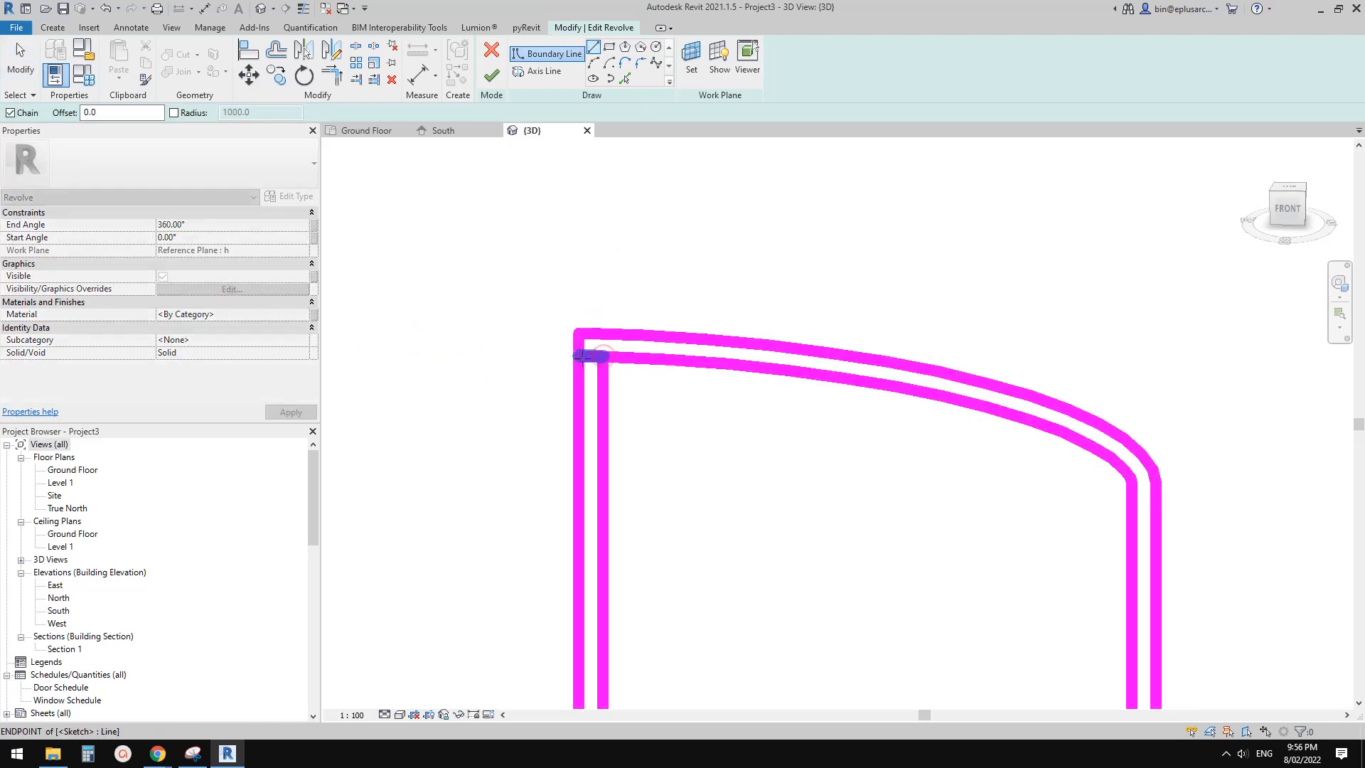
key(t)
key(r)
click(579, 344)
click(590, 356)
key(Escape)
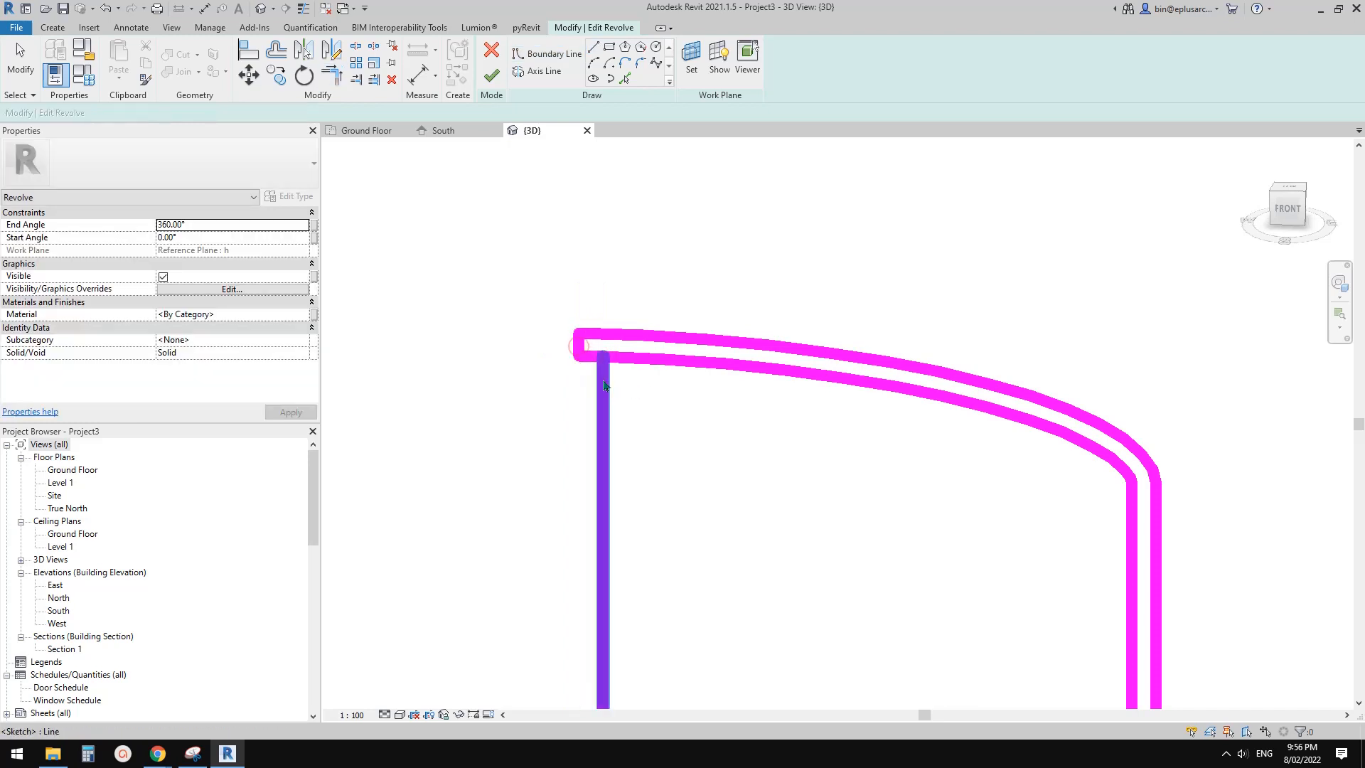
Delete the remaining inner vertical line beside the axis and finish the revolve's sketch
click(603, 378)
scroll(606, 337, down, 5)
key(Delete)
scroll(625, 372, down, 2)
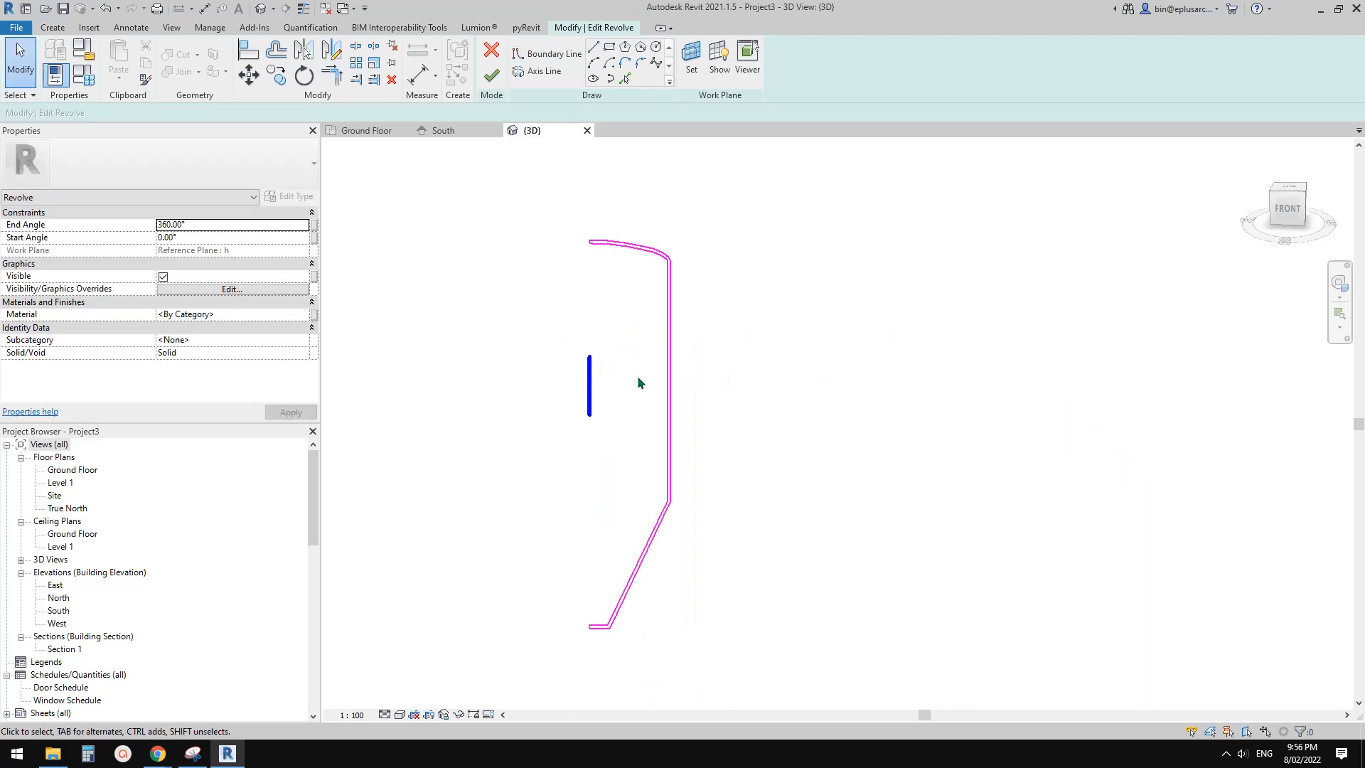
click(491, 76)
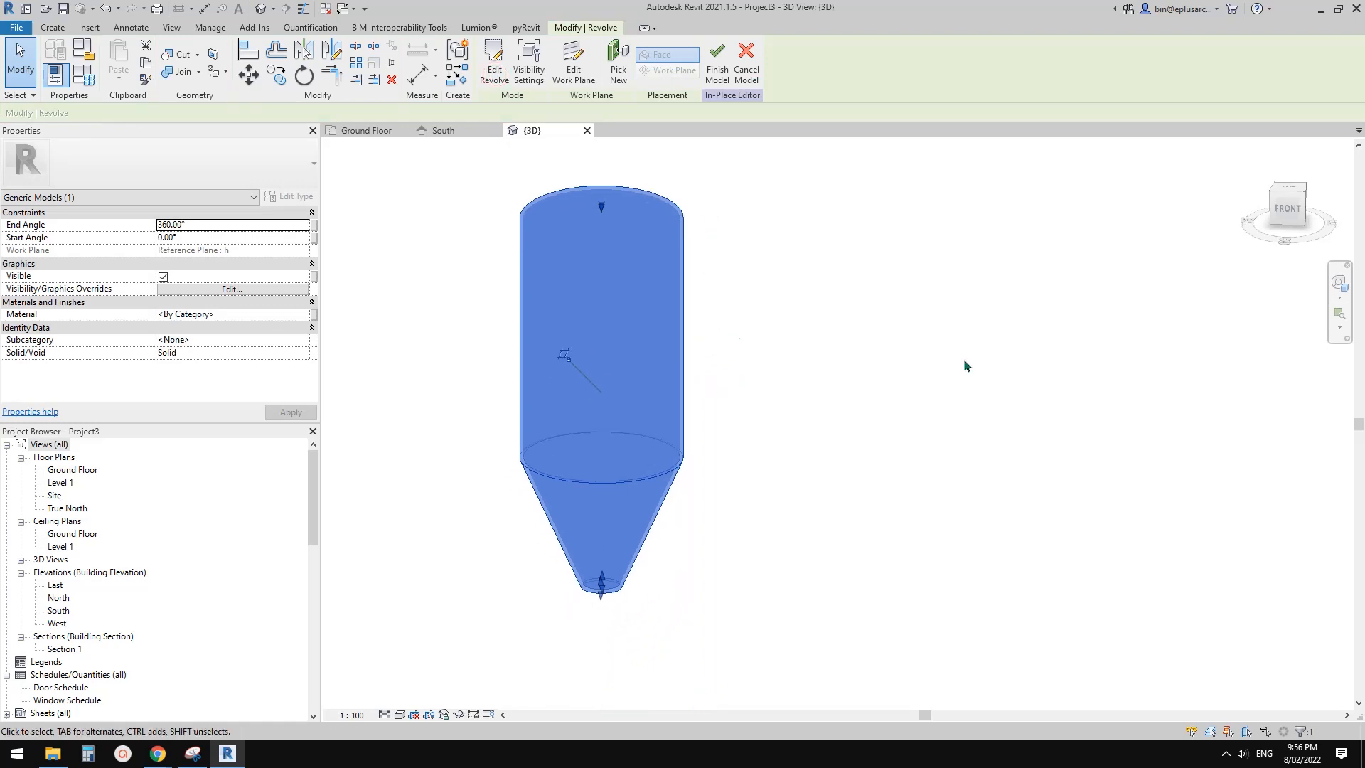
Set the 3D view's visual style to Shaded and orbit around the hollow silo to inspect its form
click(894, 319)
click(646, 320)
middle_drag(687, 317, 733, 323)
click(398, 714)
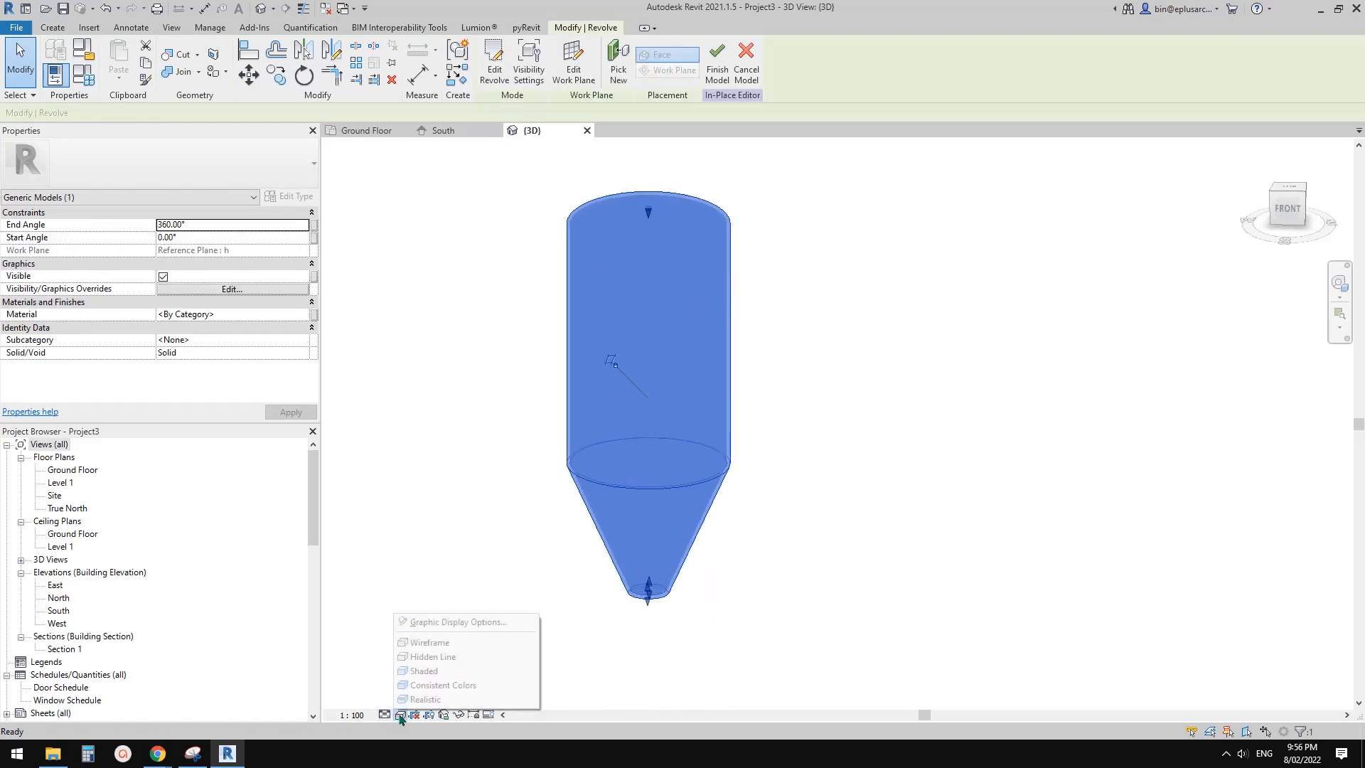
click(415, 670)
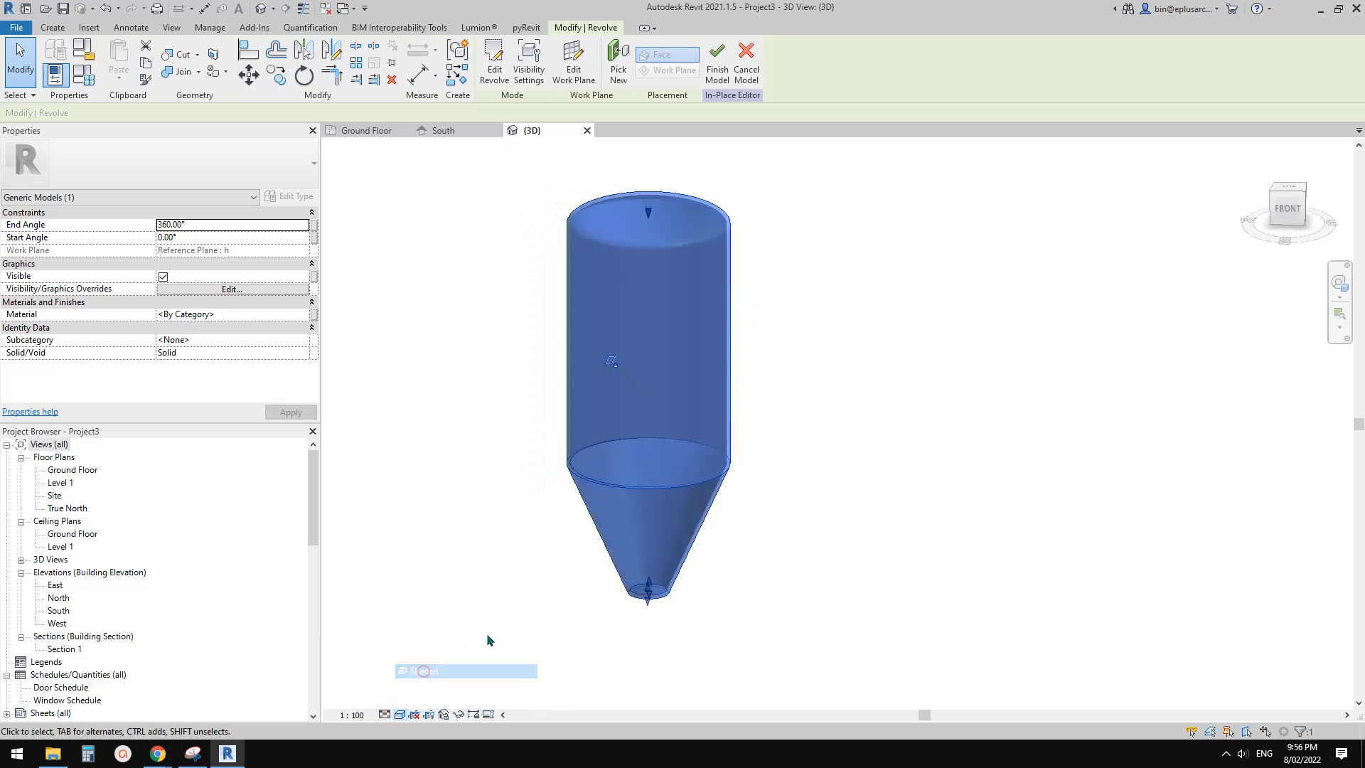
click(885, 370)
shift+middle_drag(878, 419, 761, 359)
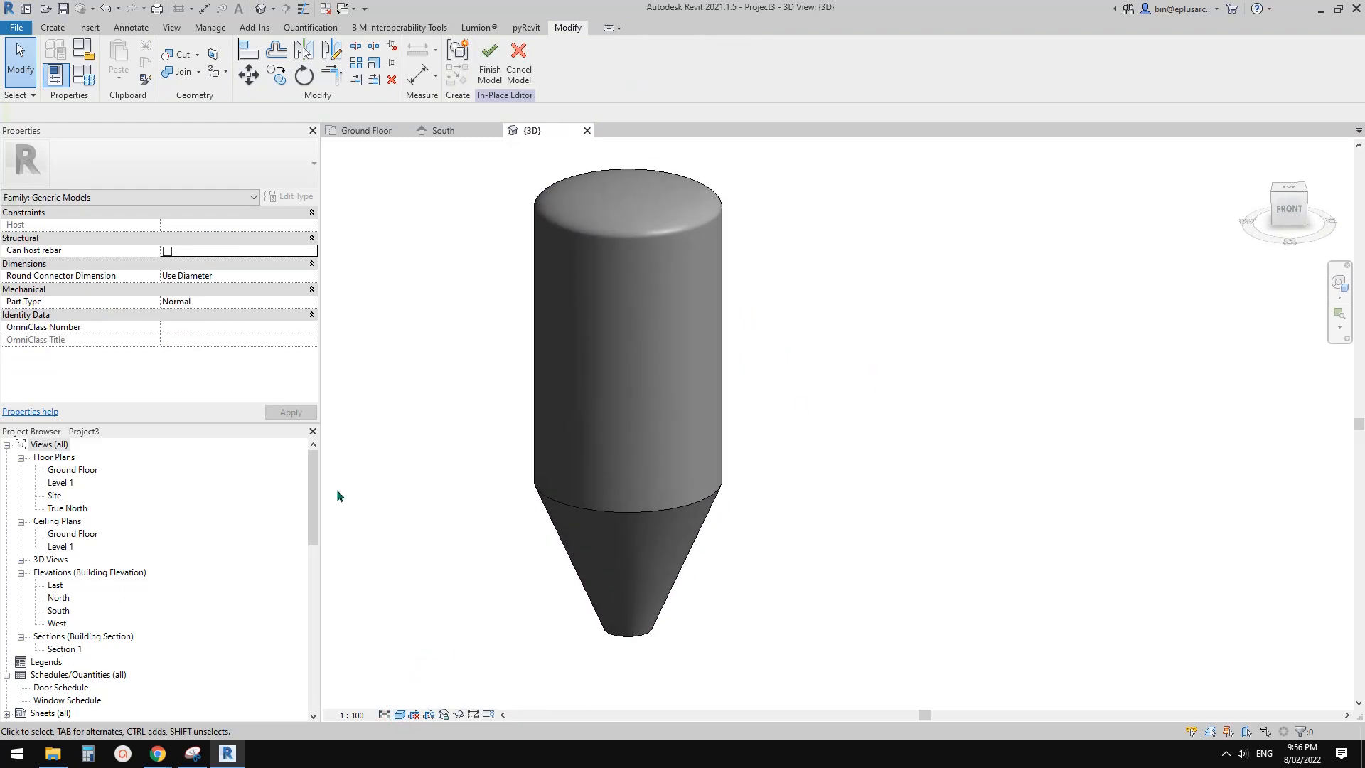
Open the Site floor plan and examine the silo's circular walls around the crossing reference planes
double_click(60, 496)
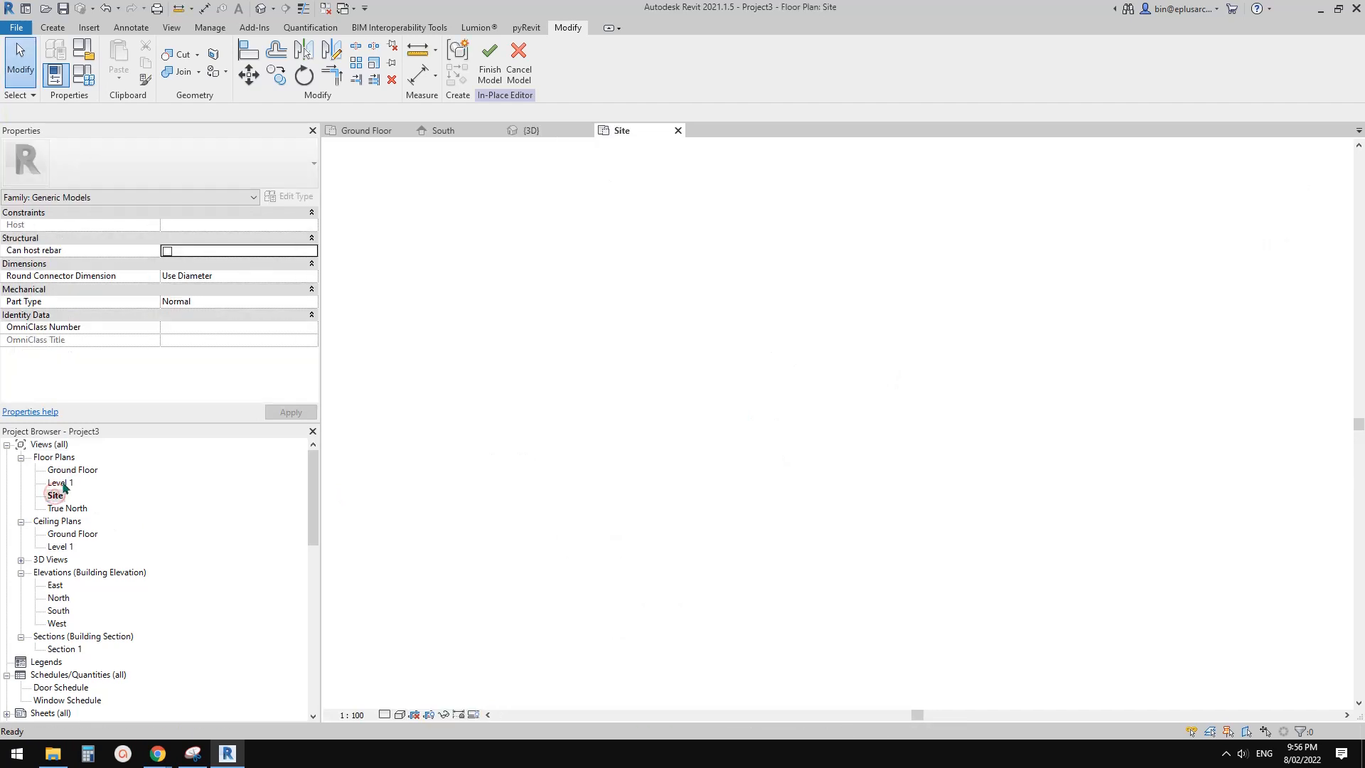
scroll(837, 322, up, 3)
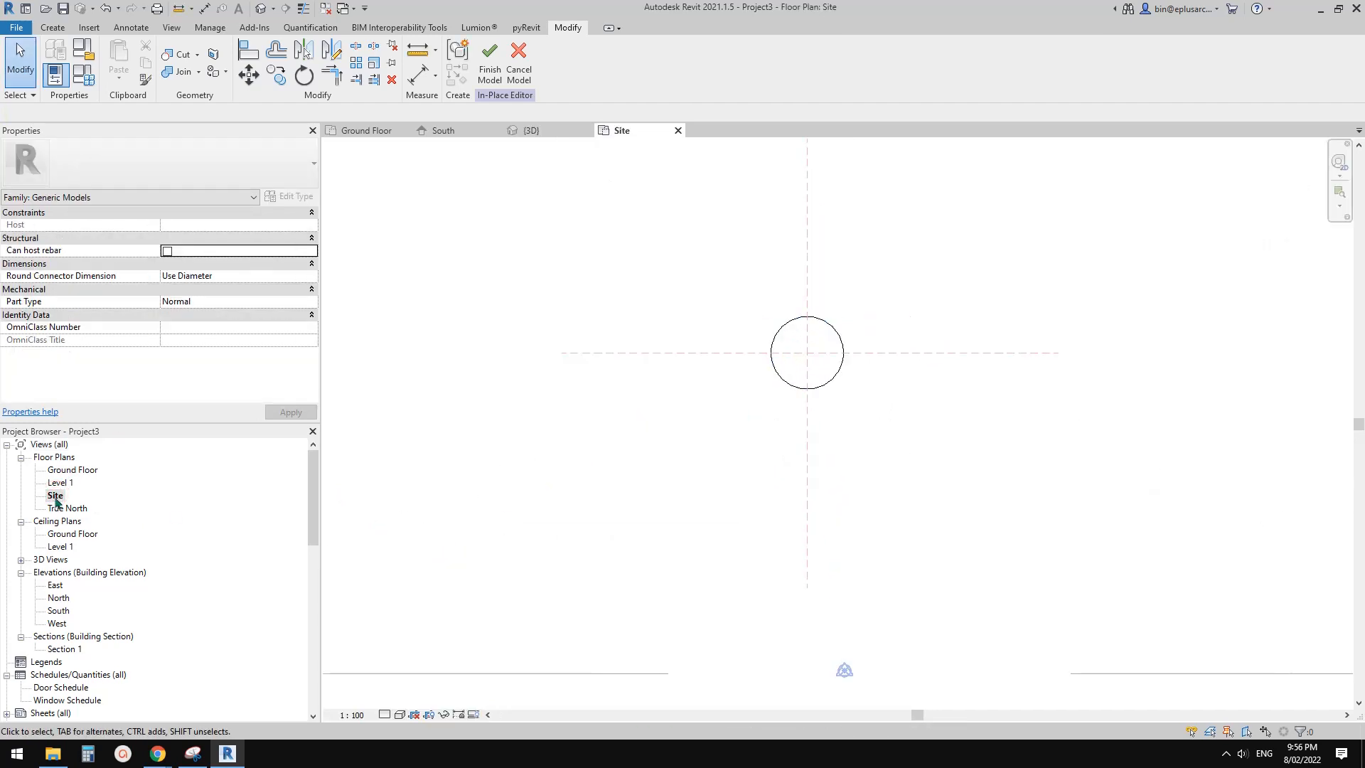
middle_drag(680, 439, 621, 482)
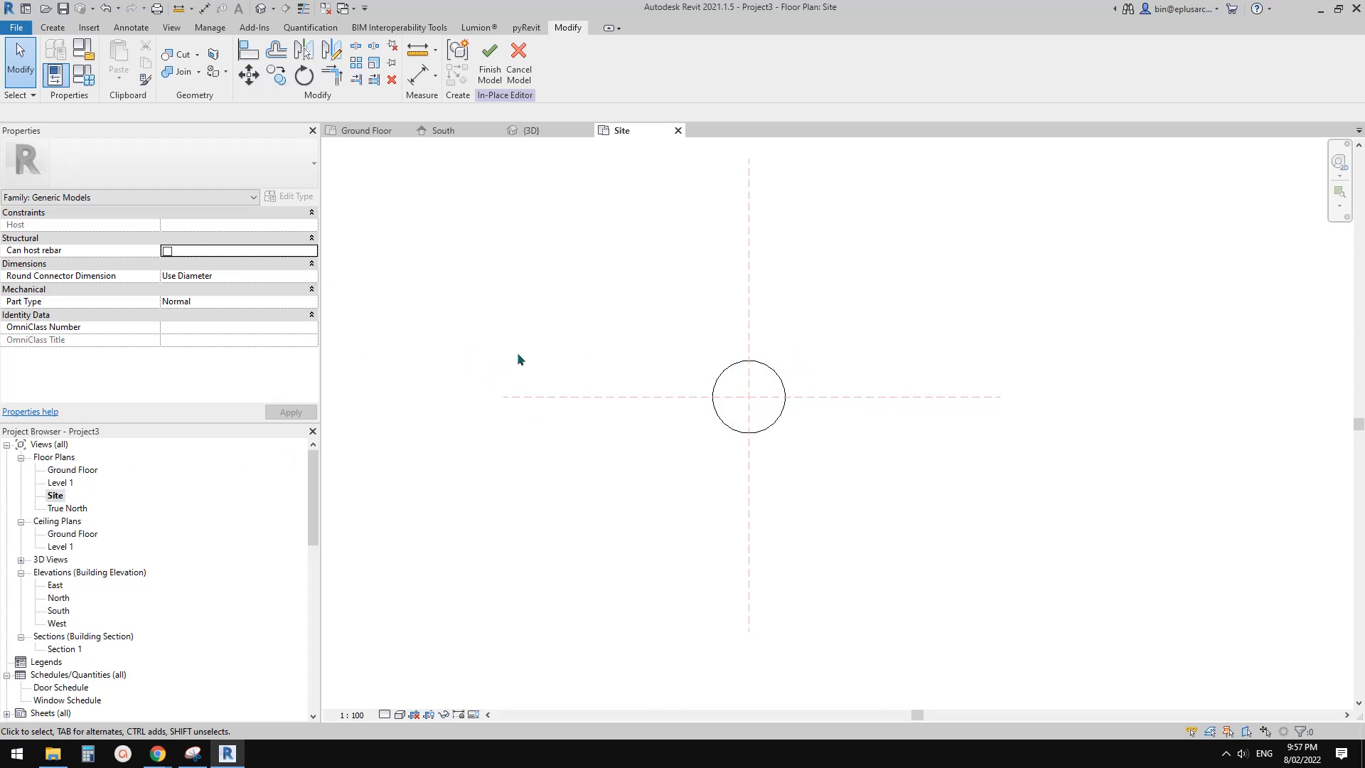
middle_drag(624, 340, 599, 350)
middle_drag(666, 335, 624, 338)
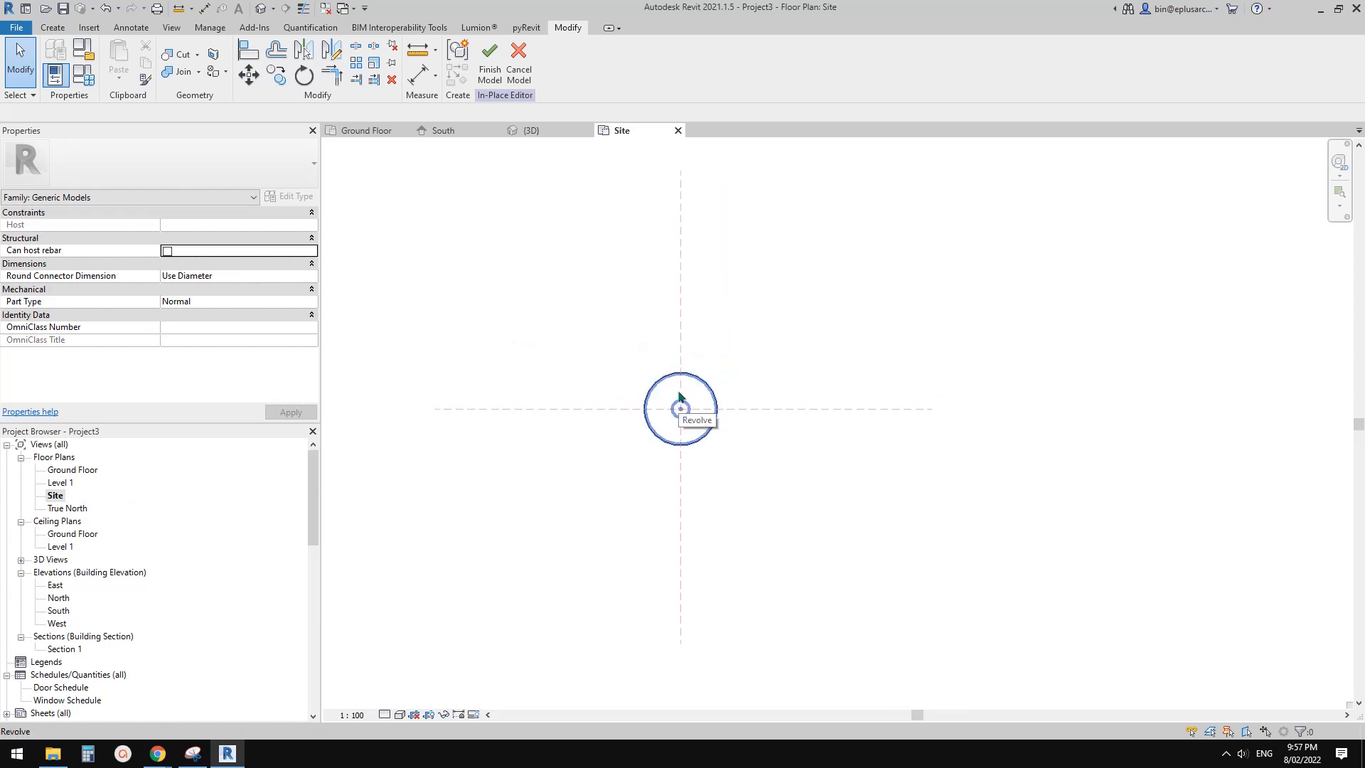
scroll(679, 397, up, 5)
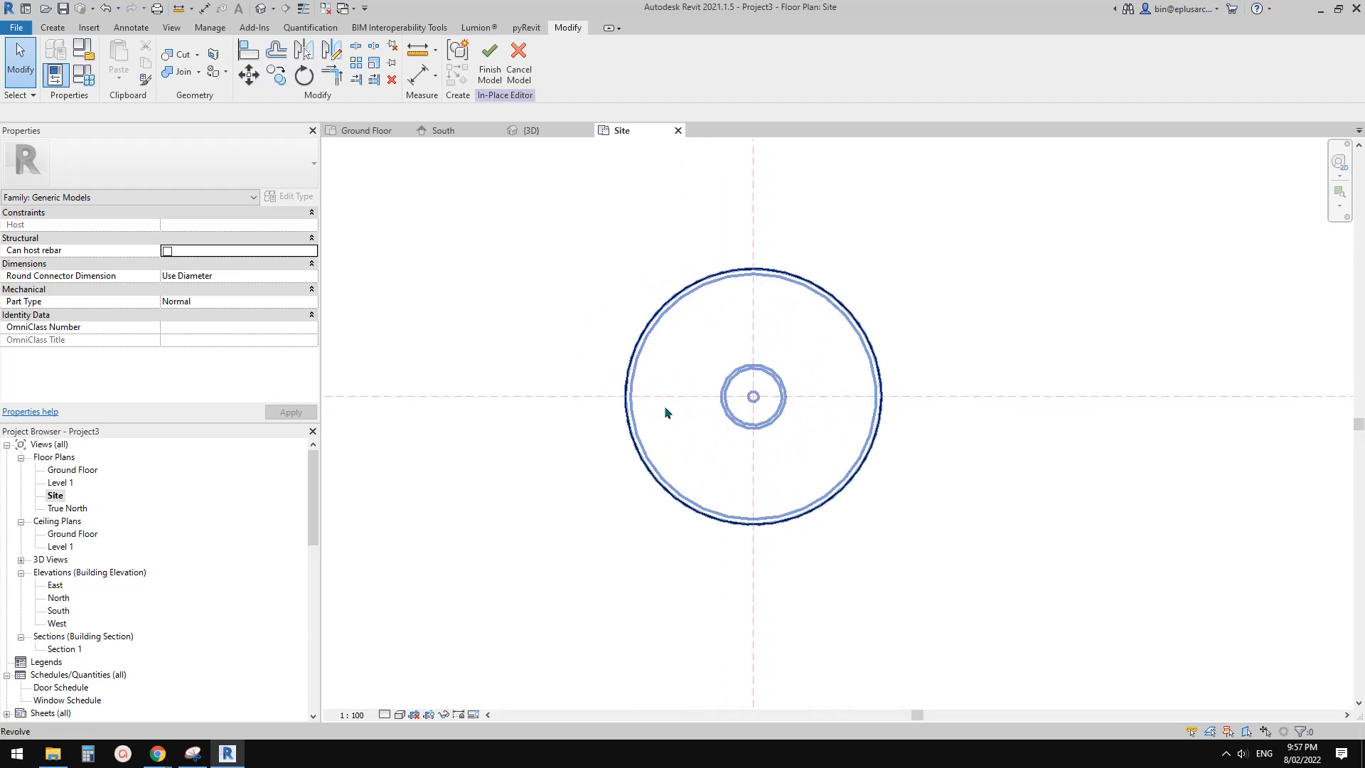
scroll(671, 356, up, 2)
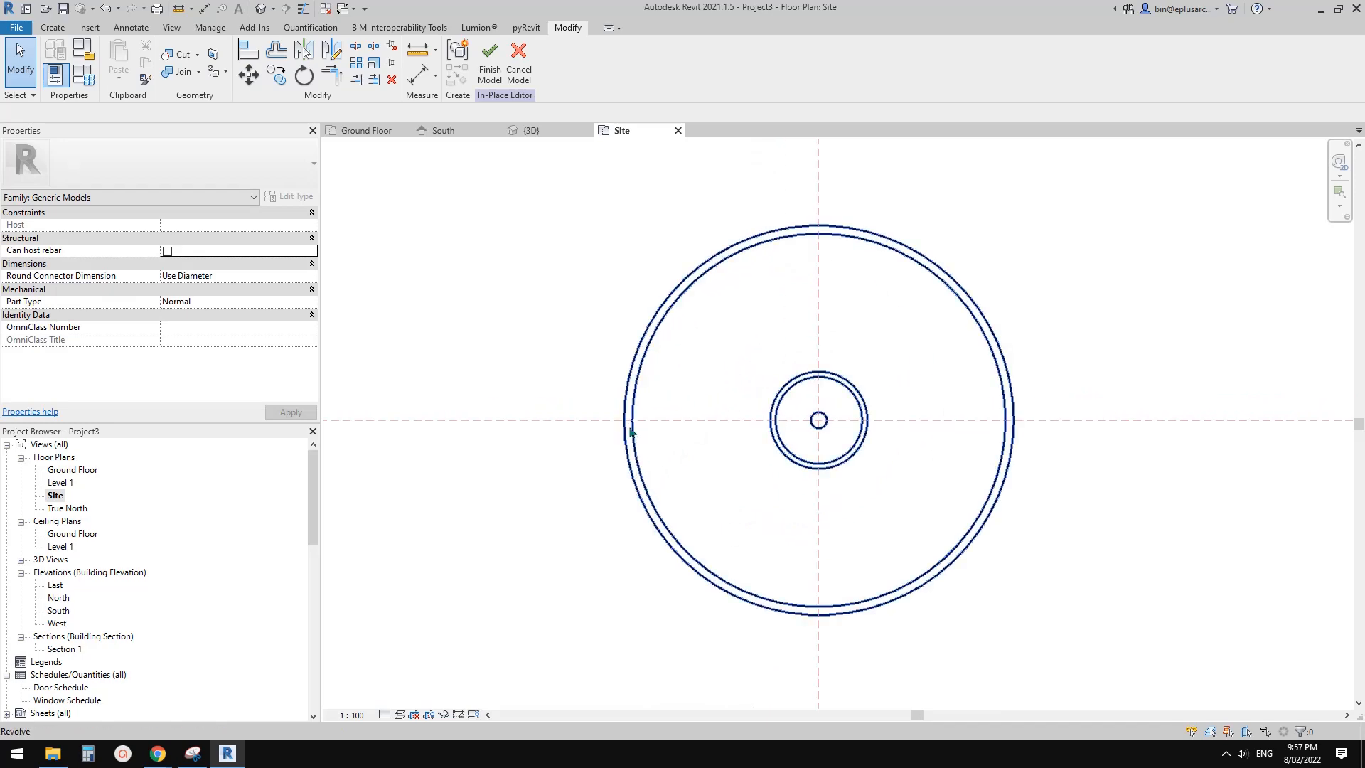
scroll(639, 451, down, 2)
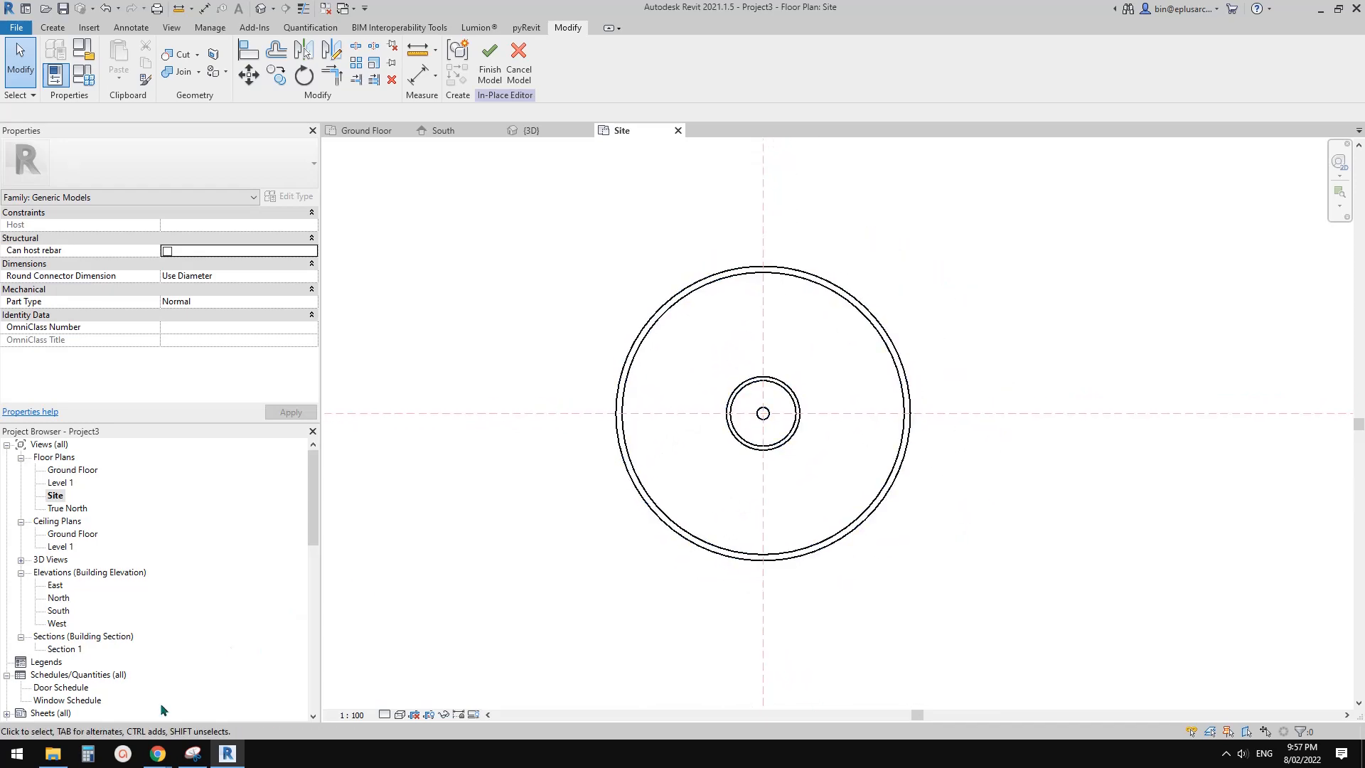
Switch to Chrome to examine the projecting windows in the silo's first reference photo, and return to the plan in Revit
mouse_move(157, 753)
click(205, 710)
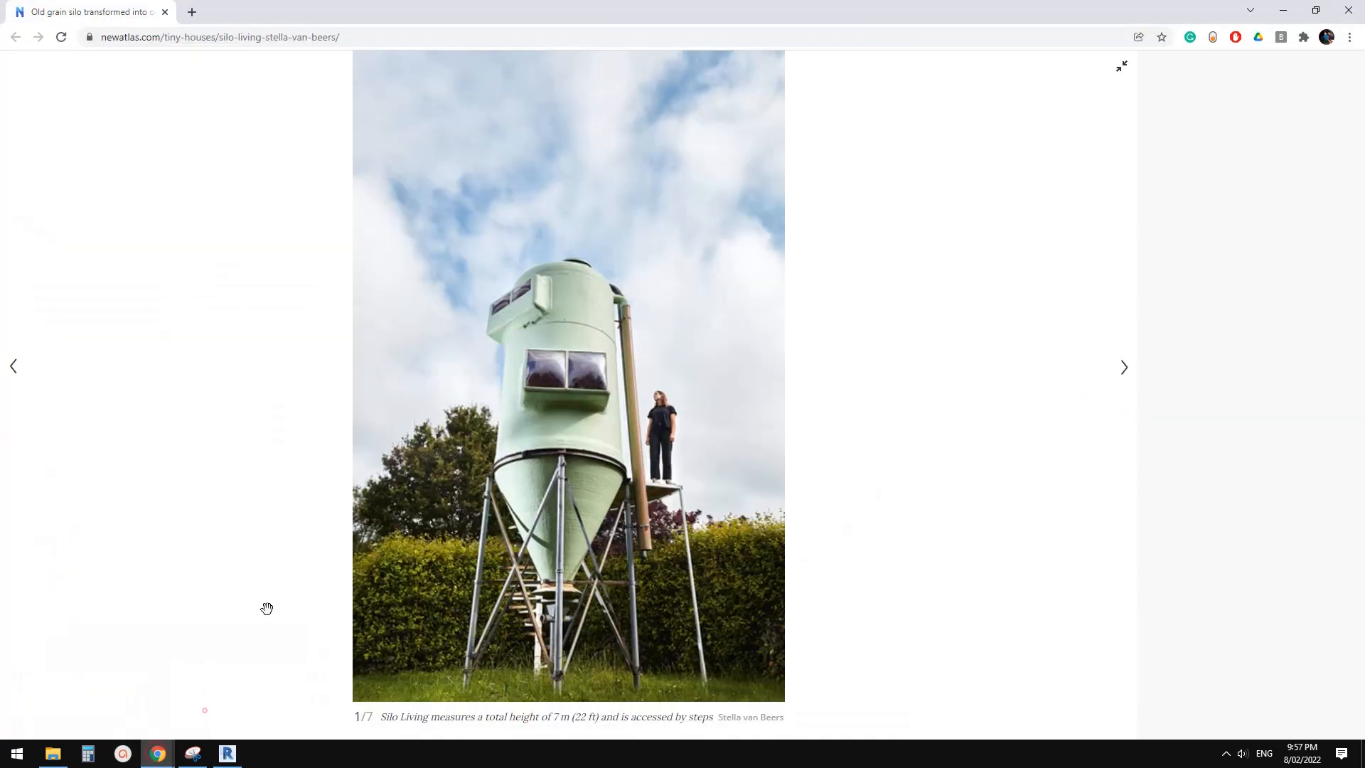
click(227, 752)
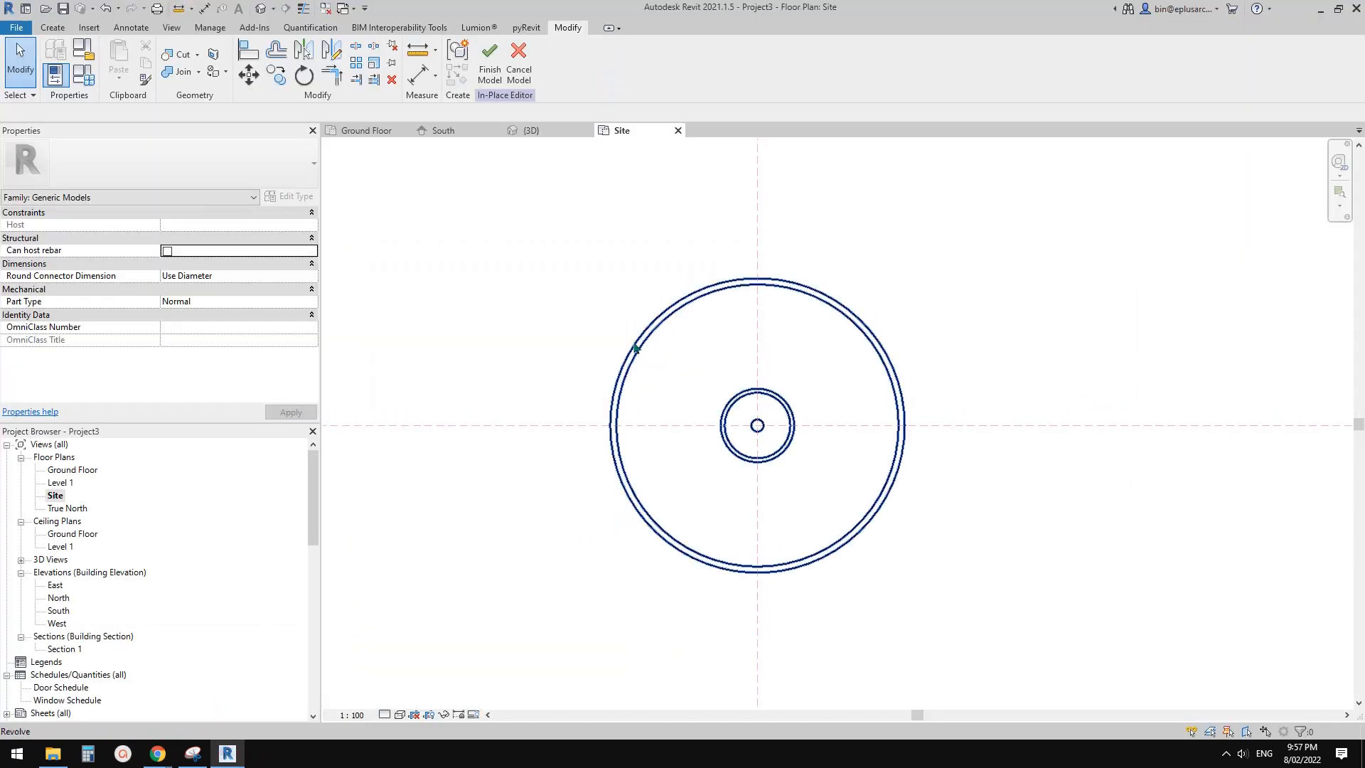
mouse_move(636, 348)
middle_down()
mouse_move(615, 377)
mouse_move(655, 365)
middle_up()
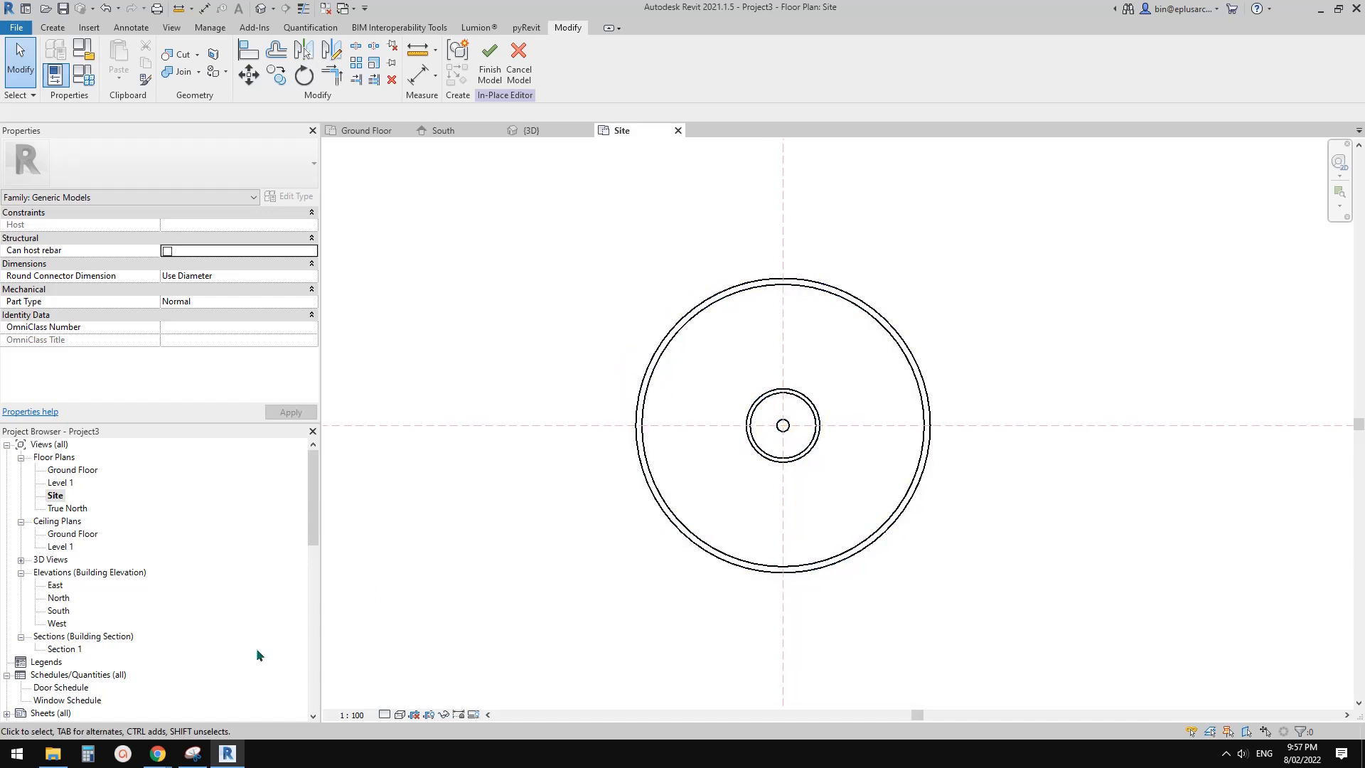
mouse_move(157, 752)
click(234, 707)
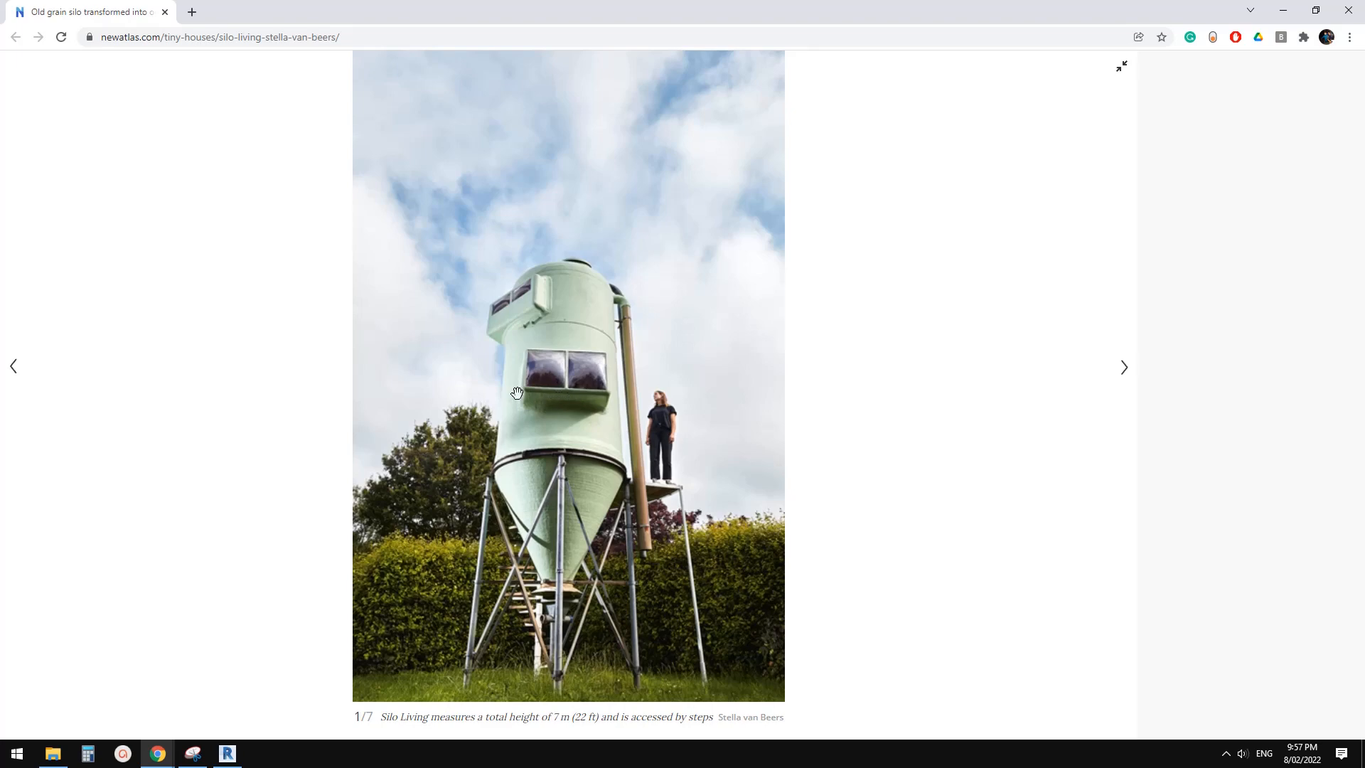
click(228, 753)
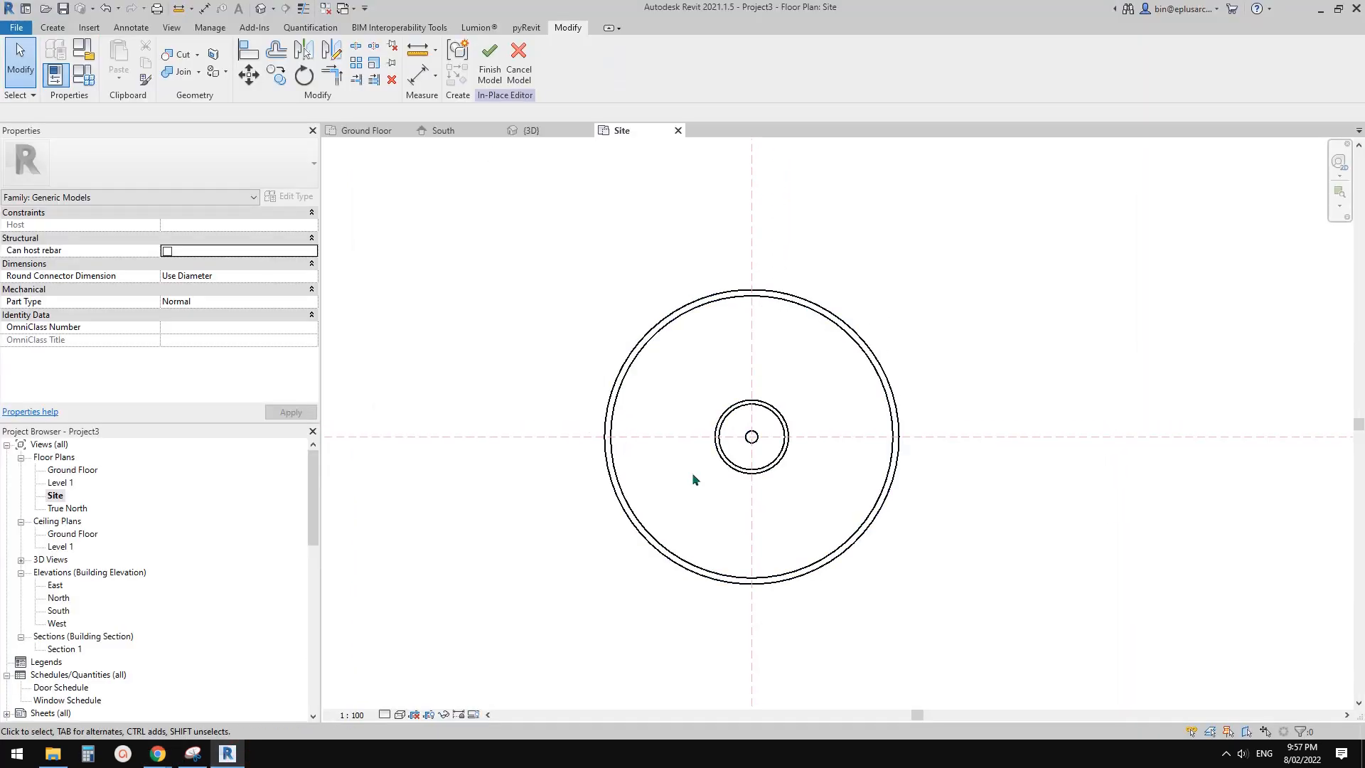
middle_drag(695, 472, 694, 432)
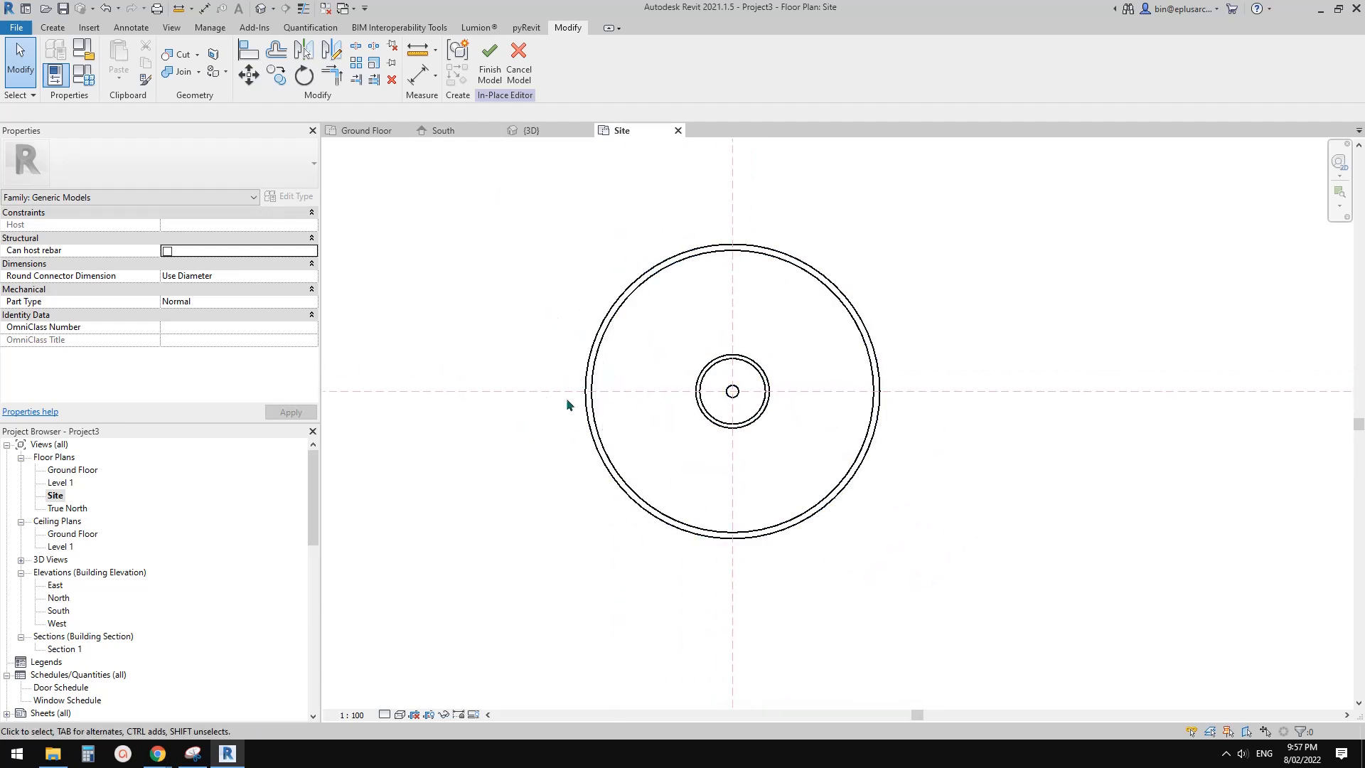
middle_drag(552, 349, 574, 363)
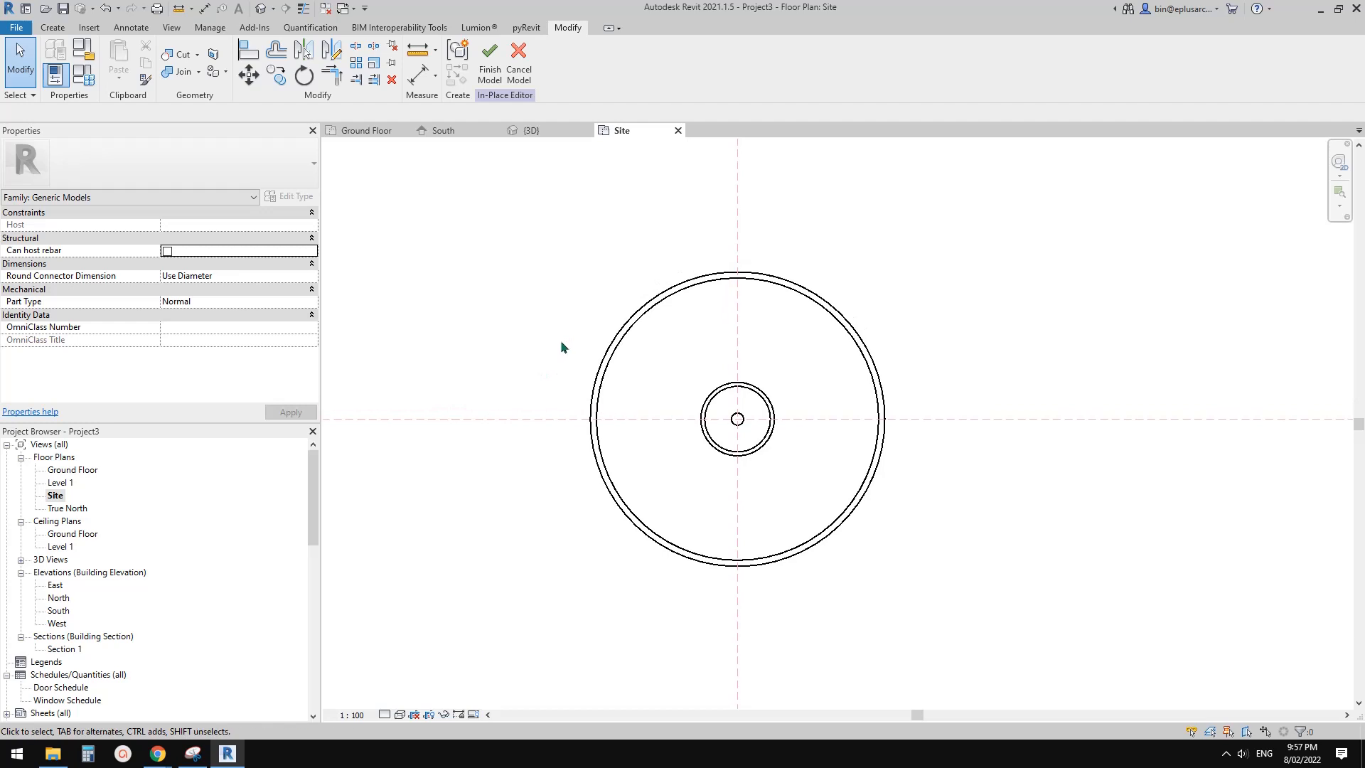
Draw two horizontal reference planes crossing the silo's west wall in plan, one above and one below the horizontal centre plane
key(r)
key(p)
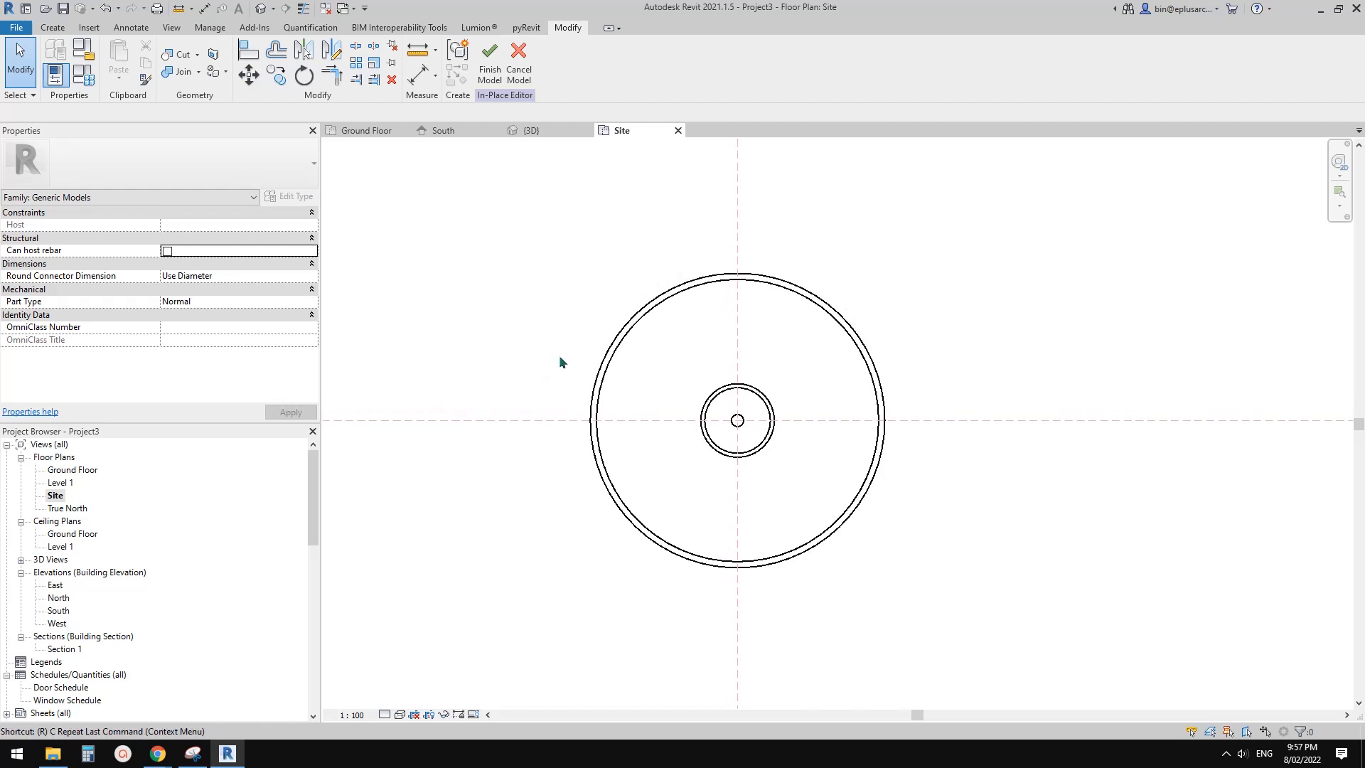
click(509, 347)
click(660, 347)
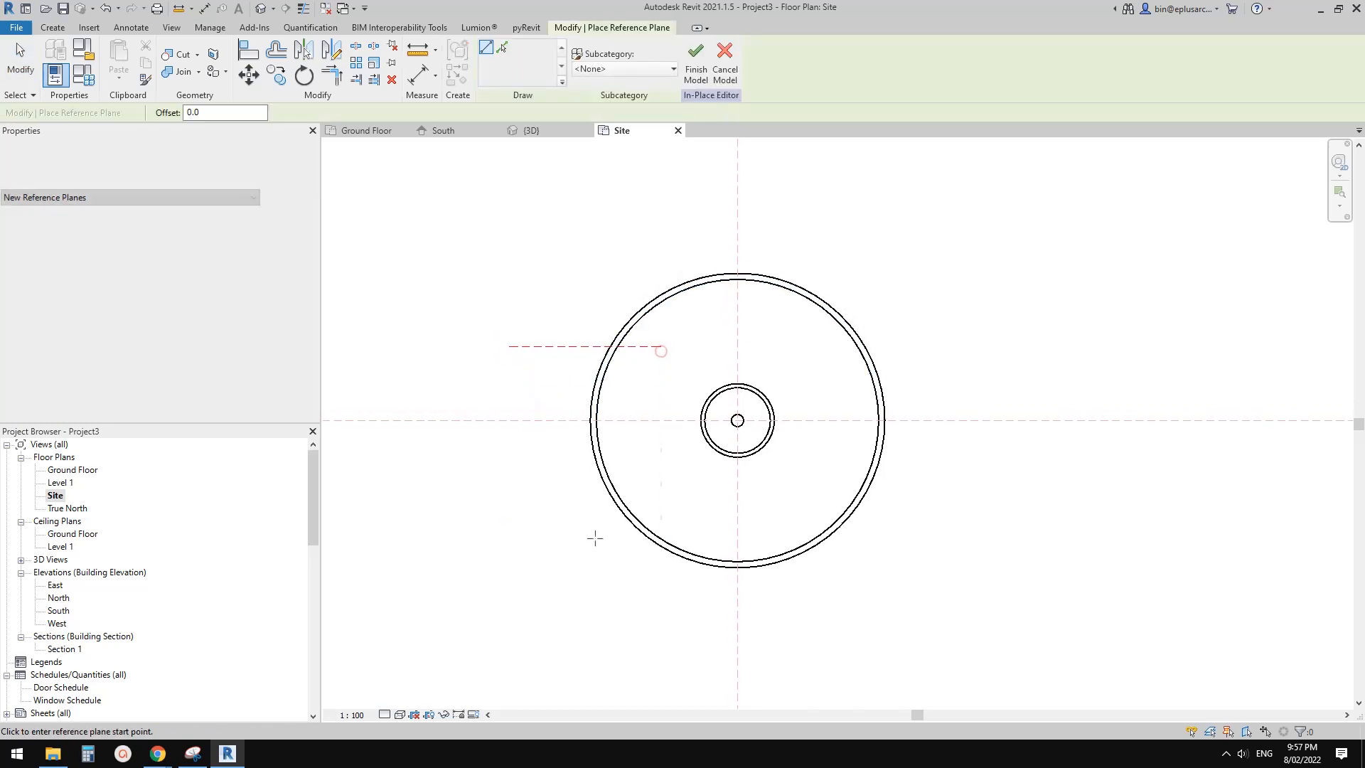
click(508, 501)
click(683, 501)
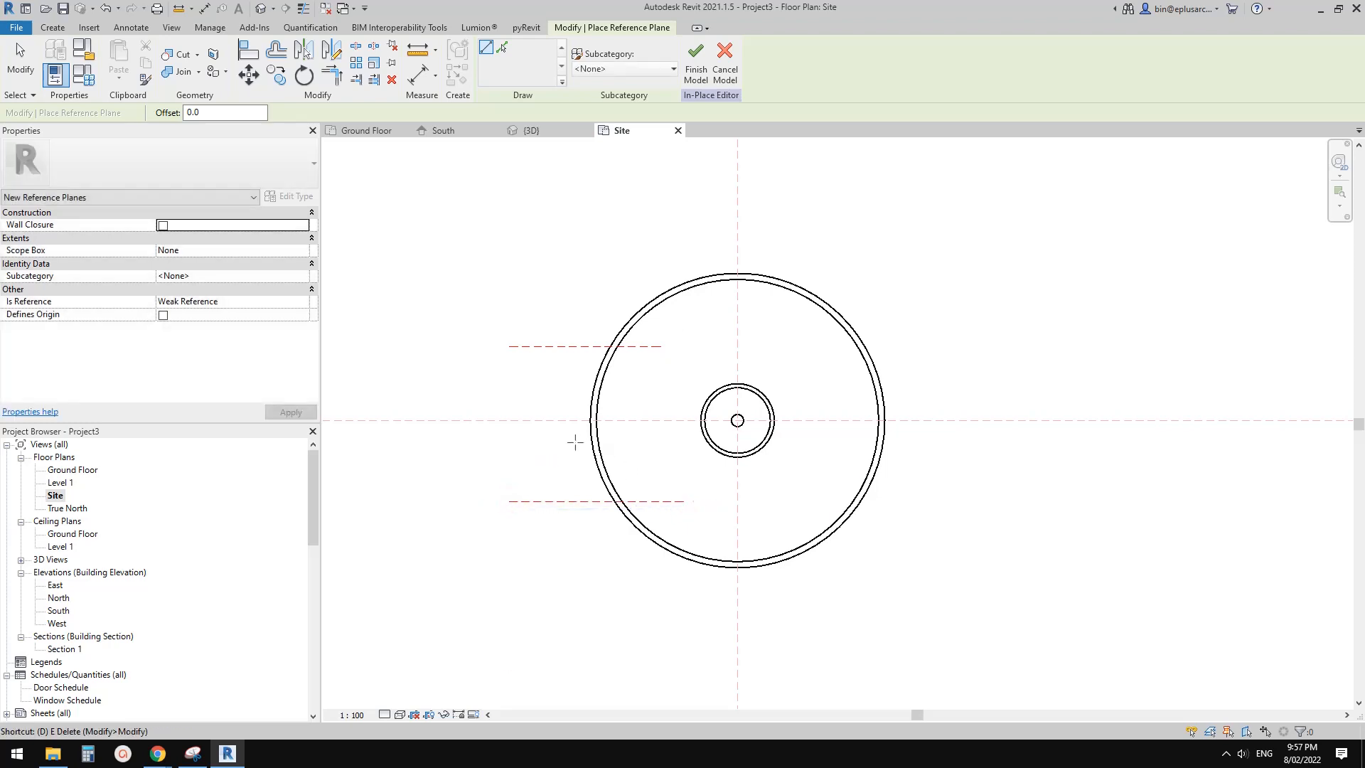
Add an aligned dimension string from the lower reference plane through the horizontal centre plane to the upper one
key(d)
key(i)
click(558, 501)
click(561, 420)
click(562, 346)
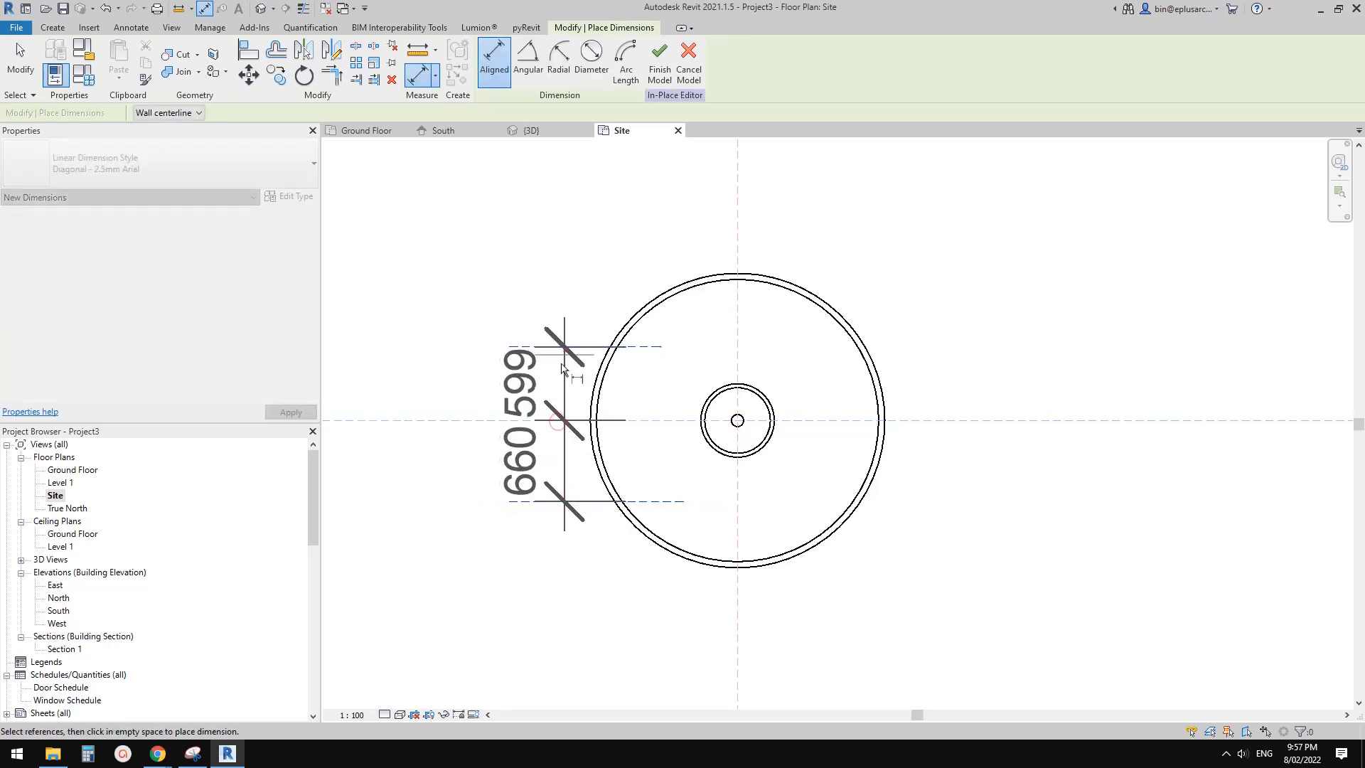
click(543, 388)
middle_drag(542, 381, 512, 382)
key(Escape)
key(Escape)
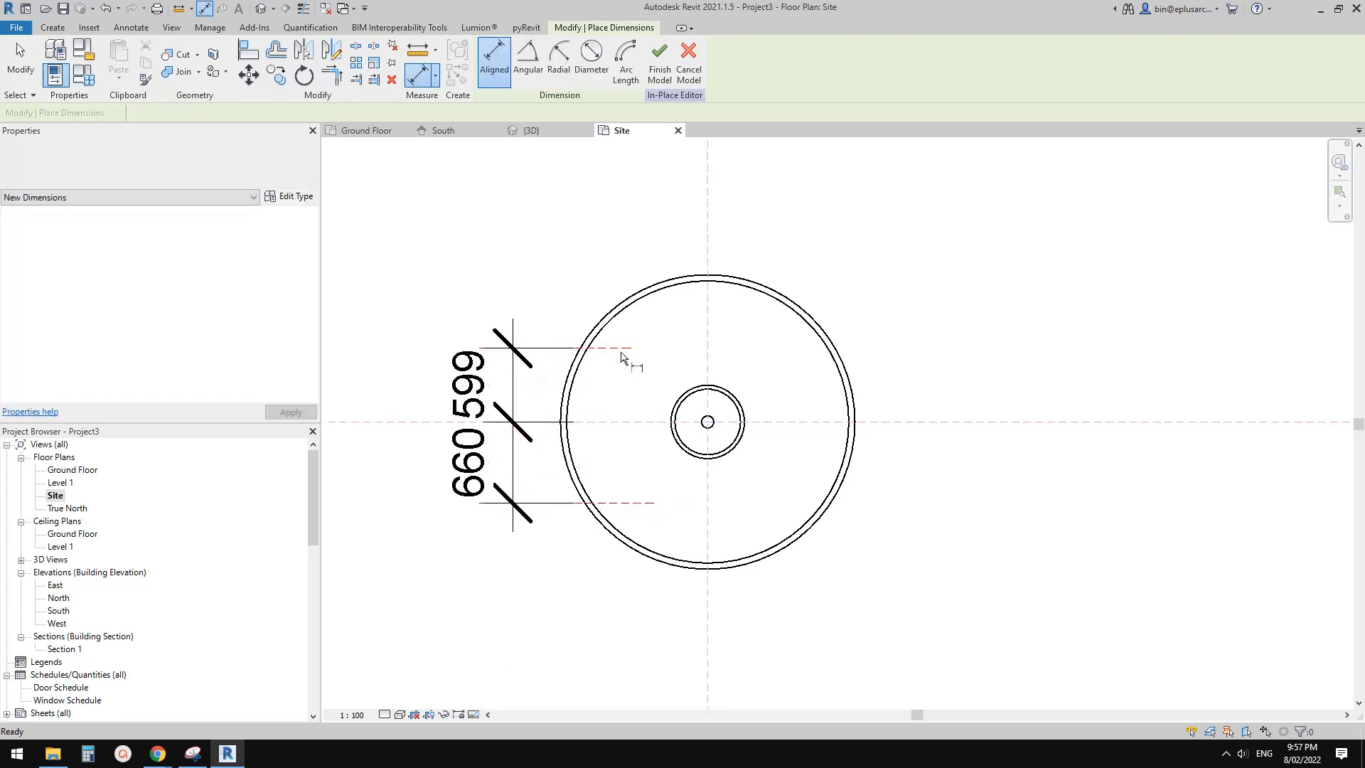
Set the upper reference plane's distance from the horizontal centre plane to 600
click(618, 348)
click(497, 384)
text(600)
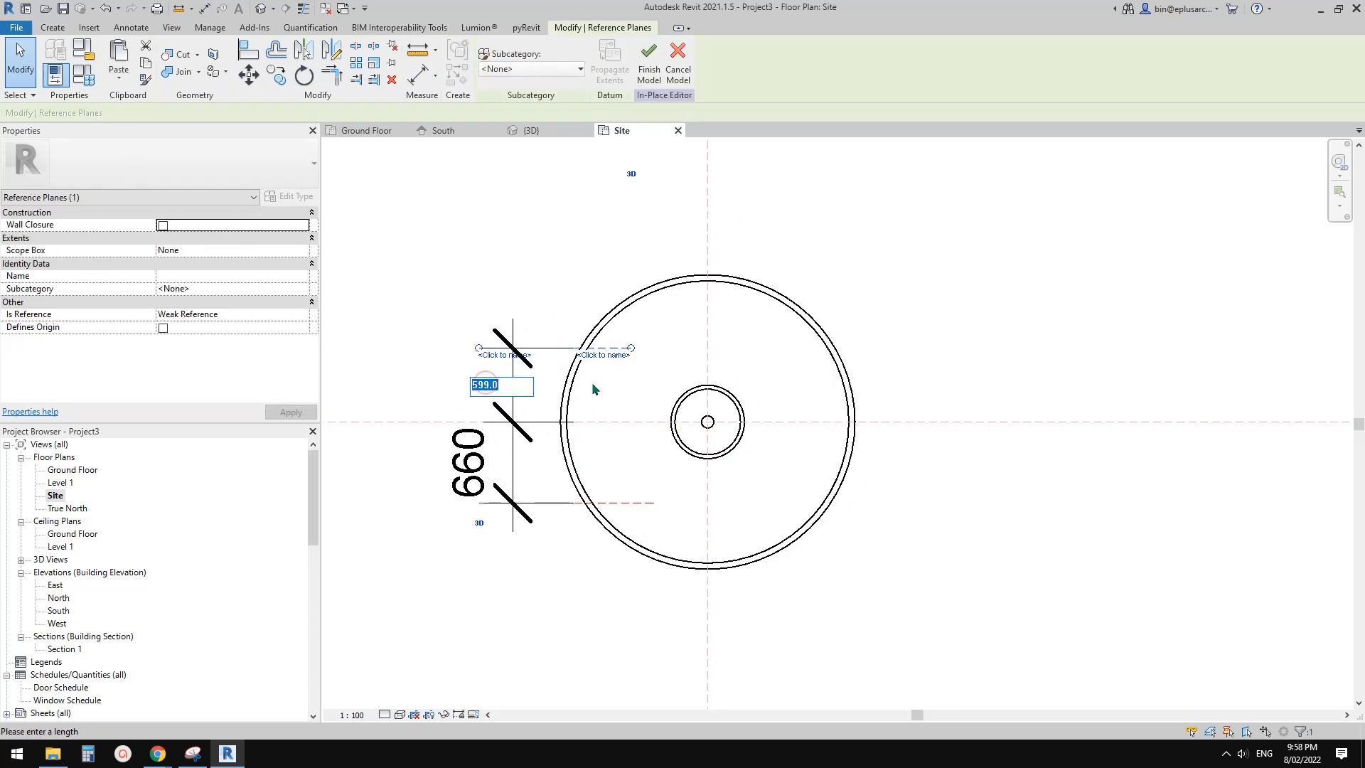
key(Return)
click(592, 388)
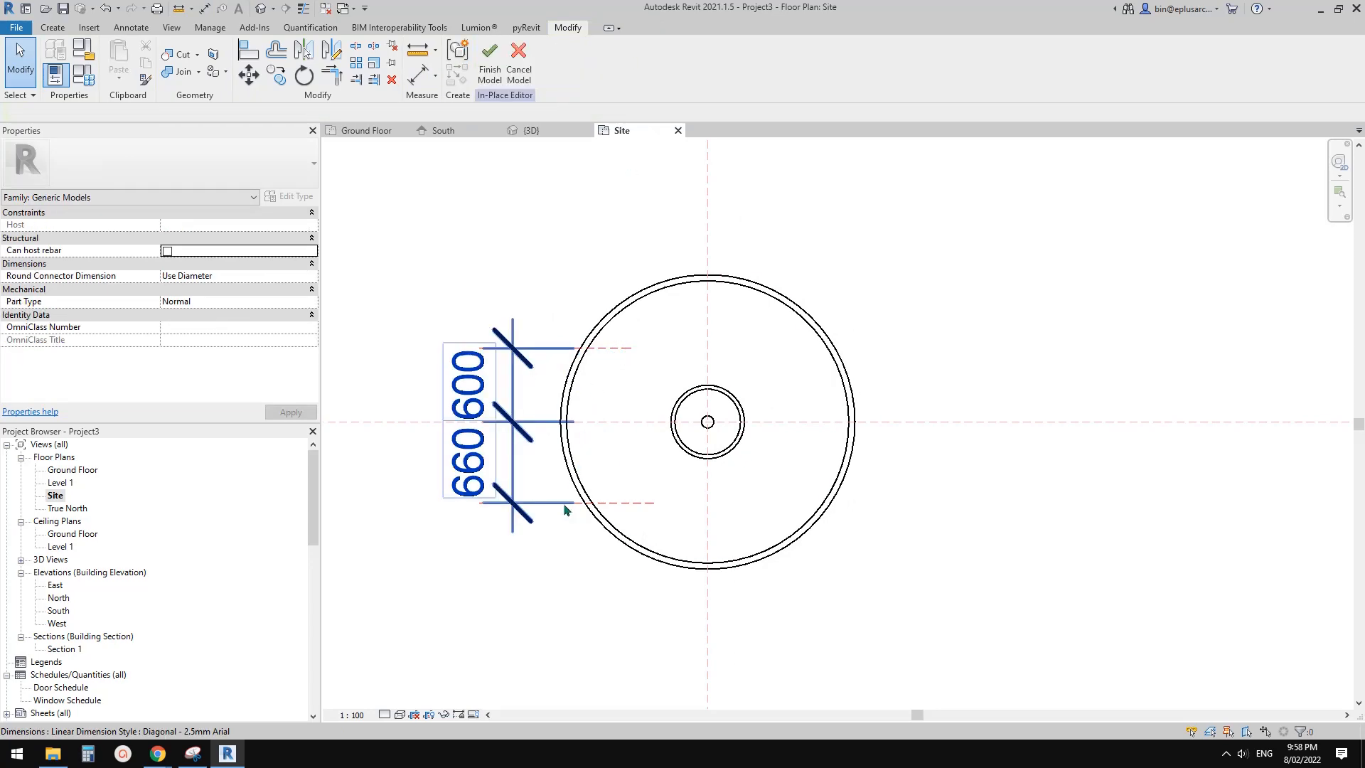
Set the lower reference plane's distance from the horizontal centre plane to 600
click(612, 502)
click(469, 462)
text(60)
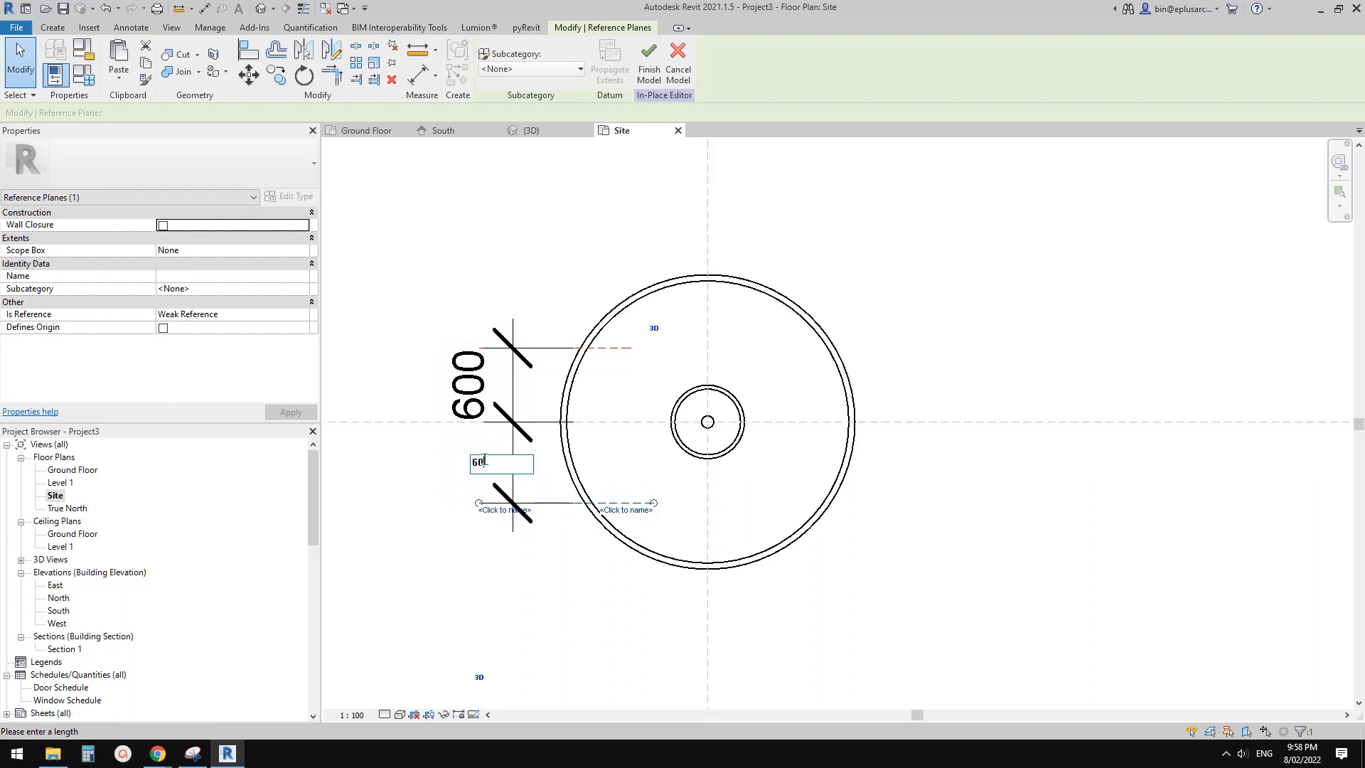
text(0)
key(Return)
click(519, 467)
middle_drag(519, 467, 608, 447)
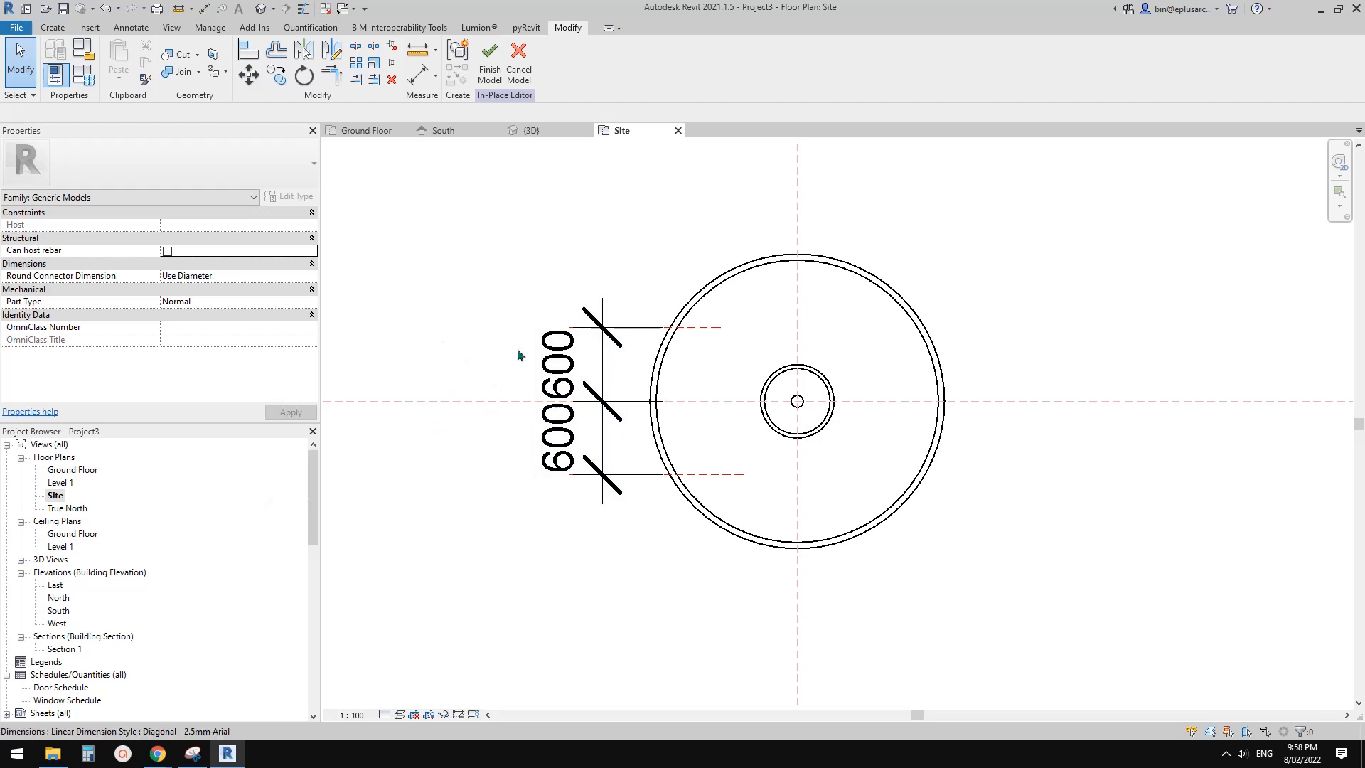
scroll(472, 420, down, 2)
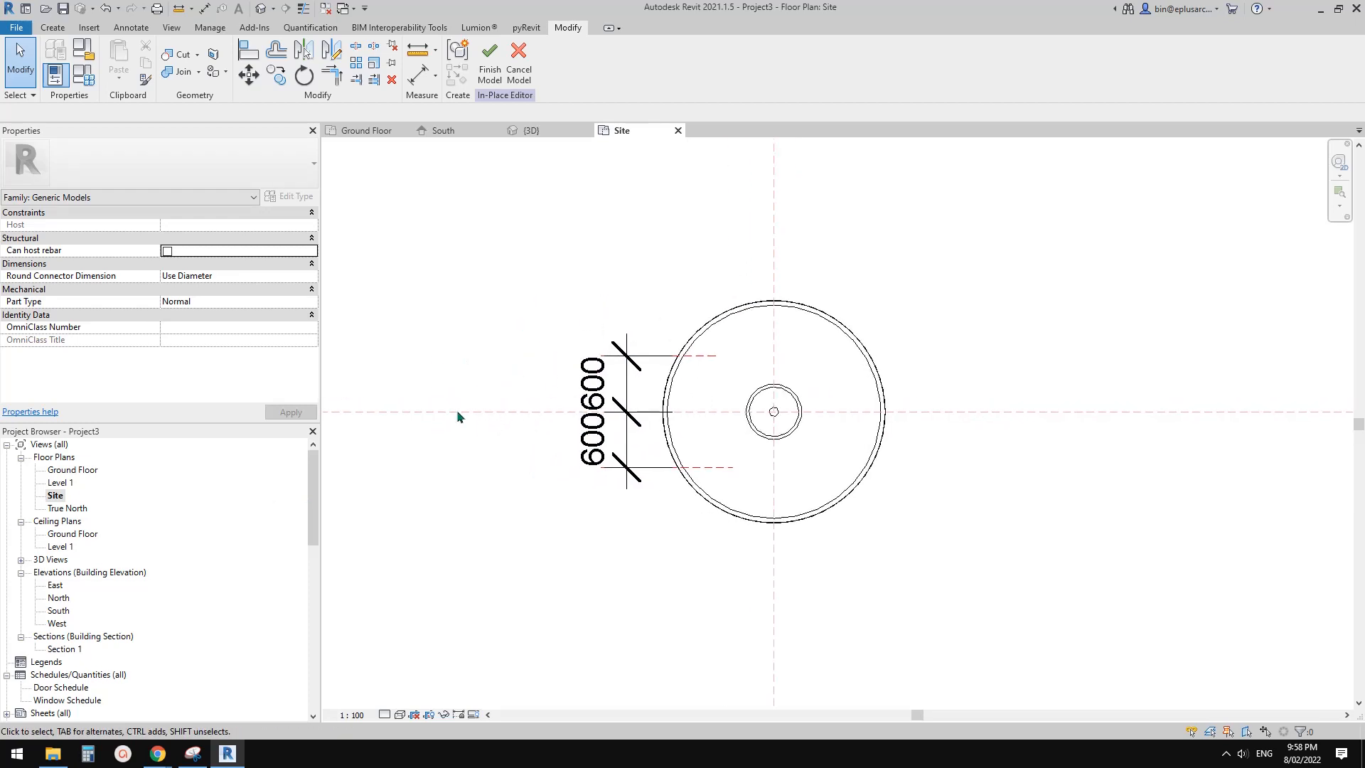
Open the West elevation, switch to Chrome to check the window's height on the silo photo, and return to Revit
double_click(57, 625)
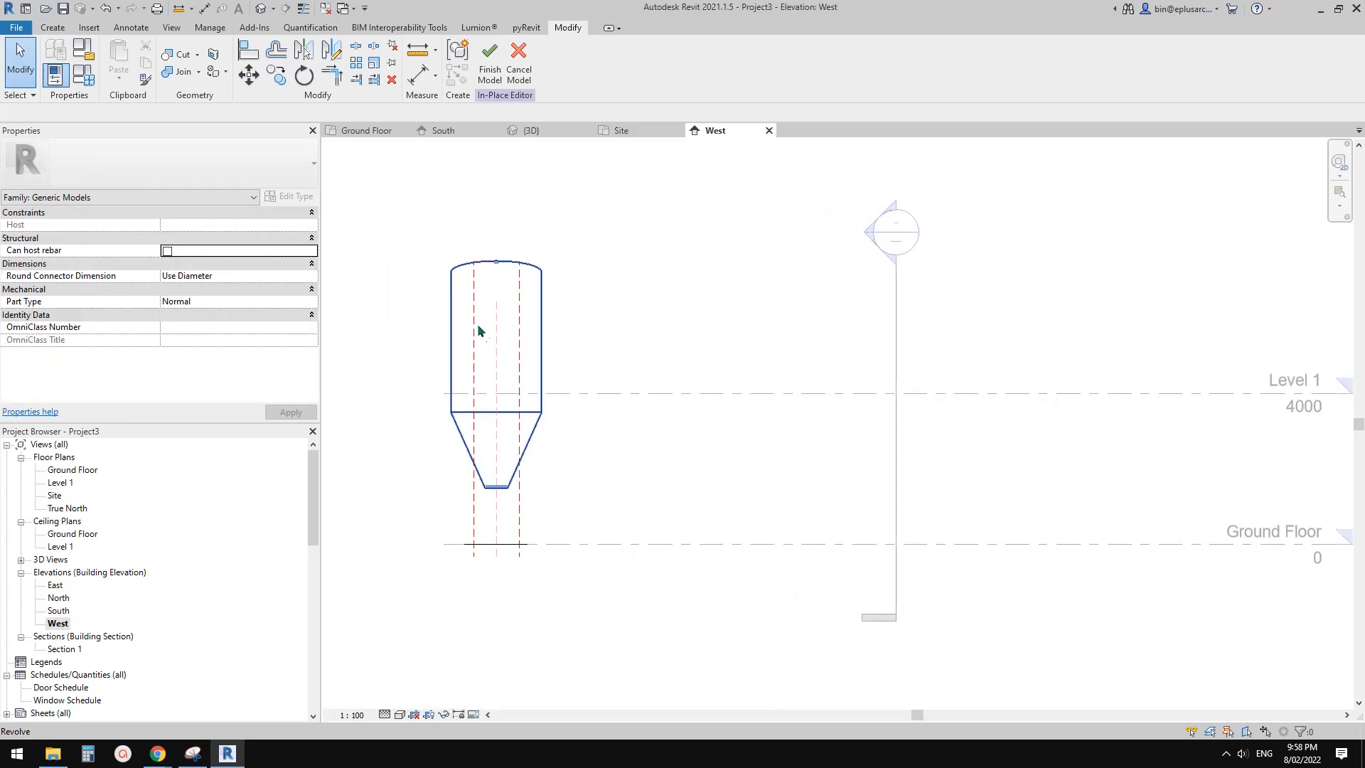
scroll(497, 368, up, 1)
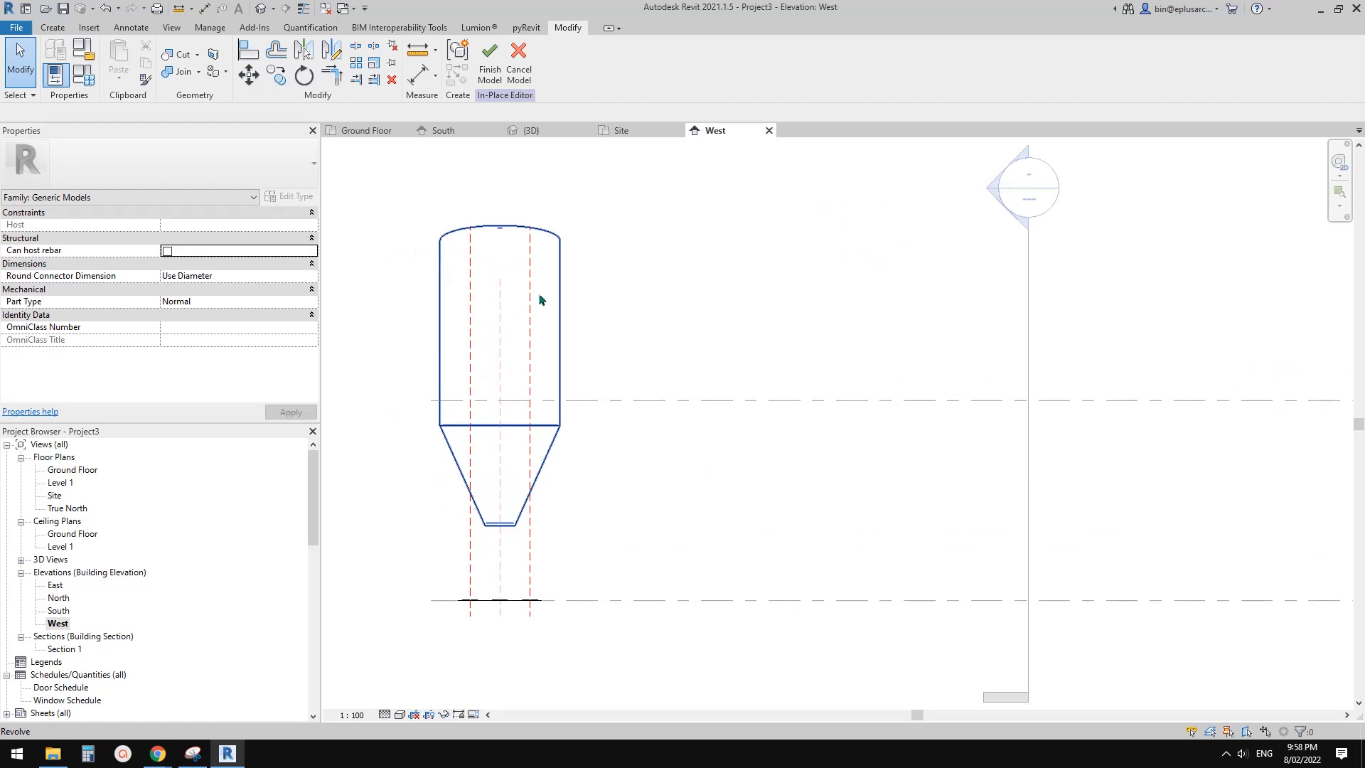
scroll(478, 316, up, 2)
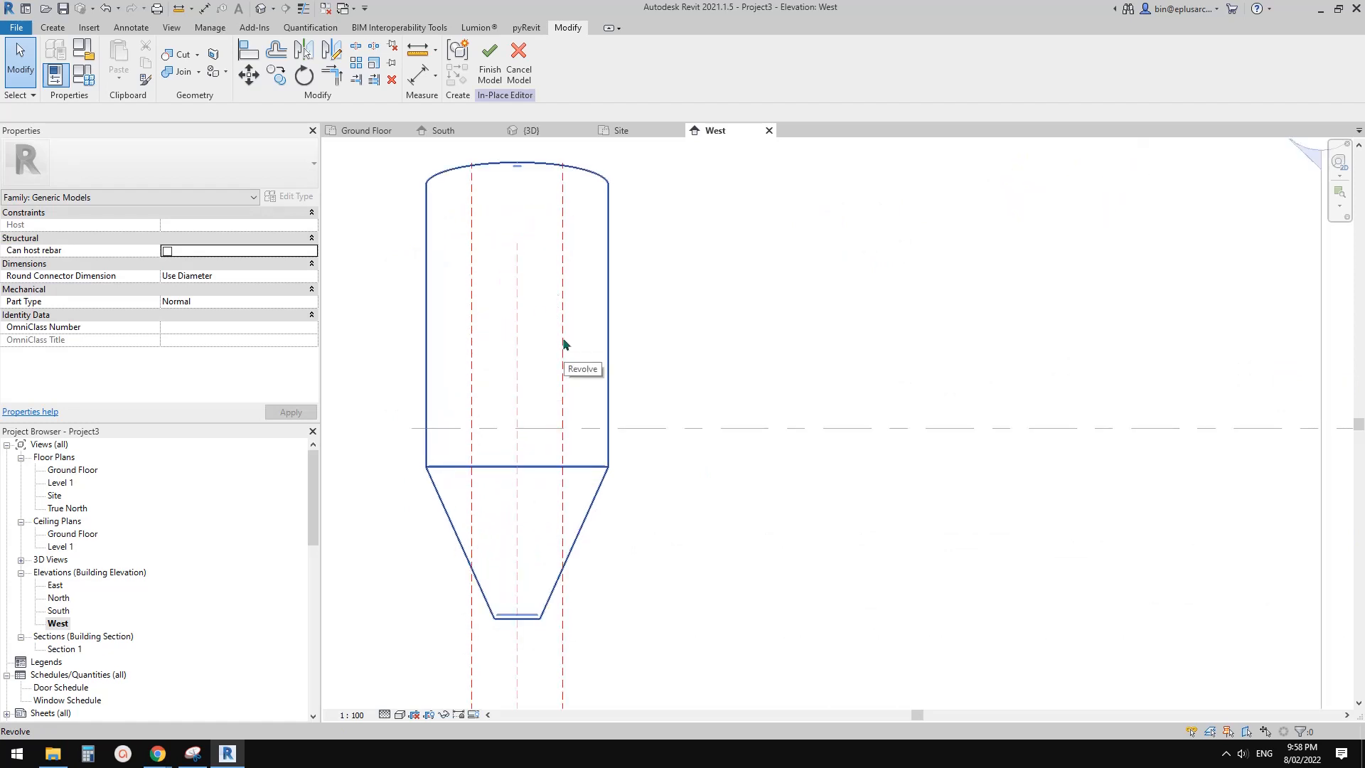
middle_drag(590, 362, 658, 382)
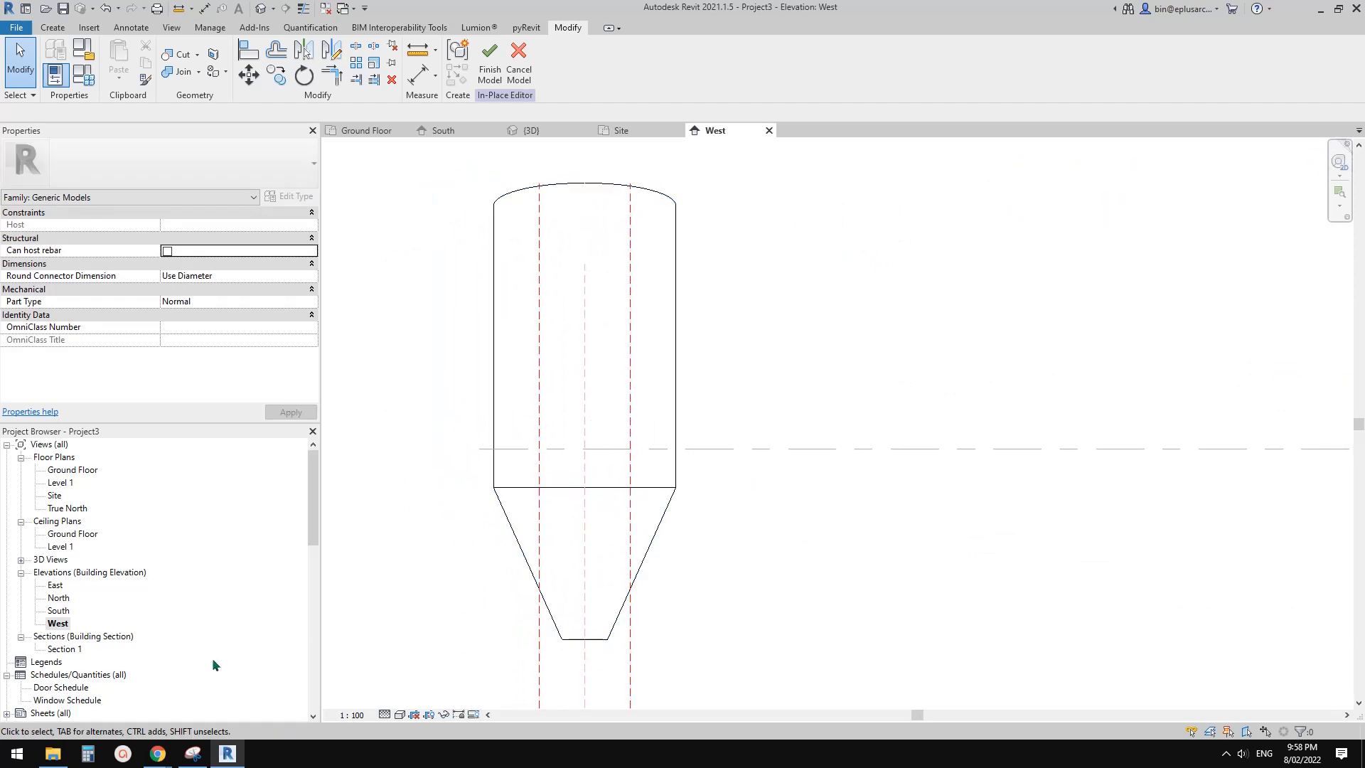
click(159, 752)
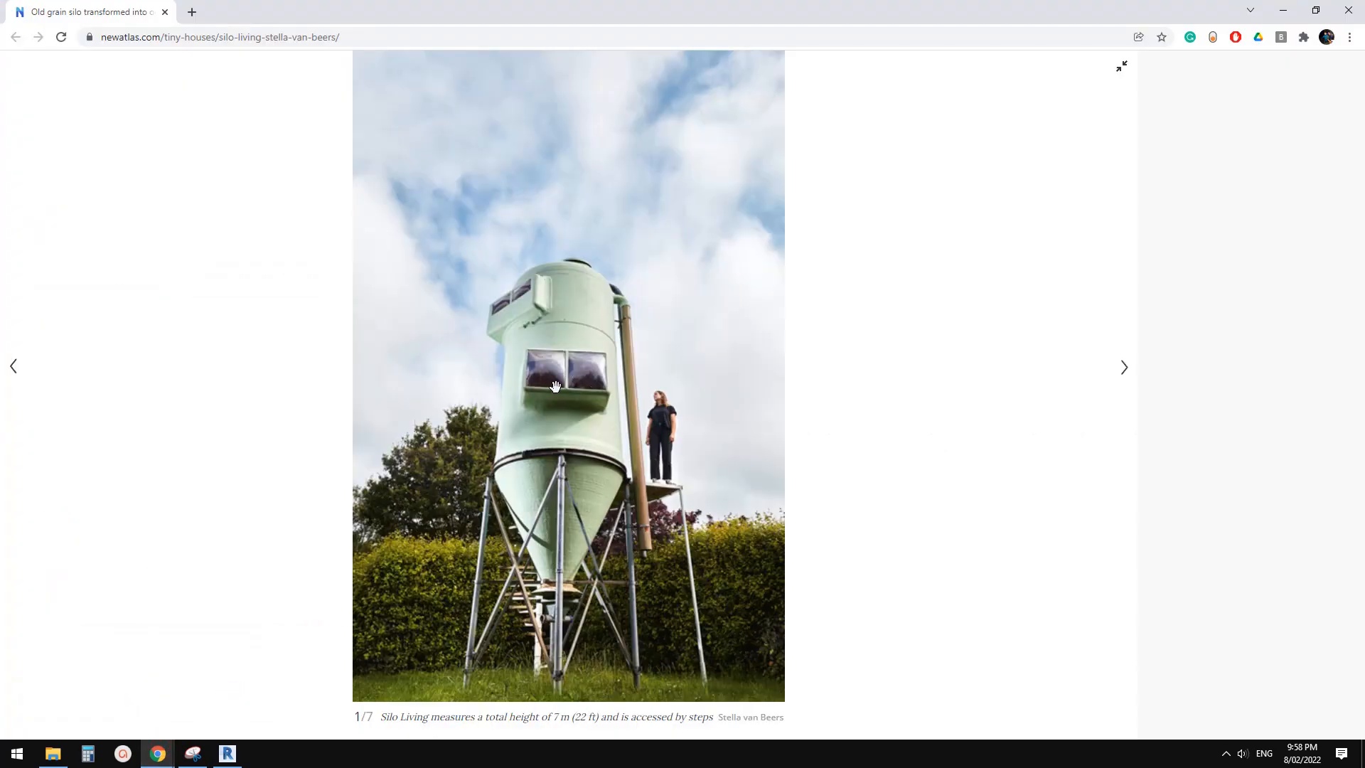
click(228, 753)
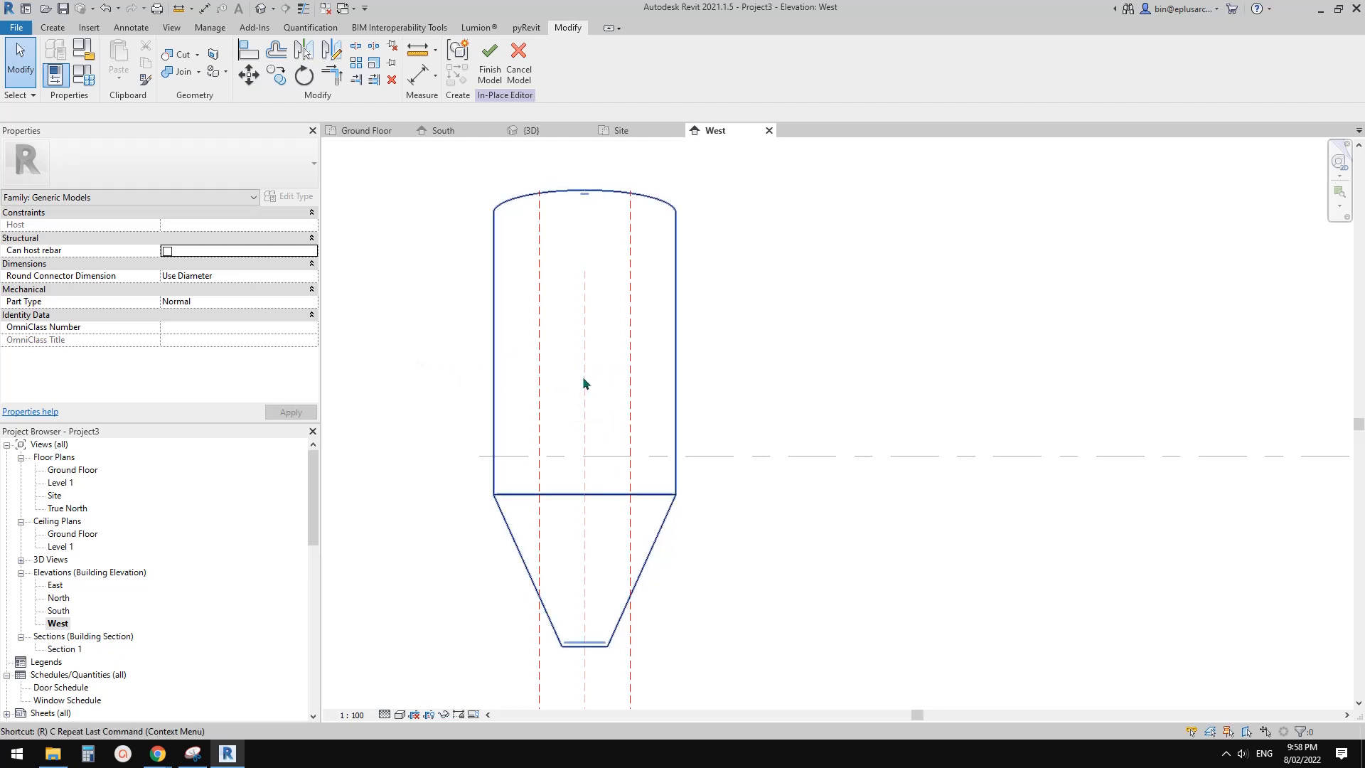
Draw a horizontal reference plane across the silo's cylindrical body above Level 1 in the West elevation
key(r)
key(p)
click(739, 366)
click(461, 362)
key(Escape)
key(Escape)
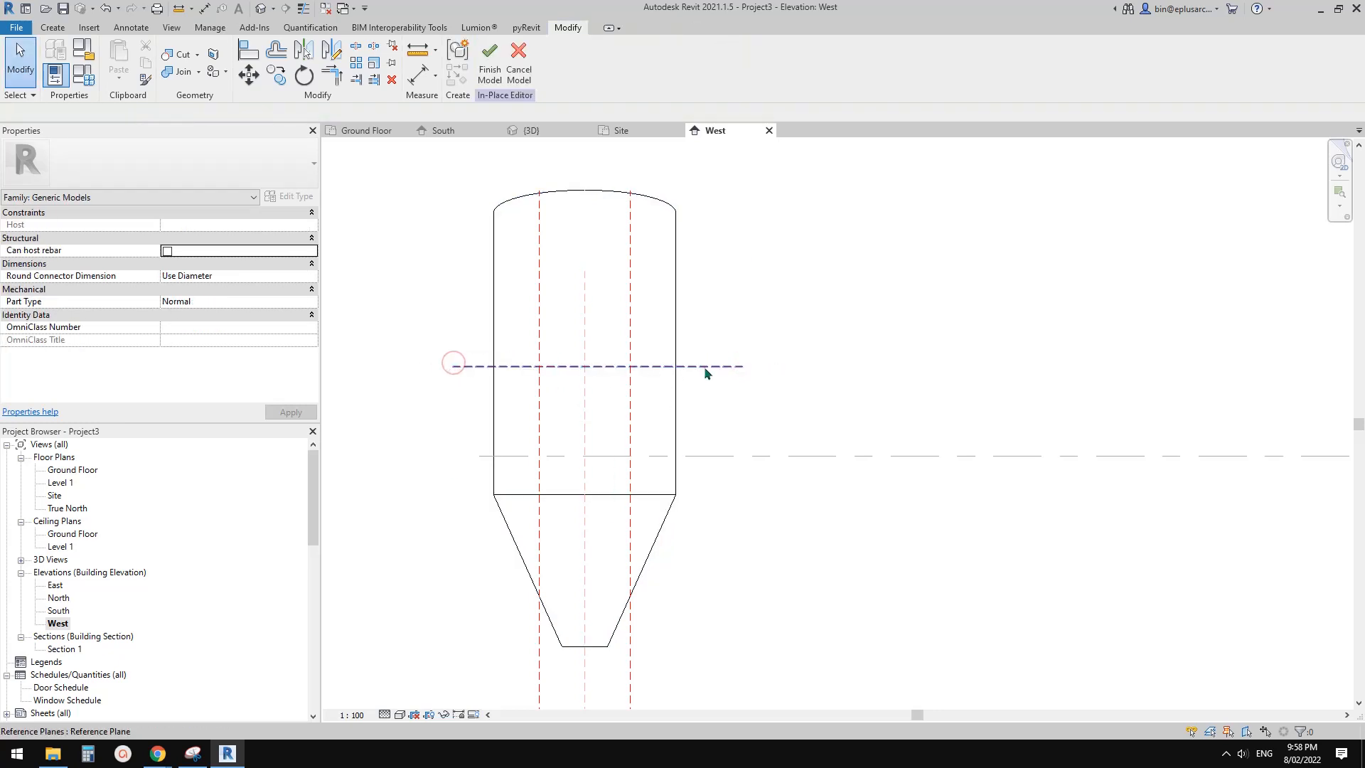
Copy the new horizontal reference plane 600 downward to mark the other edge of the window
click(705, 368)
key(c)
key(o)
click(718, 384)
text(600)
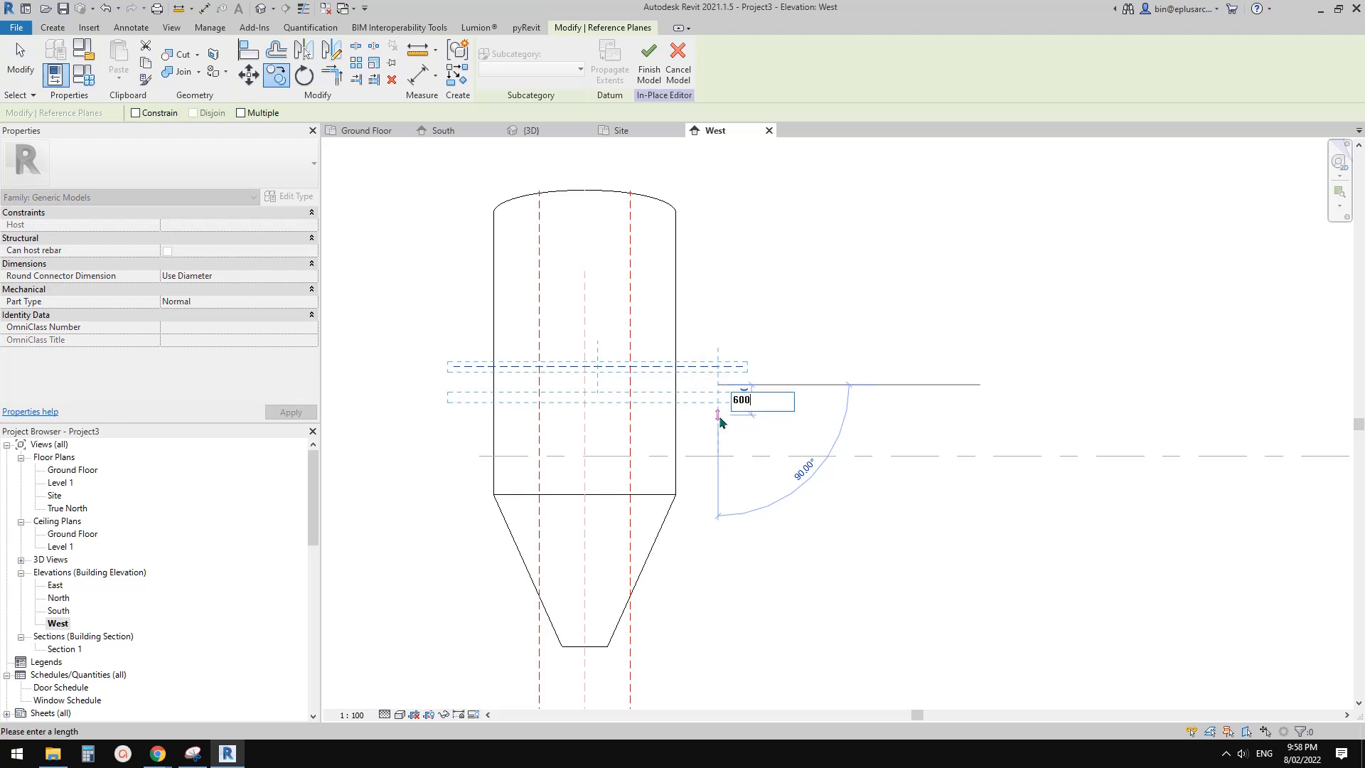
key(Return)
key(Escape)
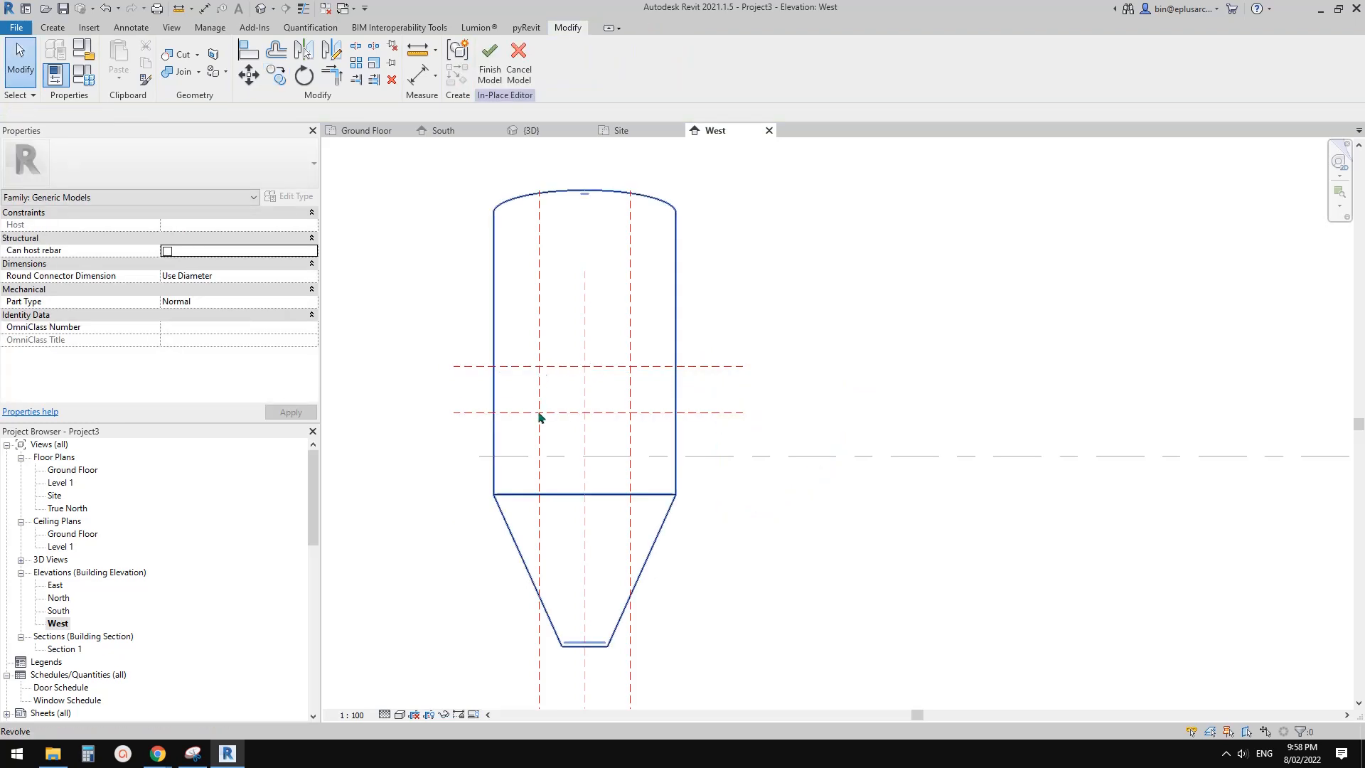
drag(757, 436, 703, 323)
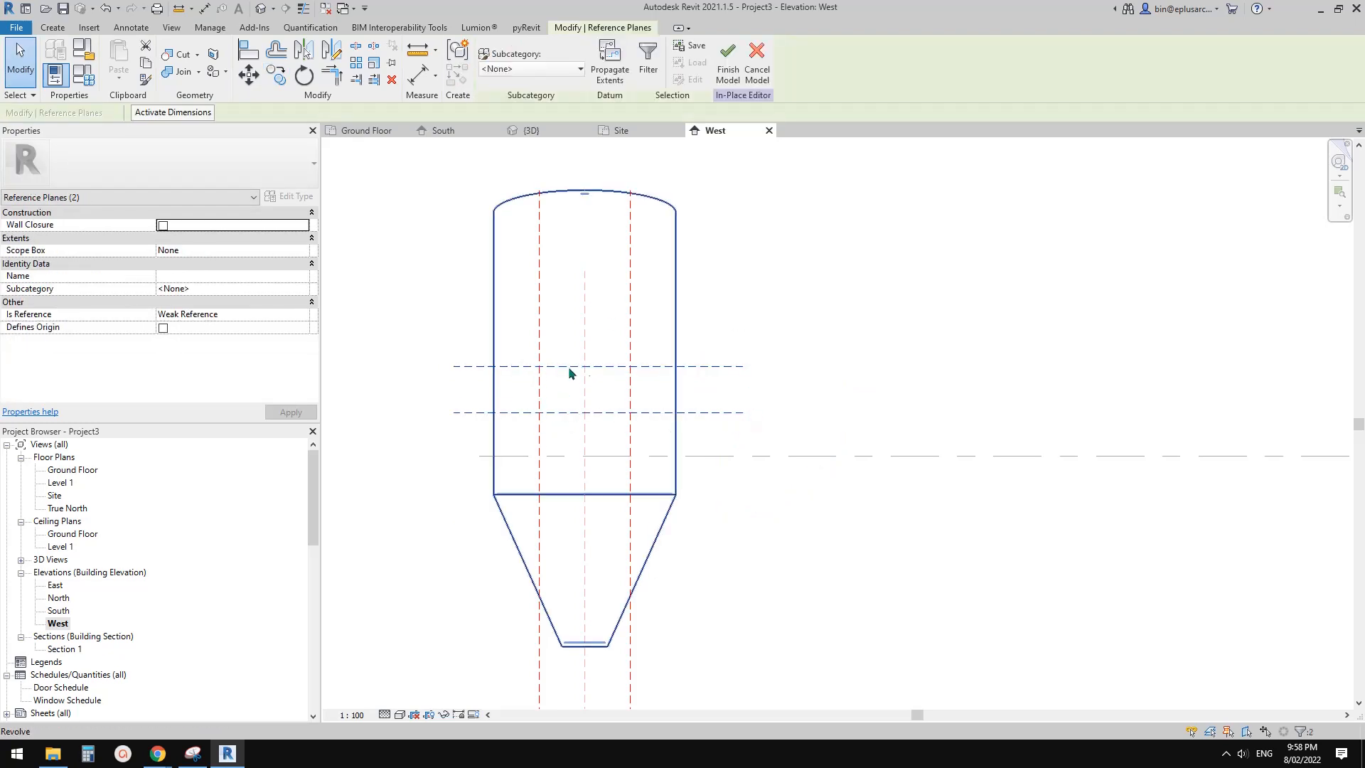
key(Escape)
In the Site floor plan, draw a vertical reference plane down from where the upper window plane meets the silo's outer wall
scroll(569, 365, up, 5)
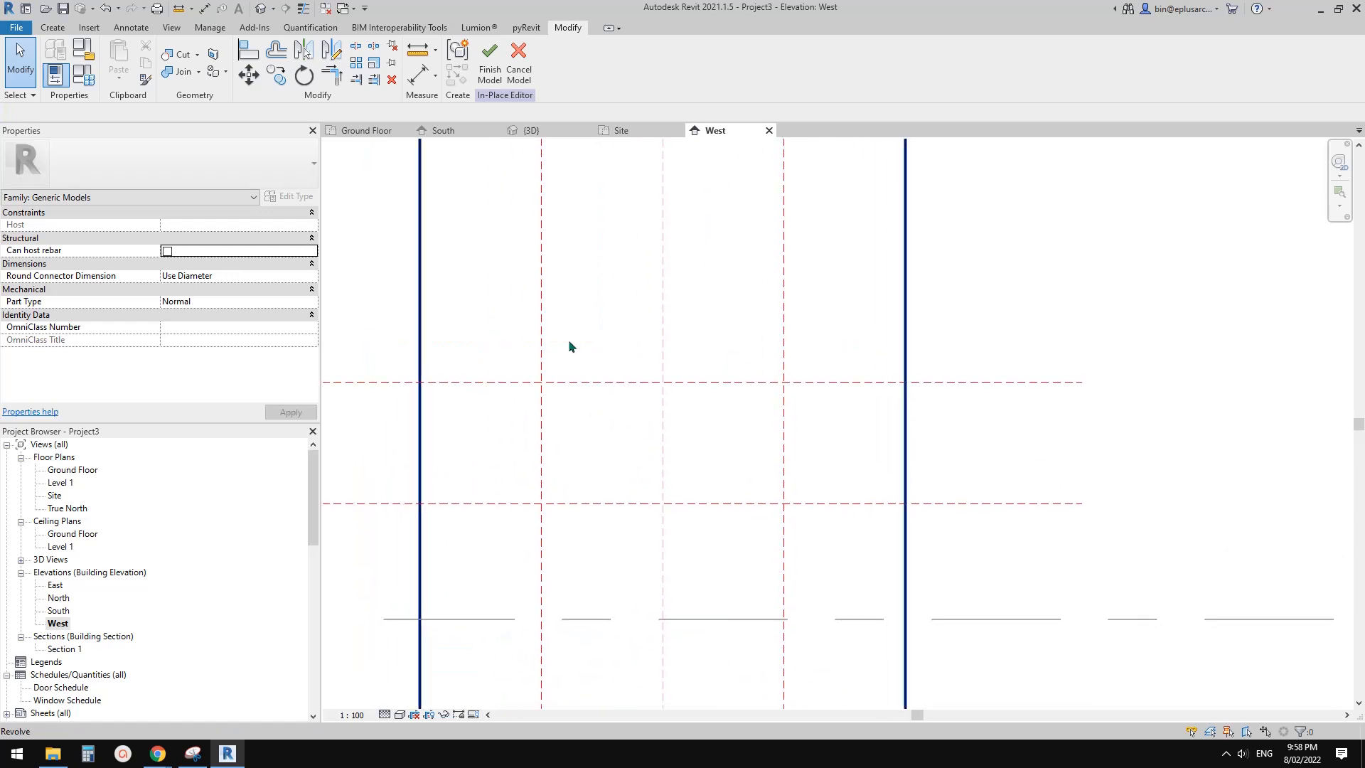
middle_drag(586, 323, 589, 312)
click(52, 27)
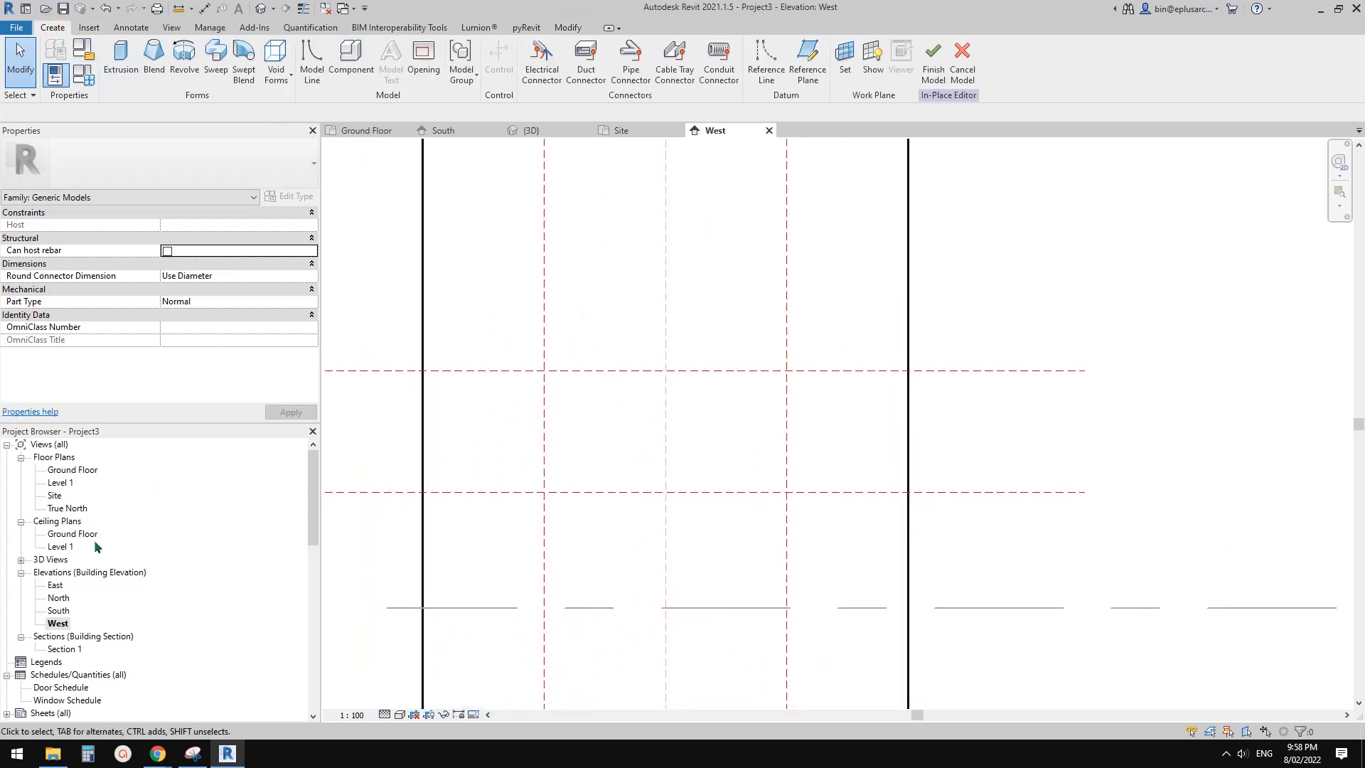
double_click(56, 495)
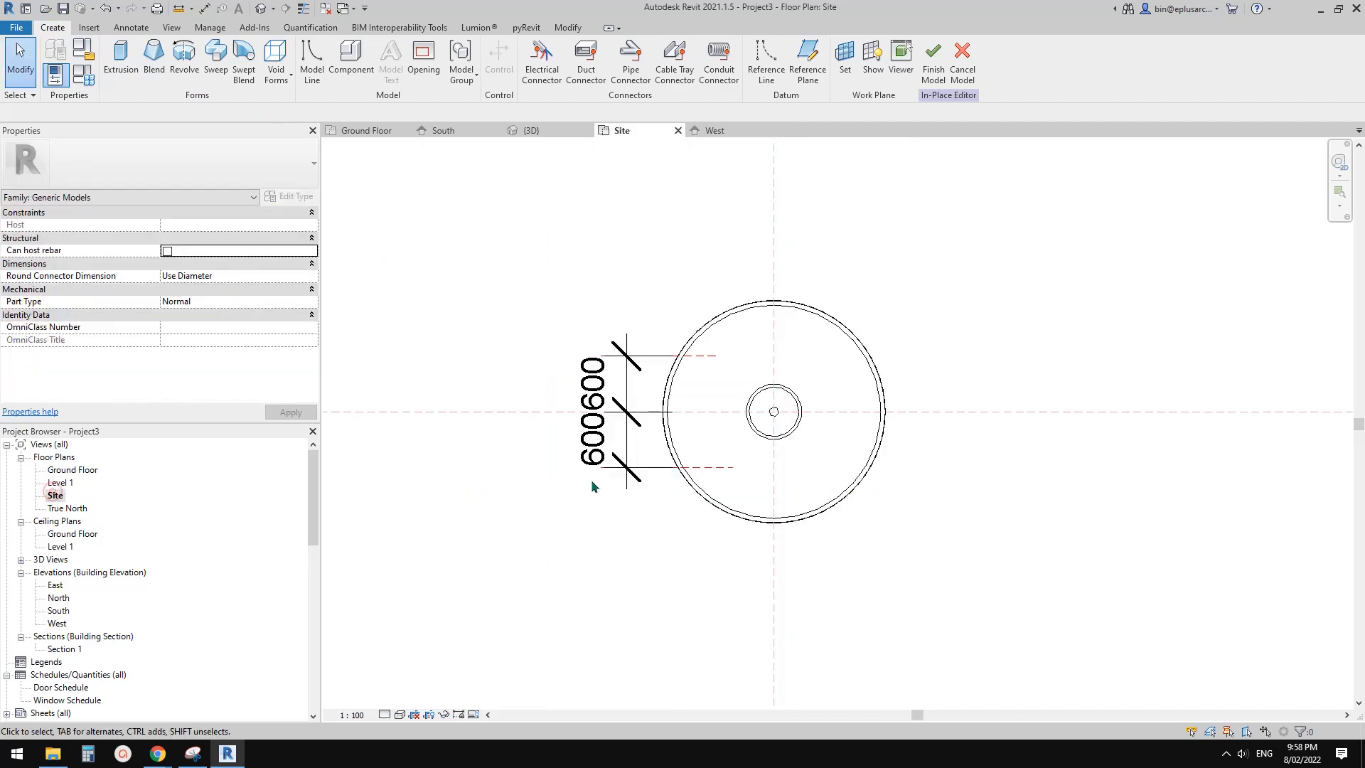
scroll(639, 426, up, 3)
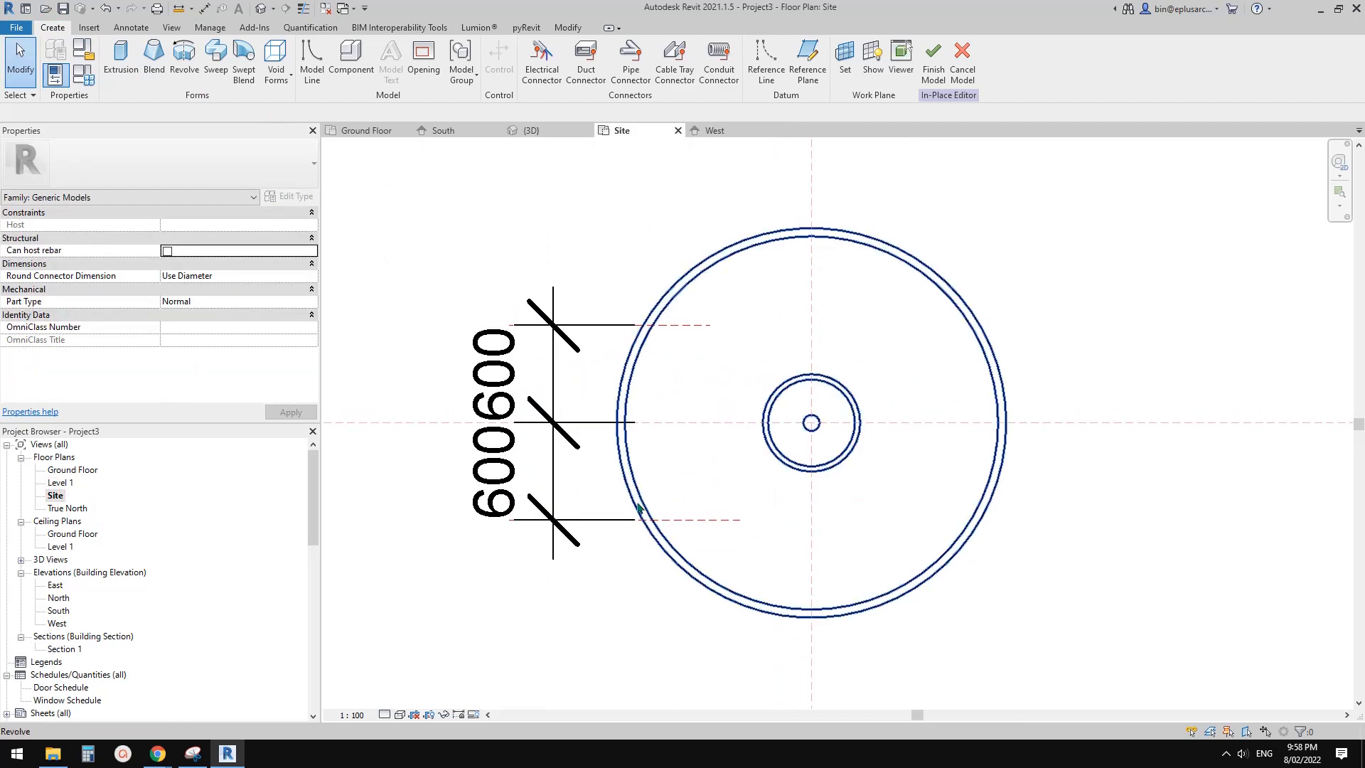
middle_drag(633, 384, 636, 393)
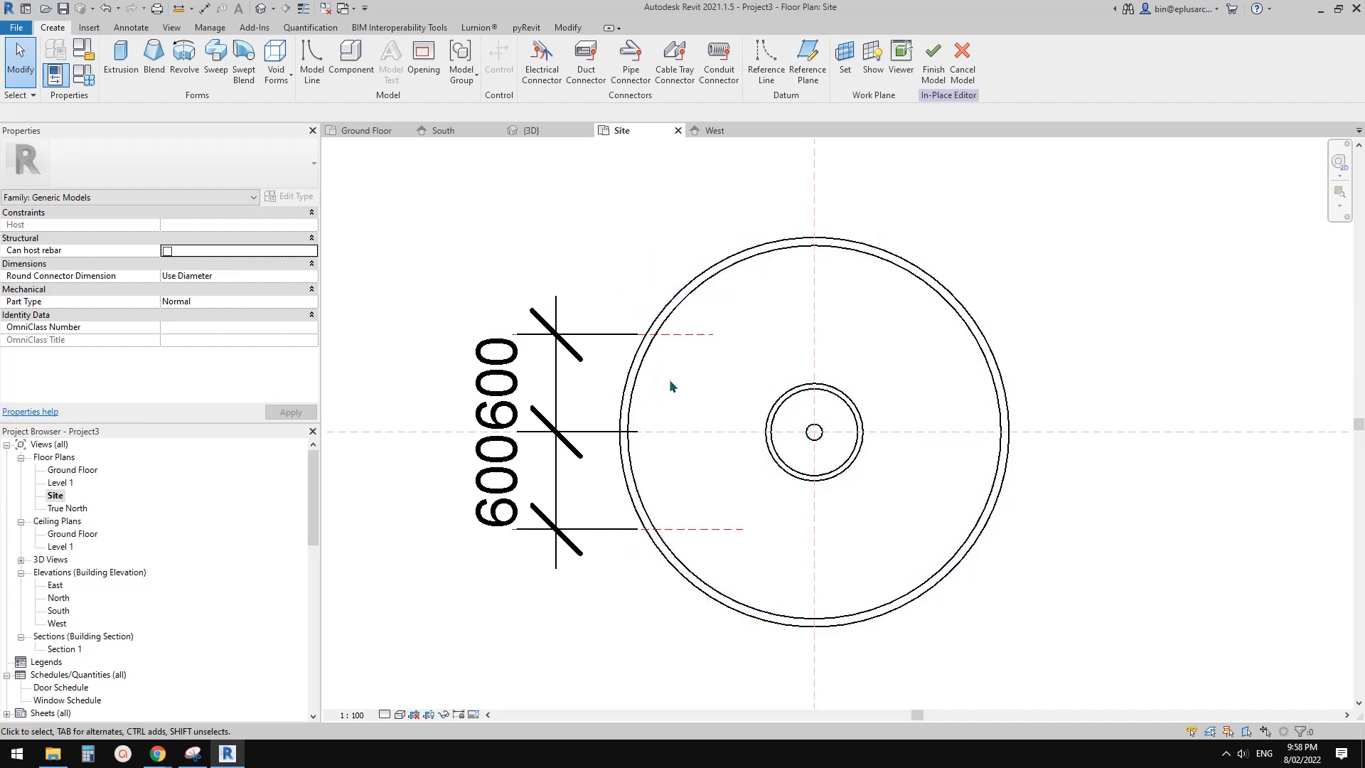
middle_drag(672, 382, 683, 383)
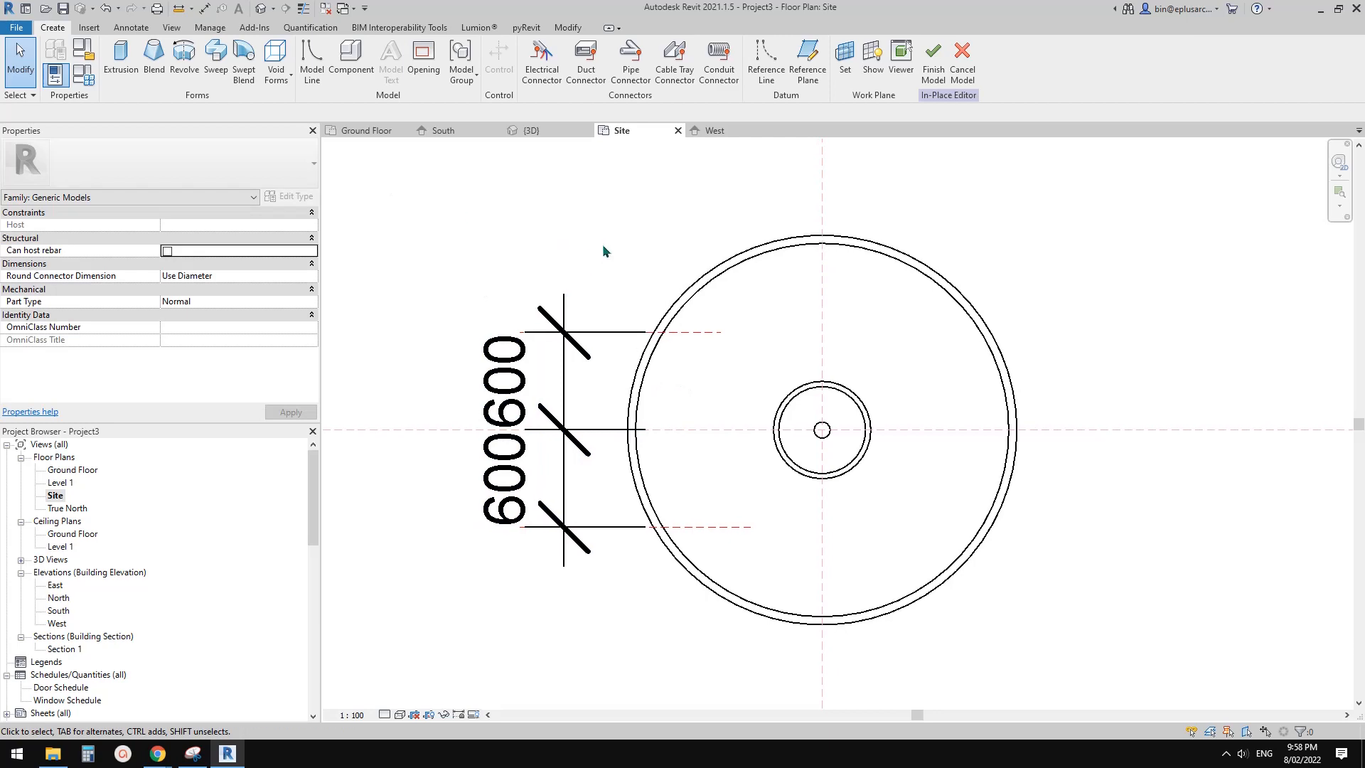
key(r)
key(p)
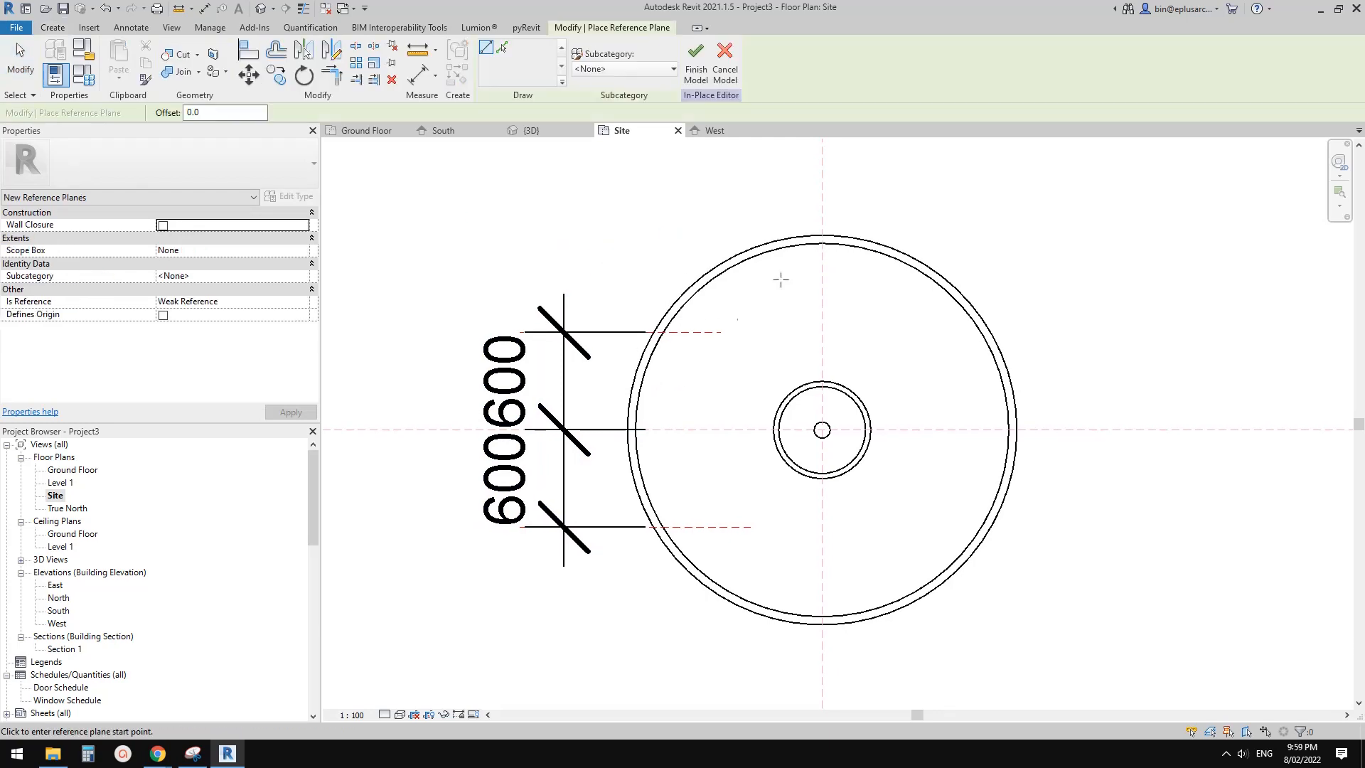
scroll(660, 361, up, 3)
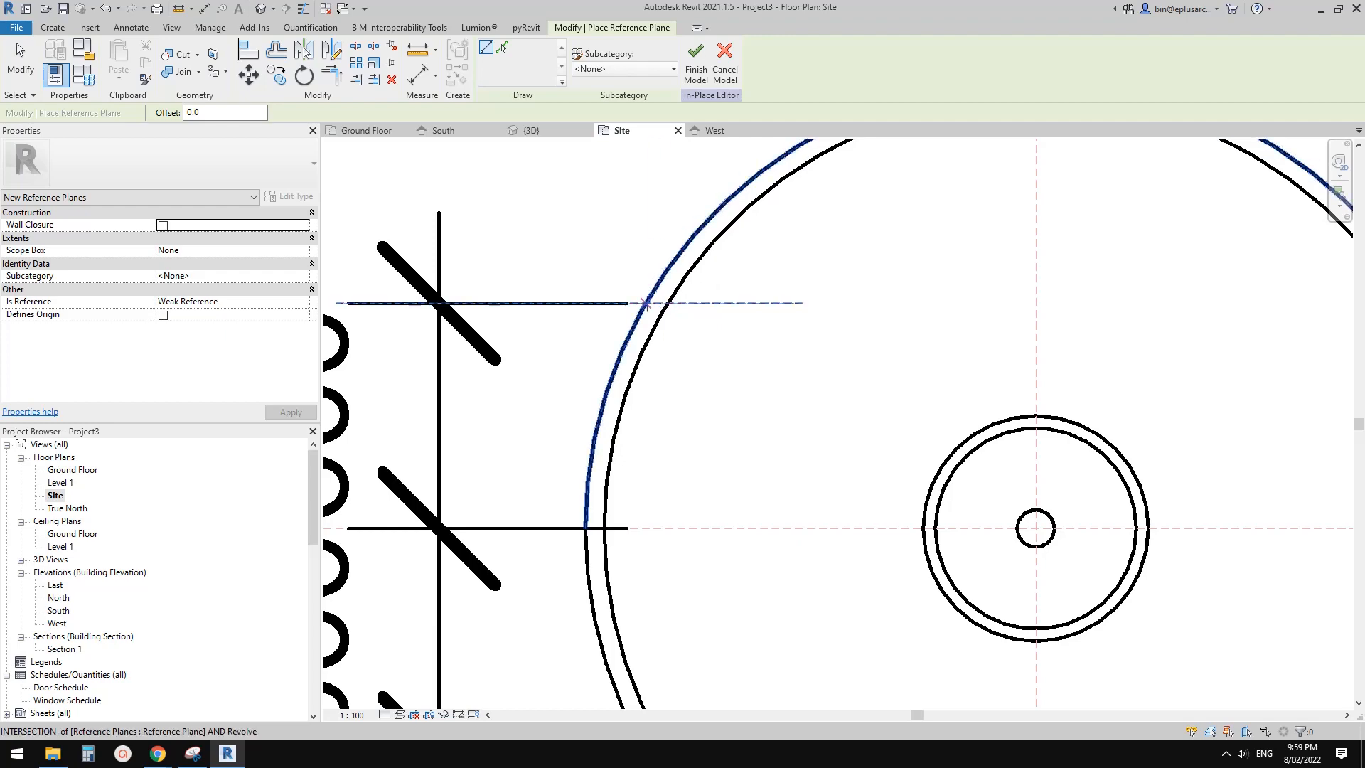
click(645, 302)
scroll(636, 307, down, 5)
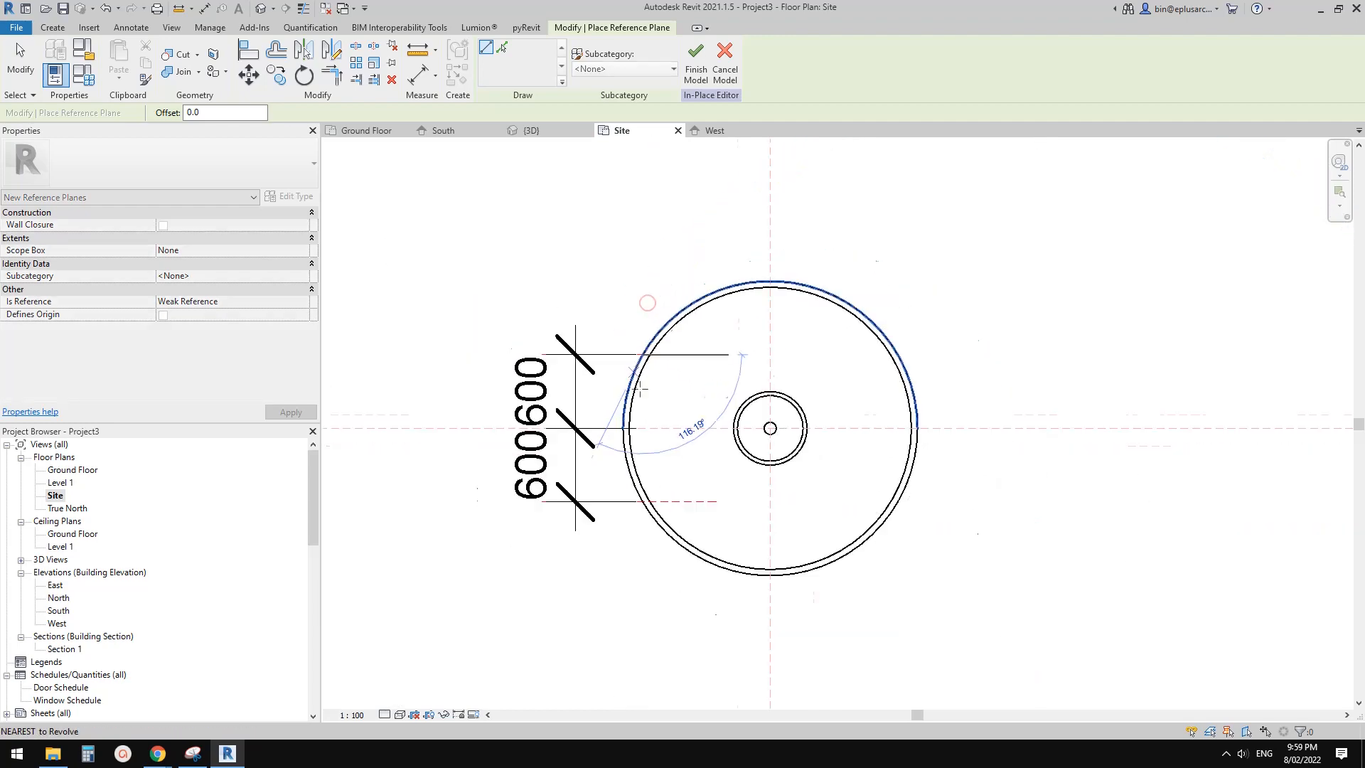
click(635, 418)
key(Escape)
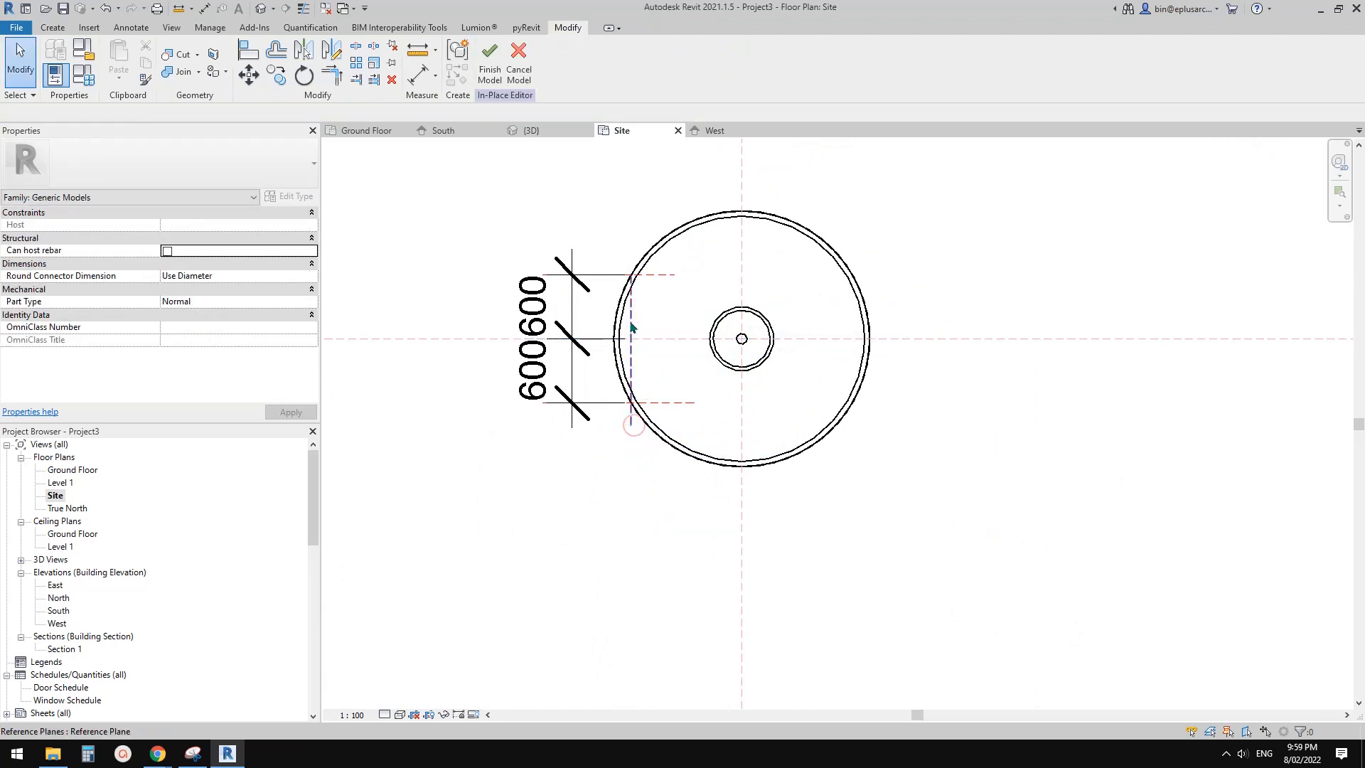
Extend the vertical reference plane's upper end past the upper window plane and name the plane w1
scroll(637, 281, up, 2)
drag(626, 263, 626, 211)
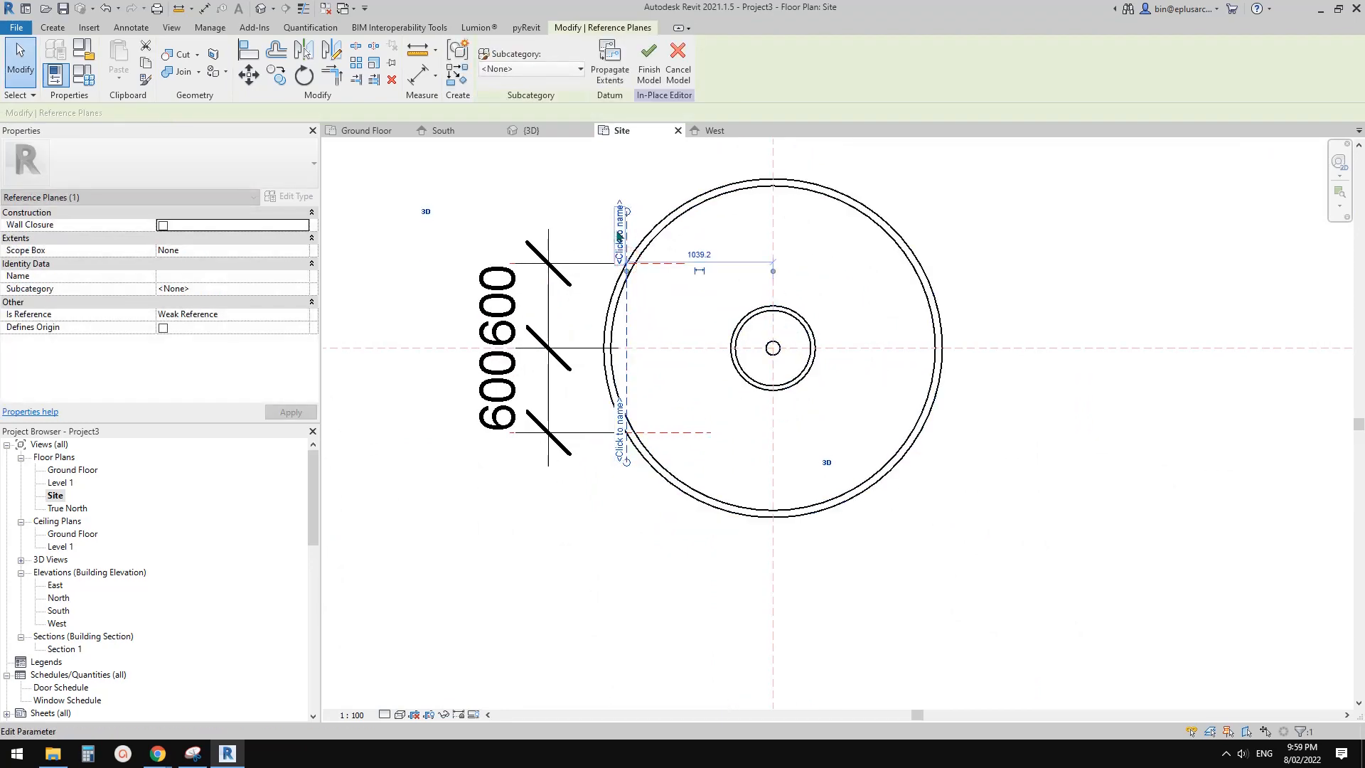
click(617, 229)
text(w1)
click(667, 182)
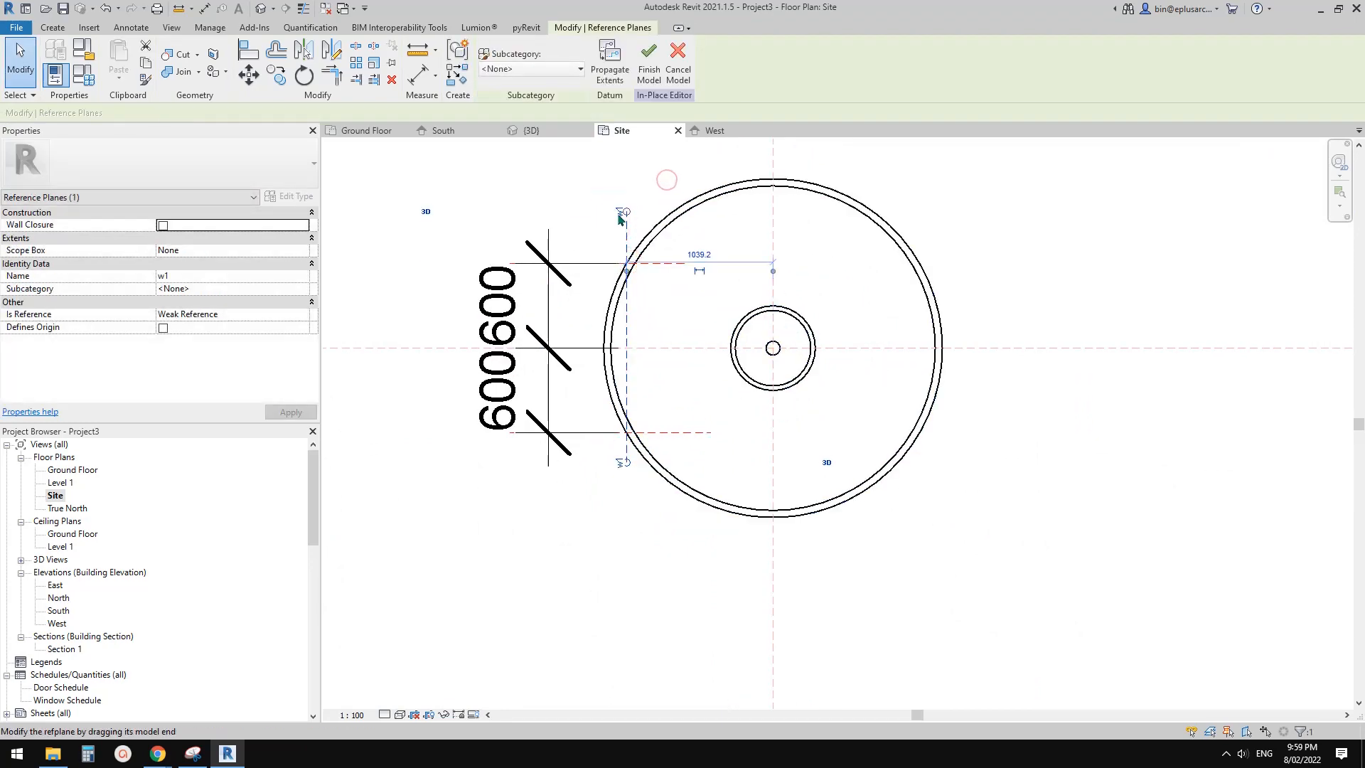
scroll(618, 245, up, 1)
middle_drag(618, 245, 712, 279)
key(Escape)
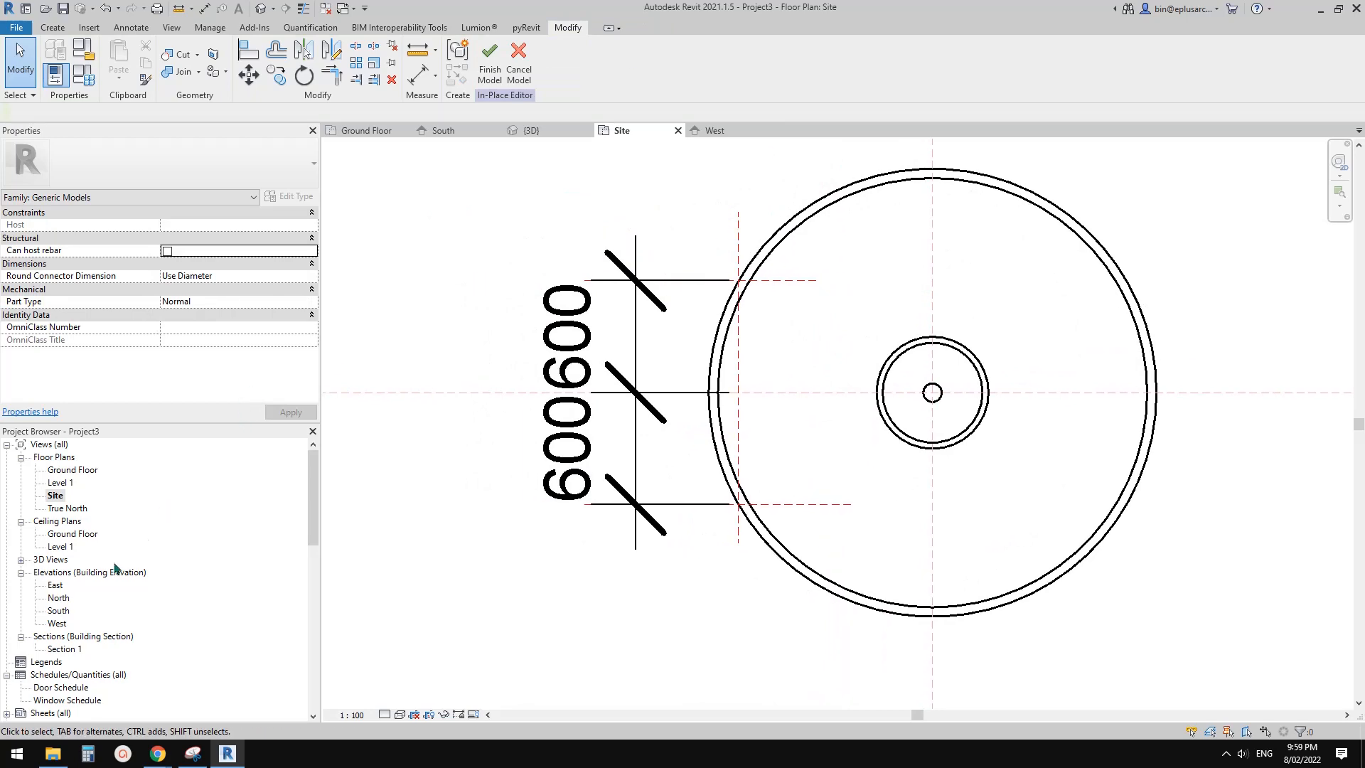
Start an extrusion on the work plane Reference Plane : w1 and open the West elevation for its sketch
click(55, 29)
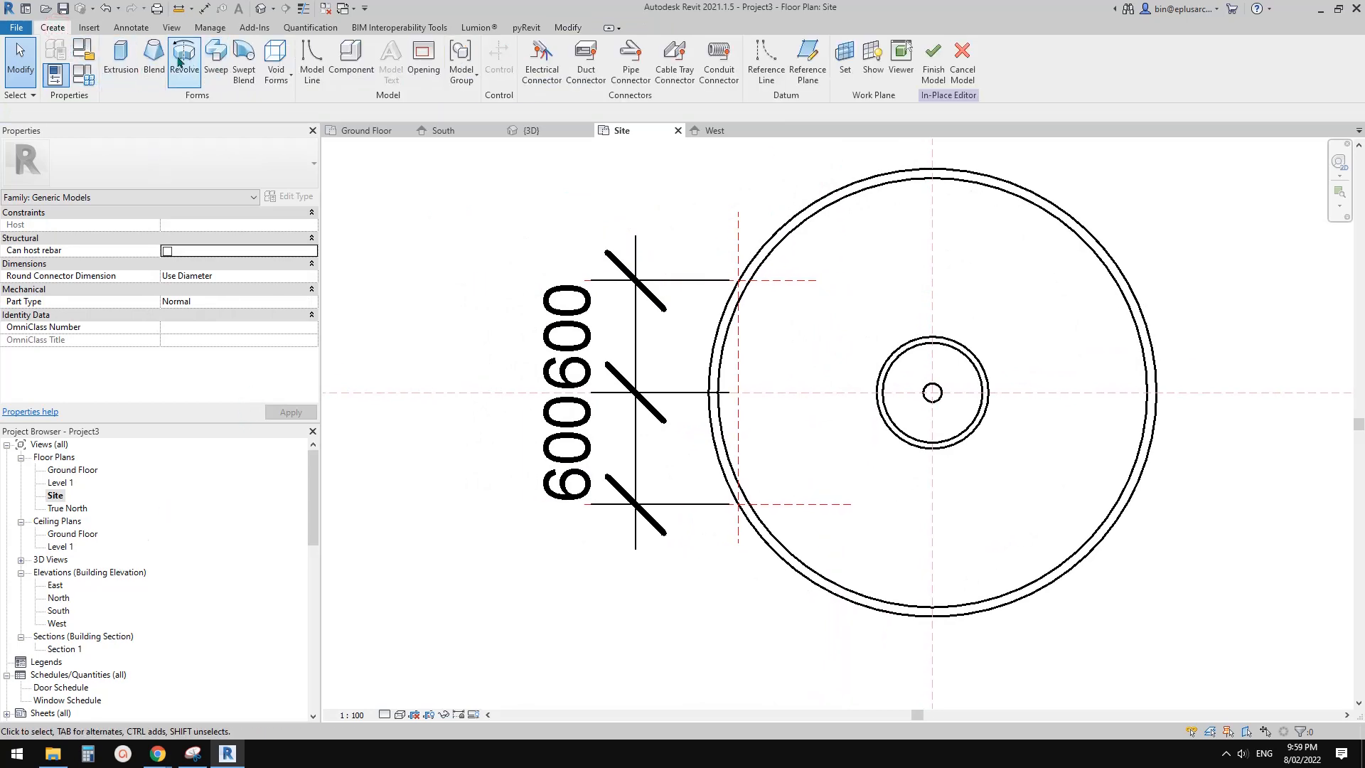
click(128, 57)
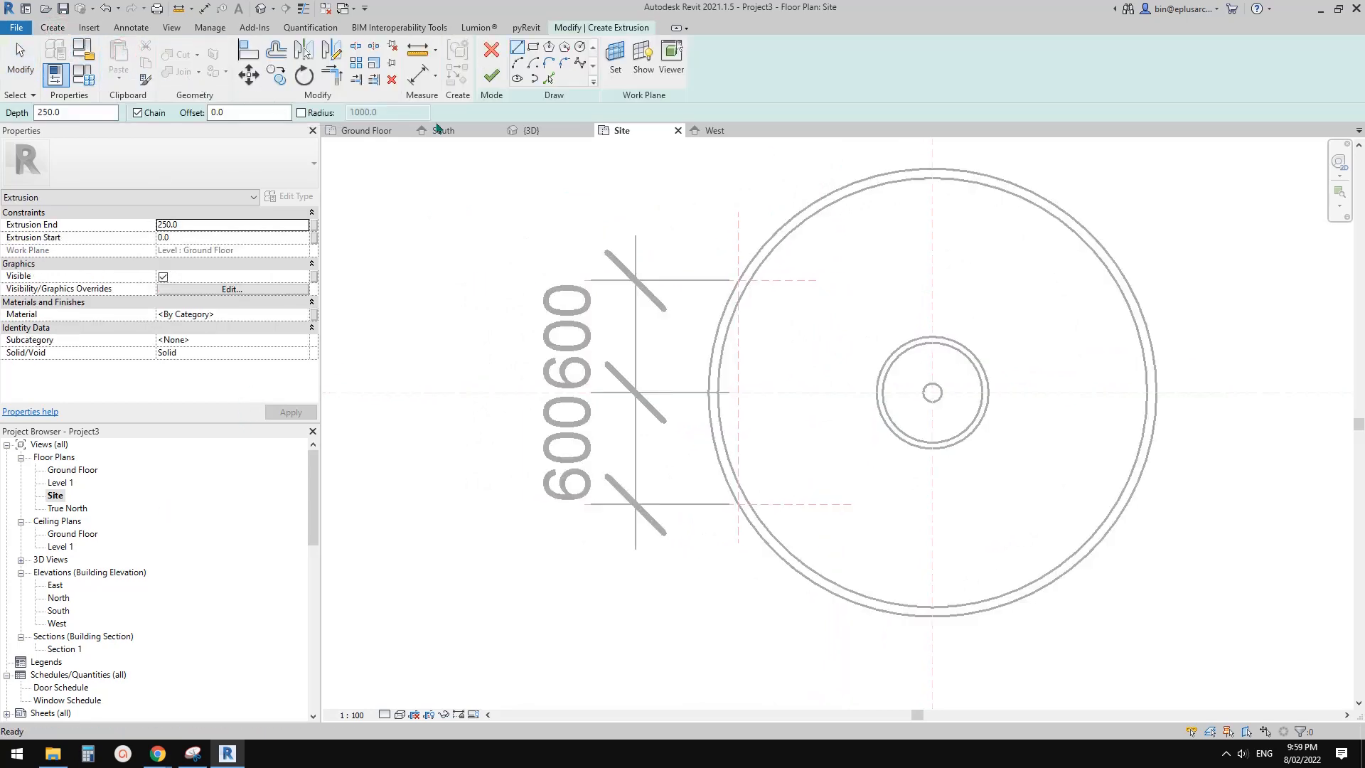
click(613, 63)
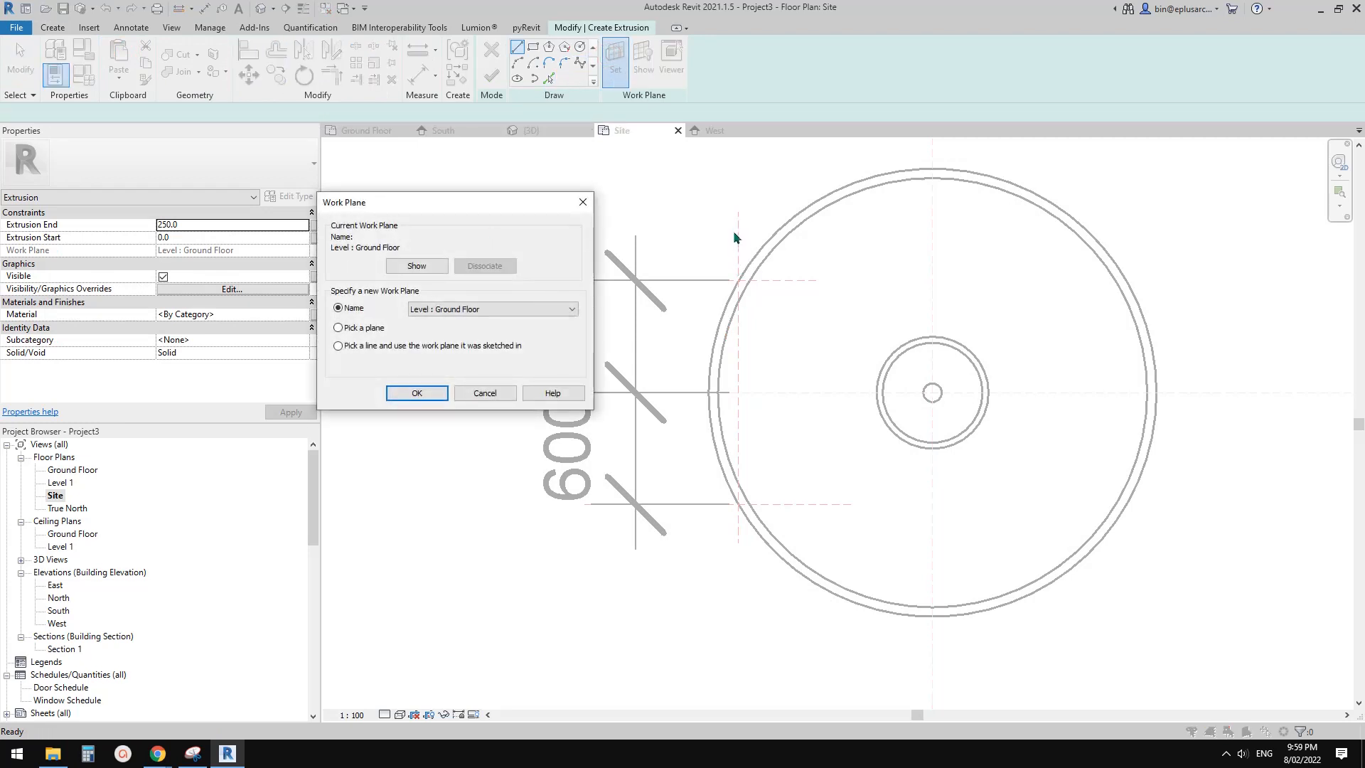
click(474, 310)
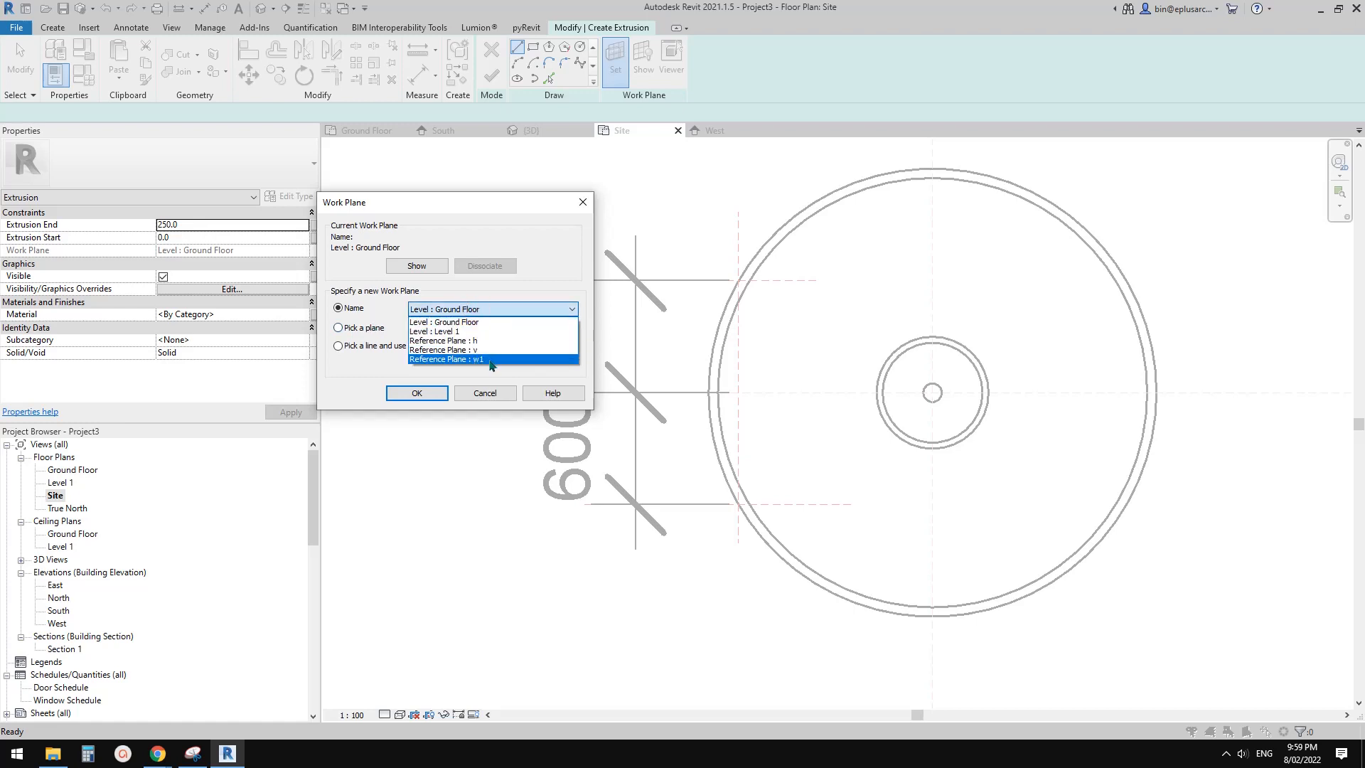
click(489, 359)
click(417, 393)
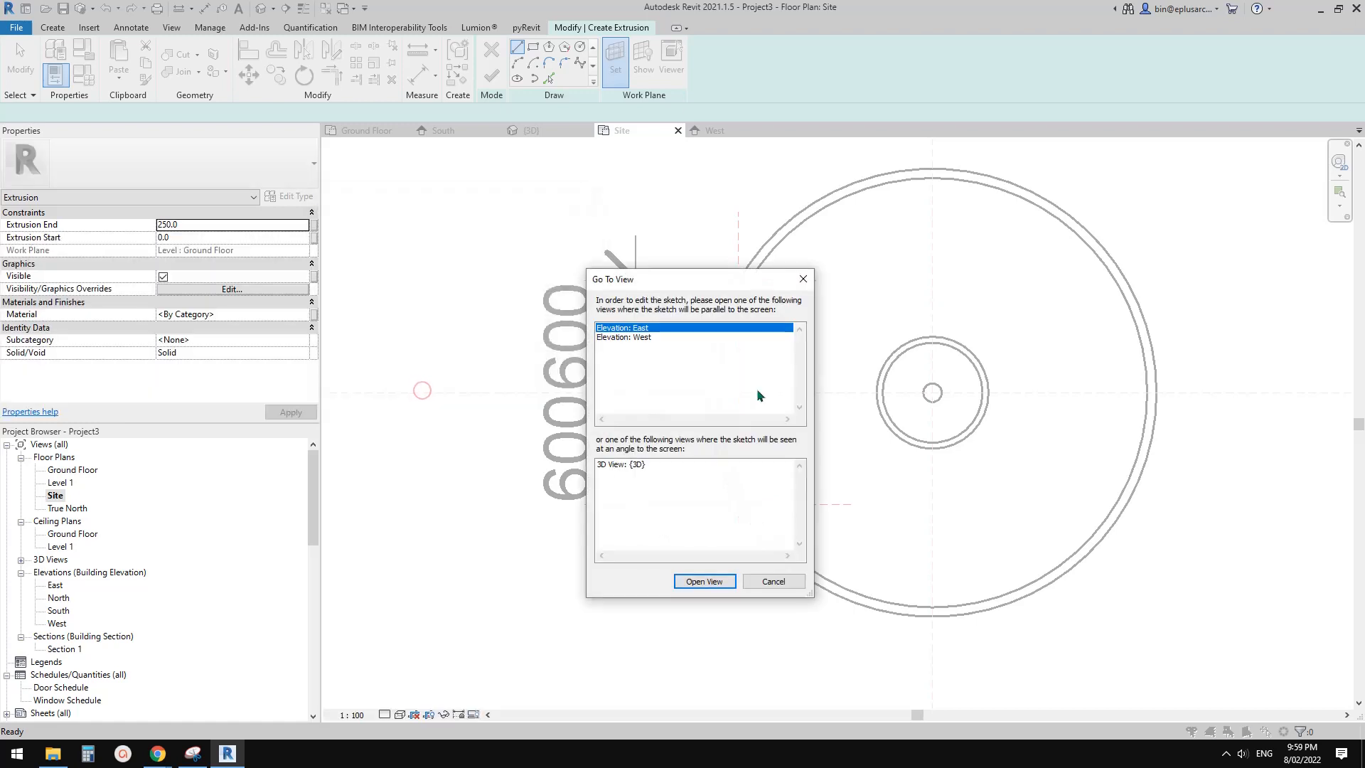
click(643, 338)
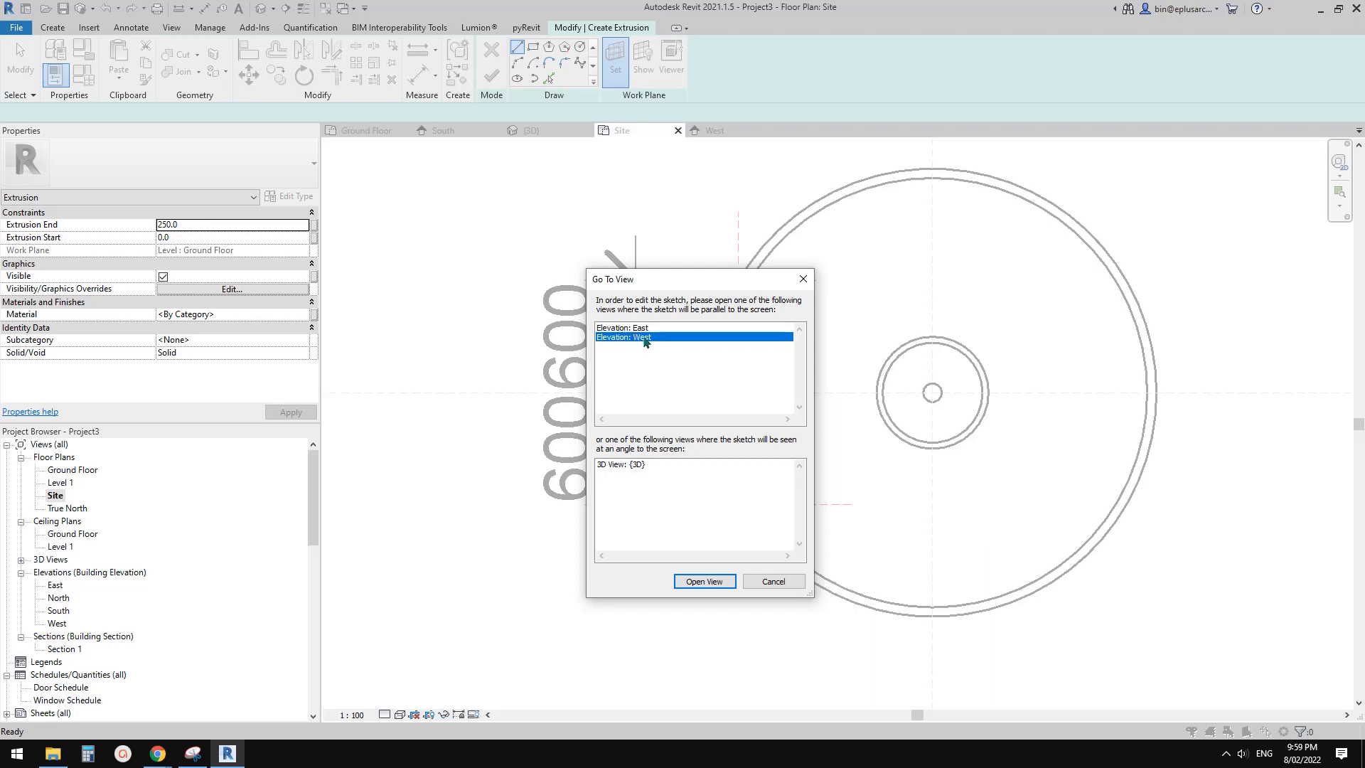
click(701, 582)
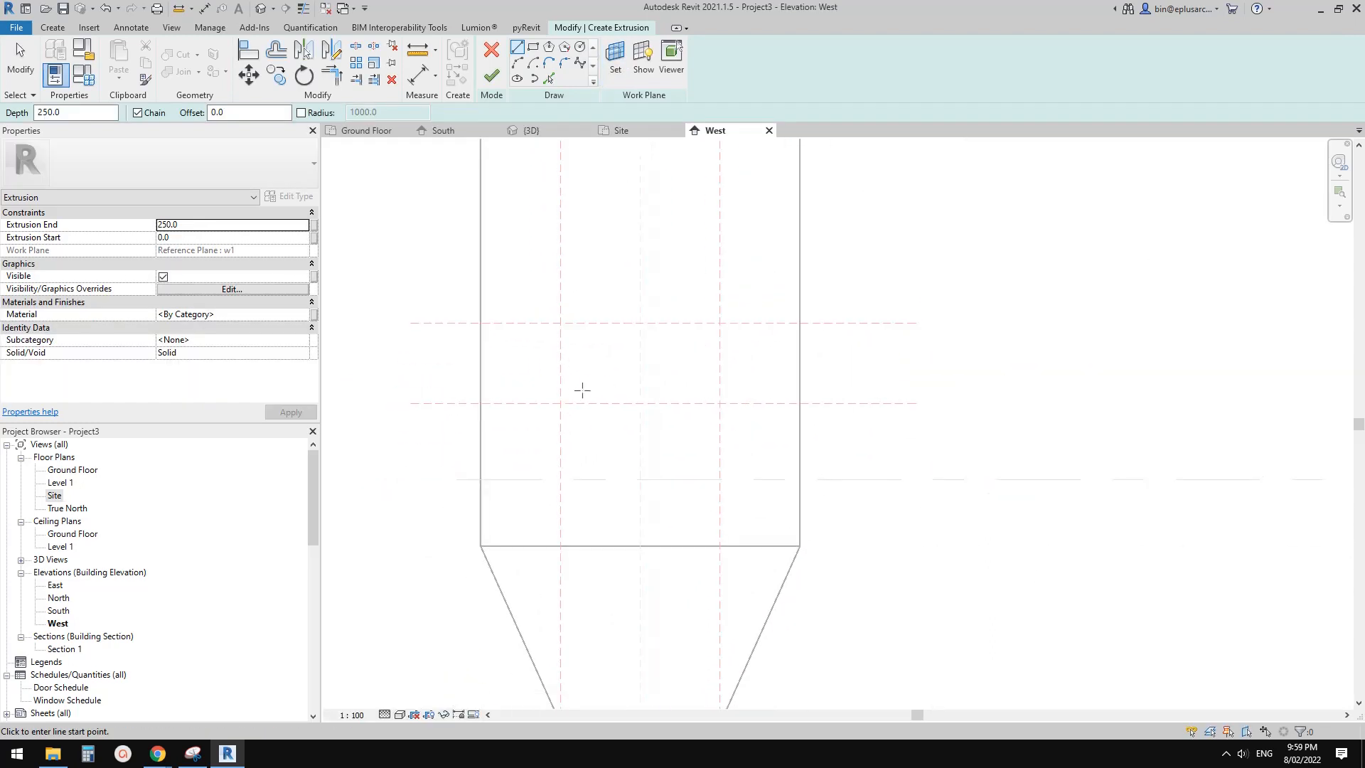
Sketch a 1200 by 600 rectangle between the intersections of the four window reference planes
scroll(583, 387, down, 5)
scroll(589, 346, up, 3)
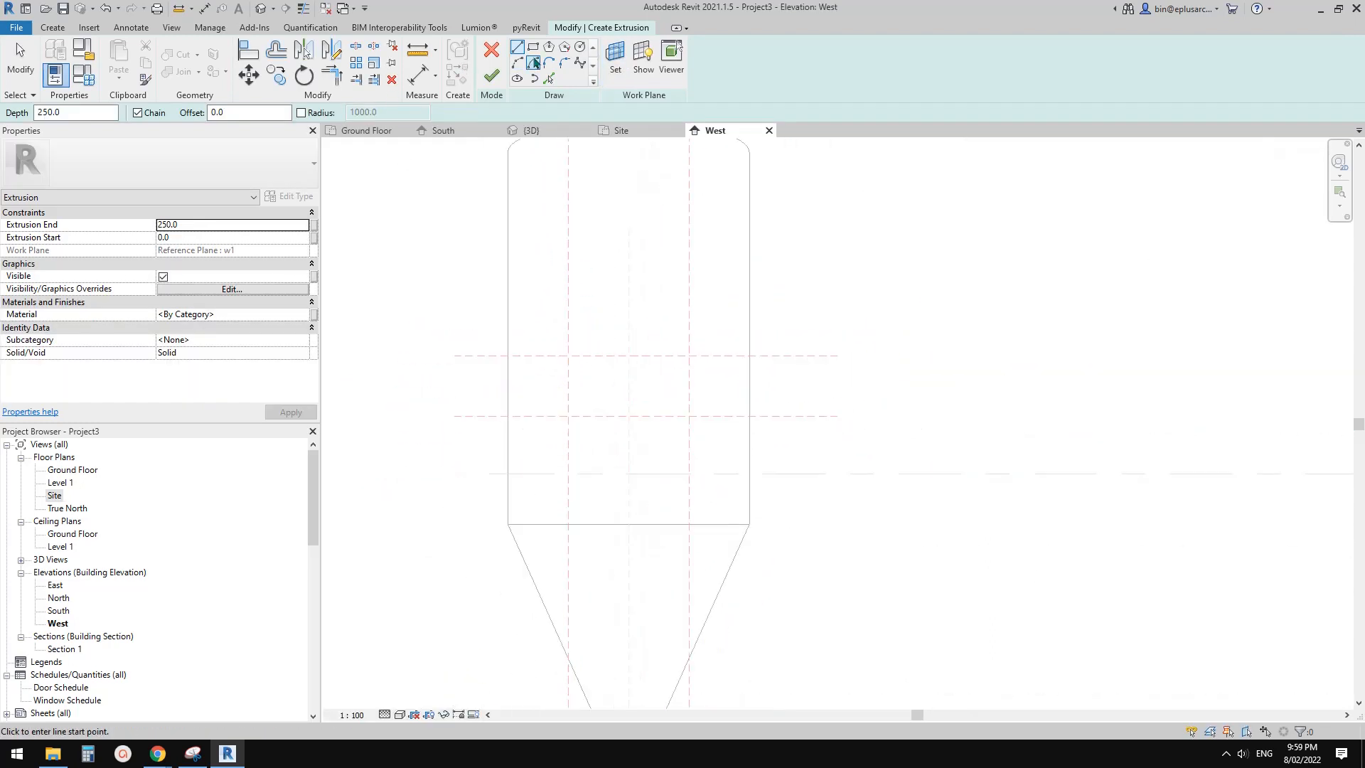
click(533, 47)
scroll(580, 367, up, 2)
click(563, 349)
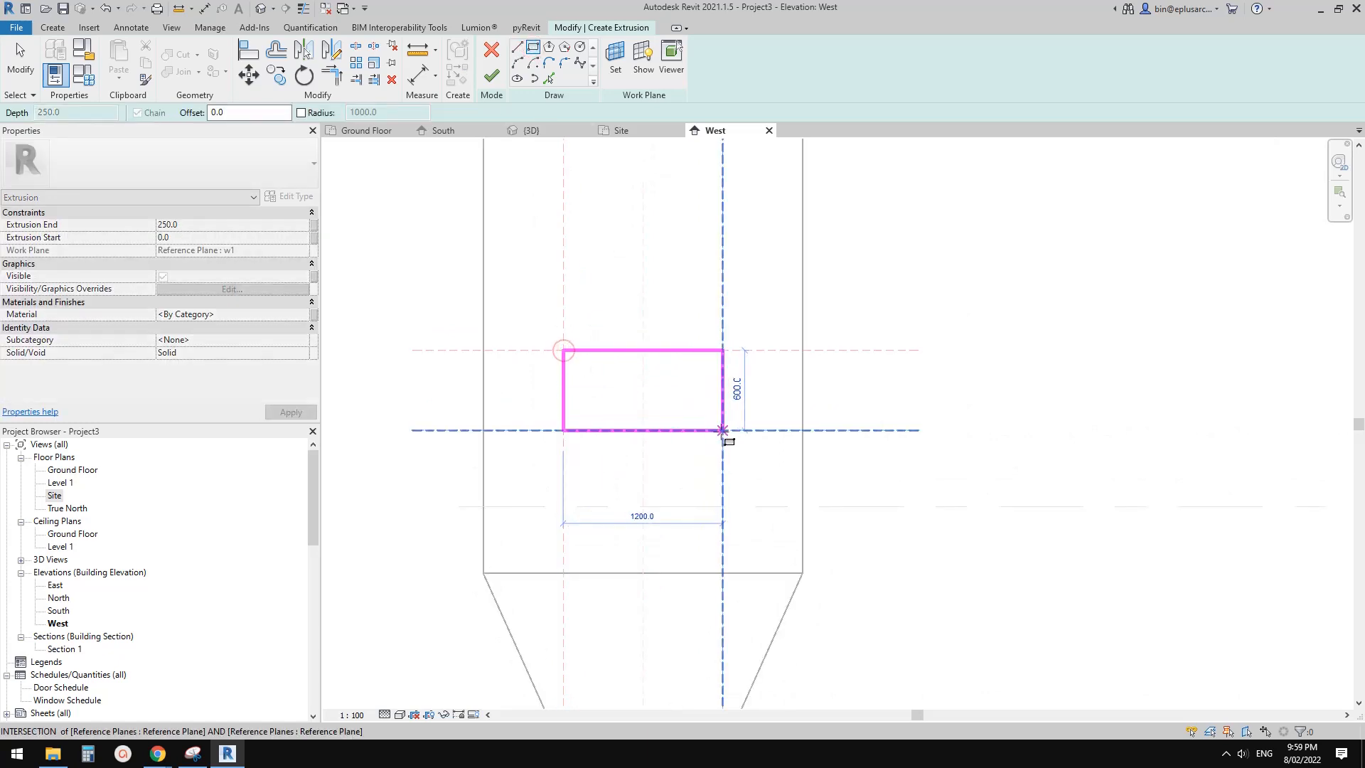
click(722, 430)
Offset a copy of the whole rectangle 20 inward to form the window frame's inner outline
scroll(569, 386, up, 2)
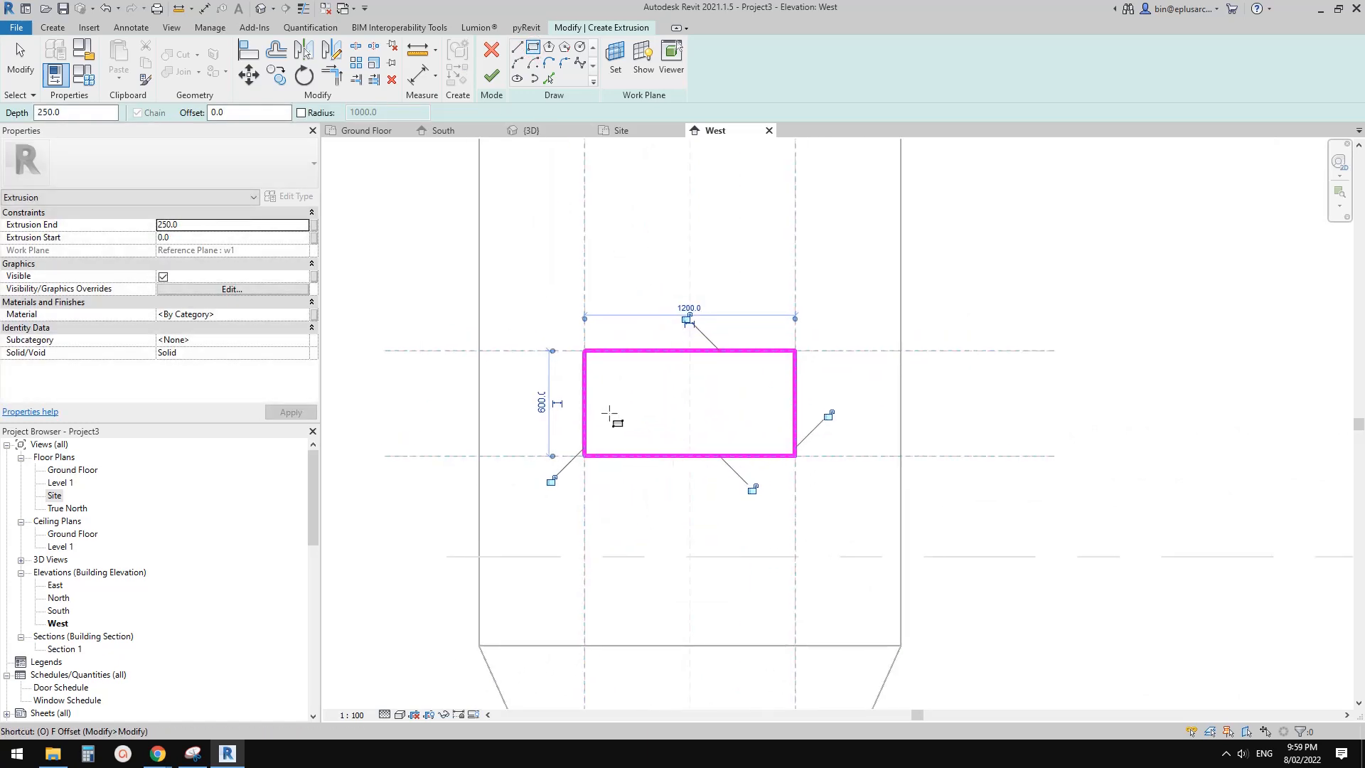
key(o)
key(f)
scroll(609, 412, up, 2)
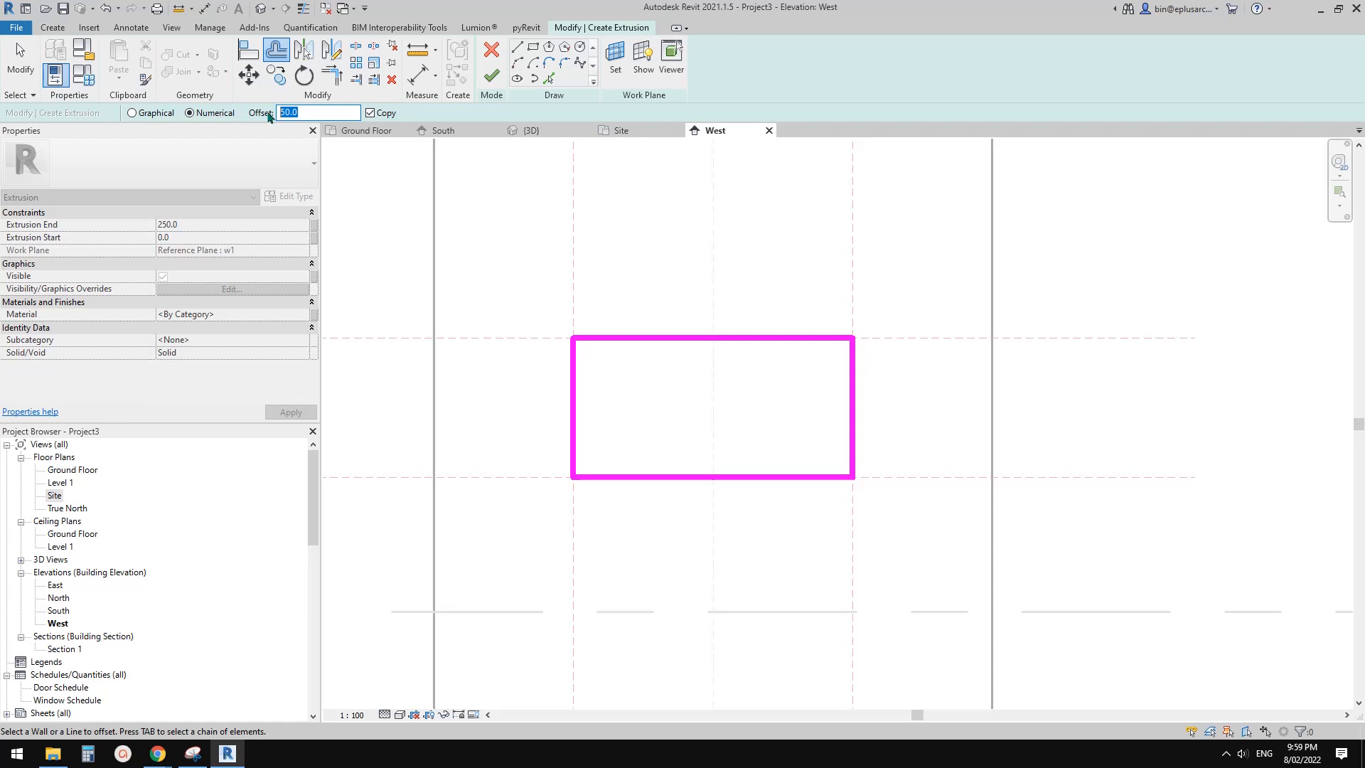
scroll(542, 356, up, 2)
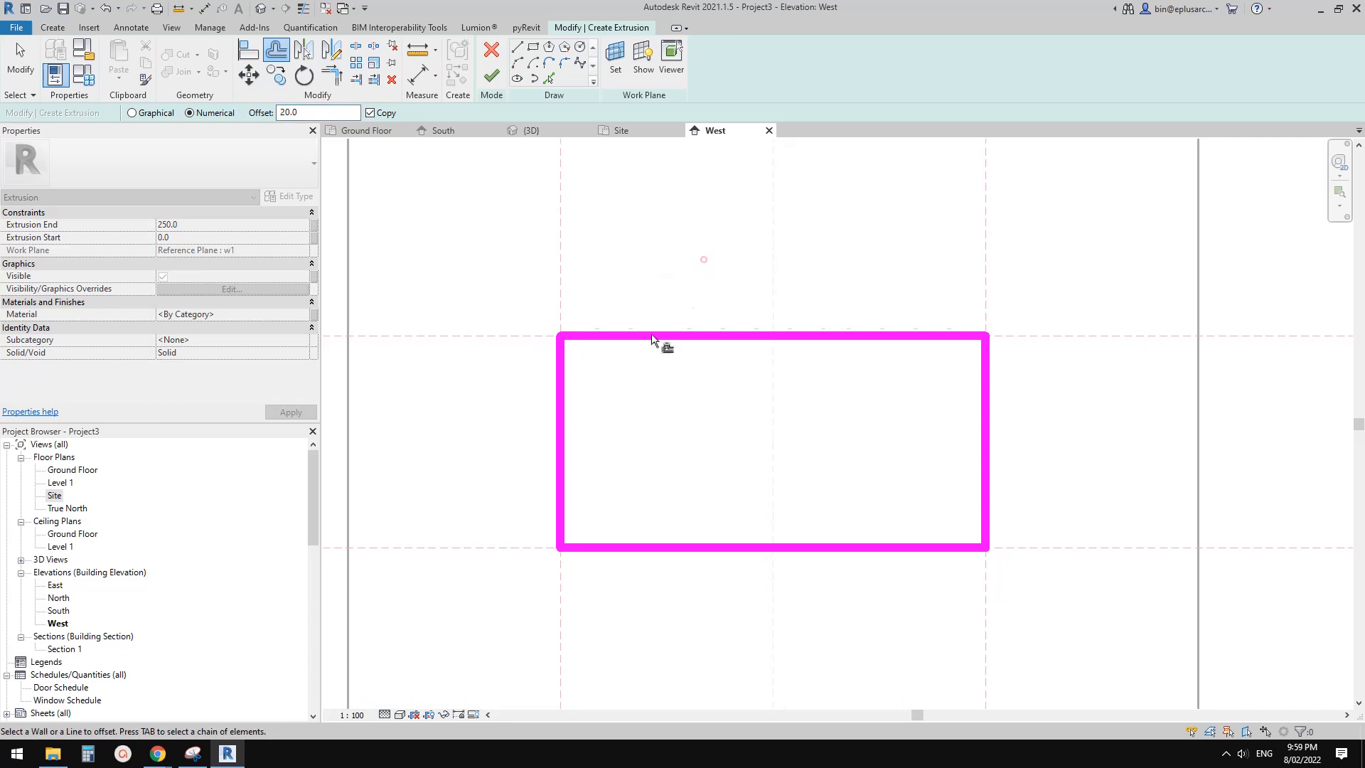
scroll(661, 341, up, 2)
key(Tab)
click(609, 347)
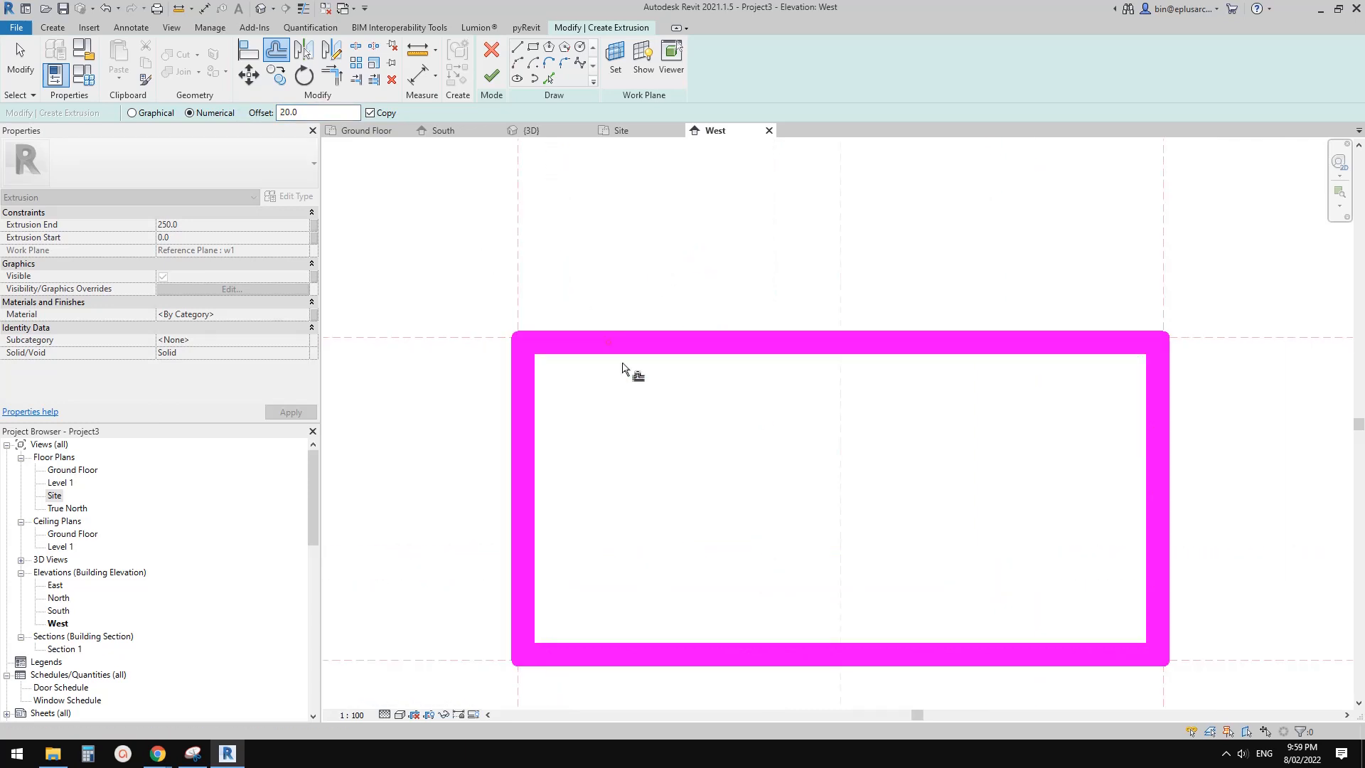
scroll(609, 387, down, 1)
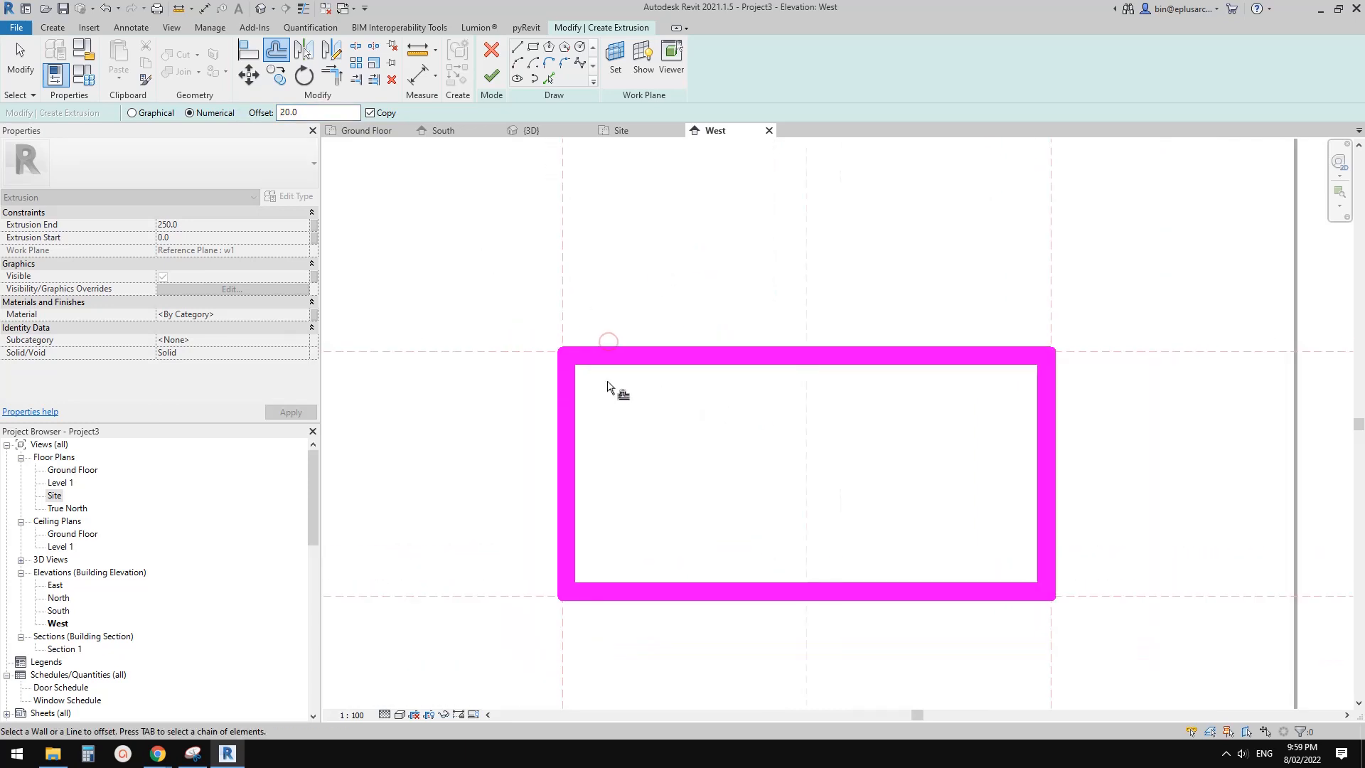
Set the West elevation's view scale to 1:50 so the two frame outlines display separately
click(355, 715)
click(368, 557)
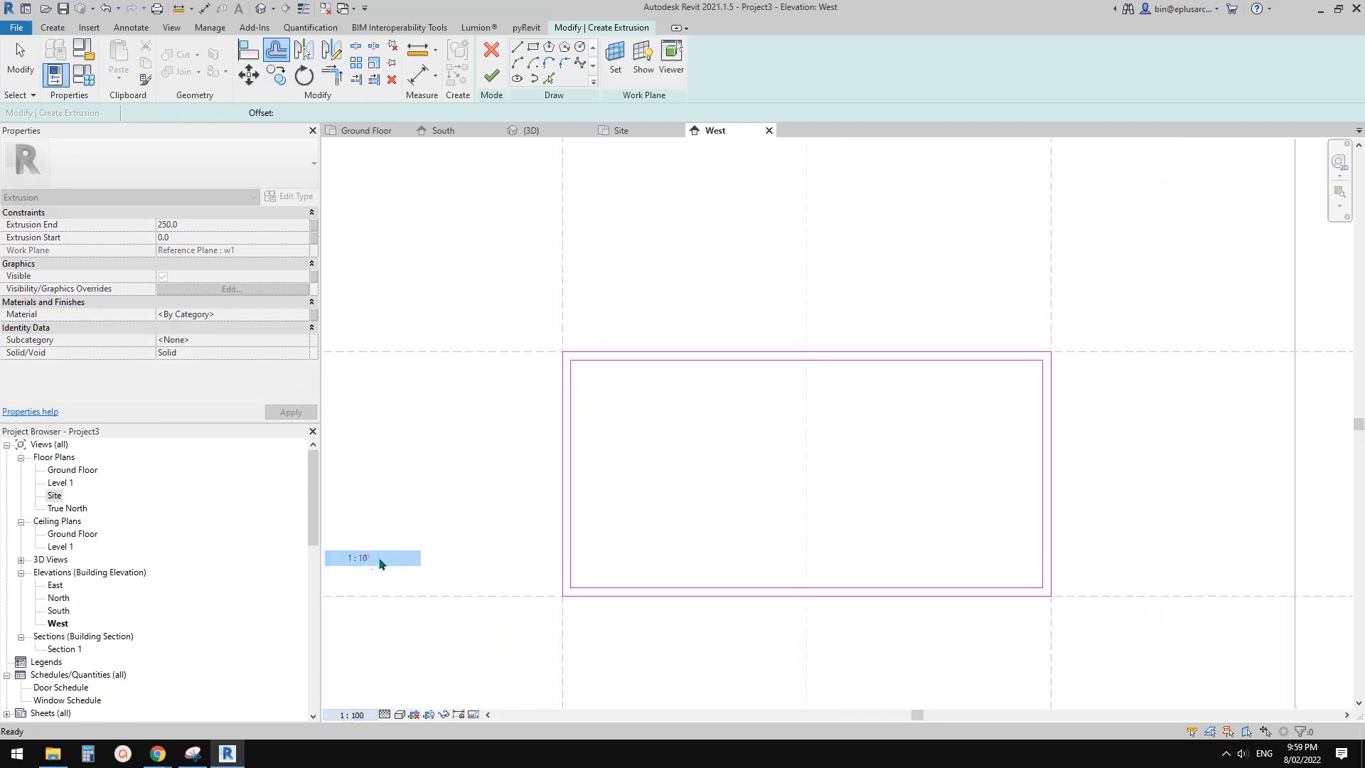
click(354, 716)
click(368, 601)
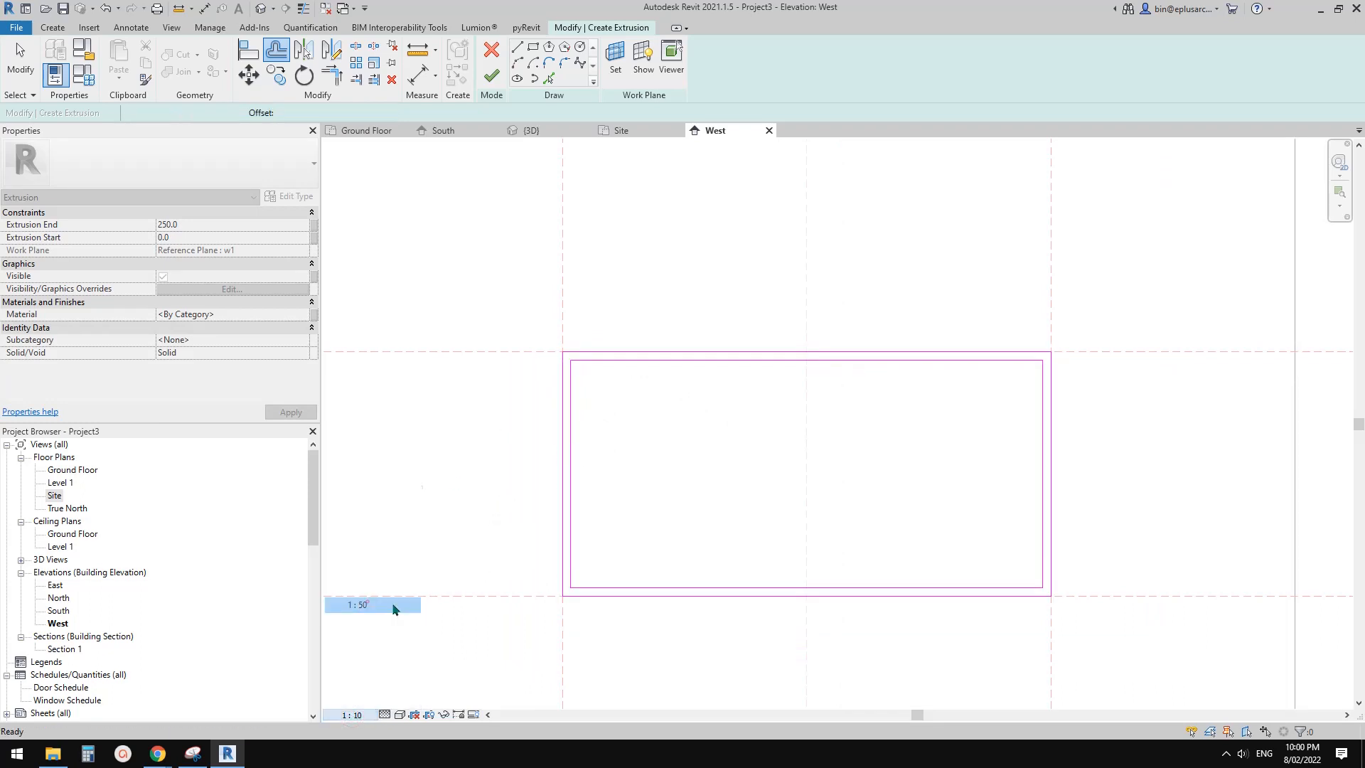
scroll(634, 410, up, 1)
middle_drag(635, 410, 622, 357)
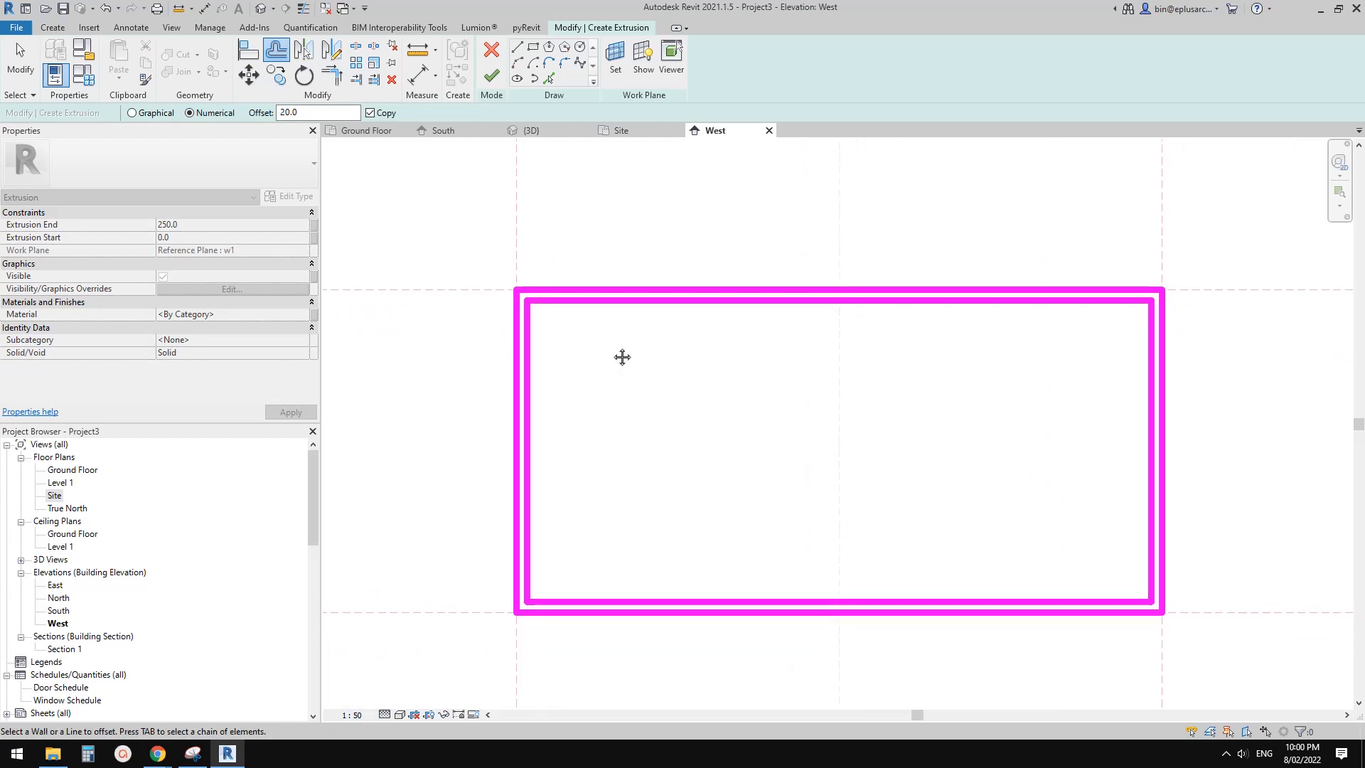
Finish the window frame's extrusion sketch and open the 3D view
click(495, 73)
middle_drag(647, 279, 622, 253)
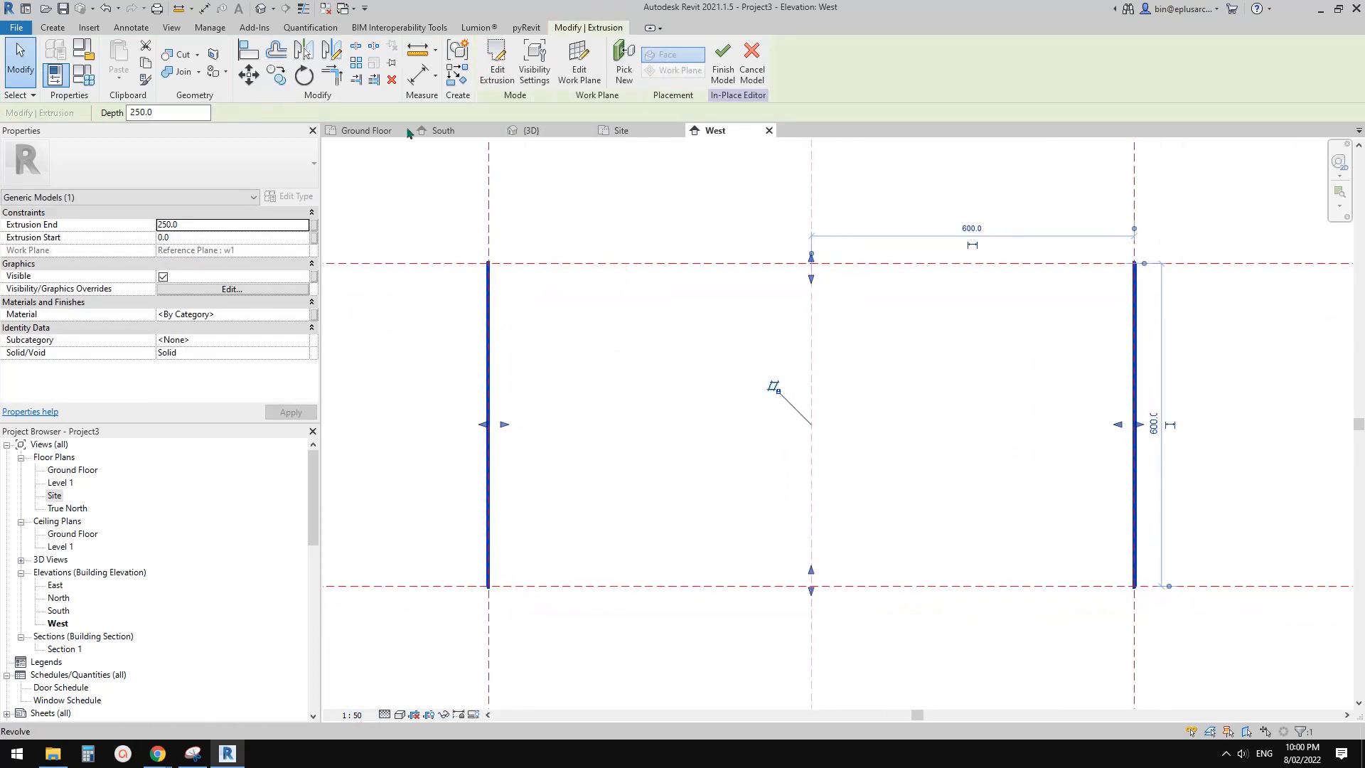
click(260, 8)
scroll(518, 398, up, 4)
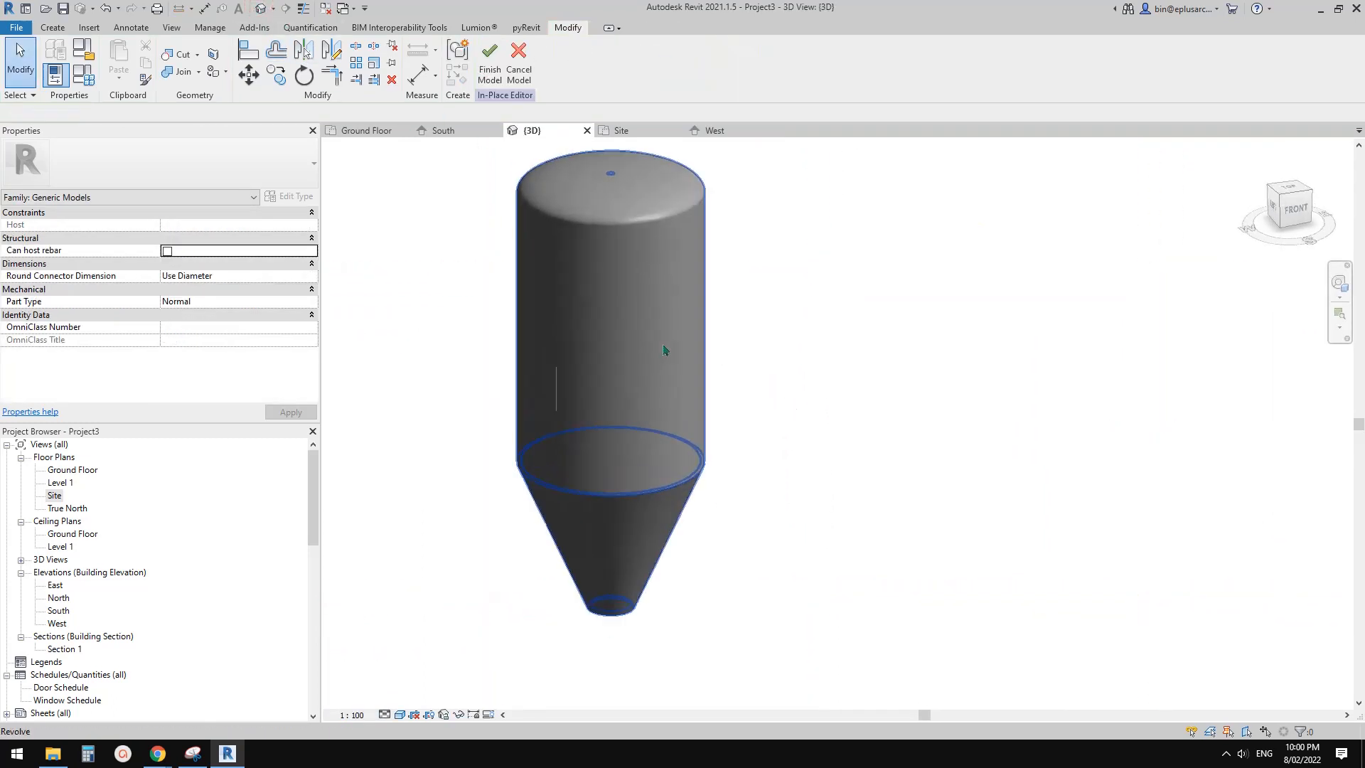
Set the window frame's extrusion end to -500 so that it projects out of the silo wall
click(500, 398)
shift+middle_drag(497, 395, 584, 384)
scroll(628, 390, up, 1)
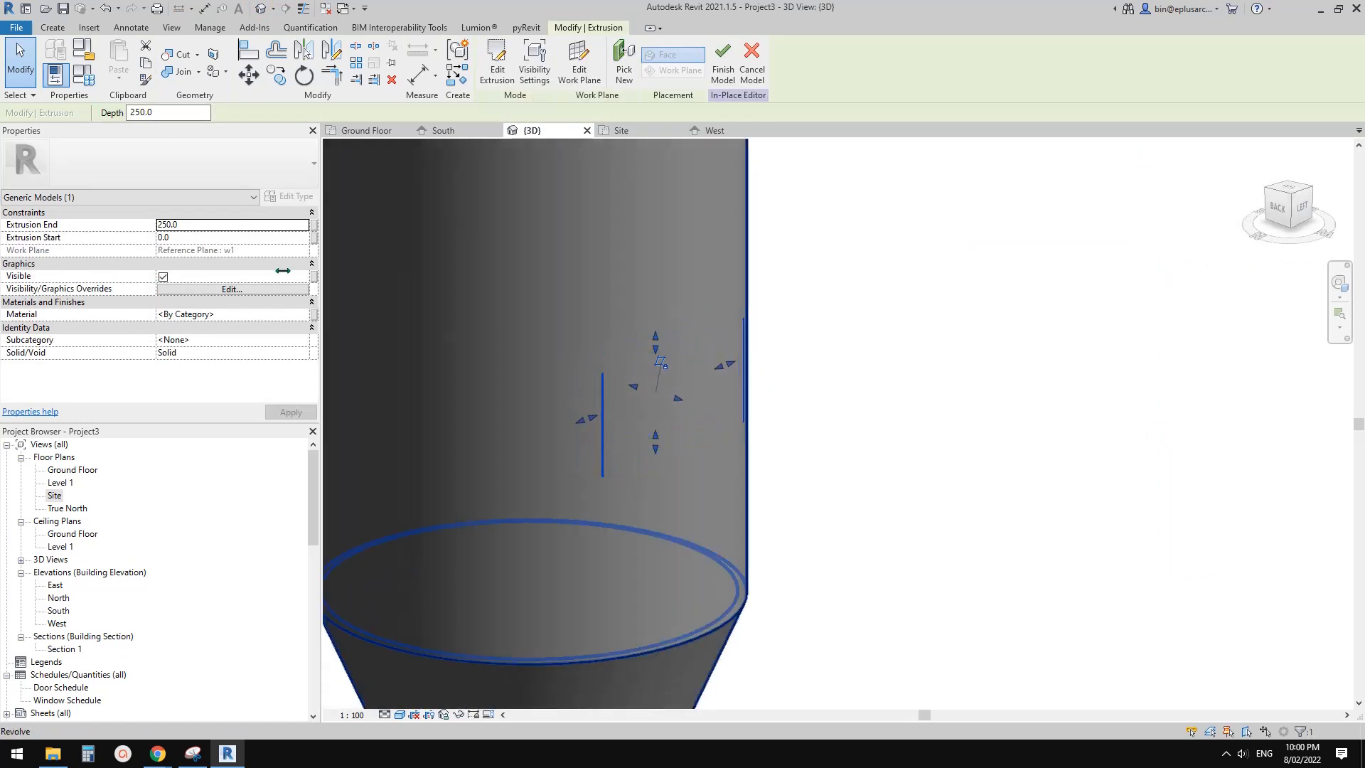
click(206, 226)
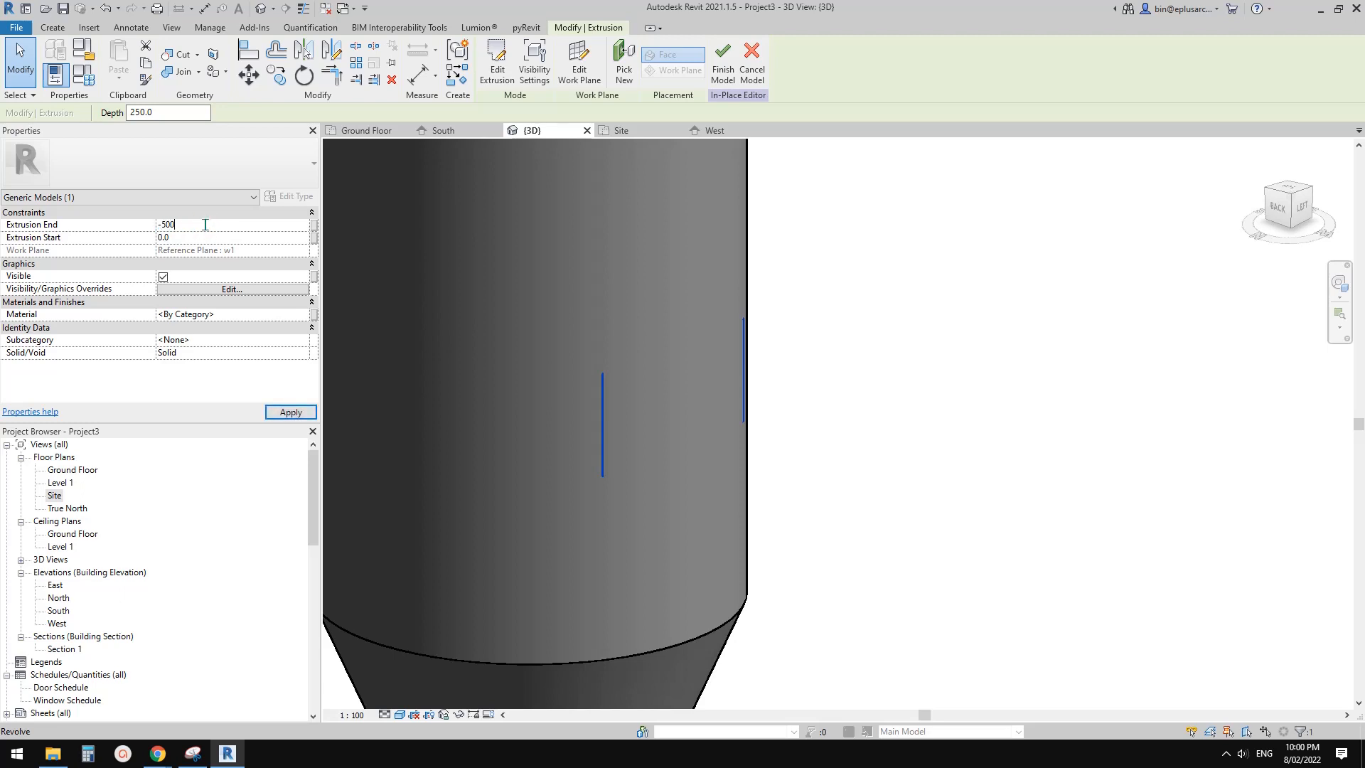
scroll(714, 384, down, 1)
mouse_move(719, 388)
shift+middle_down()
mouse_move(944, 390)
mouse_move(822, 283)
mouse_move(719, 451)
mouse_move(536, 448)
mouse_move(691, 323)
mouse_move(834, 388)
mouse_move(761, 426)
mouse_move(740, 353)
mouse_move(740, 399)
shift+middle_up()
key(Escape)
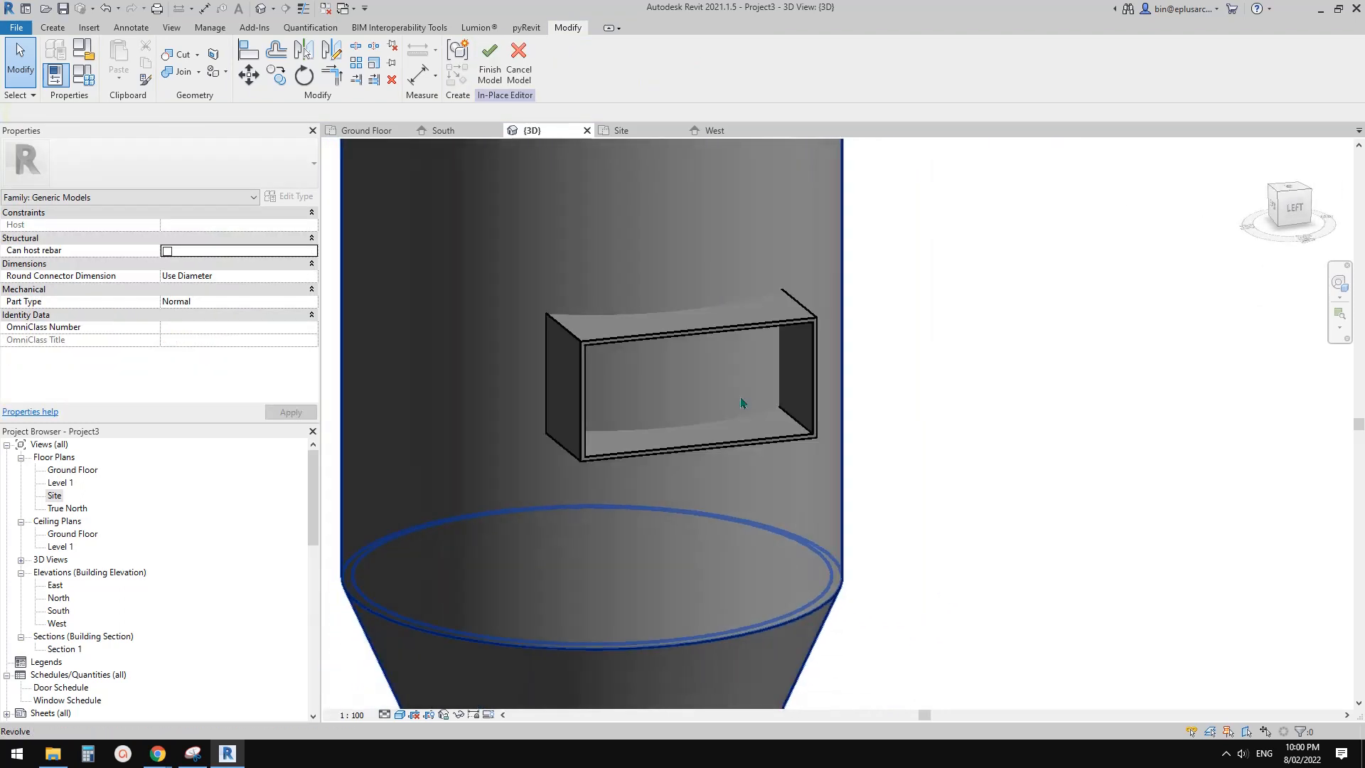
Select the window frame extrusion and check the silo's window division in the reference photo in Chrome before returning to Revit
click(673, 455)
click(632, 334)
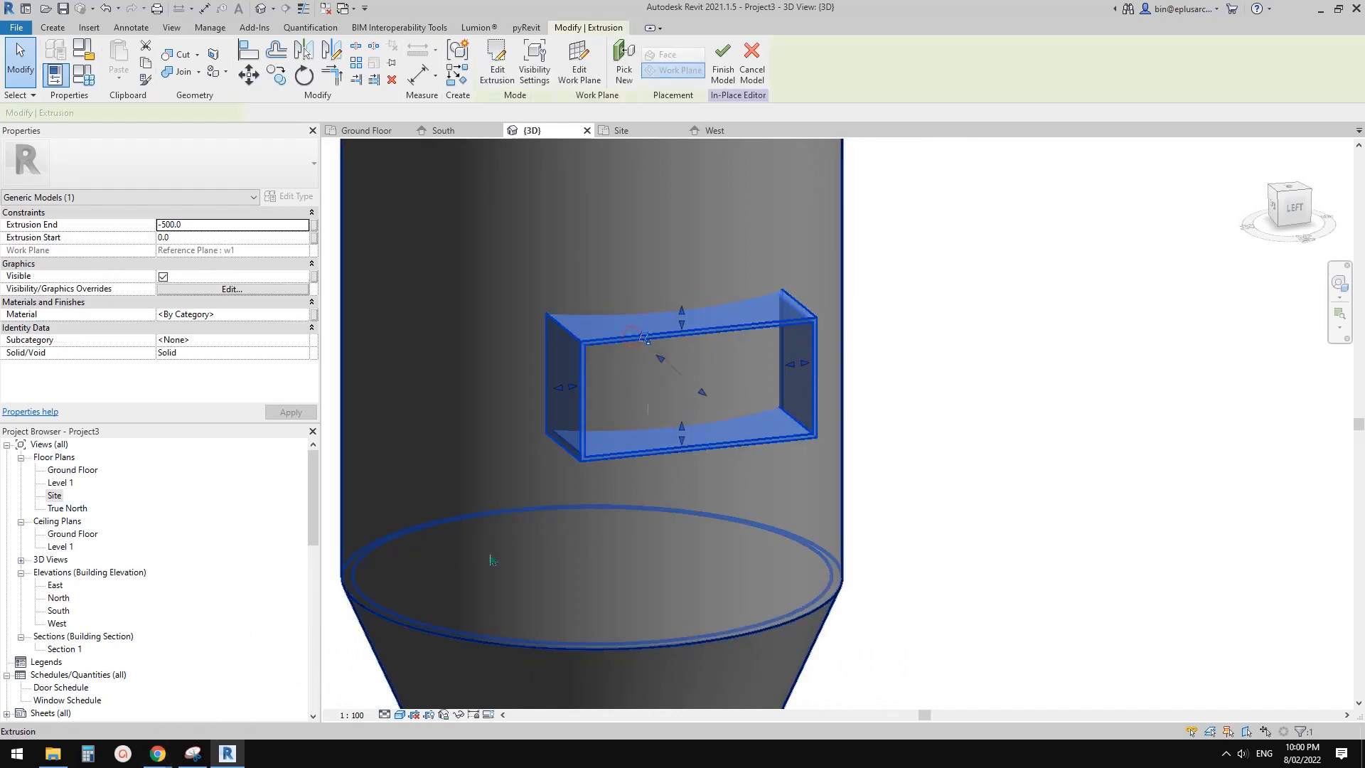
mouse_move(157, 753)
click(275, 633)
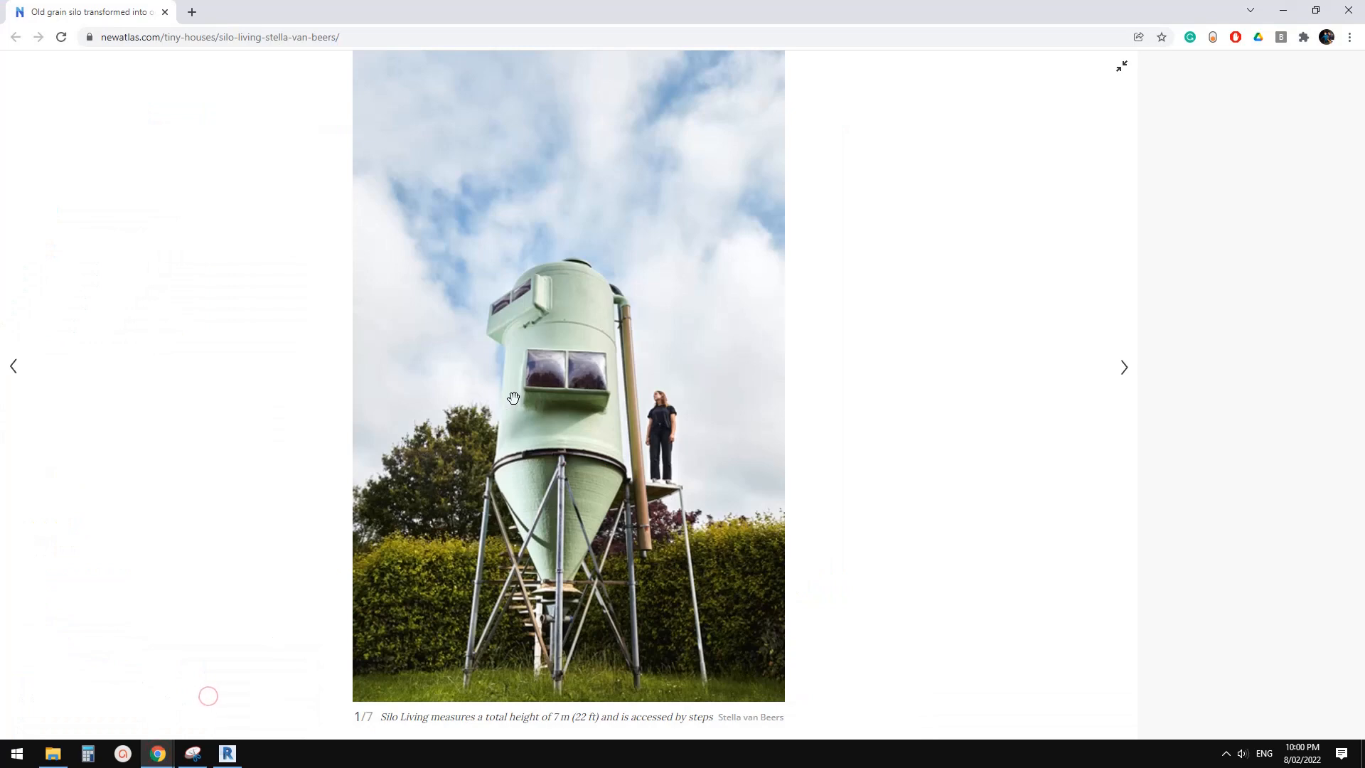
click(238, 758)
Reopen the window frame extrusion's sketch for editing and set the 3D view's scale to 1:50
click(496, 67)
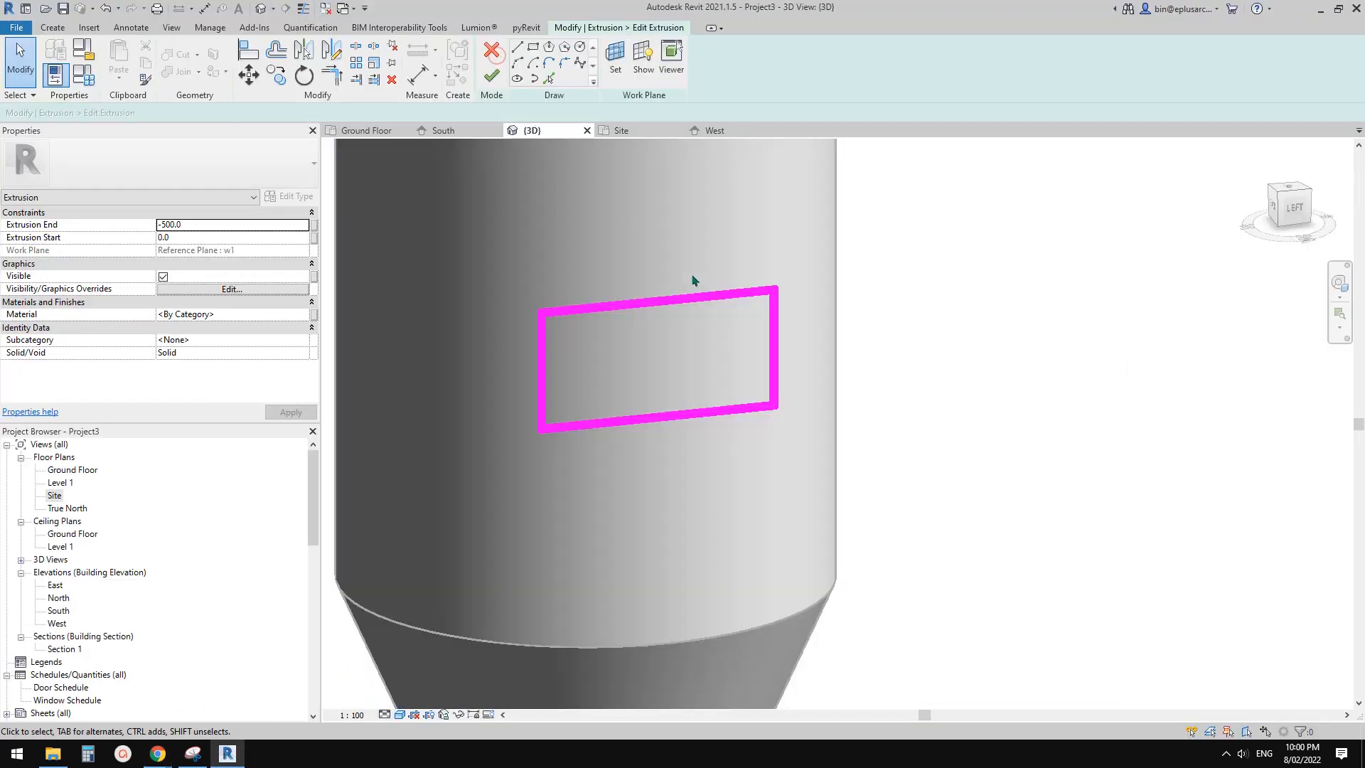
scroll(622, 312, up, 2)
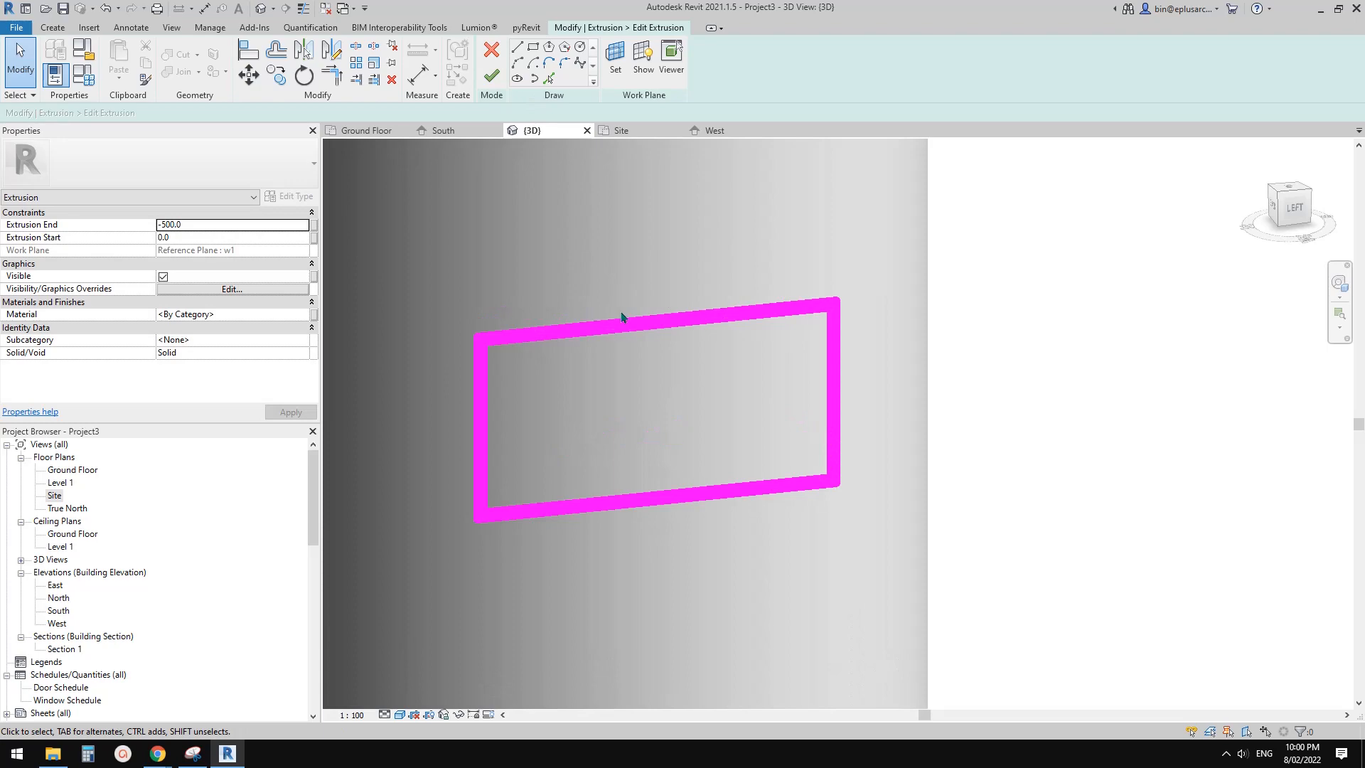
click(359, 716)
click(366, 601)
scroll(670, 381, up, 1)
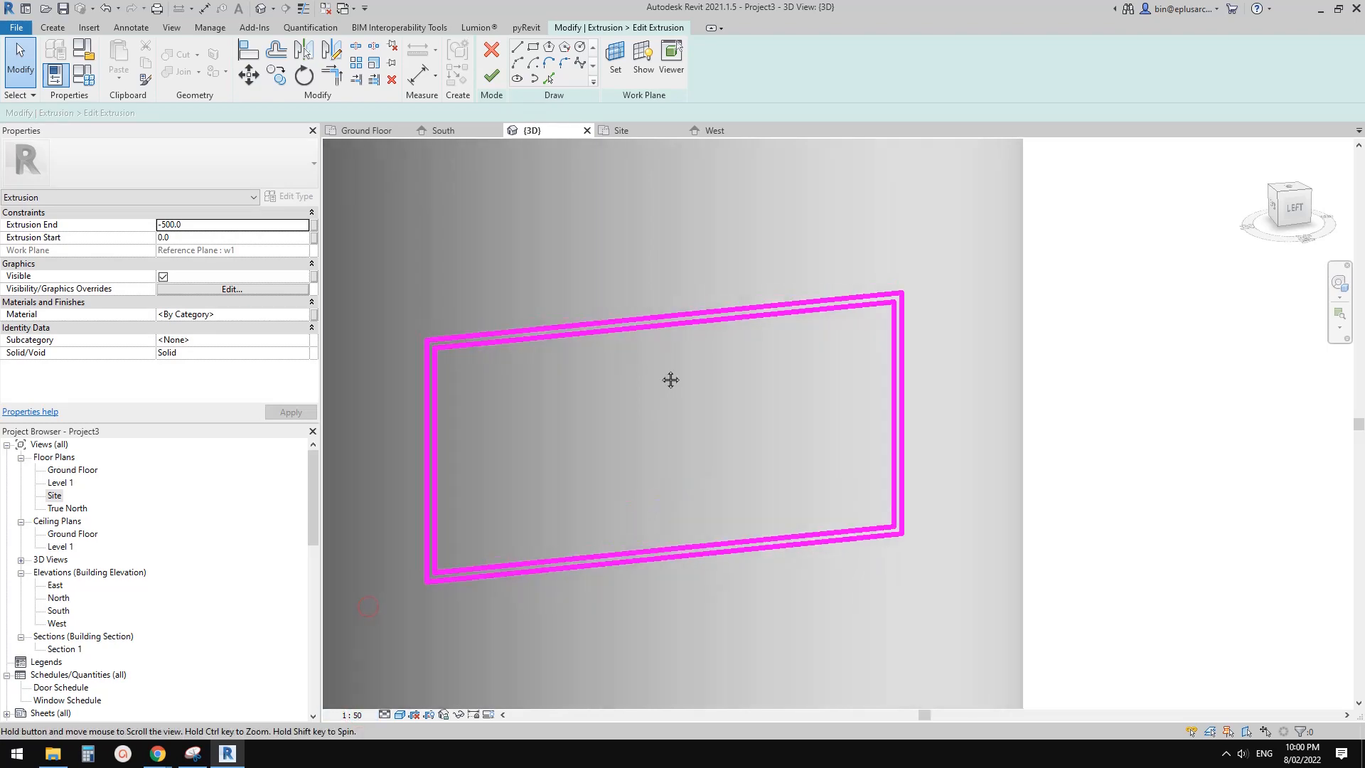
Draw a vertical centre line between the midpoints of the inner outline's upper and lower edges
click(516, 50)
click(663, 323)
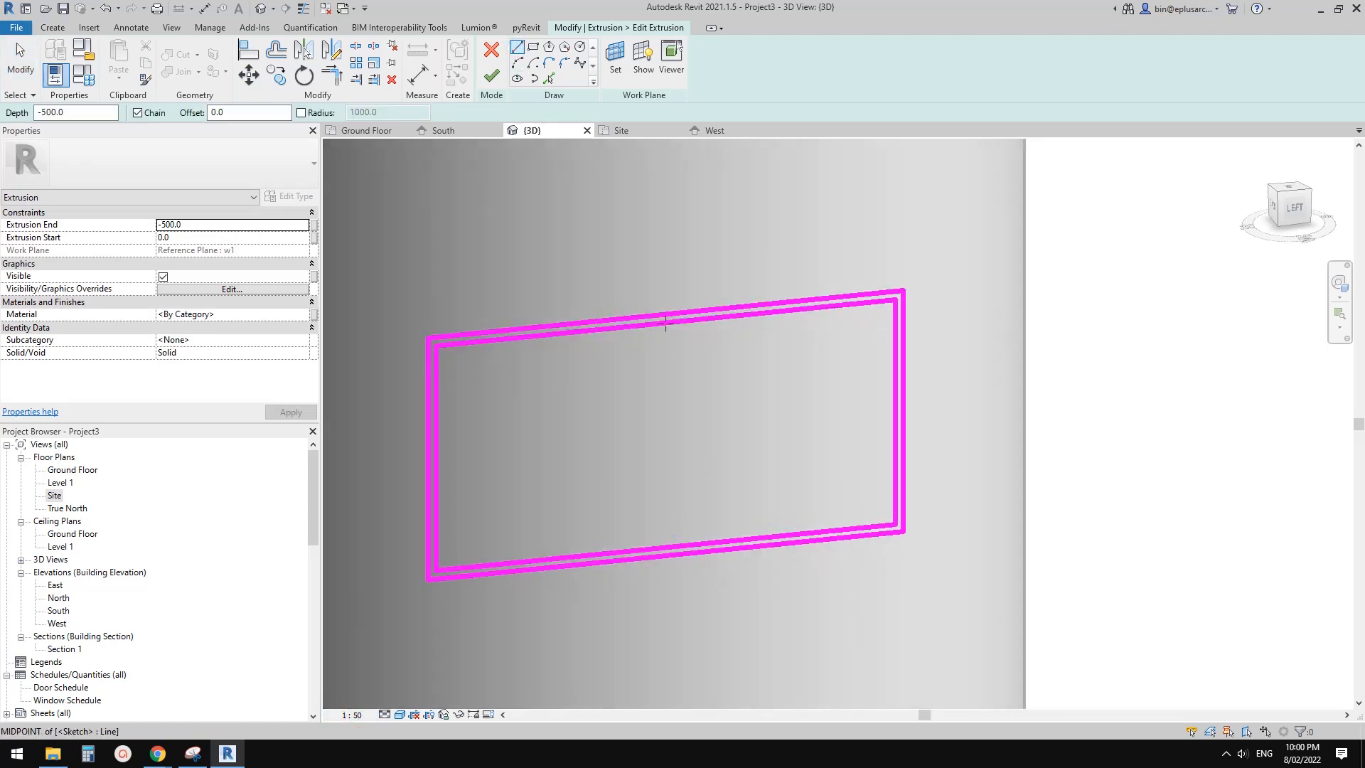
click(666, 545)
key(Escape)
key(Escape)
Copy the vertical centre line 10 to the left for one side of the mullion
click(666, 469)
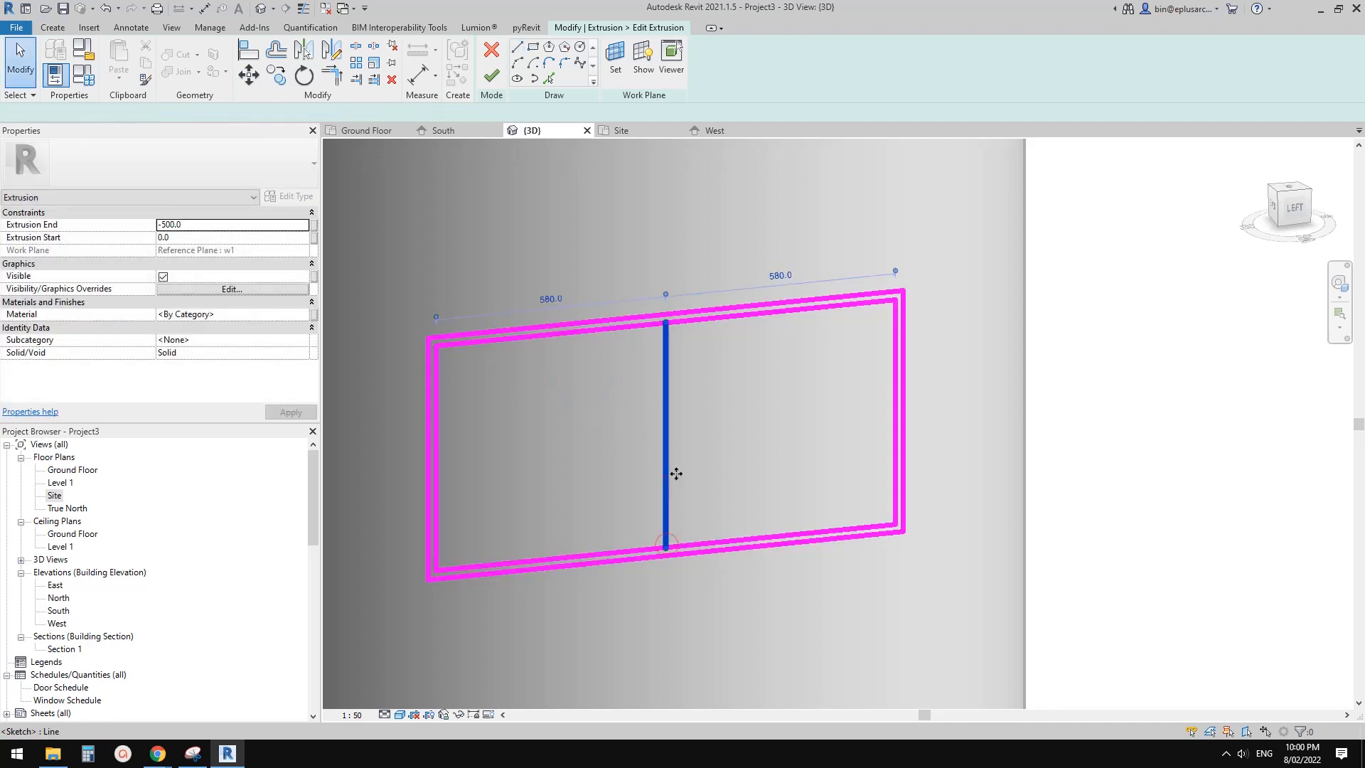
key(m)
key(v)
click(780, 407)
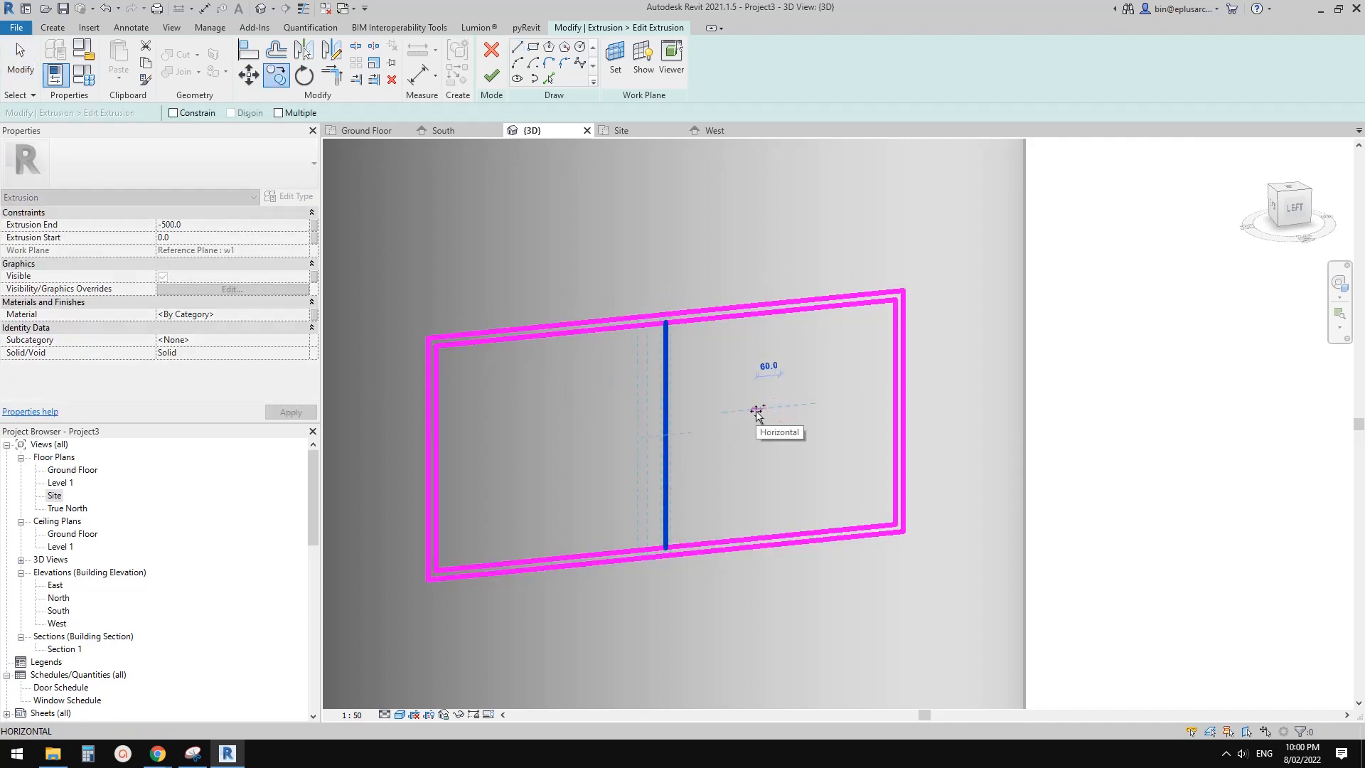
text(10)
key(Return)
key(Escape)
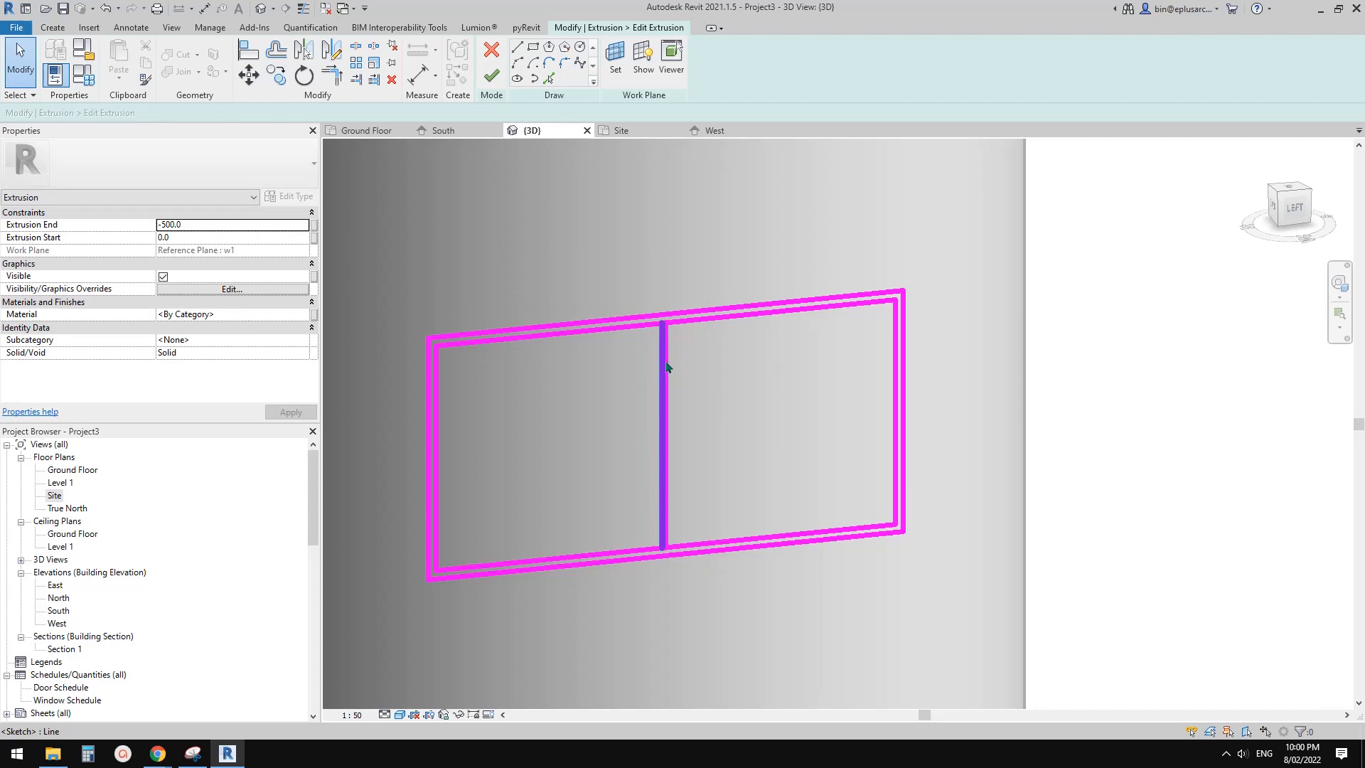
Copy the centre line 10 to the right for the mullion's other side and delete the original centre line
click(667, 367)
key(c)
key(o)
click(711, 384)
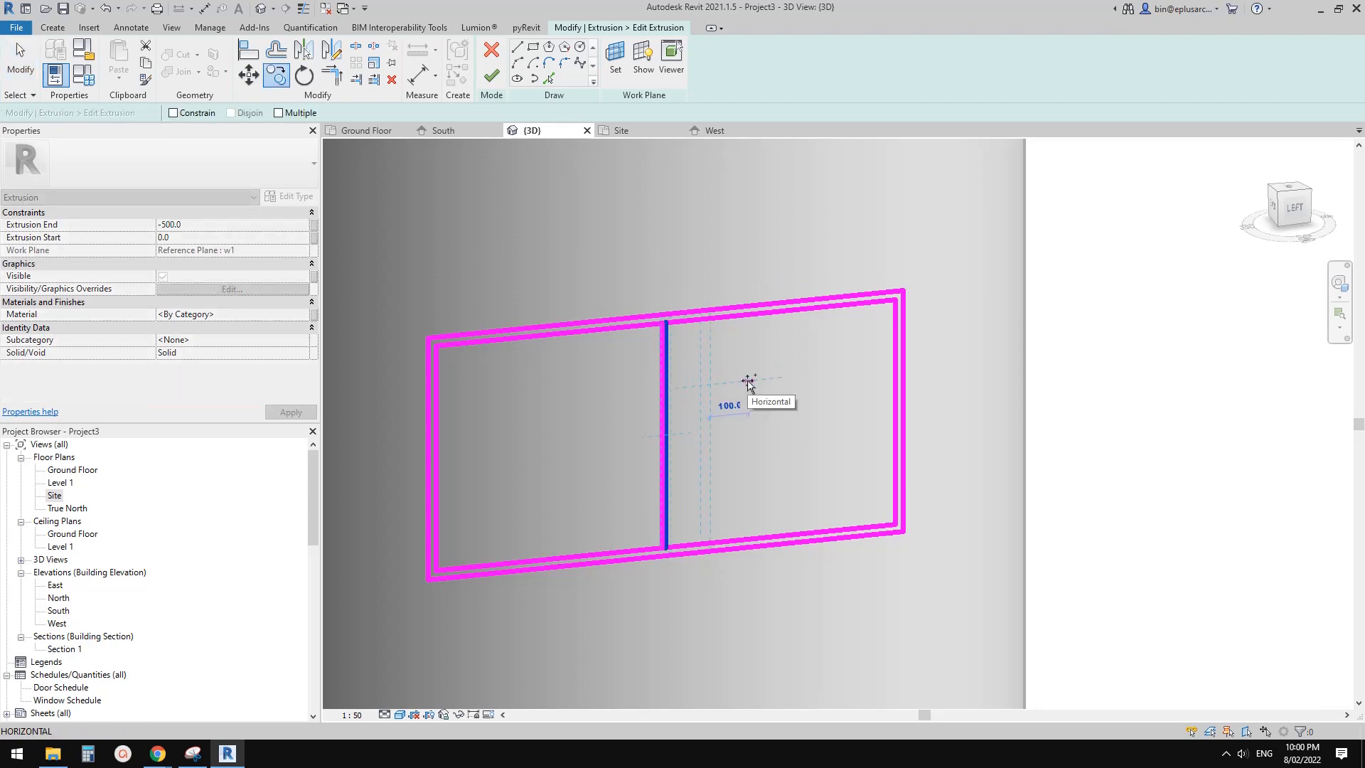
key(Escape)
key(Escape)
scroll(688, 334, up, 4)
click(627, 327)
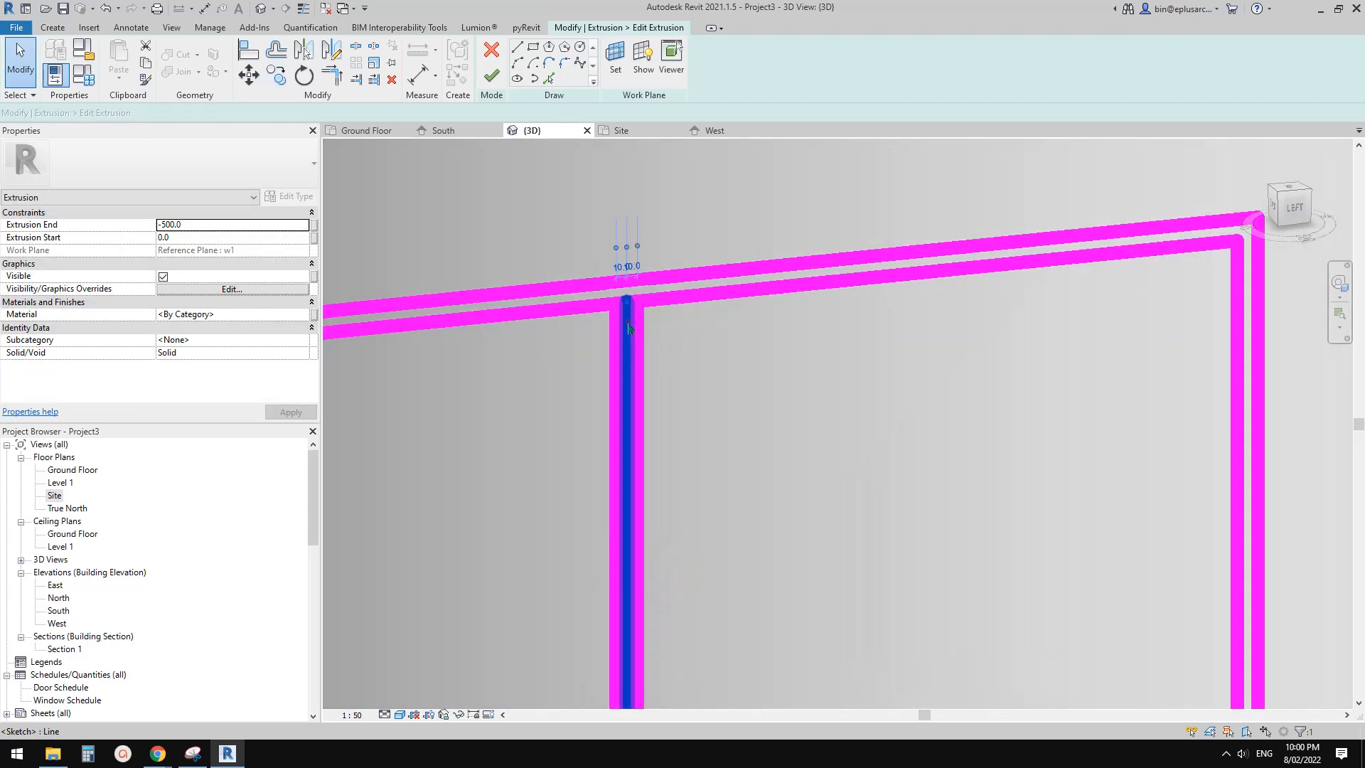
key(Delete)
Split the inner outline's upper edge between the two mullion lines and trim both halves to meet them at corners
key(t)
key(r)
middle_drag(635, 323, 633, 314)
key(s)
key(l)
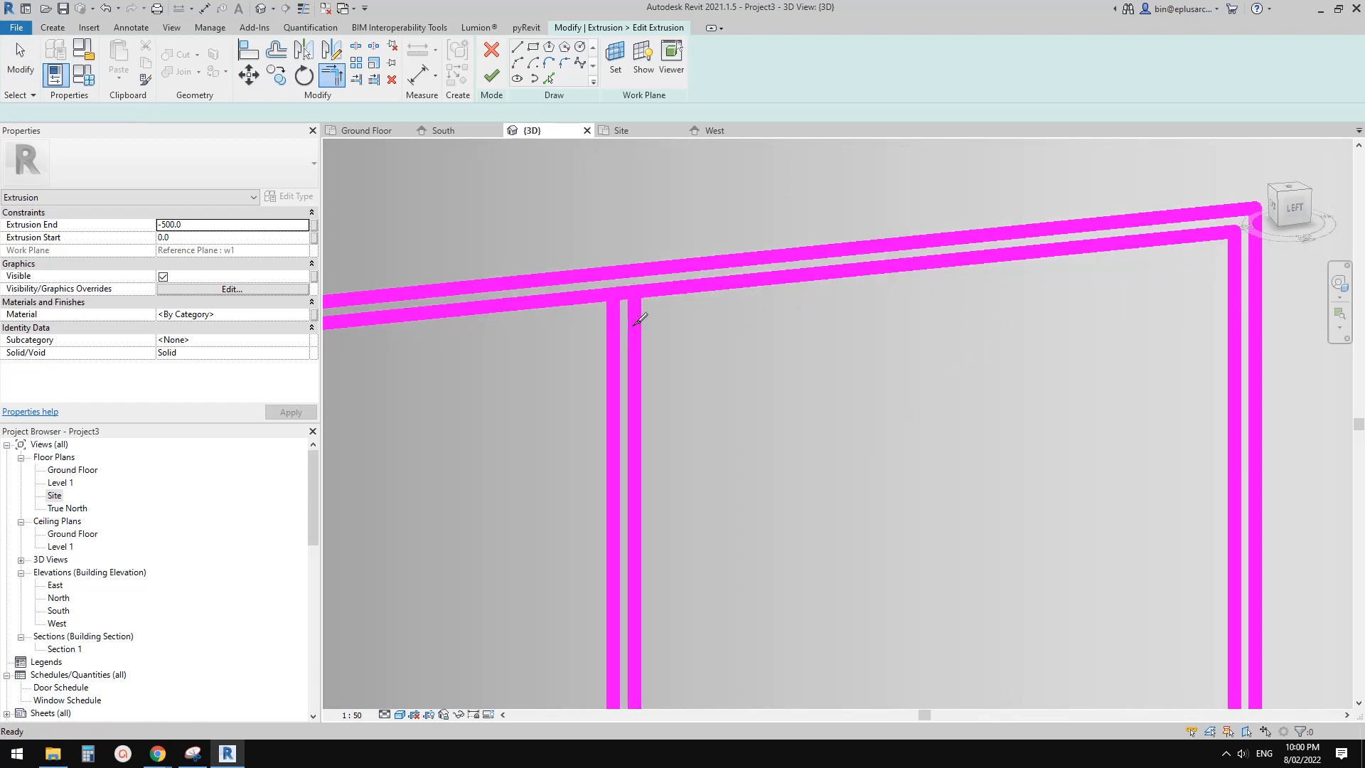
scroll(624, 290, up, 1)
click(624, 289)
key(t)
key(r)
click(638, 316)
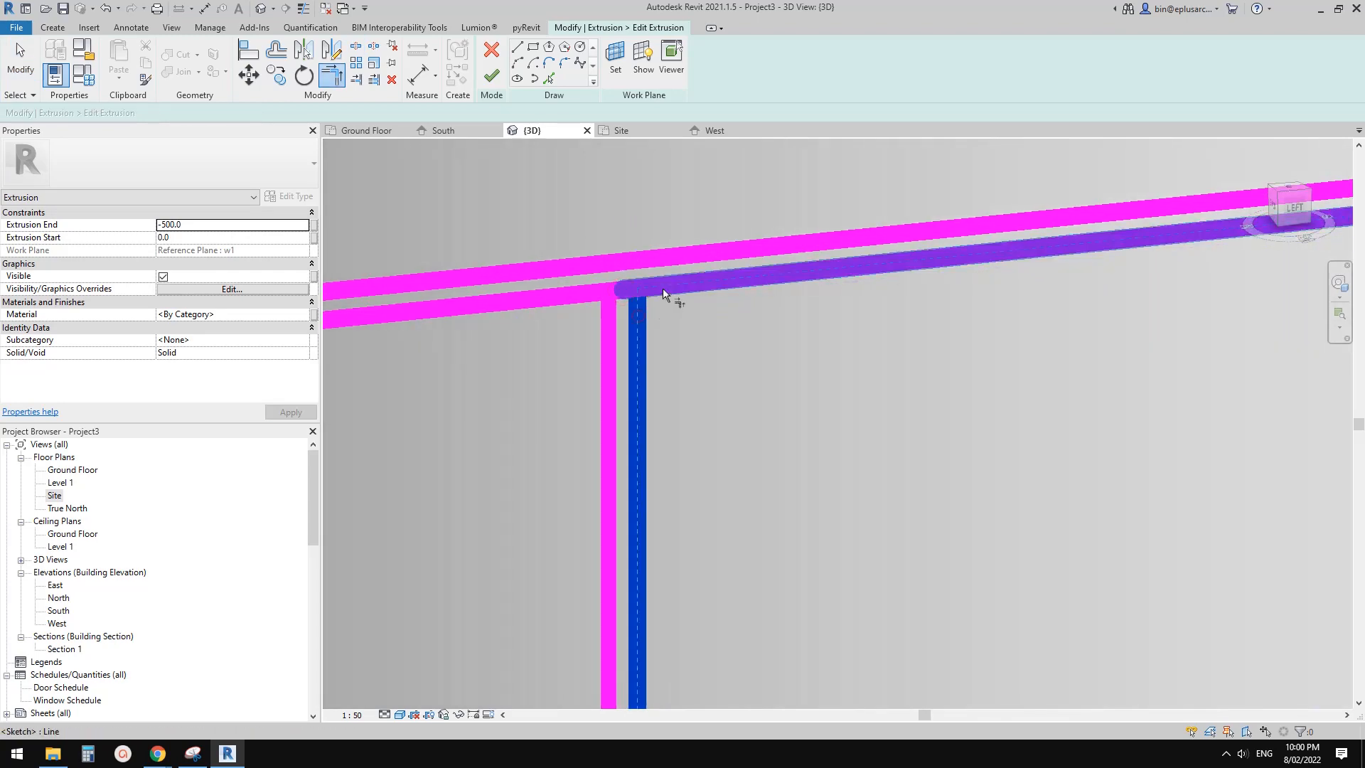
click(663, 288)
click(592, 296)
click(606, 317)
Split the inner outline's lower edge between the mullion lines and trim each half to its mullion side
scroll(607, 317, down, 2)
middle_drag(664, 481, 689, 298)
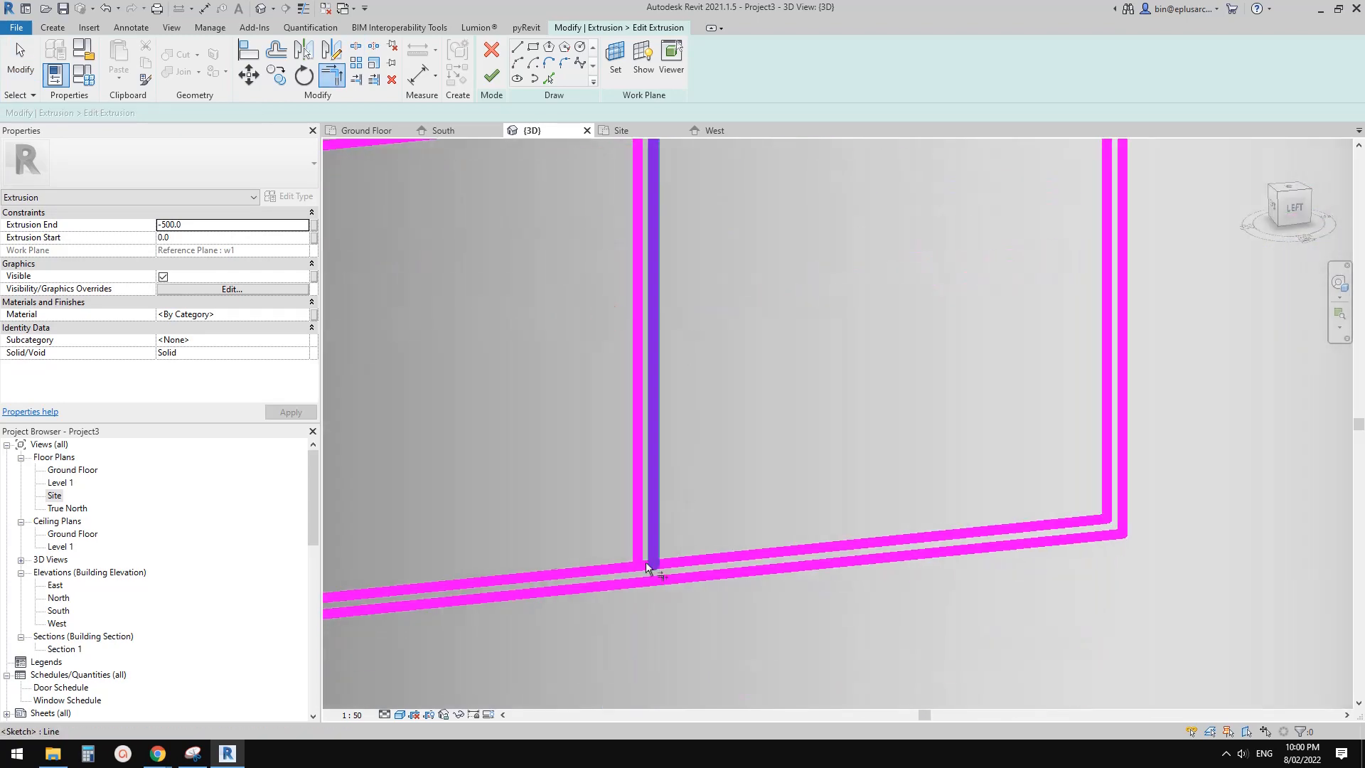
key(s)
key(l)
scroll(639, 564, up, 2)
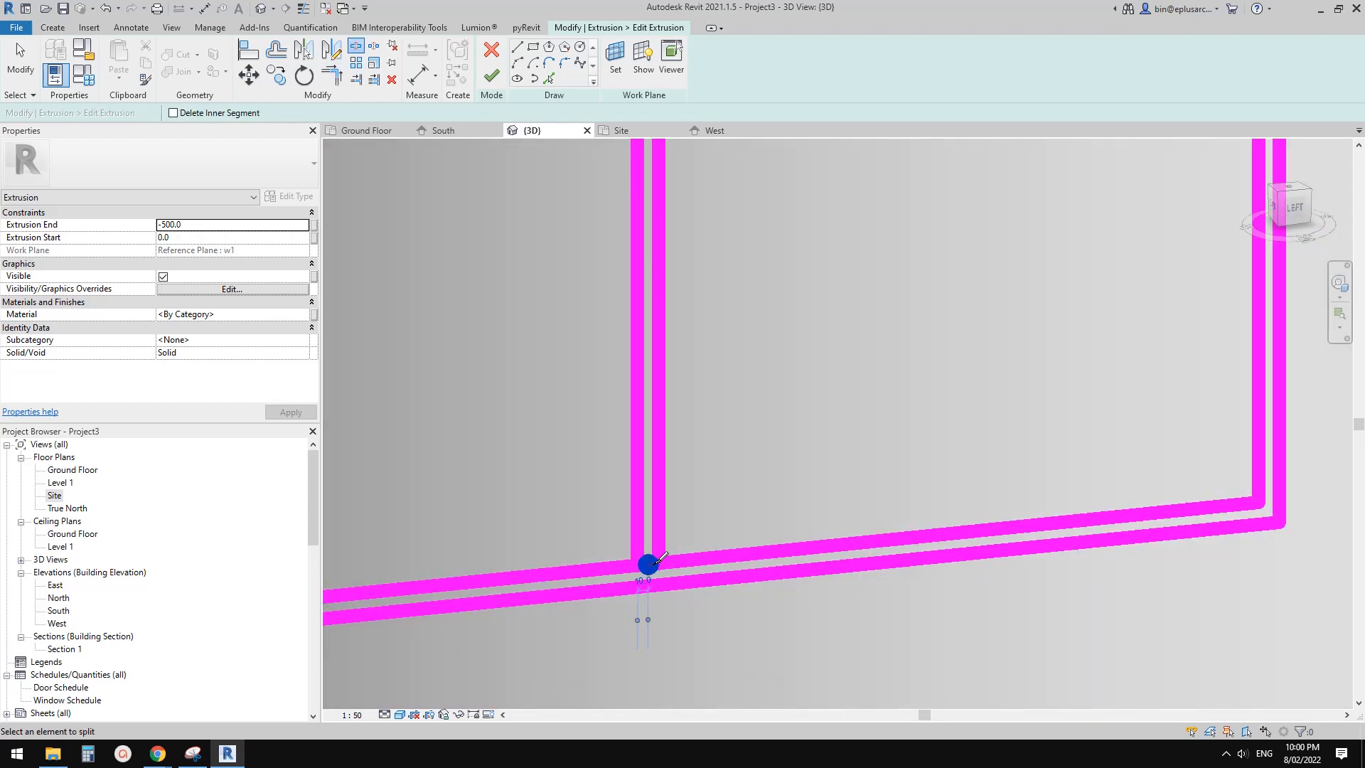
click(651, 565)
key(t)
key(r)
click(658, 541)
click(679, 557)
click(636, 543)
click(624, 565)
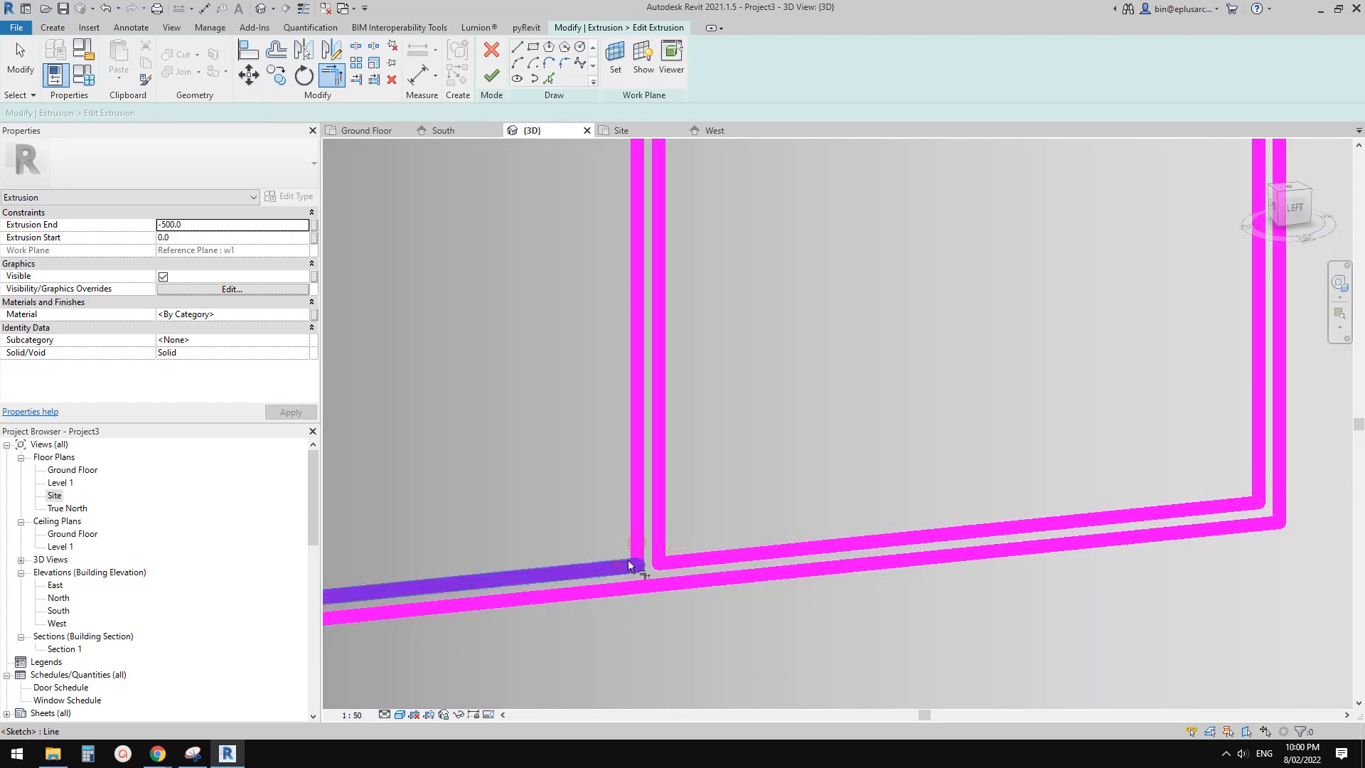
Finish the window frame's edited sketch and inspect the frame with its mullion against the silo shell
scroll(628, 565, down, 5)
key(Escape)
click(491, 75)
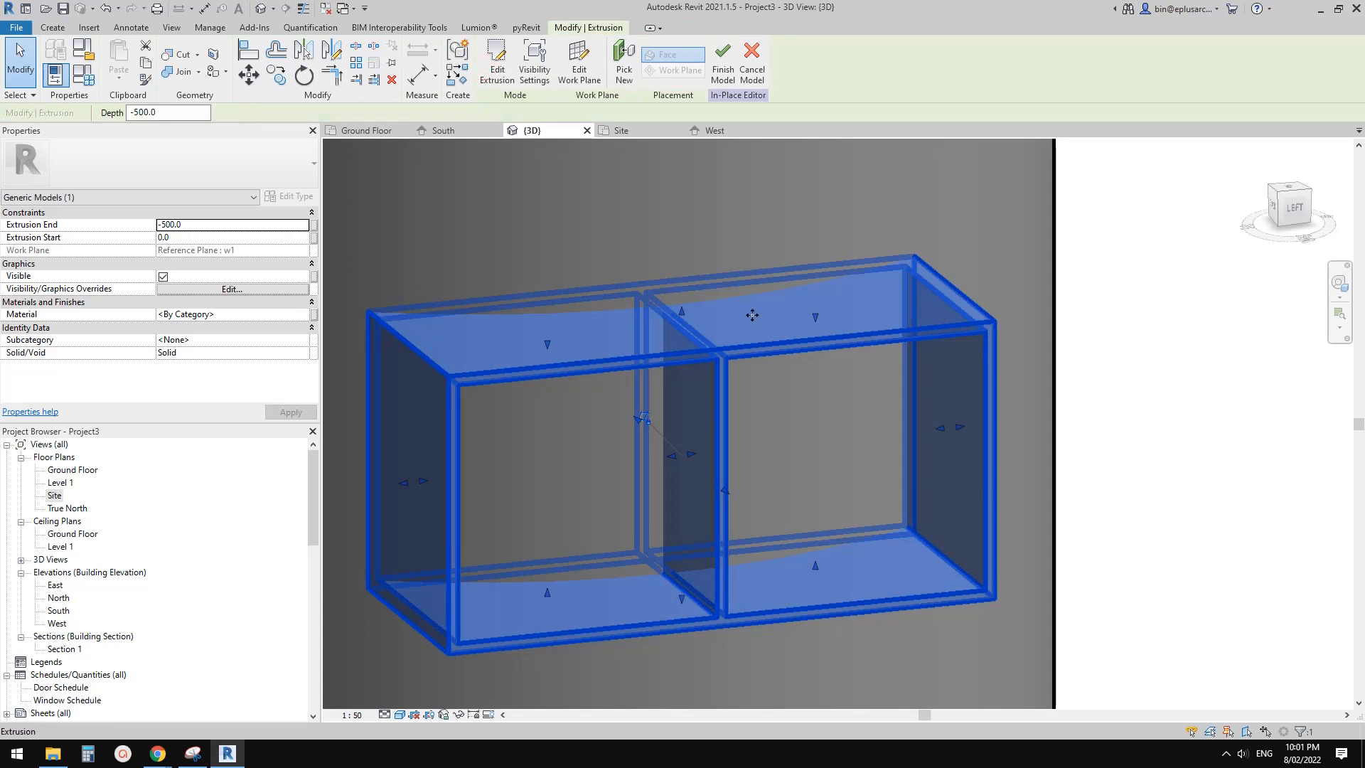
key(Escape)
scroll(705, 369, down, 2)
shift+middle_drag(705, 369, 672, 377)
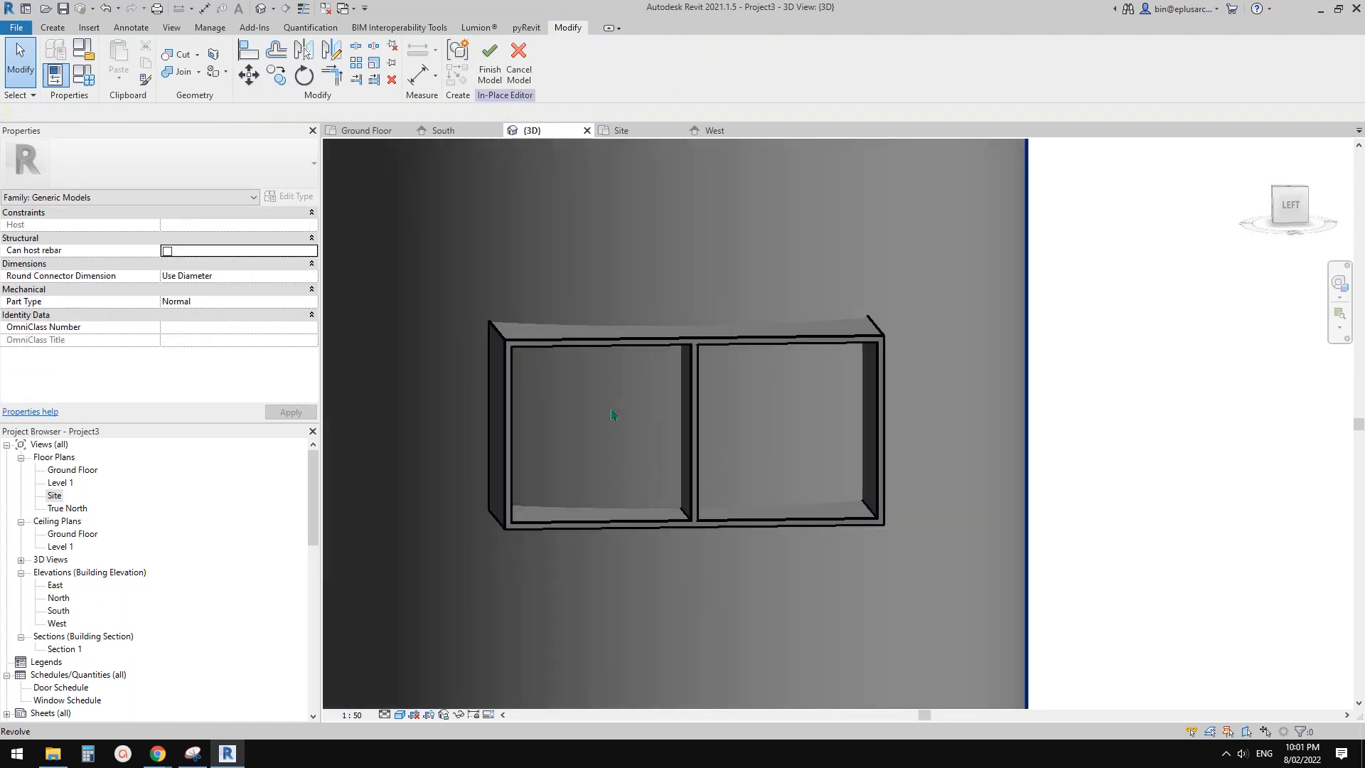
scroll(616, 416, down, 2)
click(611, 405)
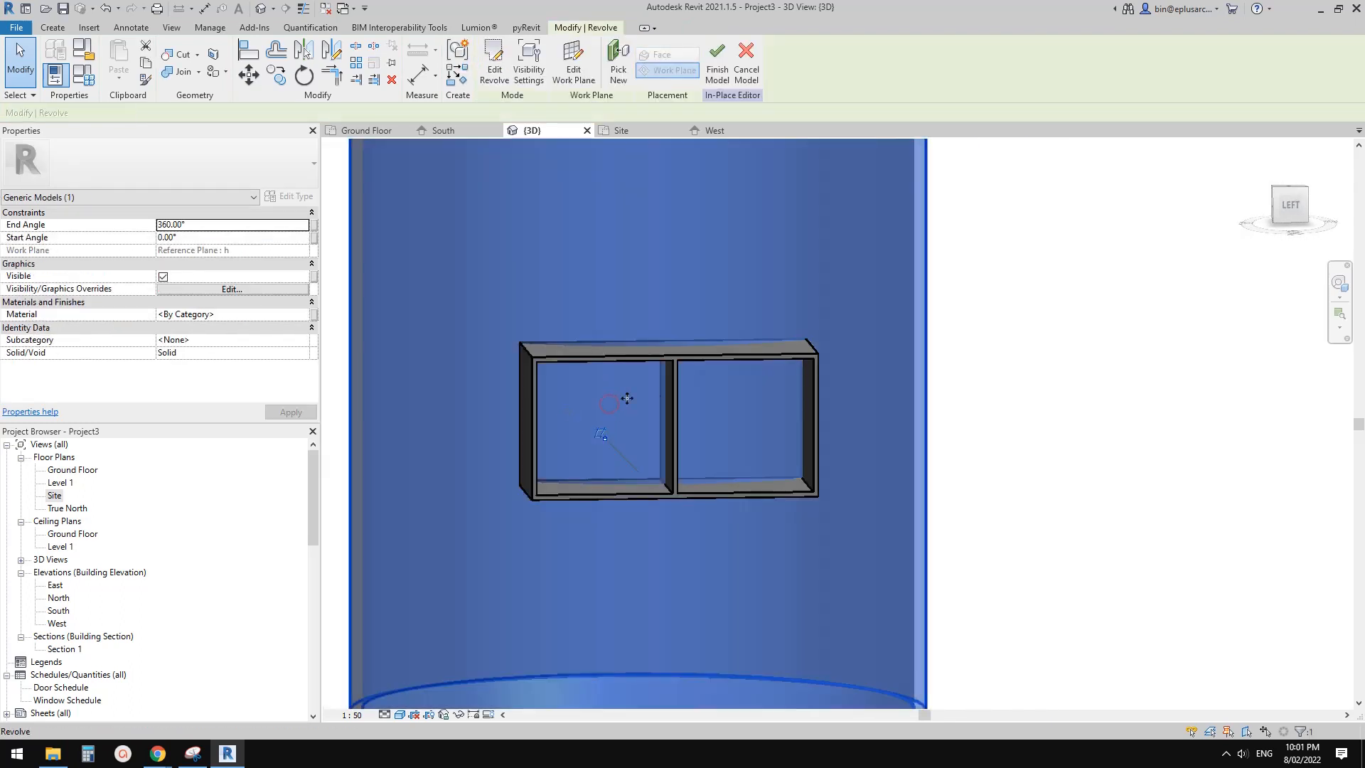
shift+middle_drag(622, 396, 701, 423)
key(Escape)
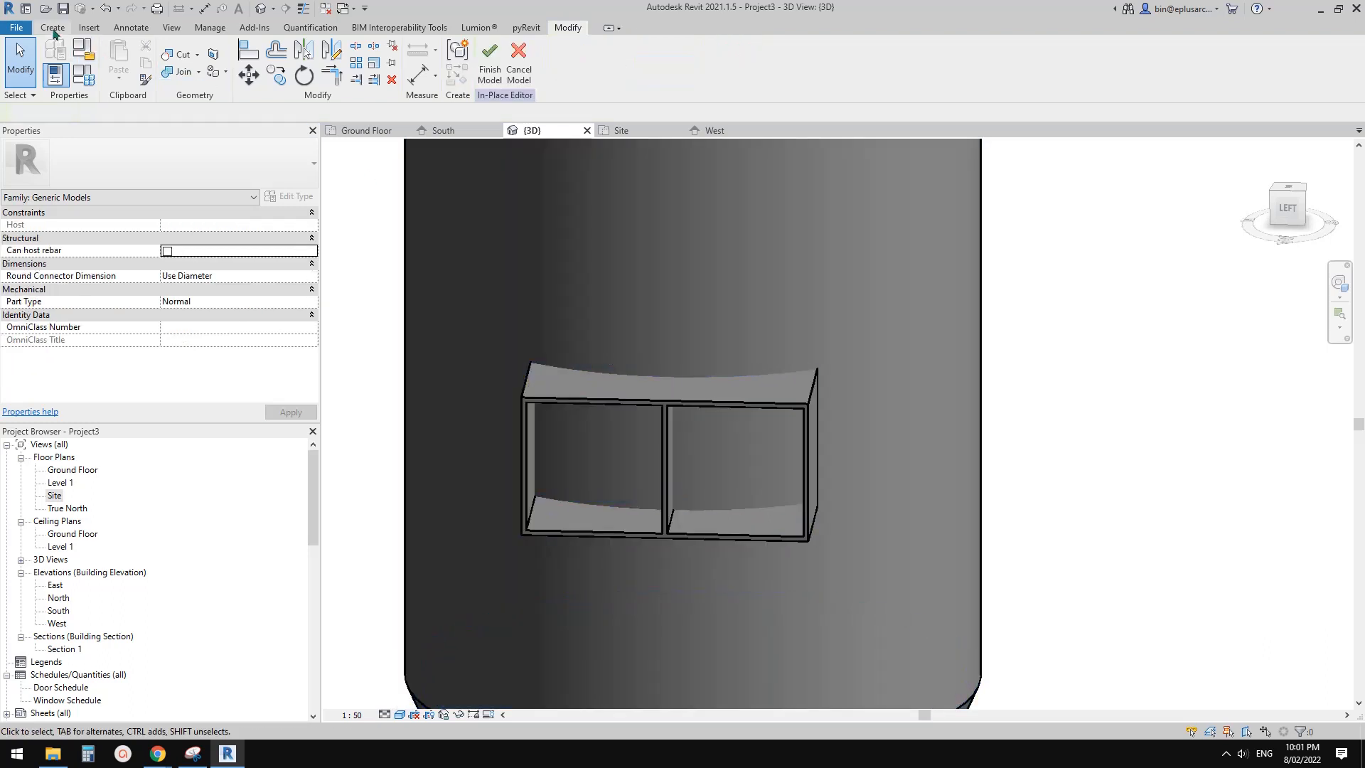
Start a void extrusion and set its work plane to Reference Plane : w1
click(52, 27)
click(276, 61)
click(302, 92)
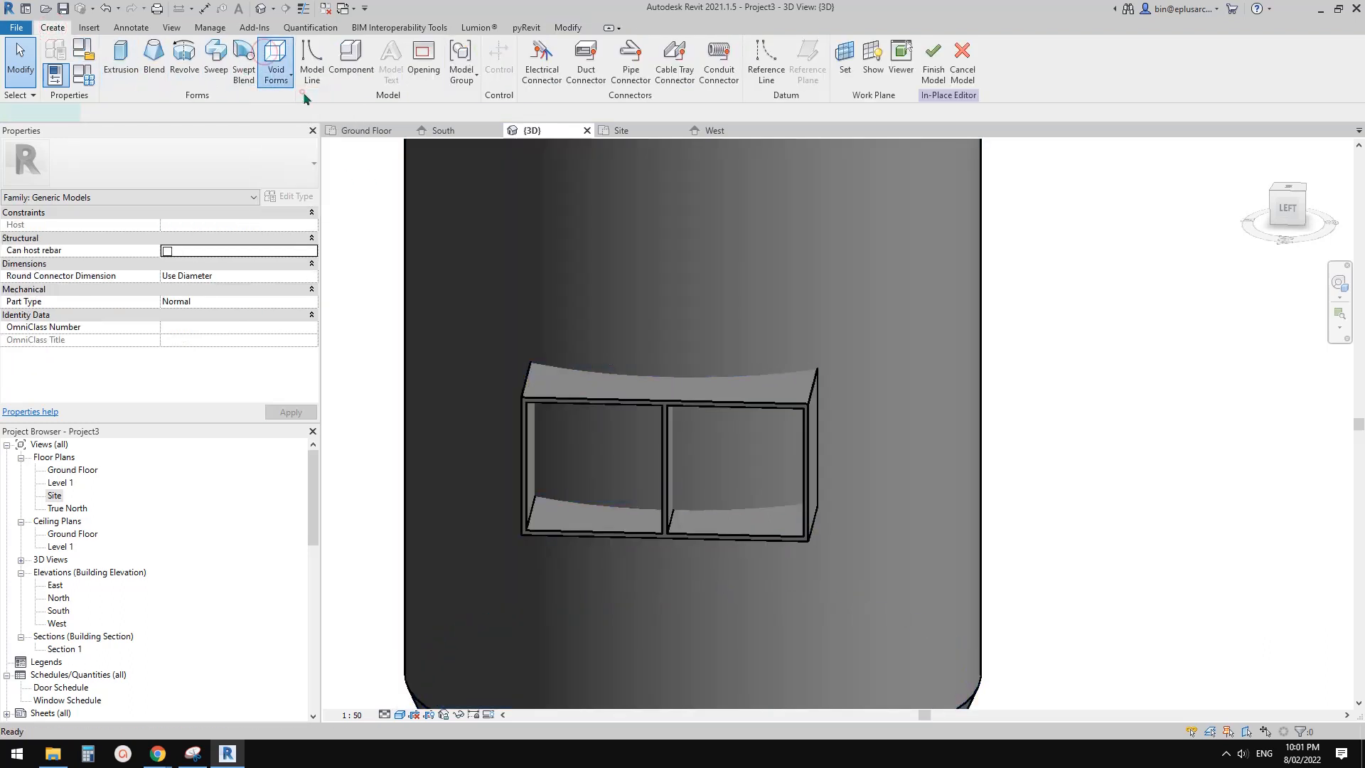
shift+middle_drag(633, 231, 675, 232)
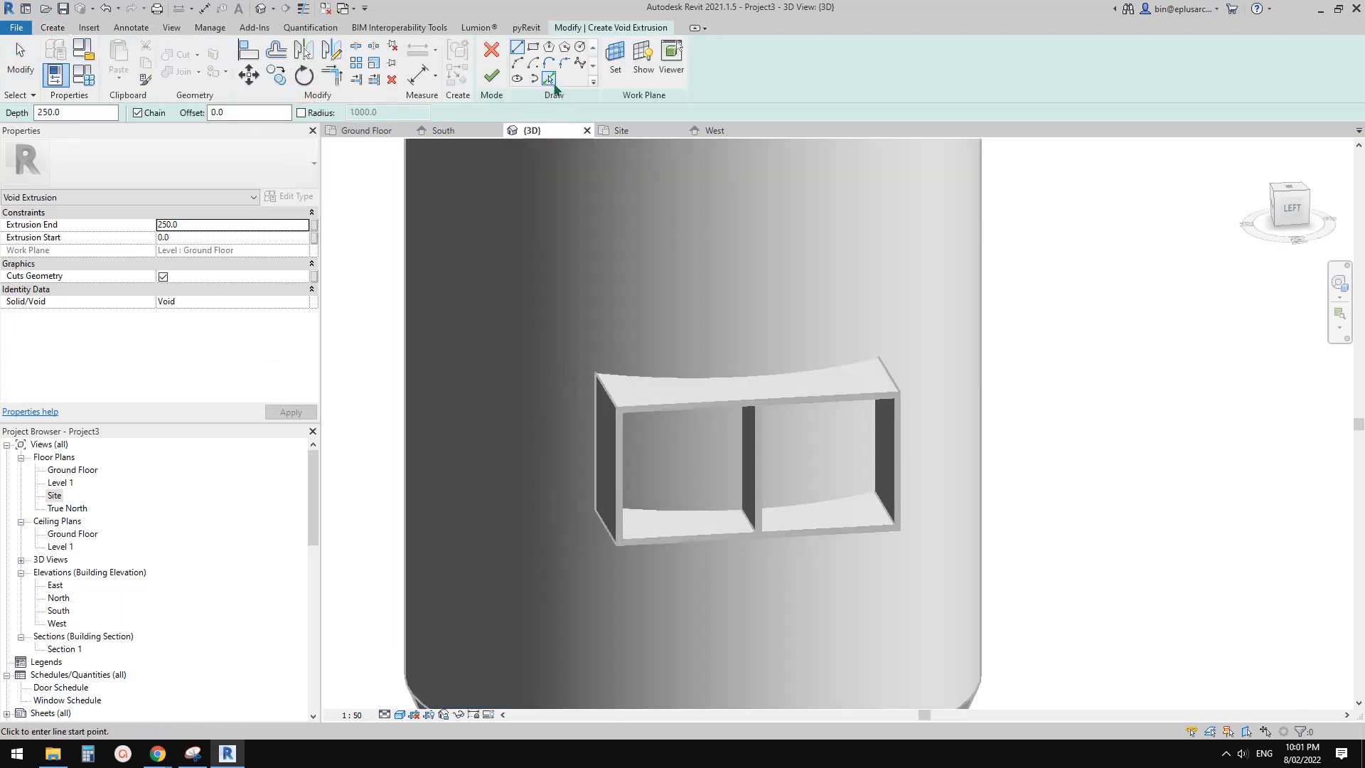
click(552, 81)
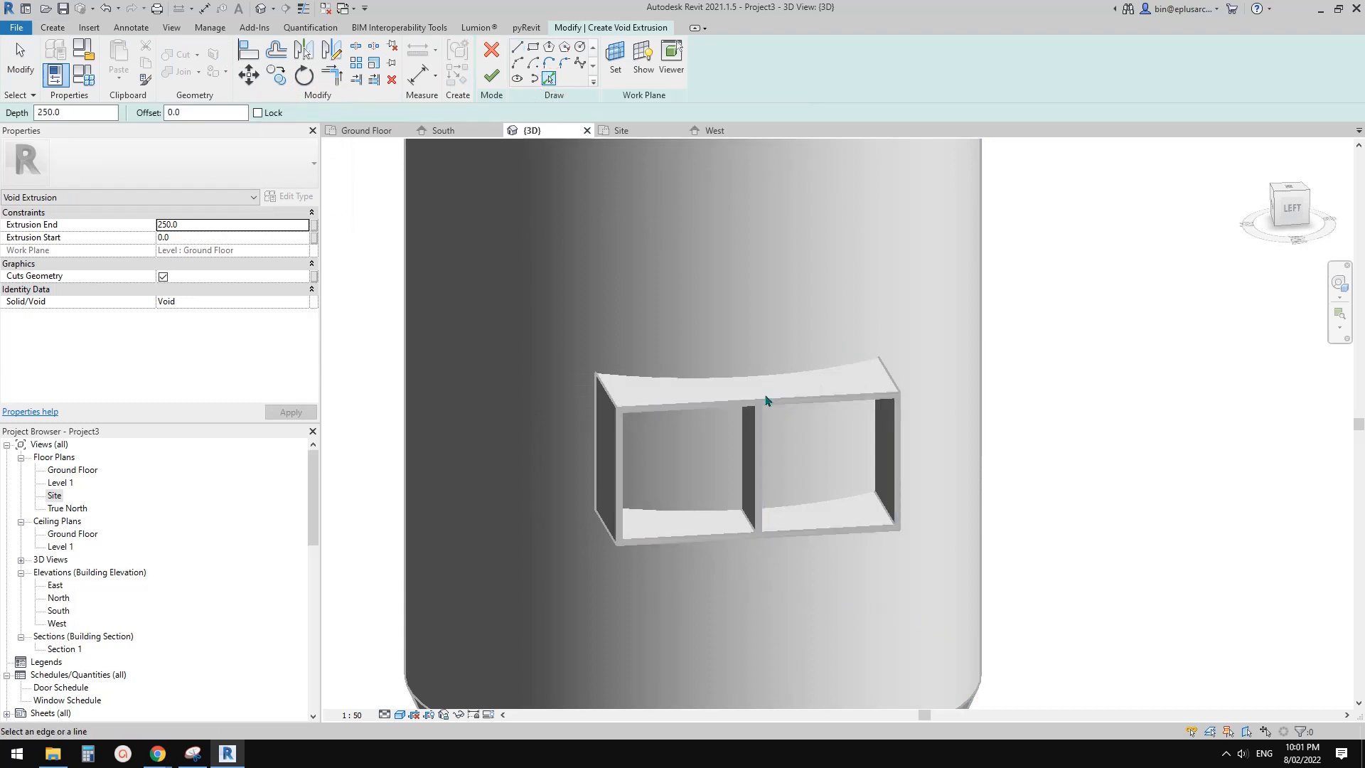
middle_drag(737, 384, 640, 350)
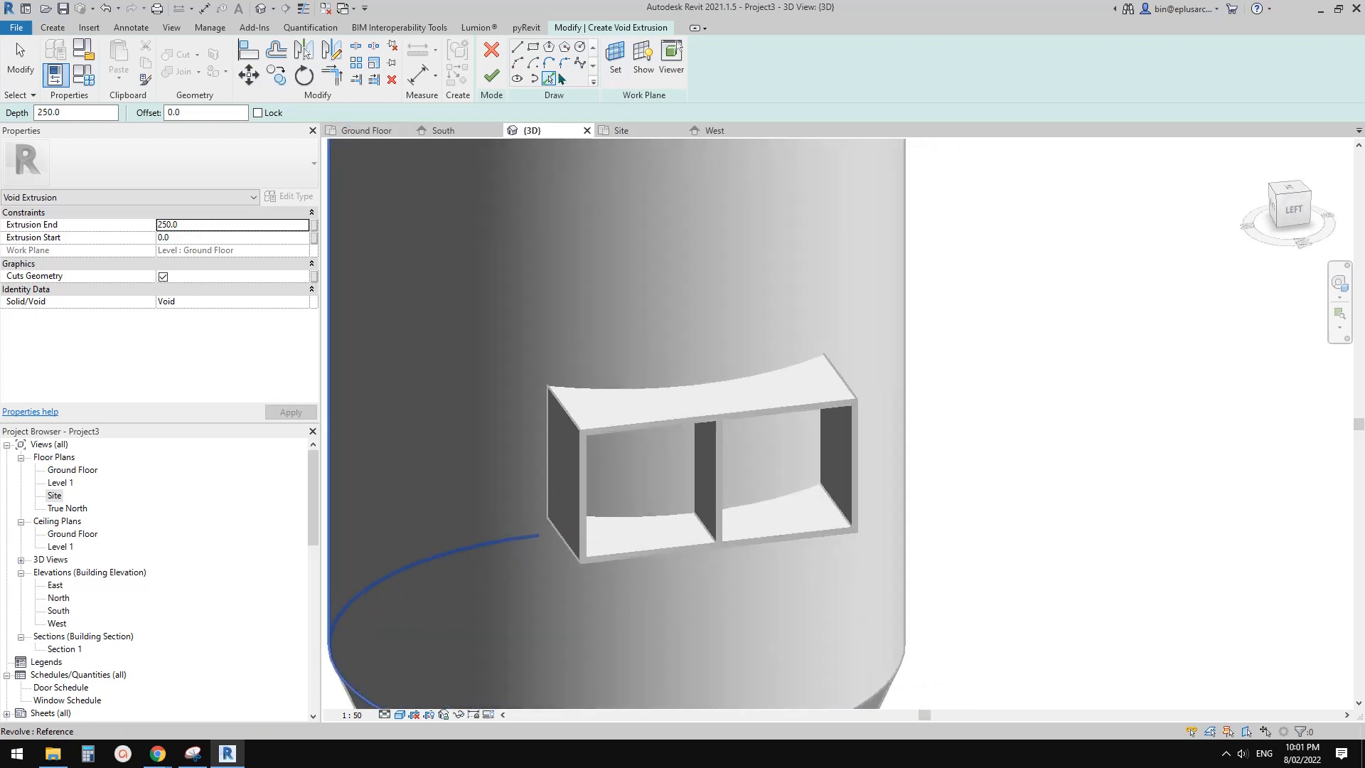
click(620, 80)
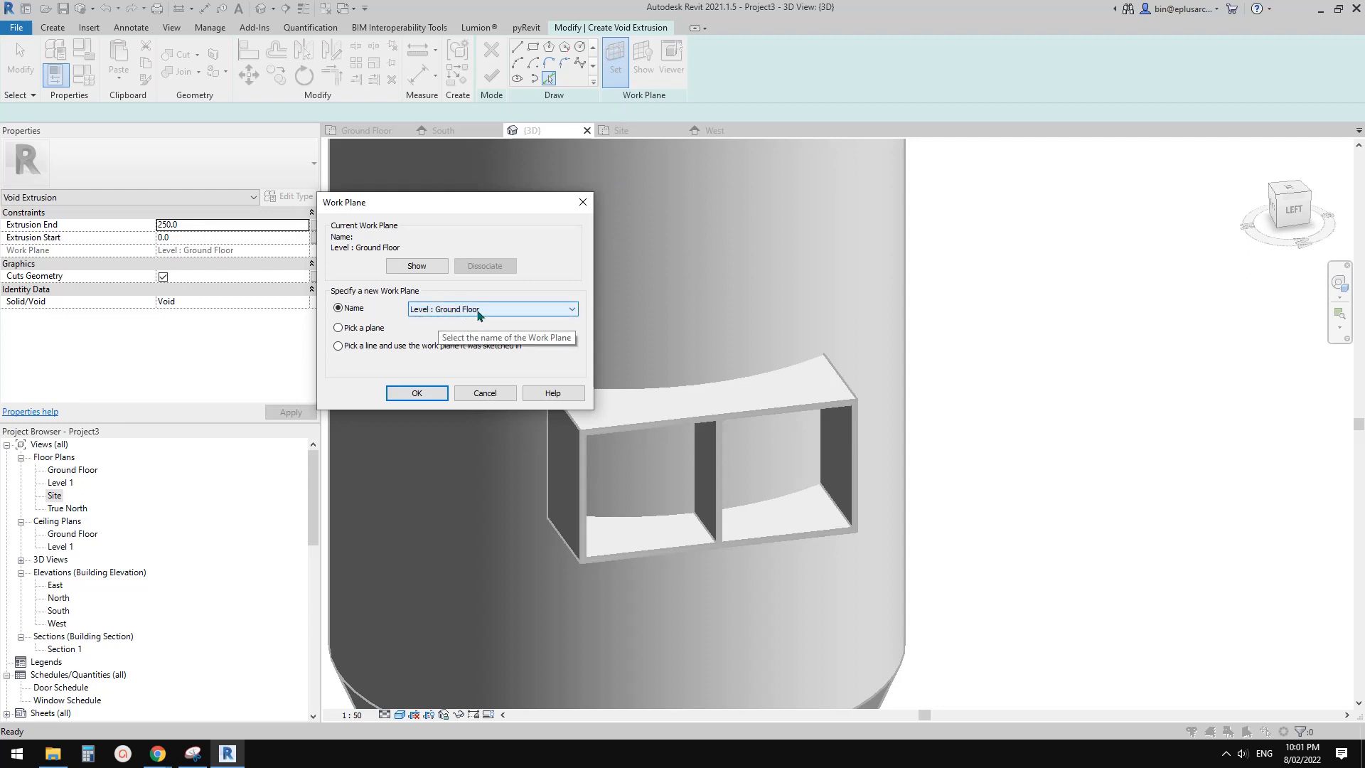
click(530, 309)
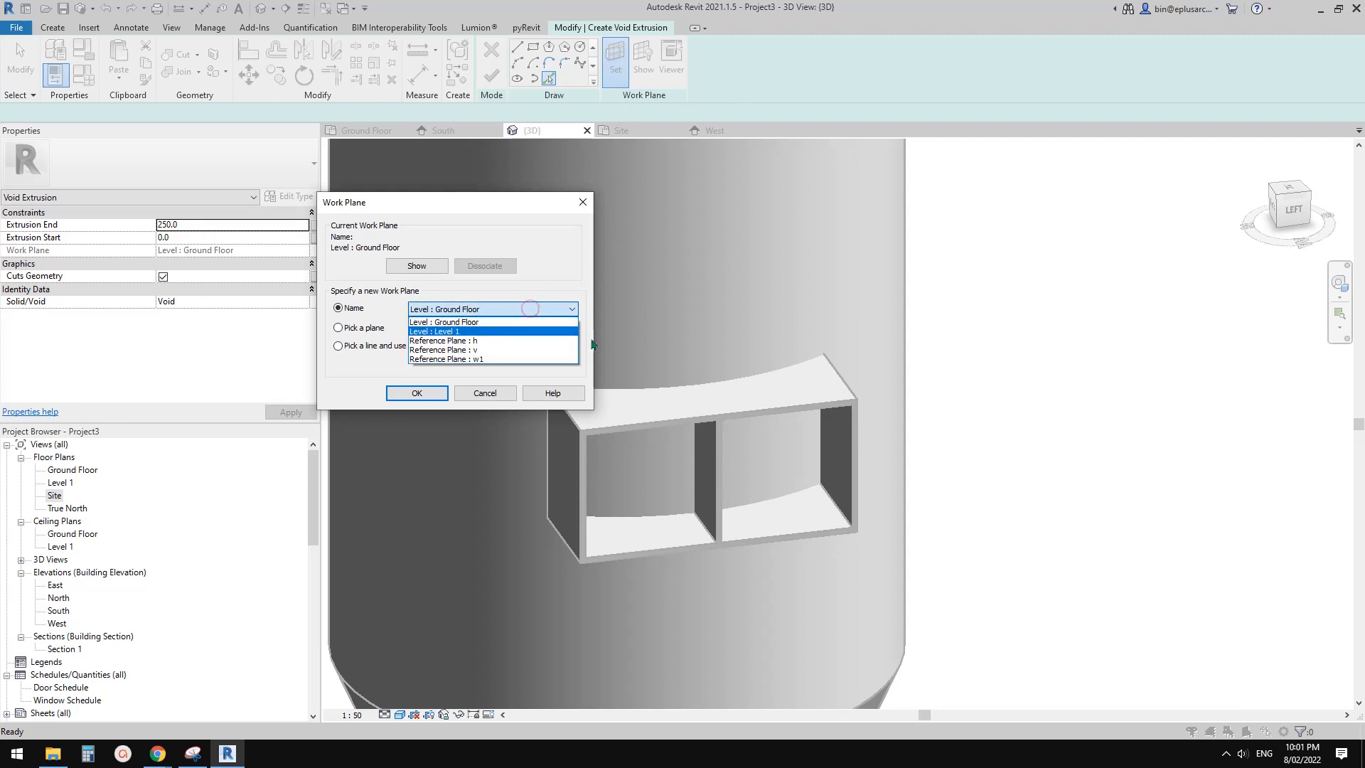
click(474, 360)
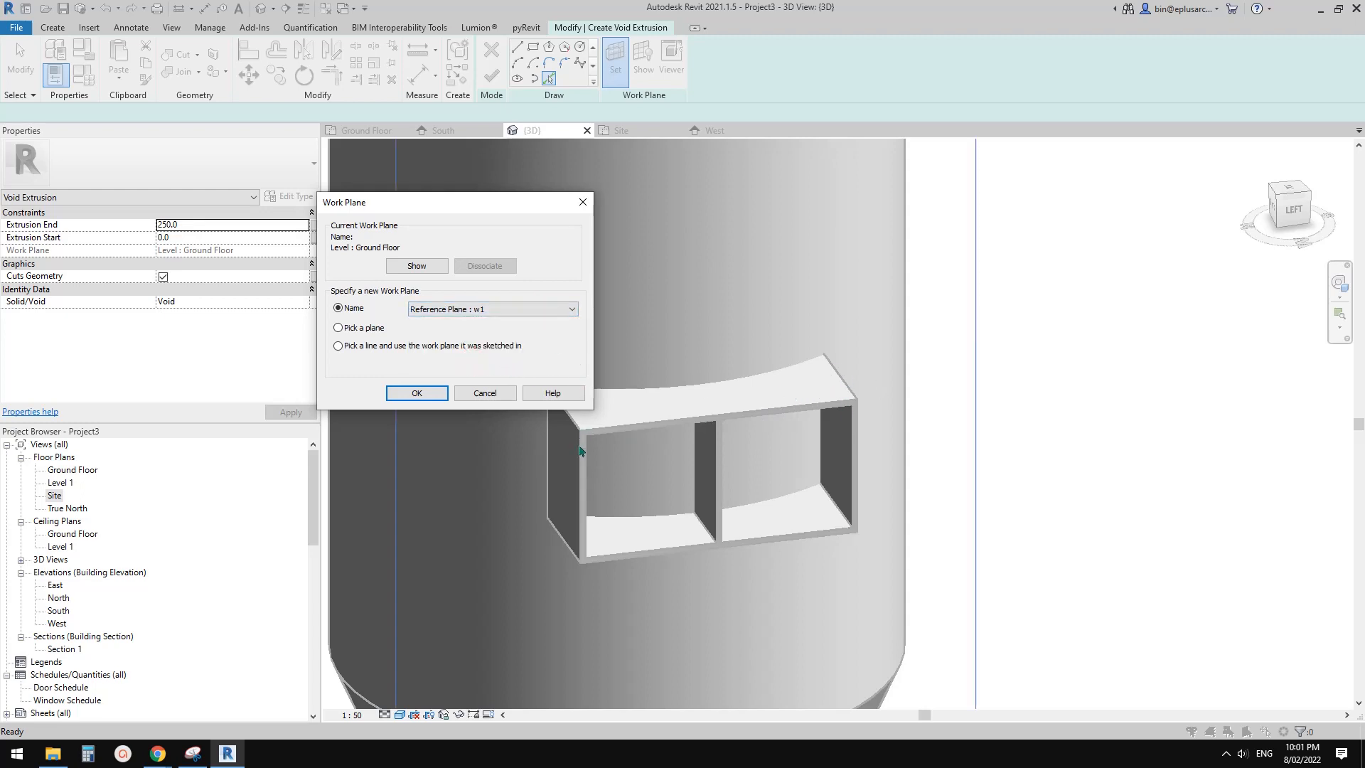
click(415, 393)
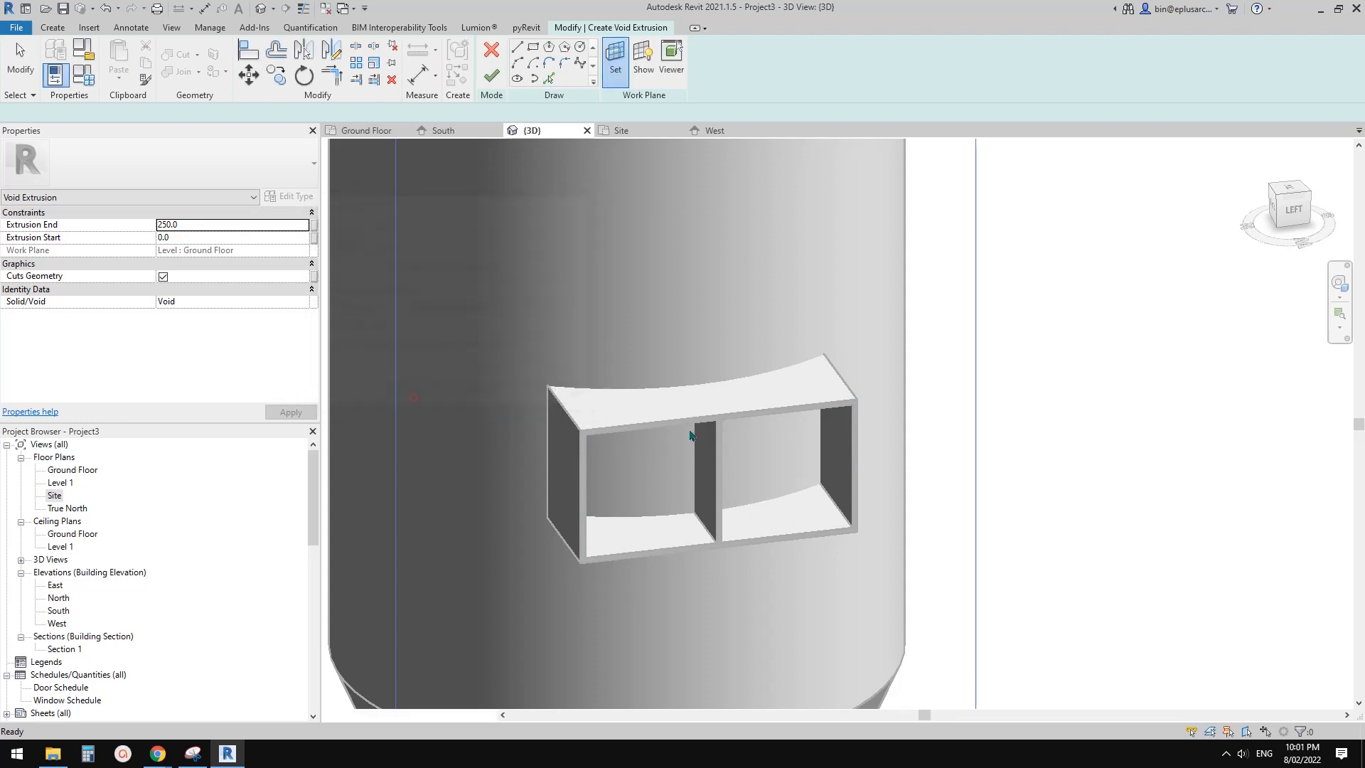
Outline the void by picking the window frame's outer rear edges and finish the void extrusion's sketch
click(551, 79)
click(804, 369)
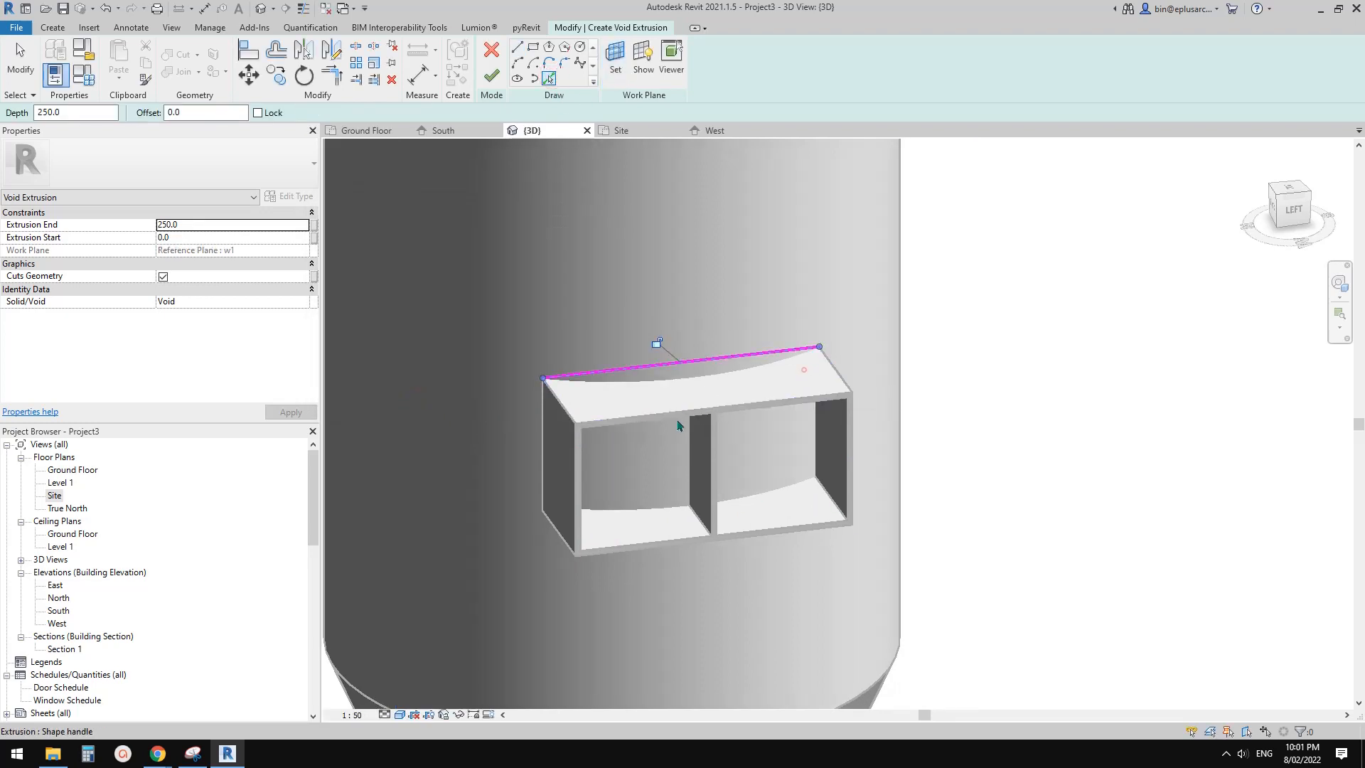
click(554, 448)
mouse_move(753, 506)
shift+middle_down()
mouse_move(749, 433)
mouse_move(709, 533)
mouse_move(701, 523)
mouse_move(794, 556)
shift+middle_up()
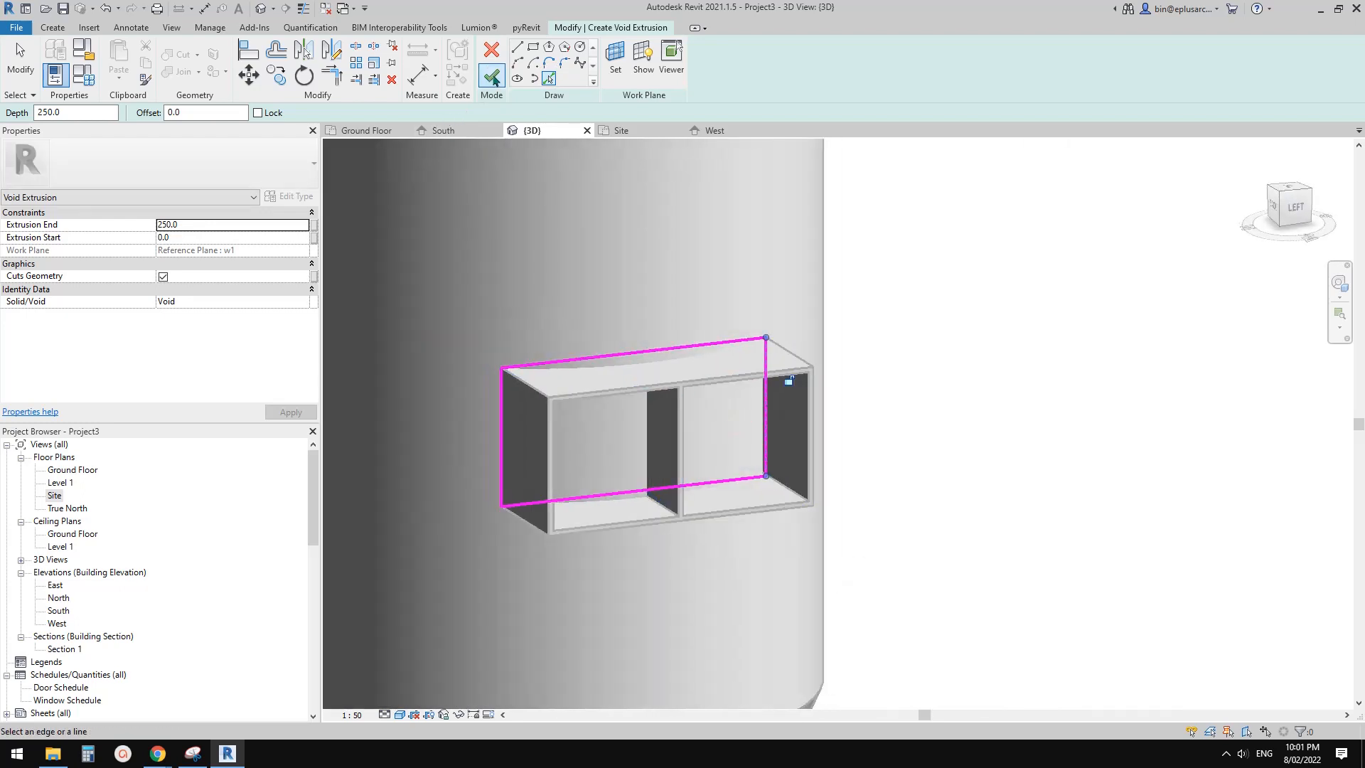
click(492, 77)
Stretch the void's depth outward through the silo's curved wall to cut the window opening
scroll(735, 334, down, 1)
shift+middle_drag(736, 355, 764, 426)
scroll(675, 419, up, 1)
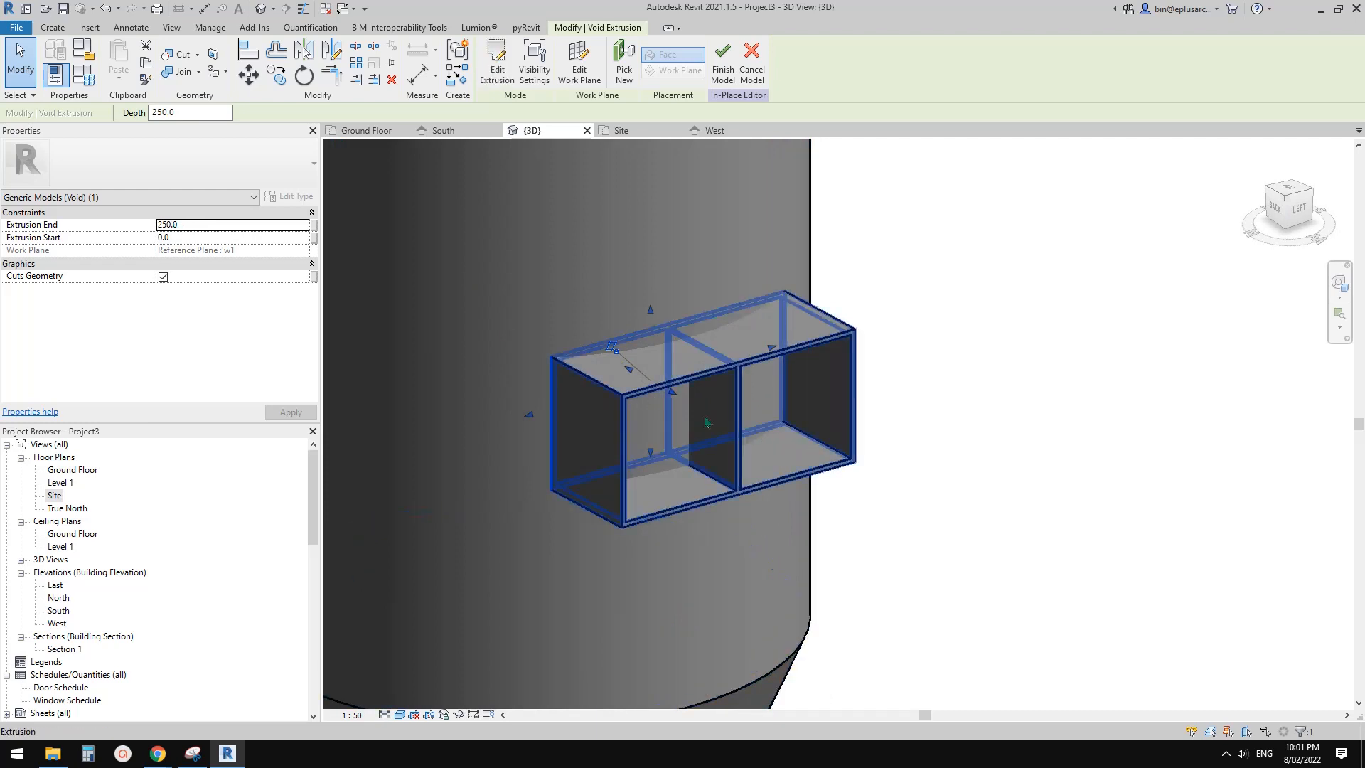
drag(672, 392, 700, 419)
click(825, 512)
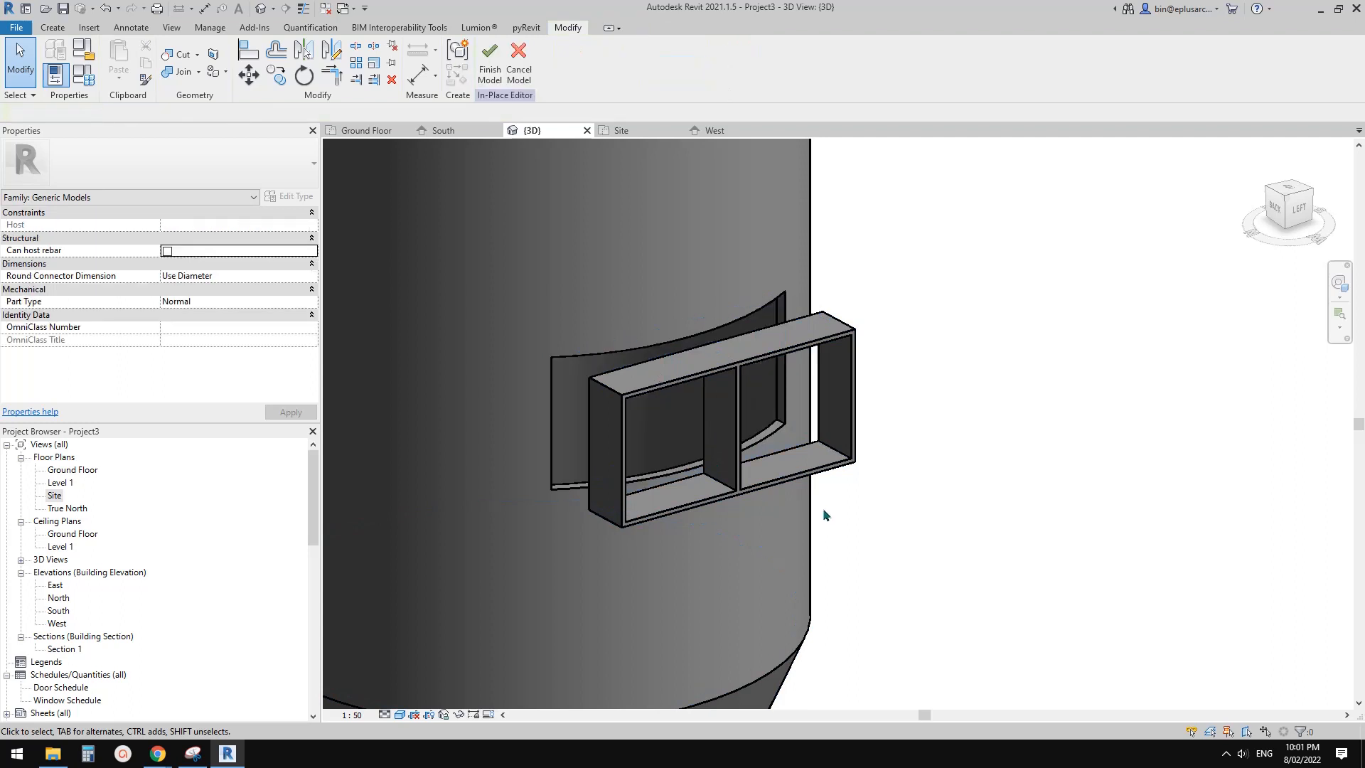
scroll(825, 512, down, 1)
shift+middle_drag(825, 511, 844, 539)
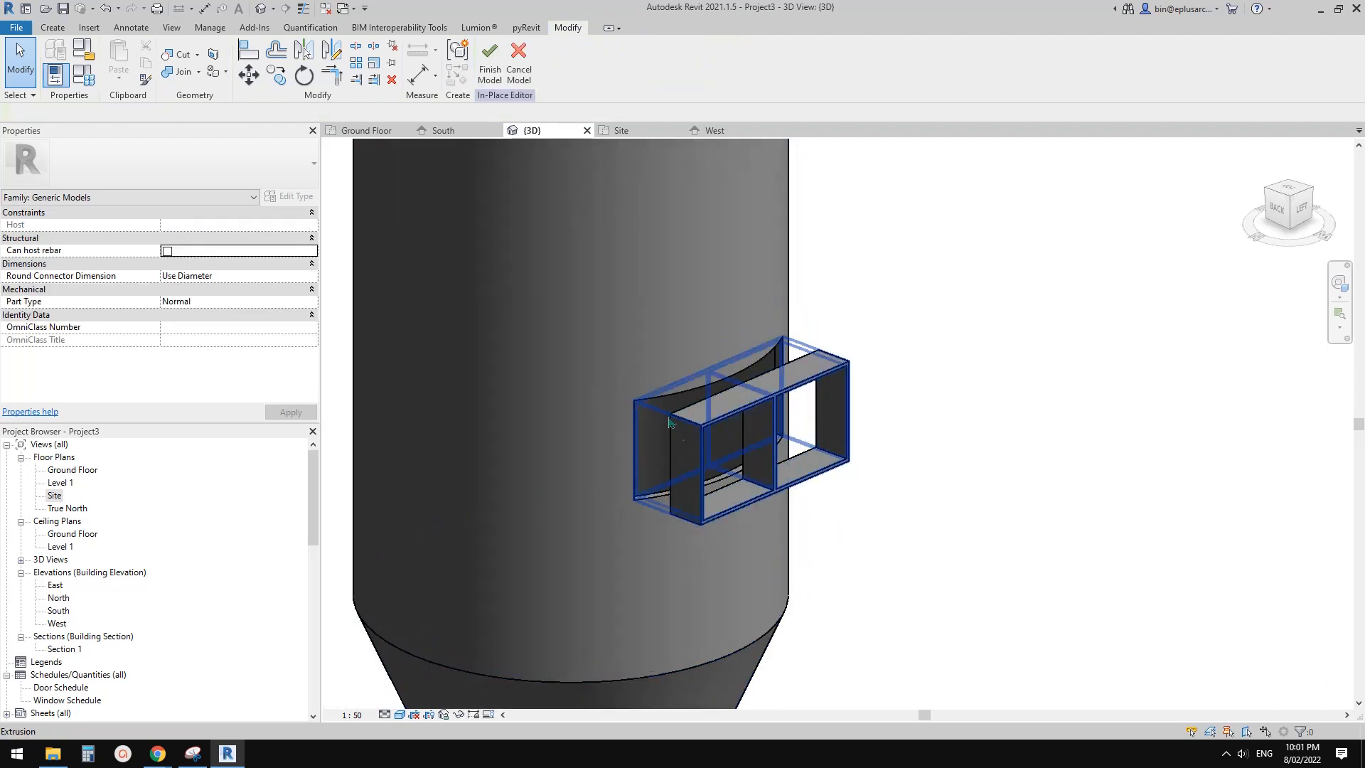
shift+middle_drag(682, 460, 515, 428)
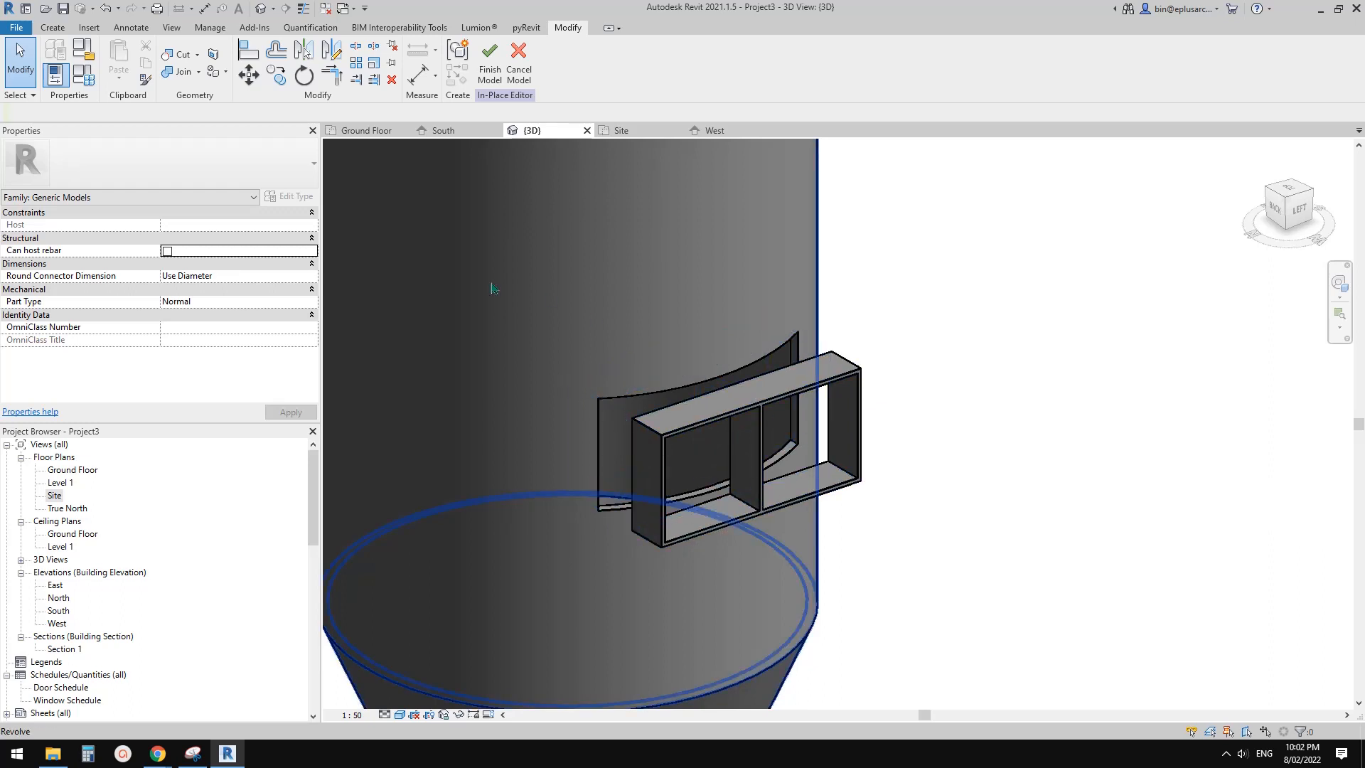
Uncut the void from the window frame so that it cuts only the silo wall
click(199, 56)
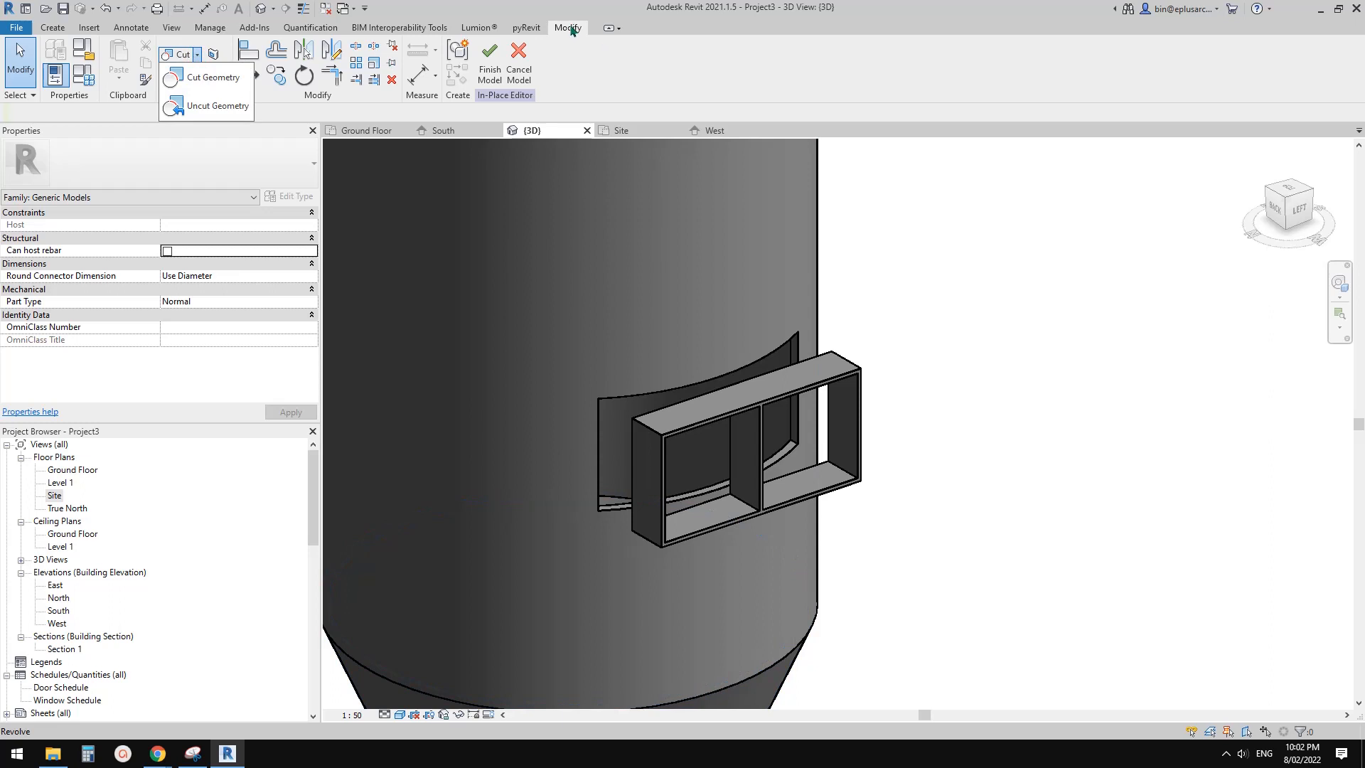
click(195, 111)
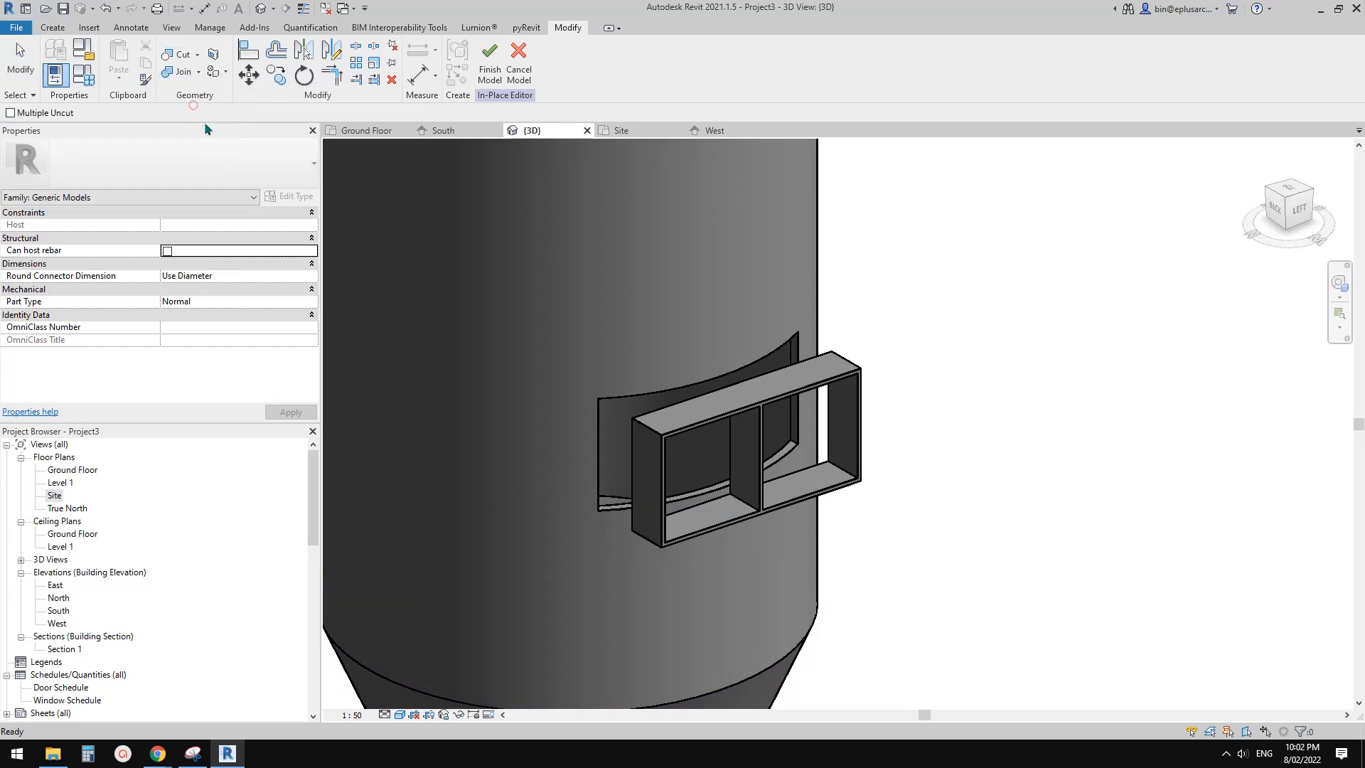
click(858, 482)
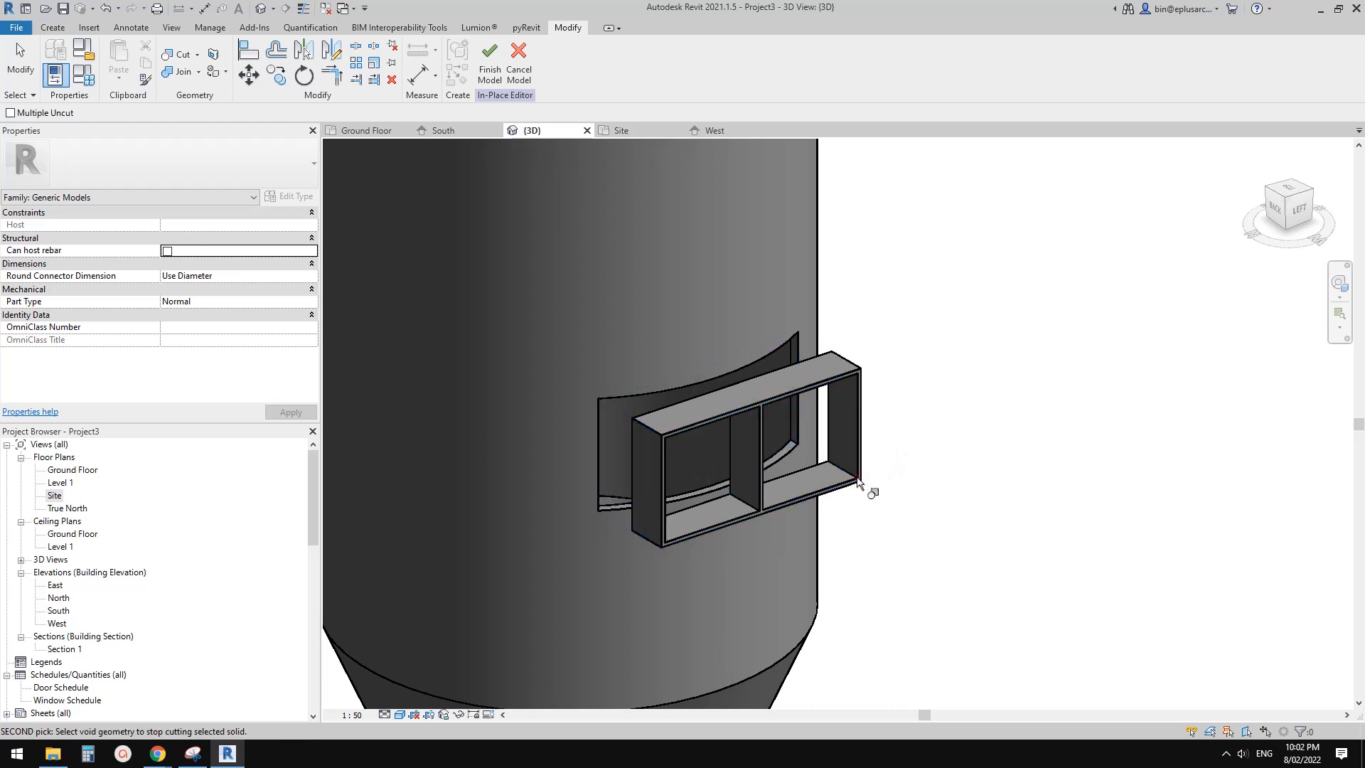
click(800, 334)
key(Escape)
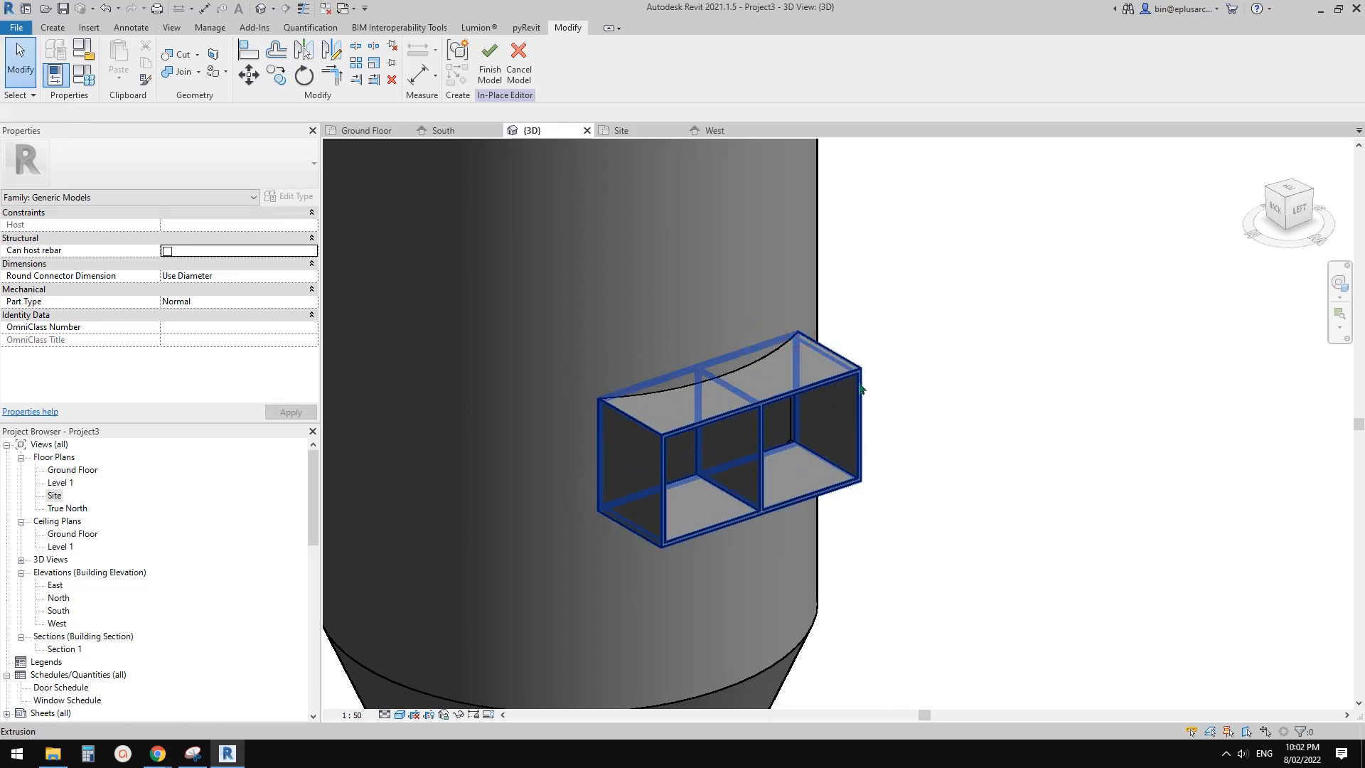
scroll(859, 385, down, 2)
shift+middle_drag(859, 384, 711, 544)
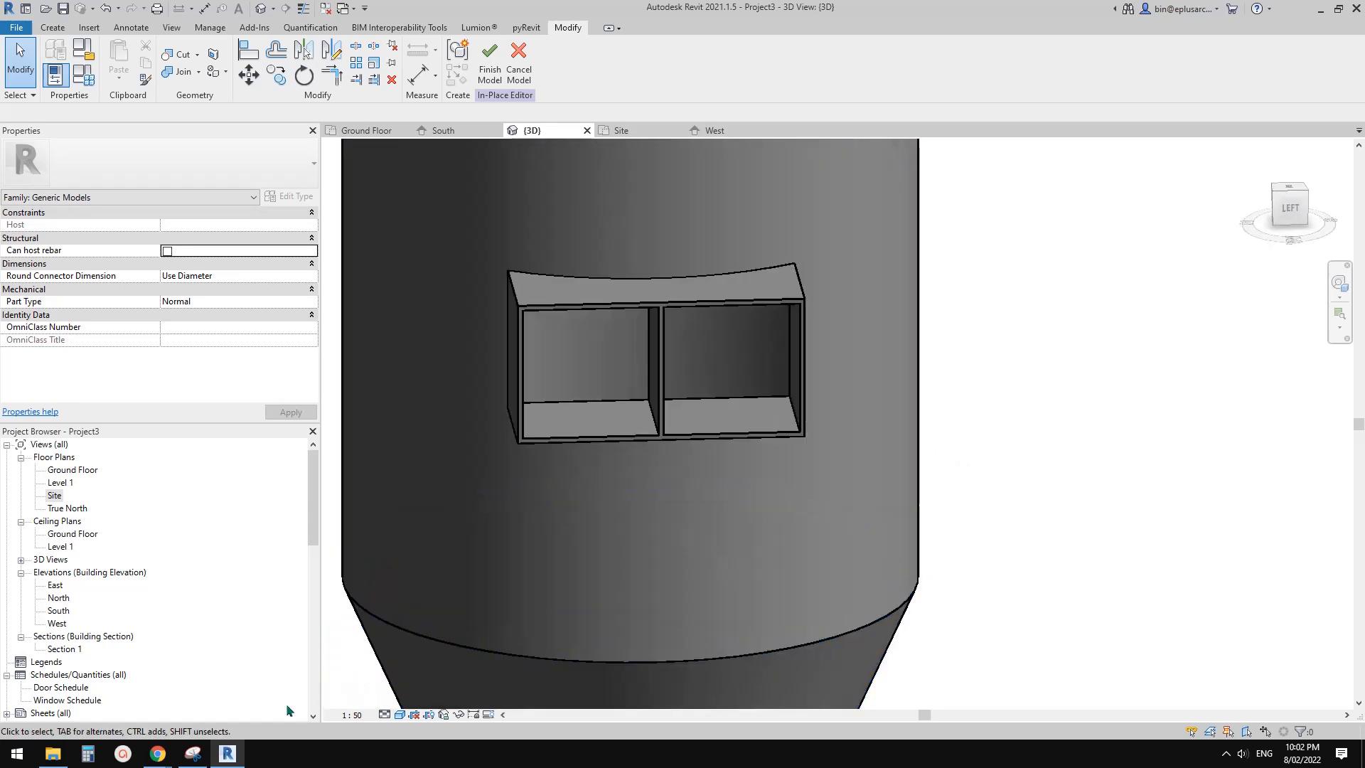
Check the silo's windows in the reference photo in Chrome, return to Revit and finish the in-place model
mouse_move(157, 753)
click(243, 682)
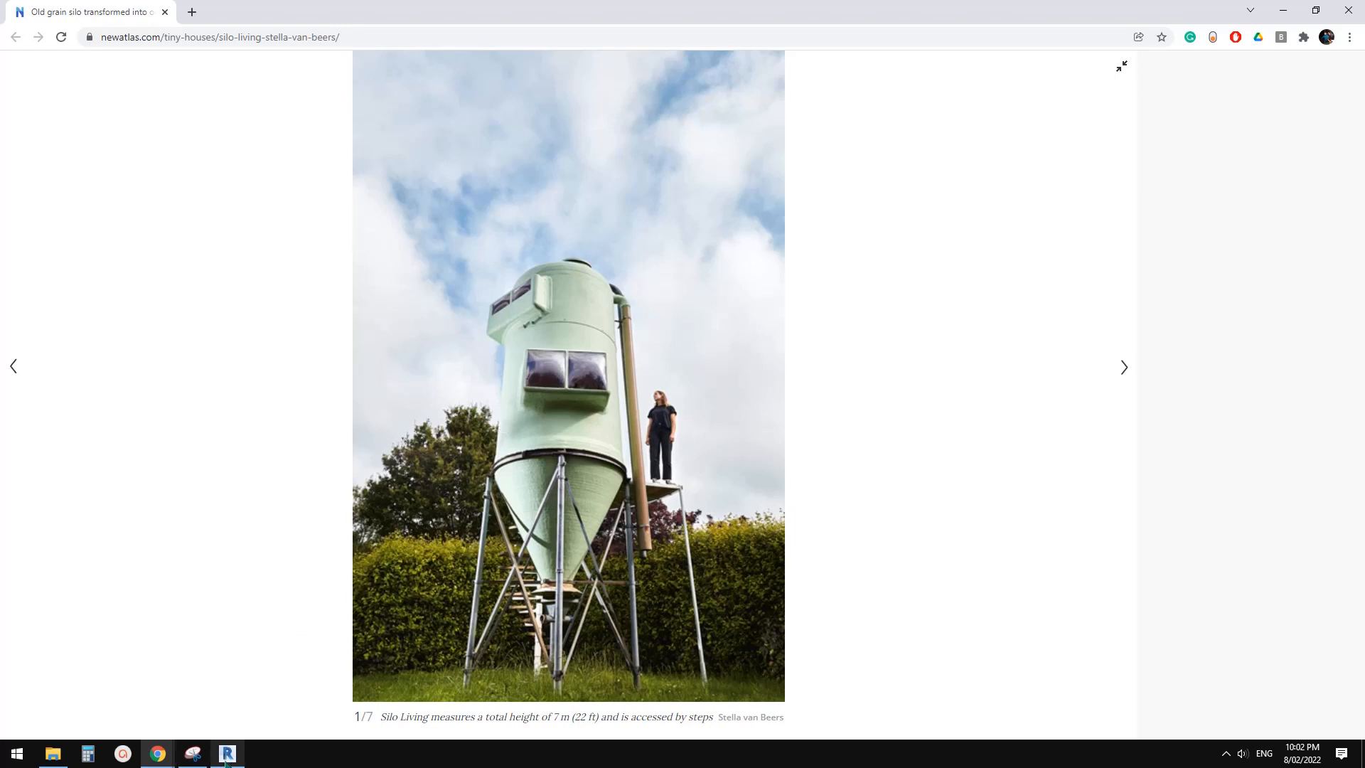
mouse_move(224, 761)
click(234, 762)
shift+middle_drag(609, 327, 569, 234)
click(490, 69)
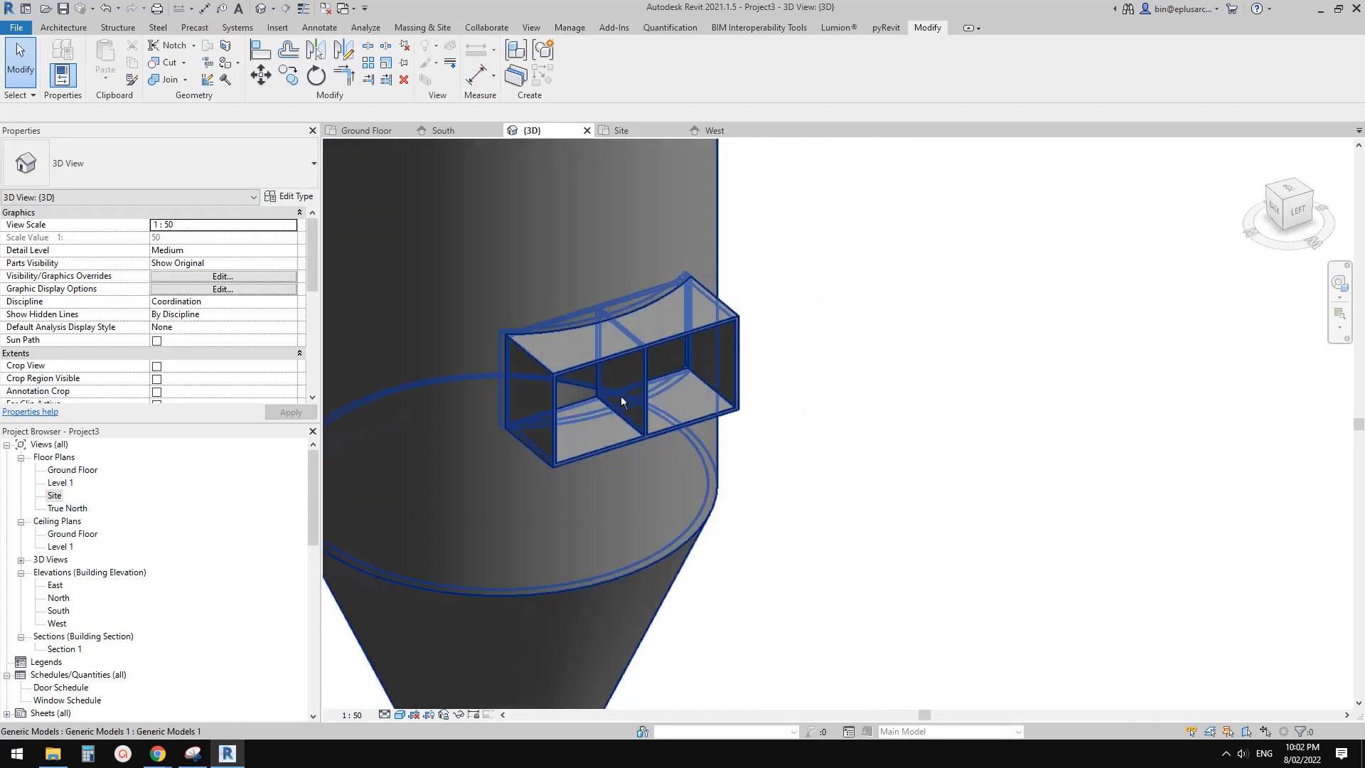
Create a new in-place component in the Mass category with the default name
scroll(621, 401, up, 5)
click(65, 28)
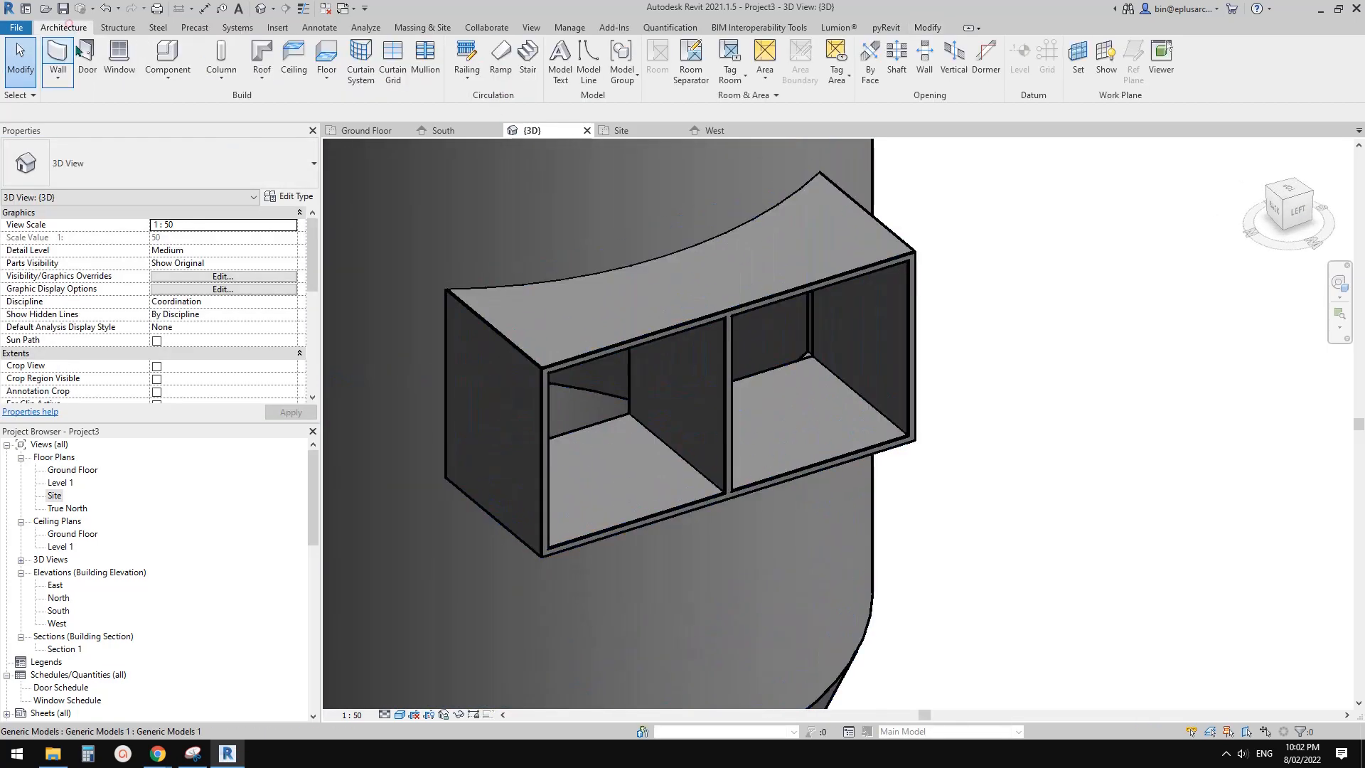
click(168, 73)
click(192, 140)
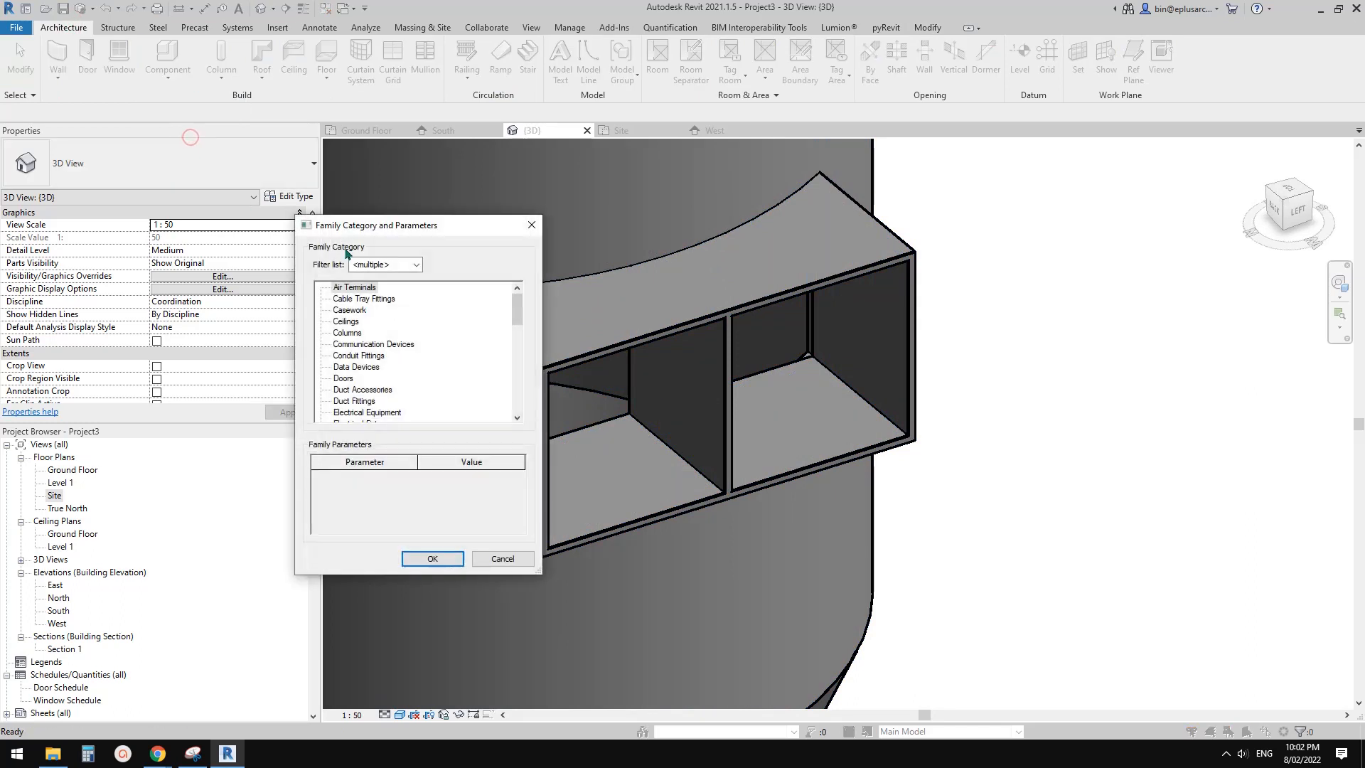
click(373, 345)
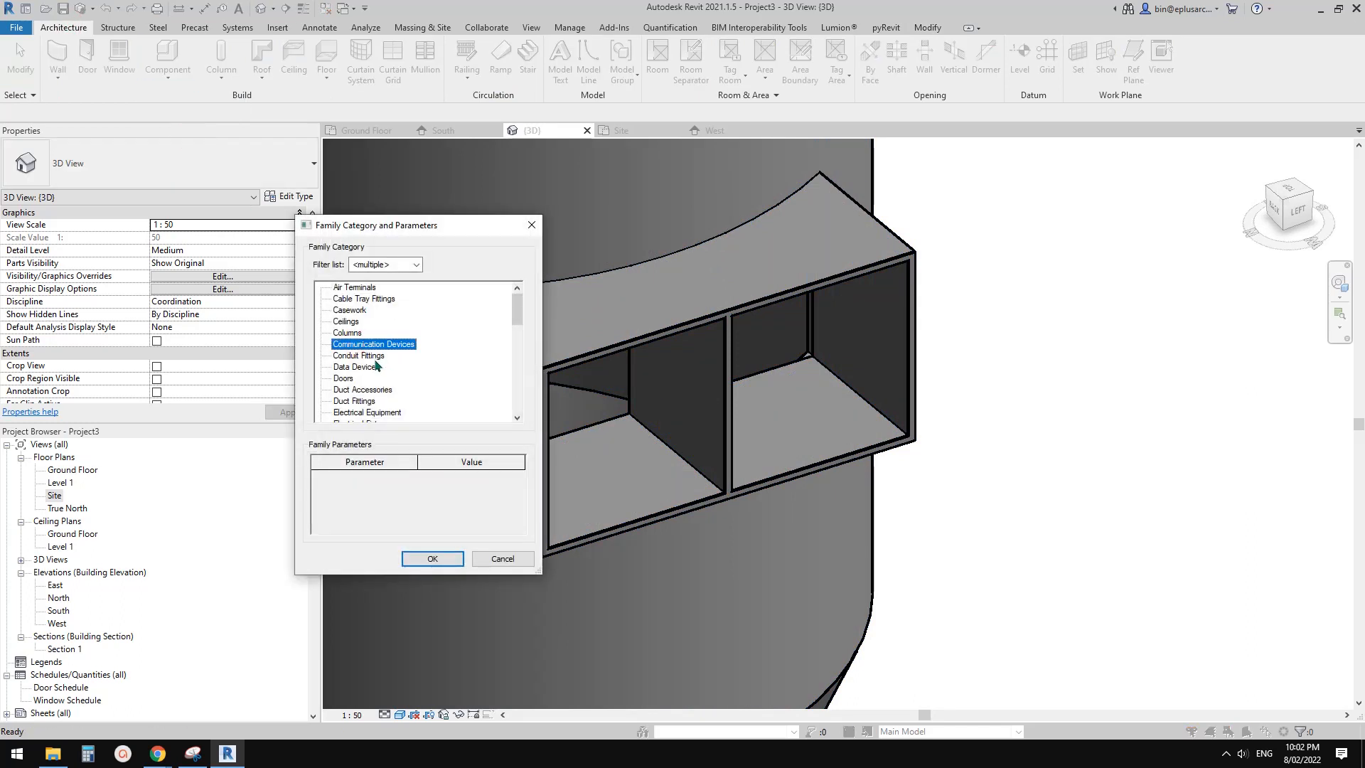
key(m)
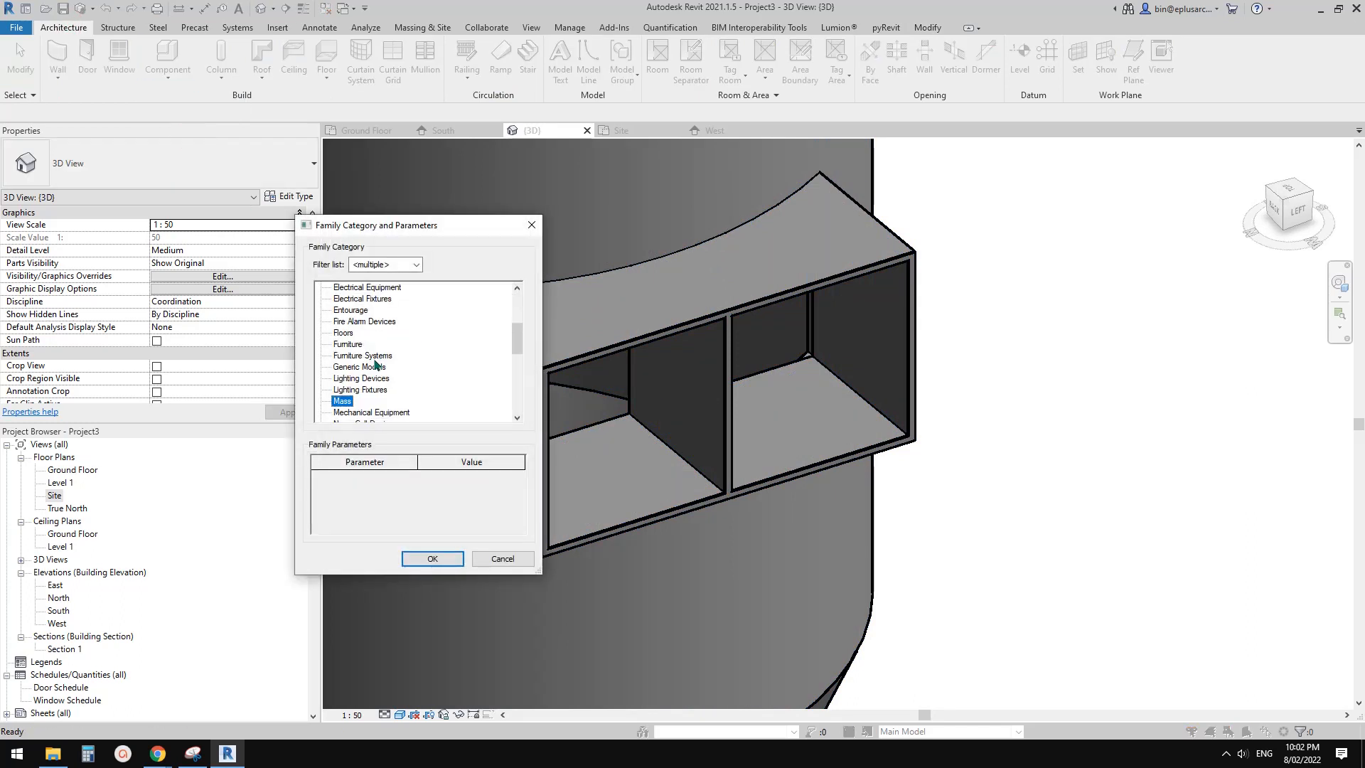
click(440, 560)
click(513, 514)
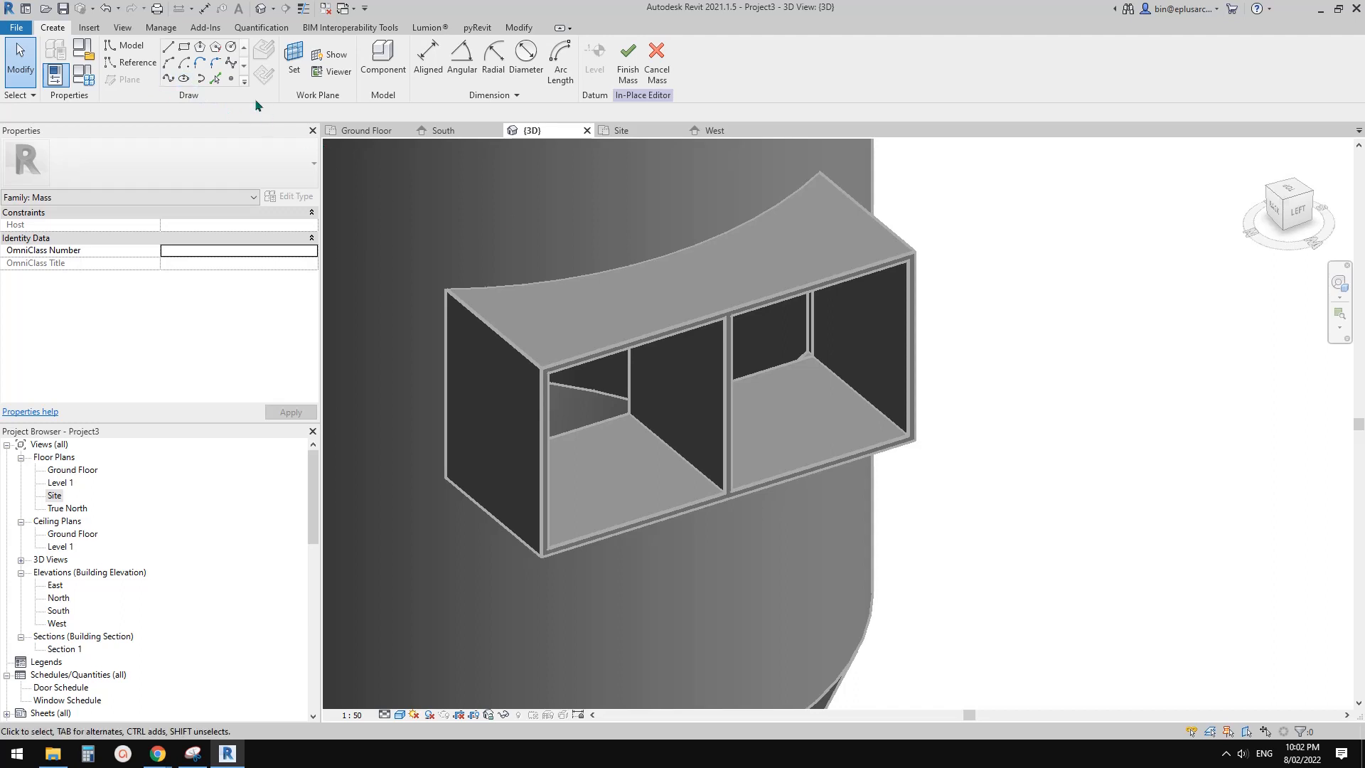
Draw a spline-through-points reference line along the top inner edge of the window frame's first bay
click(130, 62)
click(168, 78)
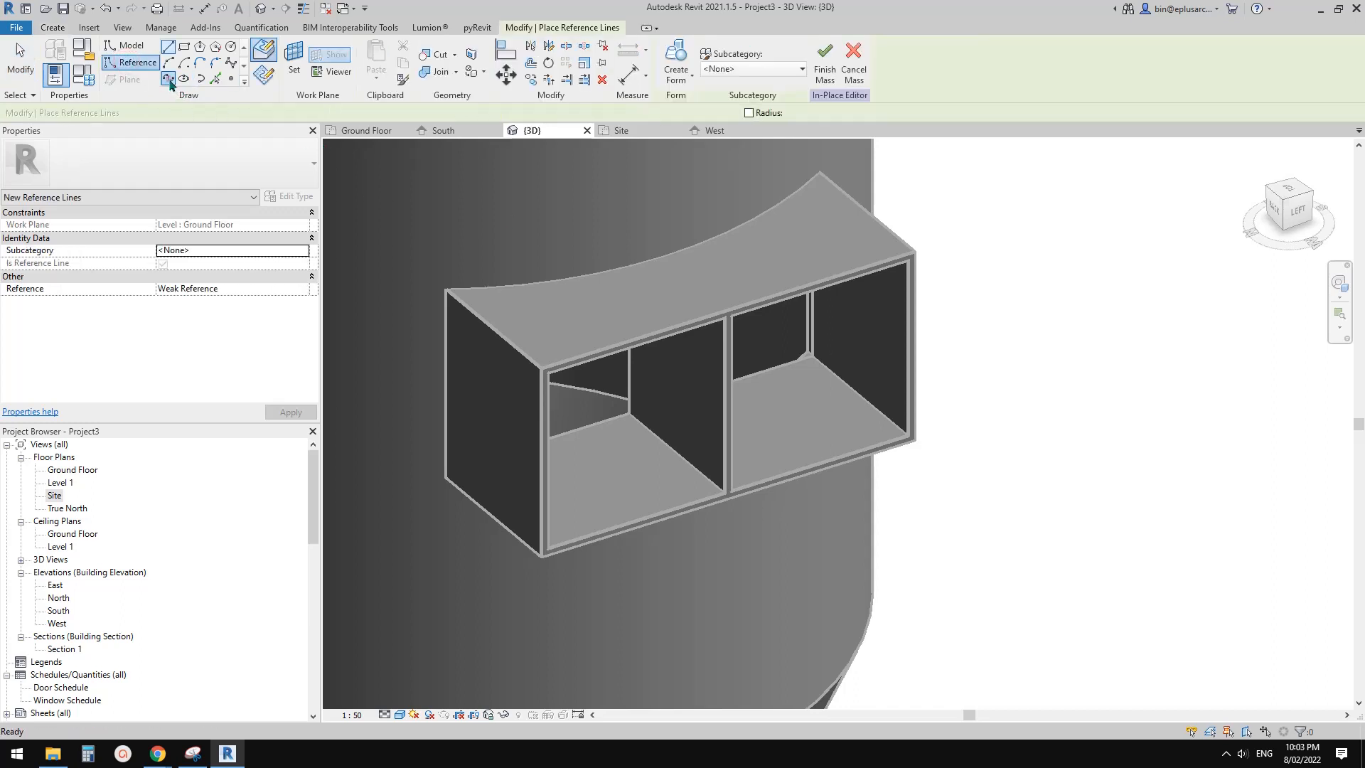
click(546, 373)
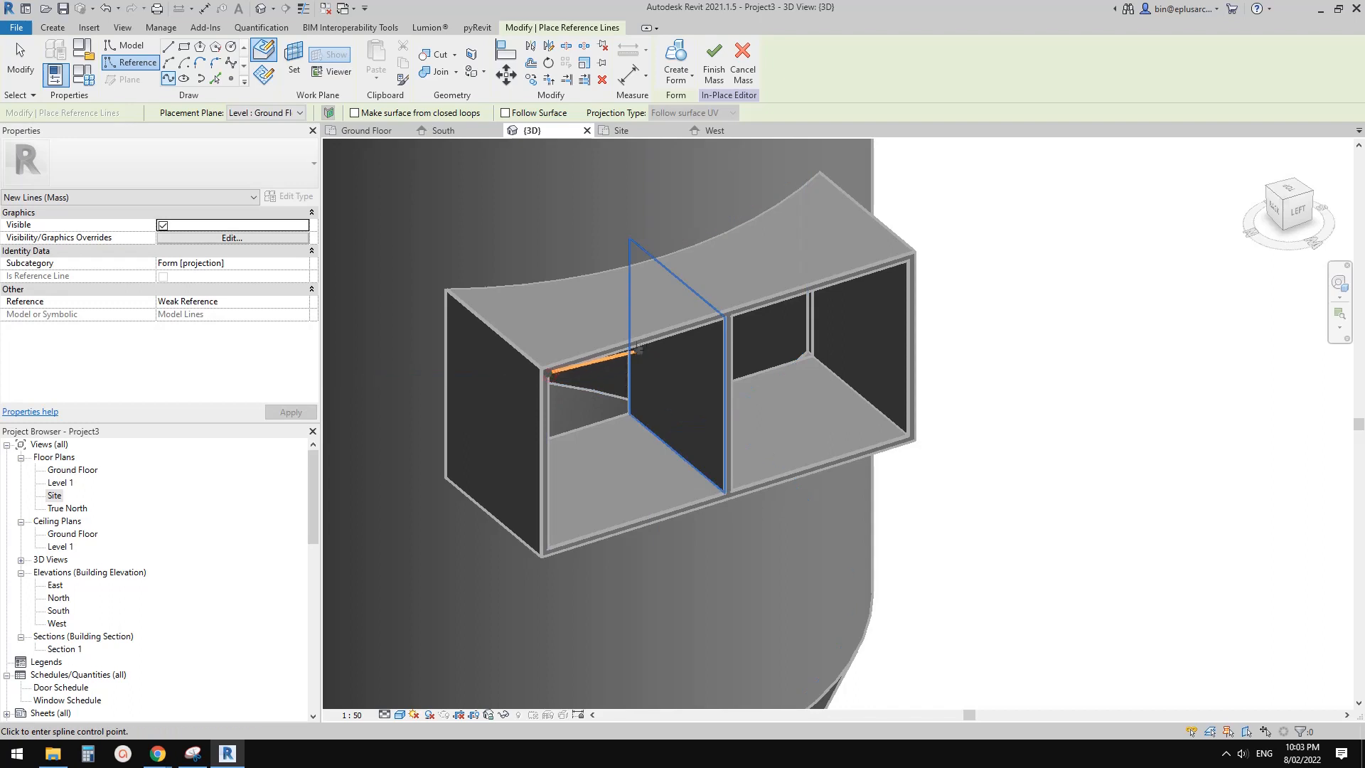
click(725, 319)
key(Escape)
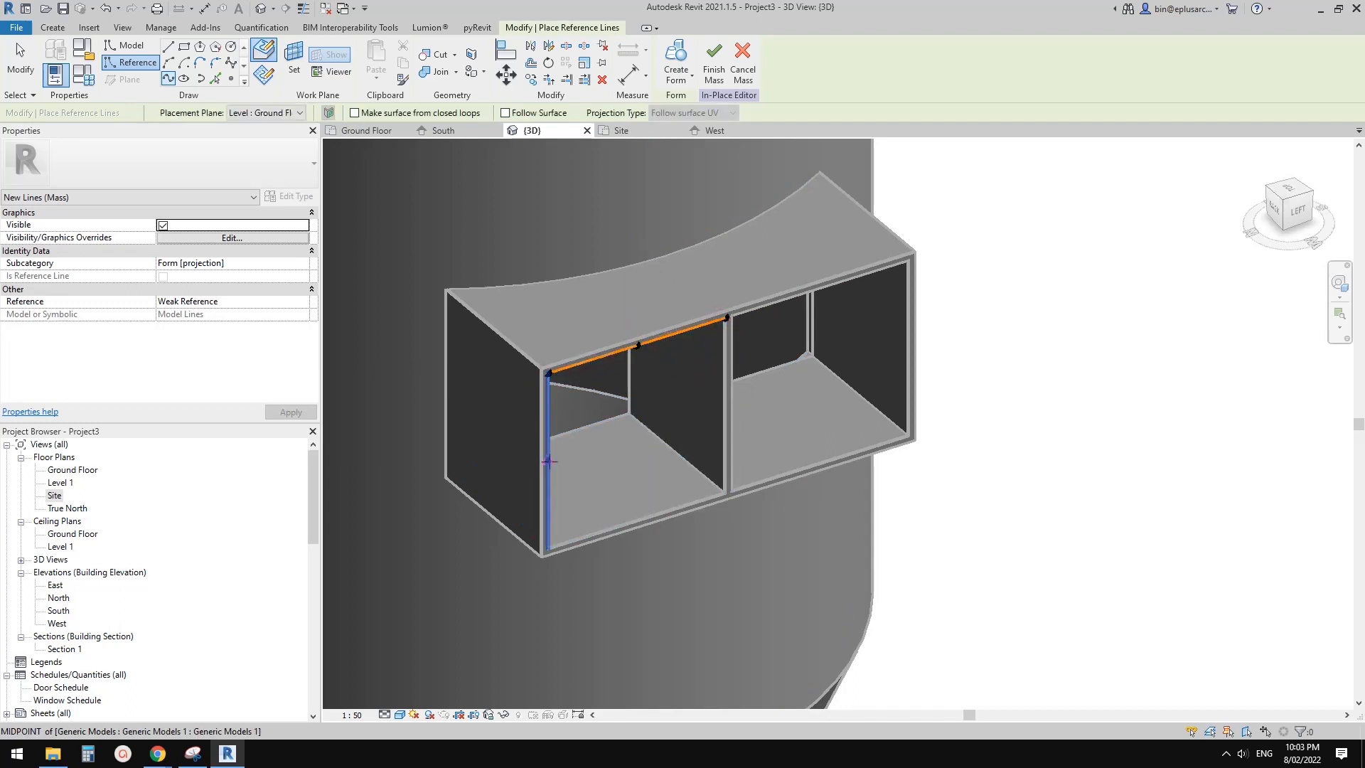
Draw two more spline reference lines across the same bay, one between the side edges' midpoints and one along the bottom inner edge
click(548, 460)
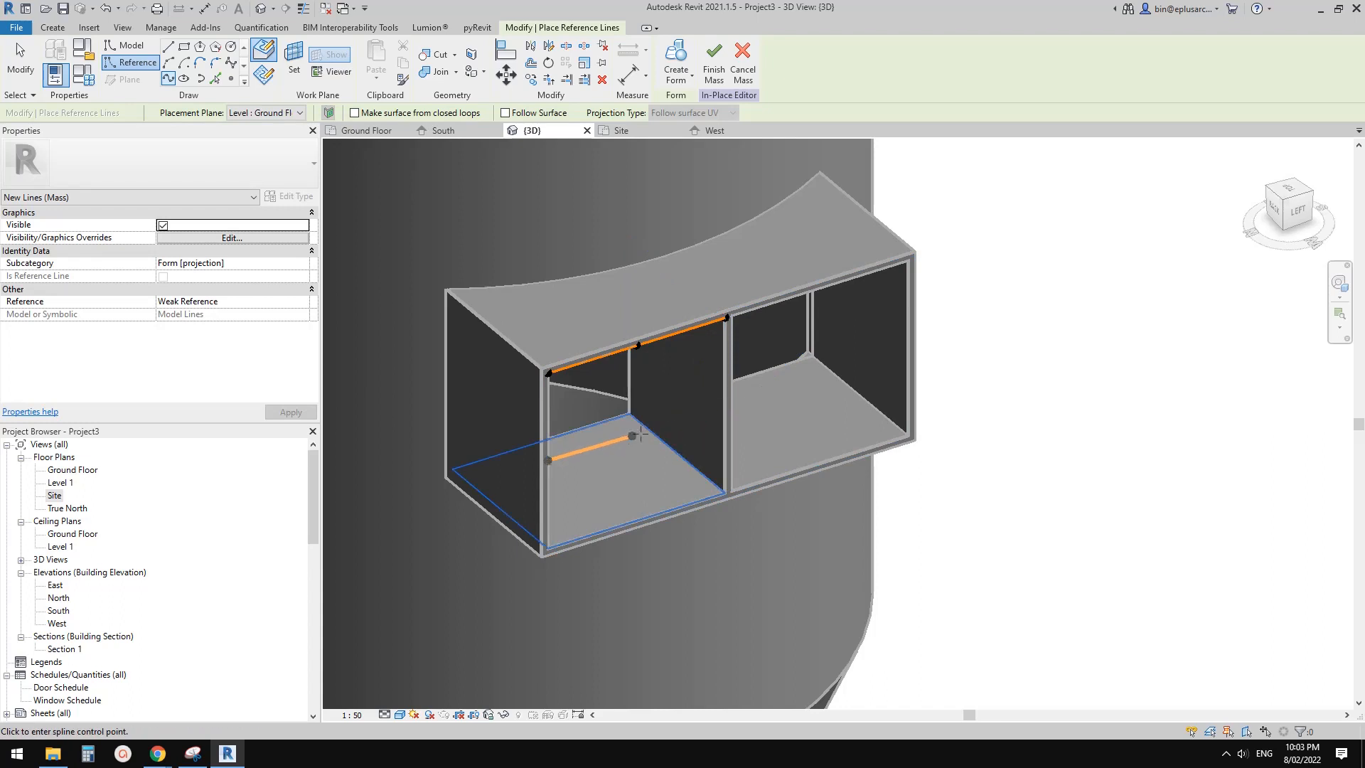
shift+middle_drag(640, 435, 572, 453)
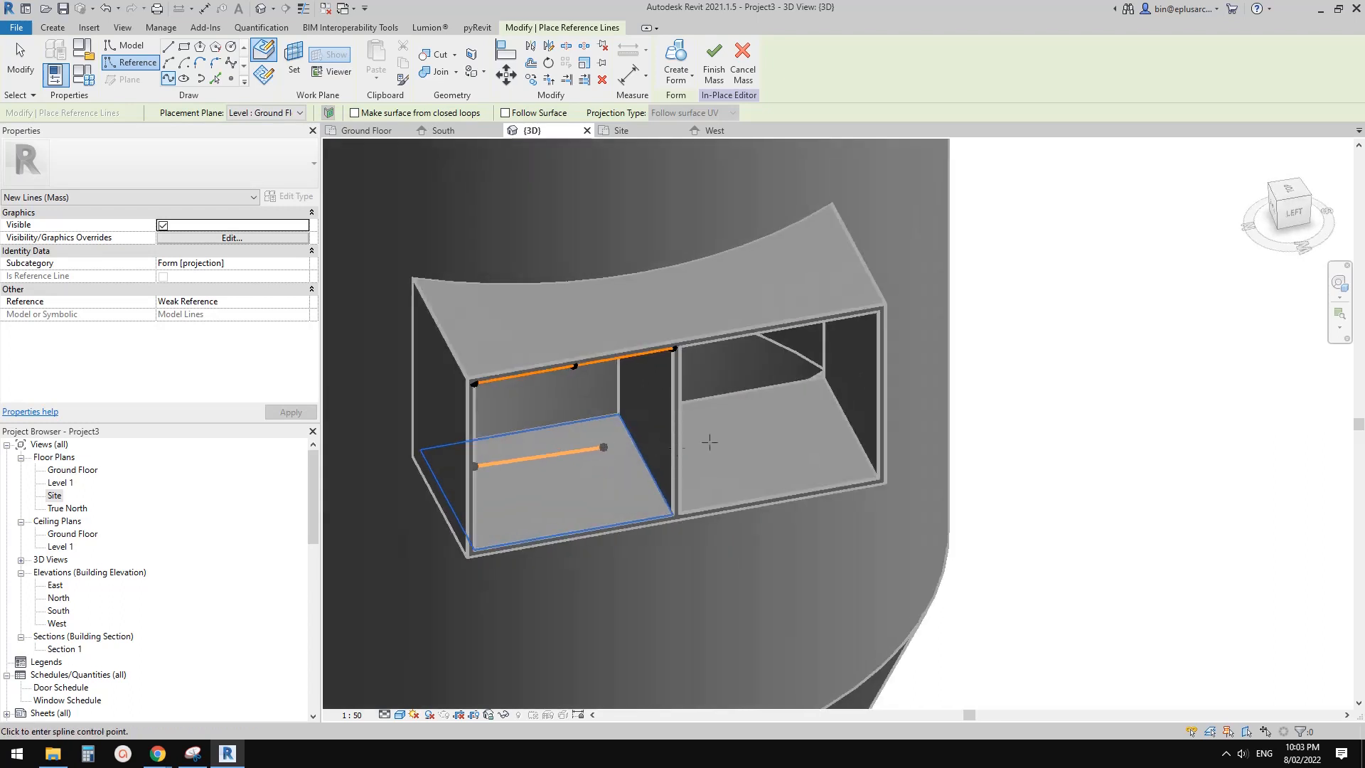
scroll(604, 440, up, 1)
click(682, 430)
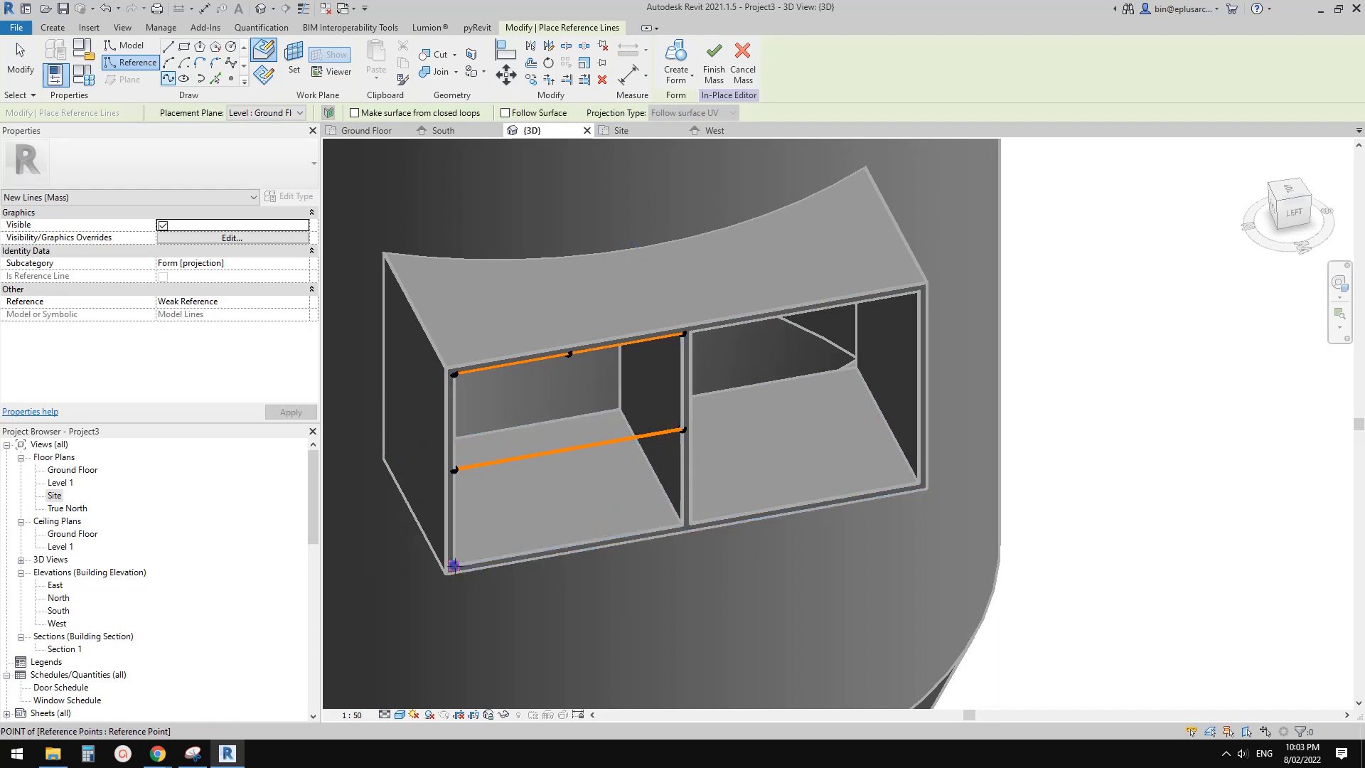
click(570, 544)
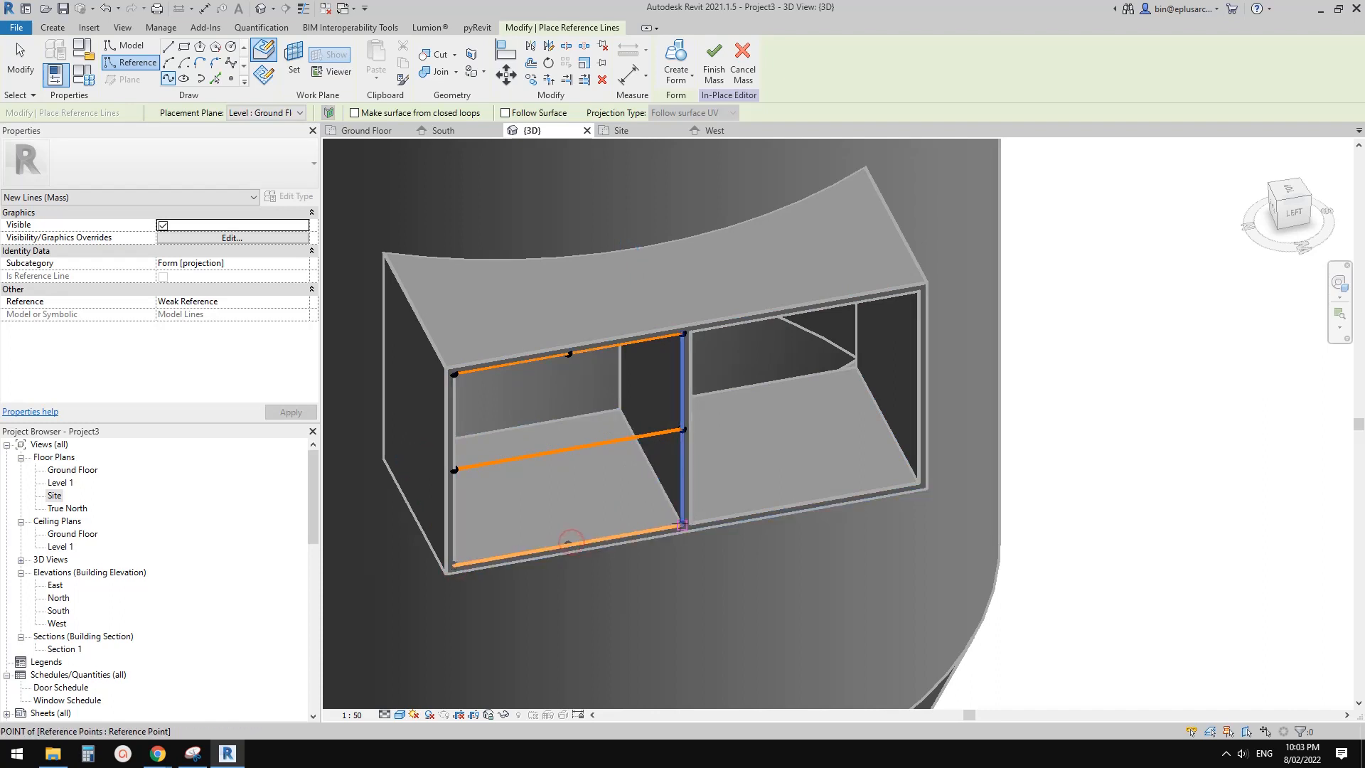
click(682, 525)
key(Escape)
key(Escape)
key(Escape)
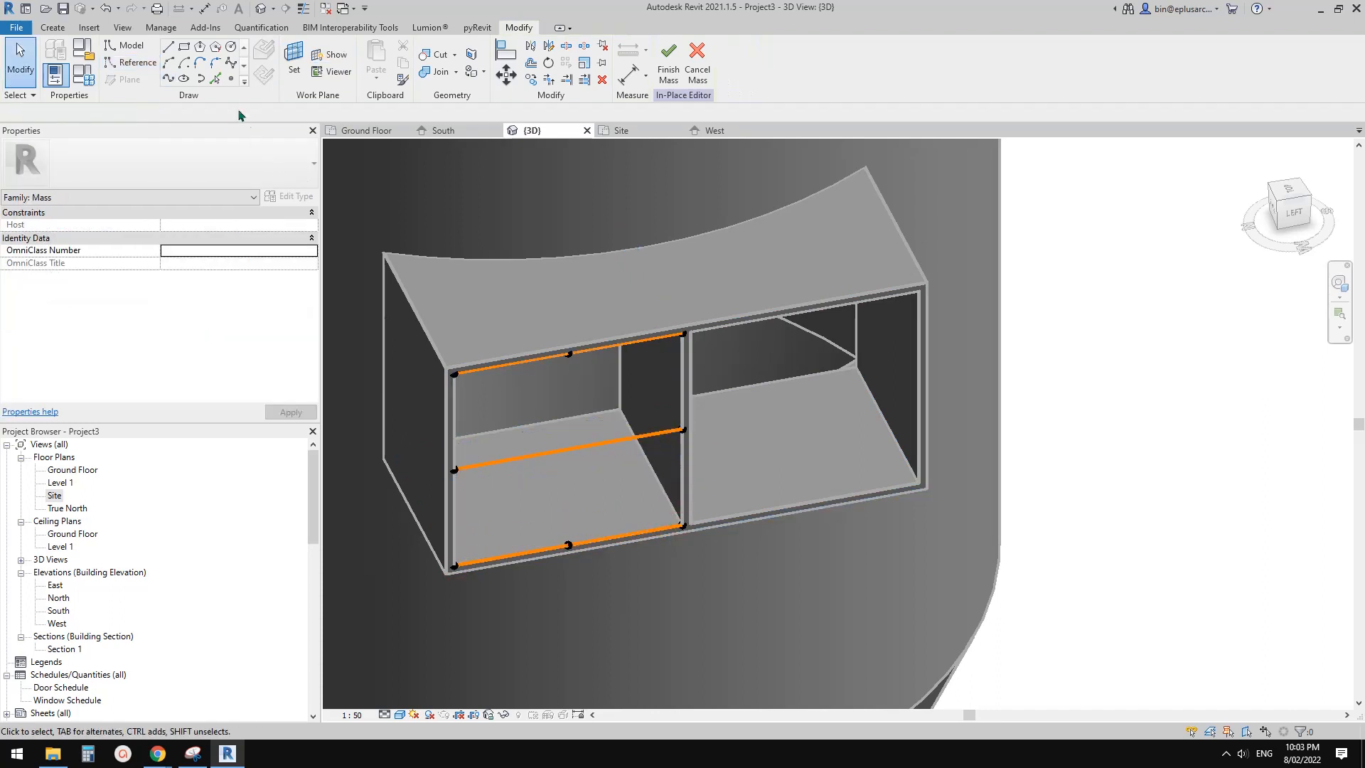
Place a reference point at the midpoint of the middle reference line and make it a driving point
click(231, 78)
scroll(590, 448, up, 1)
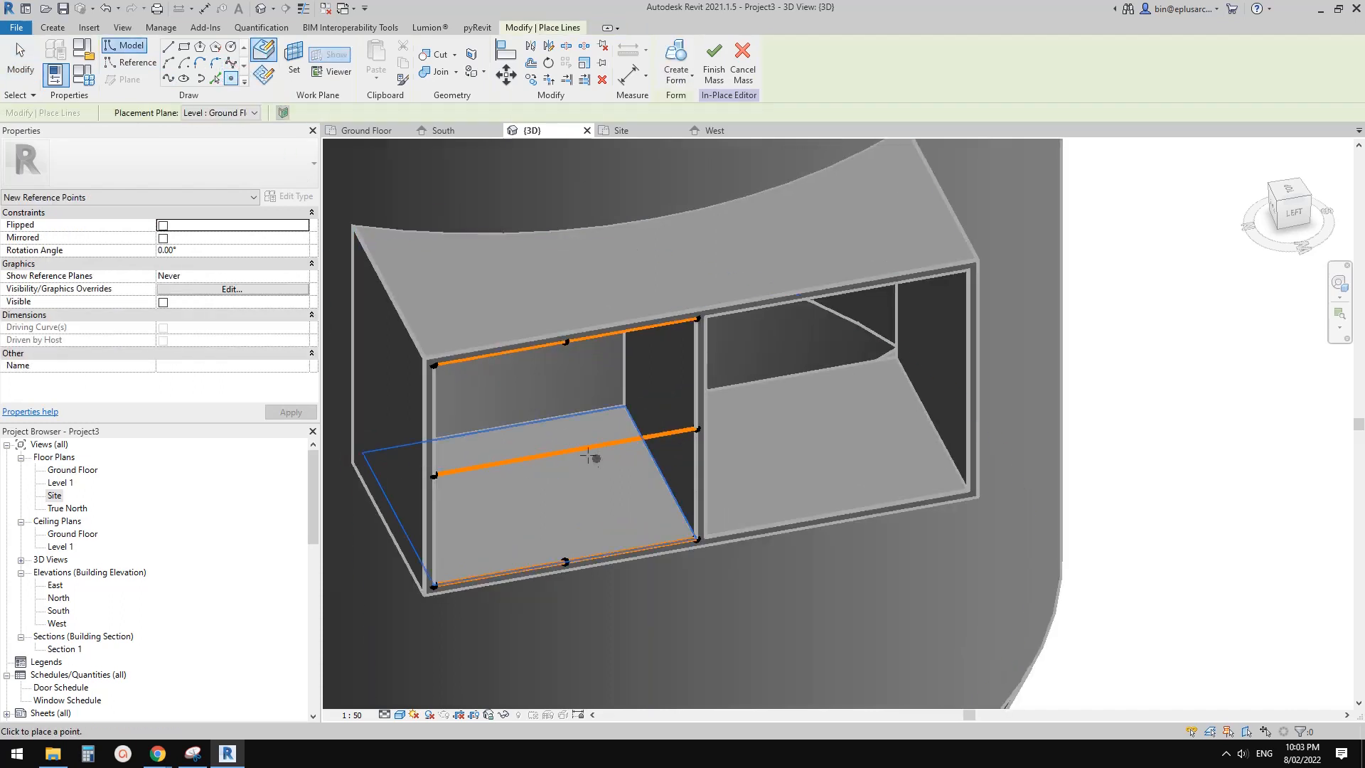
click(565, 451)
key(Escape)
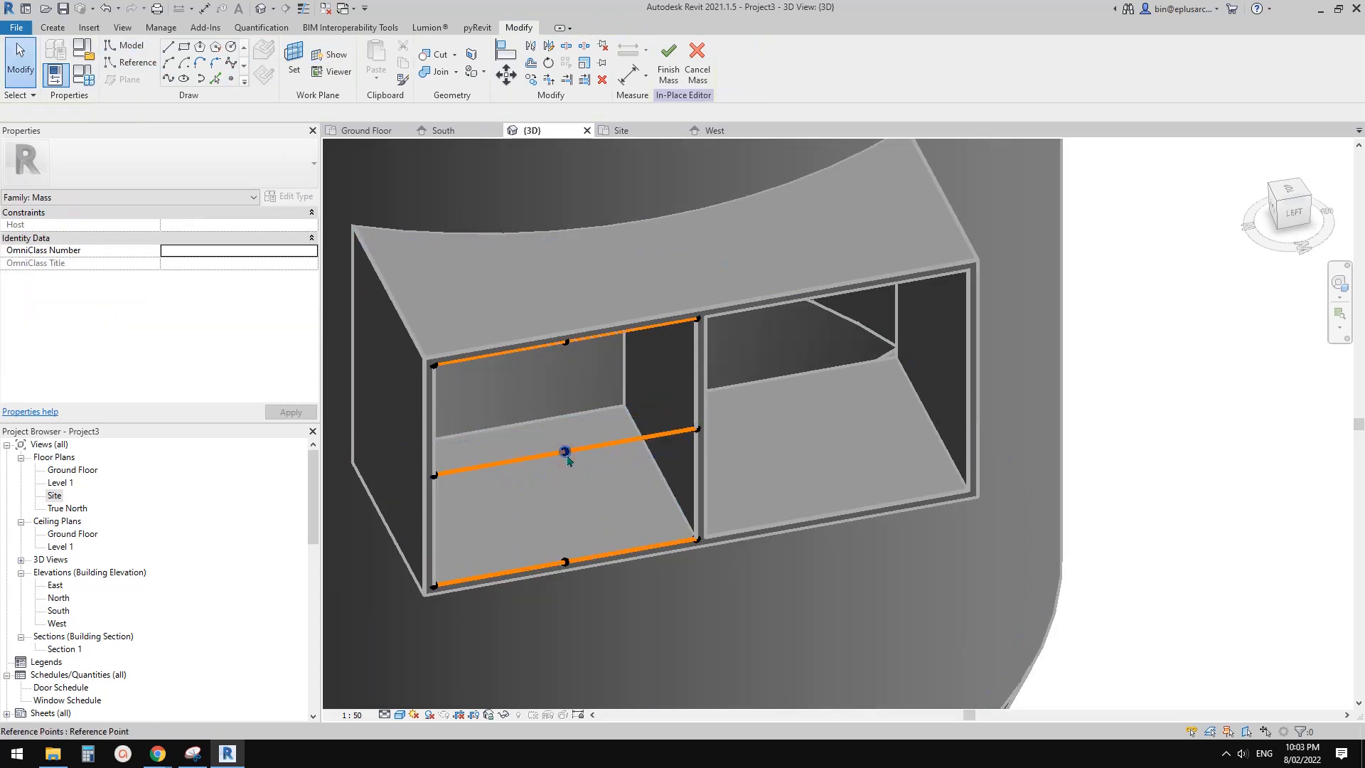
click(567, 455)
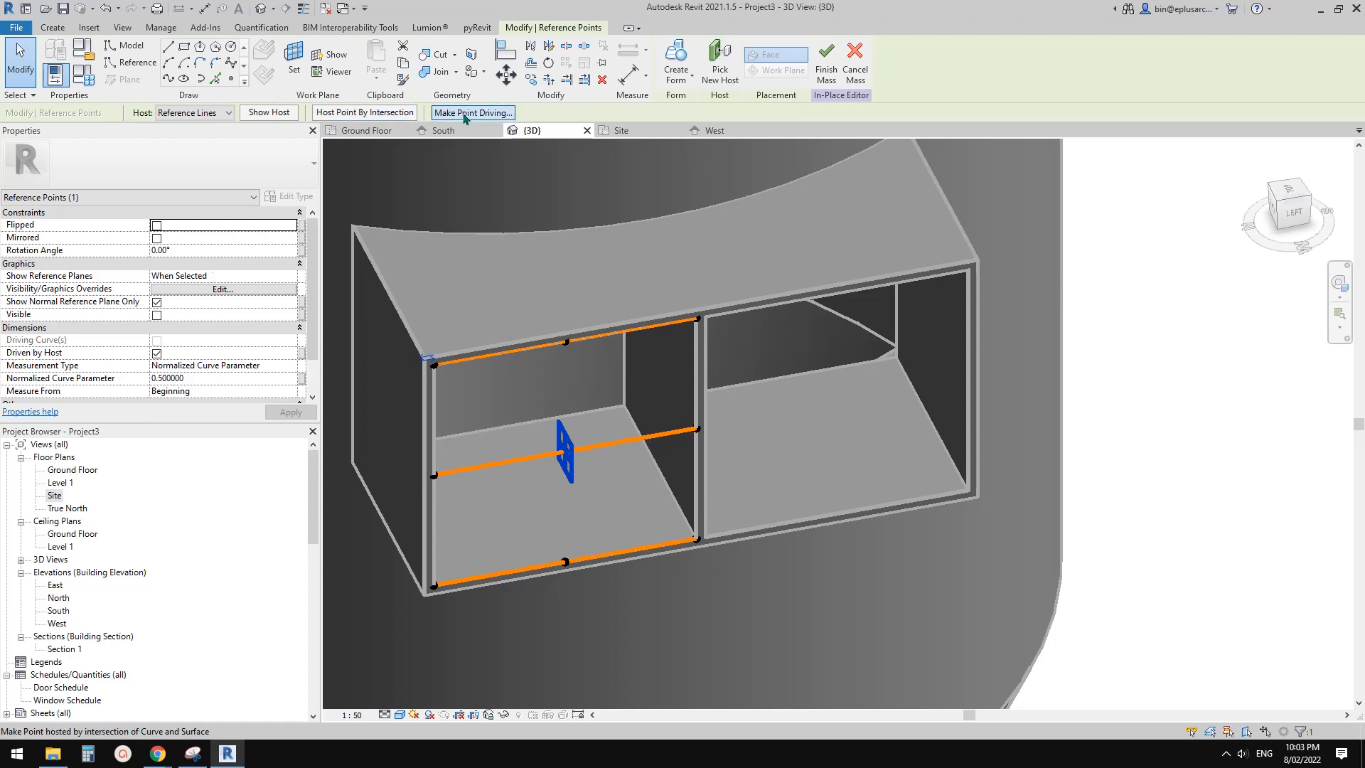
click(463, 116)
click(531, 397)
Create a form surface from the top, middle and bottom reference lines of the window bay
shift+middle_drag(539, 405, 720, 359)
click(665, 451)
click(721, 357)
click(710, 315)
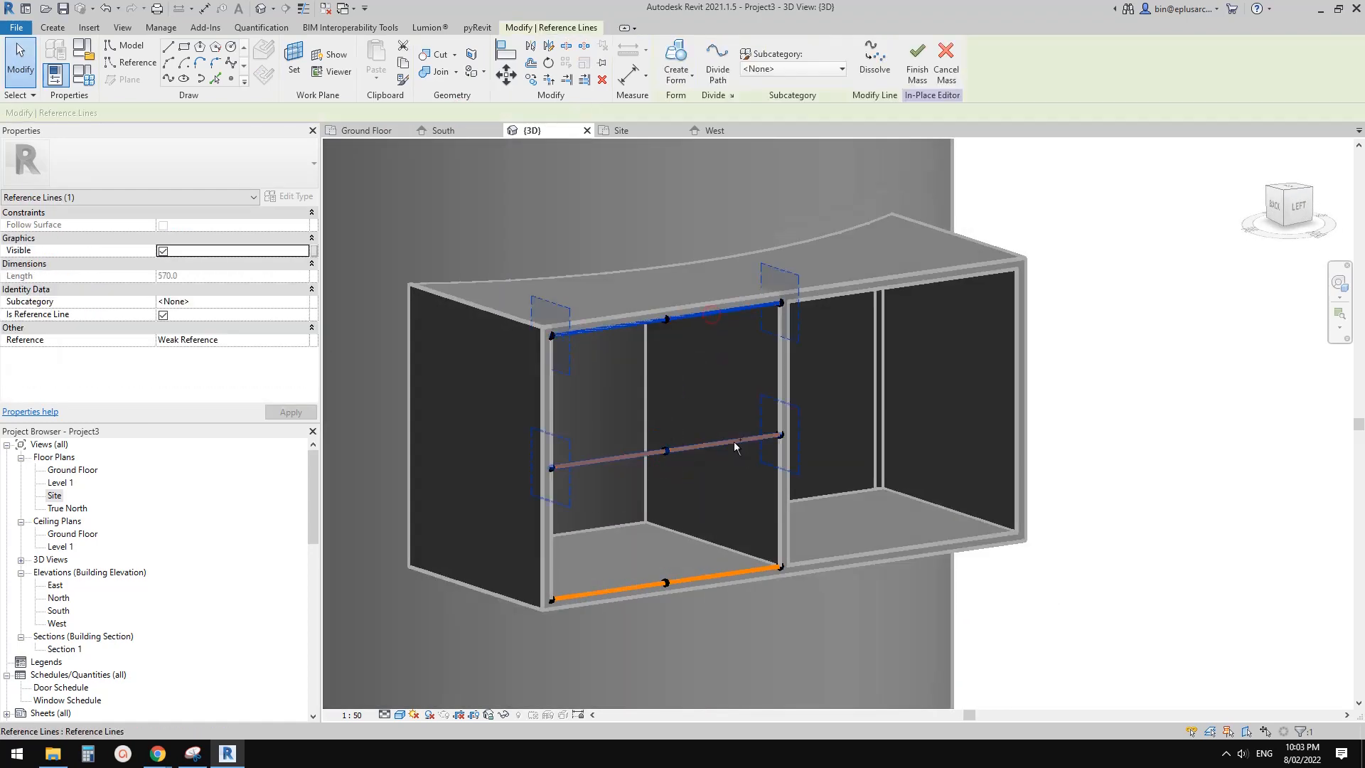
ctrl+click(734, 446)
ctrl+click(734, 572)
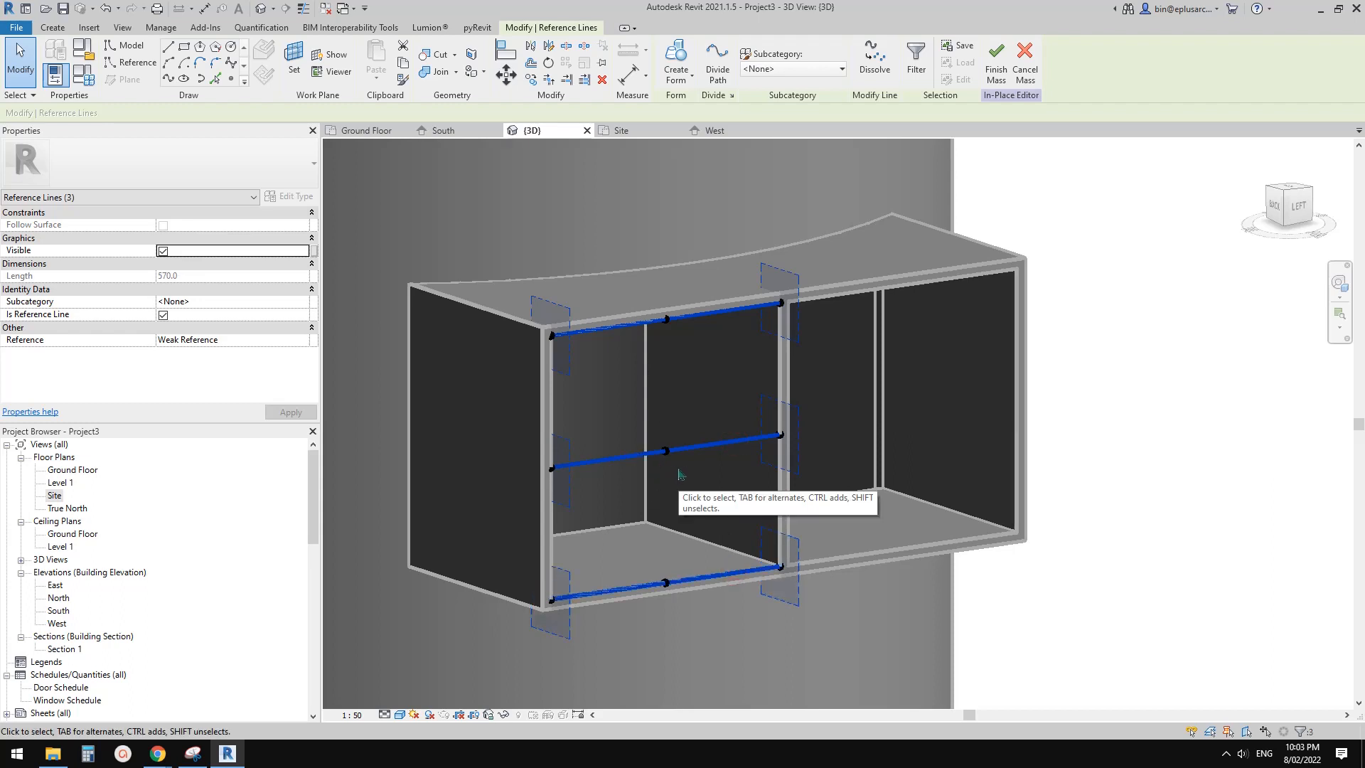
click(676, 60)
shift+middle_drag(816, 356, 694, 536)
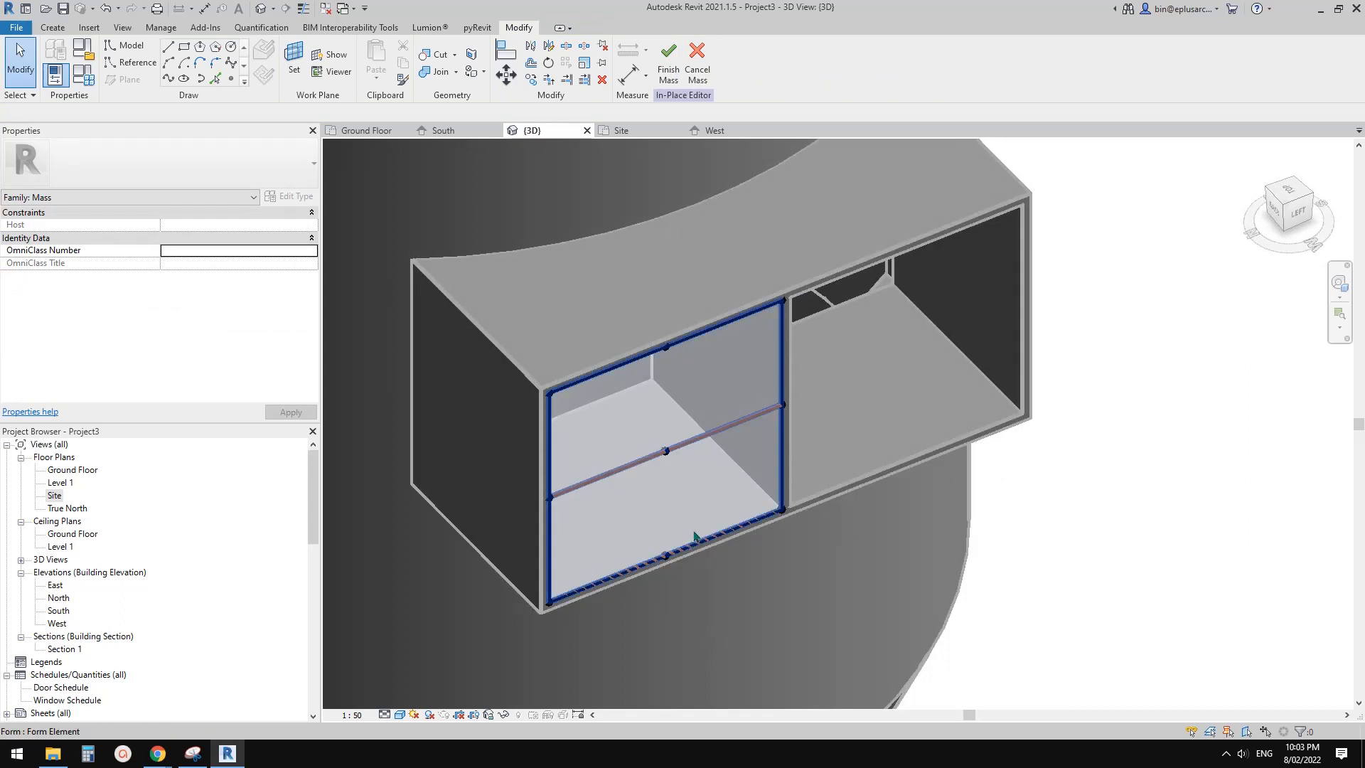
Pull the middle line's driving point outward to bulge the surface beyond the window frame, and finish the mass
click(666, 452)
drag(666, 452, 729, 532)
shift+middle_drag(739, 530, 831, 249)
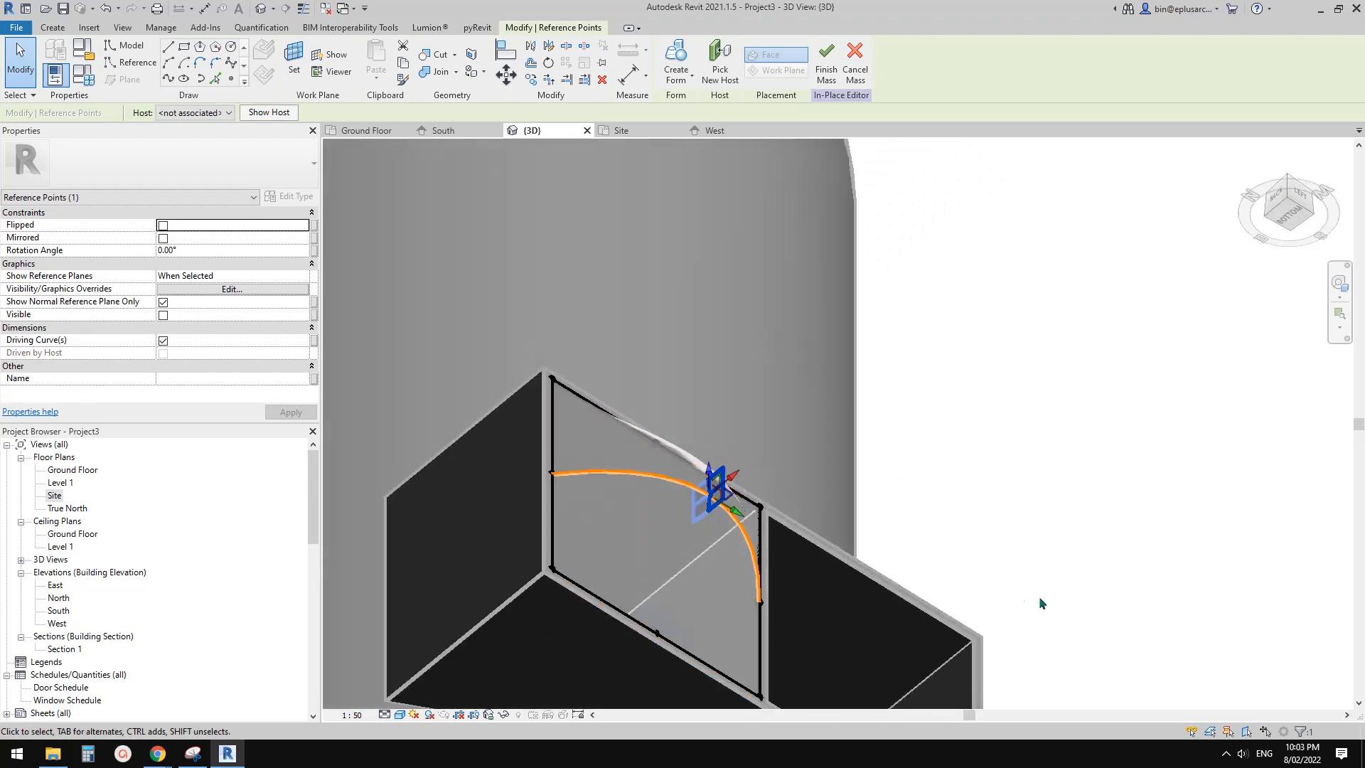
shift+middle_drag(1040, 603, 1005, 621)
click(746, 253)
click(671, 74)
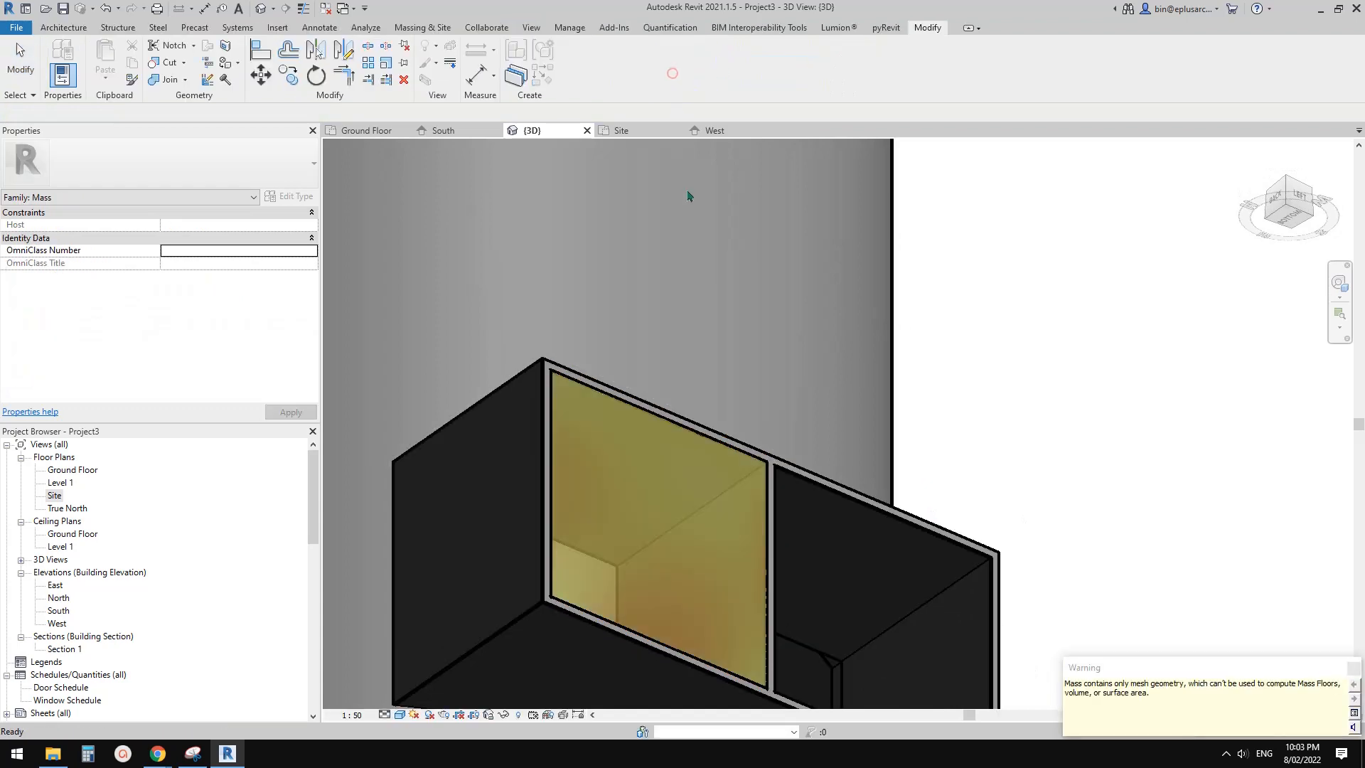
Inspect the bulged mass surface in the window bay and reopen it for in-place editing
scroll(694, 275, down, 2)
shift+middle_drag(701, 315, 697, 467)
click(676, 432)
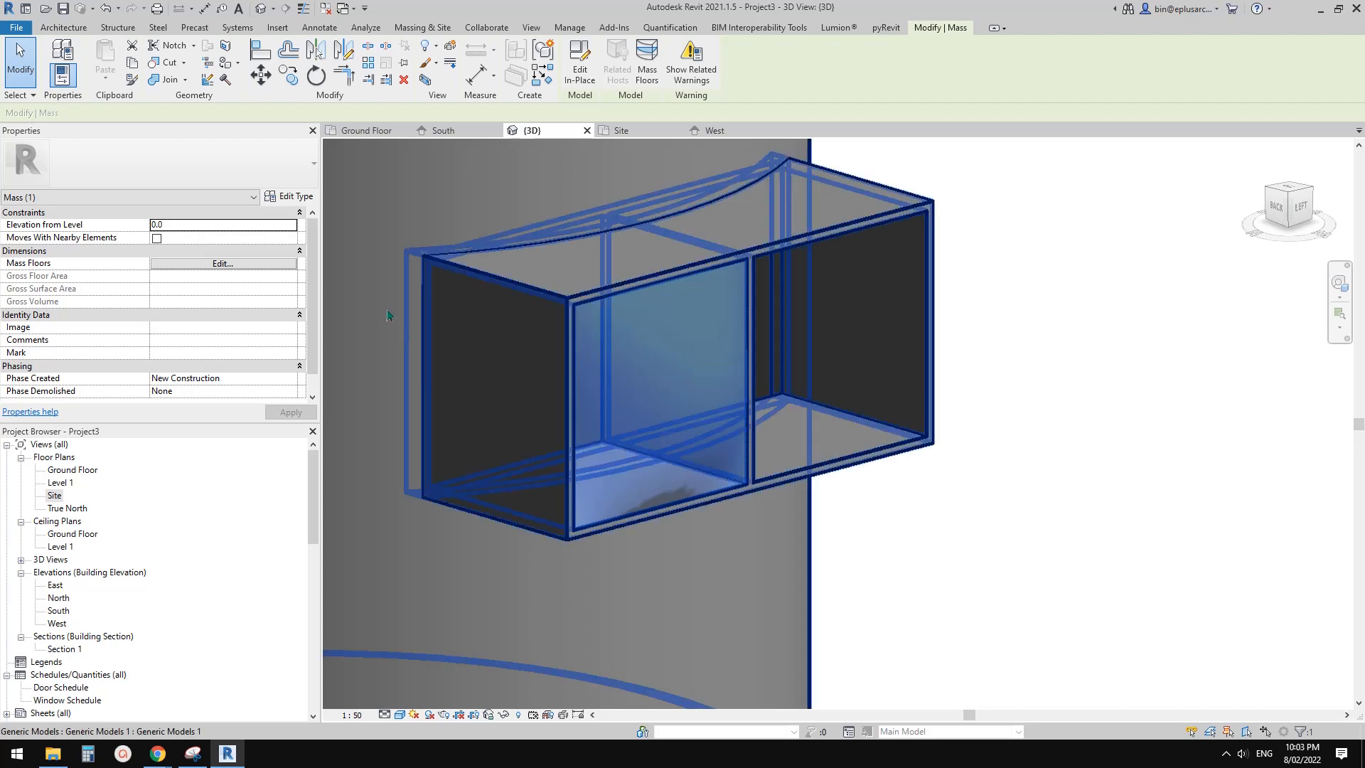
shift+middle_drag(696, 404, 722, 478)
key(Escape)
click(679, 434)
scroll(700, 426, up, 1)
click(580, 64)
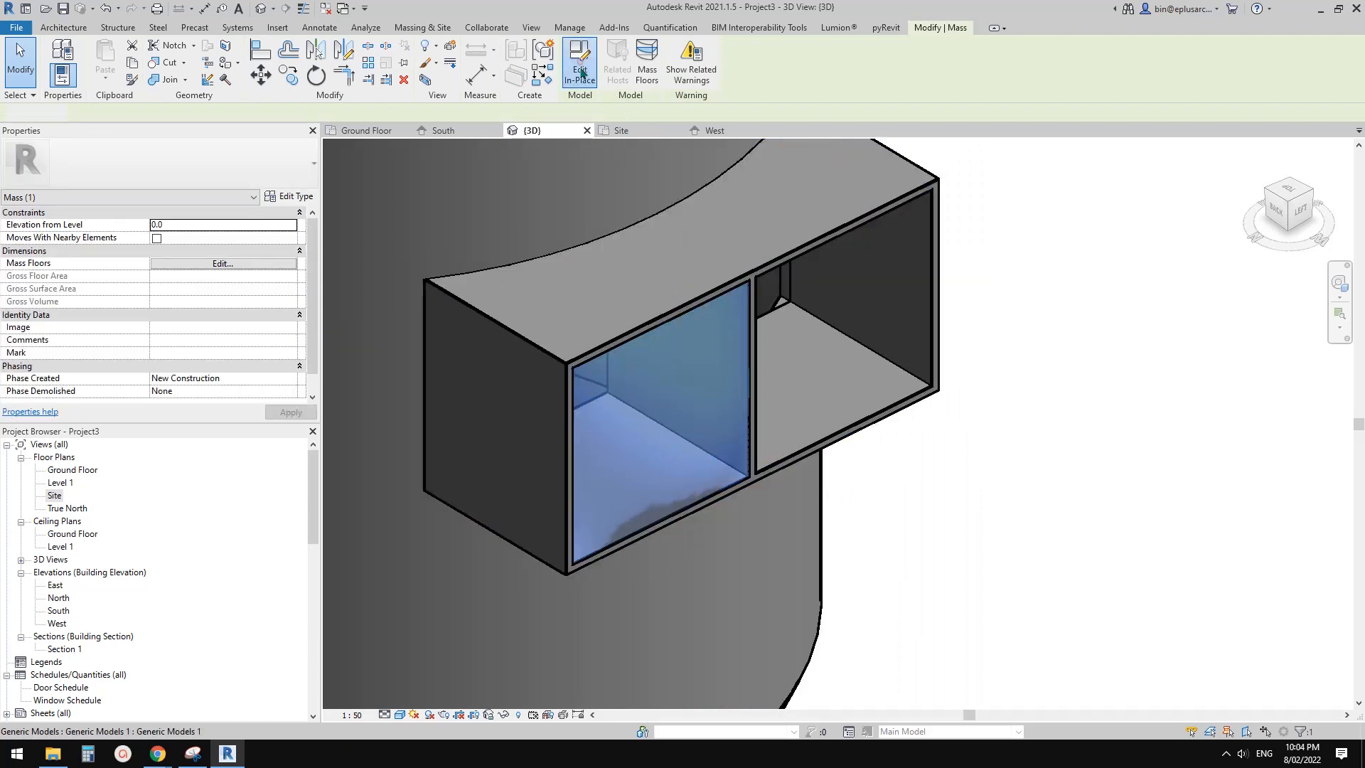
Examine the form's reference lines from above and the curved line's end point on the bay's side edge
click(738, 425)
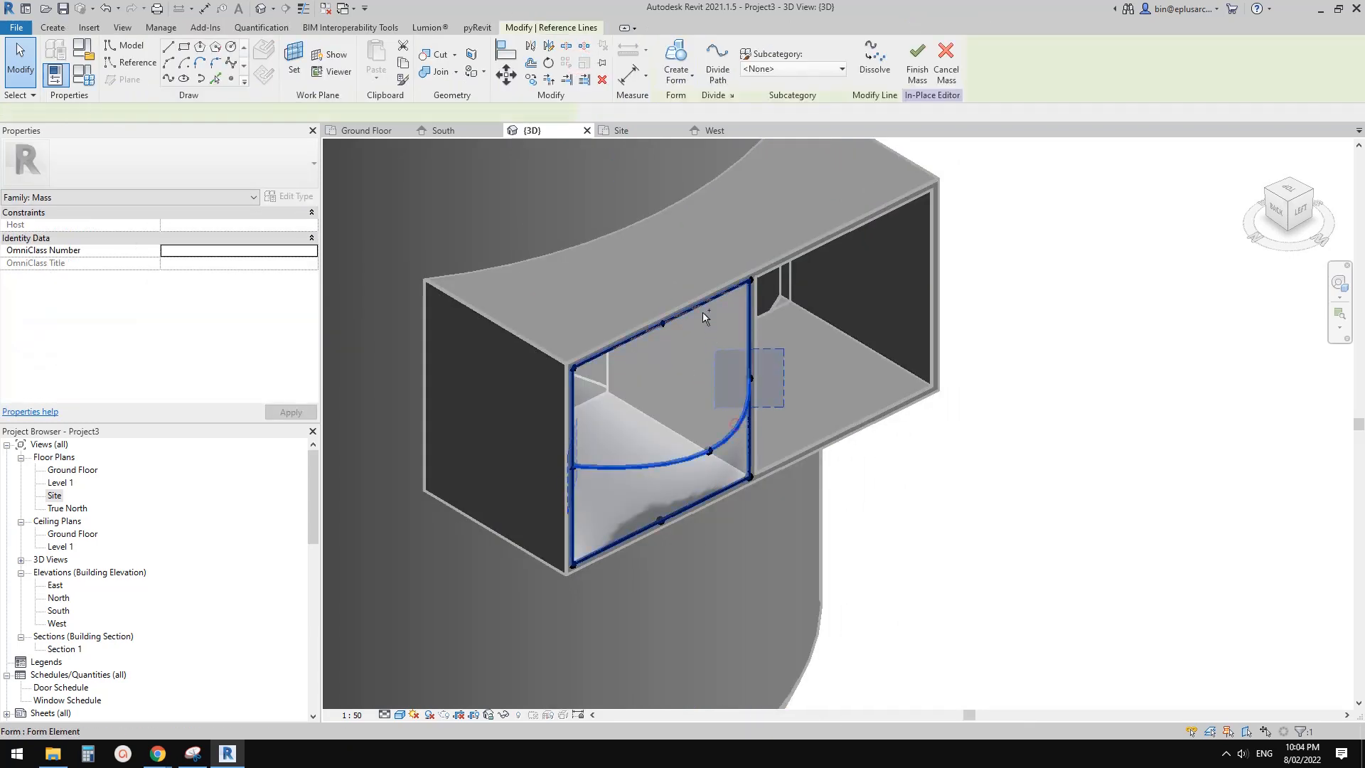
key(Tab)
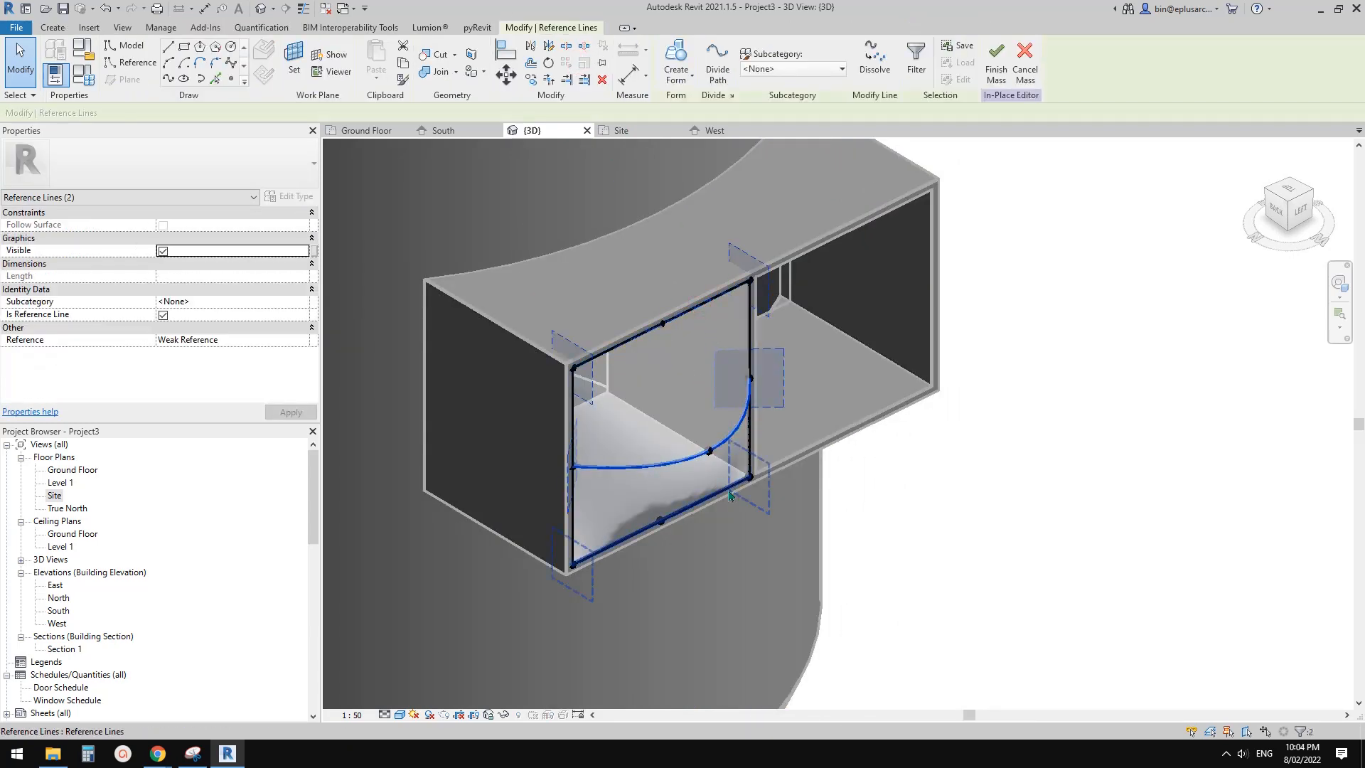
ctrl+click(727, 488)
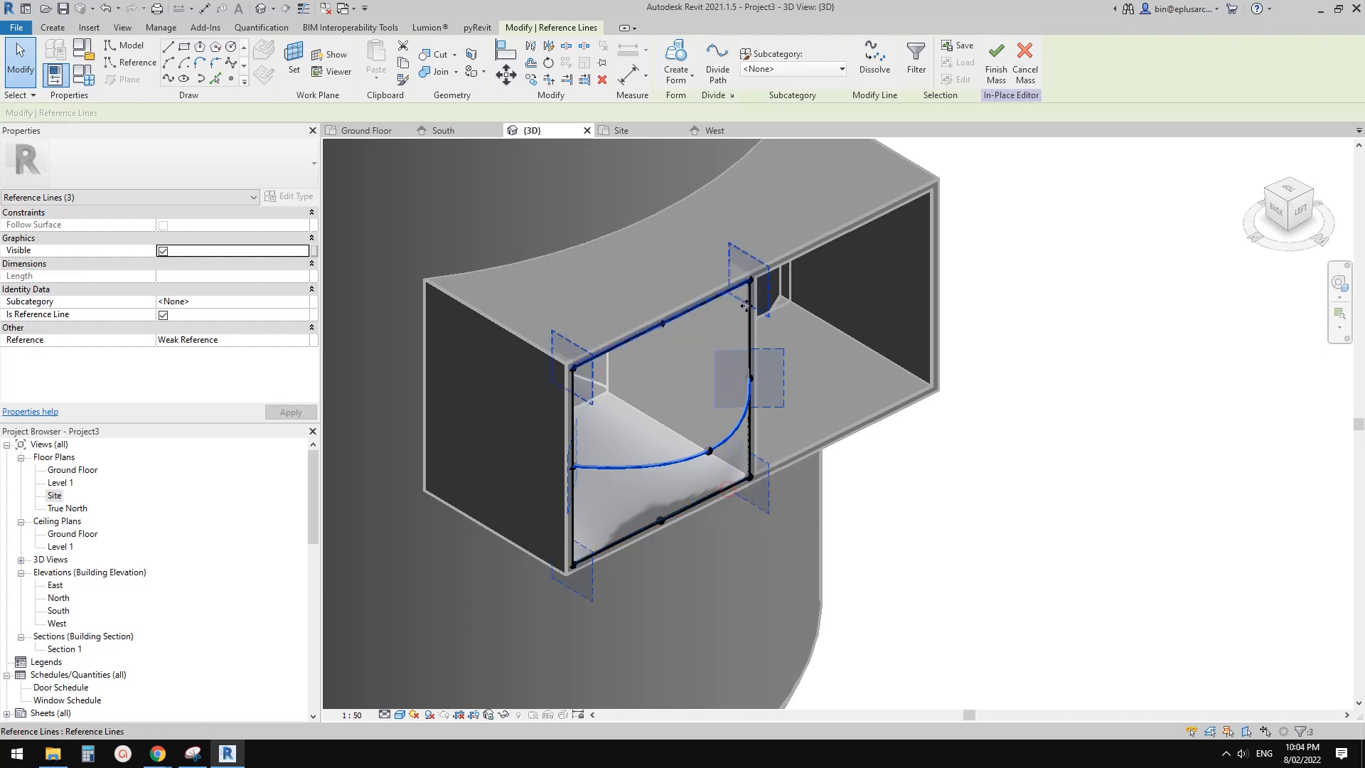
click(1292, 193)
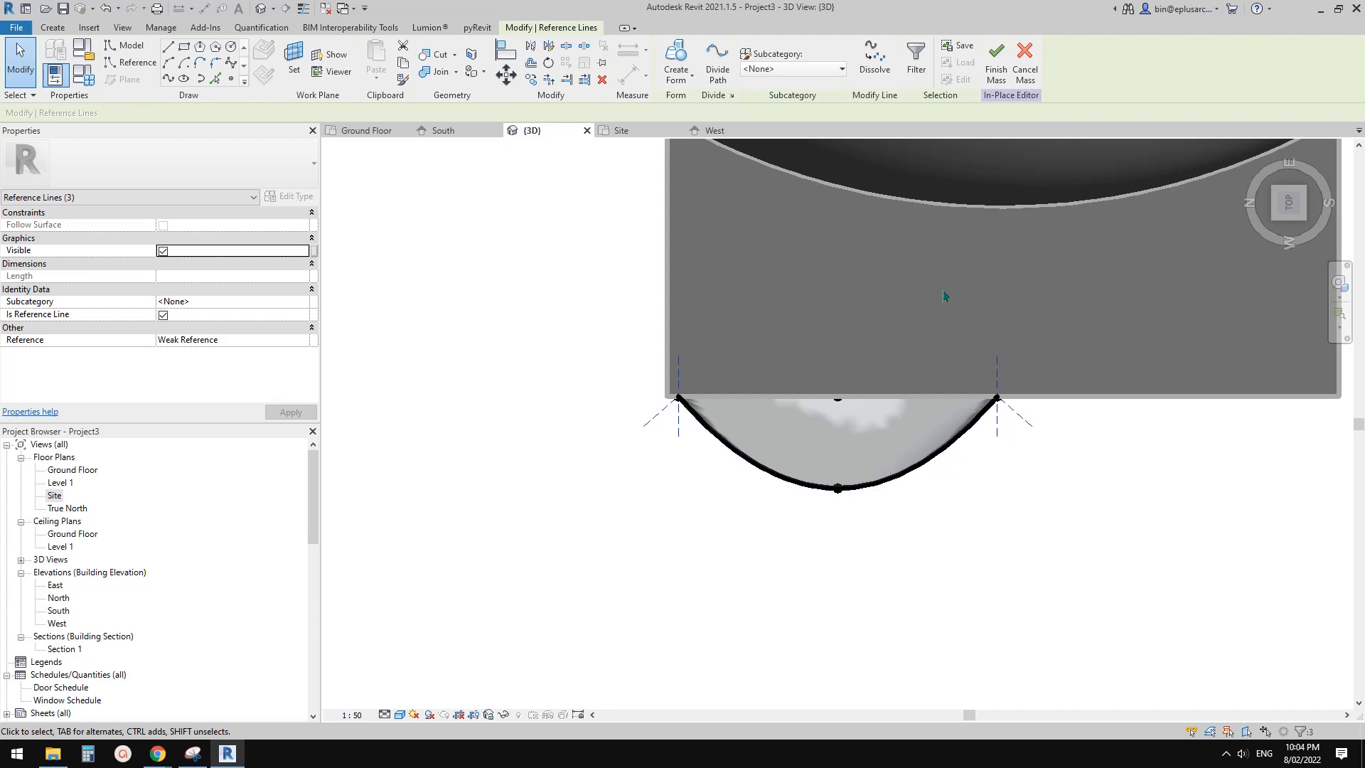
shift+middle_drag(950, 296, 856, 363)
key(Escape)
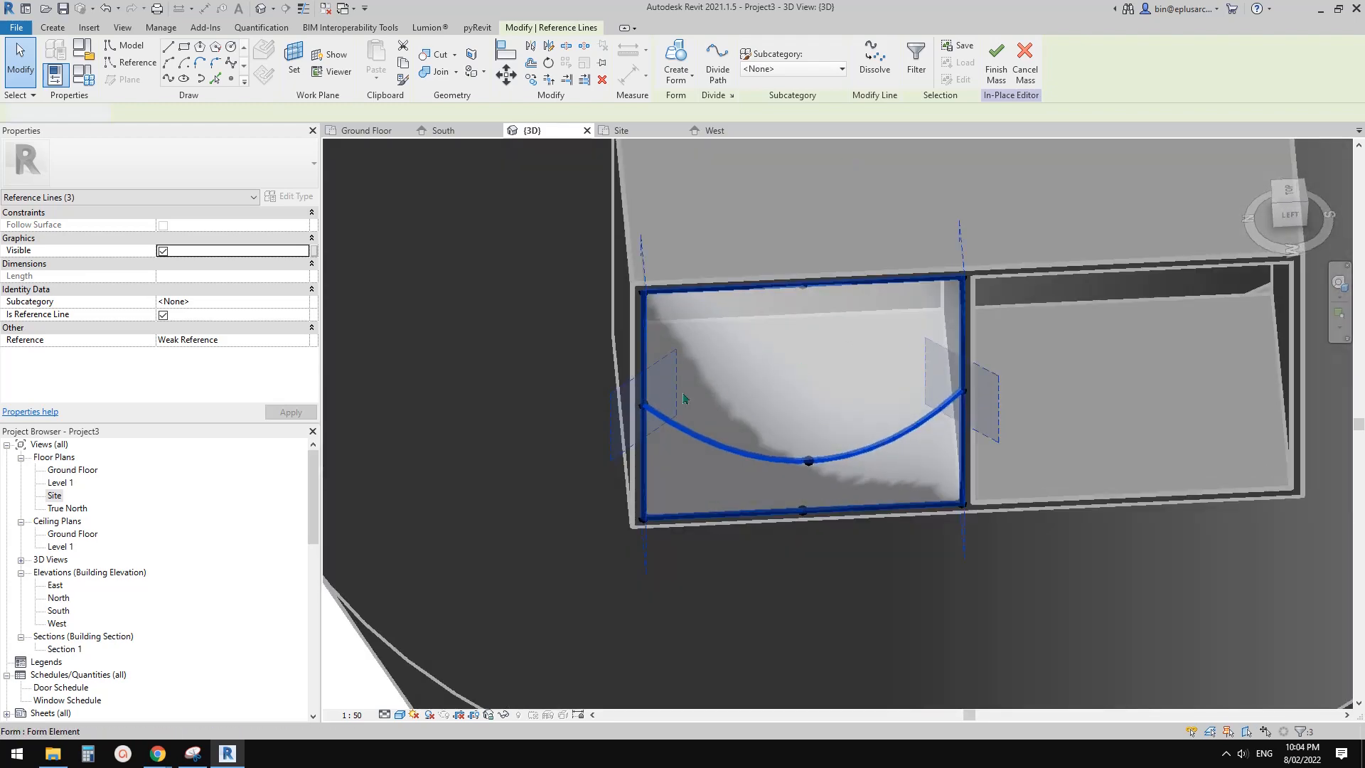
click(645, 407)
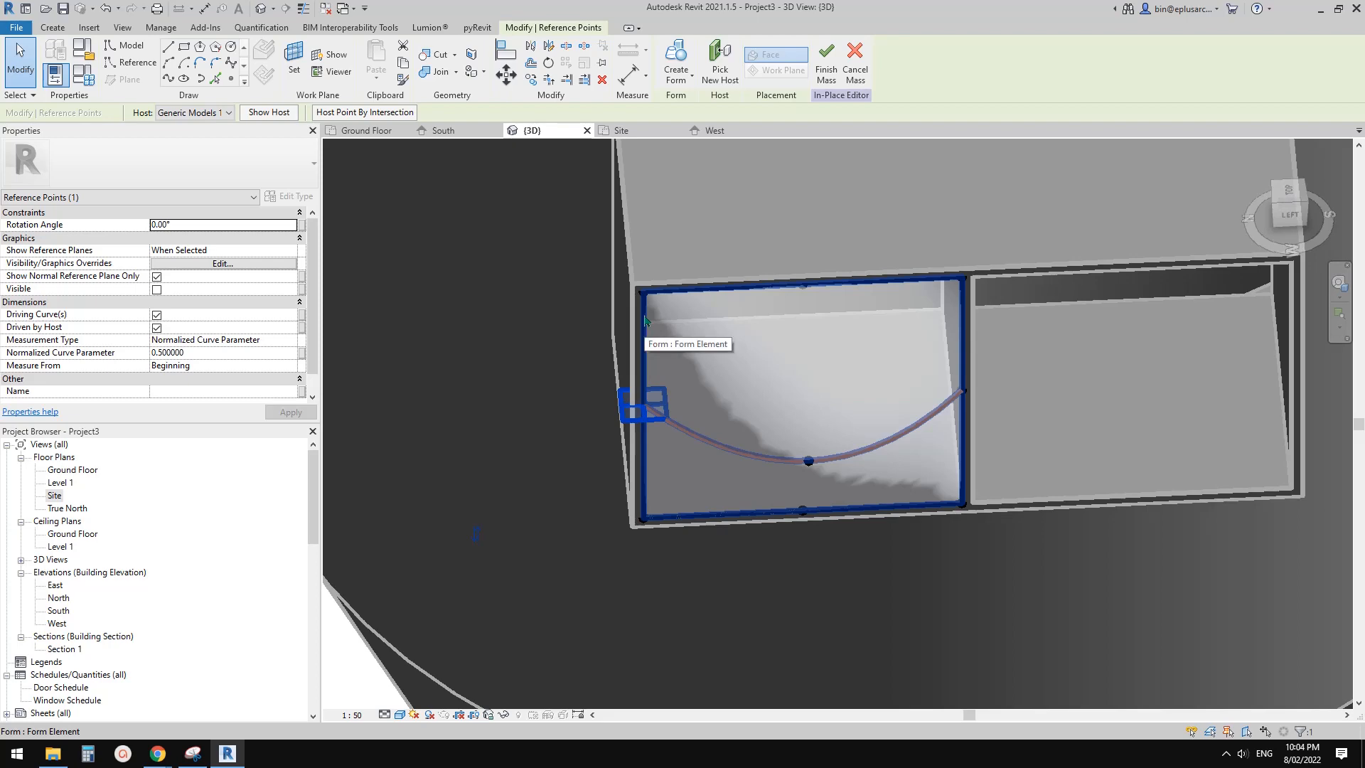
key(Escape)
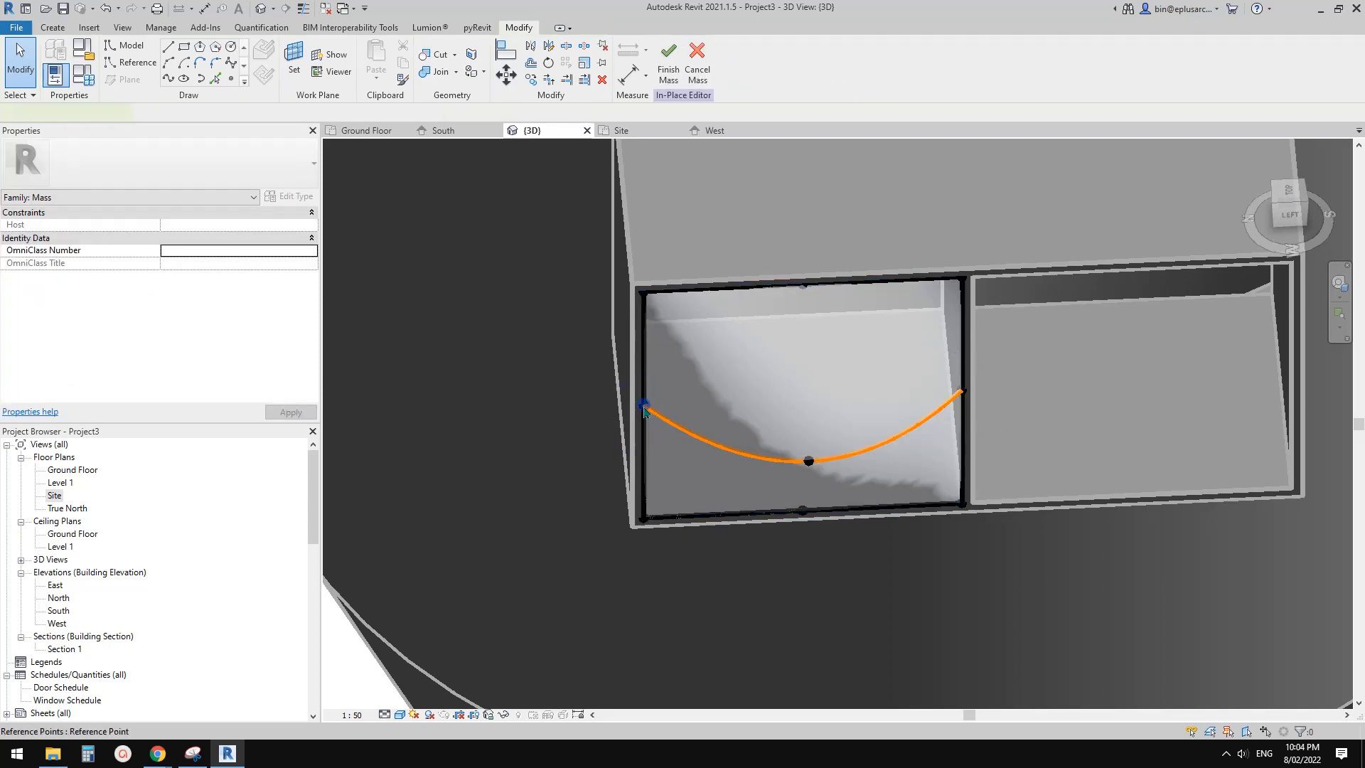
click(653, 400)
shift+middle_drag(653, 400, 590, 398)
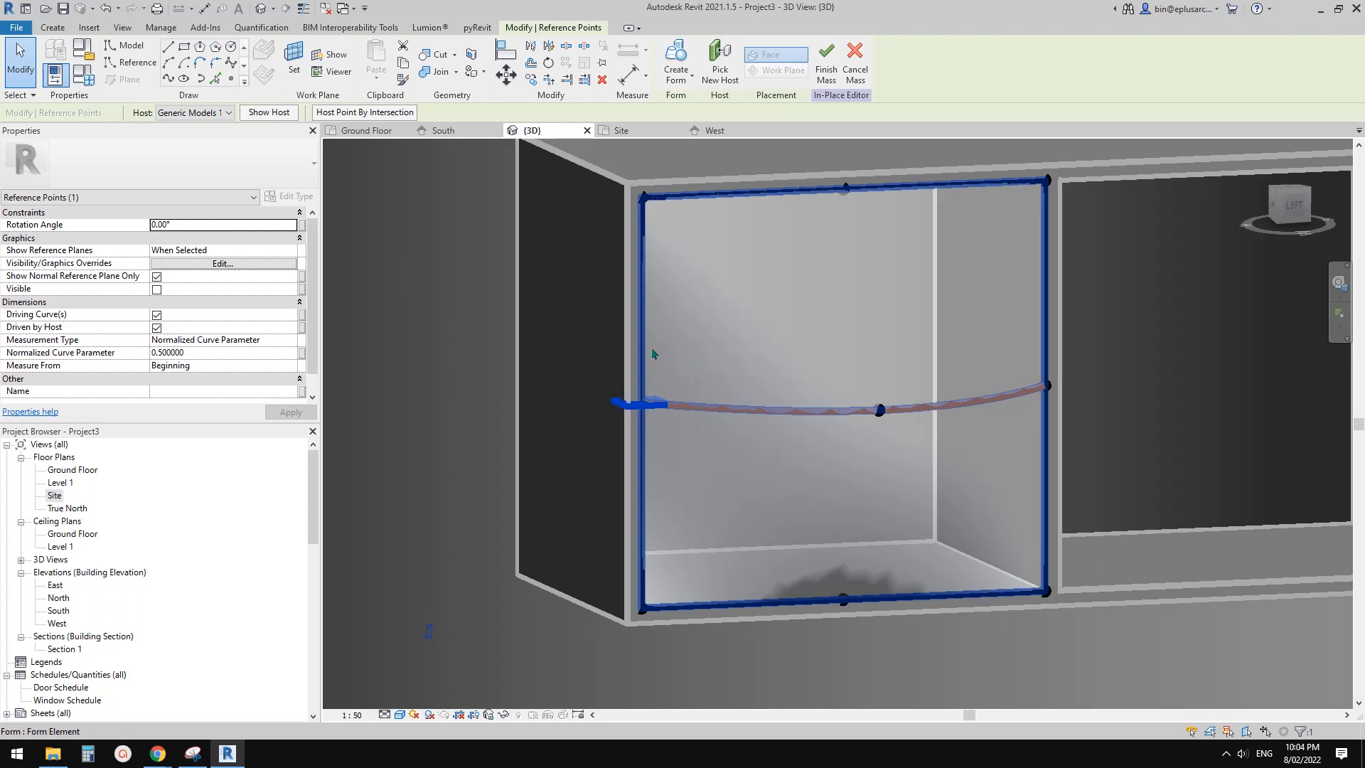
scroll(653, 354, down, 2)
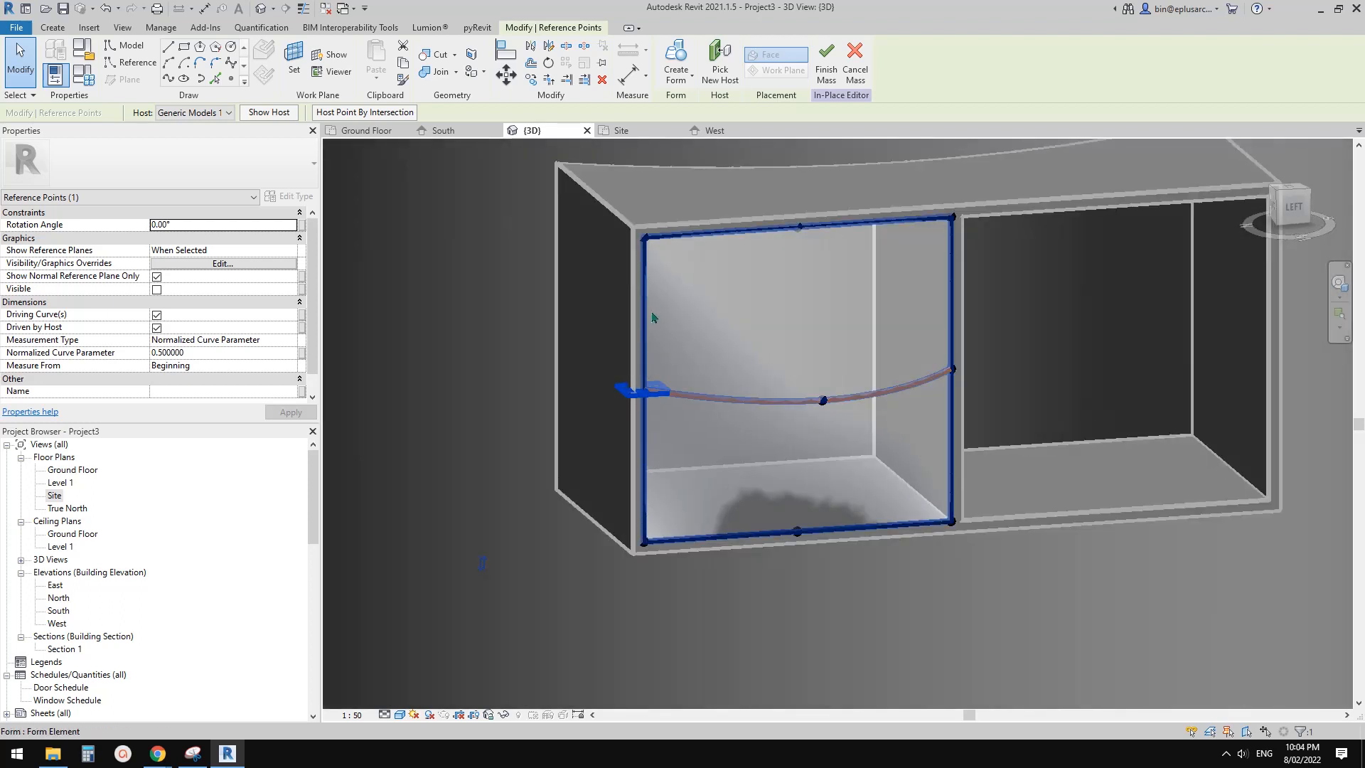
shift+middle_drag(641, 520, 686, 437)
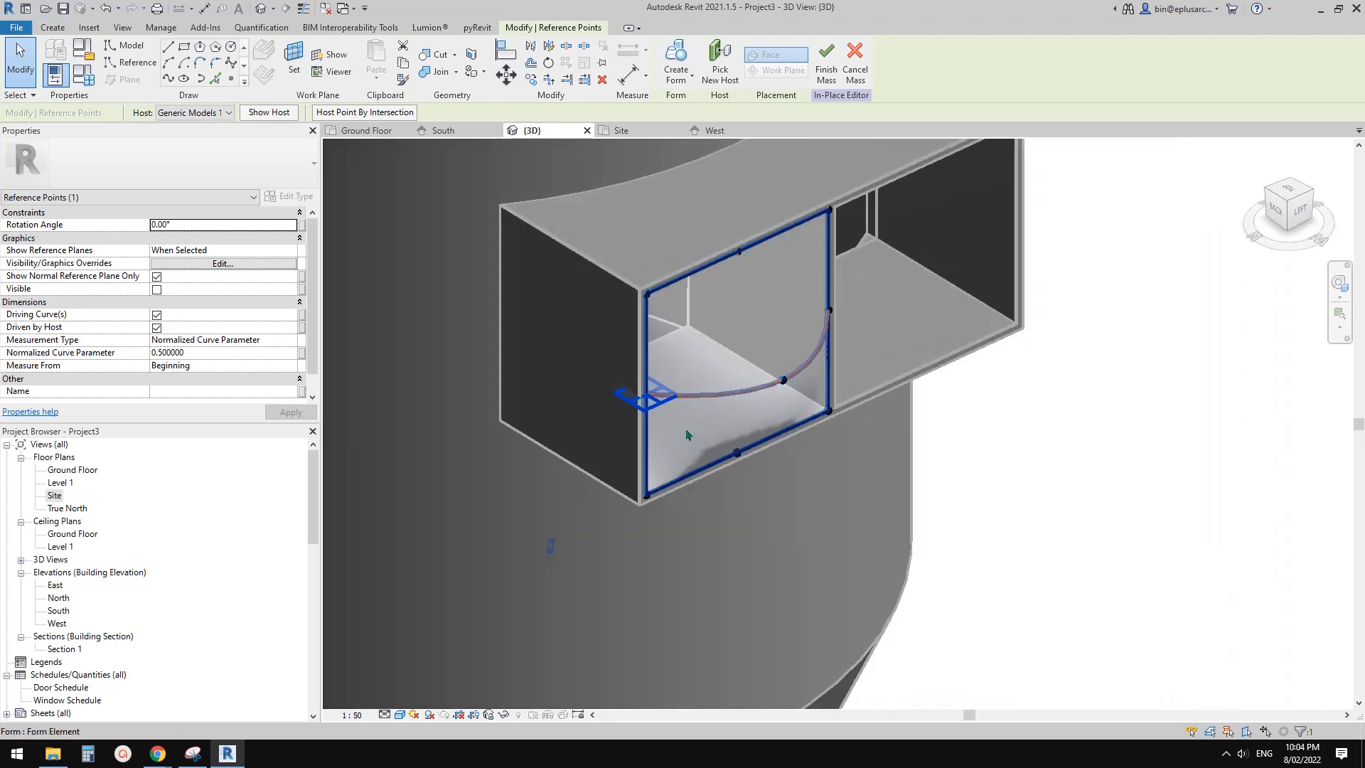
key(Escape)
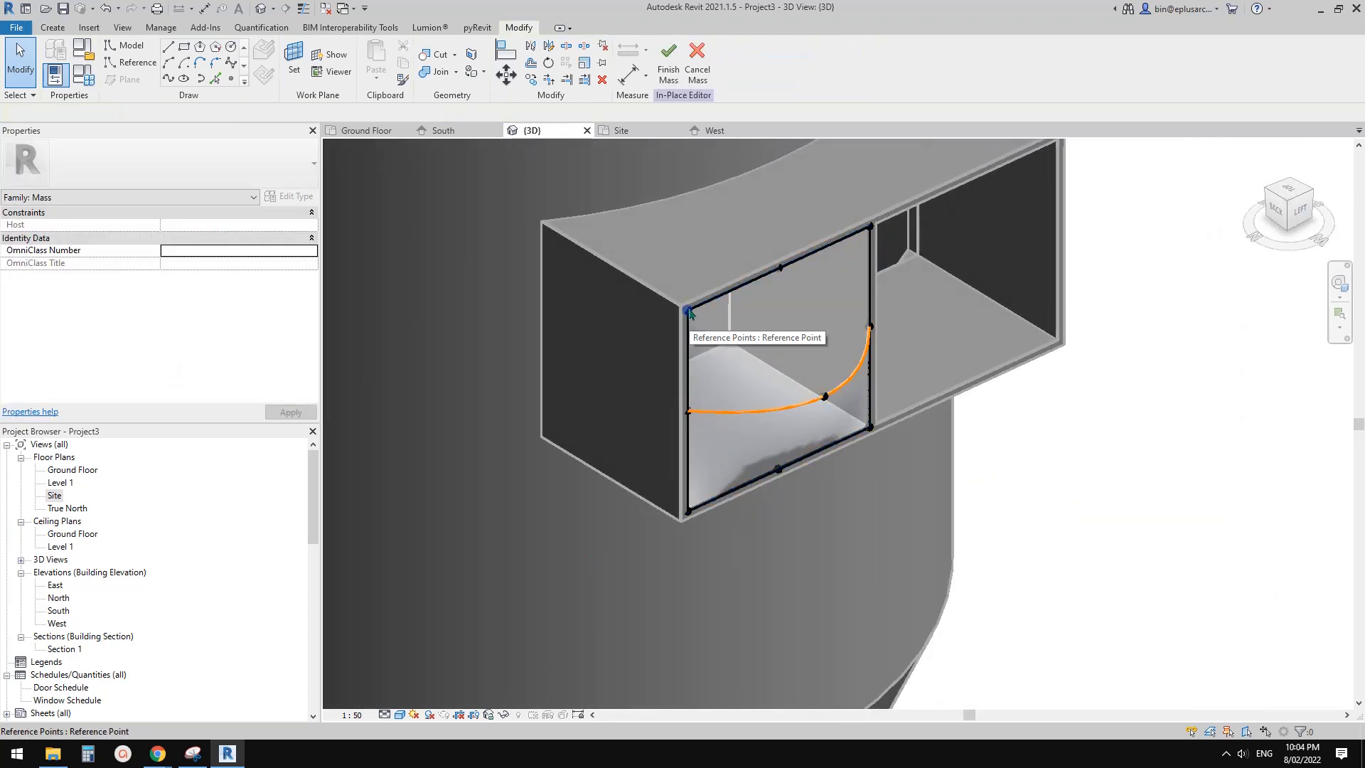
Select all nine reference points of the curved surface and set their host to <not associated>
click(689, 313)
drag(646, 219, 752, 512)
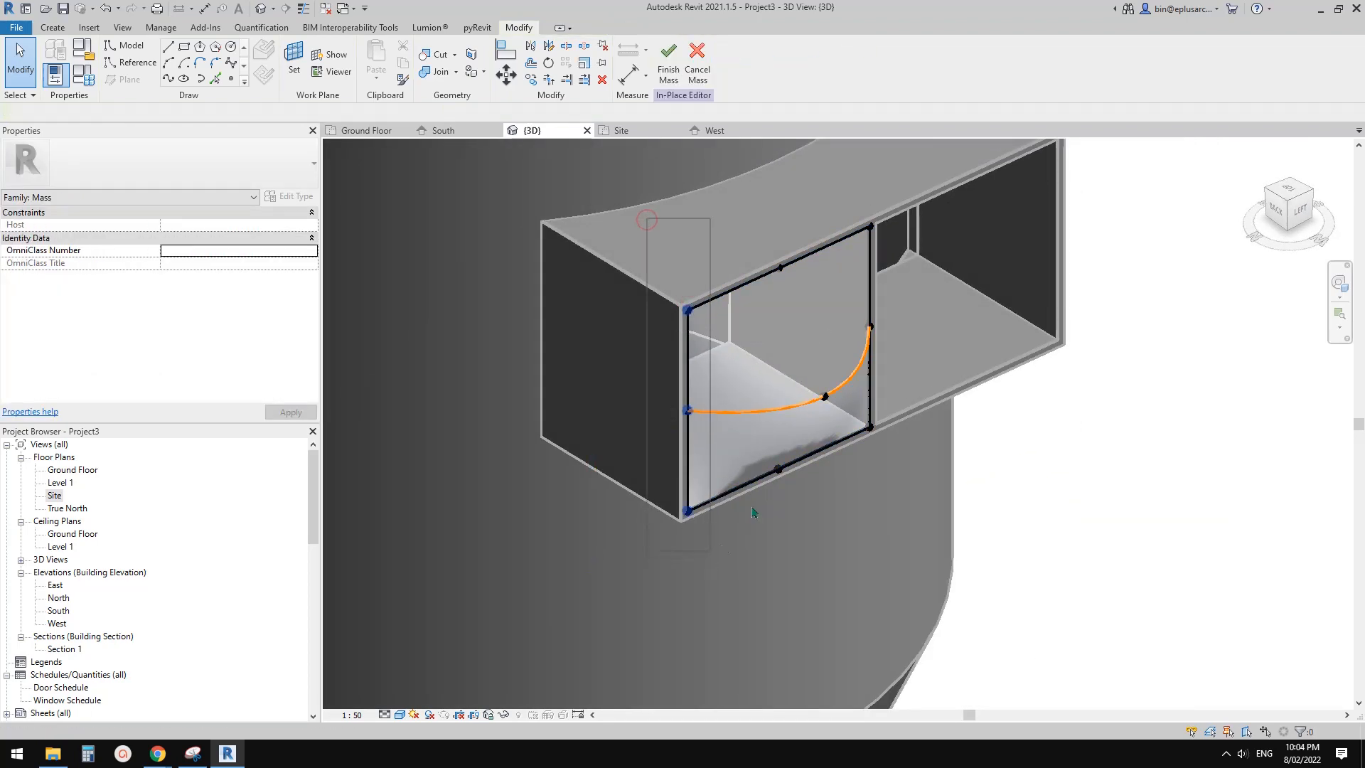
shift+middle_drag(752, 511, 777, 369)
ctrl+drag(760, 210, 857, 487)
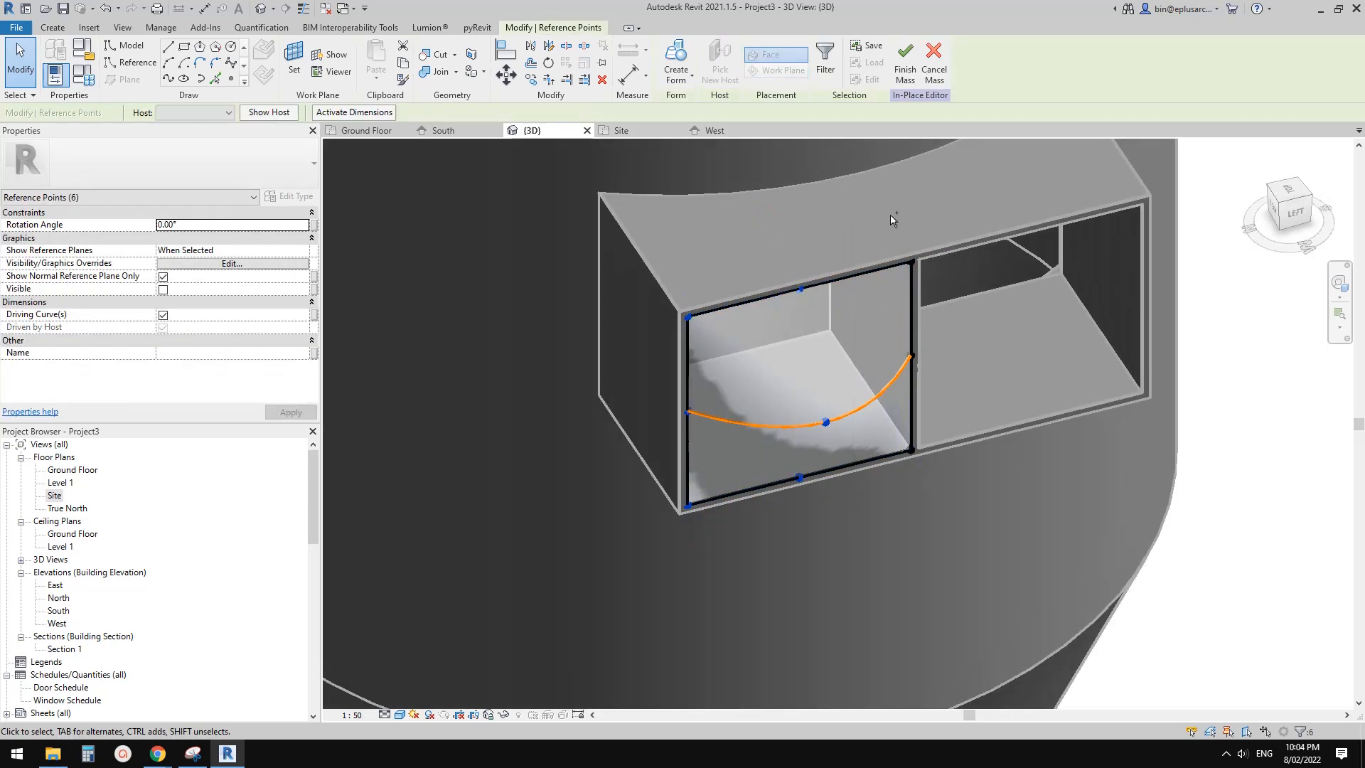
ctrl+drag(890, 214, 957, 526)
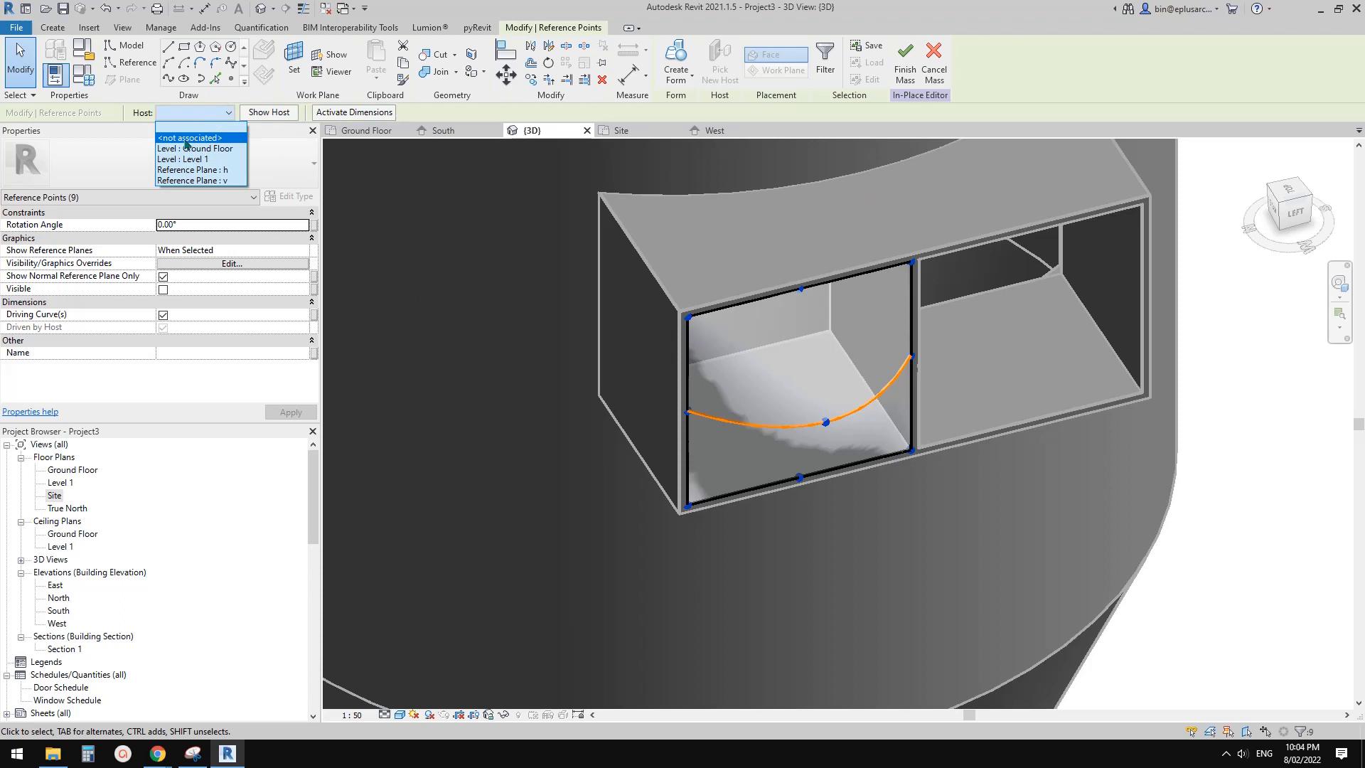
click(184, 139)
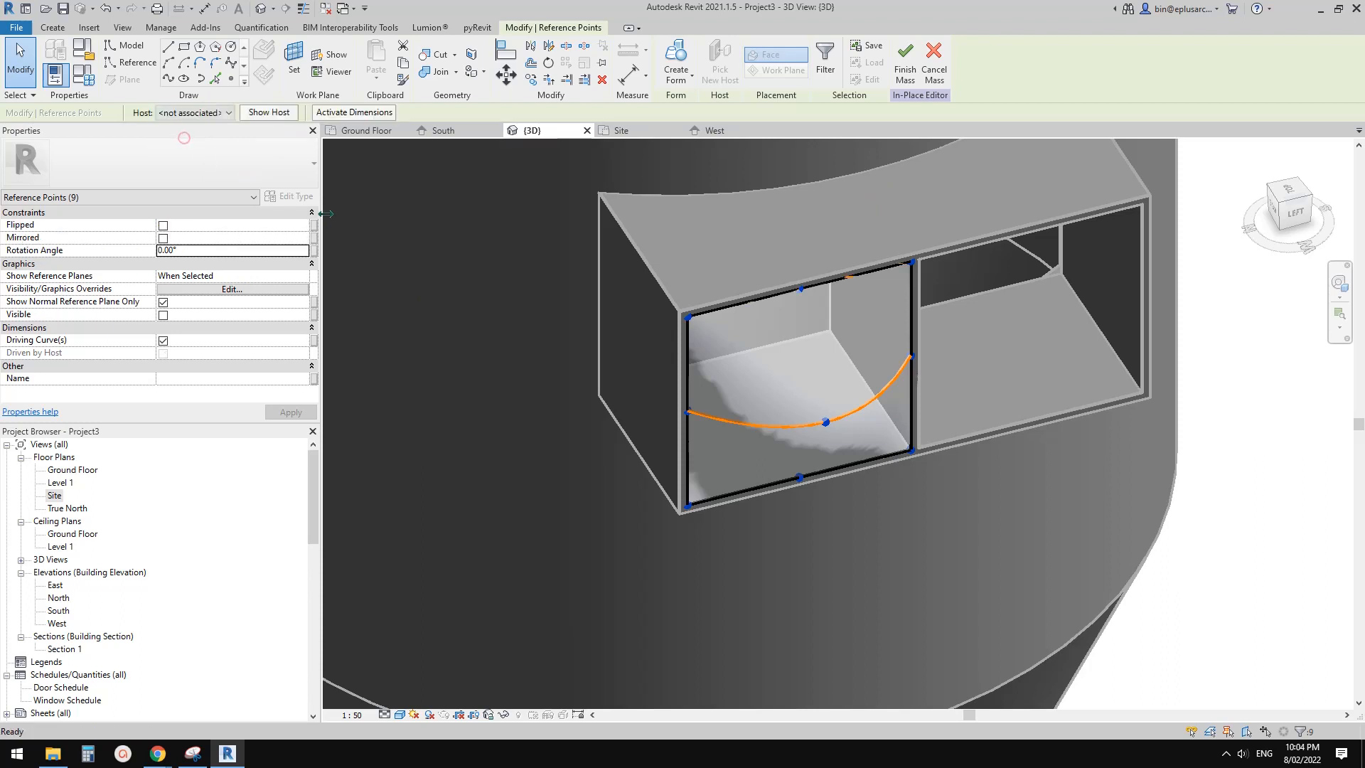
click(1288, 193)
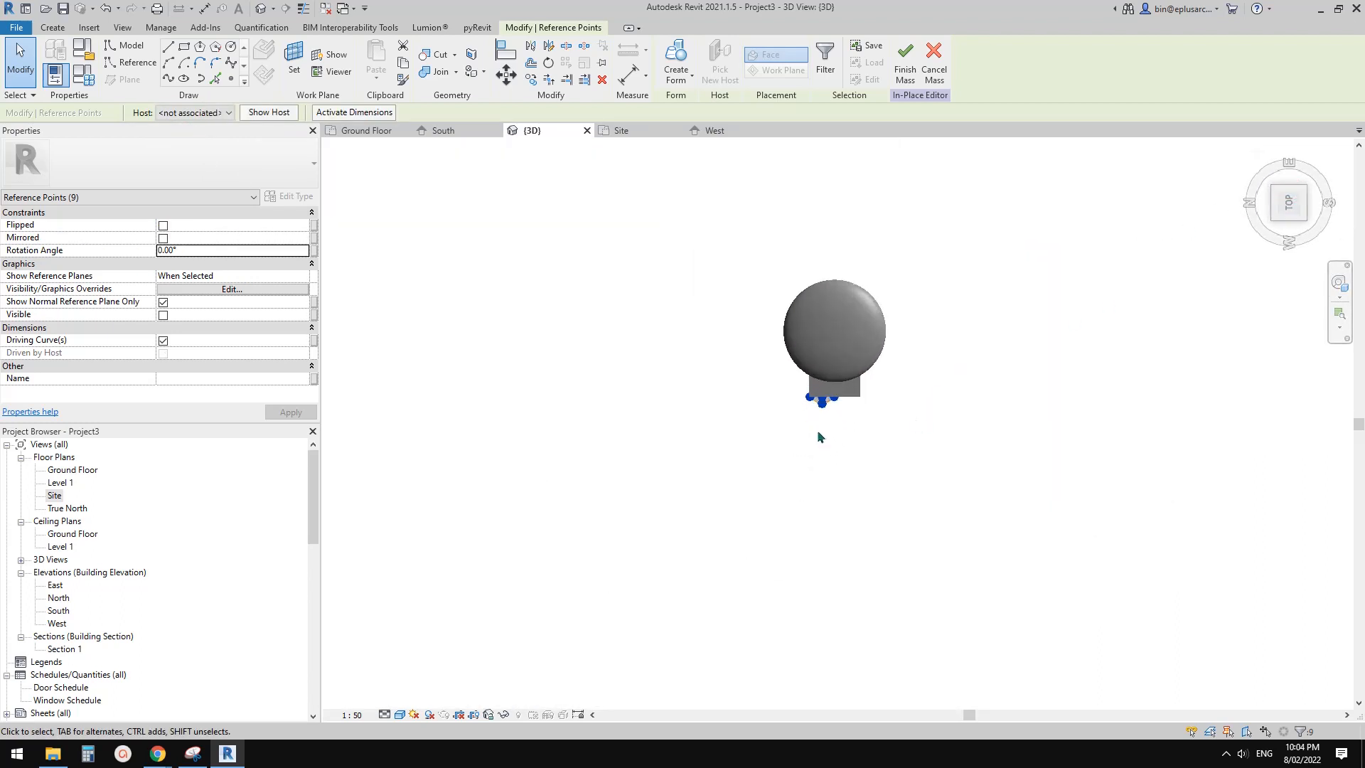
scroll(825, 396, up, 3)
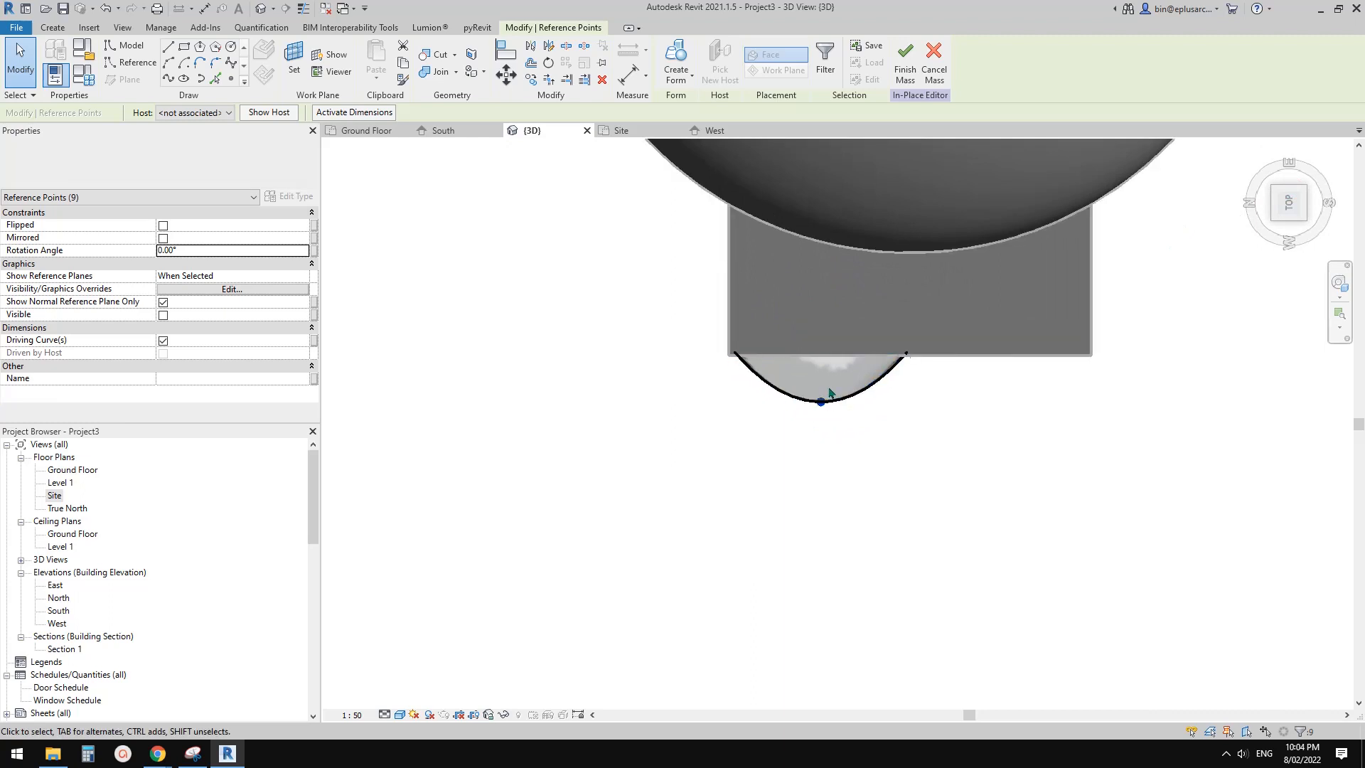
Nudge the bubble window's selected reference points slightly inward into the window box and finish the in-place mass
key(Up)
key(Up)
key(Up)
key(Up)
middle_drag(913, 432, 815, 449)
click(904, 417)
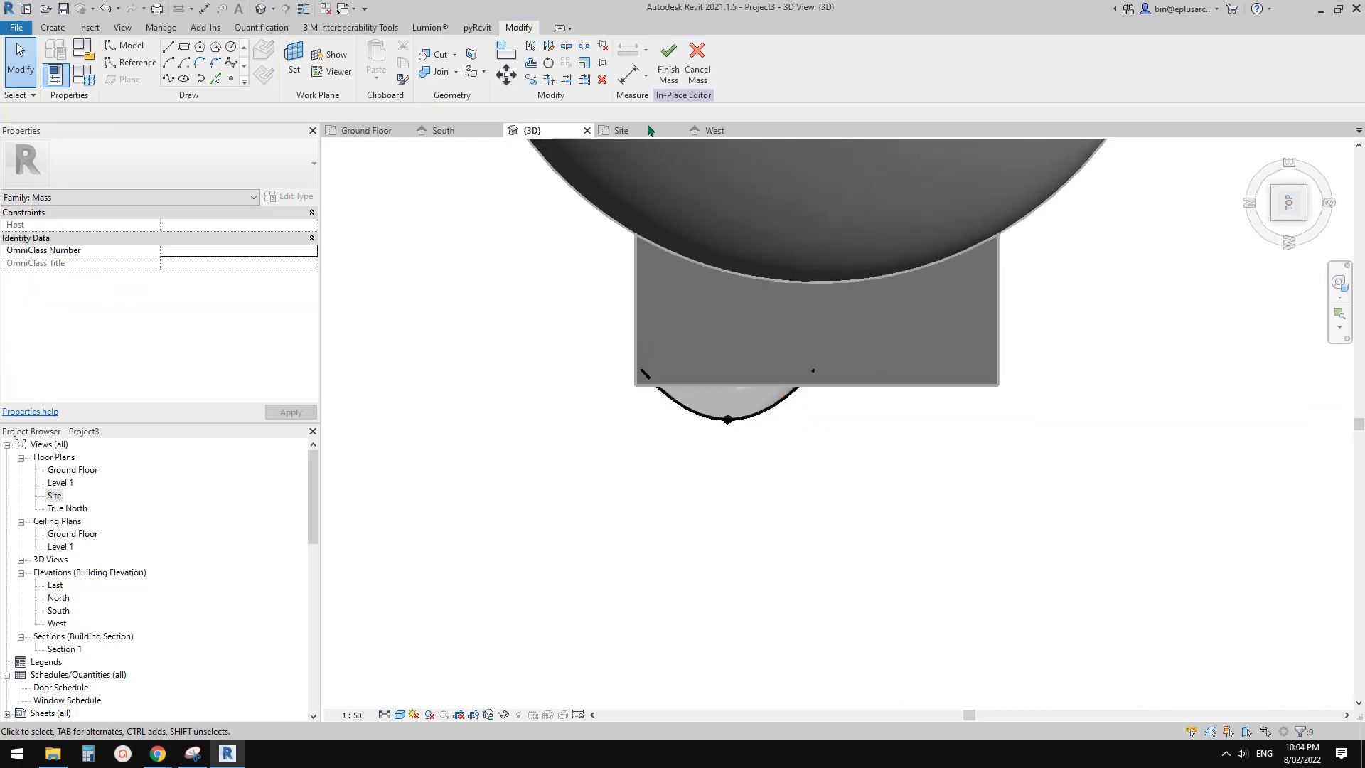
click(668, 69)
Copy the bubble window mass into the adjoining opening of the window box using wireframe display, and restore the shaded display
click(815, 404)
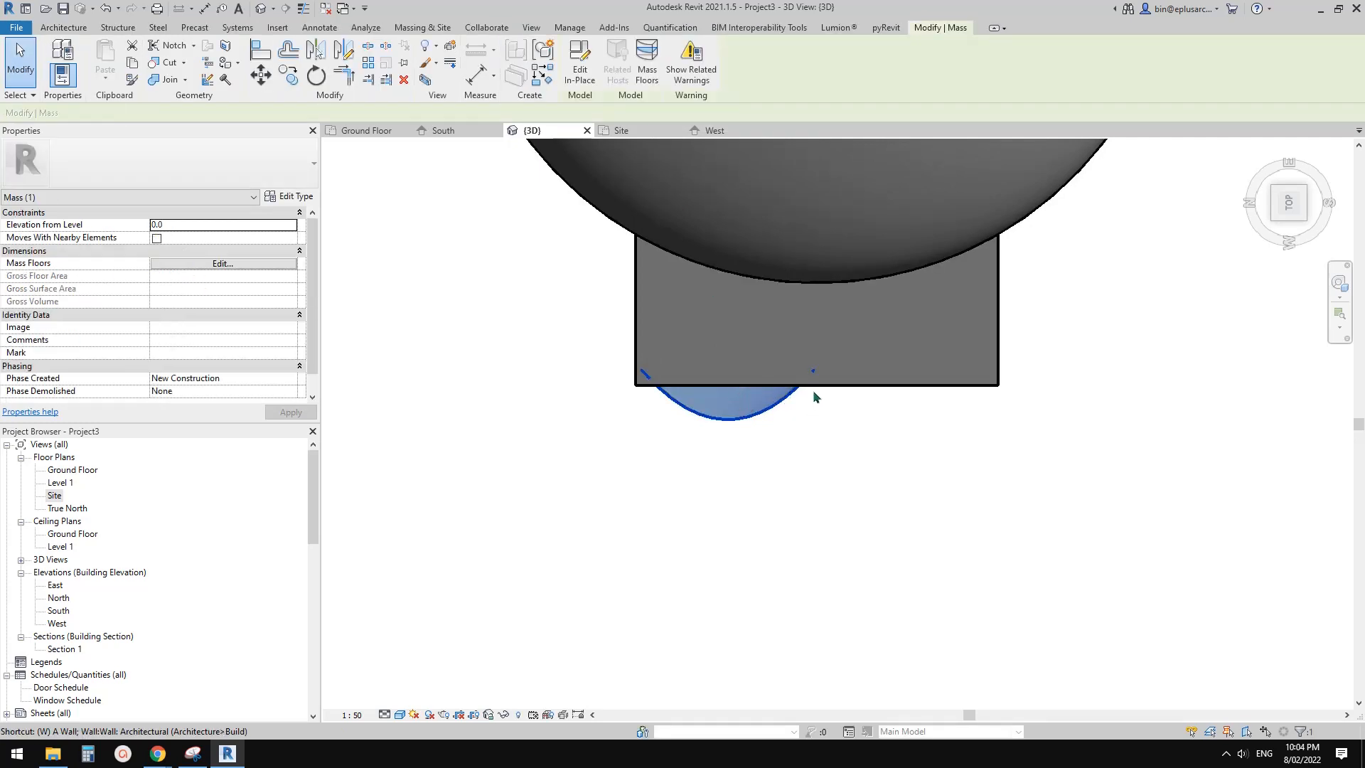
key(w)
key(f)
scroll(813, 371, up, 3)
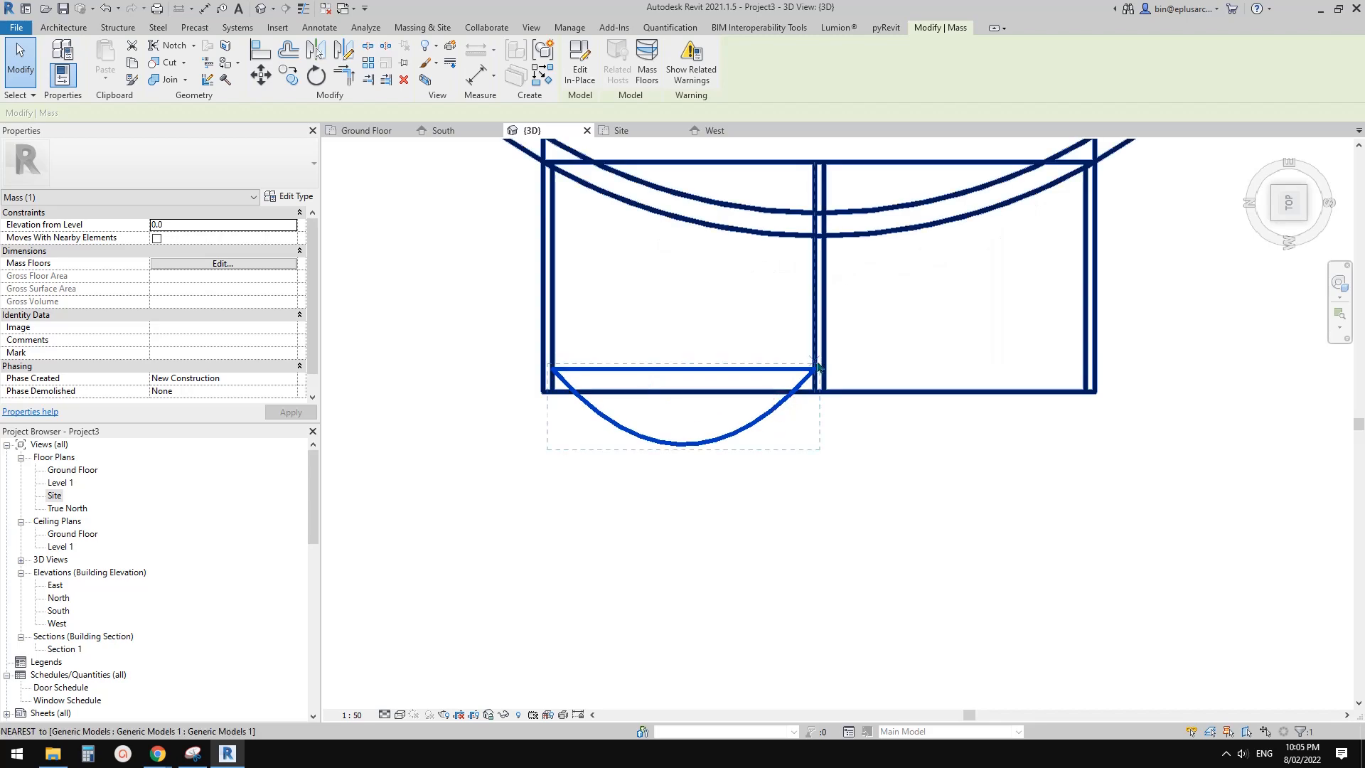
key(c)
key(o)
click(813, 341)
click(1084, 340)
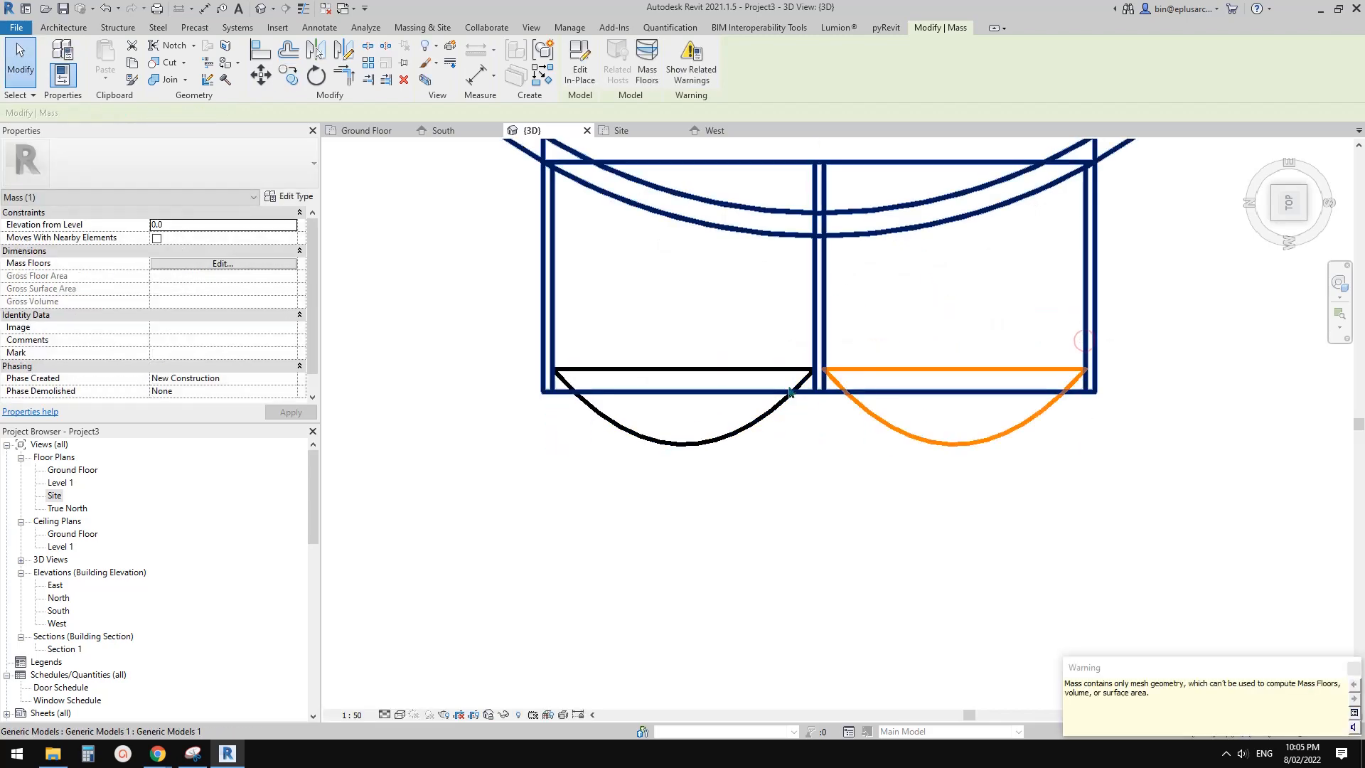
key(Escape)
scroll(788, 390, down, 2)
shift+middle_drag(770, 445, 834, 262)
key(s)
key(d)
shift+middle_drag(806, 452, 821, 214)
scroll(820, 256, down, 2)
scroll(753, 330, up, 1)
Open the silo for in-place editing, compare it with the reference photo in the browser, and finish the model without changes
click(713, 226)
middle_drag(754, 273, 688, 271)
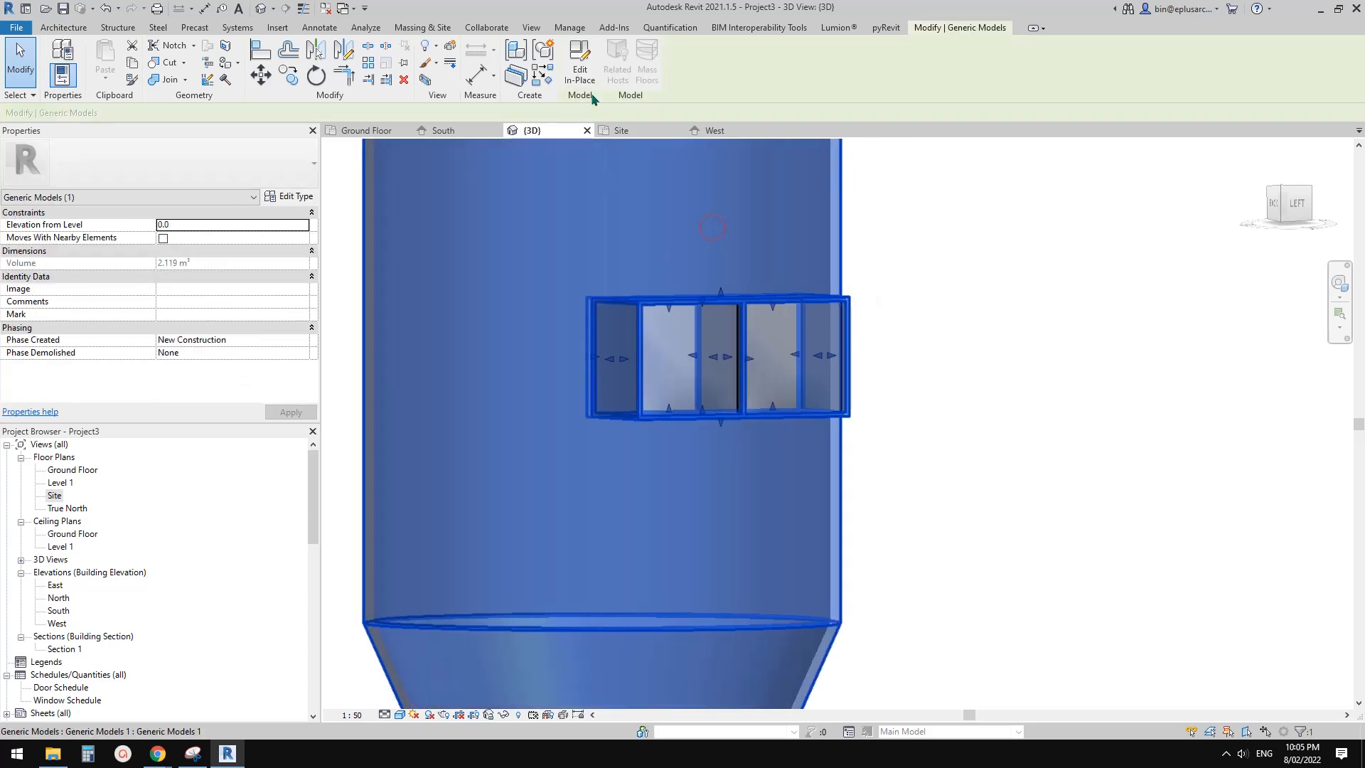
click(579, 69)
shift+middle_drag(755, 367, 610, 518)
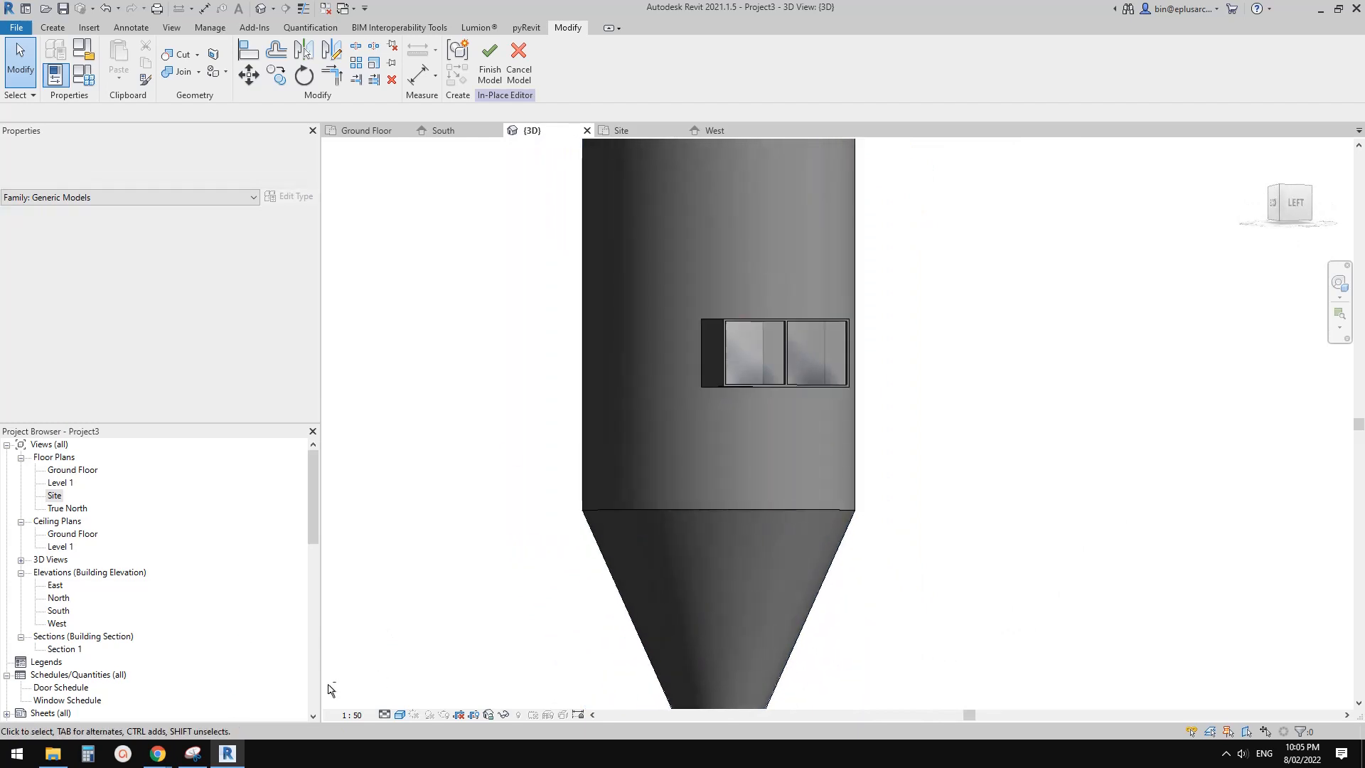
mouse_move(157, 753)
click(244, 709)
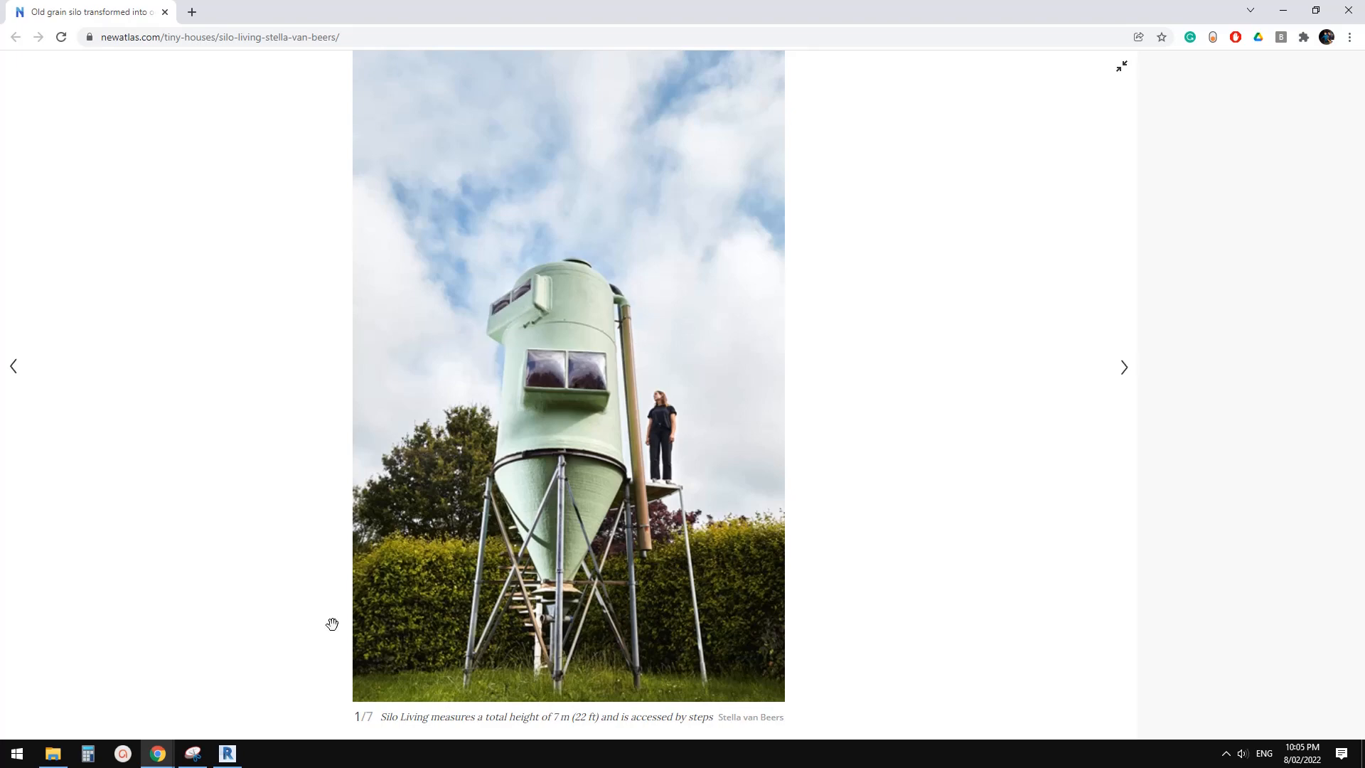
click(239, 756)
scroll(709, 448, down, 1)
shift+middle_drag(713, 448, 745, 516)
middle_drag(758, 440, 721, 511)
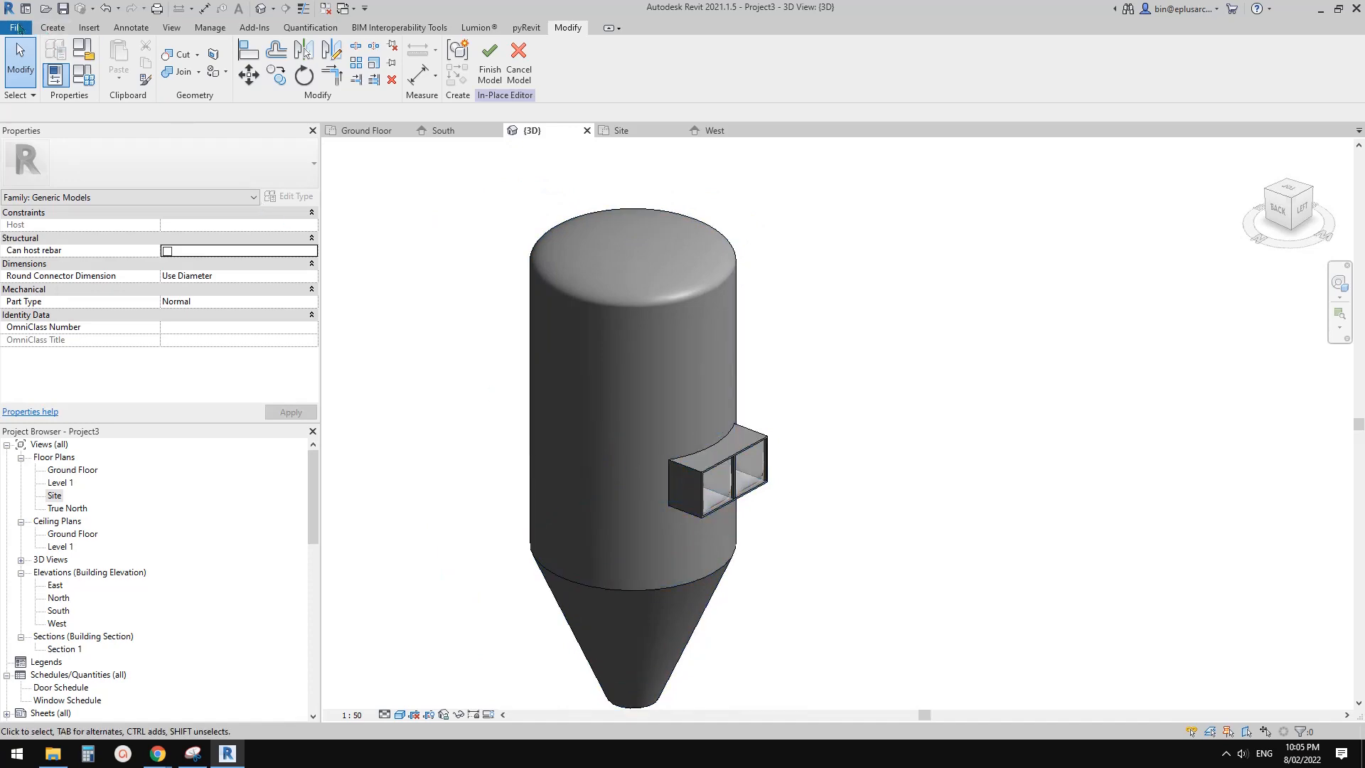
click(490, 60)
key(Escape)
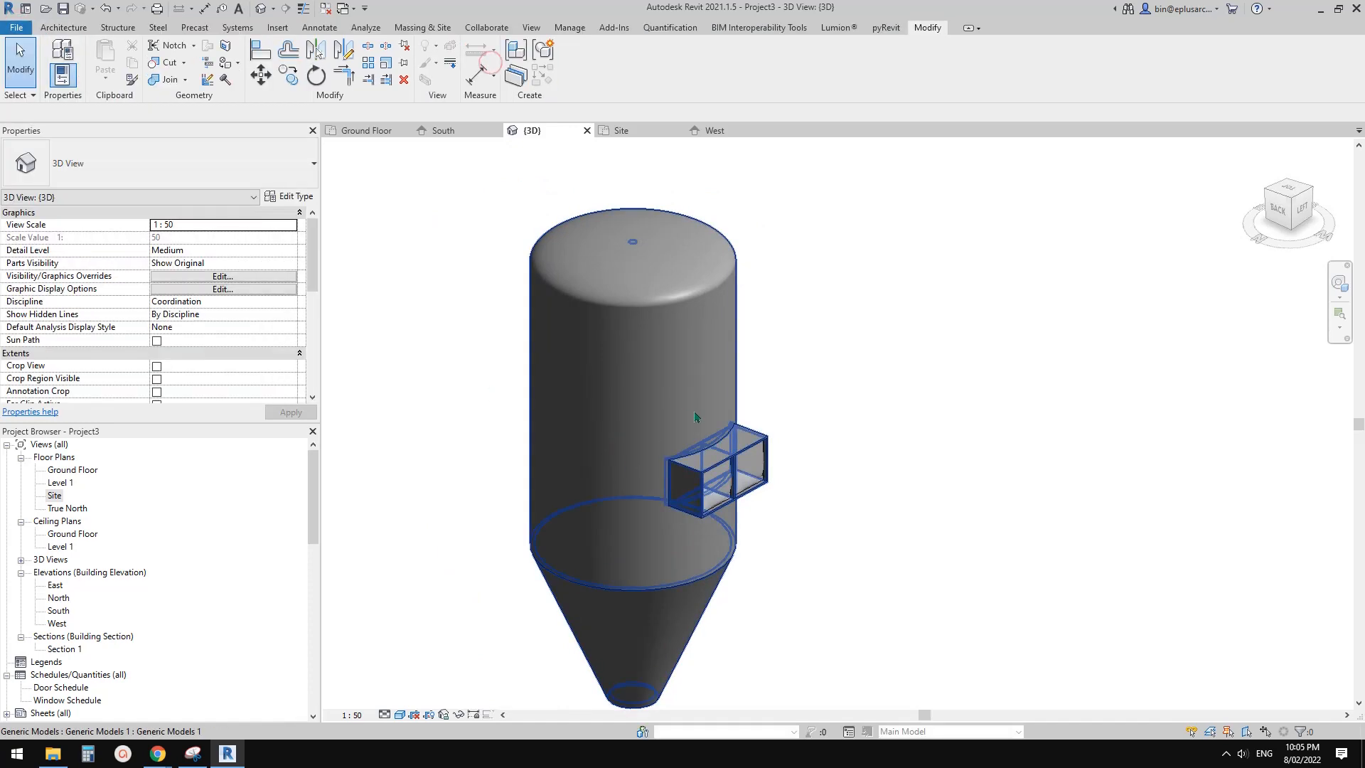
Create a new family from the template Metric Generic Model face based.rft
click(18, 28)
click(86, 78)
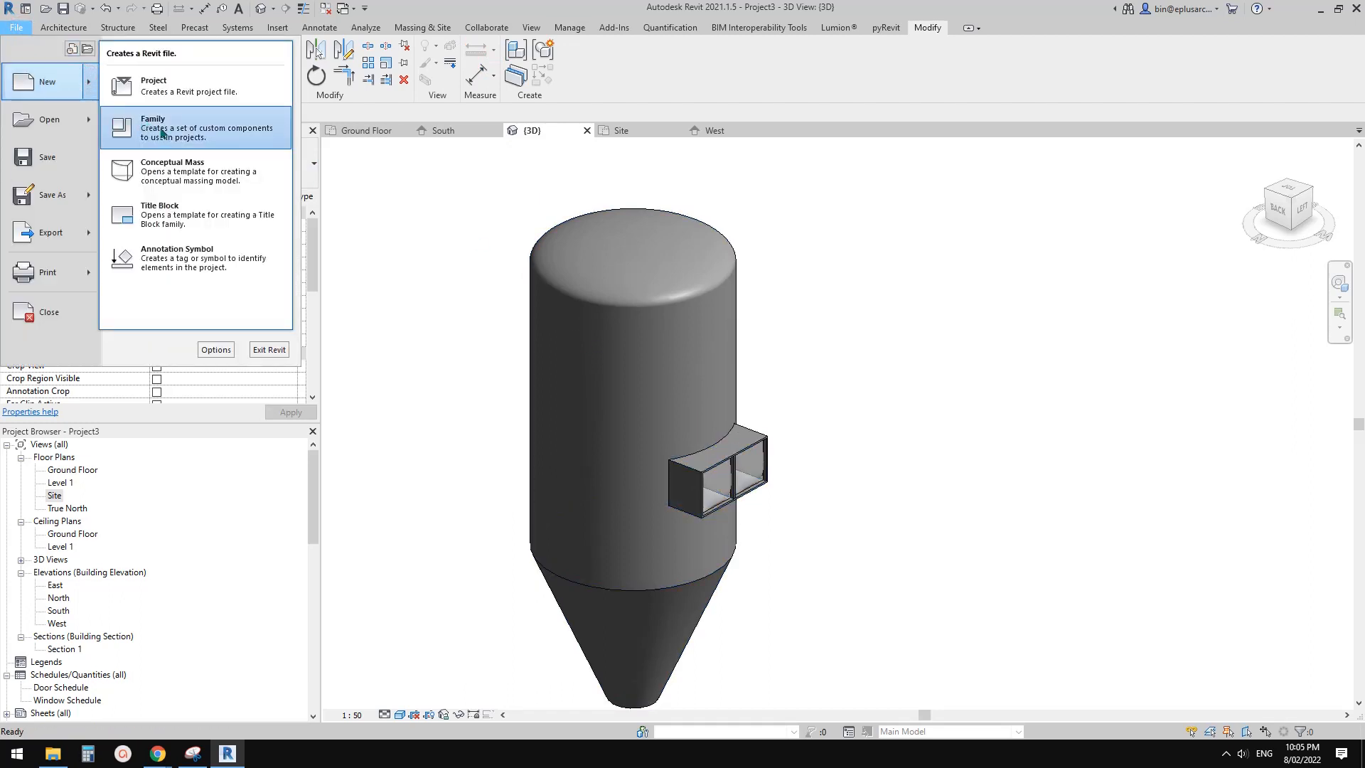
click(163, 133)
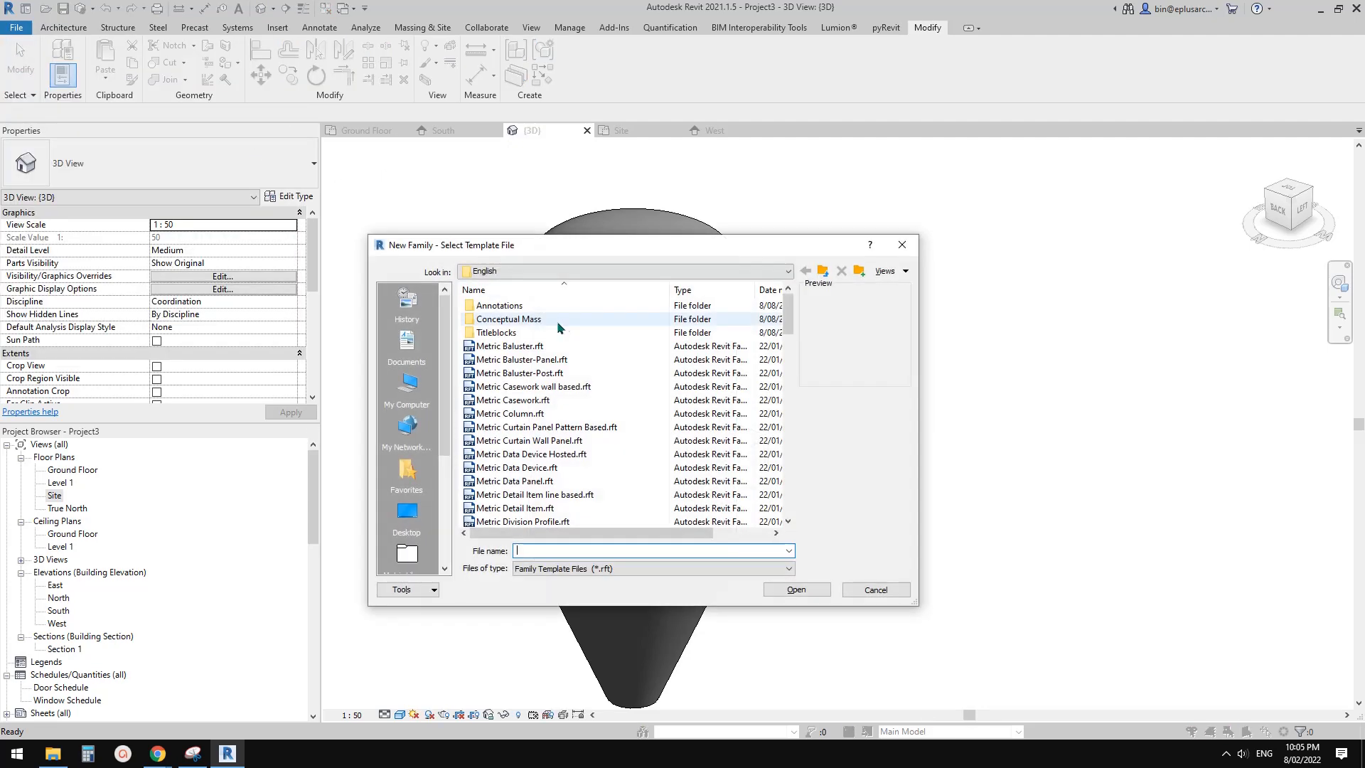
scroll(794, 382, down, 10)
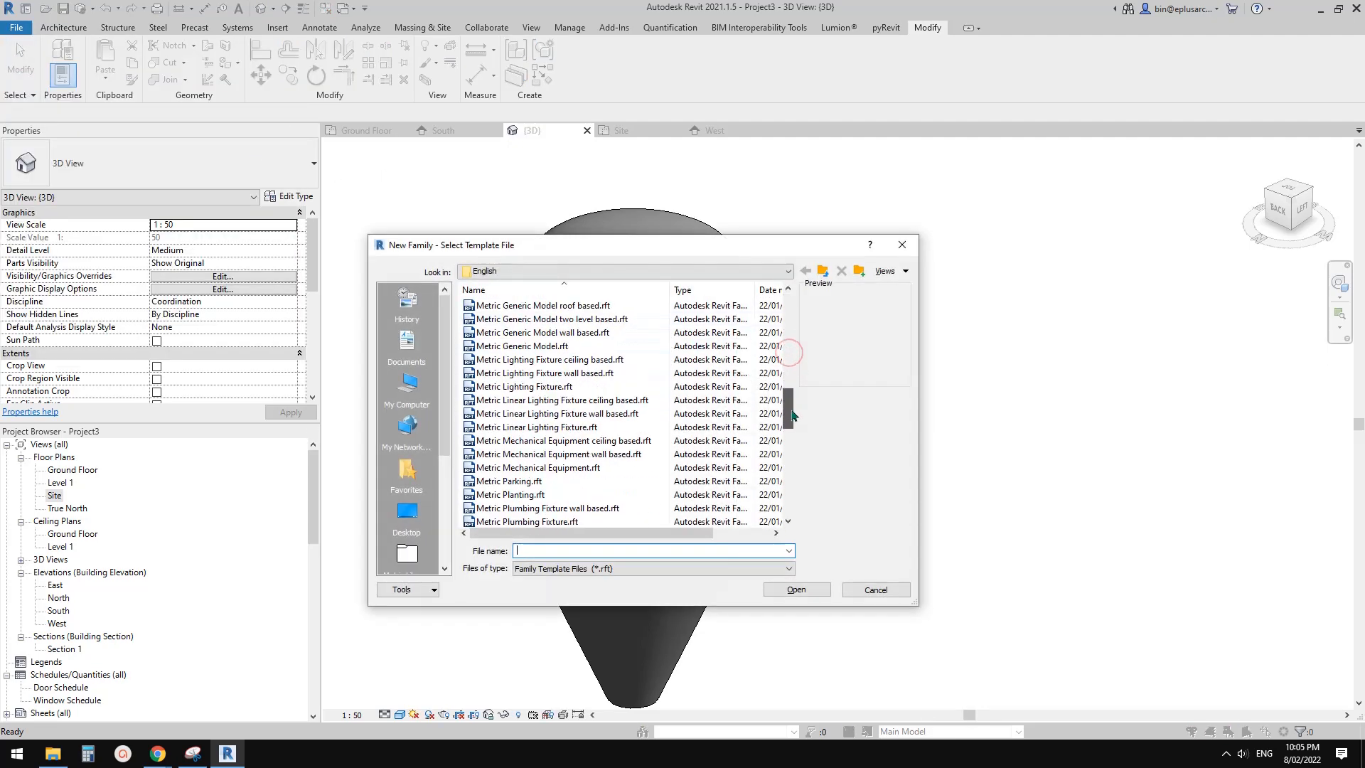
click(542, 359)
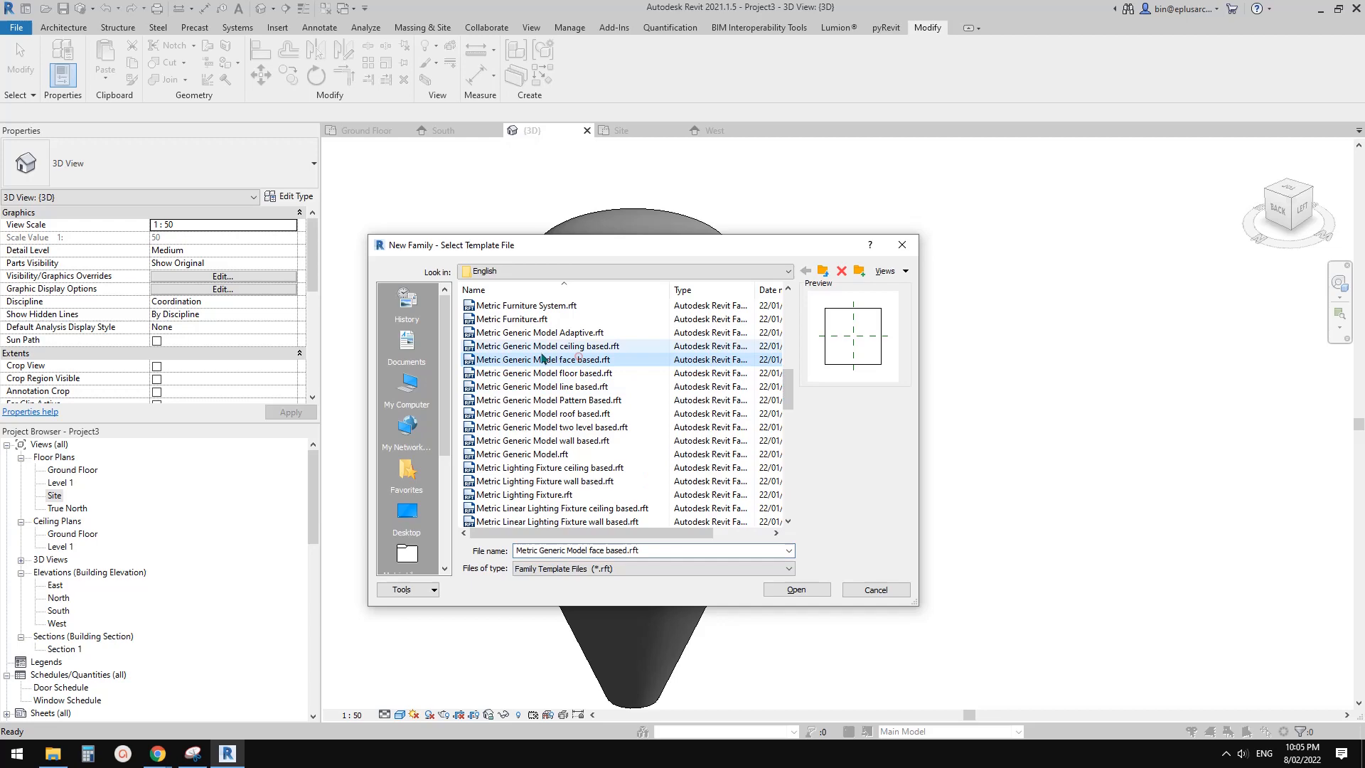
click(803, 589)
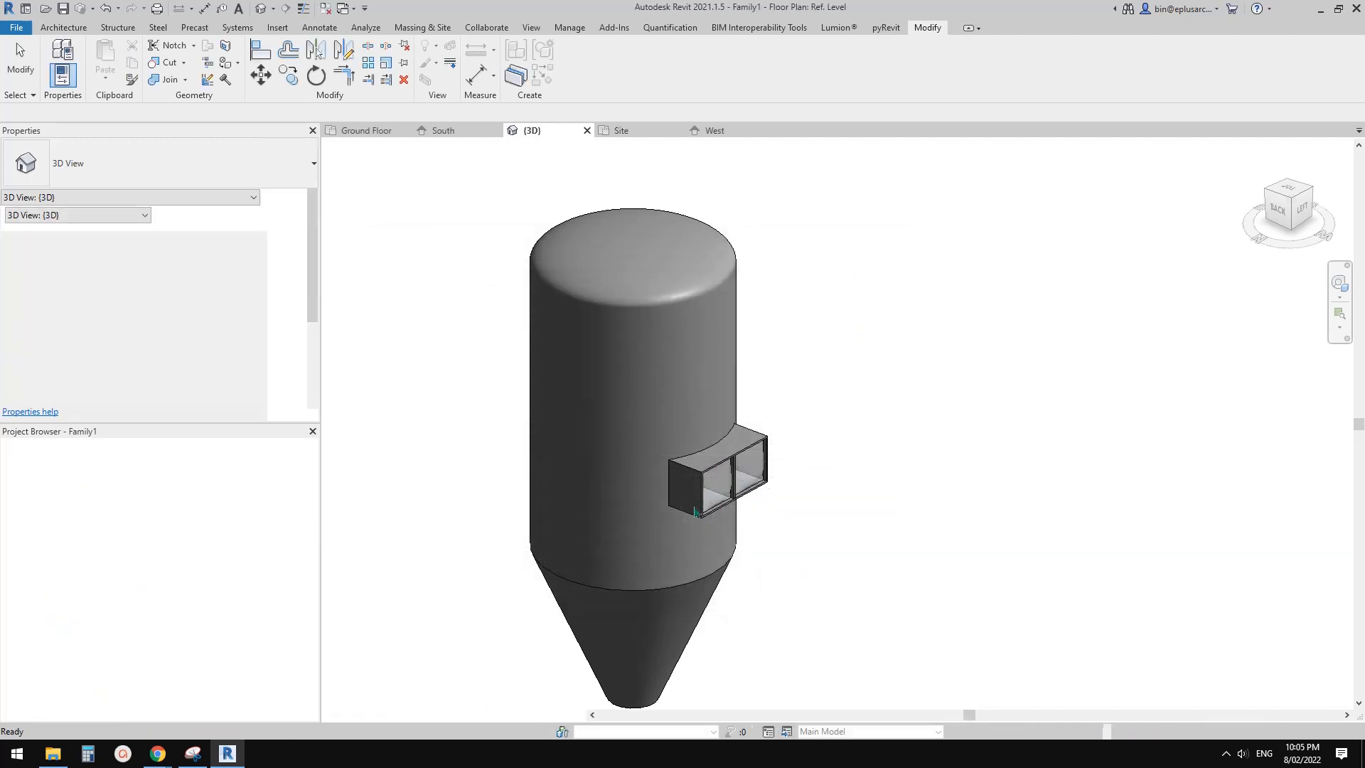
Draw two vertical reference planes in the Ref. Level plan, one on each side of the vertical centre plane
middle_drag(802, 534, 720, 515)
scroll(733, 435, up, 1)
middle_drag(741, 439, 577, 409)
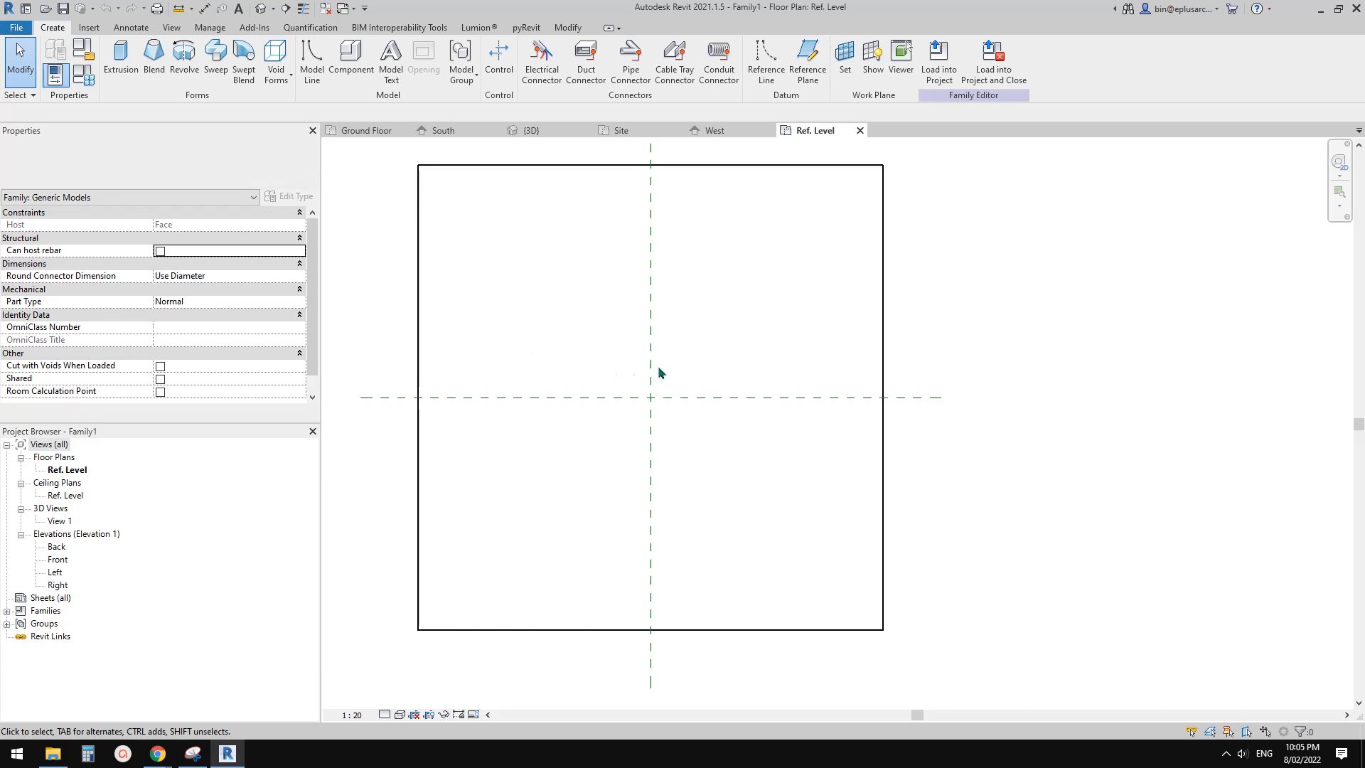
middle_drag(658, 365, 627, 369)
scroll(604, 346, down, 1)
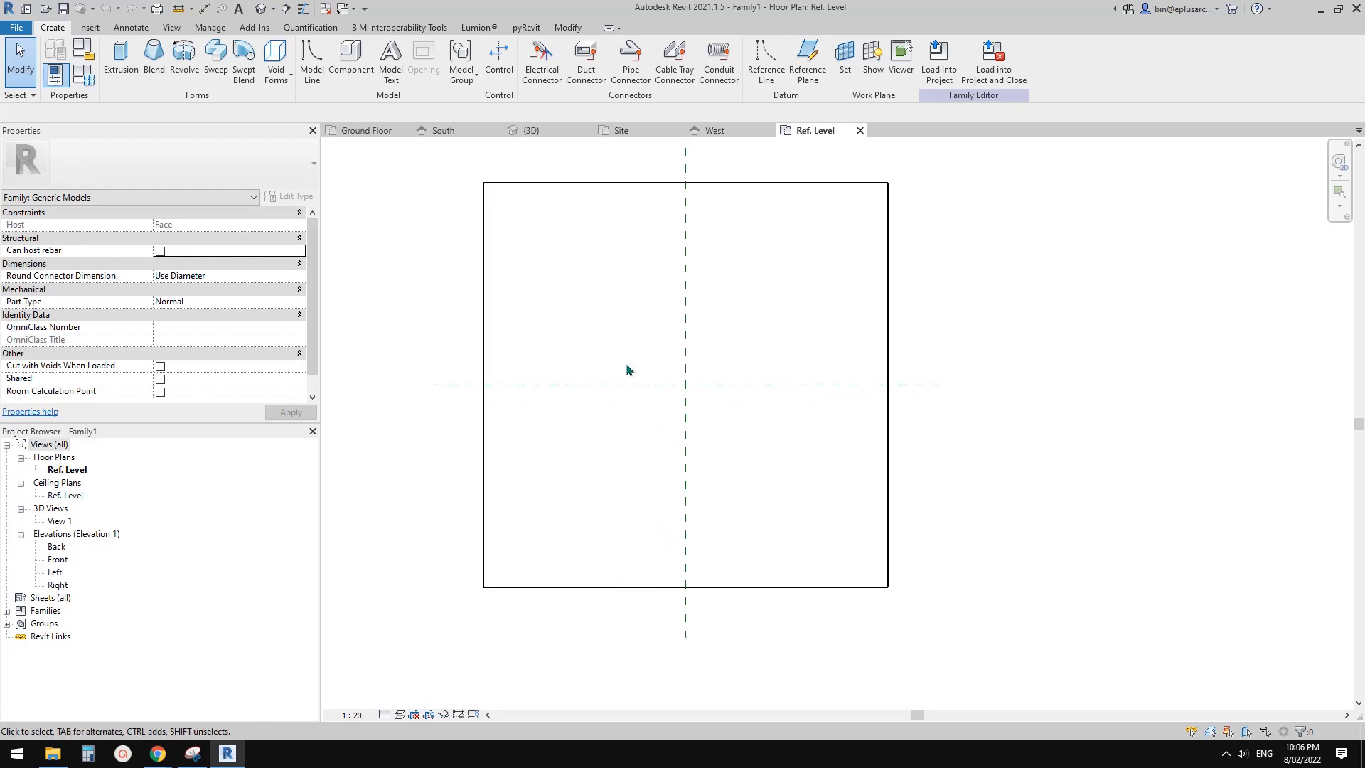
key(r)
key(p)
click(602, 467)
click(602, 293)
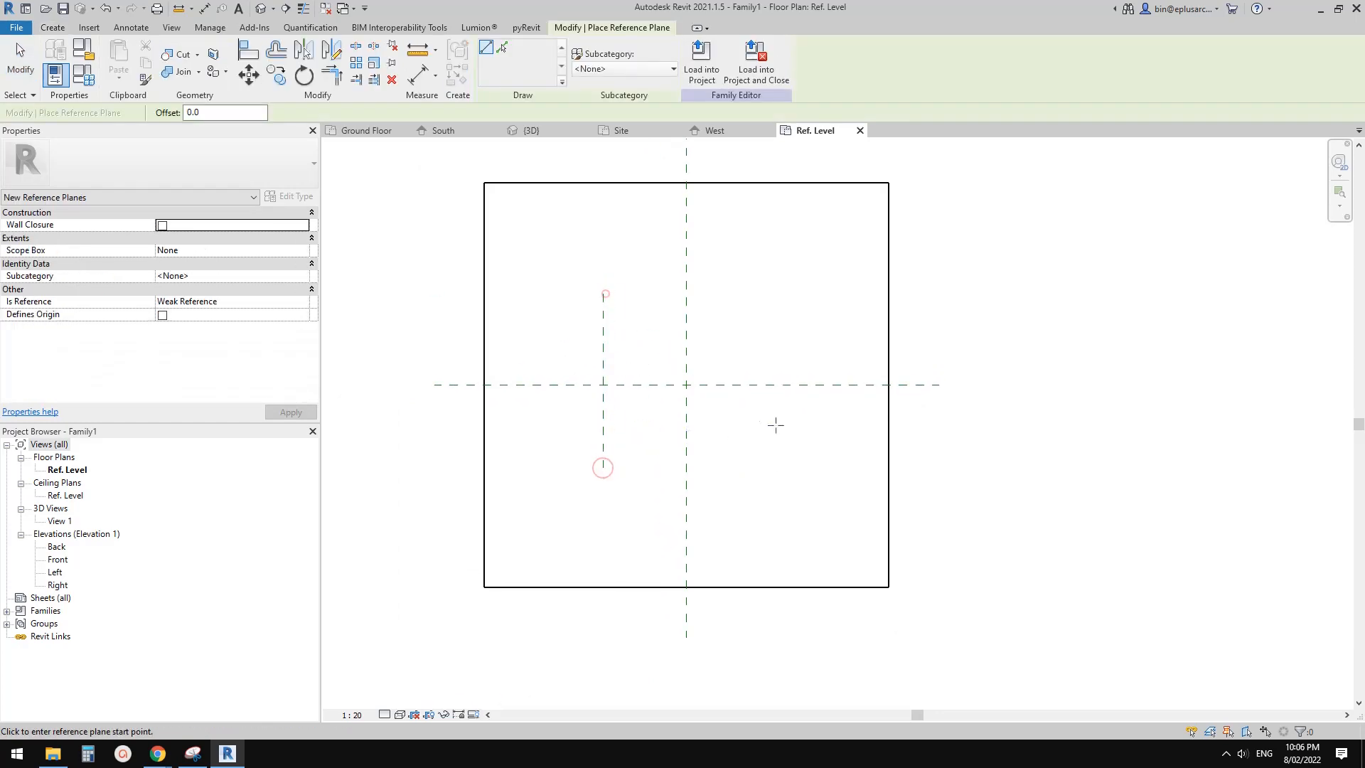
click(766, 467)
click(766, 299)
key(Escape)
key(Escape)
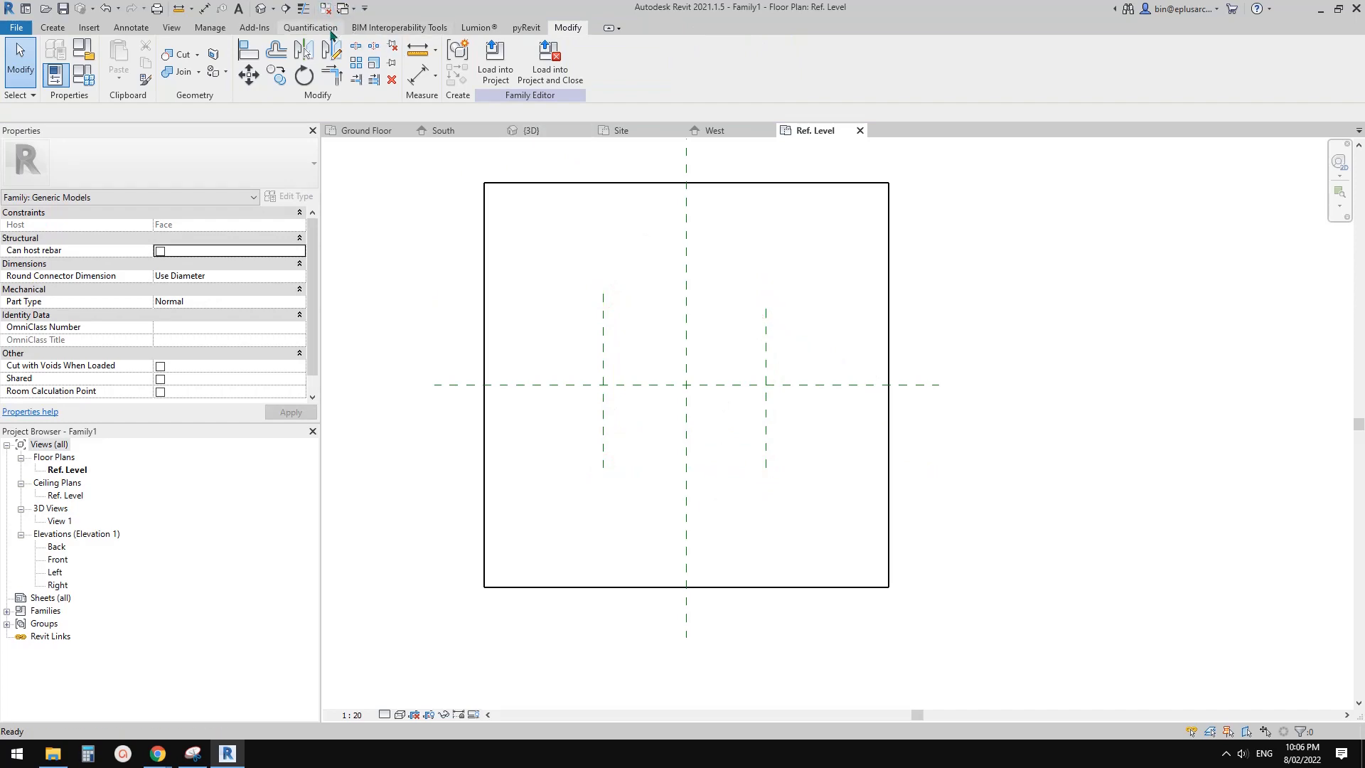
Keep only the 3D views of the new family and the silo project open, and switch to the silo project
click(261, 9)
middle_drag(711, 357, 655, 369)
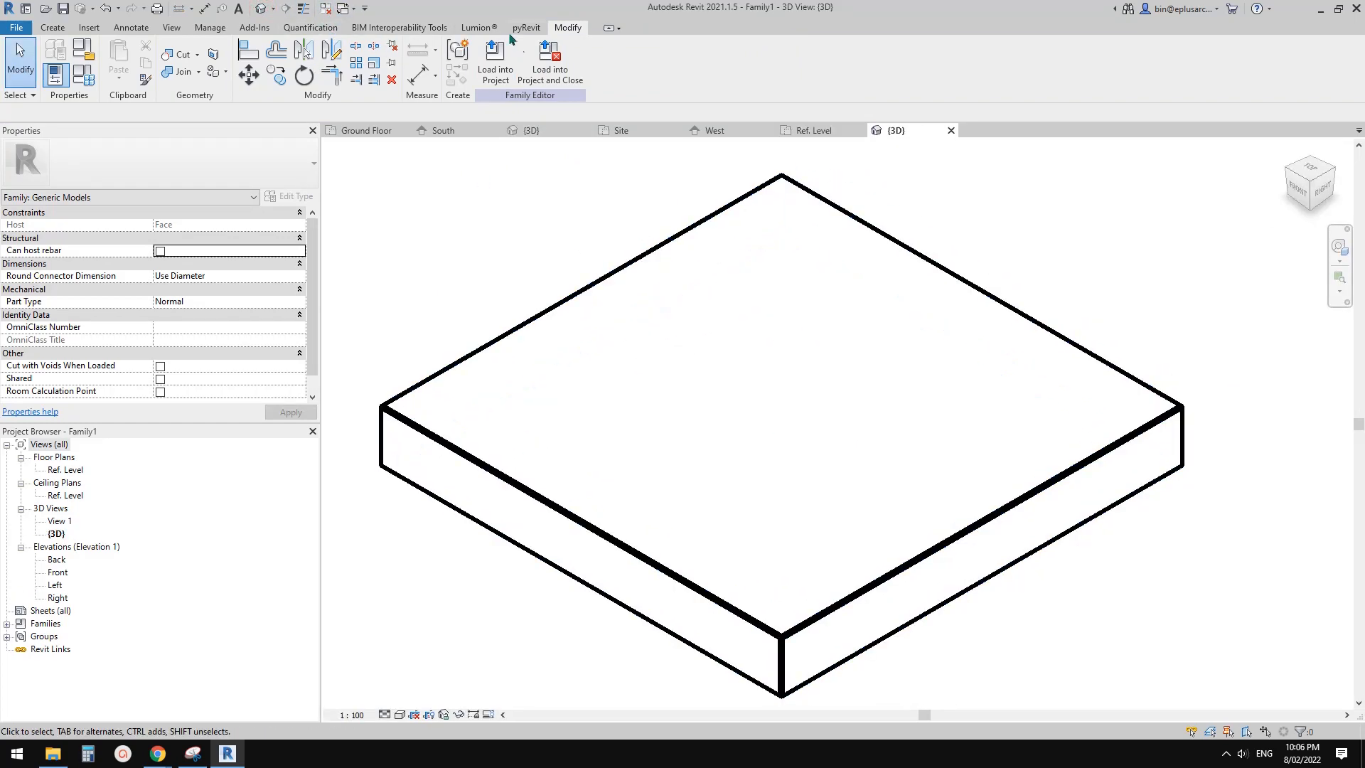
click(326, 8)
click(391, 130)
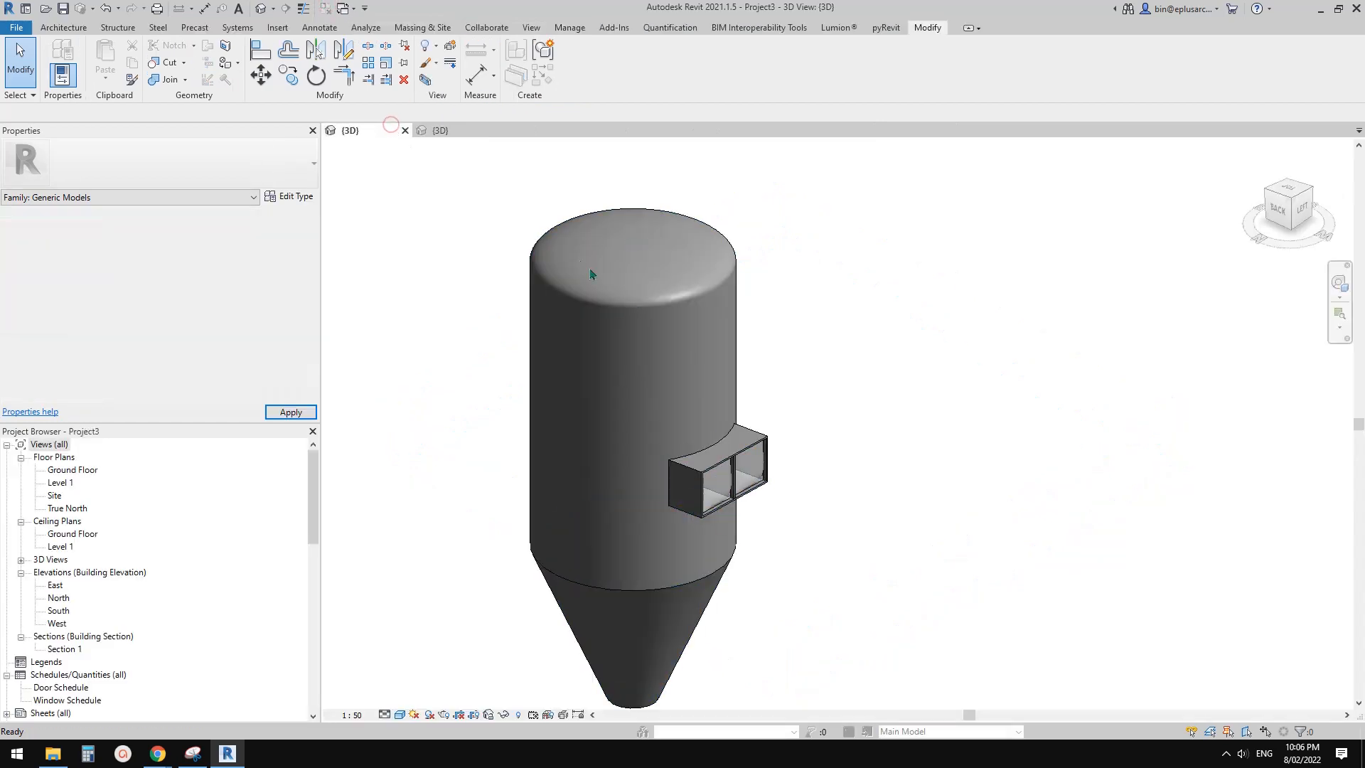
Open the silo for in-place editing and copy its two-bay window box extrusion to the clipboard
click(734, 446)
scroll(737, 449, up, 1)
middle_drag(736, 449, 693, 444)
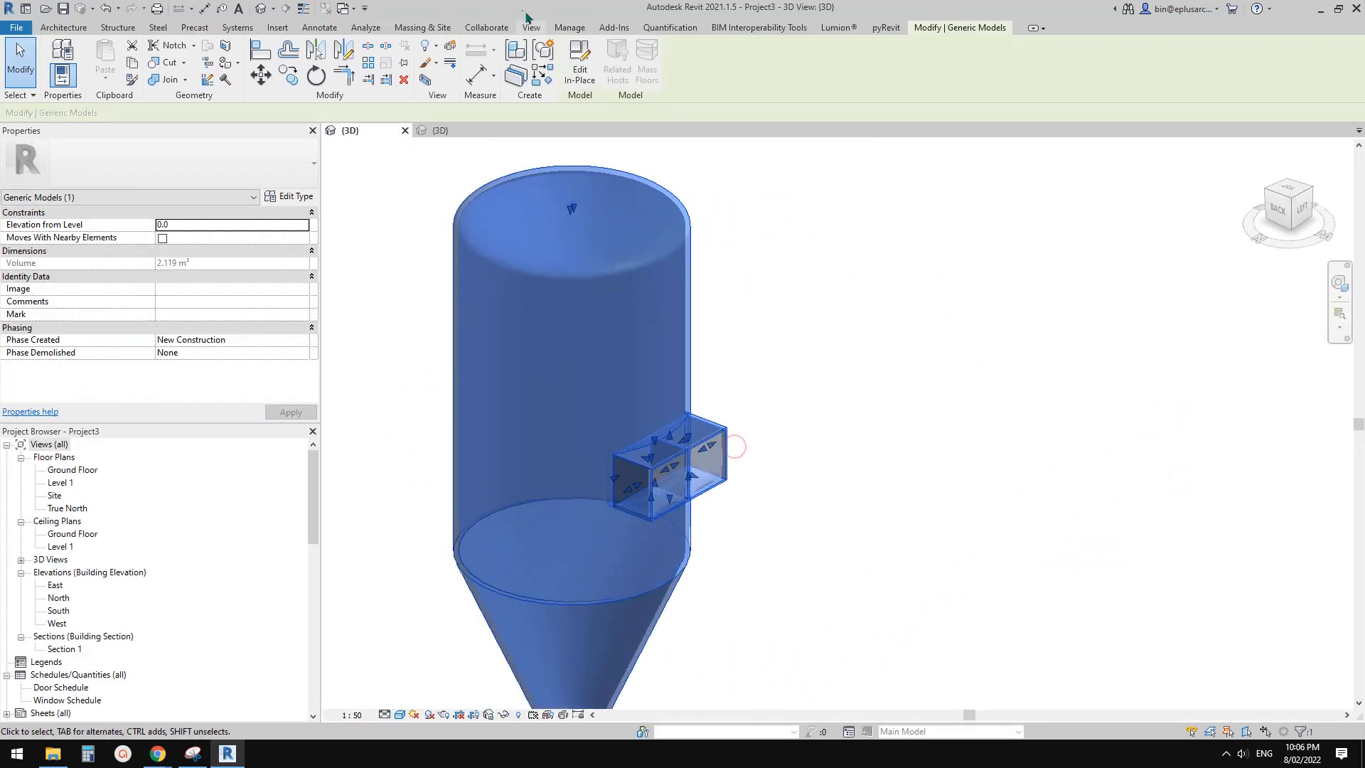
click(586, 60)
scroll(695, 416, down, 1)
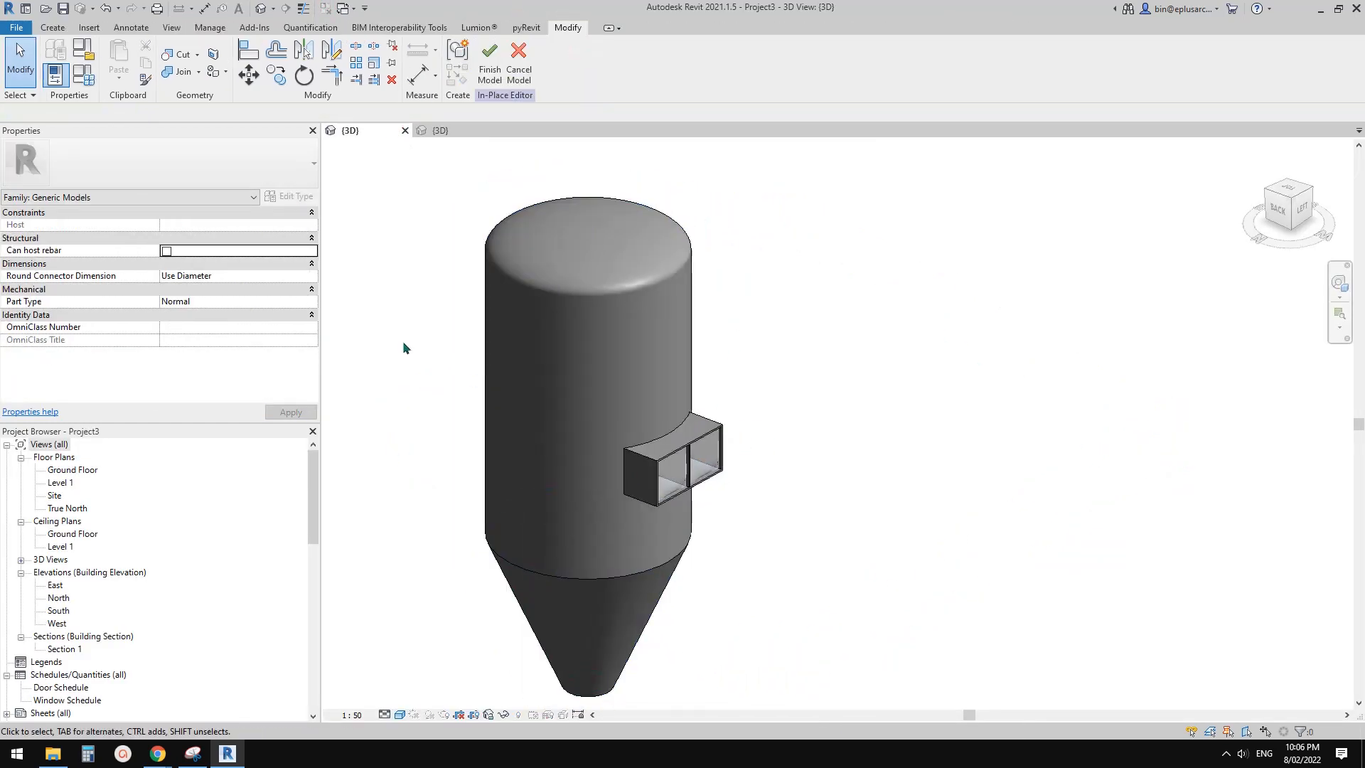
drag(727, 503, 727, 503)
scroll(703, 432, up, 2)
click(703, 431)
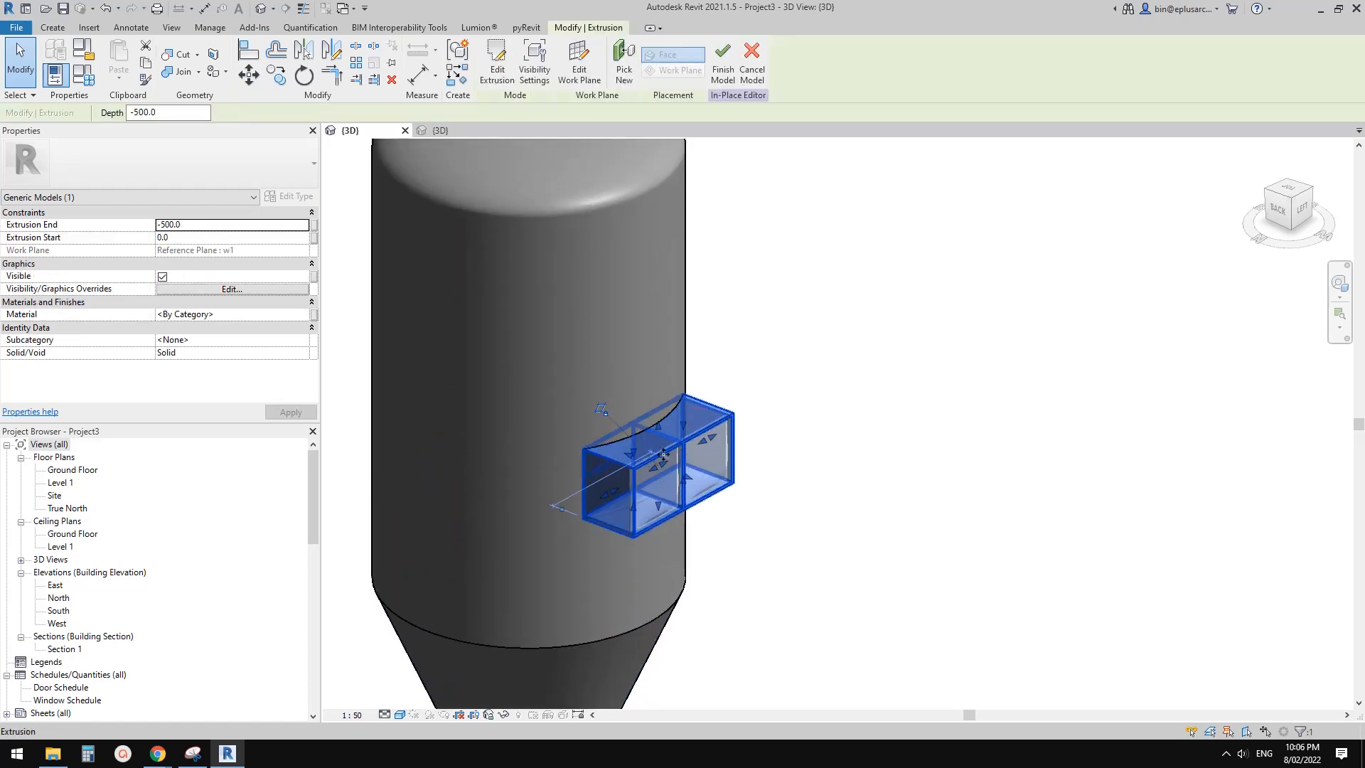
key(Escape)
Paste the copied window box extrusion into the new family, aligned to the Ref. Level
click(439, 130)
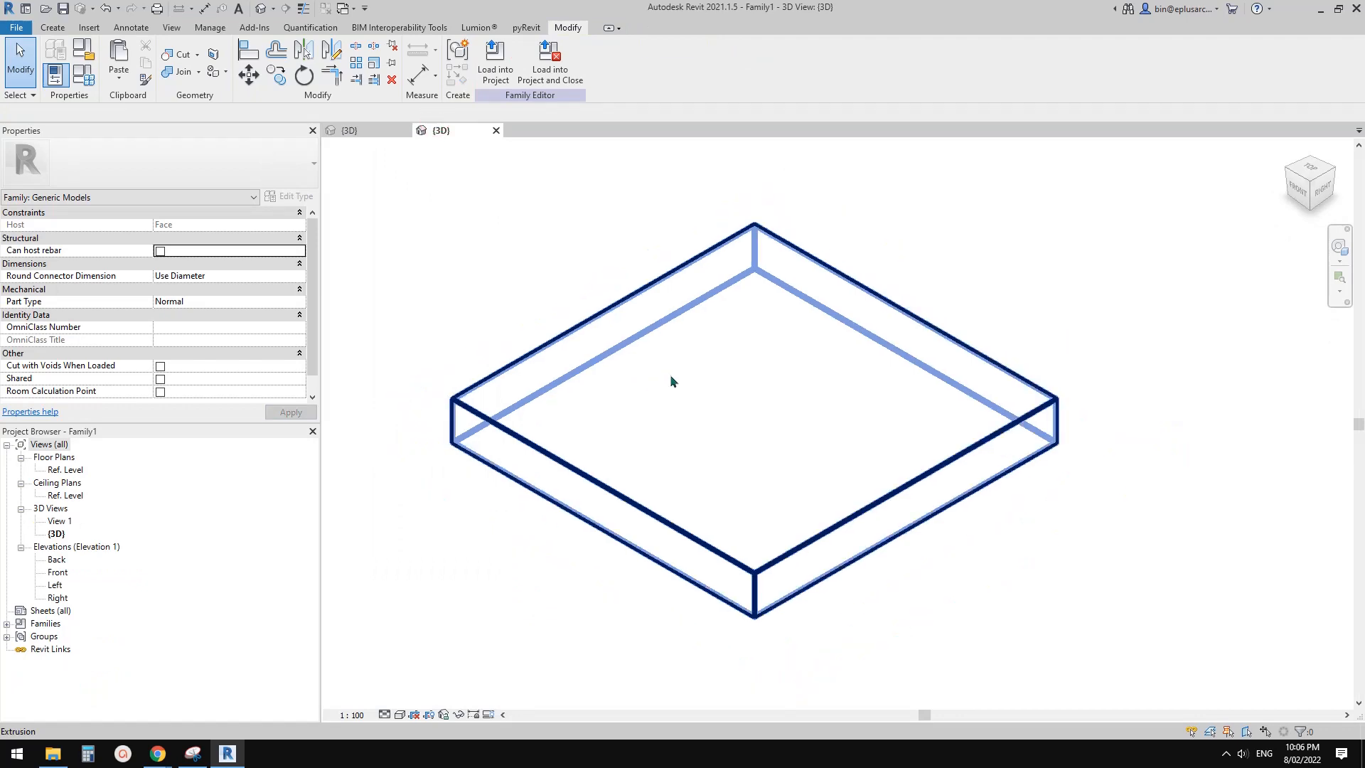
click(119, 73)
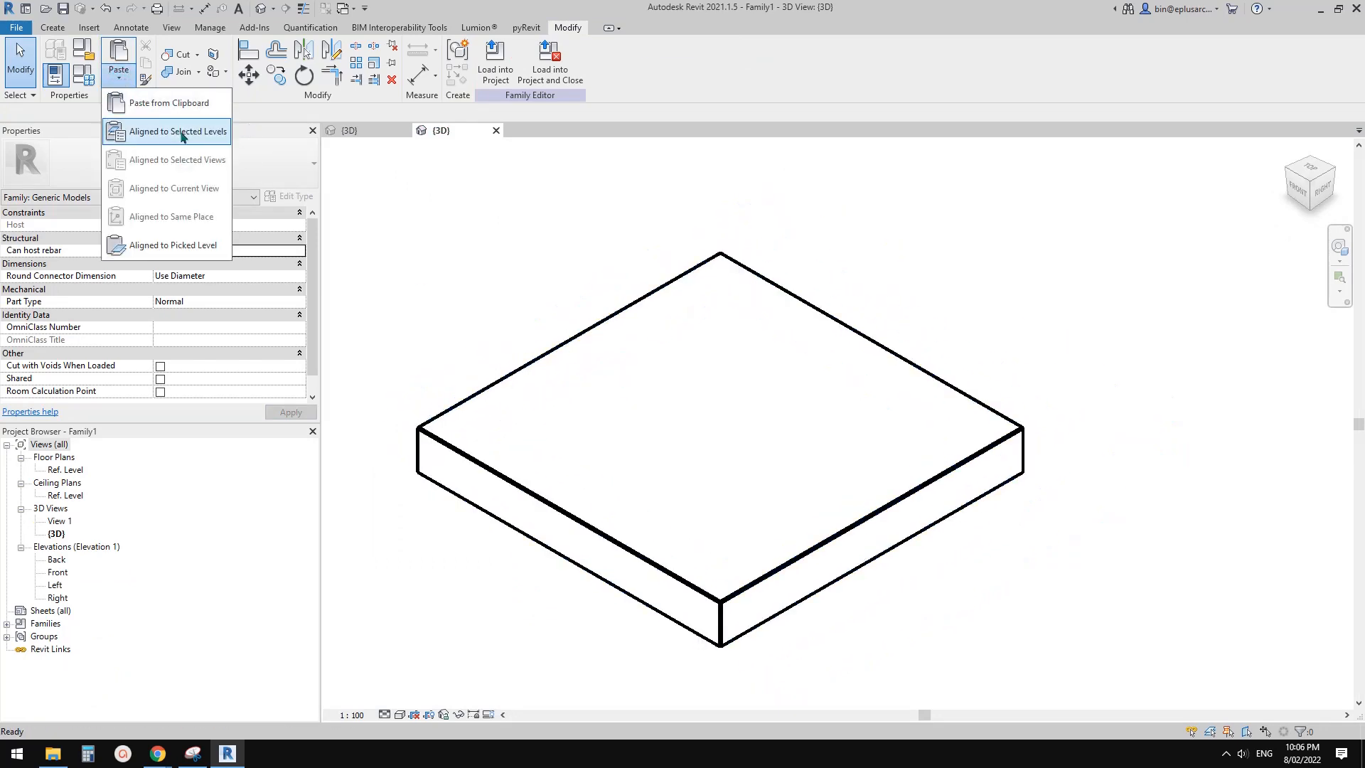
click(182, 134)
click(681, 471)
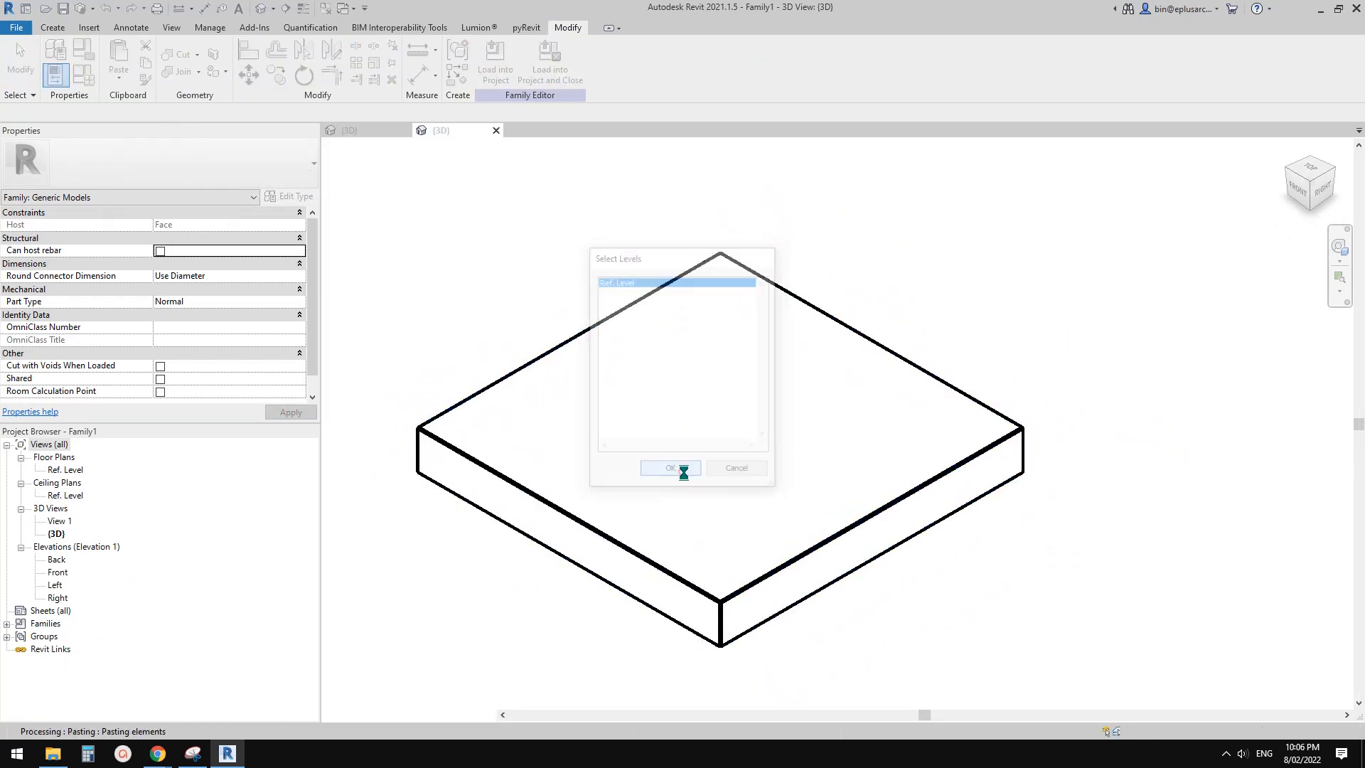
scroll(719, 425, down, 5)
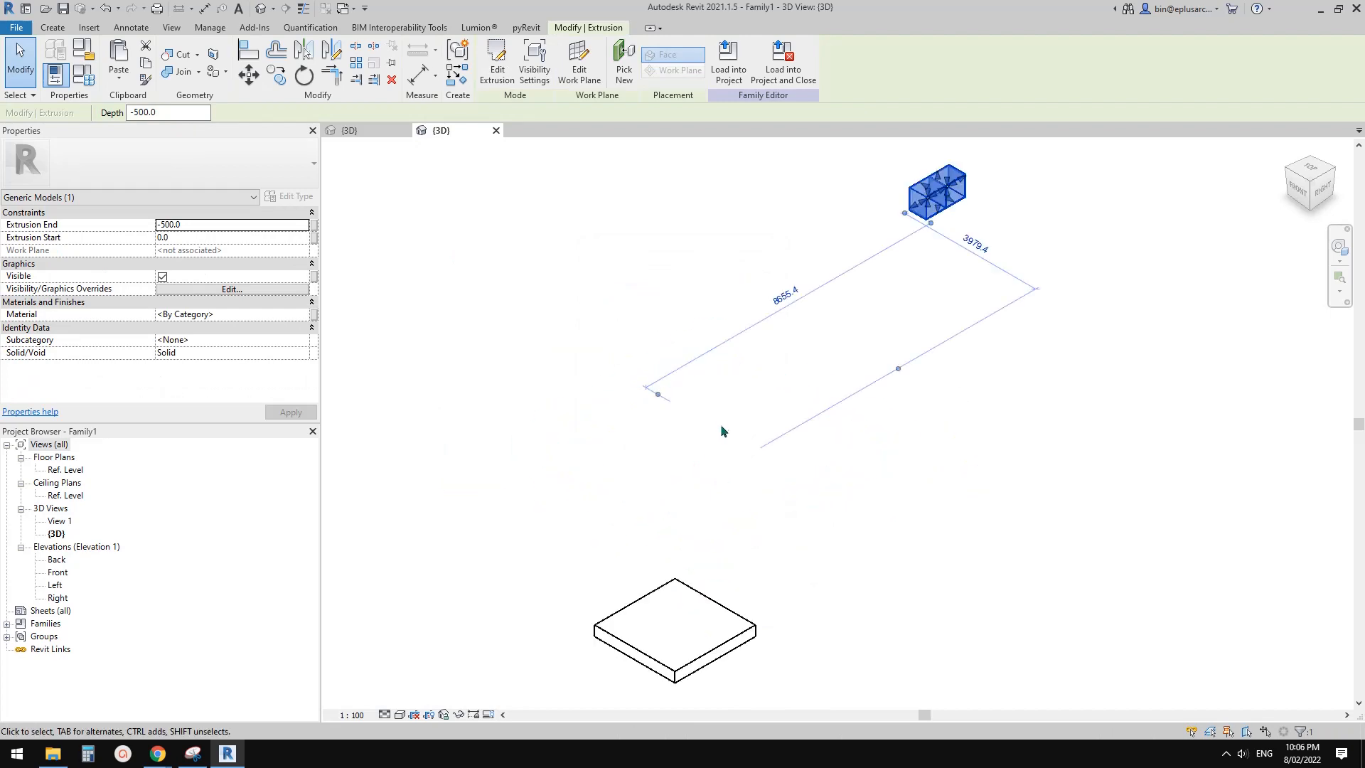
key(Escape)
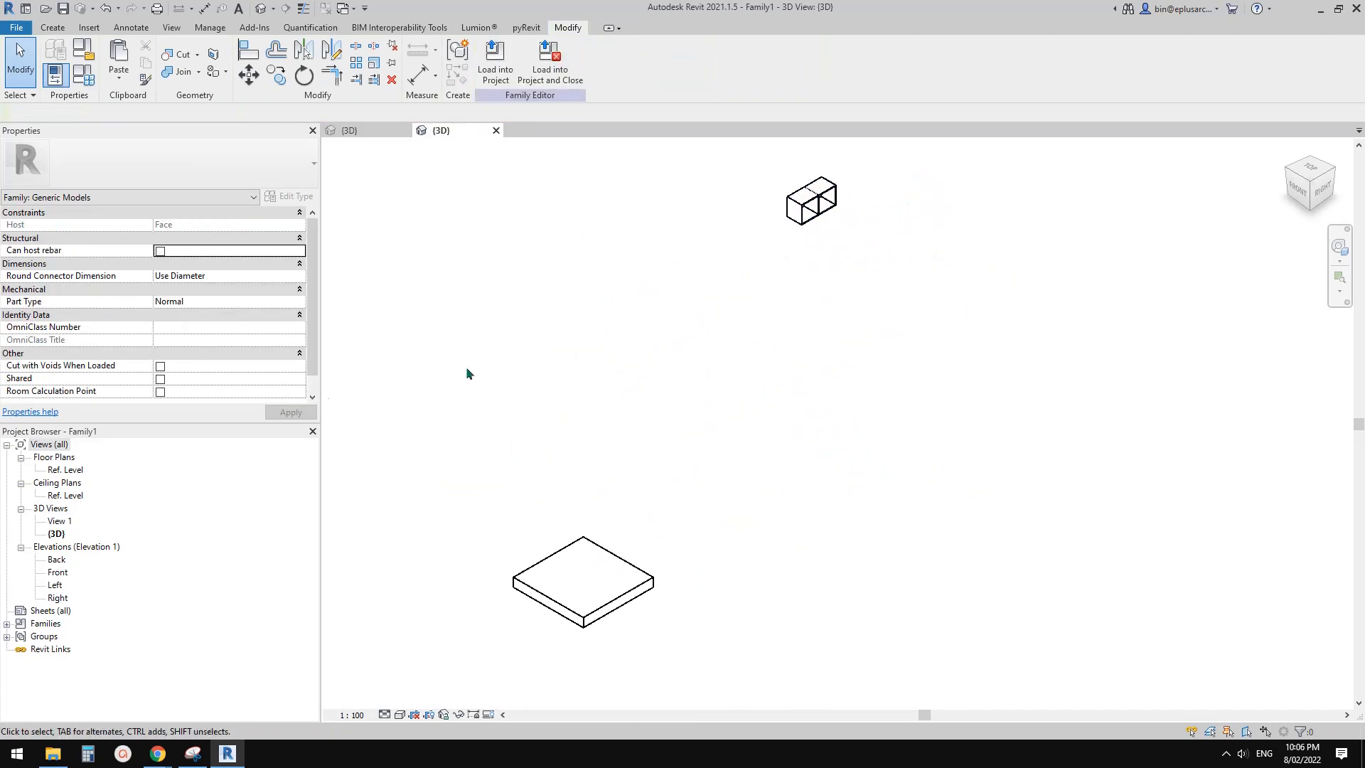
Look for the pasted window box in the Ref. Level plan and return to the family's 3D view
double_click(66, 469)
scroll(700, 342, down, 6)
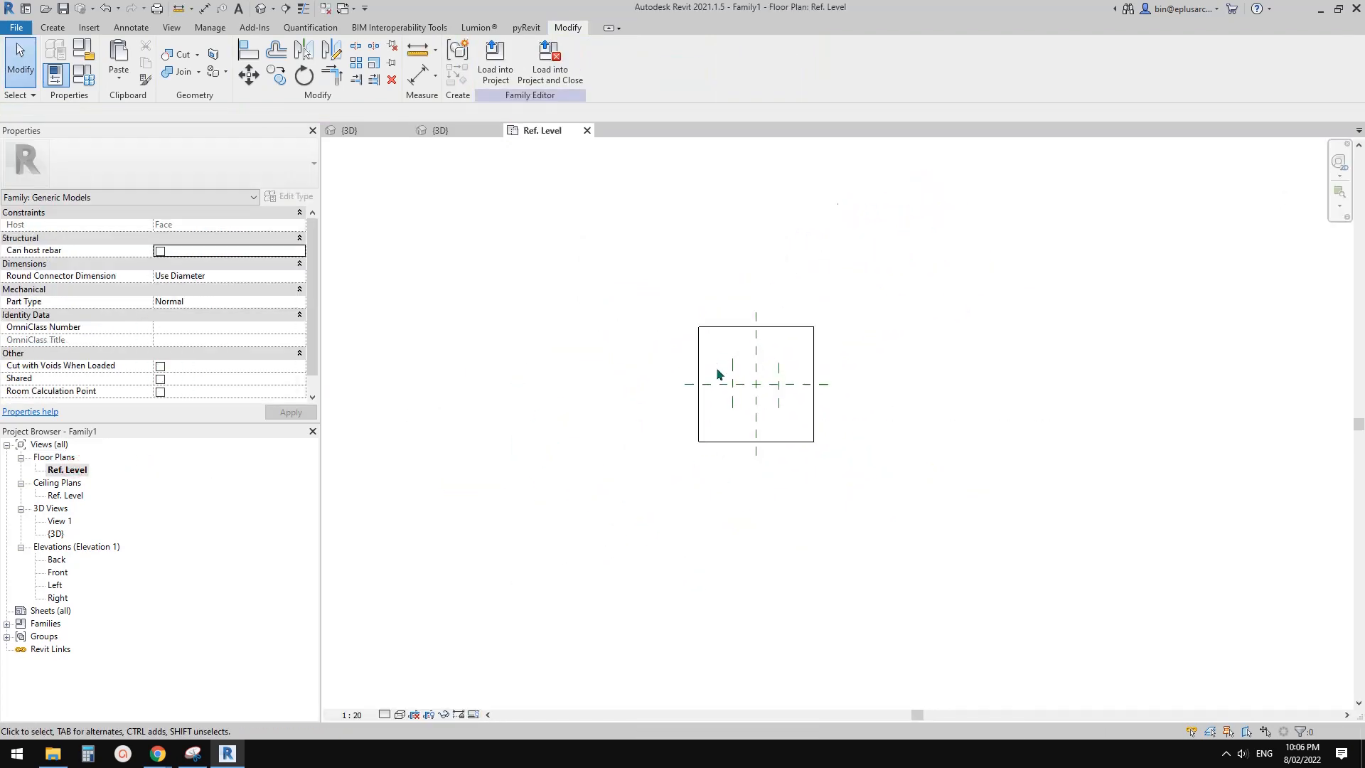
scroll(699, 344, down, 2)
middle_drag(699, 344, 730, 452)
click(258, 10)
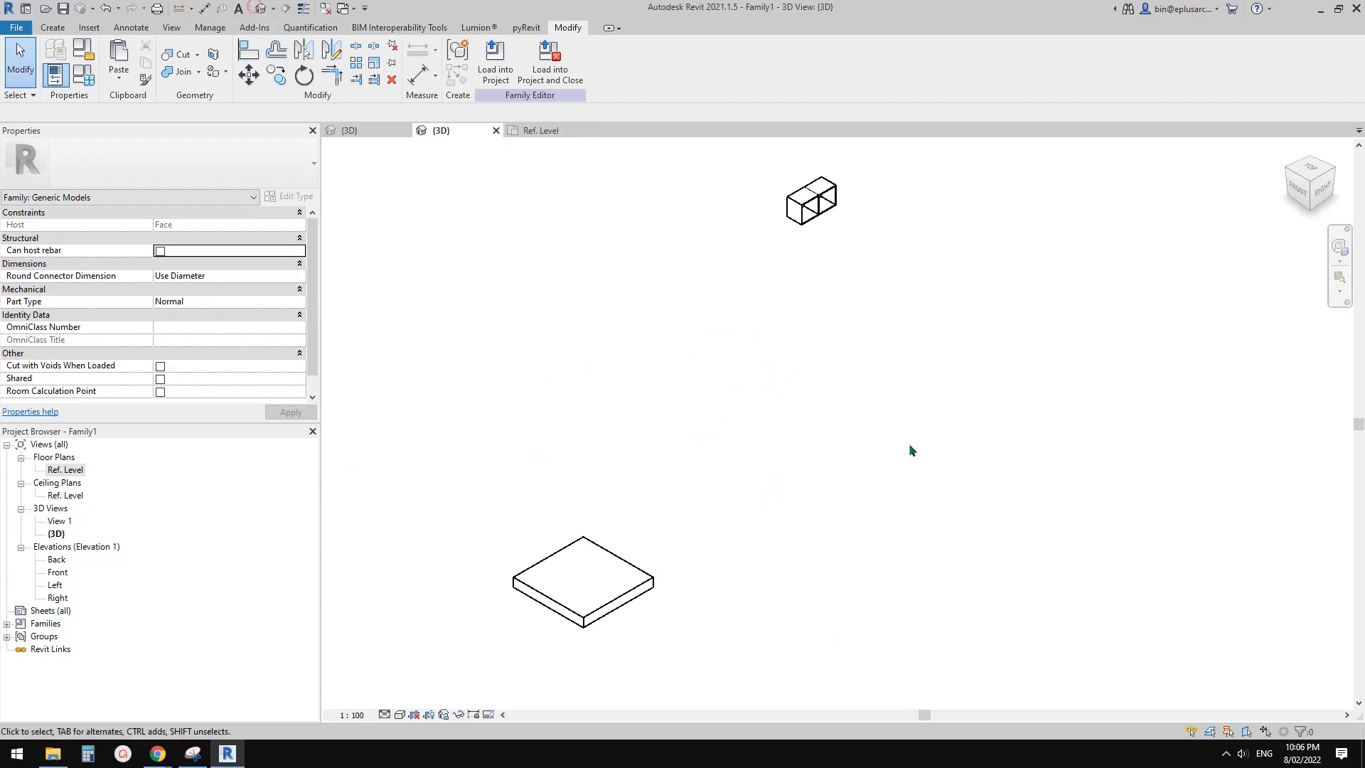
Try to rotate the pasted window box from the Front orientation of the 3D view
shift+middle_drag(908, 442, 908, 354)
drag(753, 203, 878, 317)
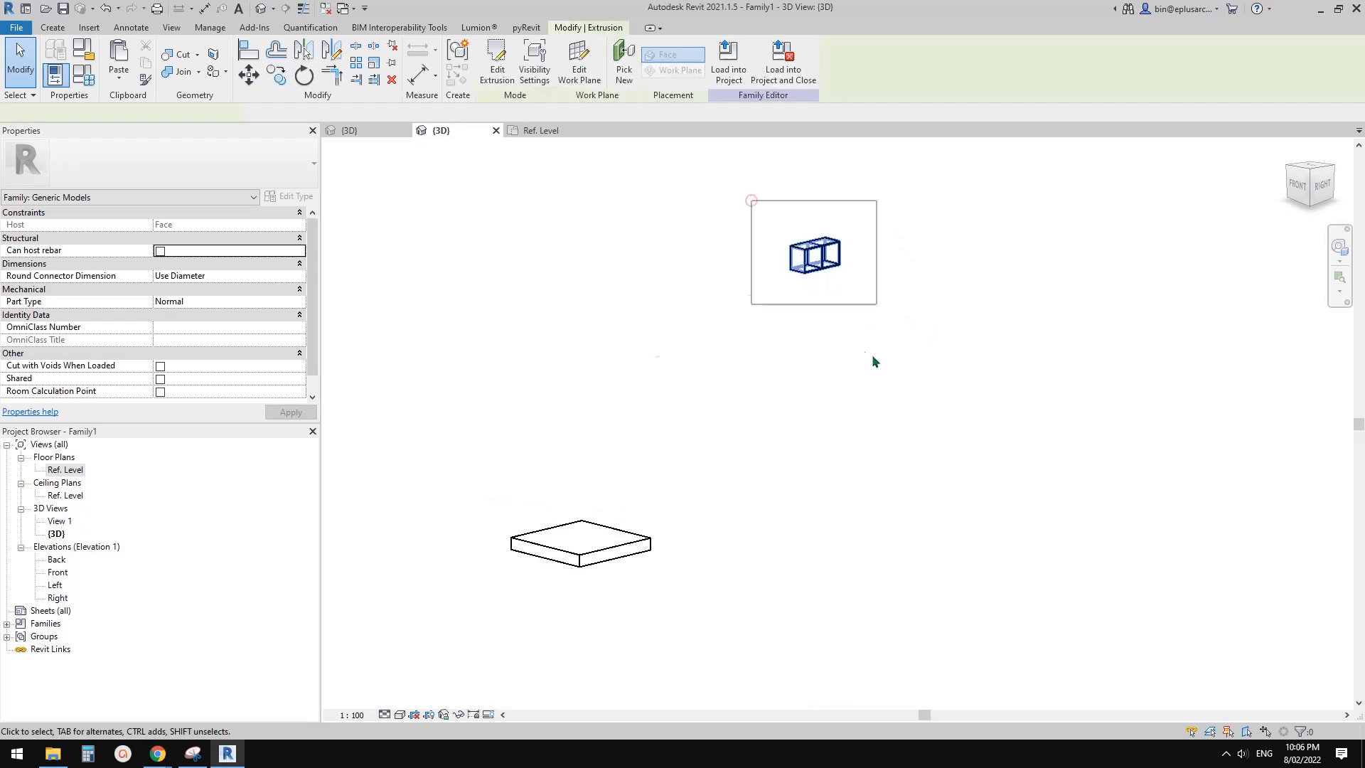
shift+middle_drag(871, 356, 726, 467)
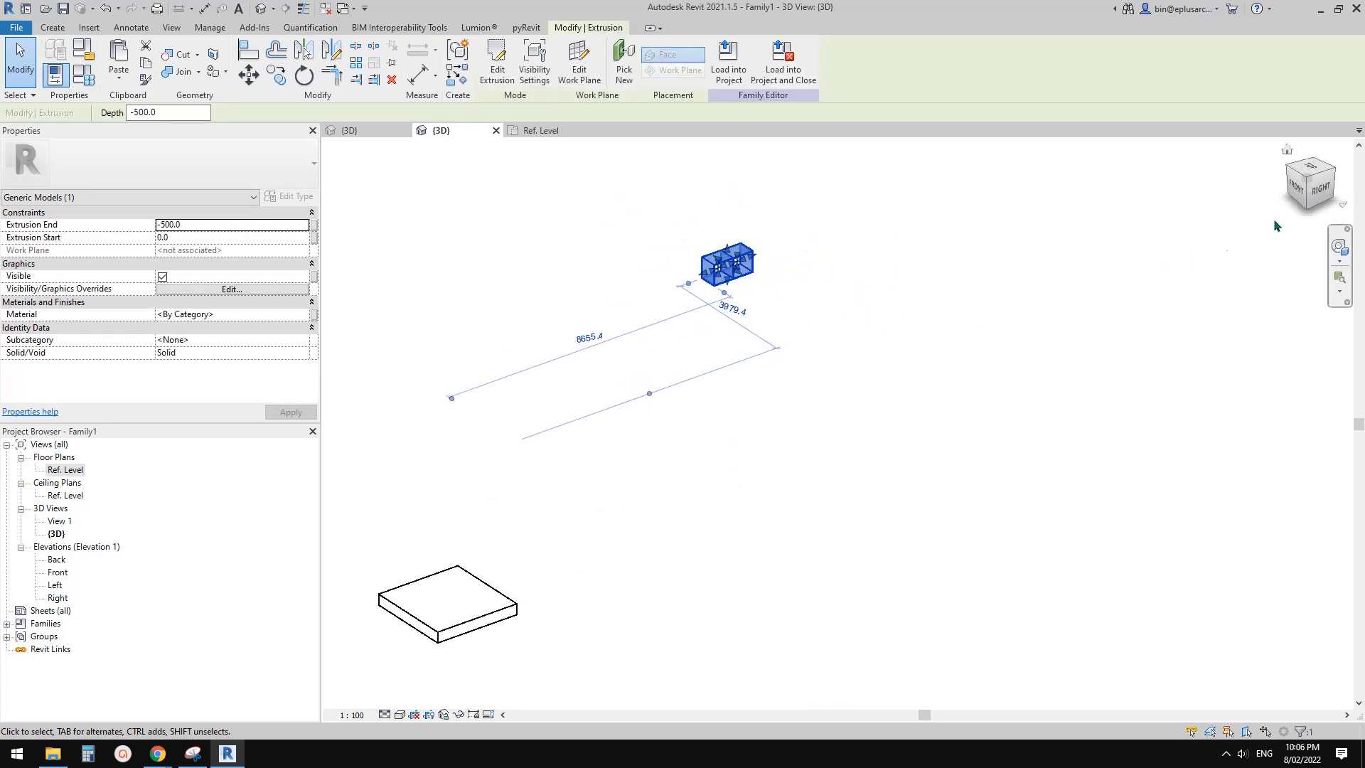
click(1294, 191)
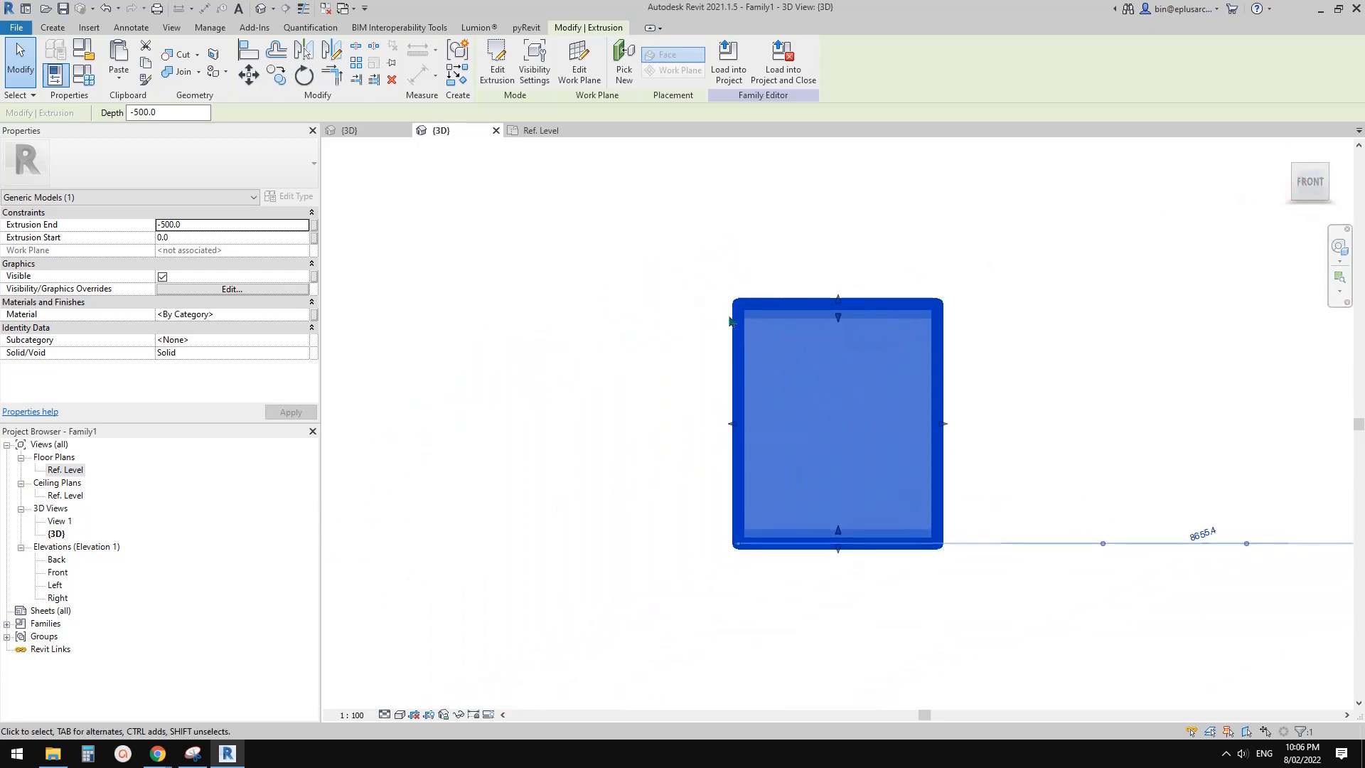
key(o)
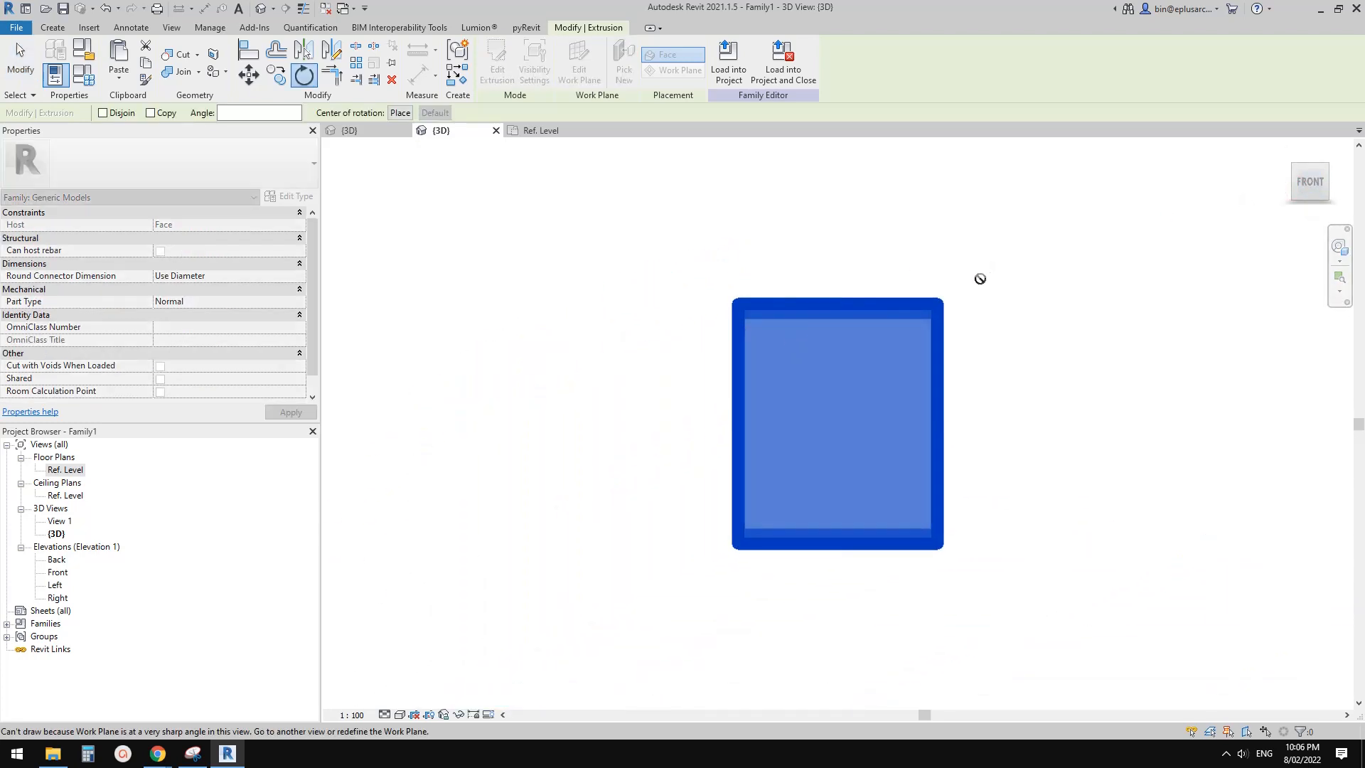
key(Escape)
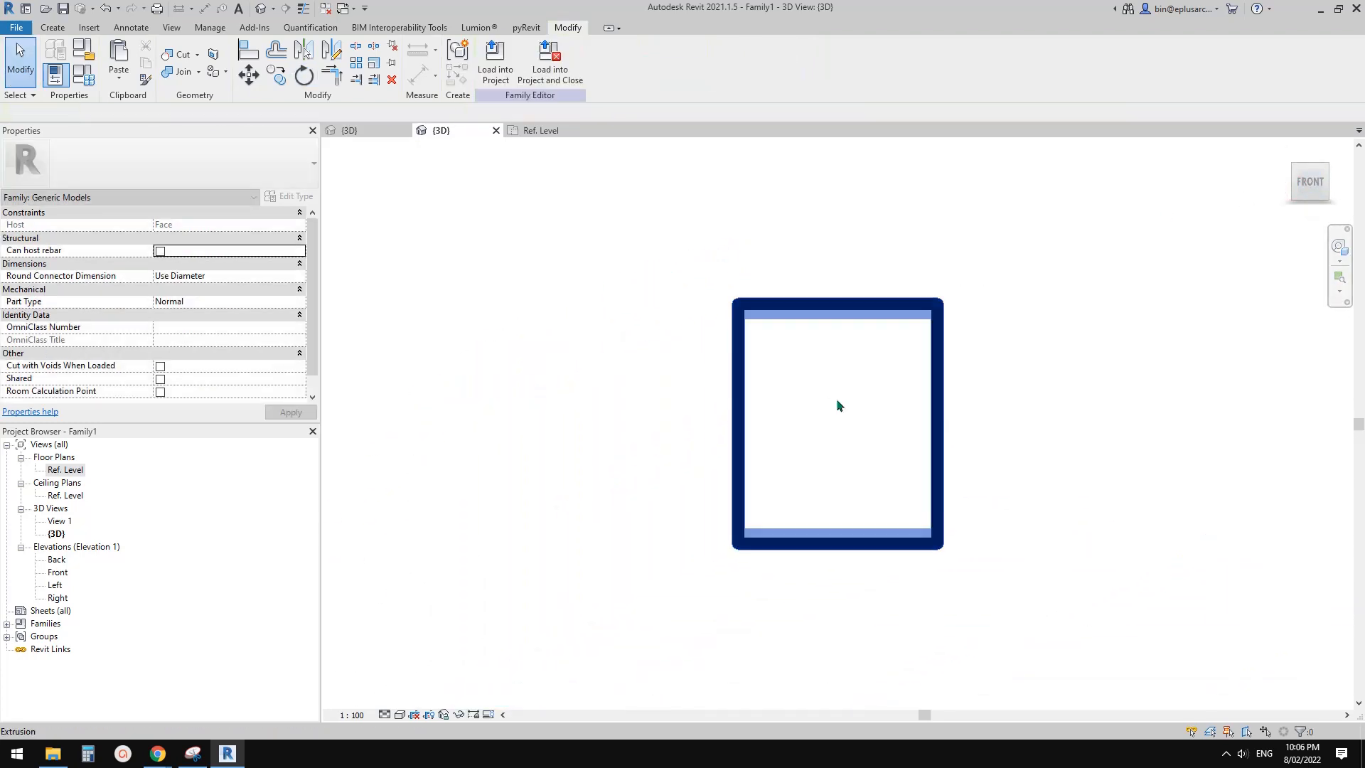
Re-host the pasted window box extrusion by picking the host slab's top face as its new work plane
click(837, 404)
scroll(807, 392, down, 7)
shift+middle_drag(910, 381, 791, 499)
middle_drag(790, 499, 831, 250)
click(616, 64)
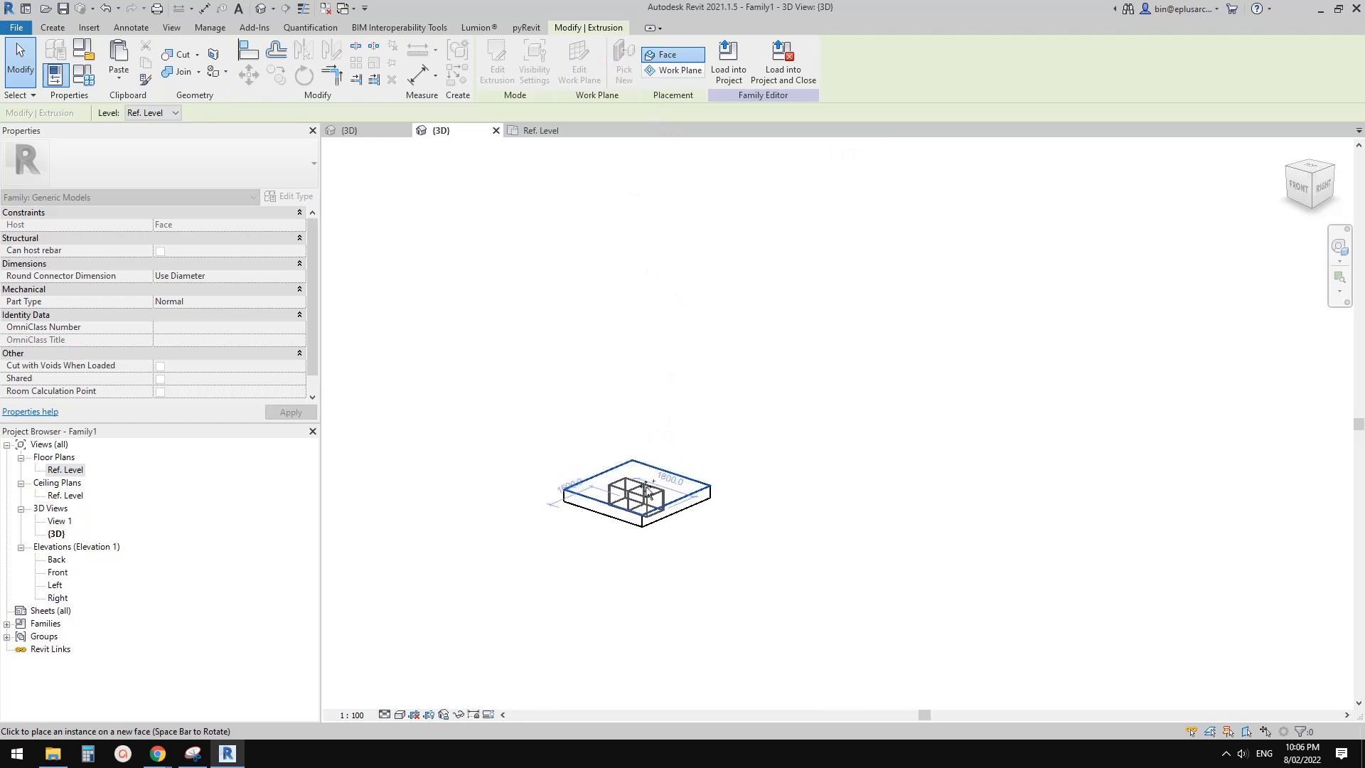
click(639, 479)
key(Escape)
key(Escape)
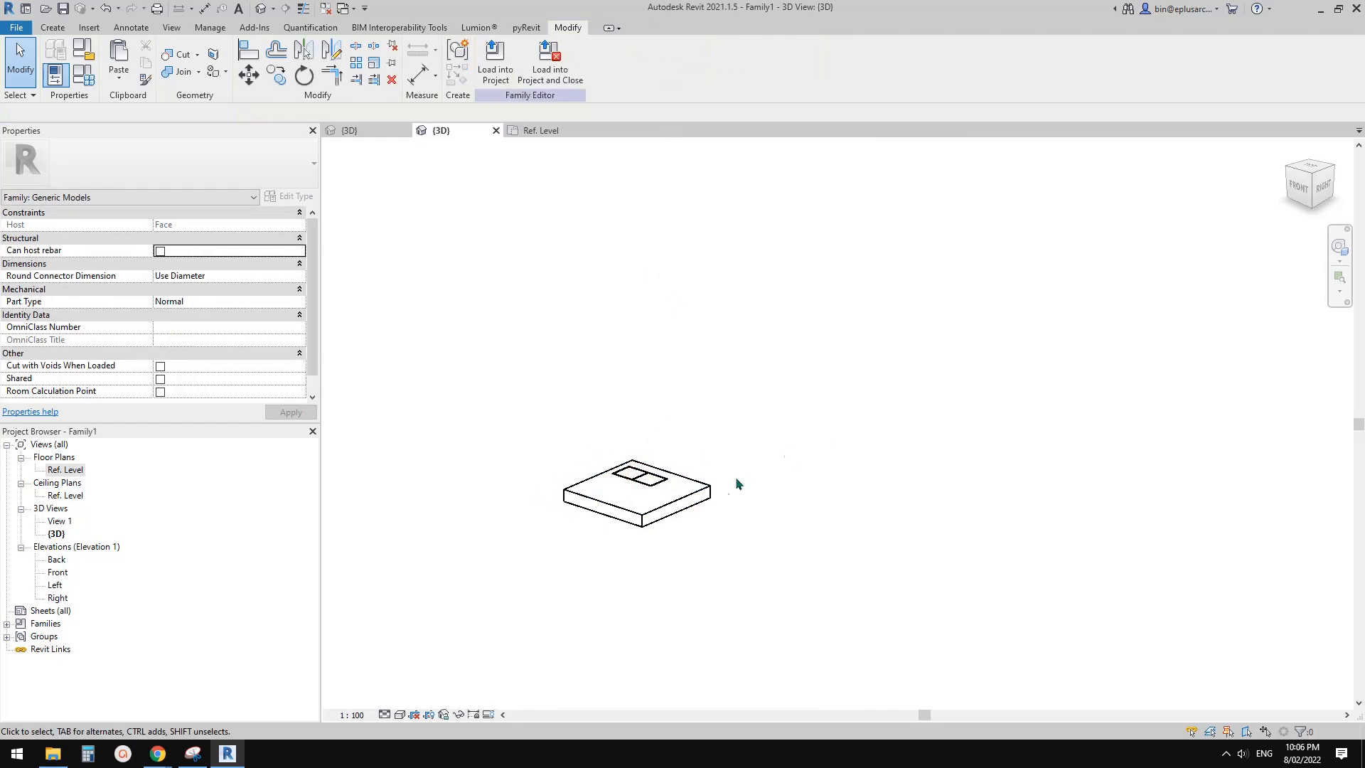
Set the window box's extrusion end to 500 mm so it rises above the host slab
scroll(631, 505, up, 4)
click(624, 643)
scroll(684, 503, up, 4)
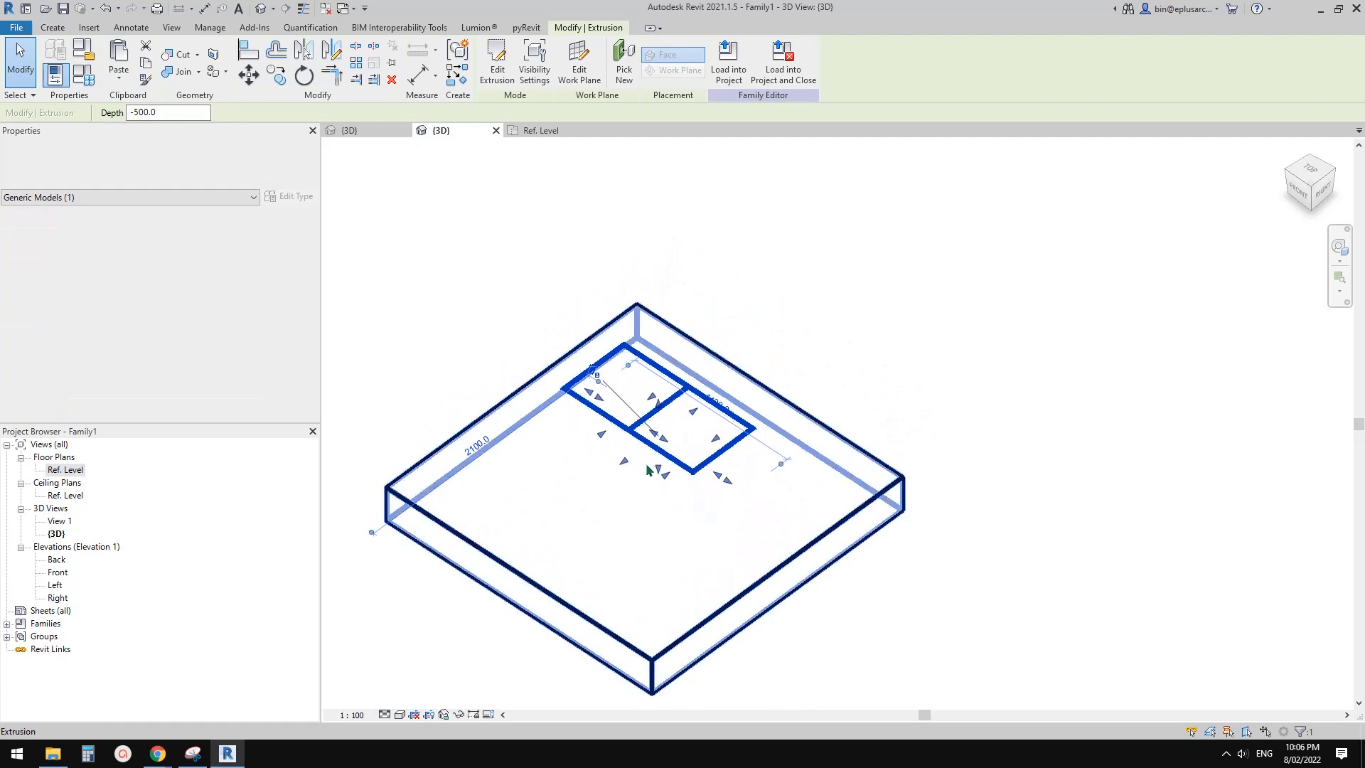
click(201, 226)
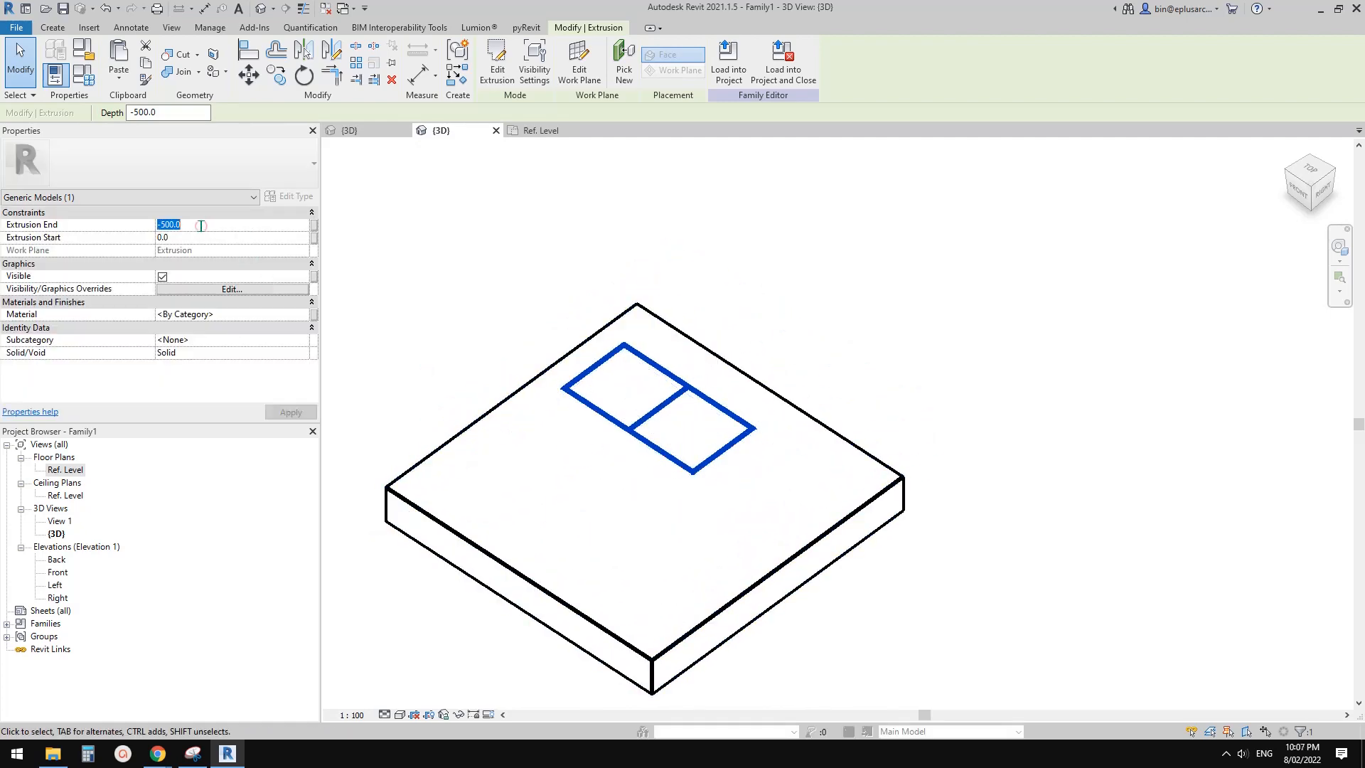
click(698, 264)
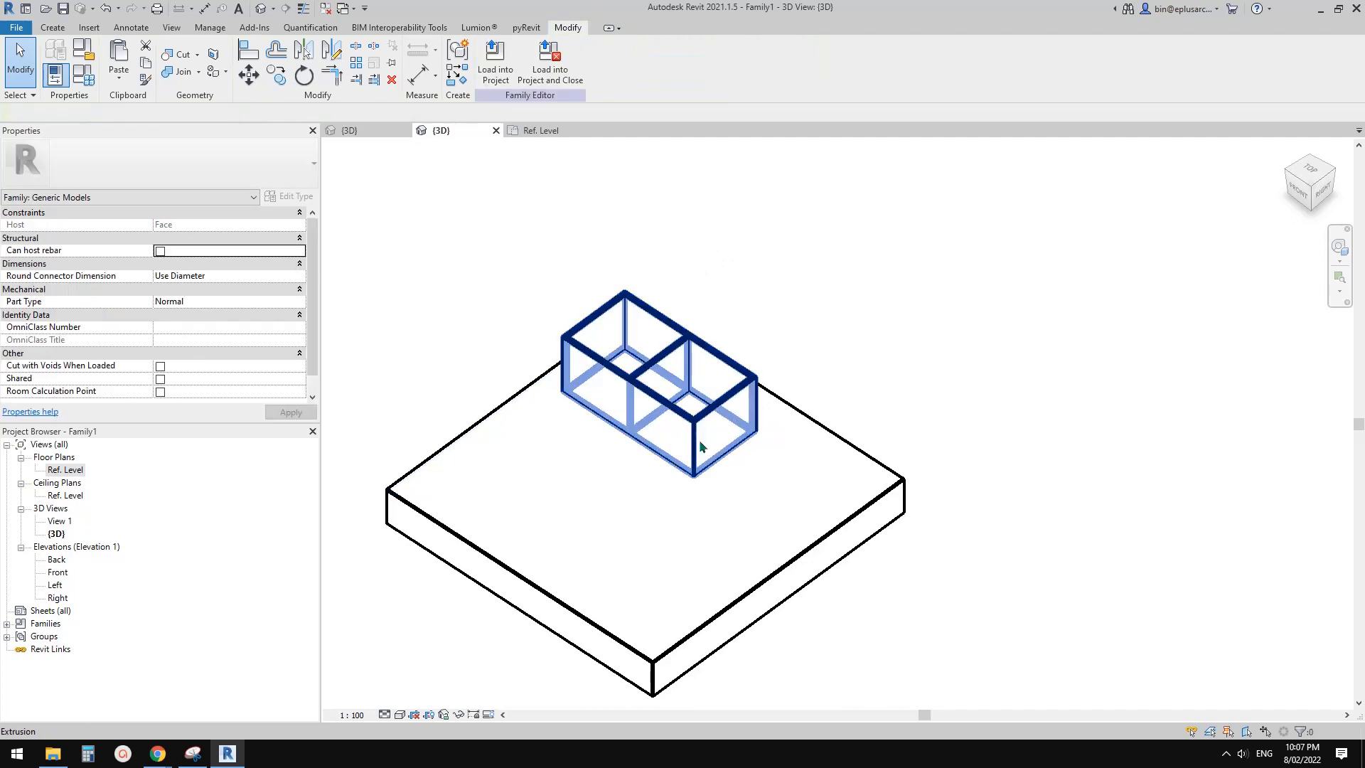
In the Ref. Level plan, draw horizontal reference planes above and below the front/back centre plane
double_click(63, 471)
scroll(703, 405, up, 12)
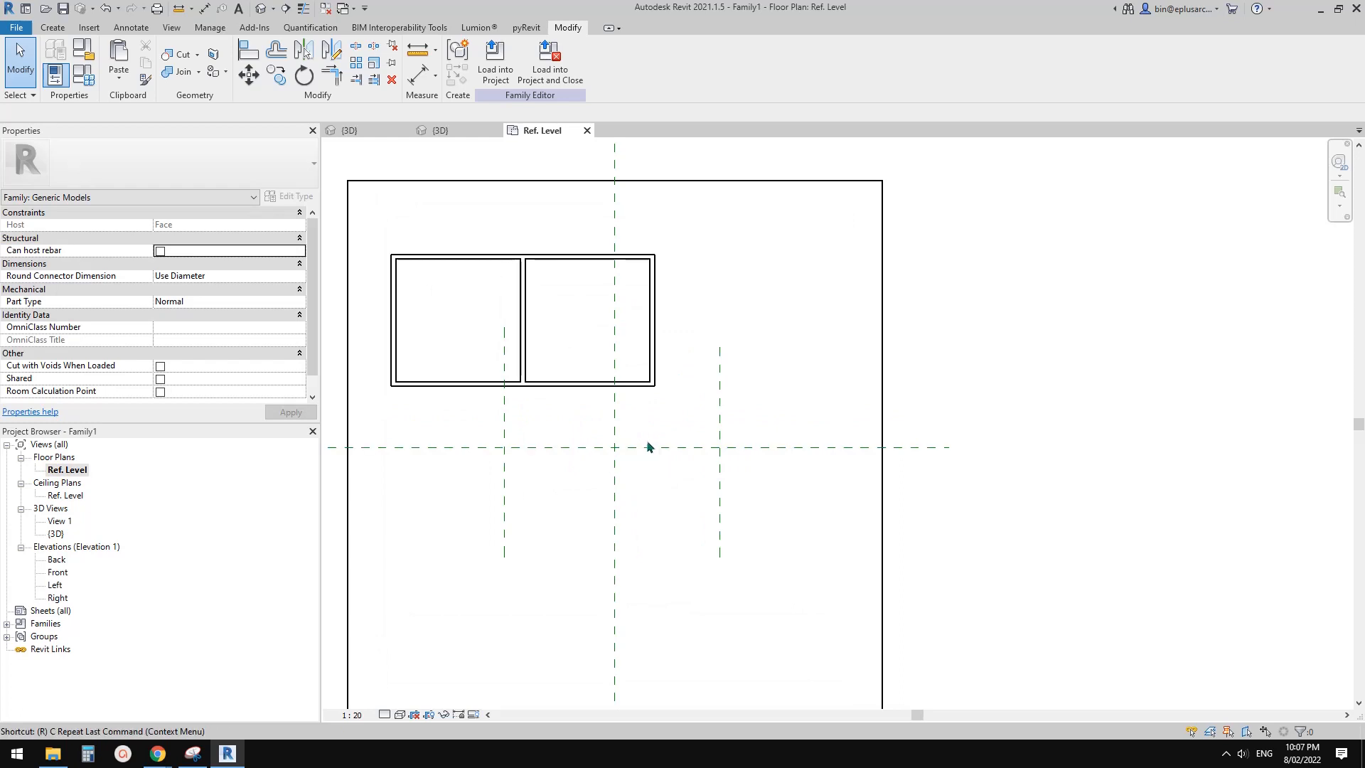
key(p)
click(846, 388)
middle_drag(627, 376, 733, 391)
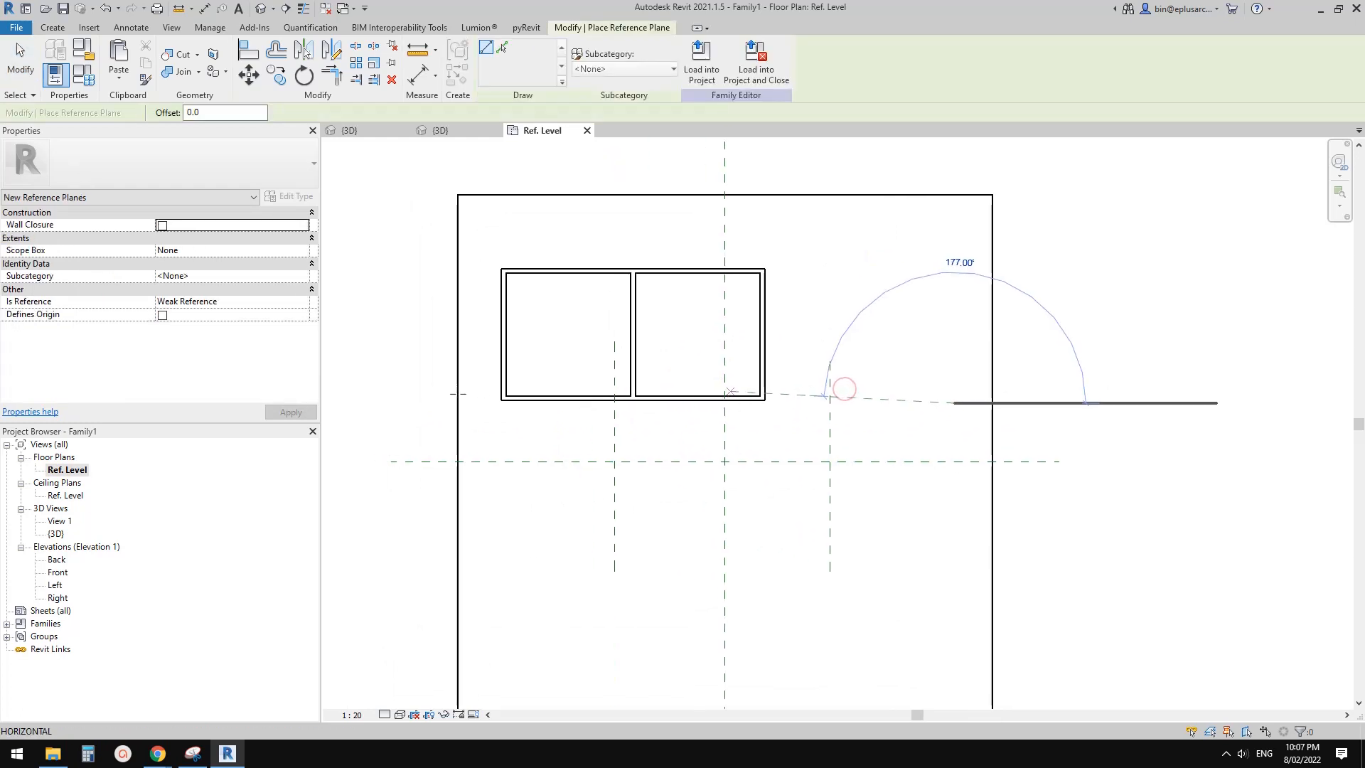
click(417, 402)
click(420, 552)
click(952, 552)
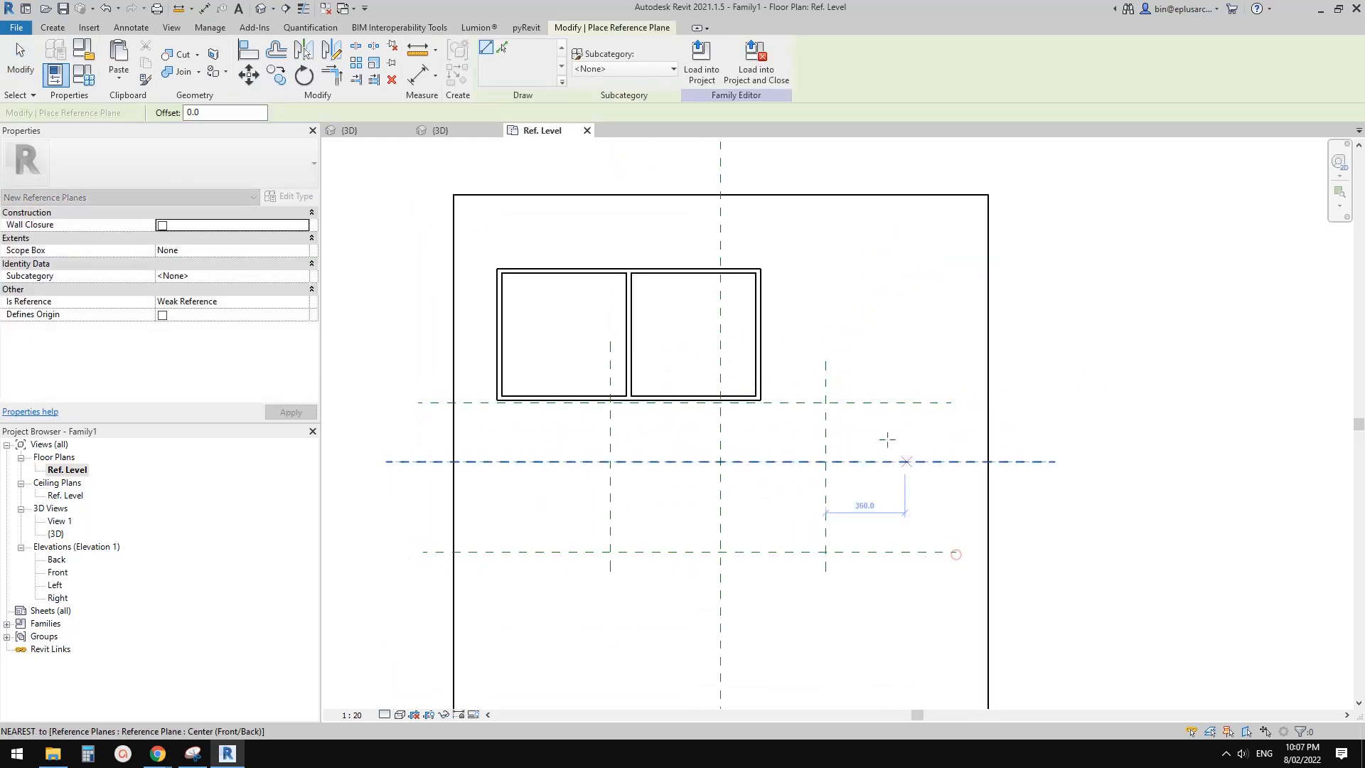
key(Escape)
key(Escape)
Set the upper horizontal reference plane 300 mm from the front/back centre plane
click(884, 404)
click(837, 434)
text(3)
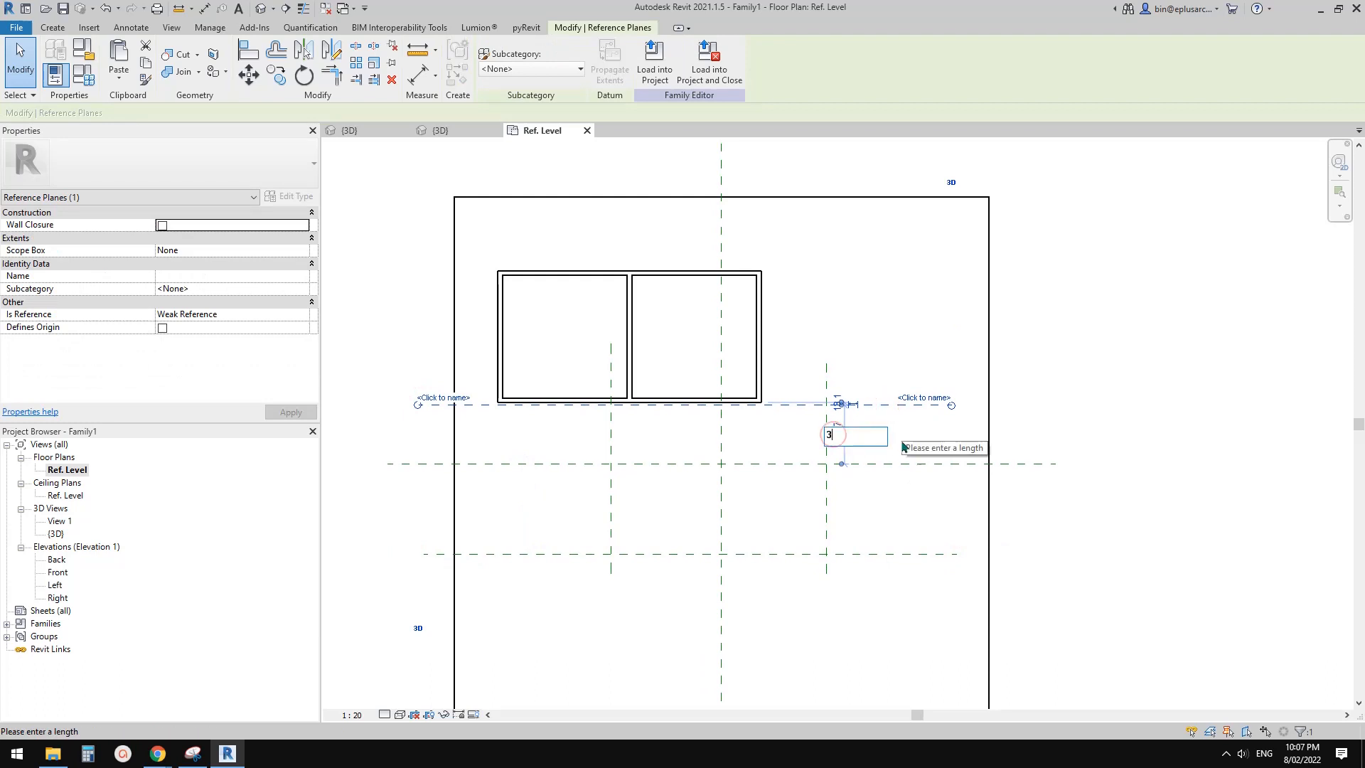
text(00)
key(Return)
click(946, 496)
Set the lower horizontal reference plane 300 mm from the front/back centre plane
click(920, 552)
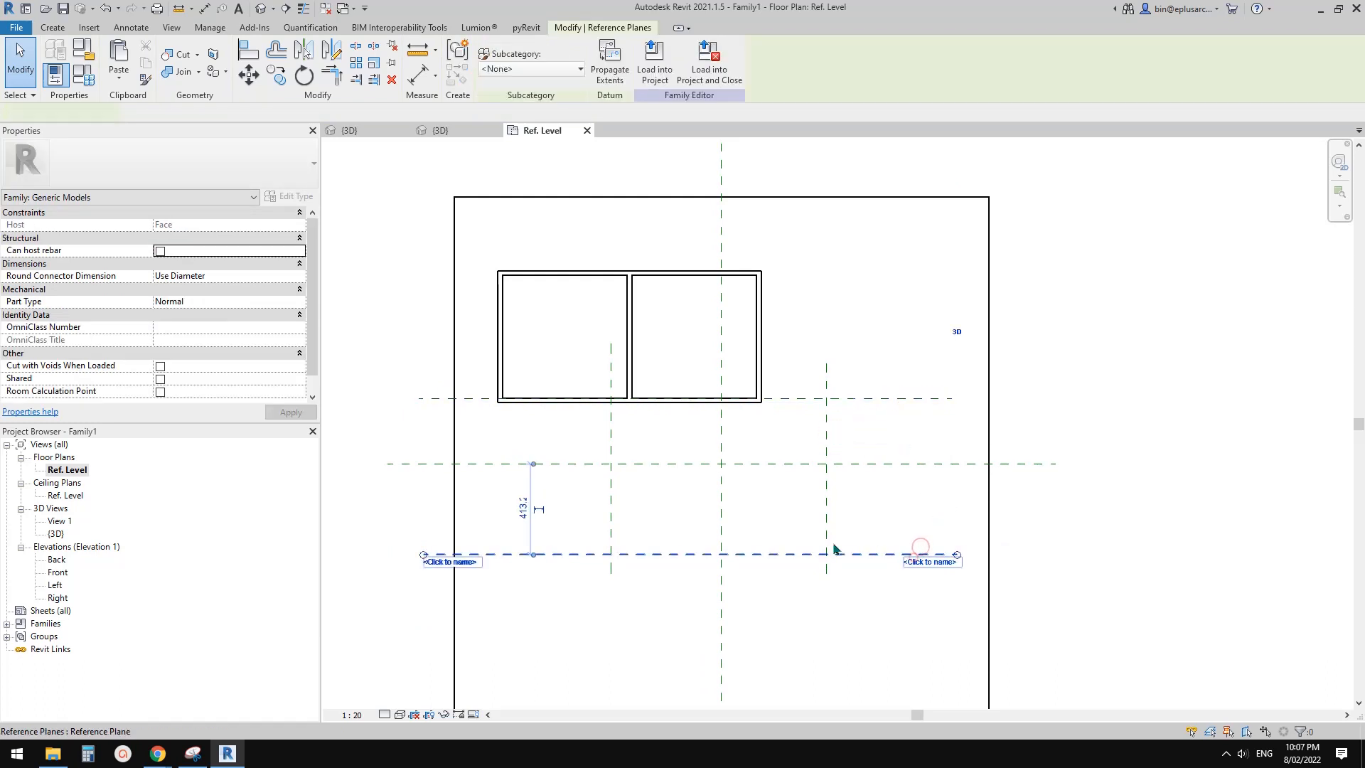
click(523, 507)
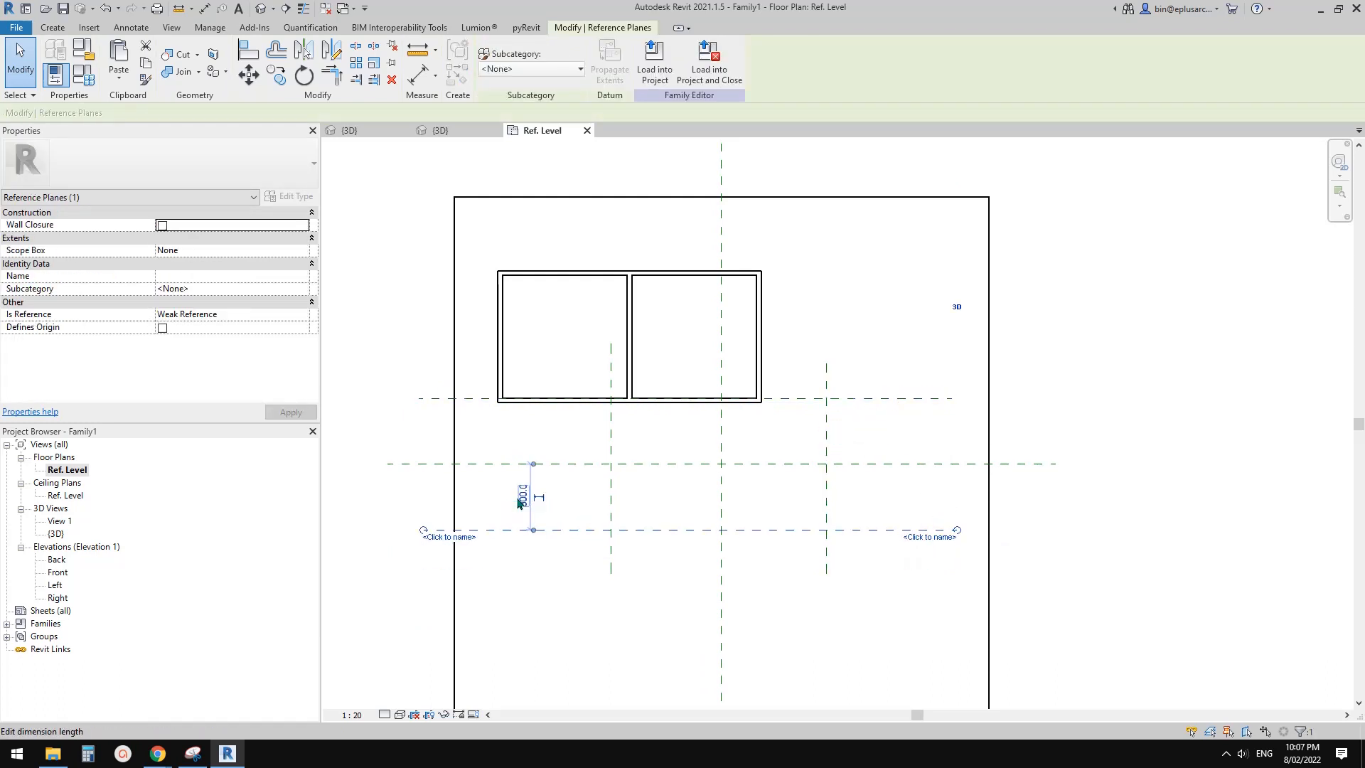
click(573, 489)
click(610, 494)
key(Escape)
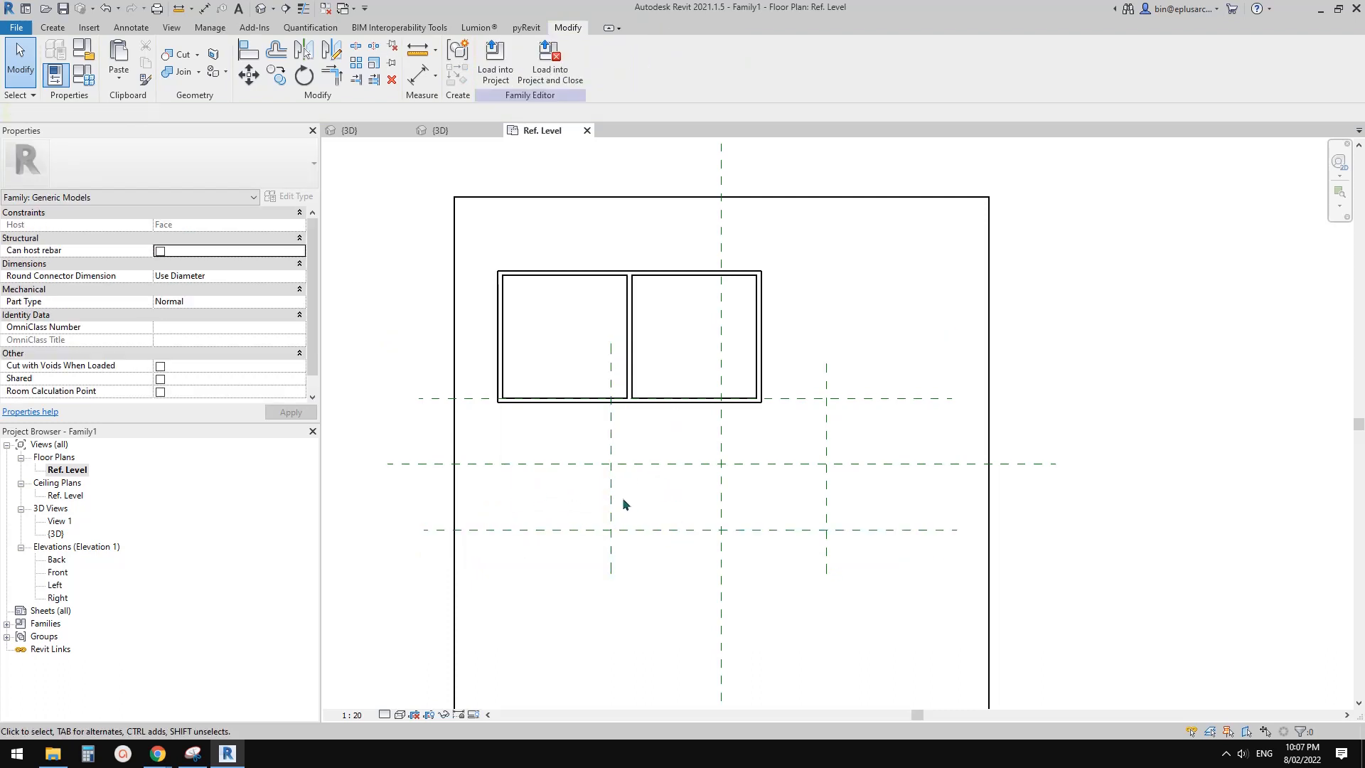
Measure the left vertical reference plane from the left/right centre plane and set that distance to 600 mm
click(609, 495)
scroll(636, 527, up, 3)
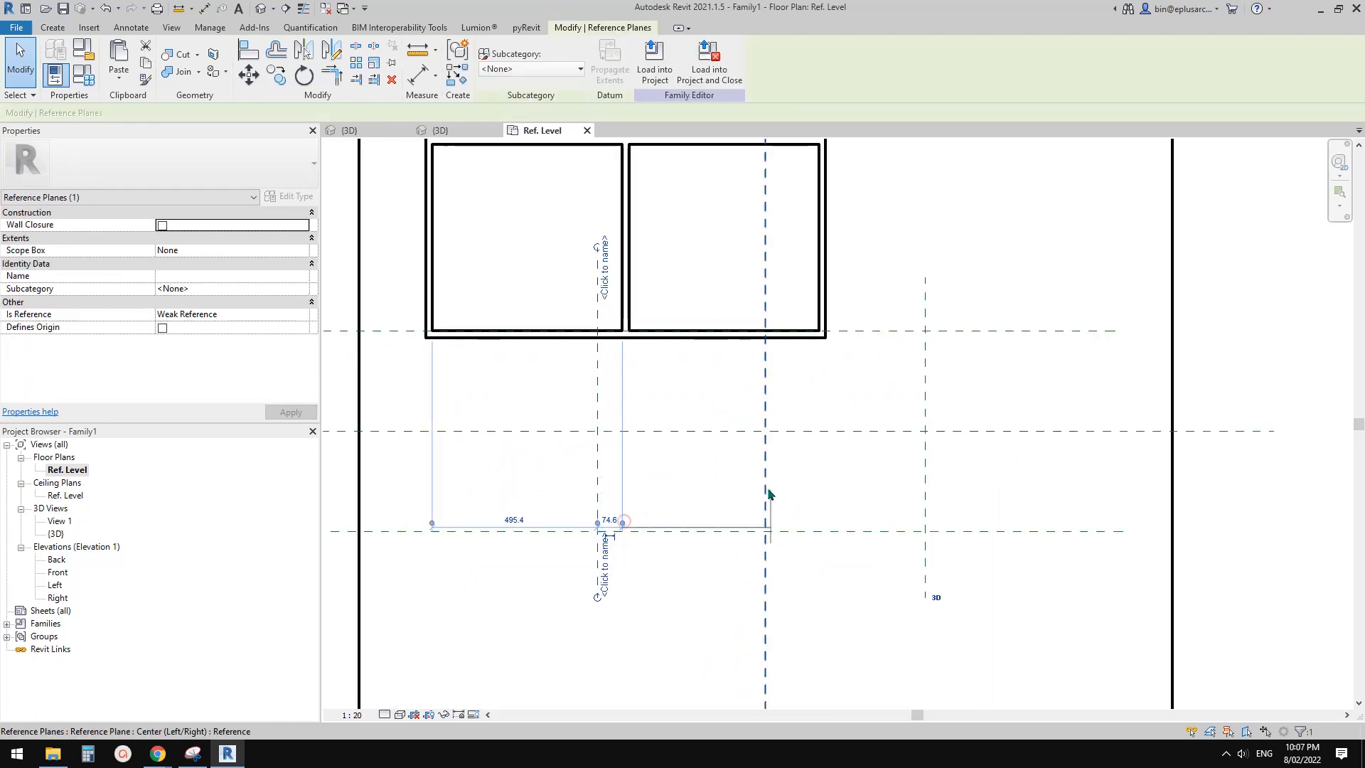
drag(768, 494, 767, 497)
click(689, 518)
text(600)
key(Return)
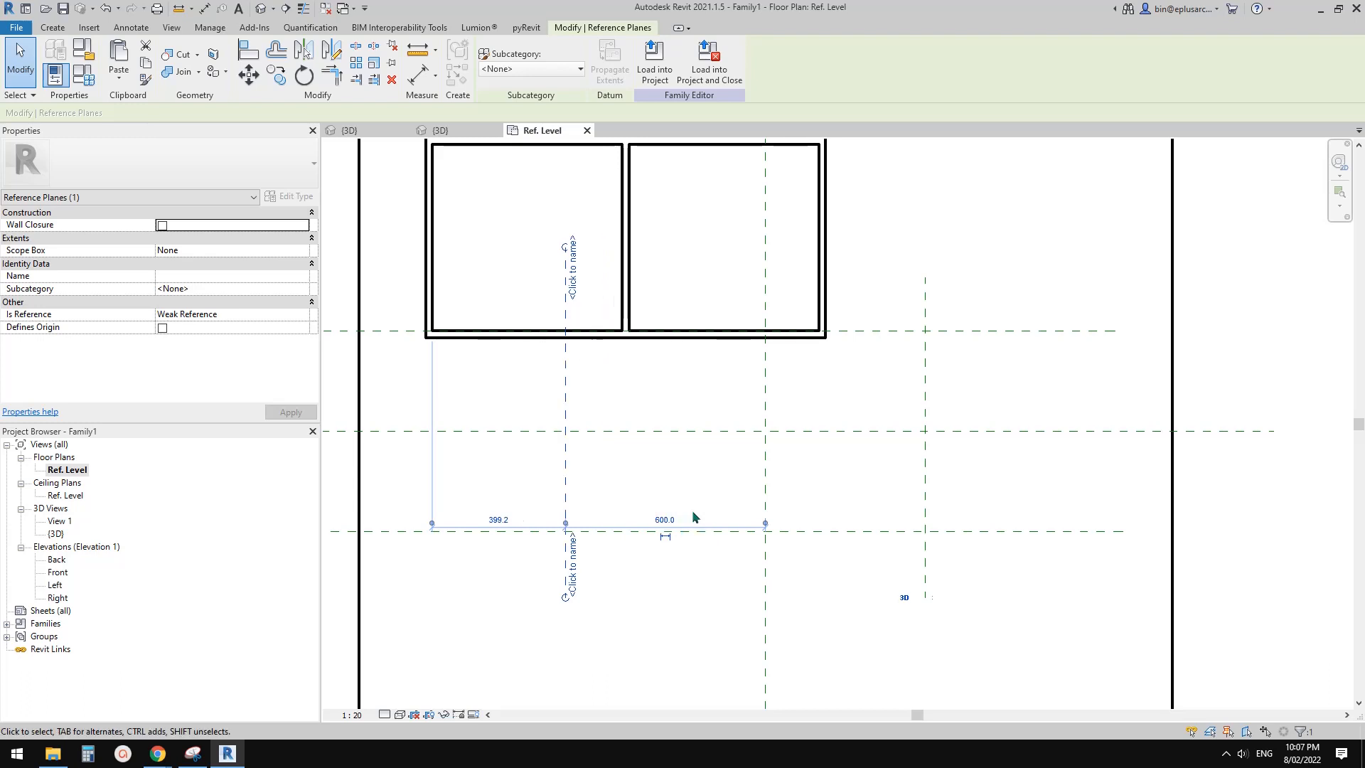
click(884, 506)
Reference the right vertical plane's dimension to the left/right centre plane and set the distance to 600 mm
click(924, 480)
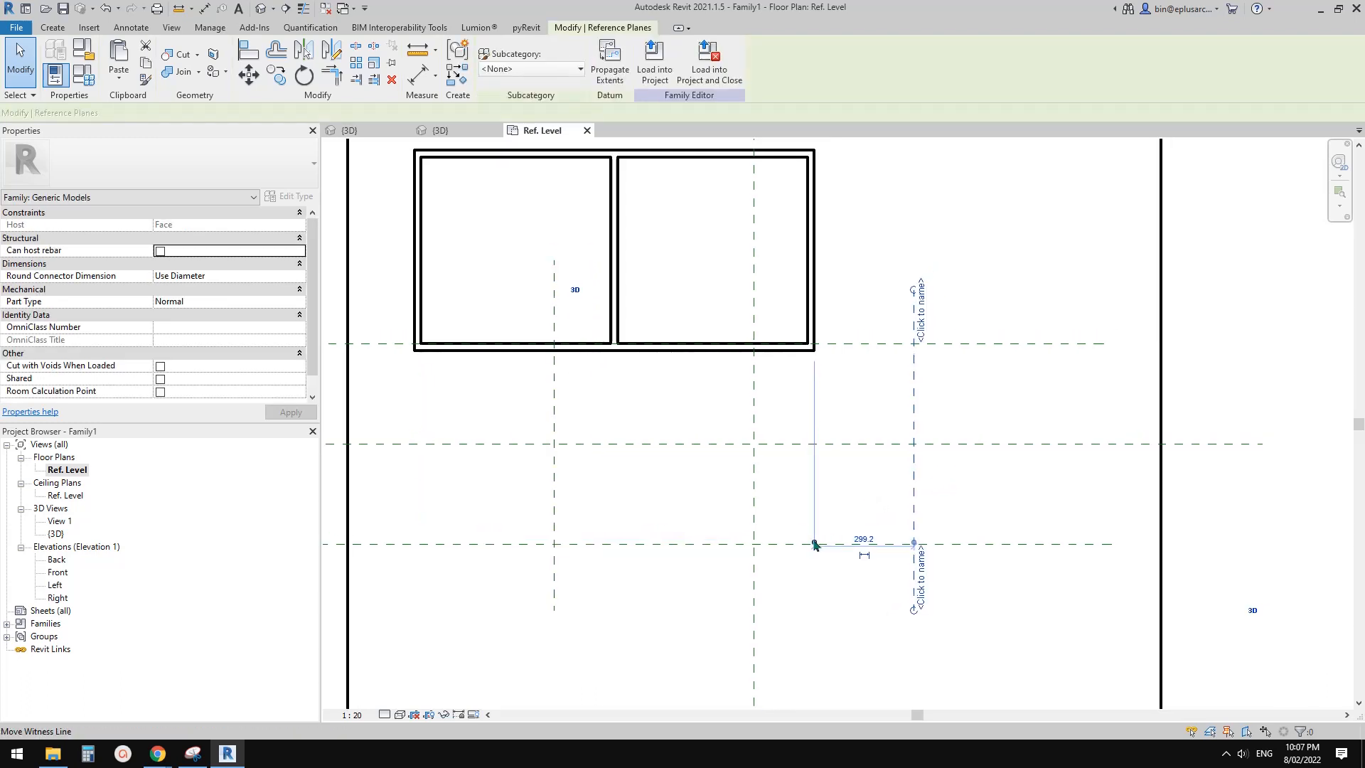
drag(815, 544, 755, 516)
text(60)
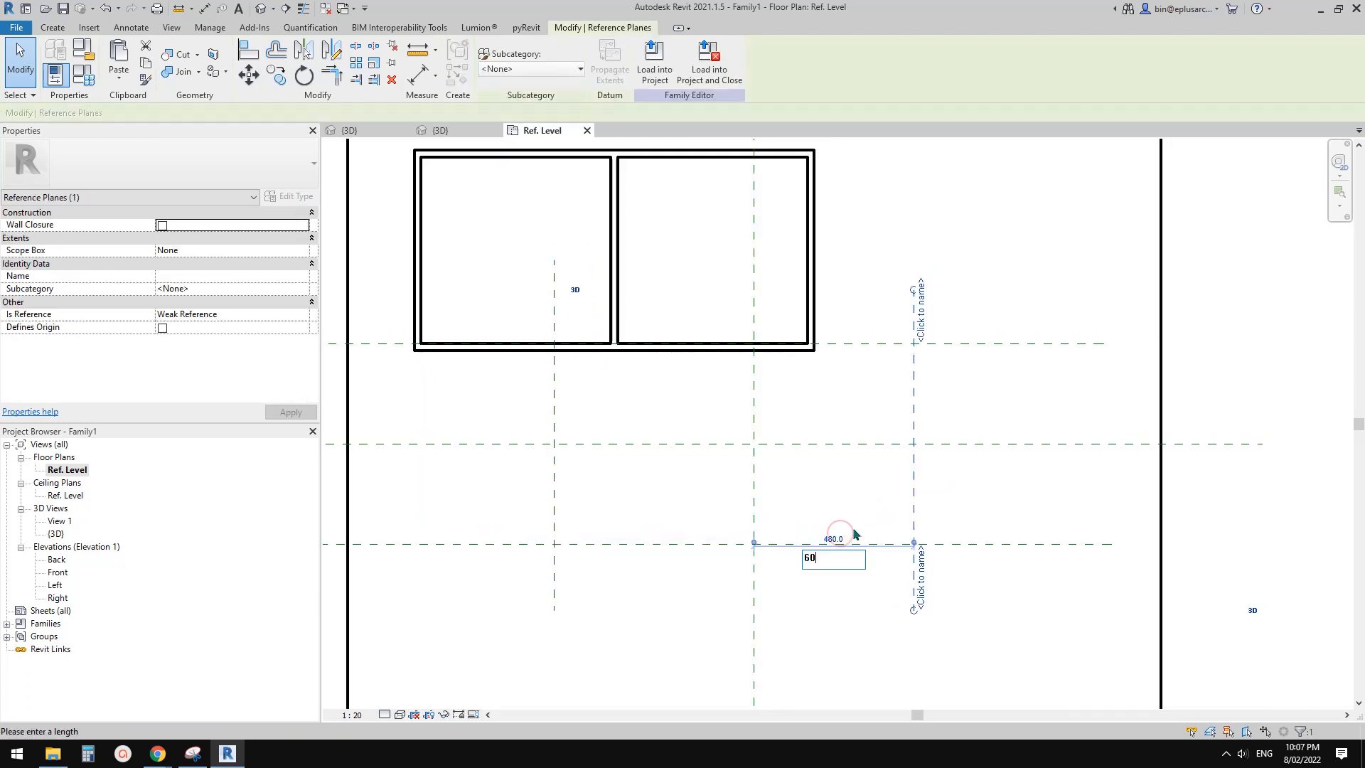
text(0)
key(Return)
click(824, 502)
Move the window box so its upper-right corner meets the intersection of the upper and right reference planes
scroll(820, 499, down, 2)
click(610, 303)
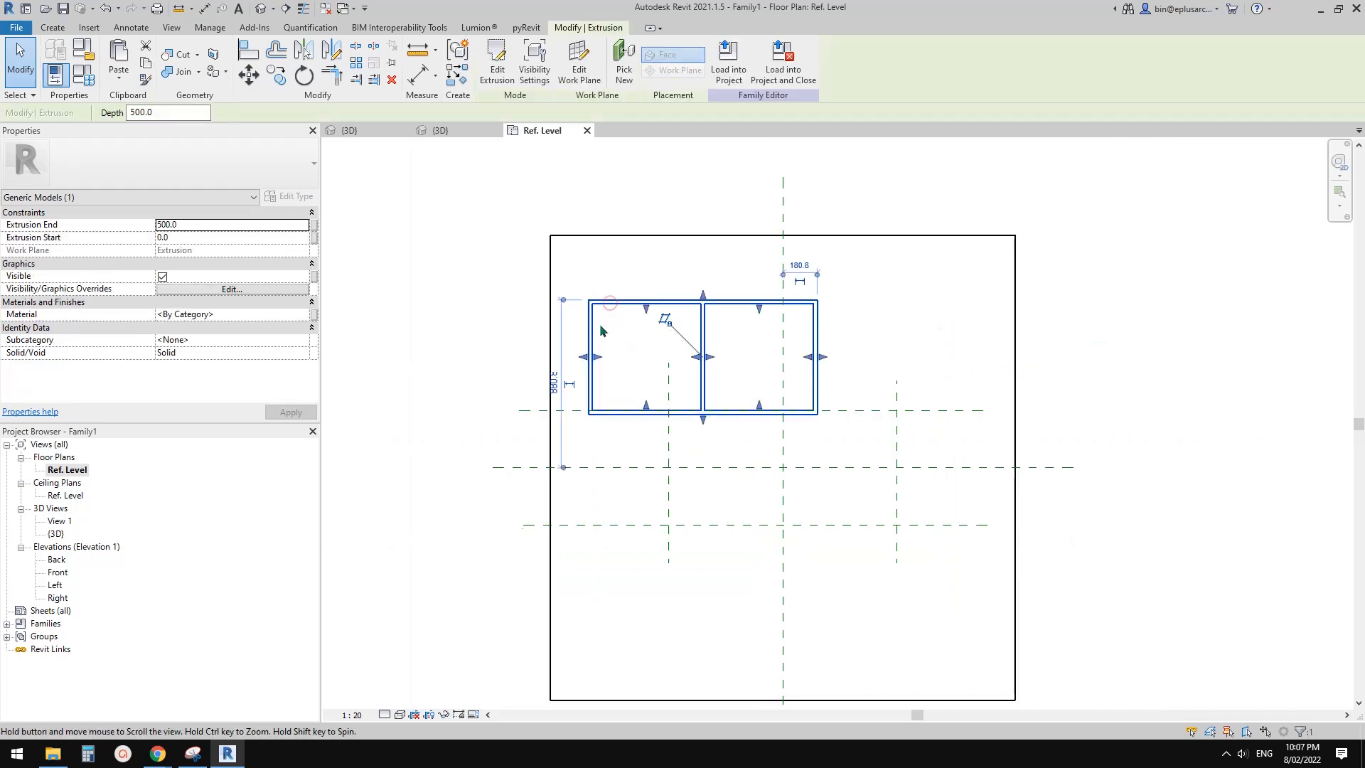
mouse_move(802, 356)
middle_down()
mouse_move(732, 321)
mouse_move(685, 318)
middle_up()
key(m)
key(v)
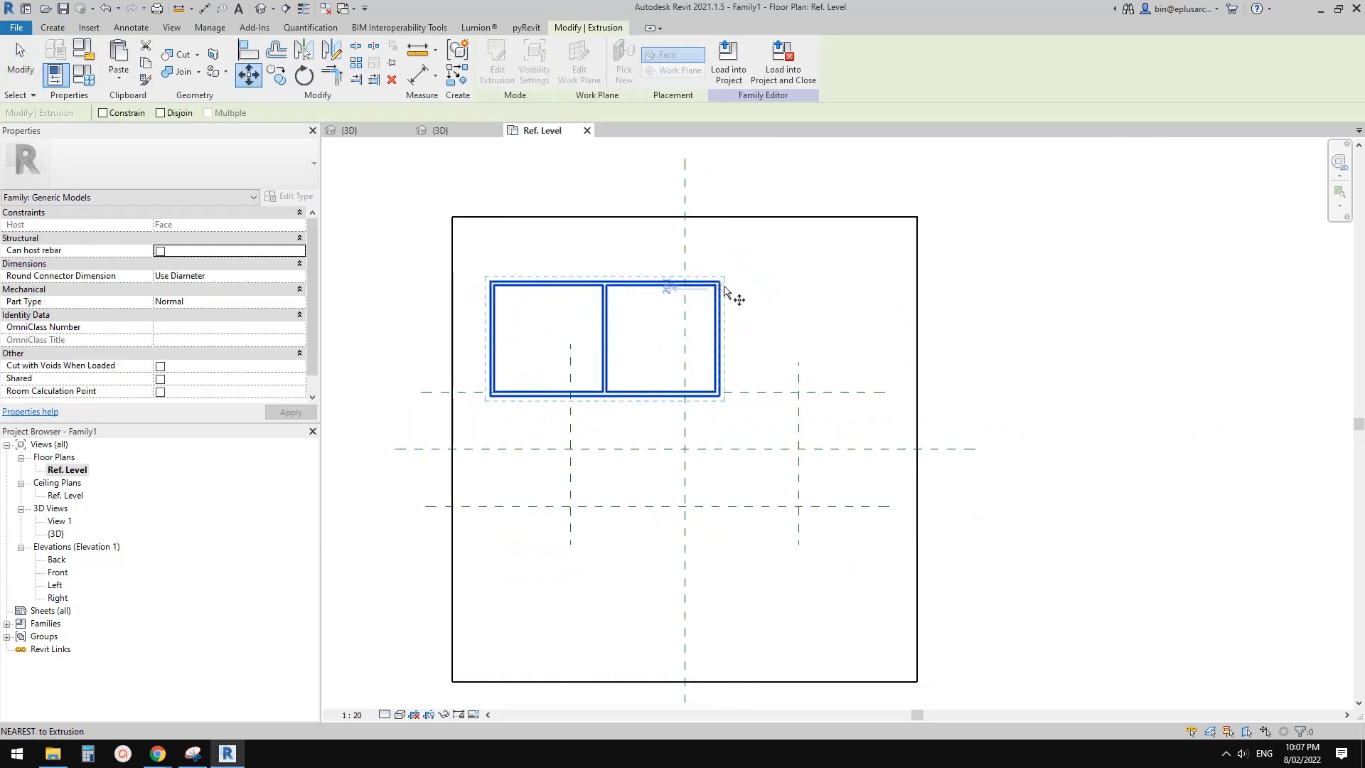
click(720, 285)
click(798, 390)
click(889, 341)
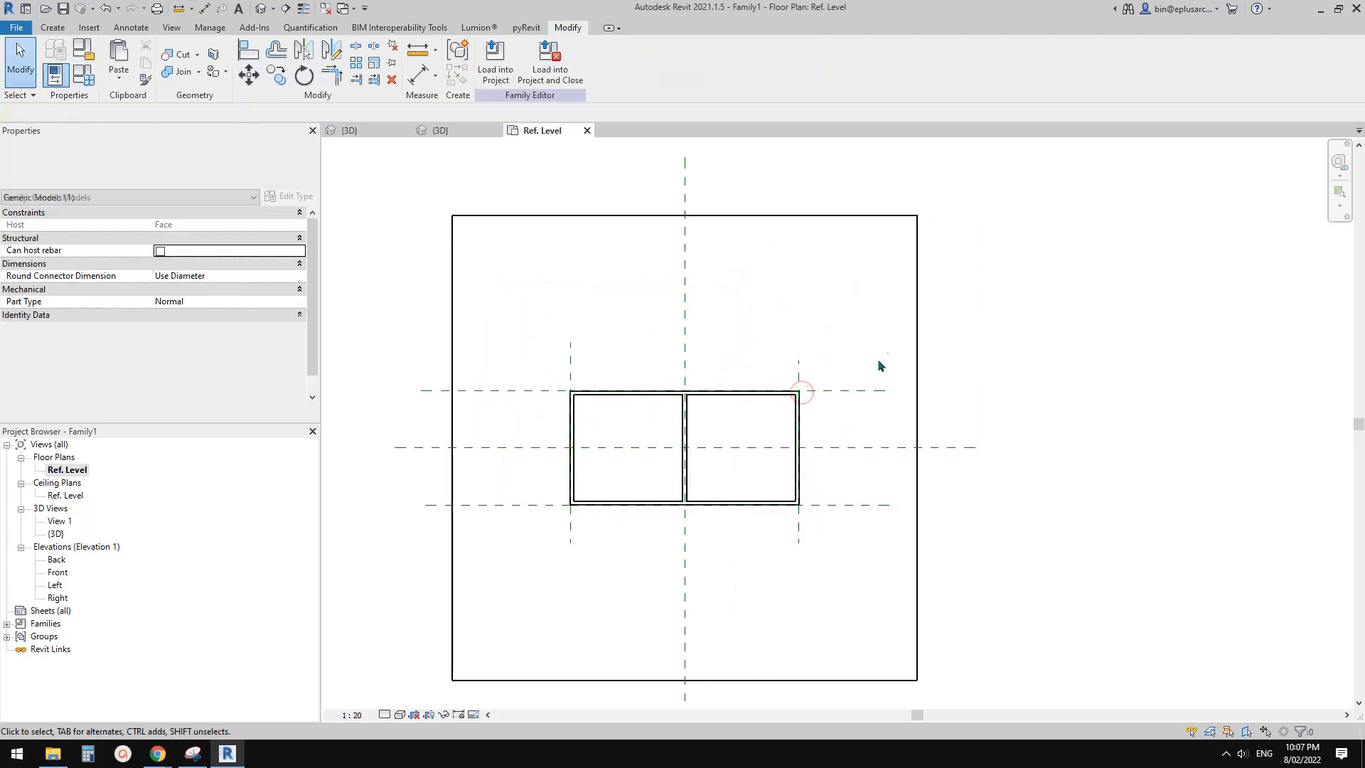
Examine the centred window box and the host slab behind its openings in the family's 3D view
scroll(853, 373, up, 1)
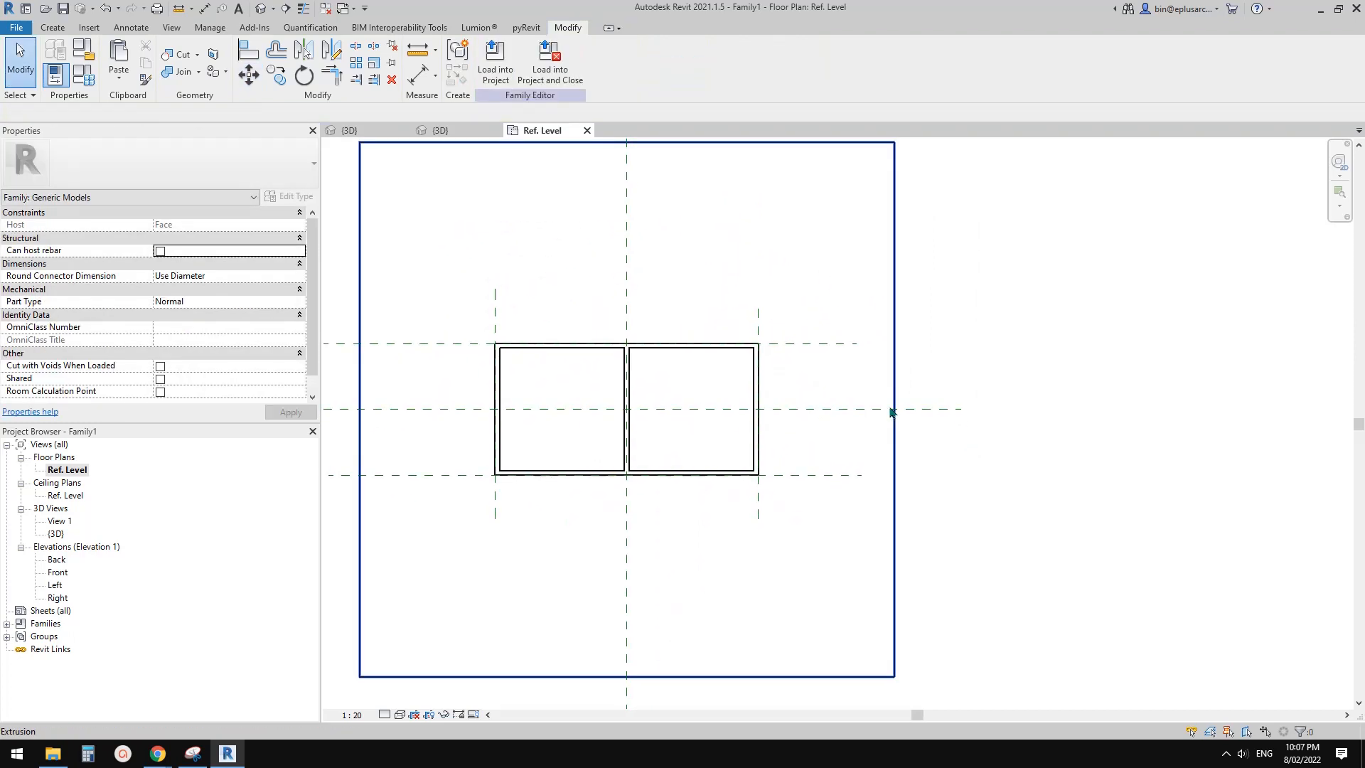
click(260, 8)
scroll(678, 344, down, 1)
shift+middle_drag(678, 344, 700, 369)
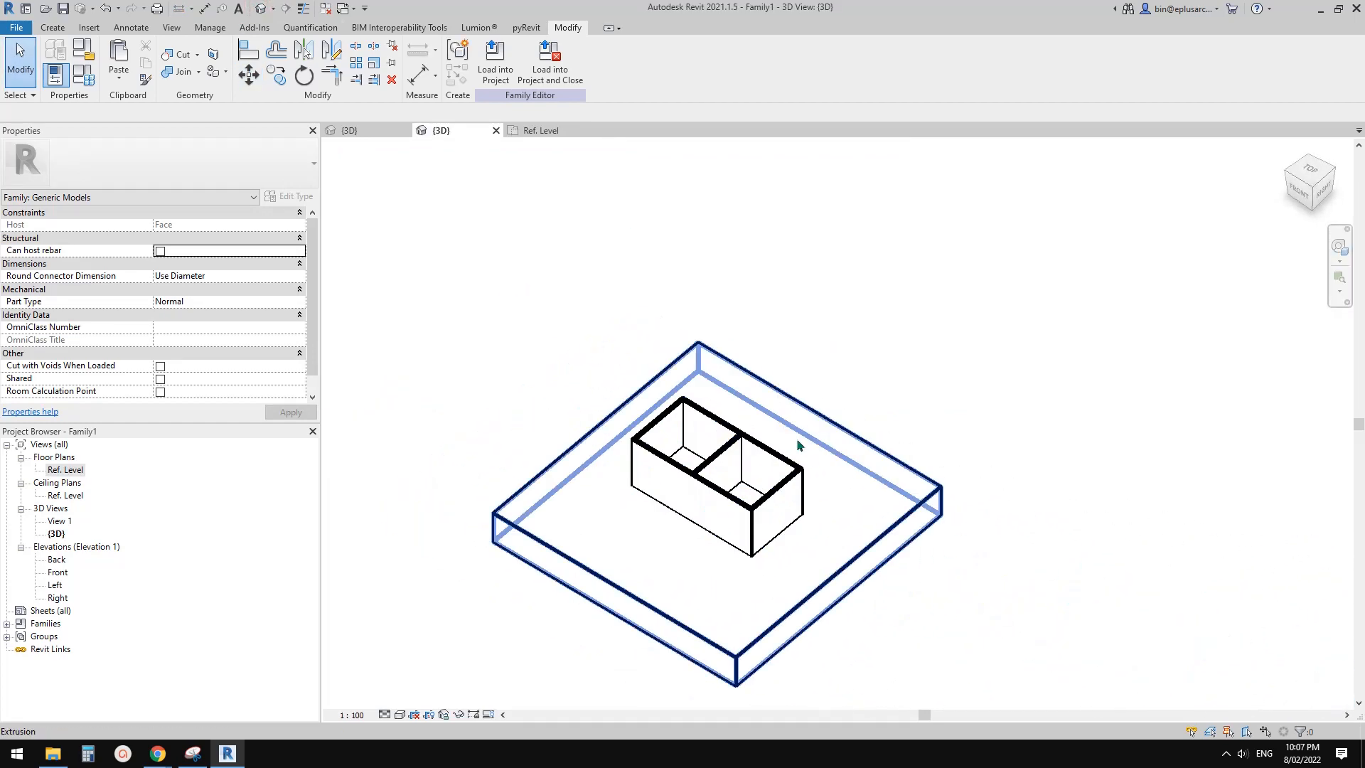
scroll(707, 346, up, 2)
middle_drag(796, 438, 695, 433)
click(688, 356)
scroll(700, 388, up, 1)
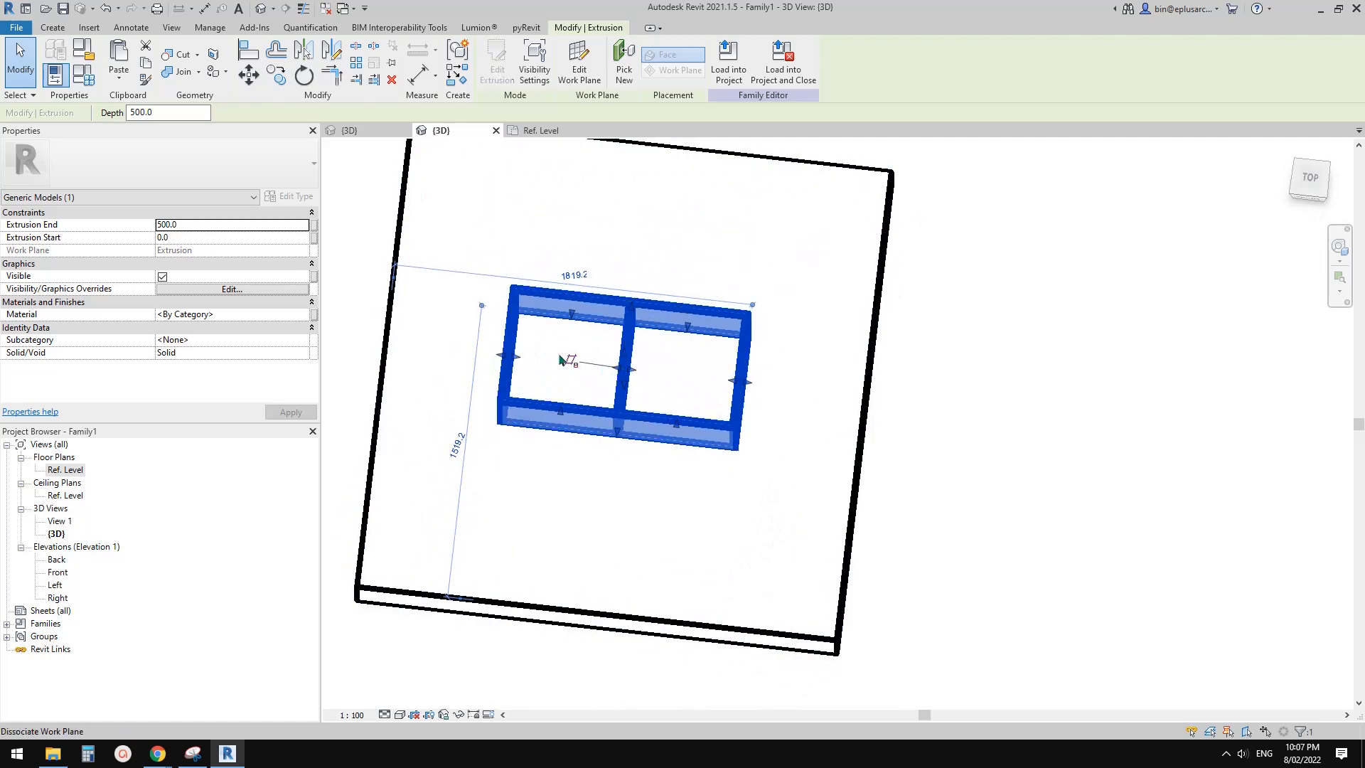
click(803, 297)
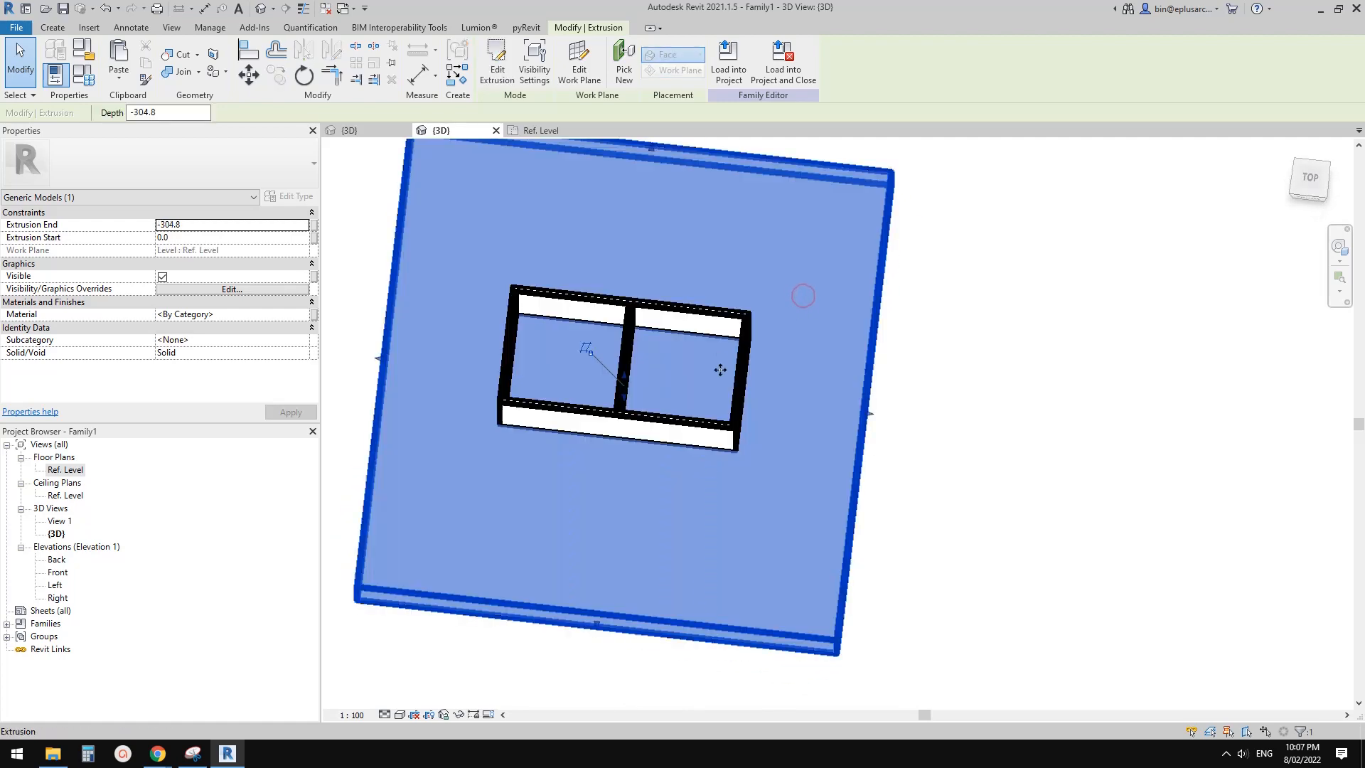
key(Escape)
Create a void extrusion in the Ref. Level plan from a 1200 by 600 mm rectangle around the window box's outer edge
double_click(65, 469)
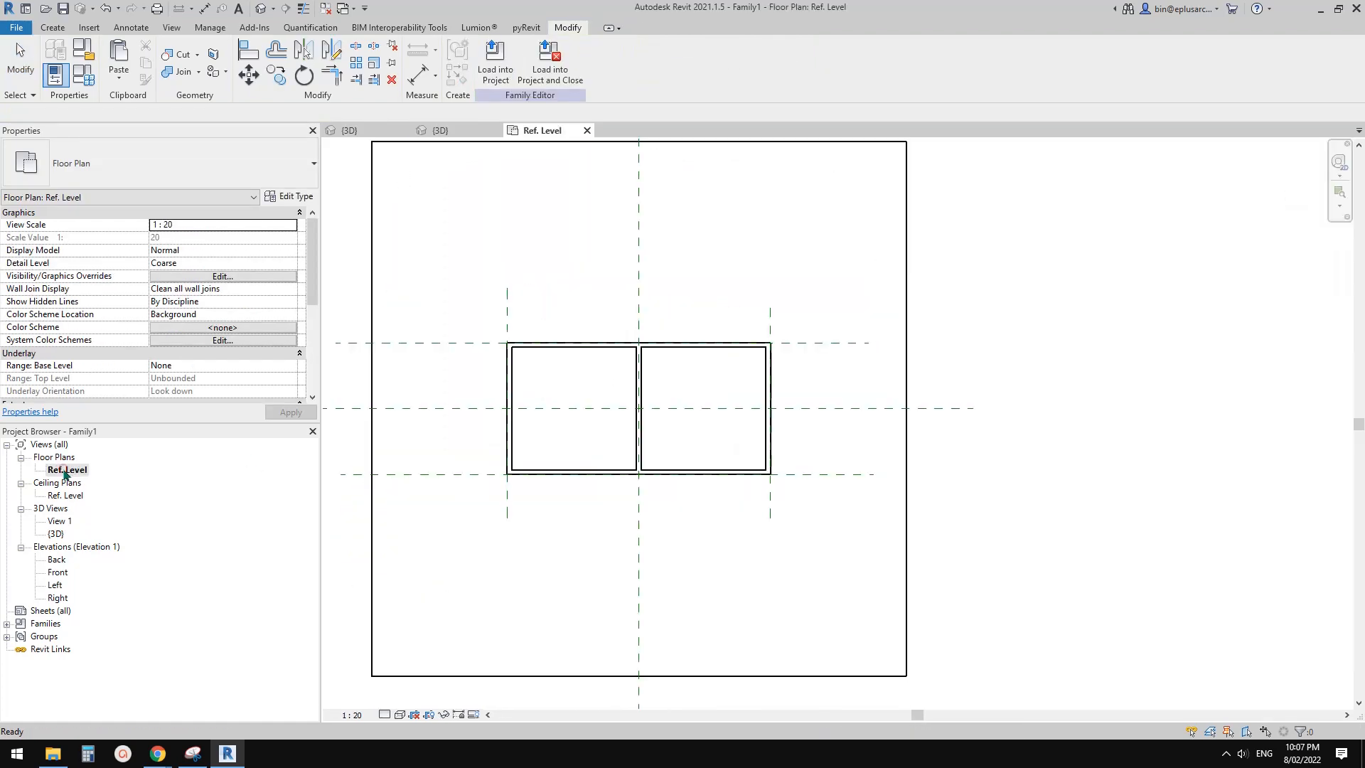
scroll(623, 411, up, 1)
click(53, 27)
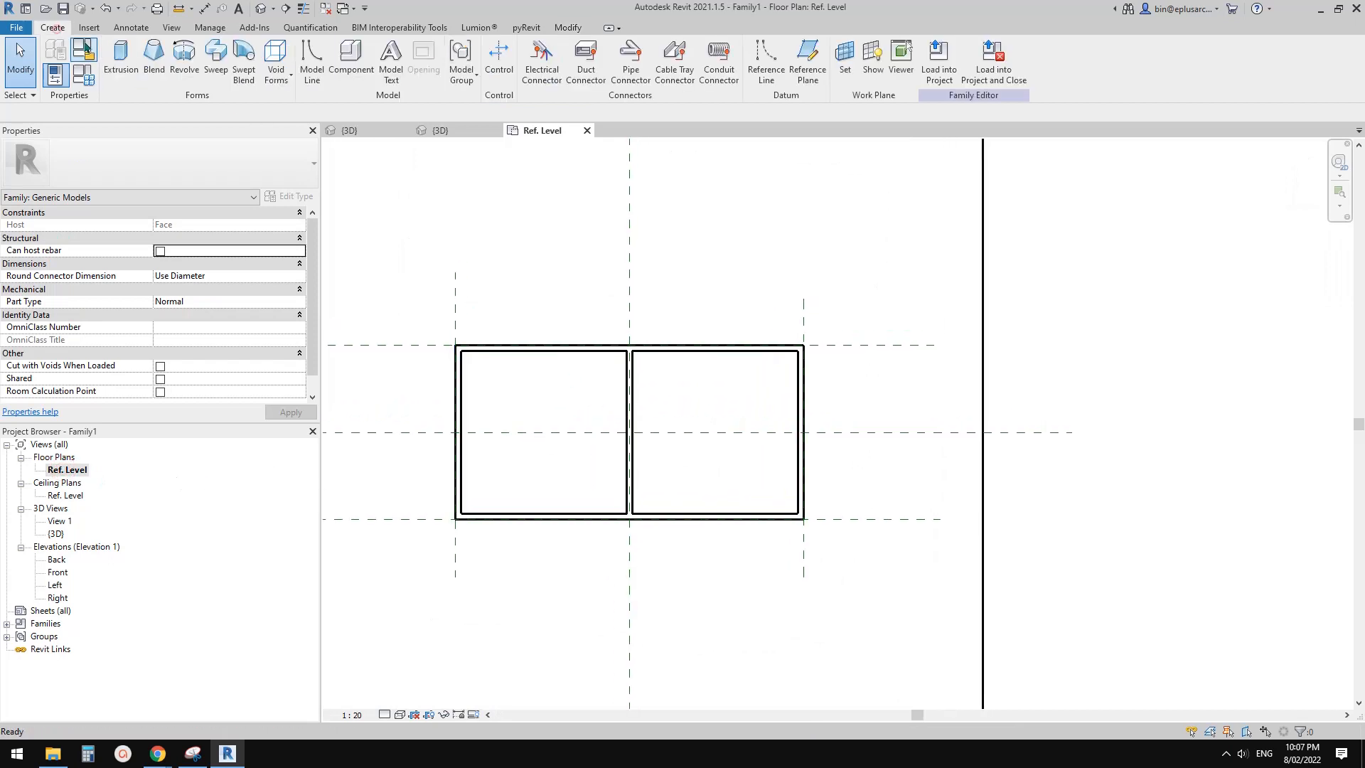
click(276, 60)
click(302, 105)
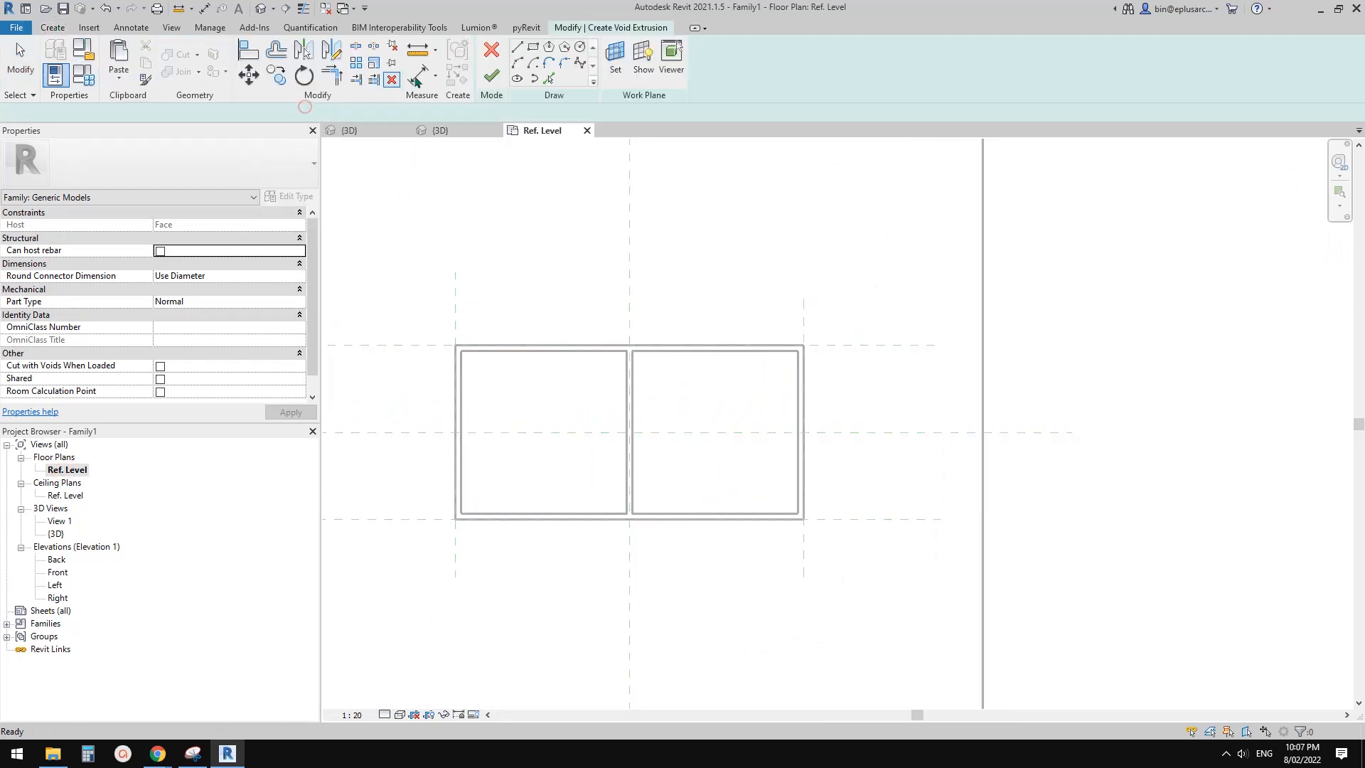
click(535, 49)
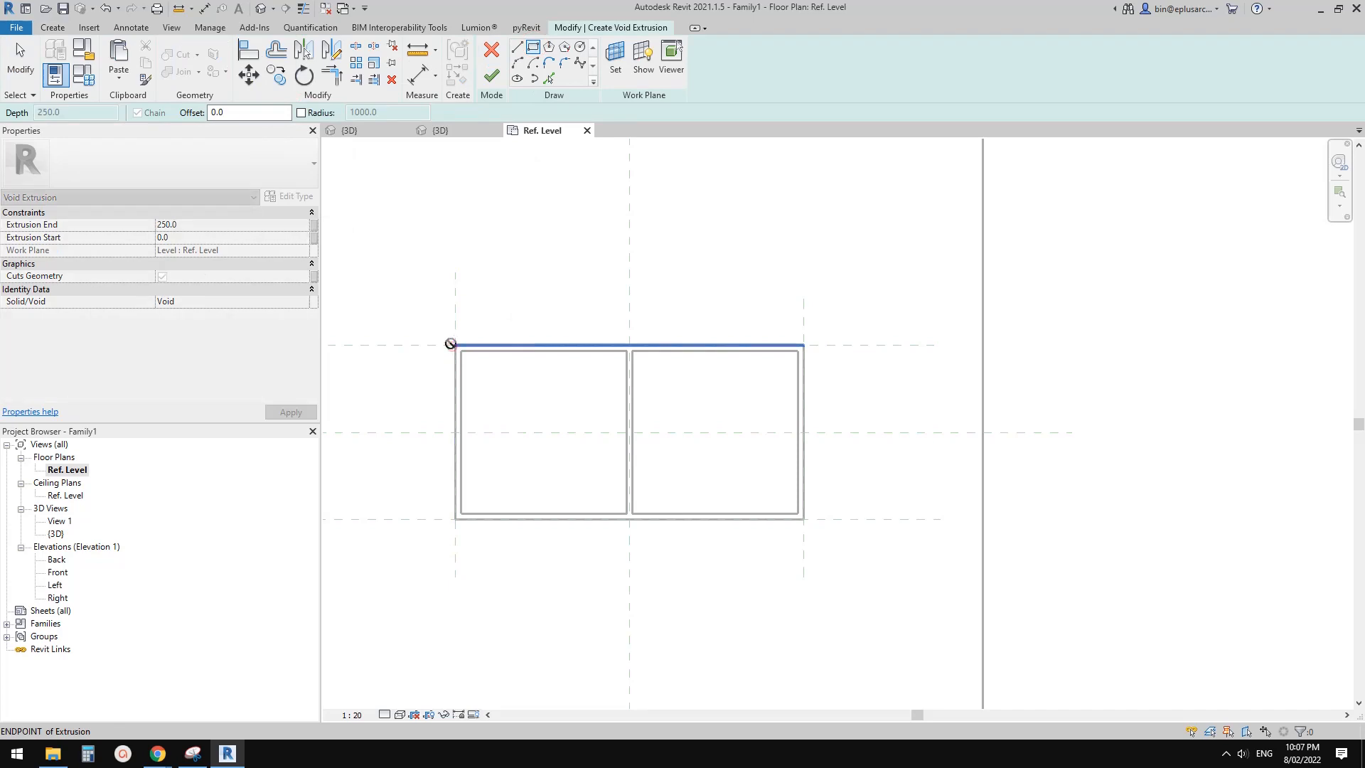
click(455, 345)
click(803, 525)
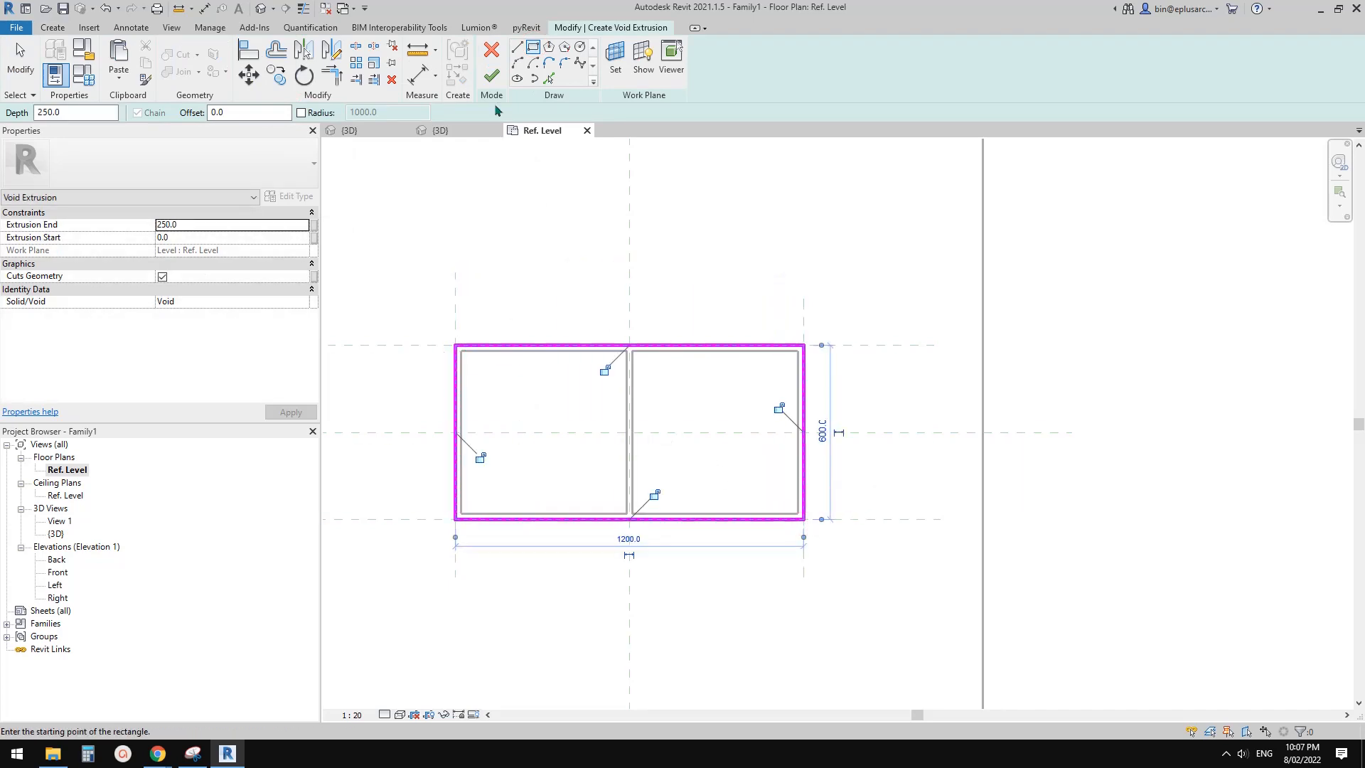
click(491, 76)
click(618, 169)
In the 3D view, uncut the window box from the void extrusion so the void no longer removes its lower part
click(261, 7)
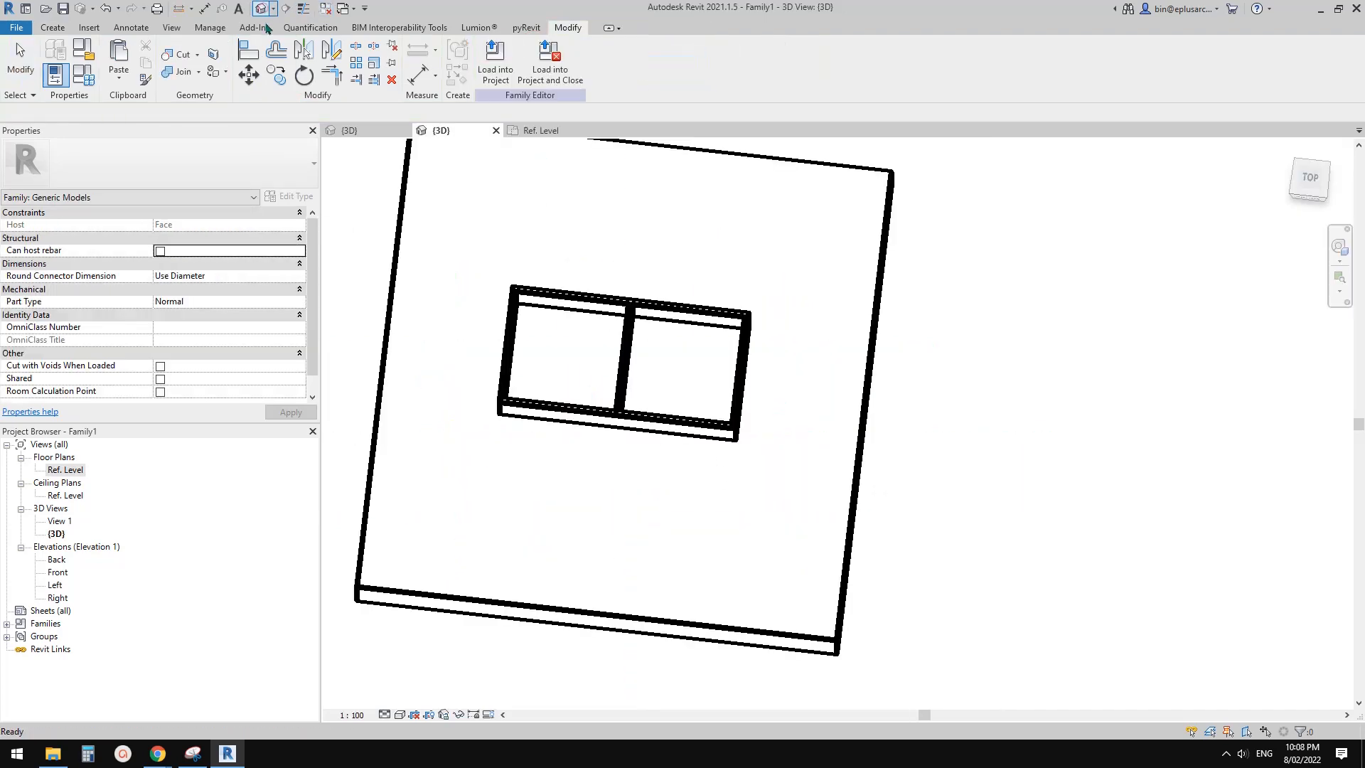
shift+middle_drag(693, 327, 718, 209)
middle_drag(760, 415, 794, 357)
click(780, 400)
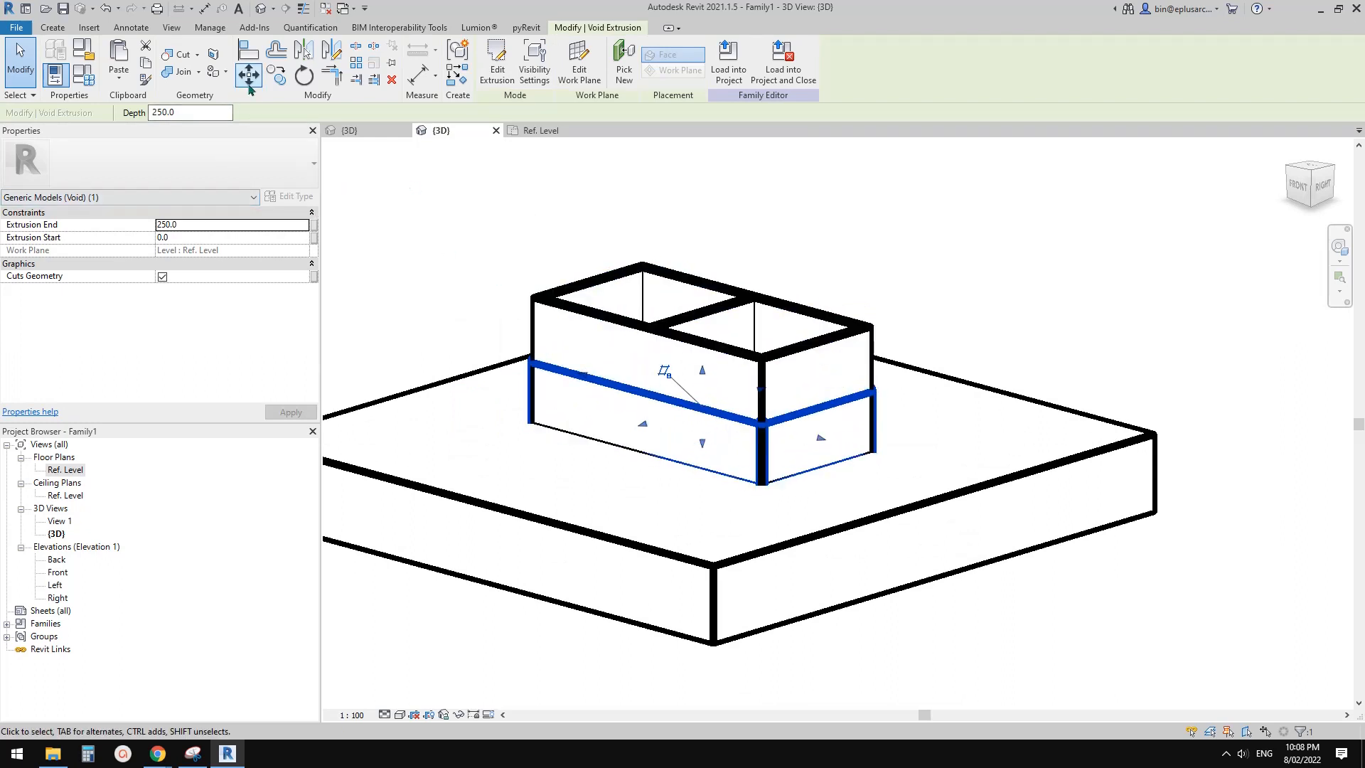
click(197, 54)
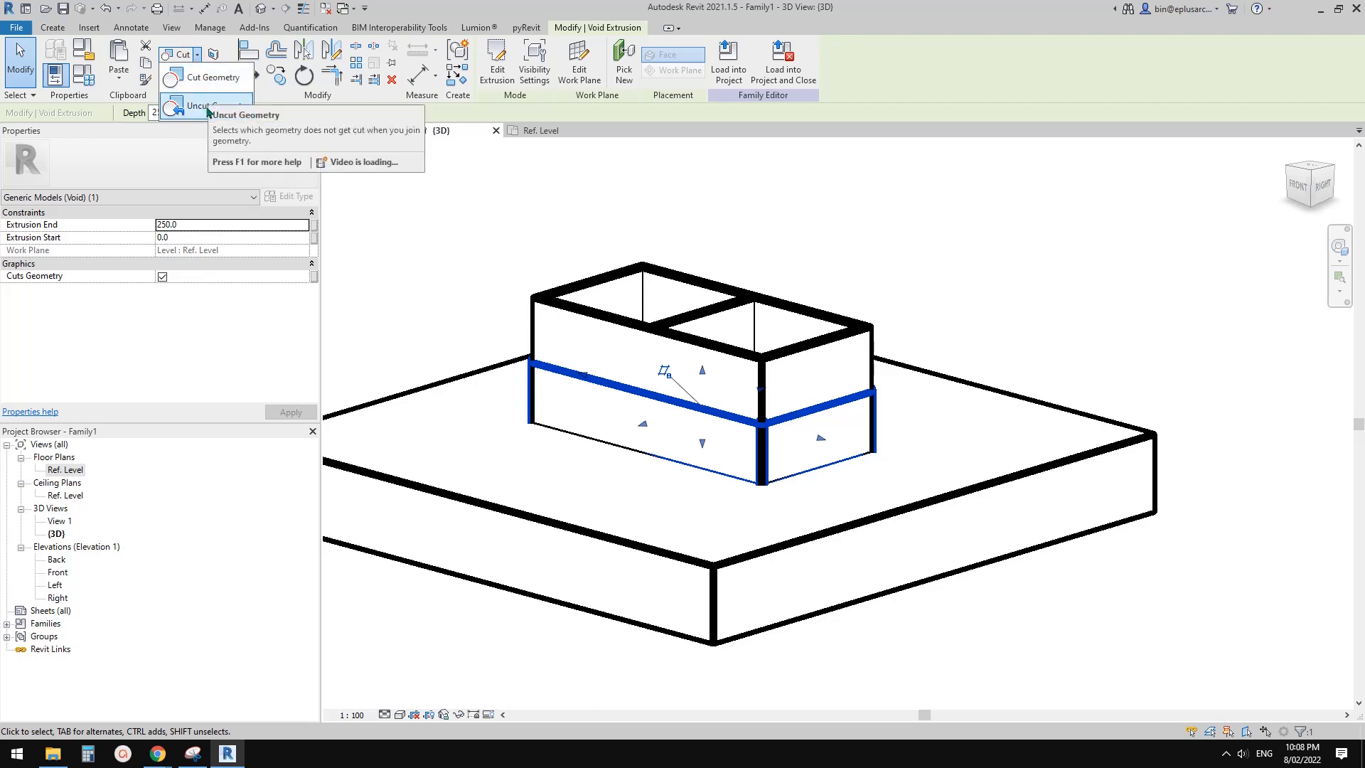
click(210, 80)
click(827, 366)
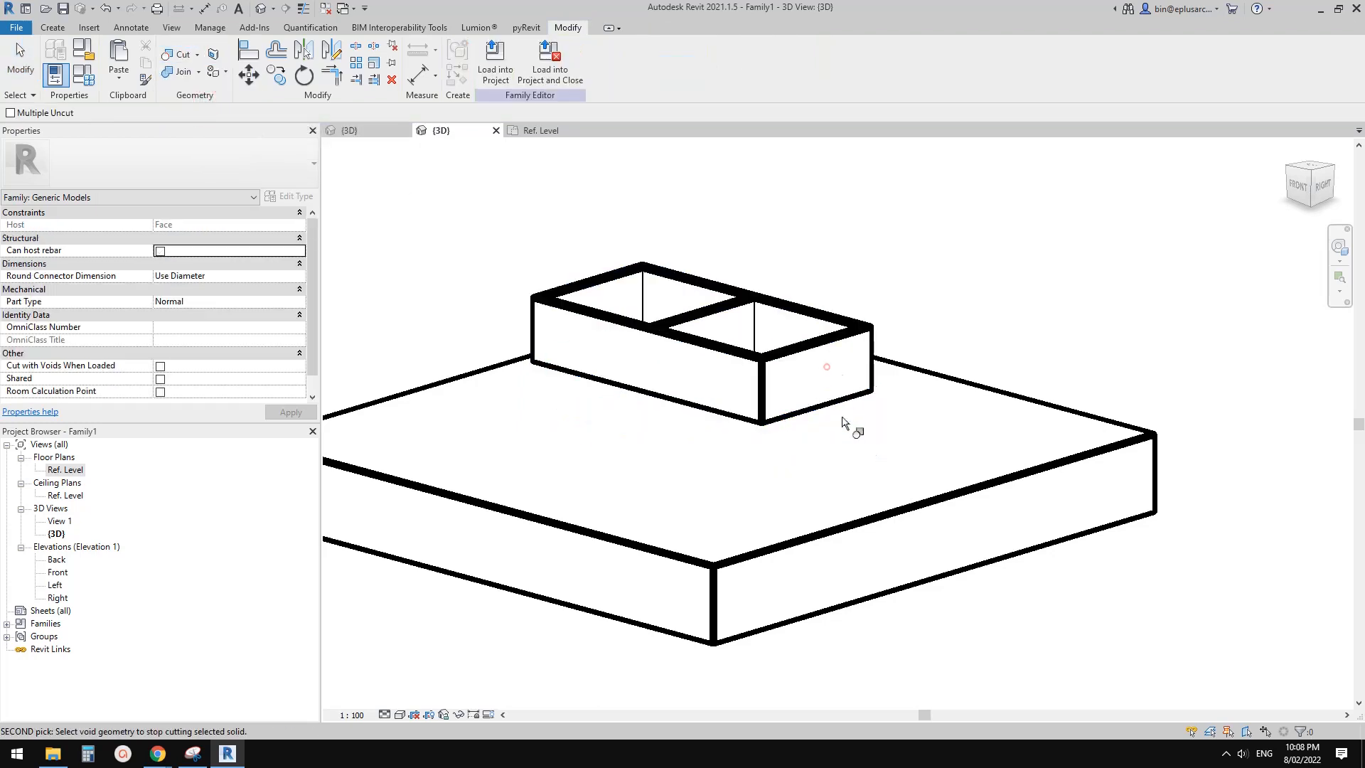
click(864, 412)
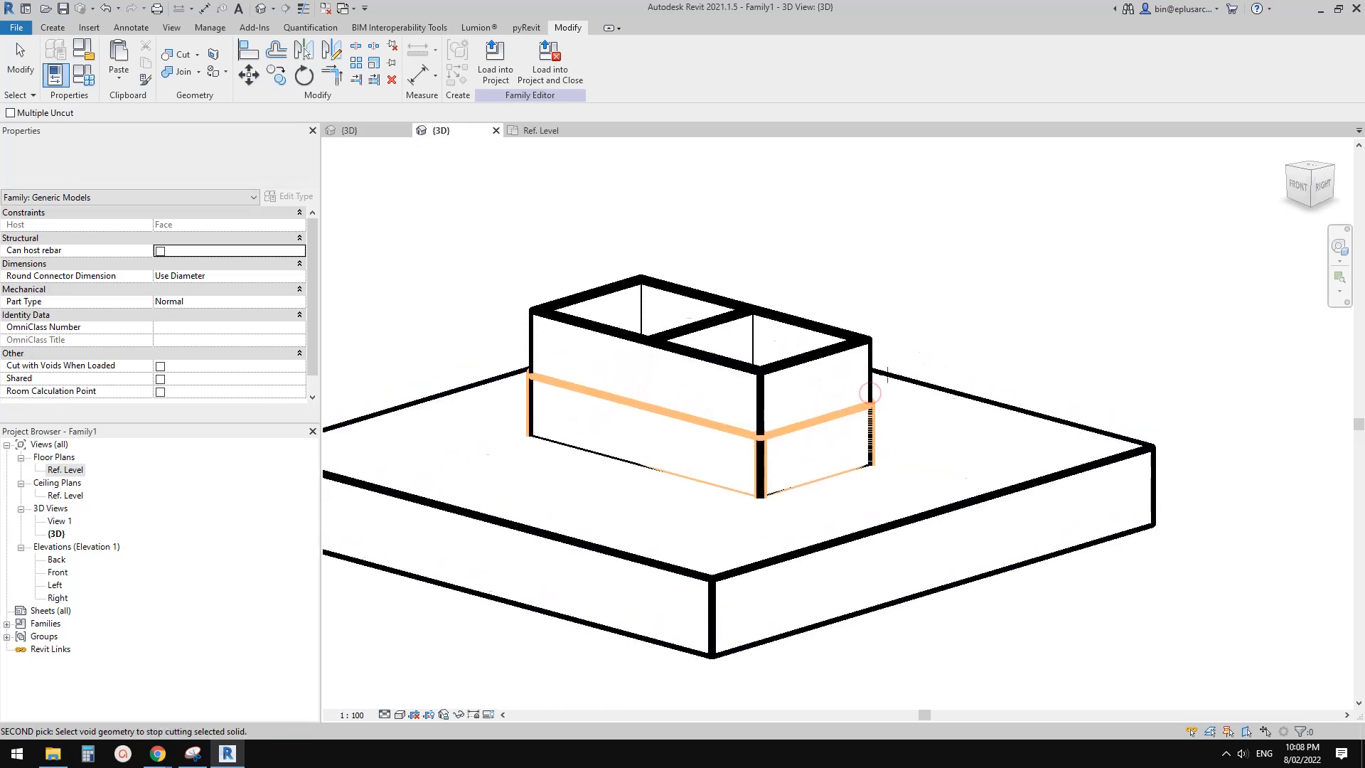
Select the void extrusion and stretch it down through the host slab
middle_drag(856, 418, 843, 359)
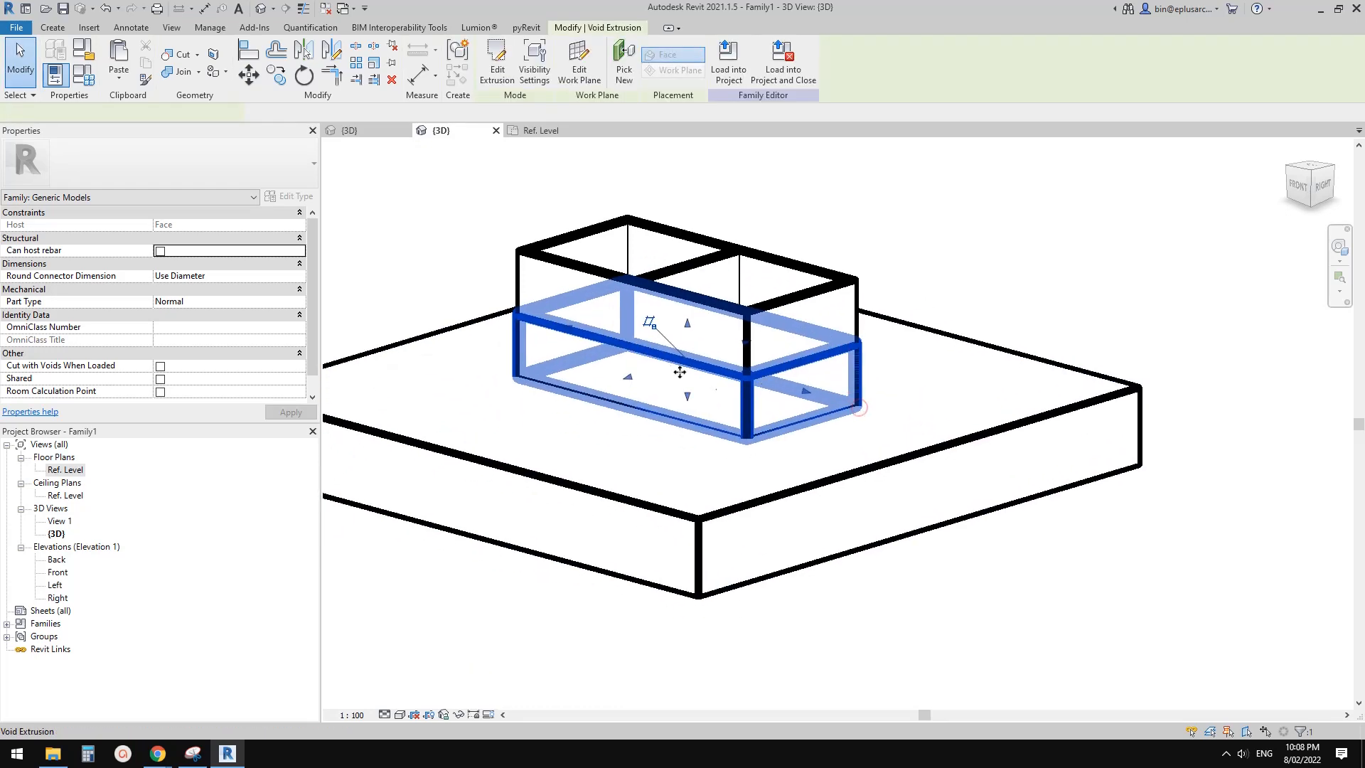
drag(687, 320, 741, 546)
middle_drag(1004, 423, 960, 438)
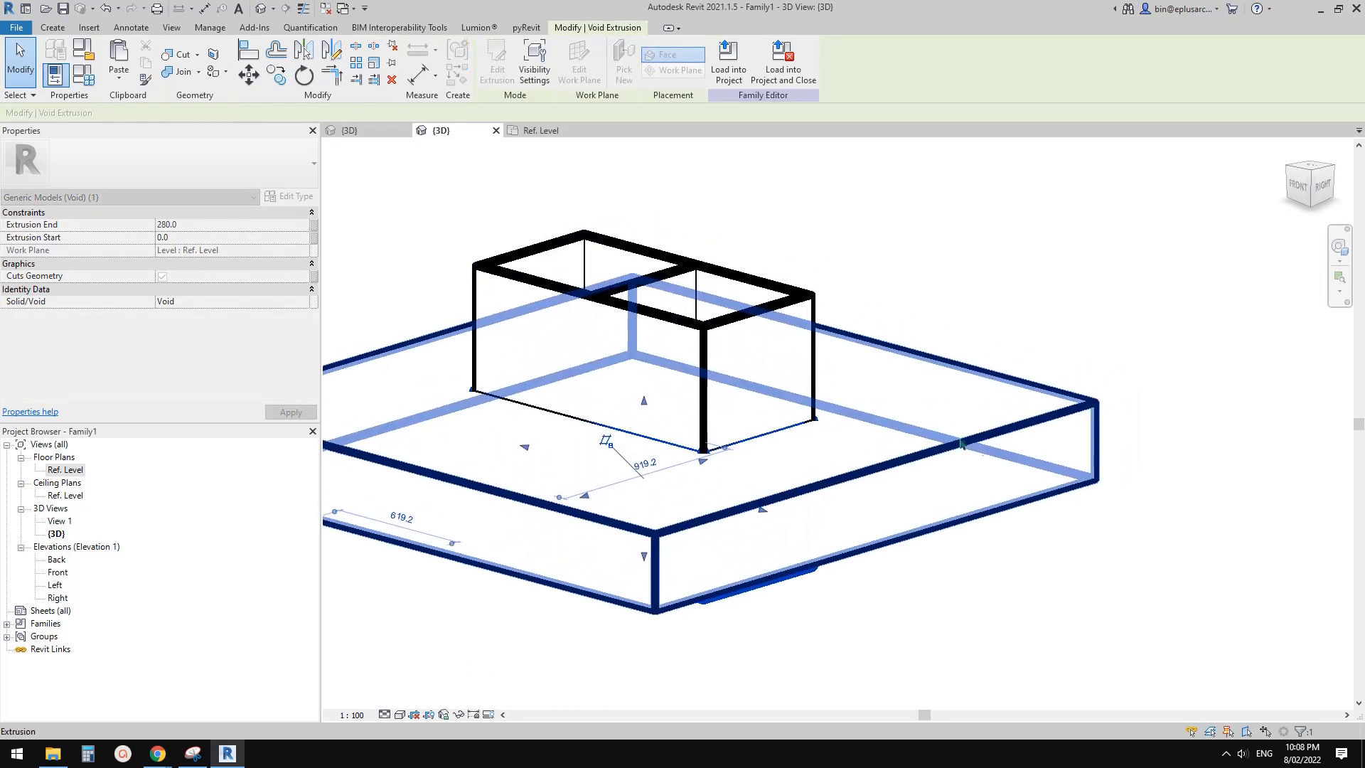
Cut the host slab with the void extrusion so it opens beneath the window box
click(1001, 435)
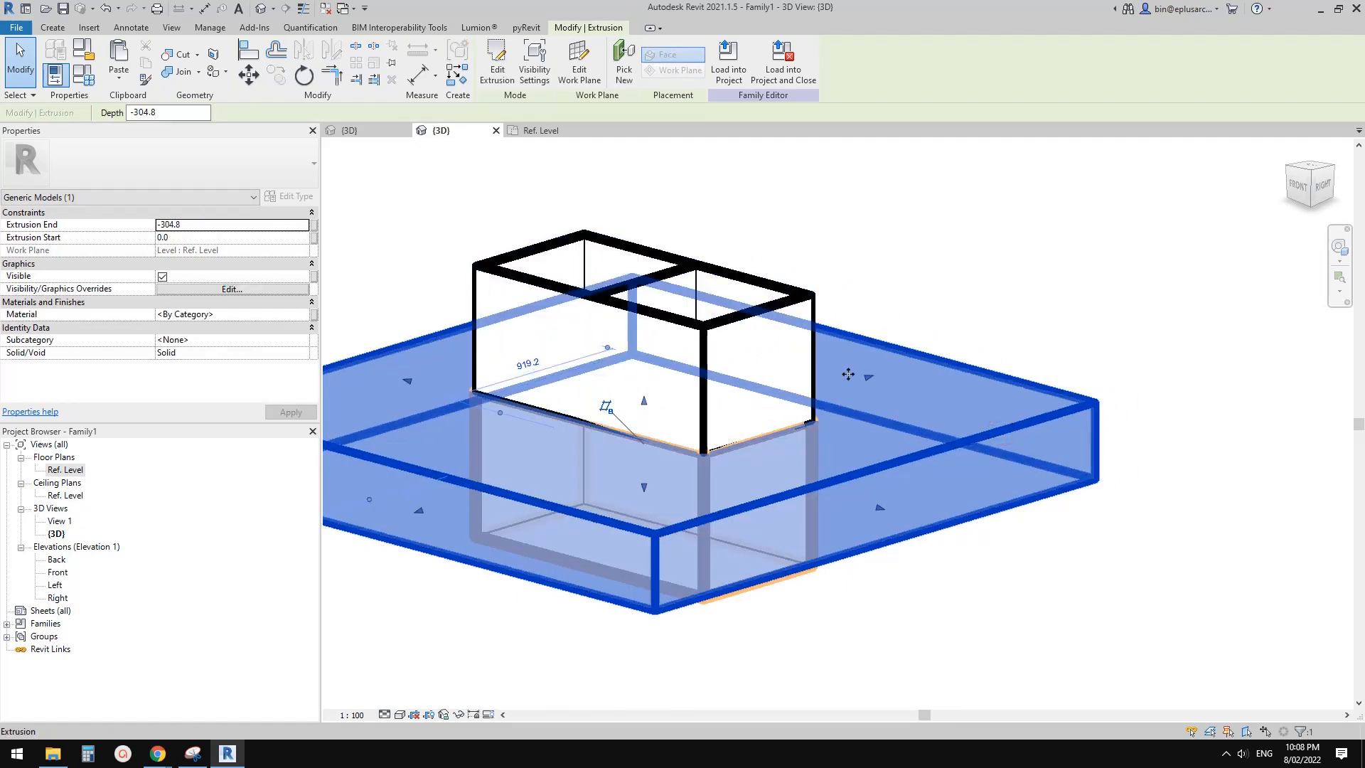
click(187, 60)
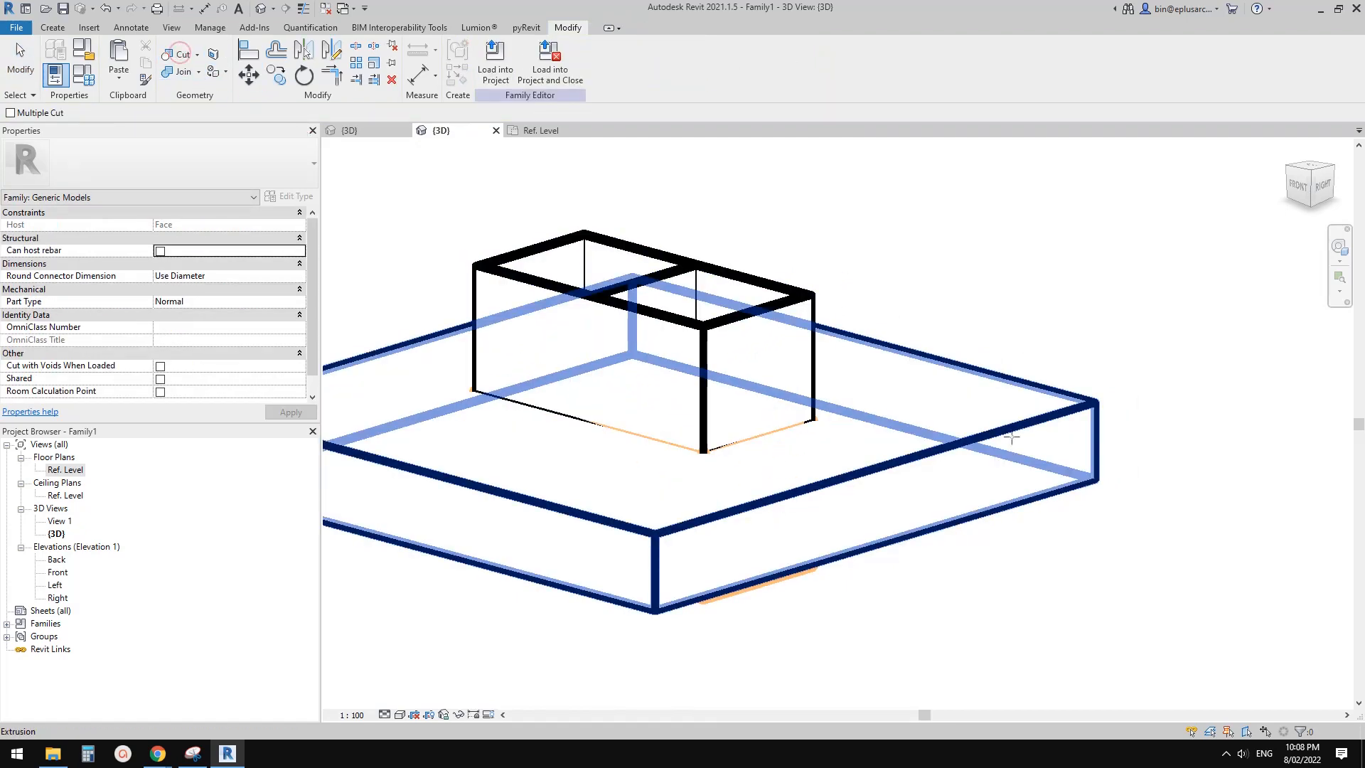
click(1011, 436)
shift+middle_drag(860, 615, 816, 545)
click(808, 543)
key(Escape)
scroll(781, 469, down, 1)
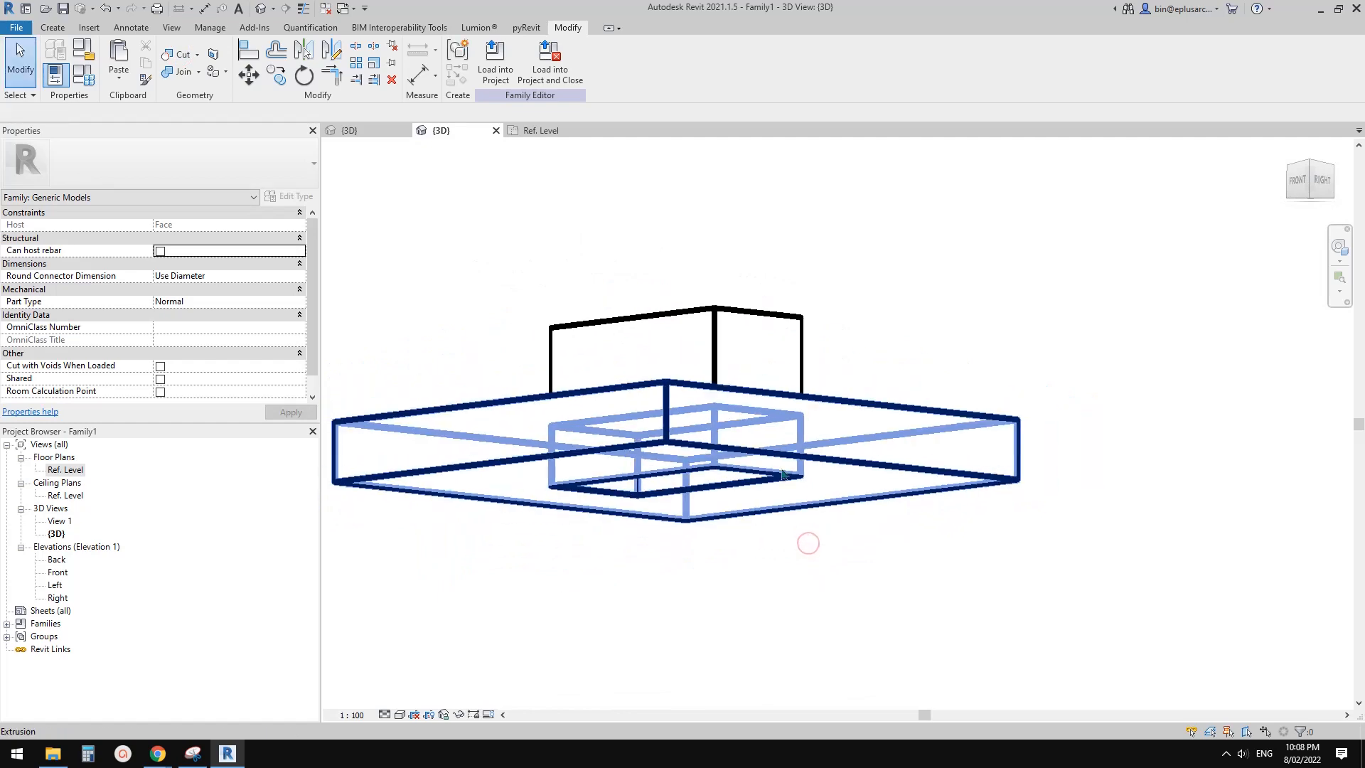
shift+middle_drag(782, 474, 682, 455)
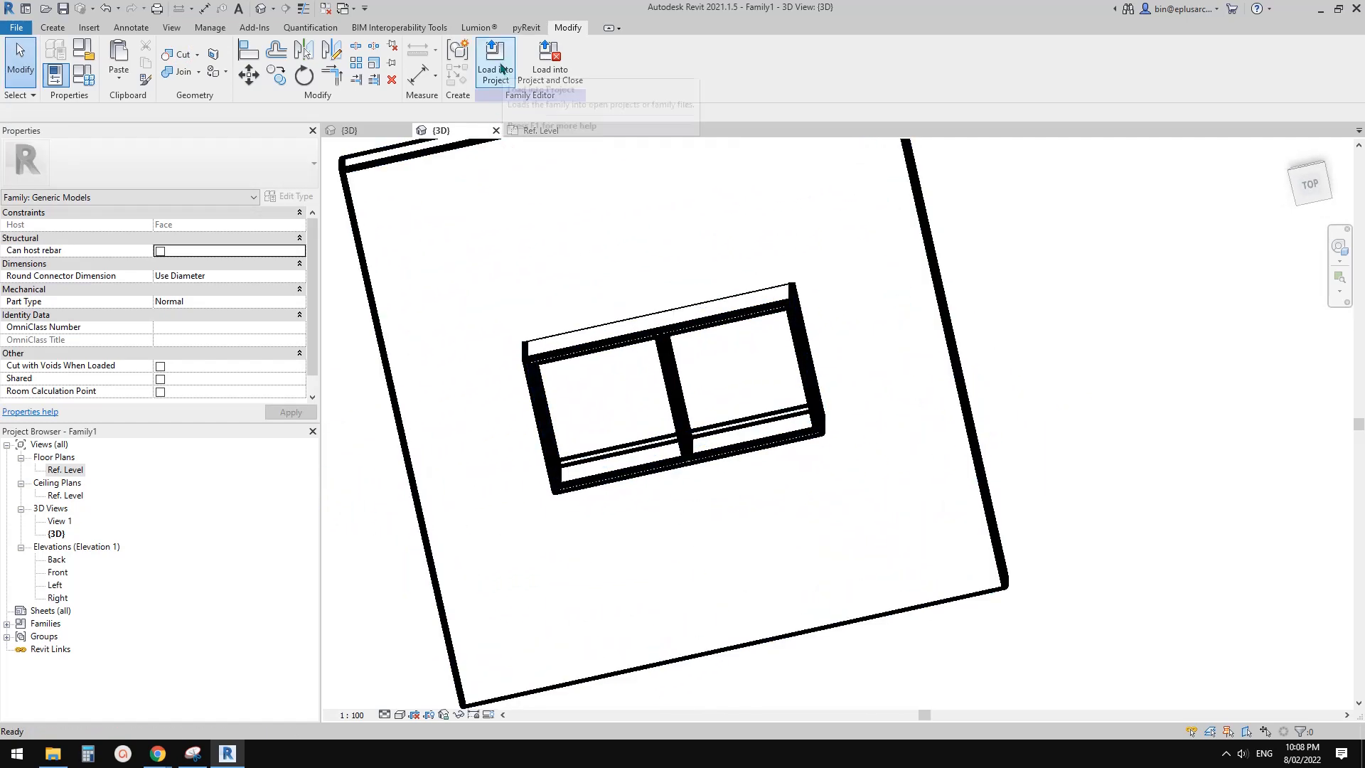
Load the window box family into the silo project and place an instance on the silo's cylindrical wall face
click(501, 68)
middle_drag(576, 381, 929, 364)
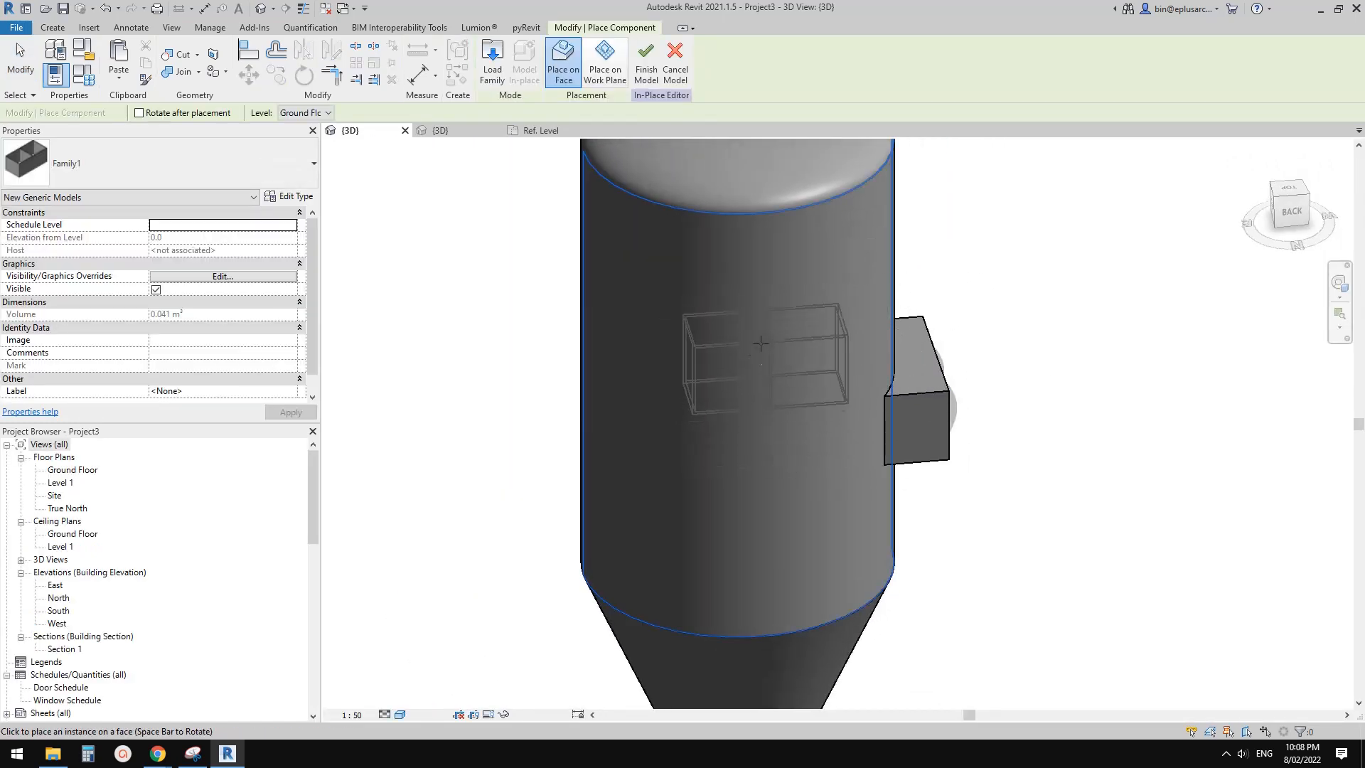
shift+middle_drag(718, 410, 804, 348)
scroll(805, 345, down, 1)
scroll(840, 413, up, 1)
shift+middle_drag(840, 413, 722, 395)
scroll(711, 305, down, 1)
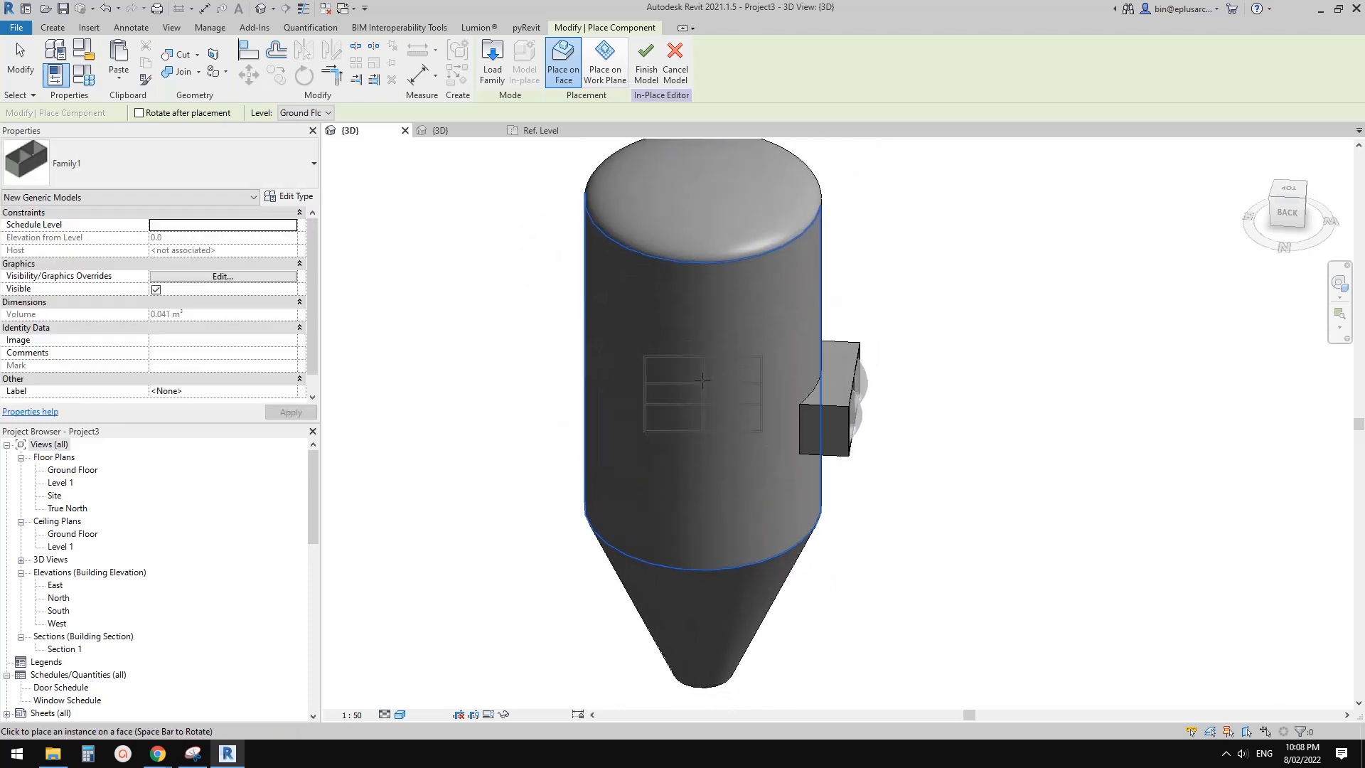
click(702, 381)
middle_drag(702, 381, 794, 242)
scroll(653, 434, up, 2)
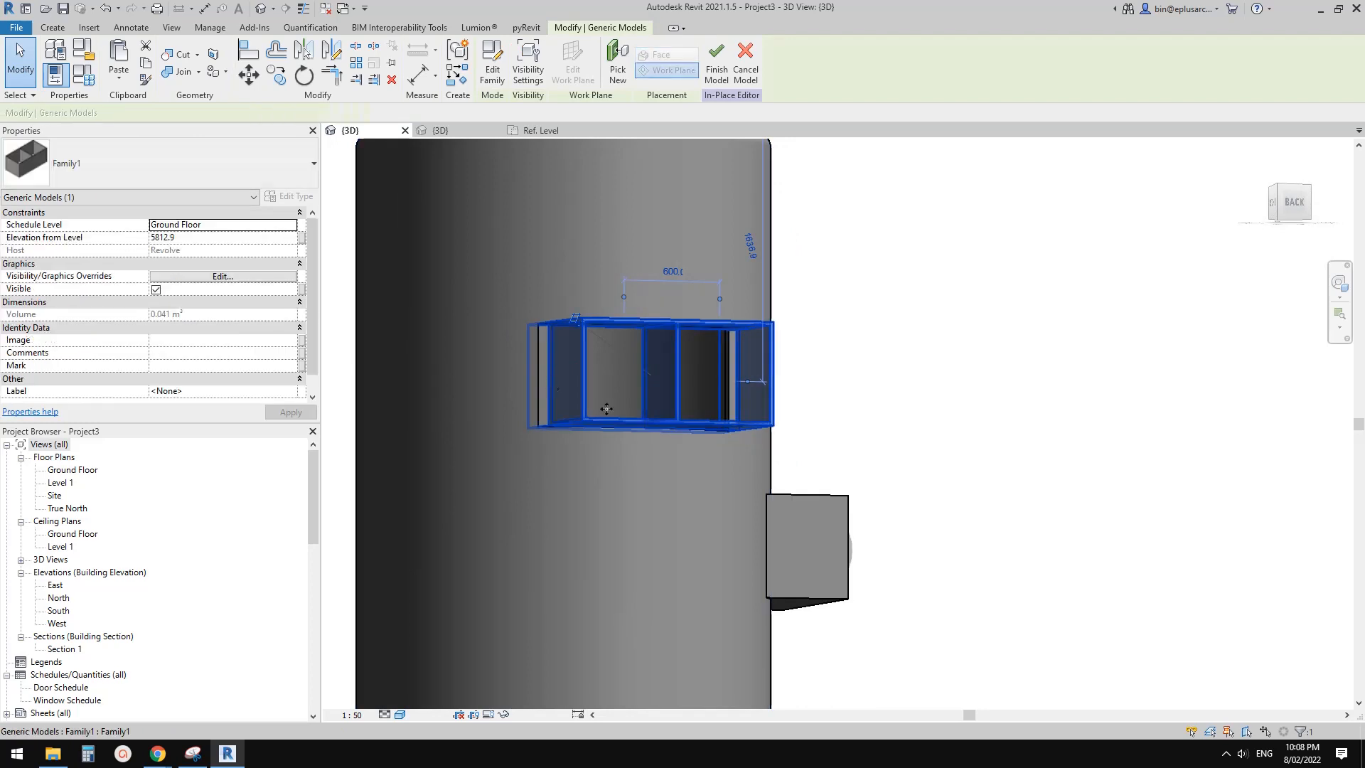
shift+middle_drag(606, 409, 572, 413)
scroll(571, 413, down, 1)
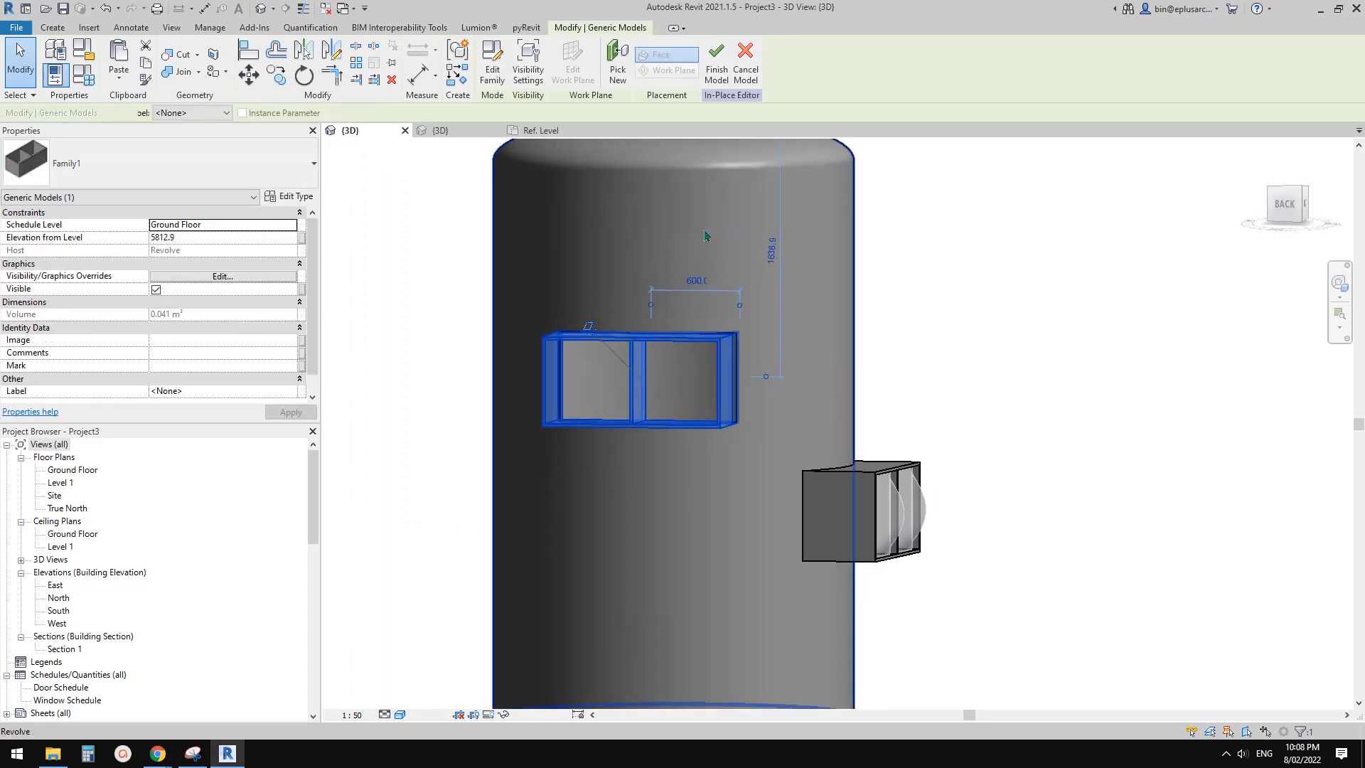
Slide the placed window box around the silo's curved wall to a new position
click(706, 235)
shift+middle_drag(710, 319, 840, 410)
key(Escape)
scroll(775, 391, down, 1)
drag(840, 410, 708, 440)
shift+middle_drag(798, 533, 621, 396)
scroll(622, 394, up, 2)
key(Escape)
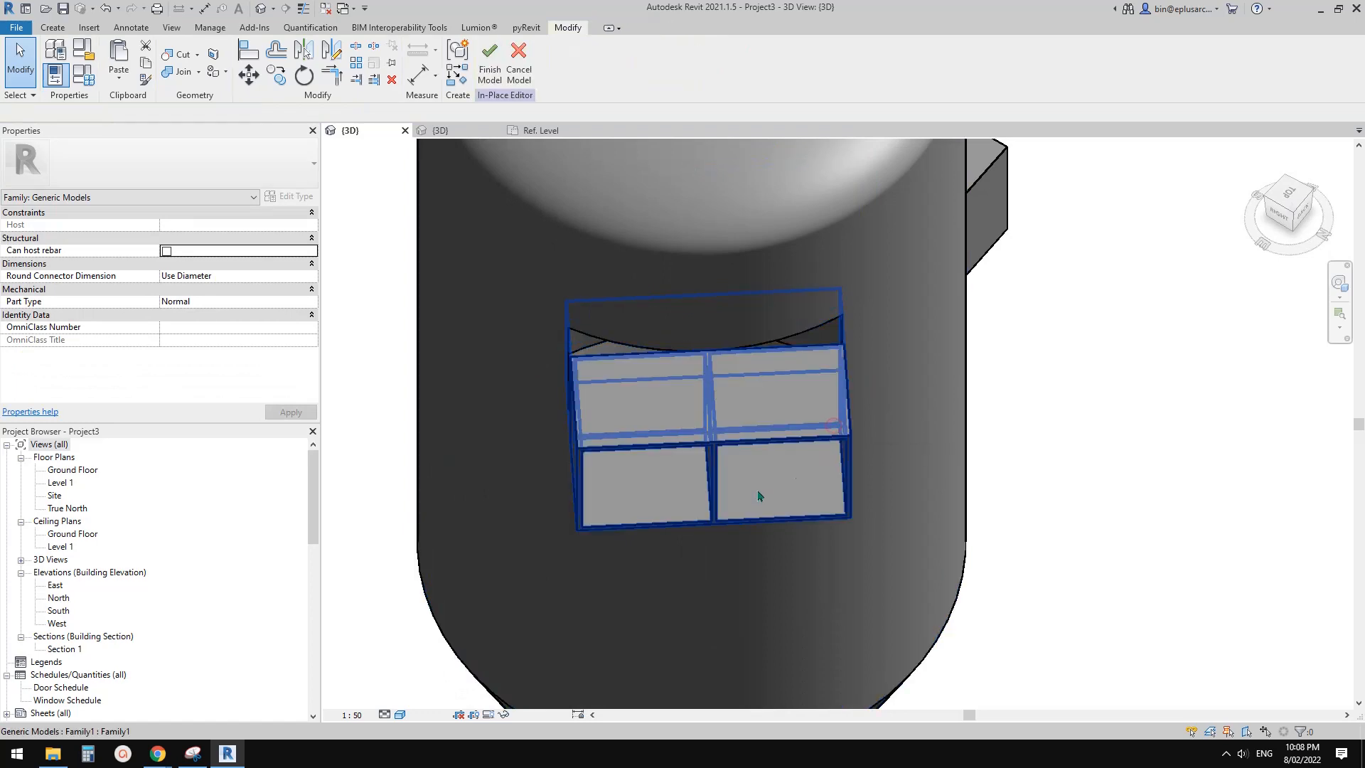
Shift the window box again along the silo wall and inspect the opening it cuts in the wall
click(719, 491)
shift+middle_drag(722, 493, 704, 396)
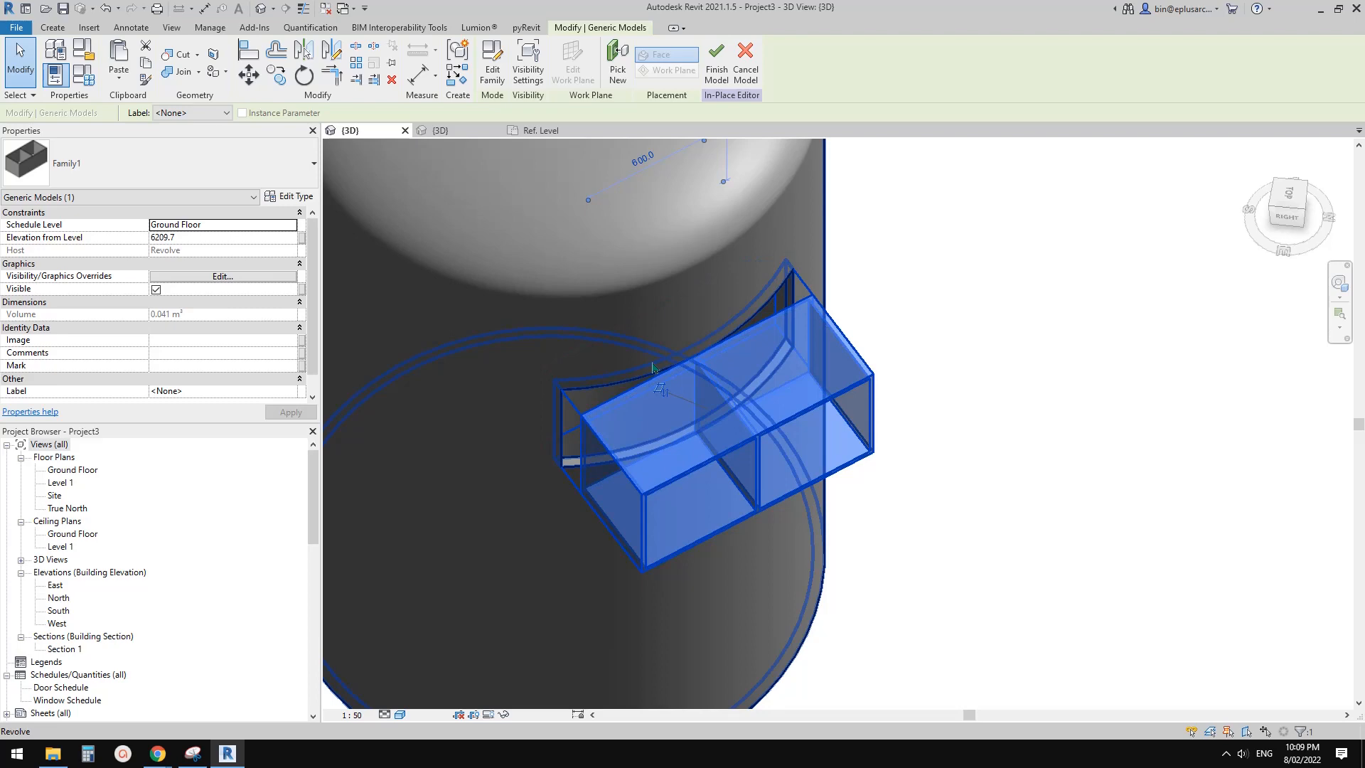
shift+middle_drag(653, 367, 645, 394)
scroll(746, 312, down, 1)
key(Escape)
click(675, 437)
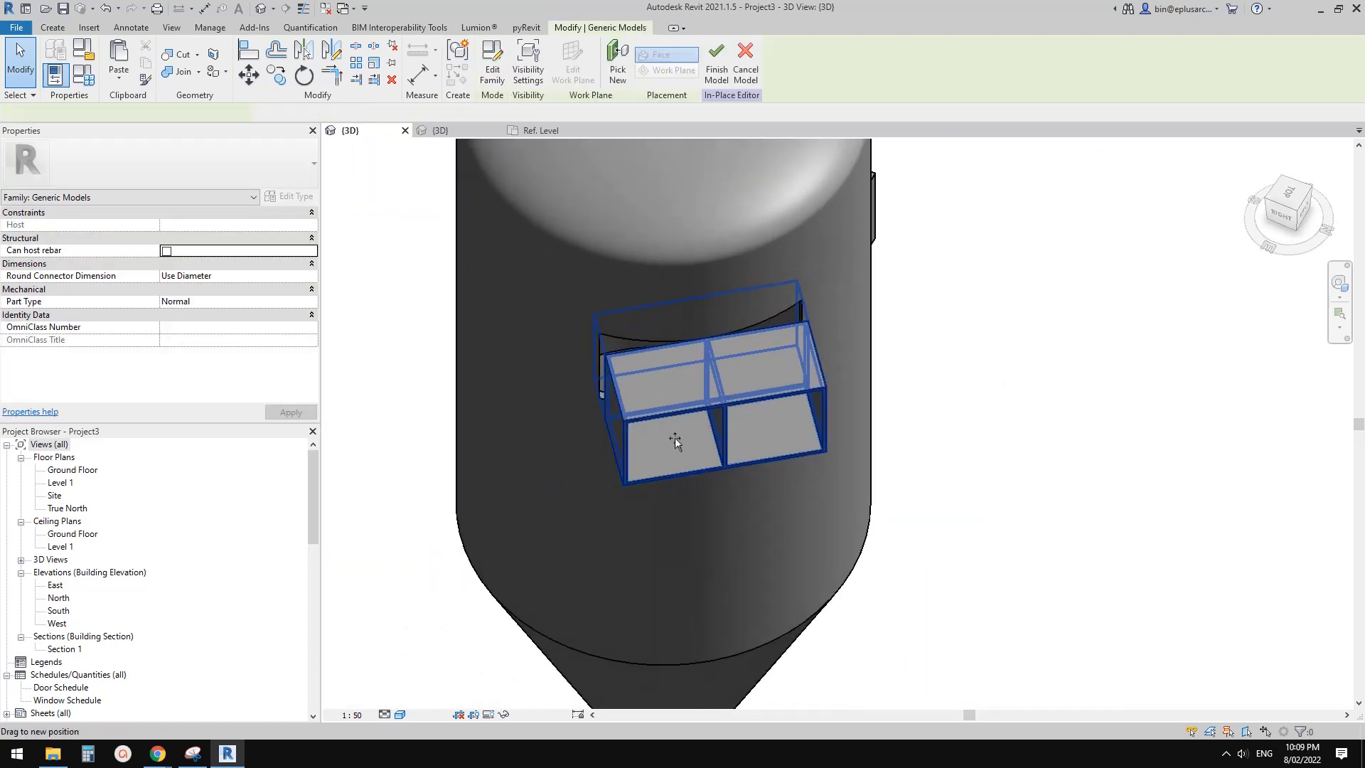
drag(676, 437, 625, 448)
shift+middle_drag(639, 452, 669, 442)
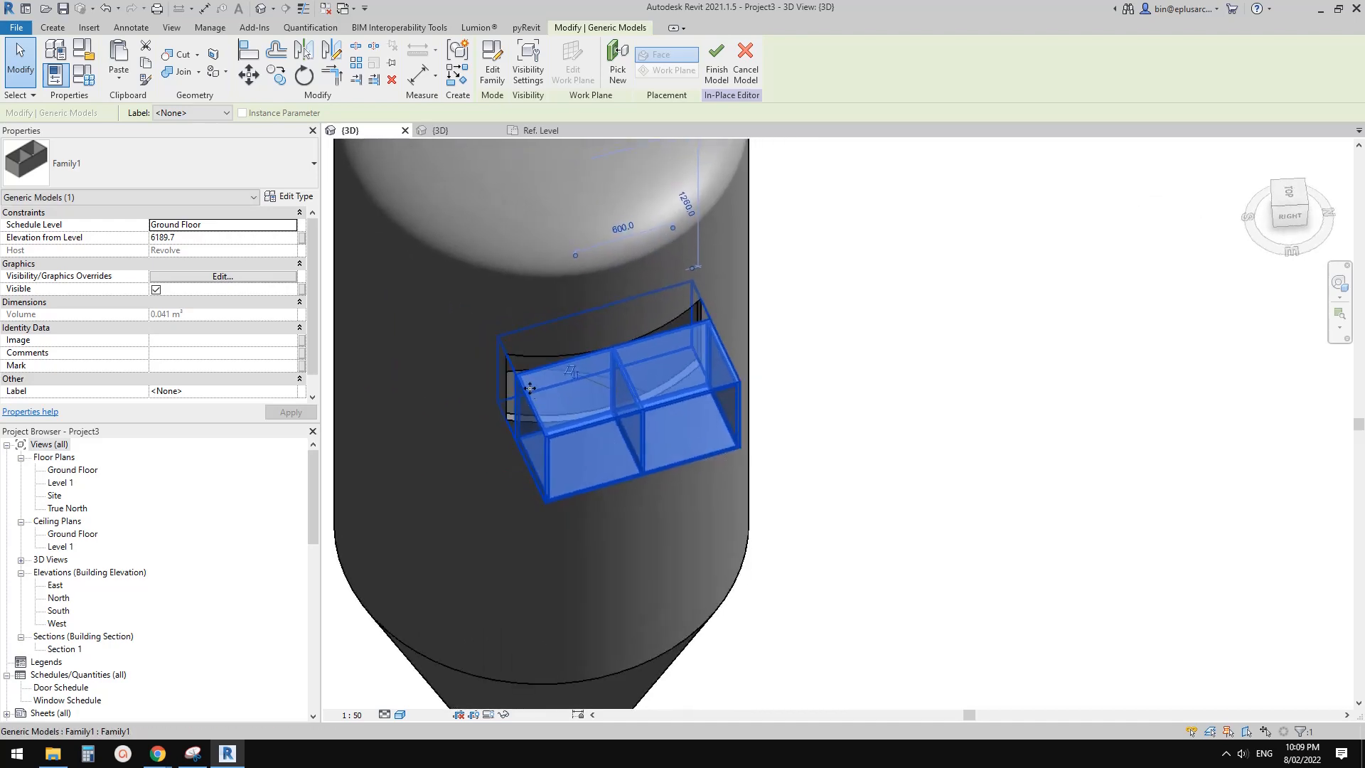
click(487, 284)
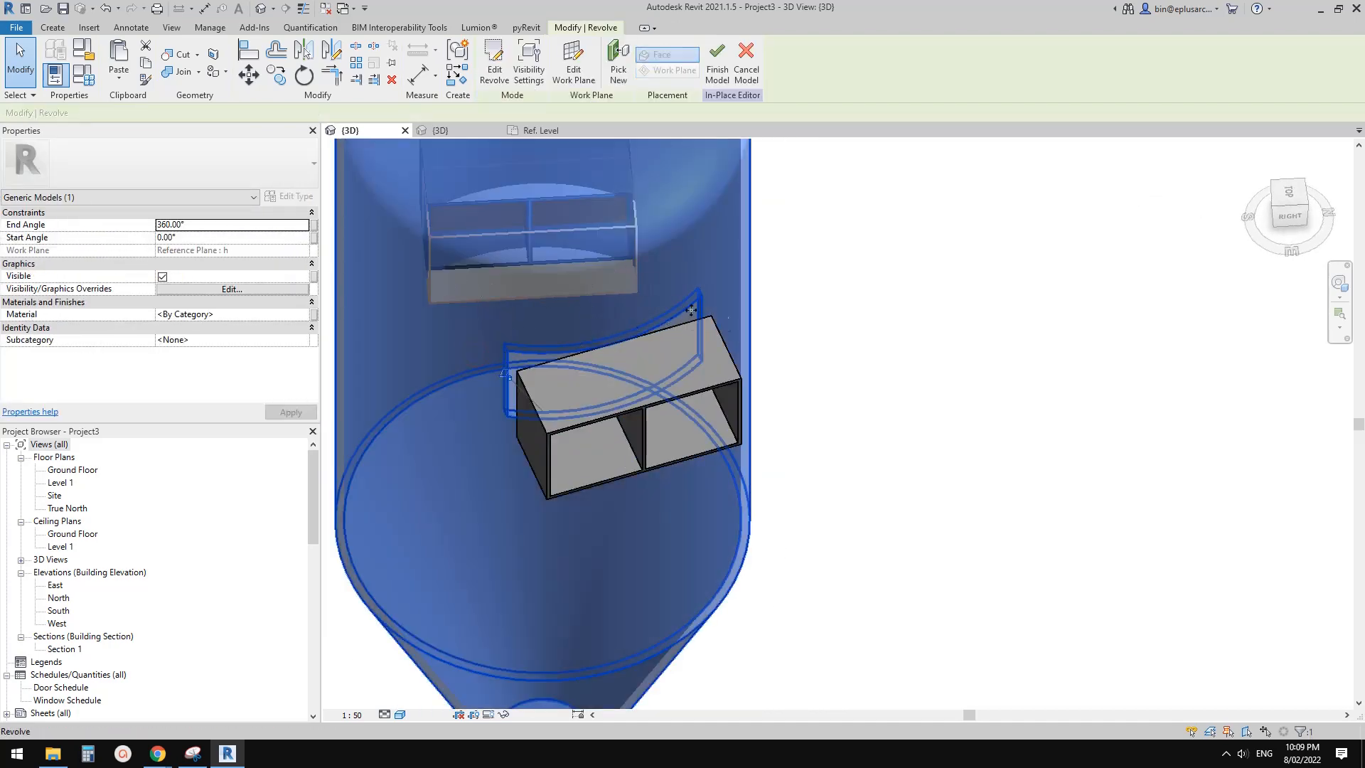
key(Escape)
scroll(668, 313, down, 2)
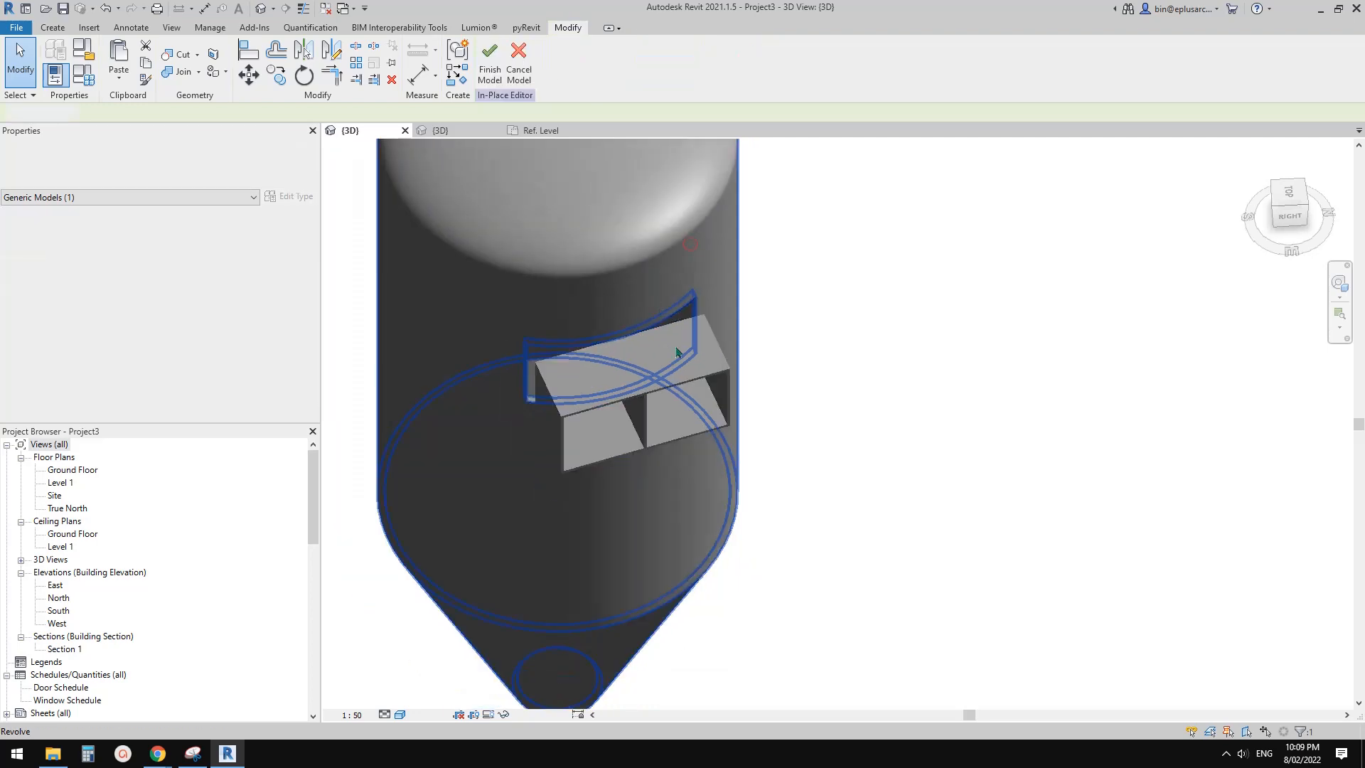
shift+middle_drag(675, 376, 604, 391)
click(635, 393)
In the window box family's Front elevation, draw a horizontal reference plane about 452 mm below the Ref. Level, beneath the host slab
click(513, 131)
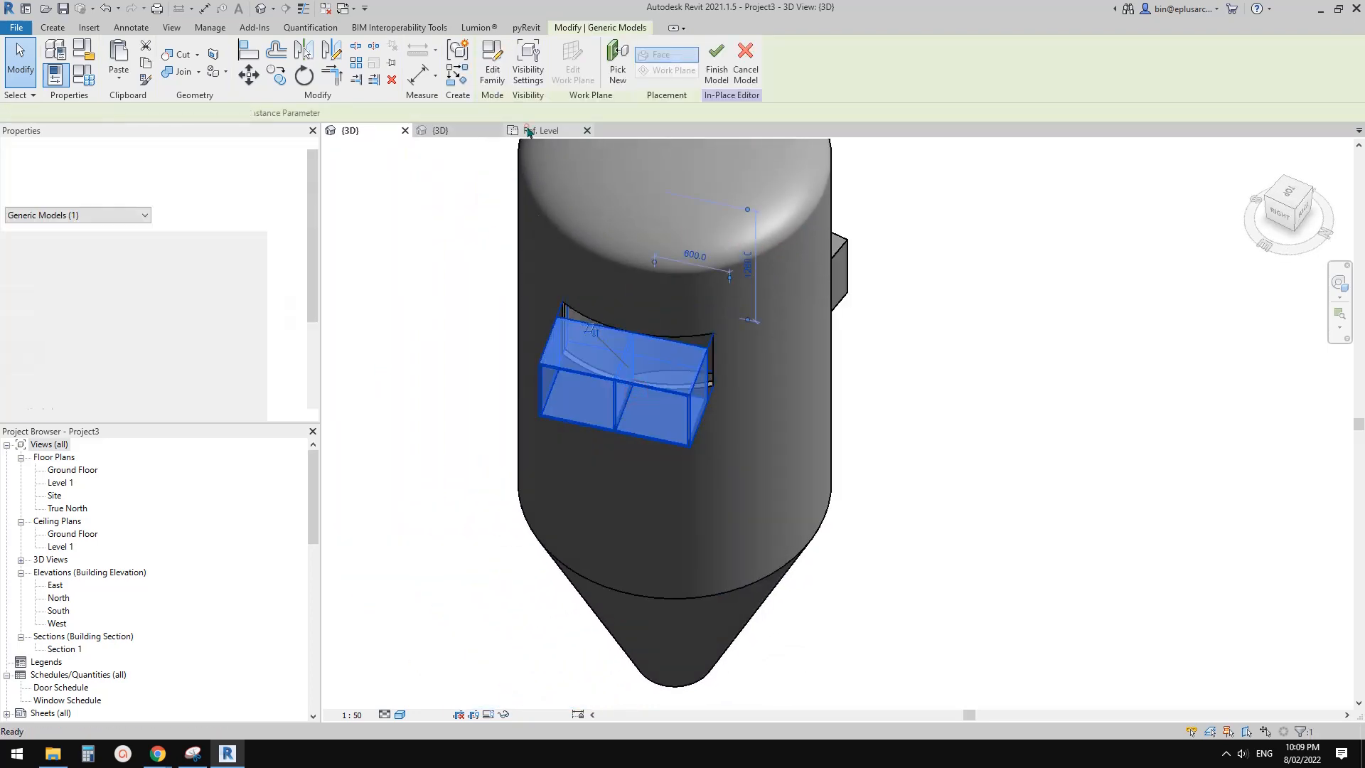
click(440, 131)
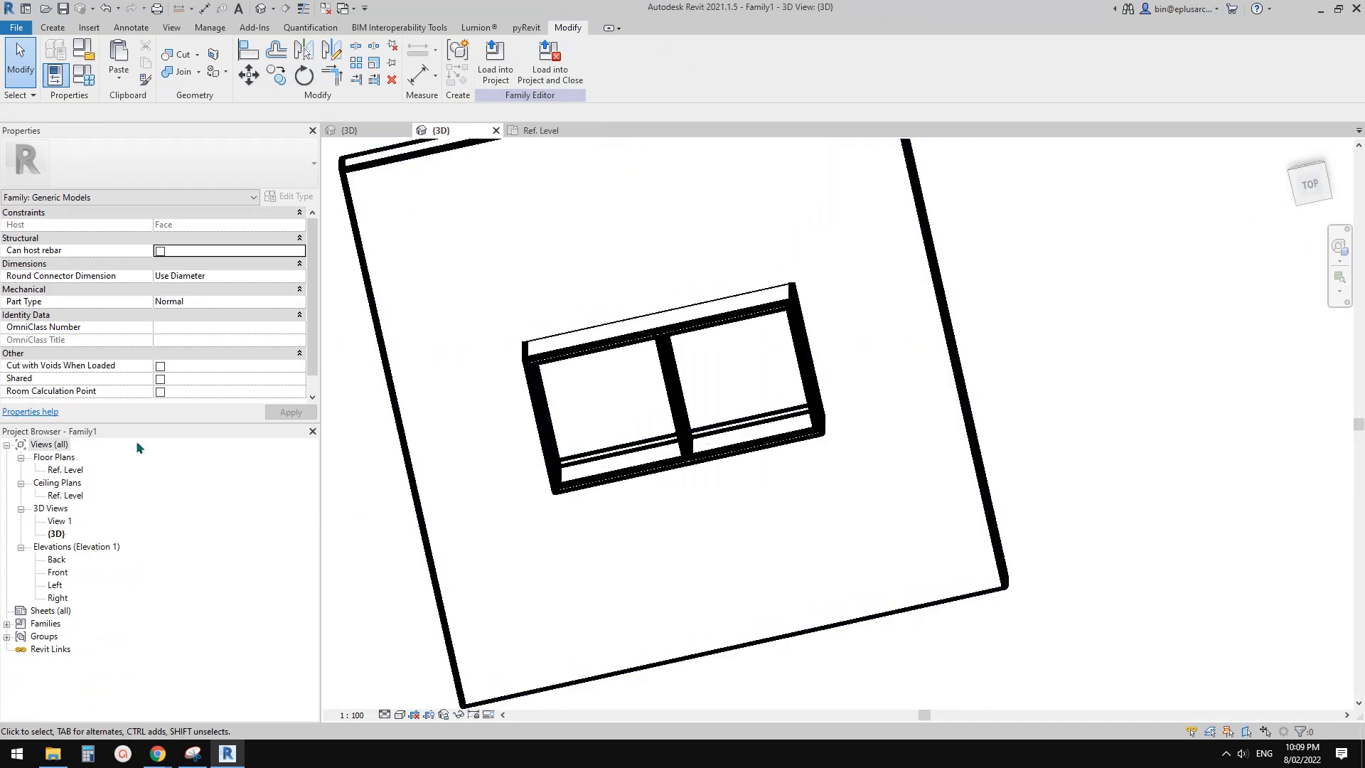
double_click(57, 572)
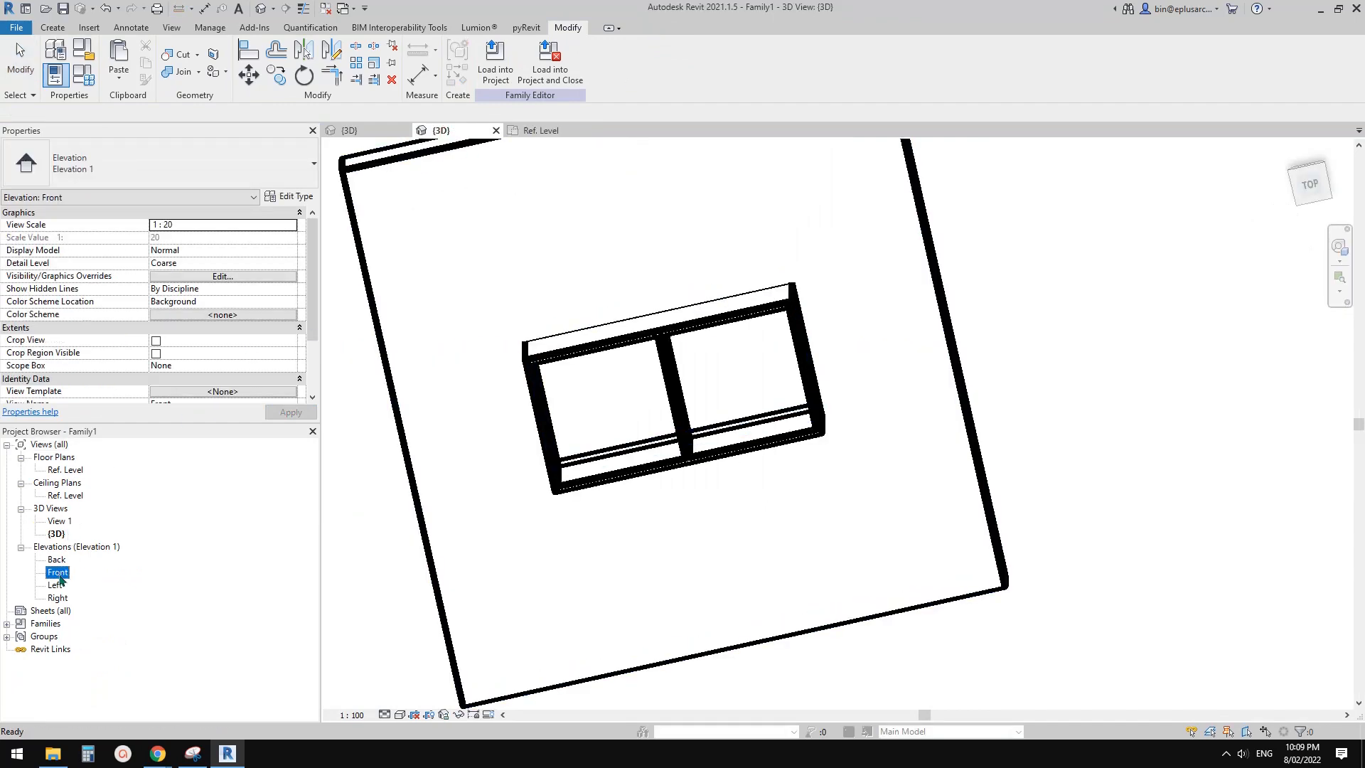
middle_drag(644, 467, 537, 398)
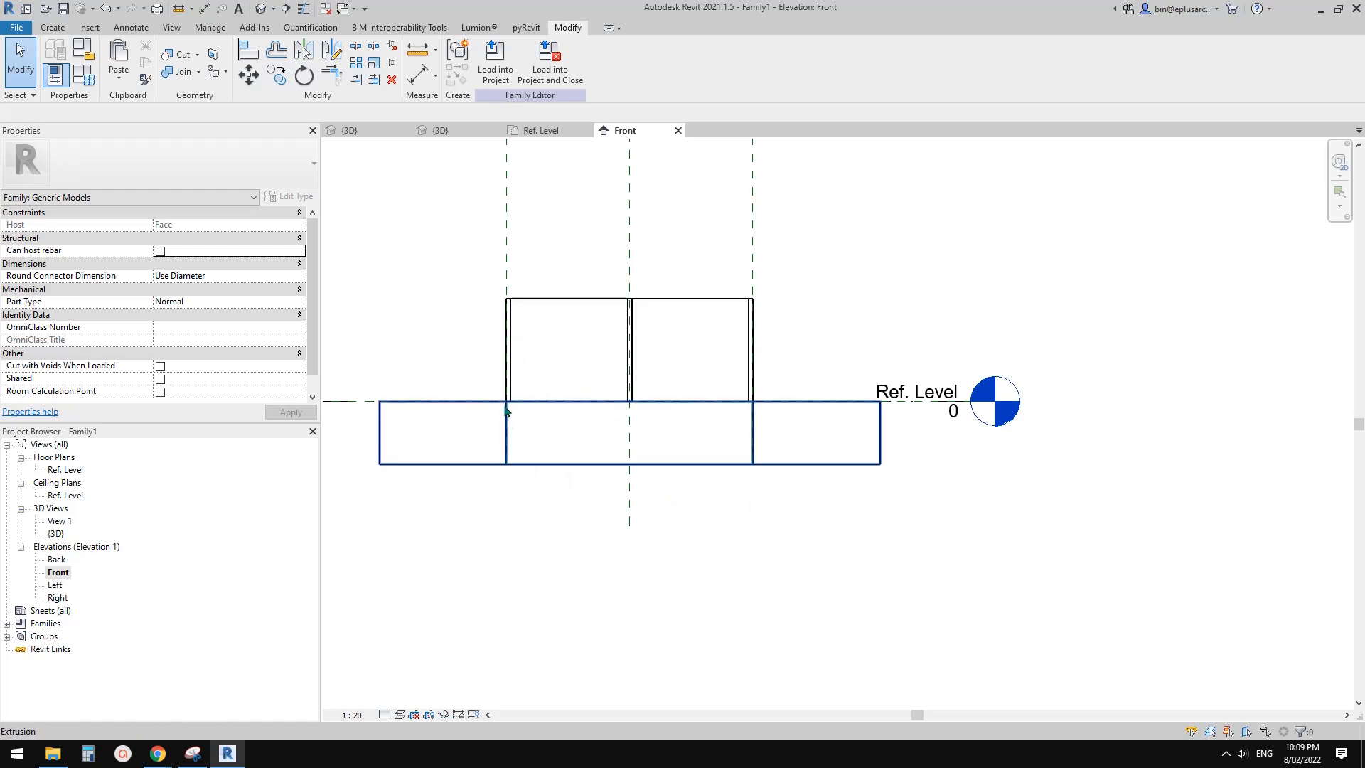
click(756, 379)
key(Escape)
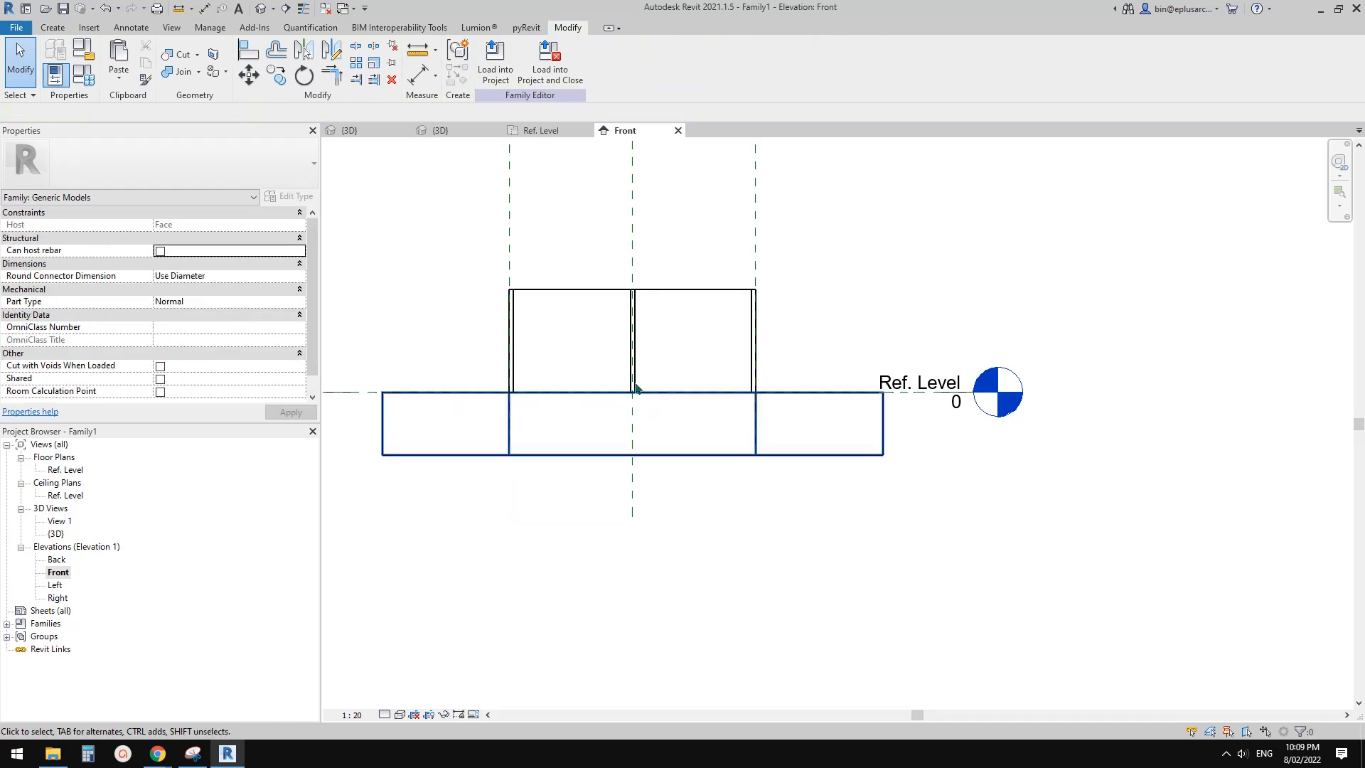
middle_drag(619, 377, 644, 350)
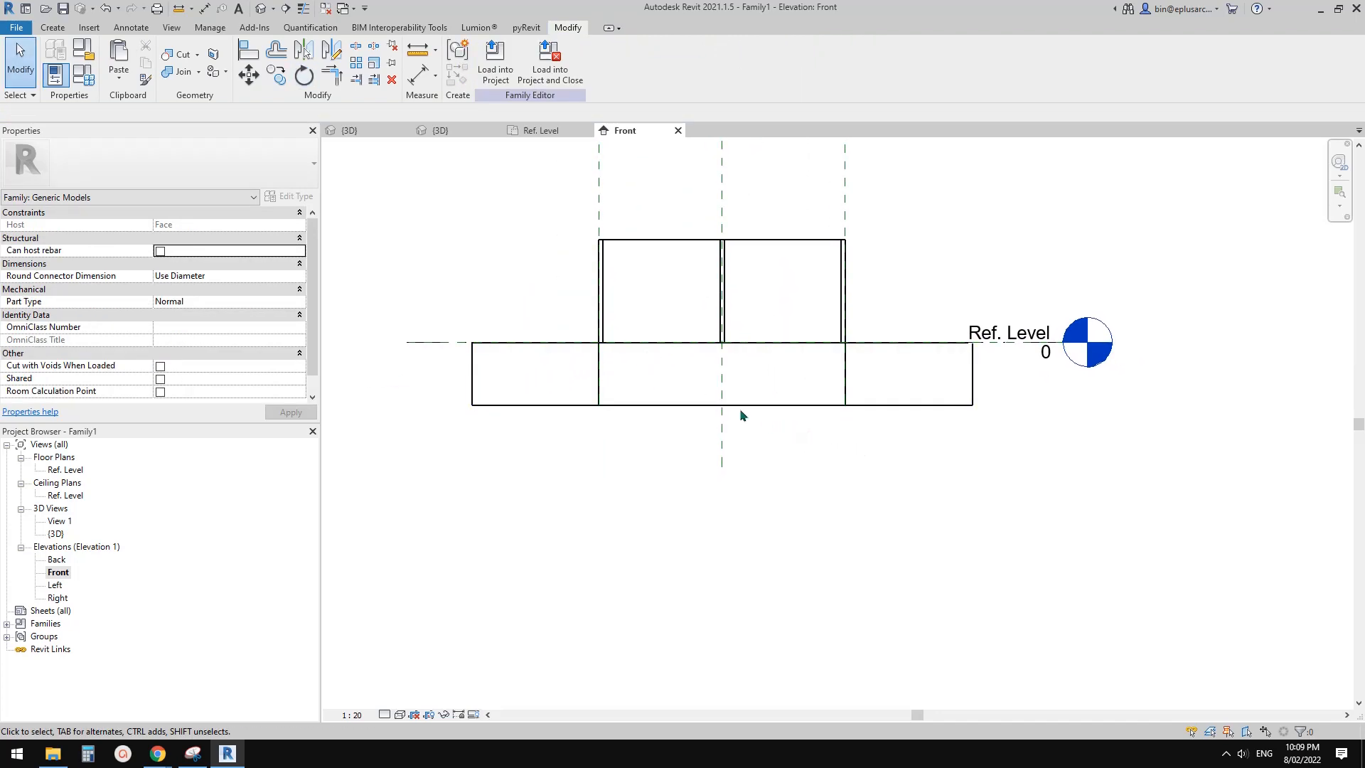
middle_drag(741, 411, 671, 424)
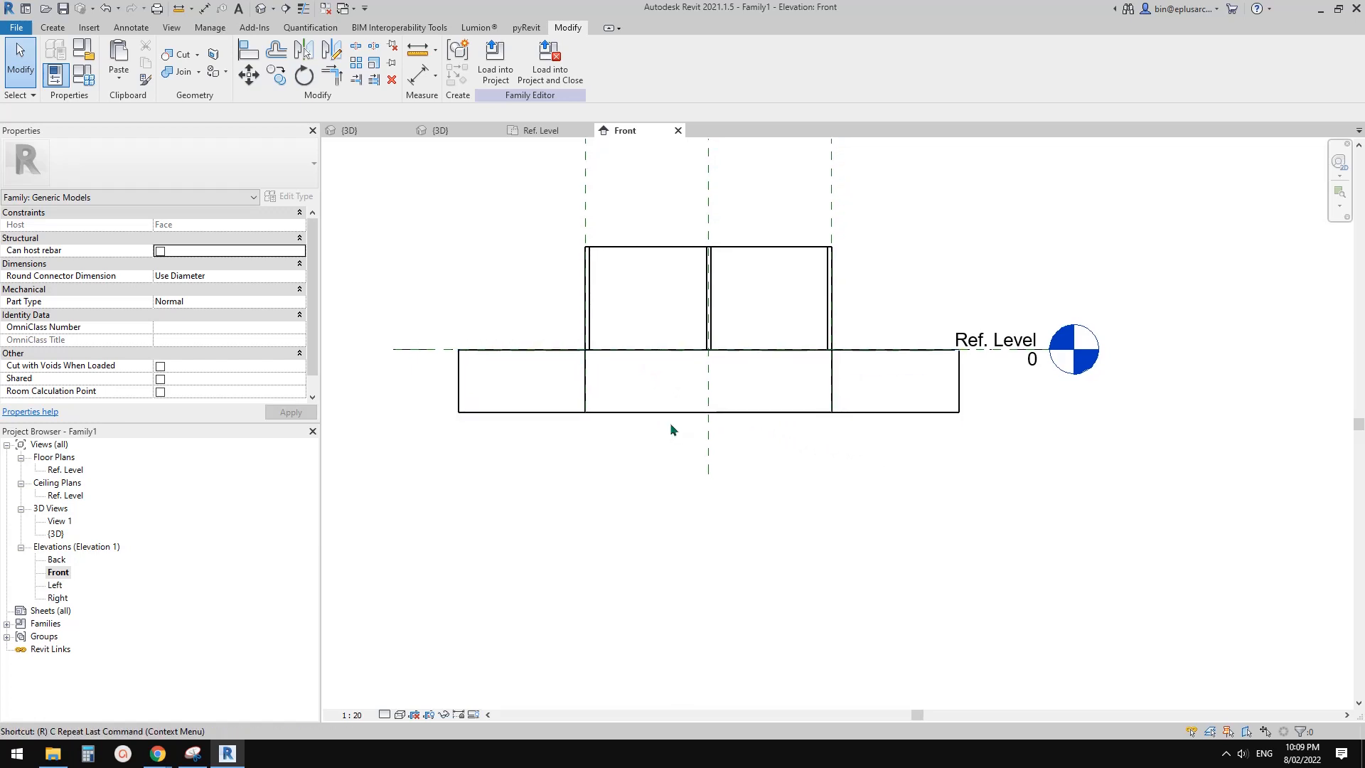
key(r)
key(p)
click(524, 442)
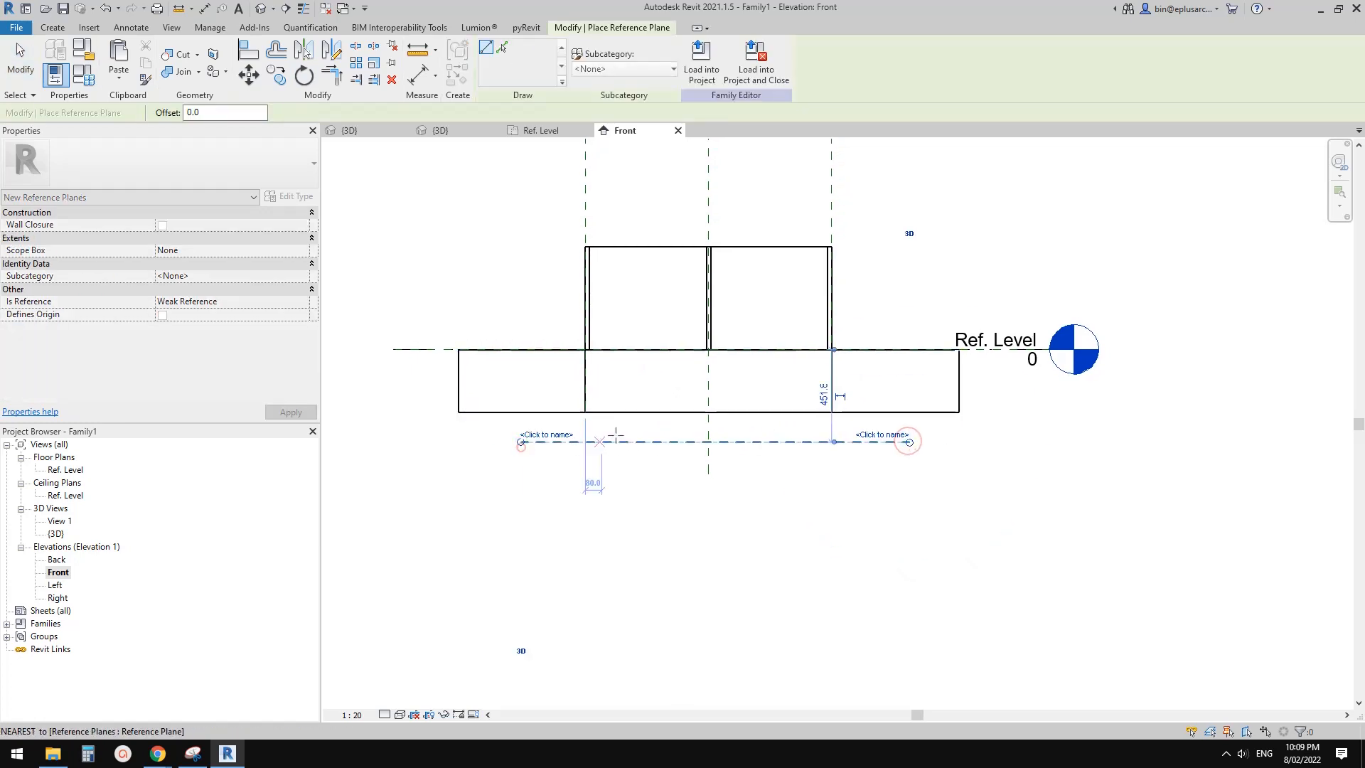
key(Escape)
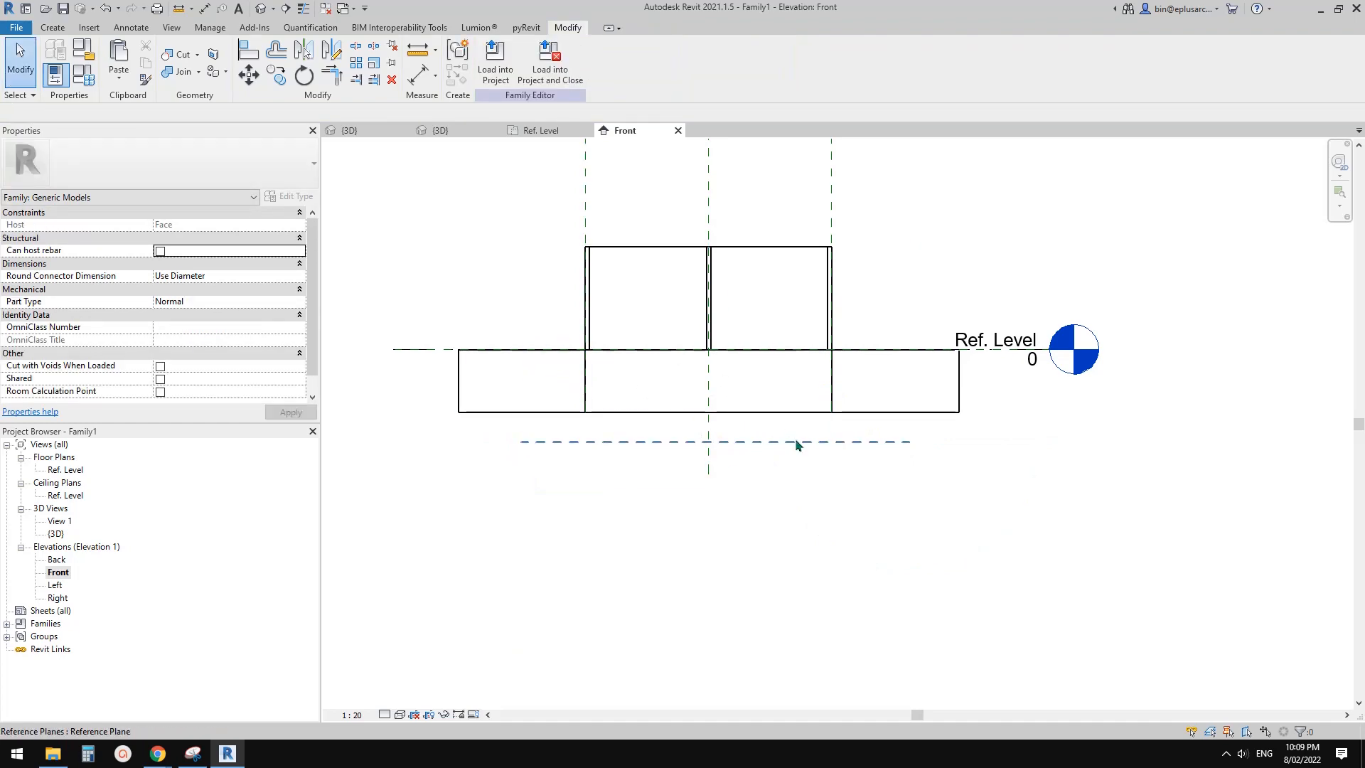
Dimension the distance from the Ref. Level to the lower reference plane and label it with a new instance parameter named ex
click(794, 440)
click(731, 290)
click(731, 310)
scroll(730, 312, up, 1)
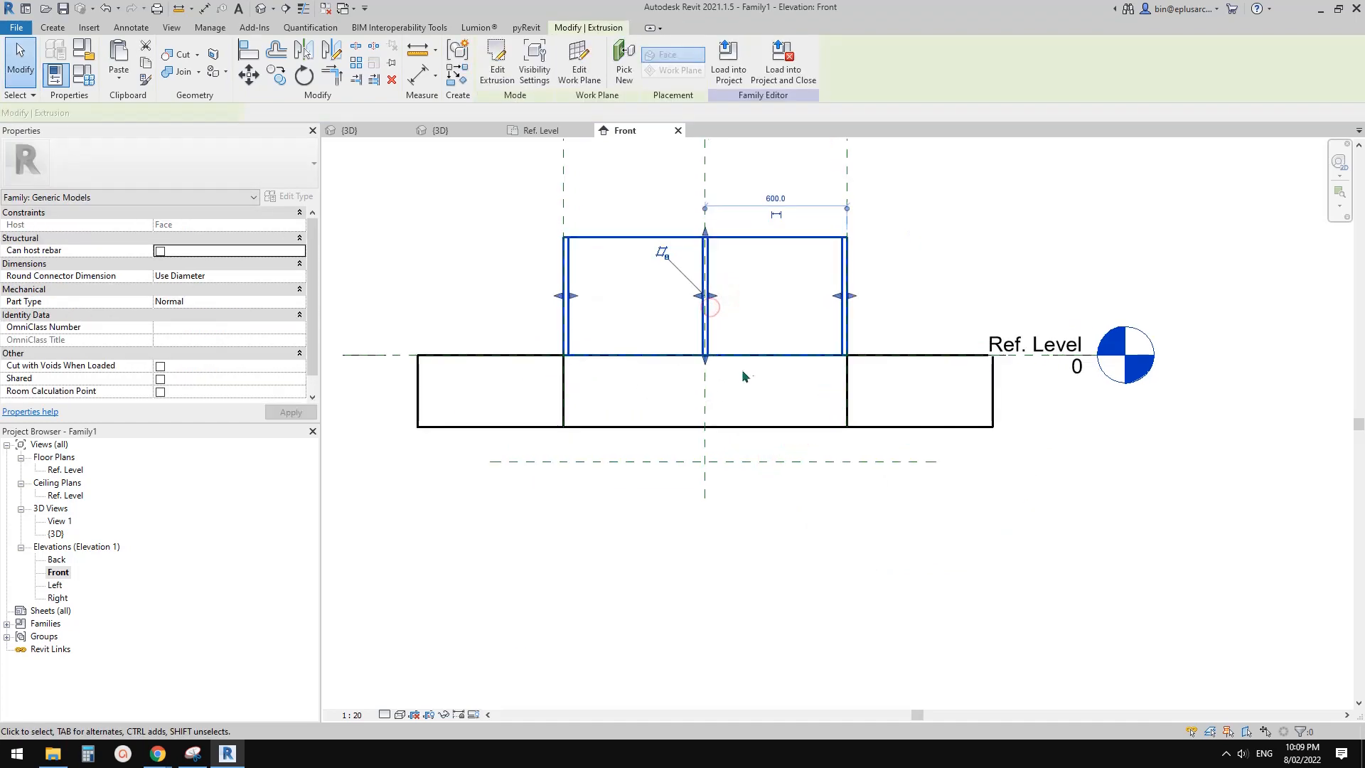
key(Escape)
middle_drag(637, 432, 674, 434)
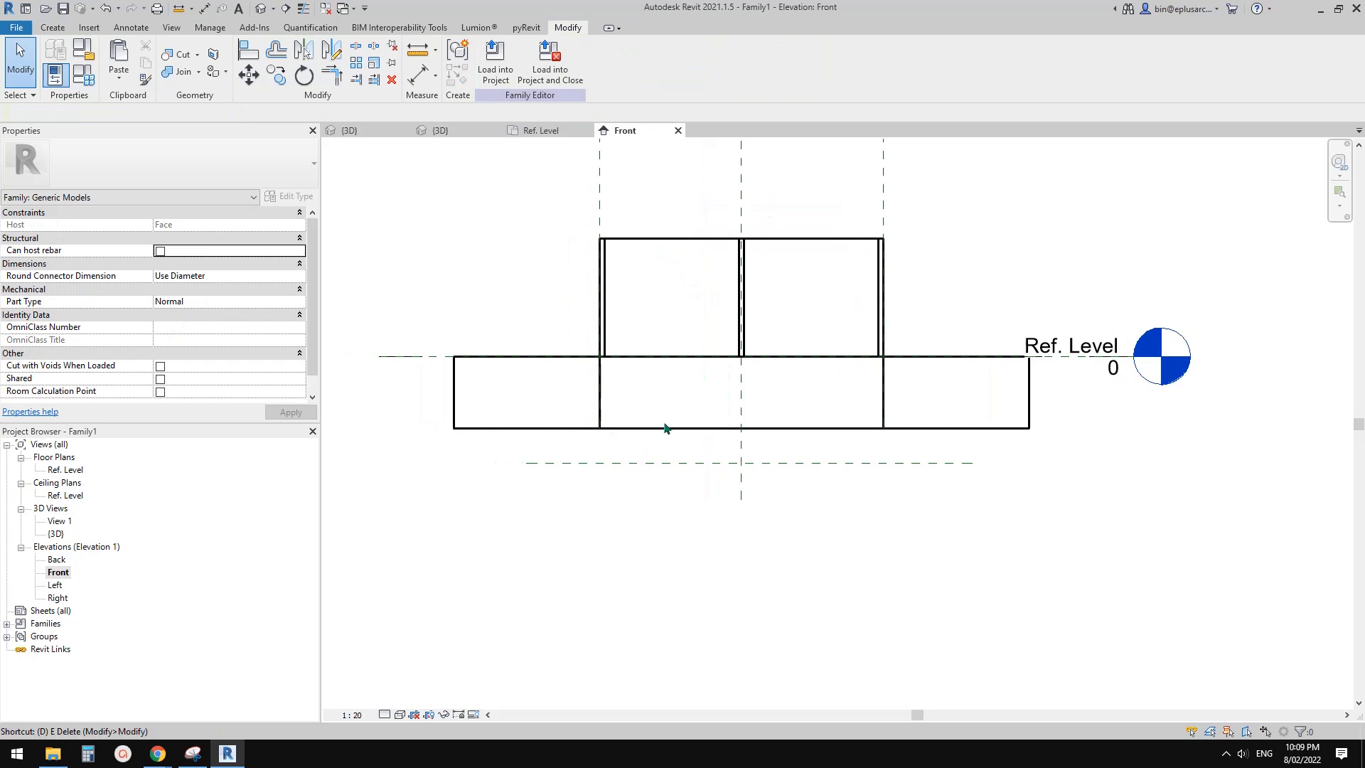
key(i)
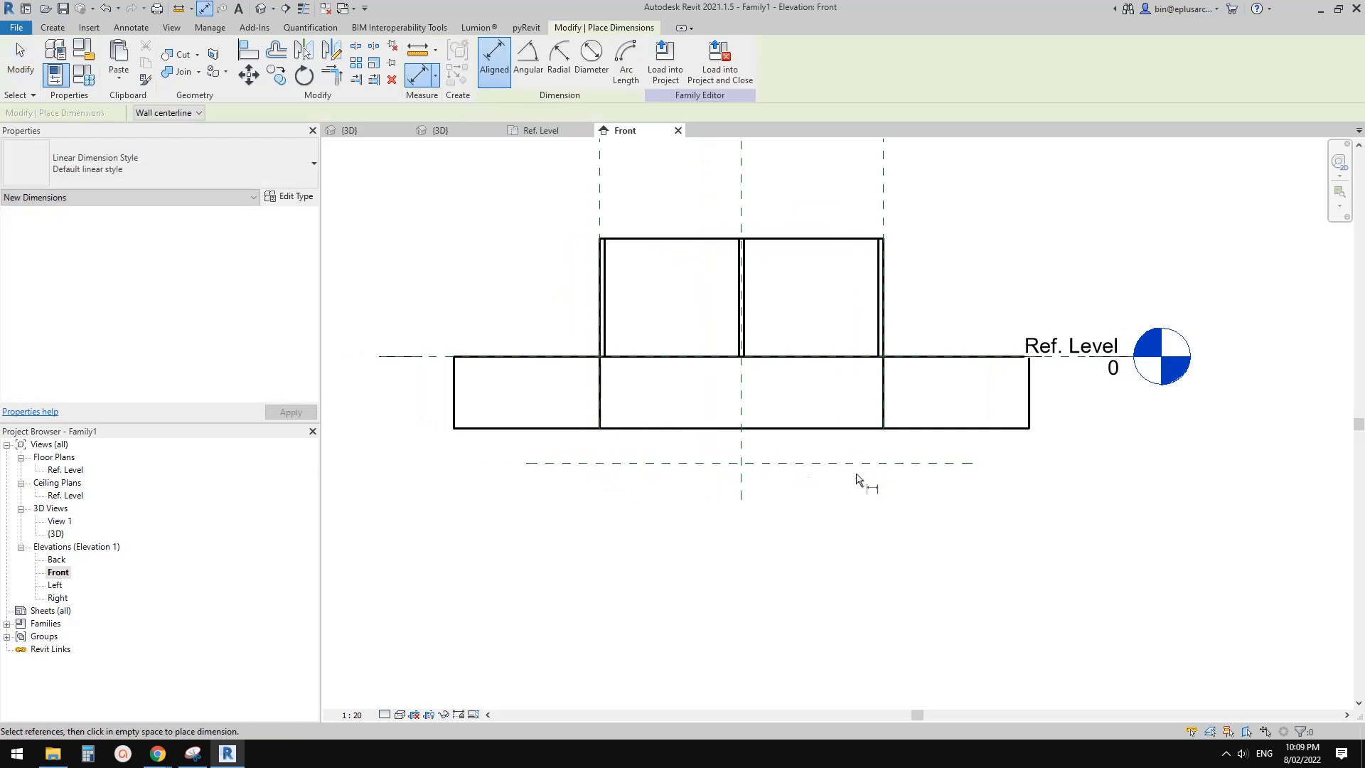
click(579, 465)
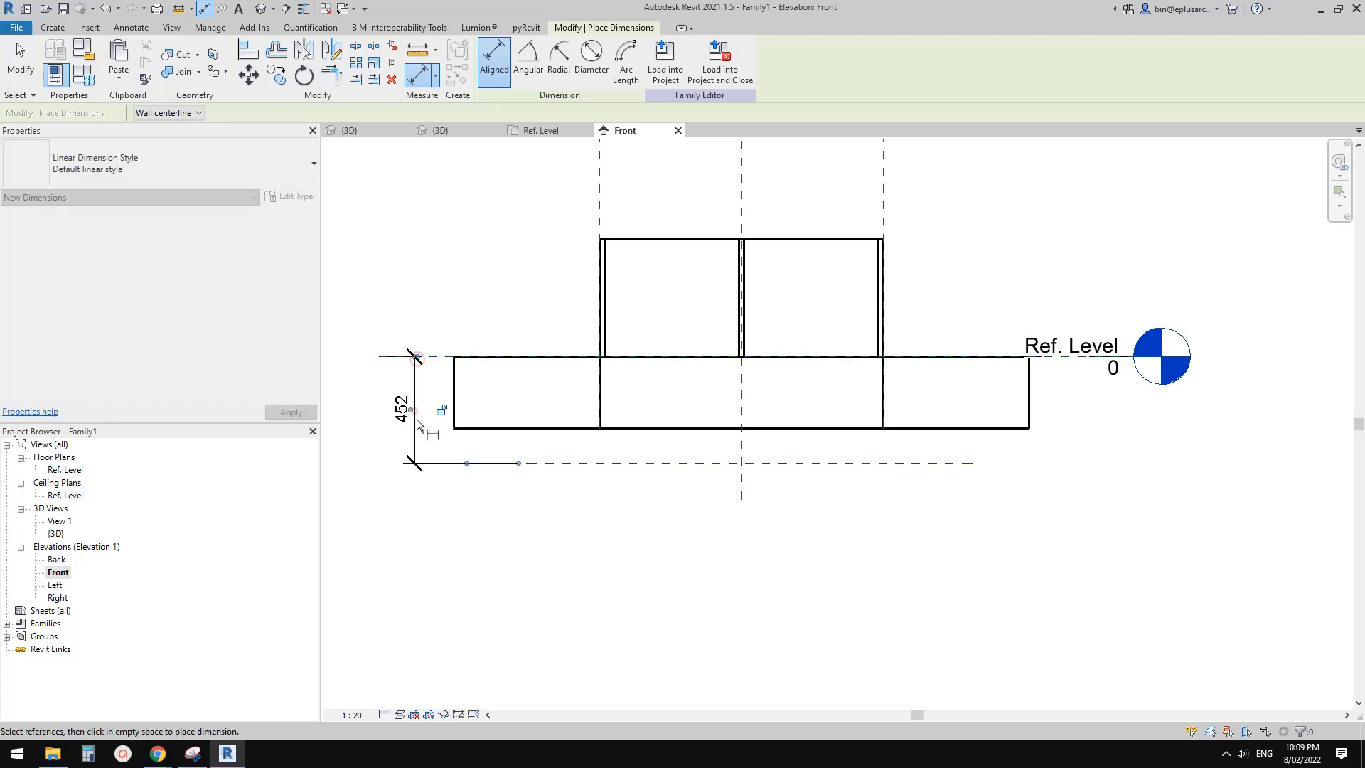
key(Escape)
click(630, 59)
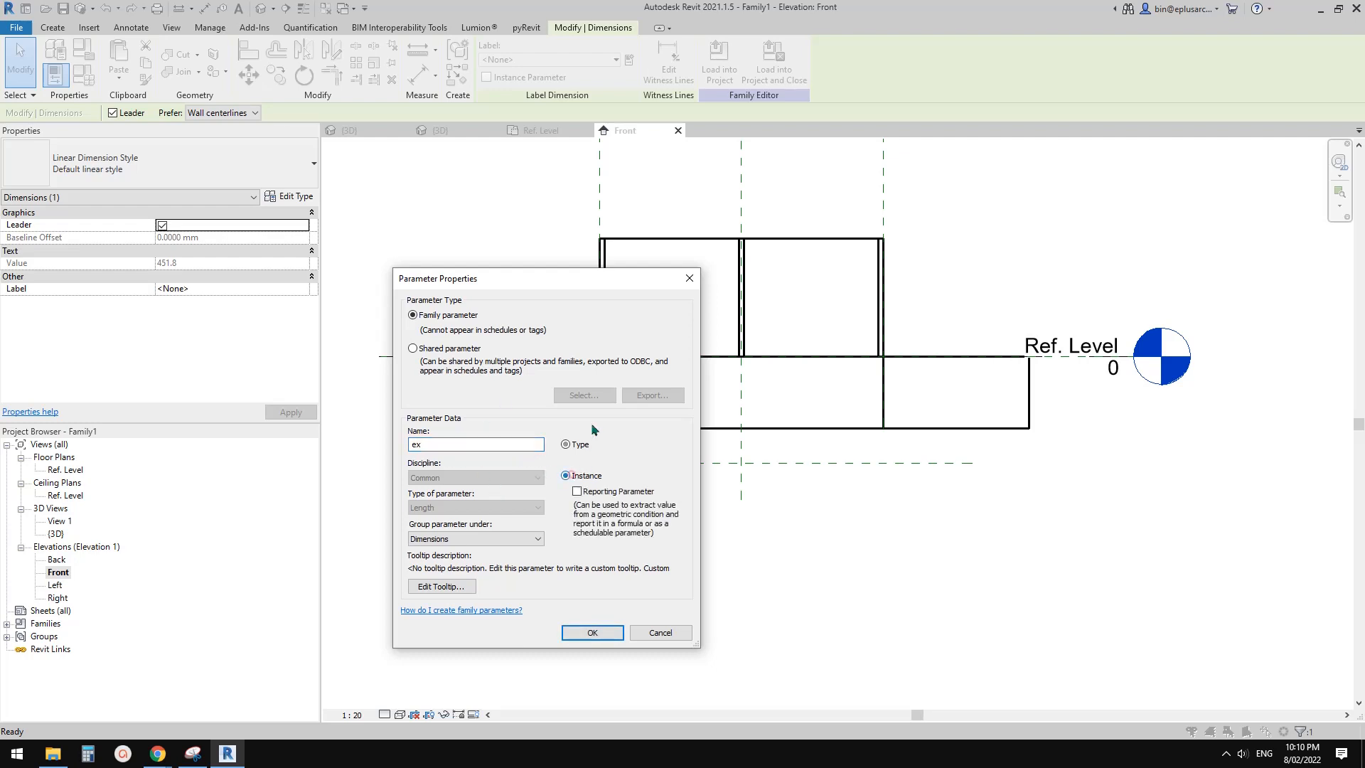
click(593, 633)
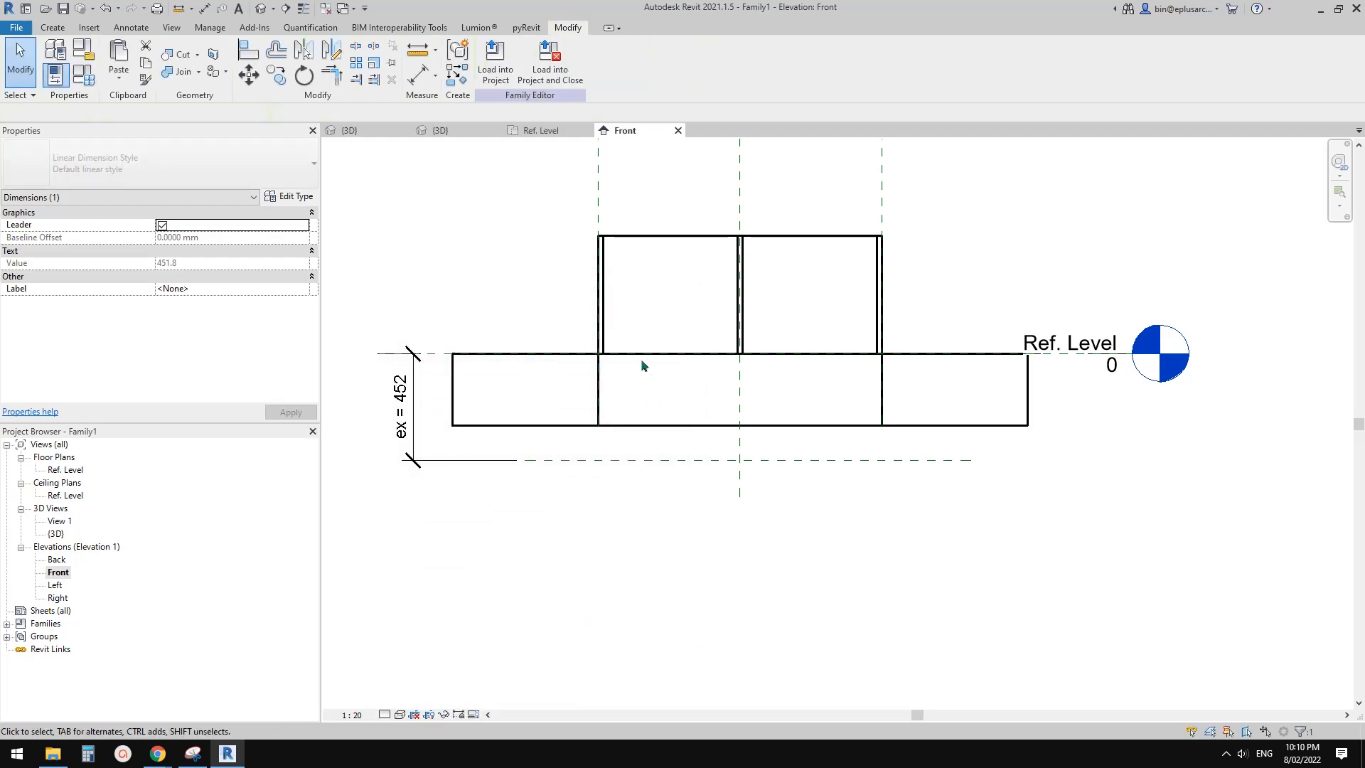
Stretch the window box extrusion's lower end down through the host to the new reference plane and lock it there
click(605, 325)
drag(717, 354, 728, 466)
click(723, 486)
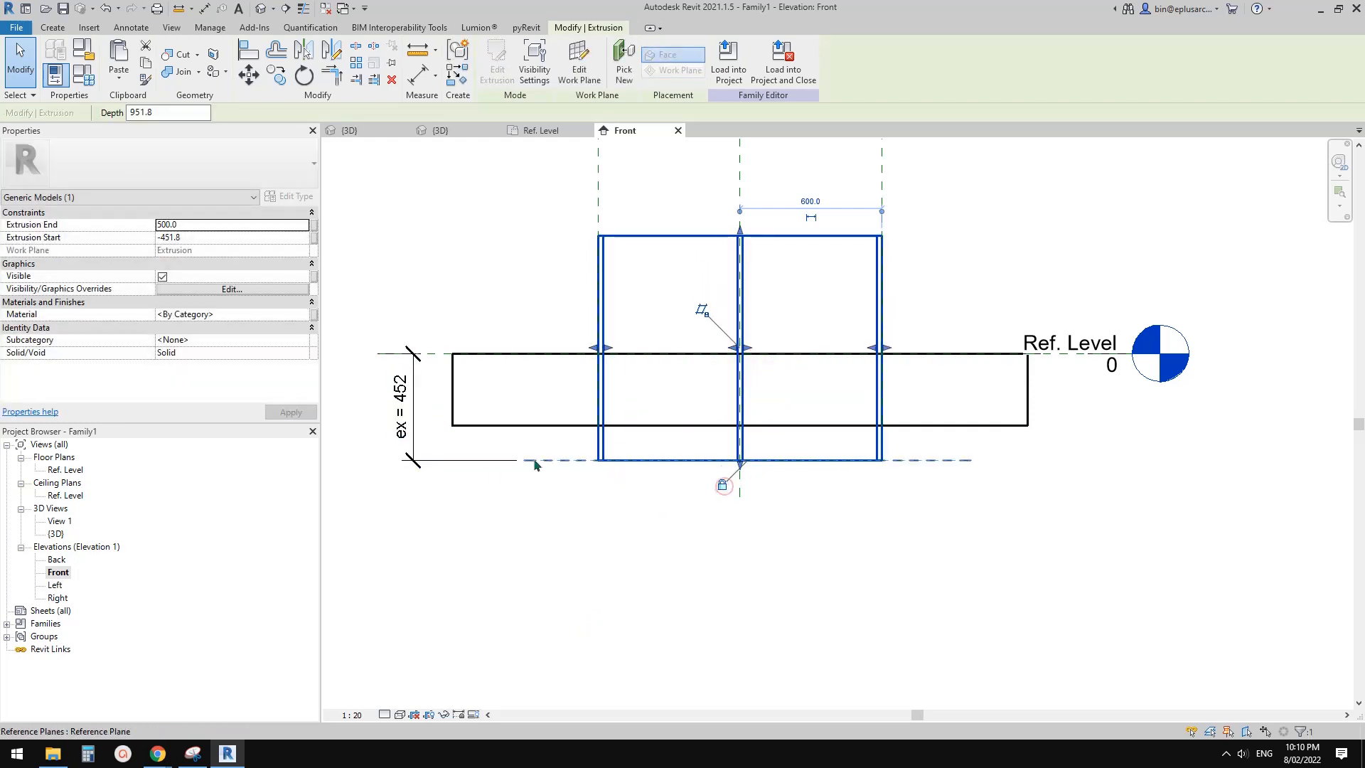
click(569, 480)
Load the updated window box family into the silo project and check the placed instance in the 3D view
click(511, 68)
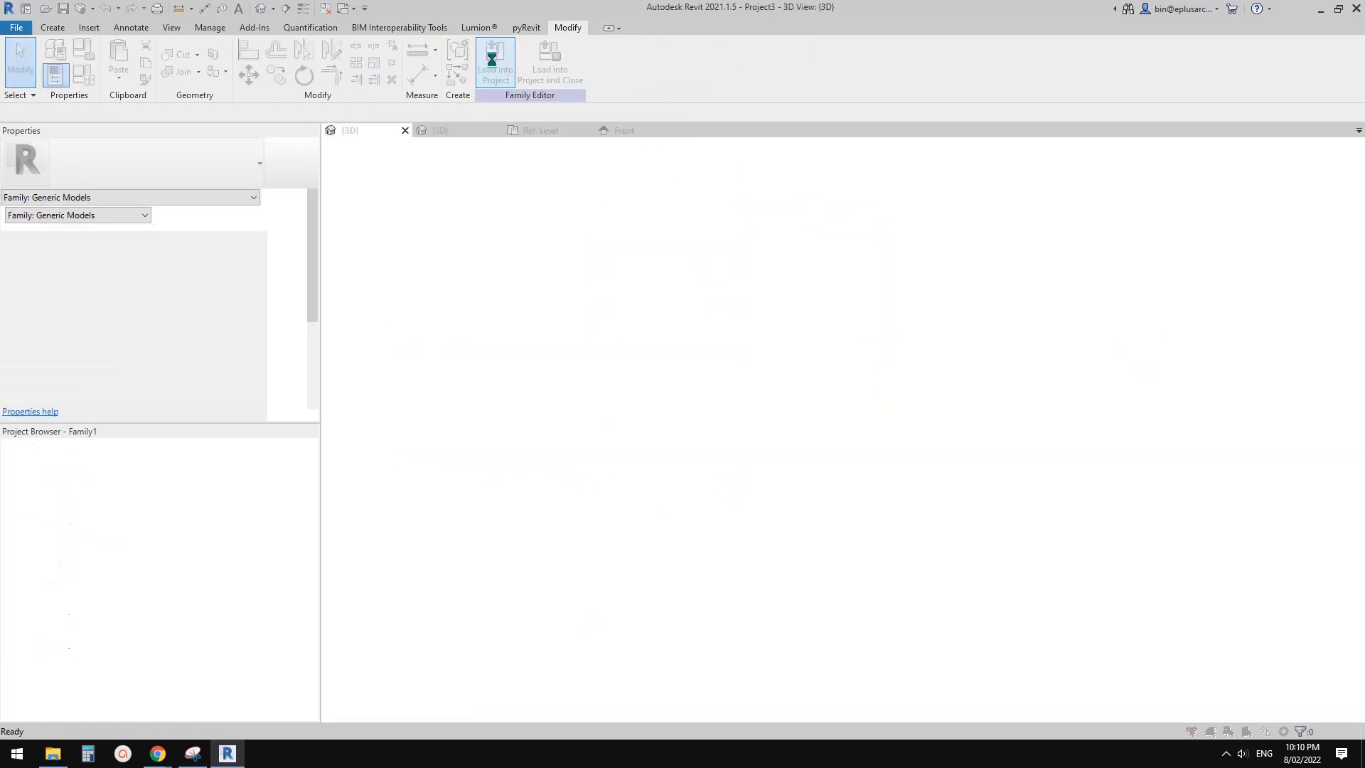
click(639, 331)
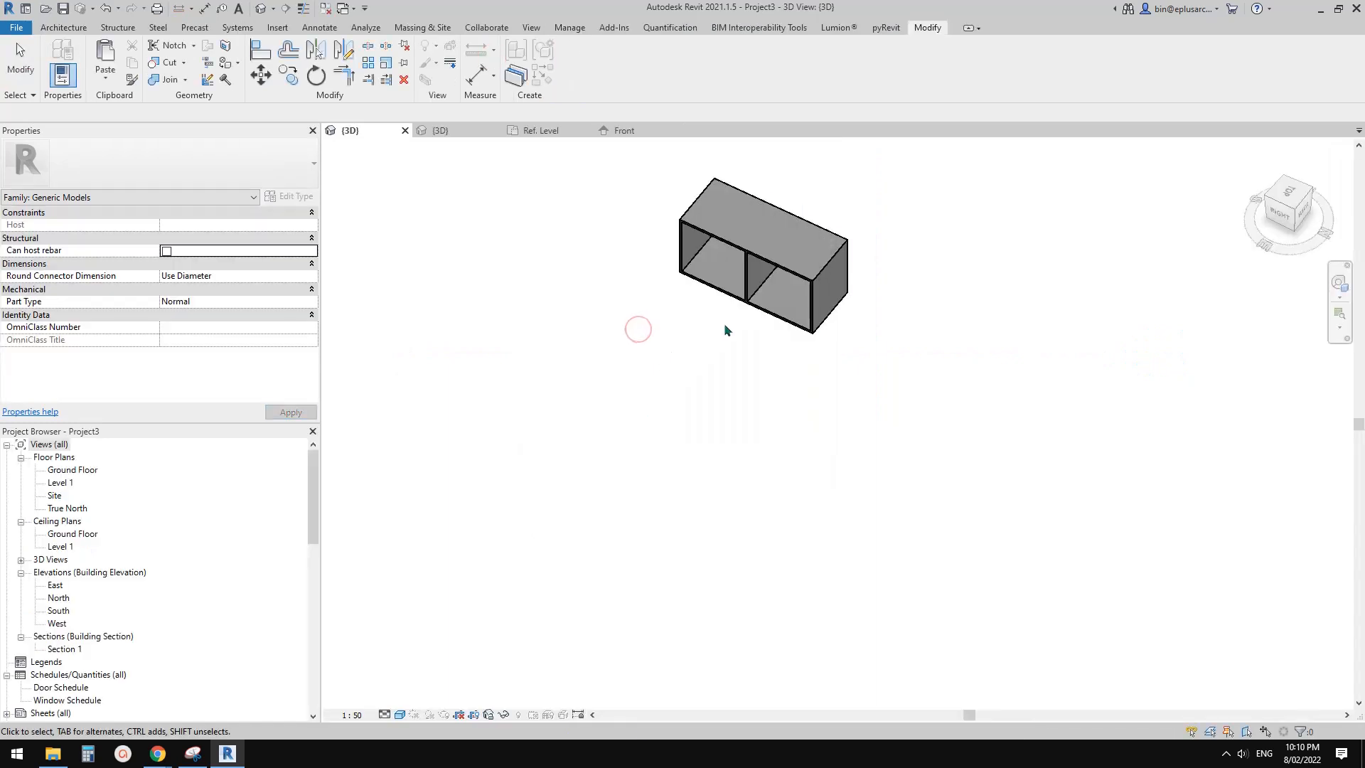
scroll(721, 349, down, 5)
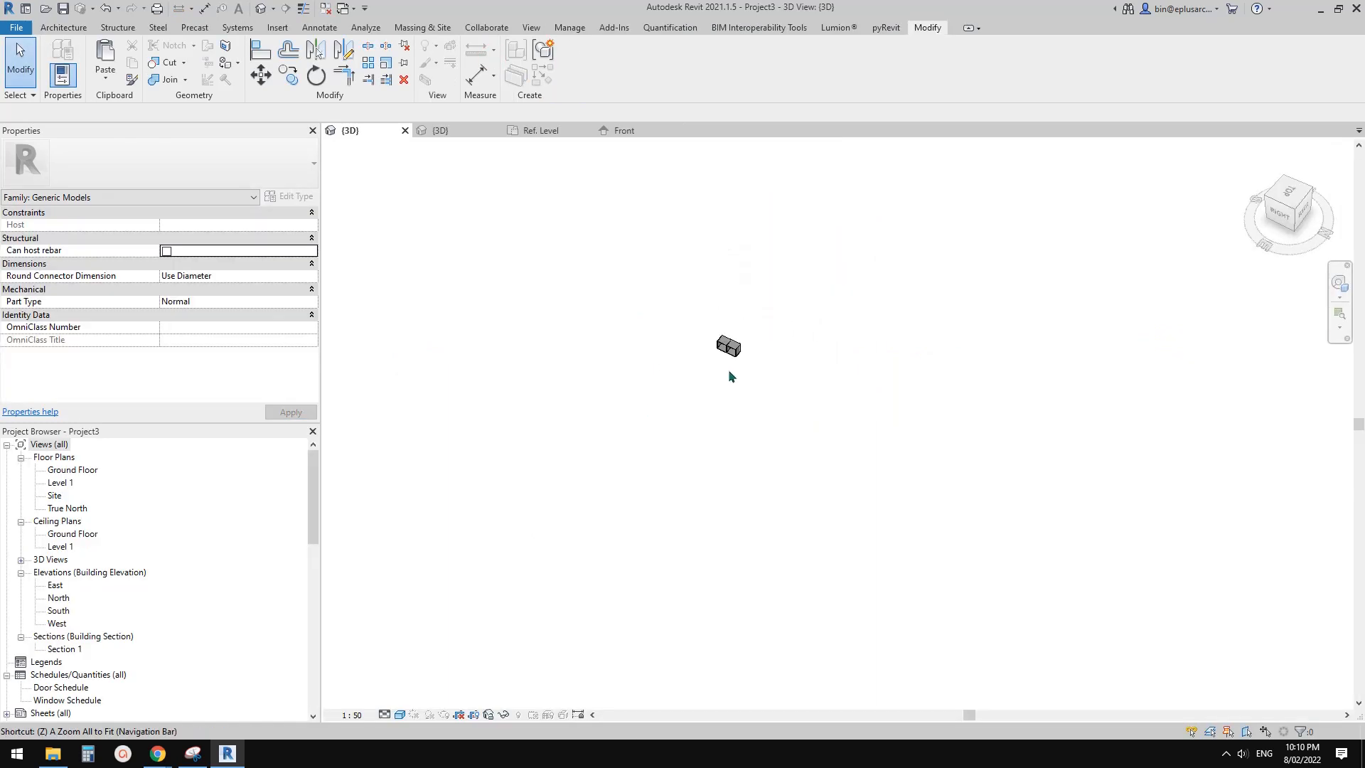
key(a)
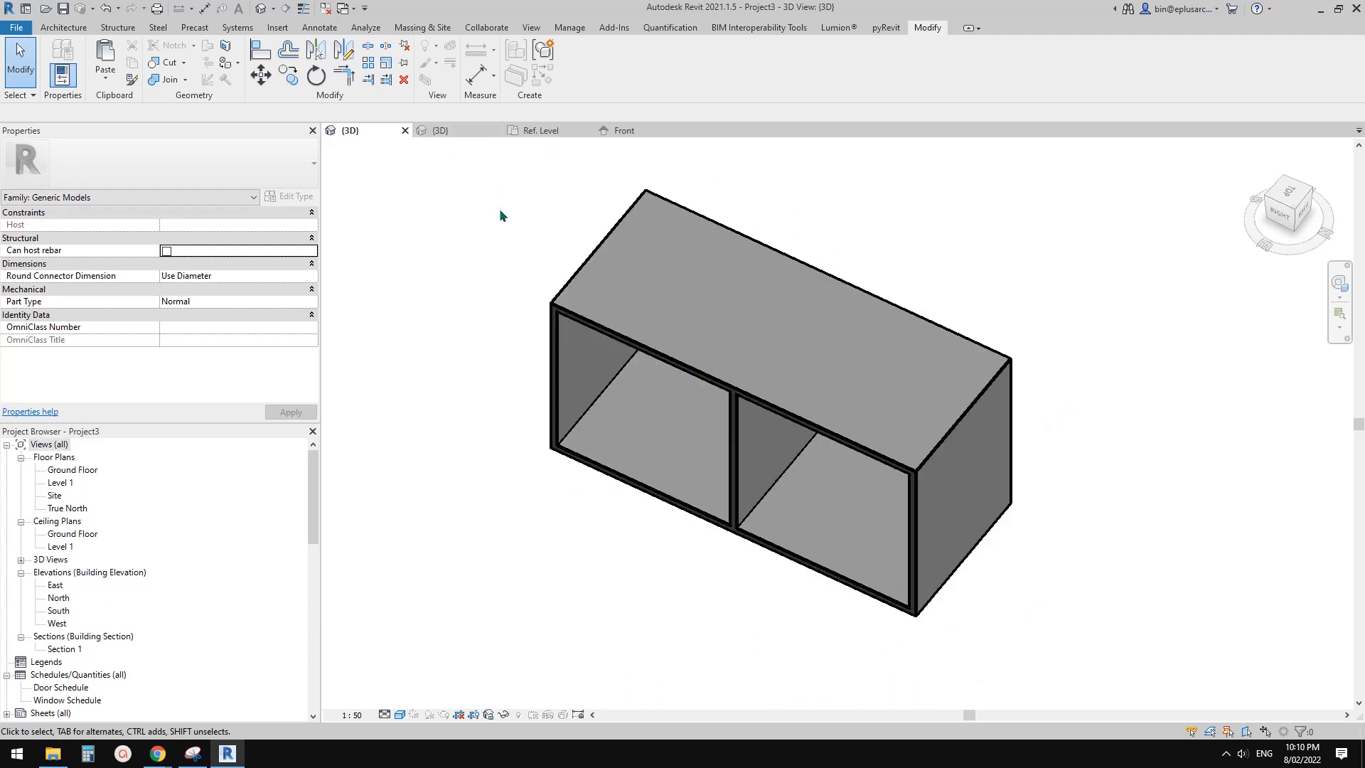
double_click(680, 296)
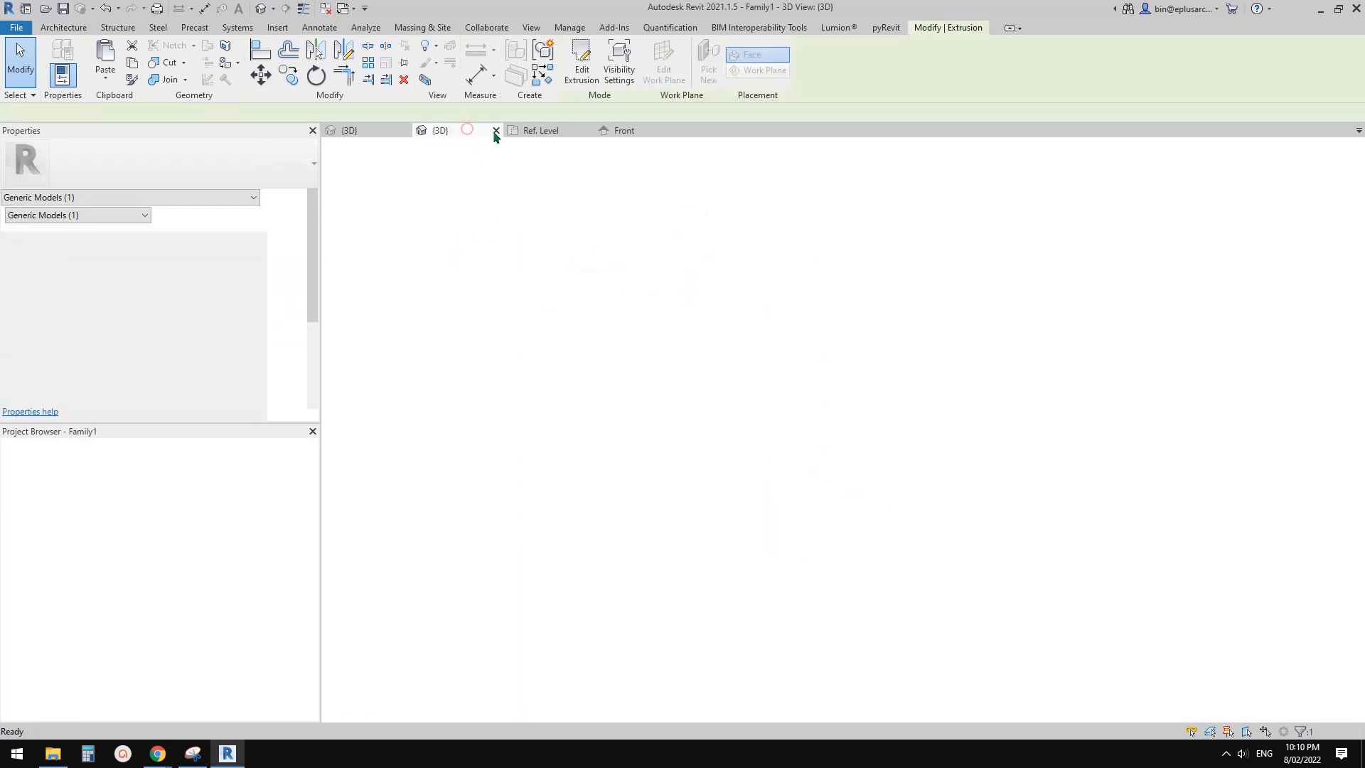
Return to the silo project's 3D view and finish editing the silo's in-place model
click(537, 133)
click(622, 132)
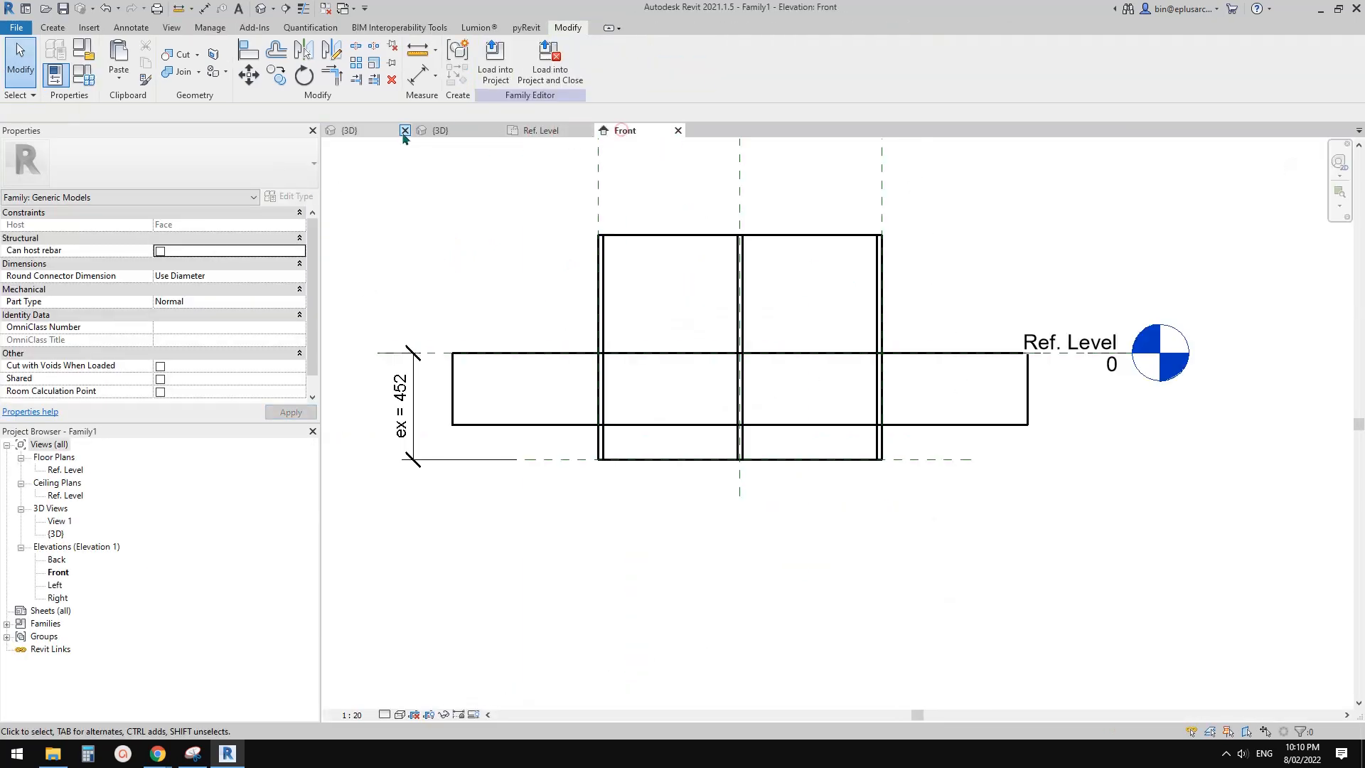
key(ctrl+Tab)
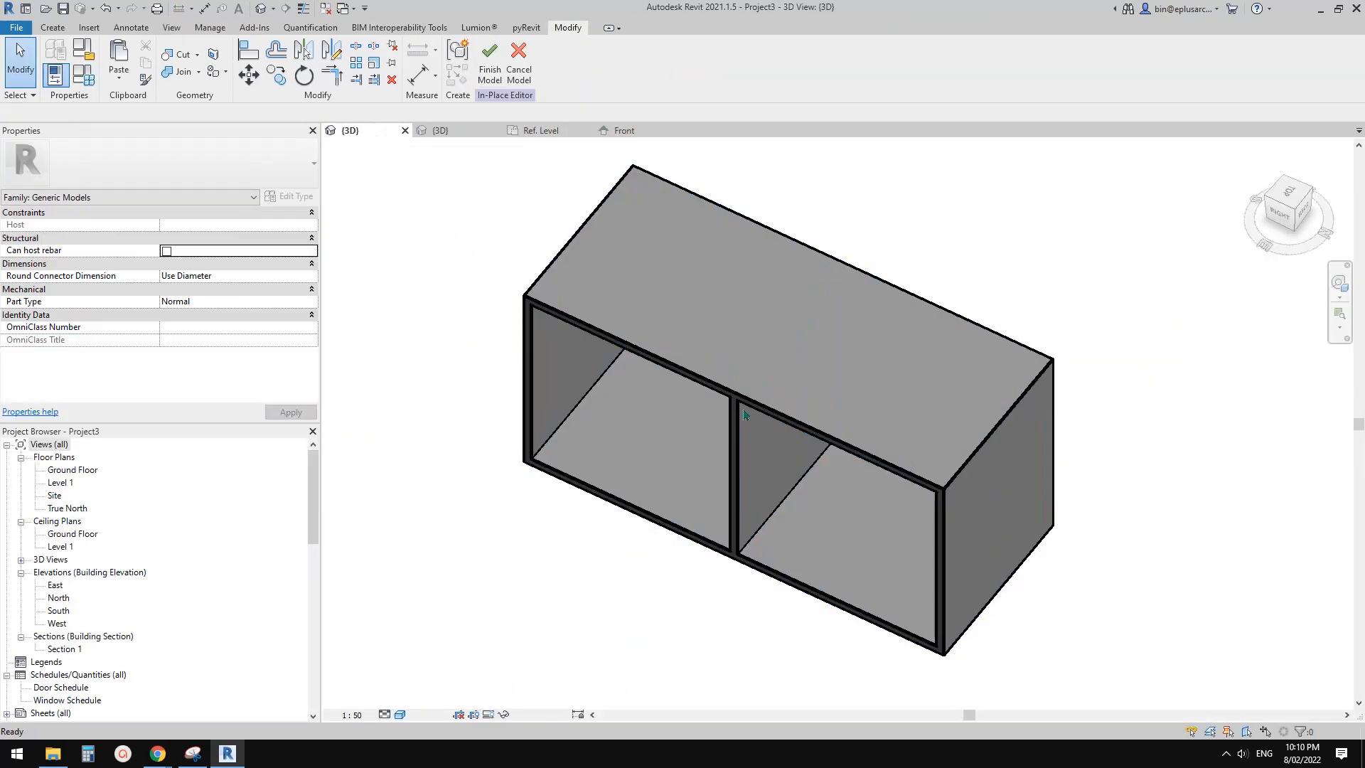
scroll(744, 415, down, 5)
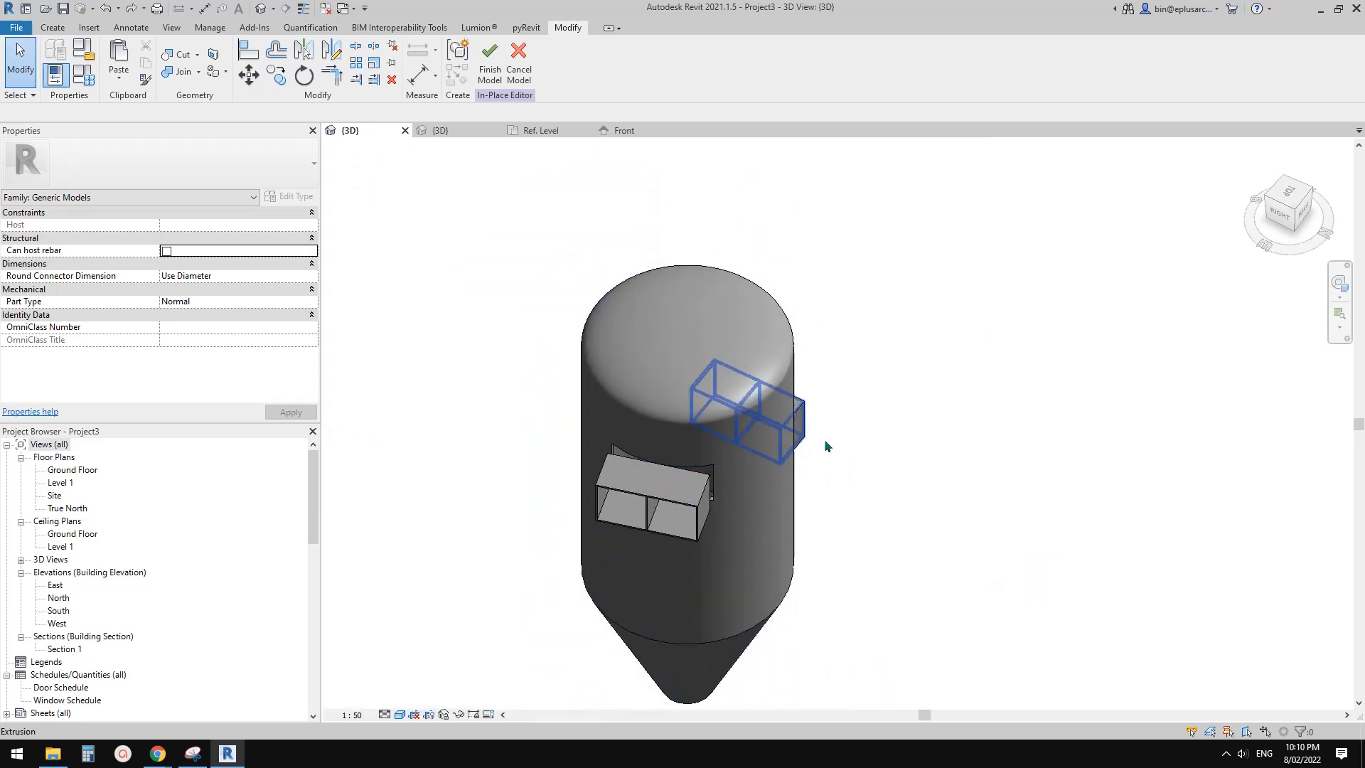
click(803, 425)
mouse_move(803, 424)
shift+middle_down()
mouse_move(764, 420)
mouse_move(799, 417)
mouse_move(787, 403)
shift+middle_up()
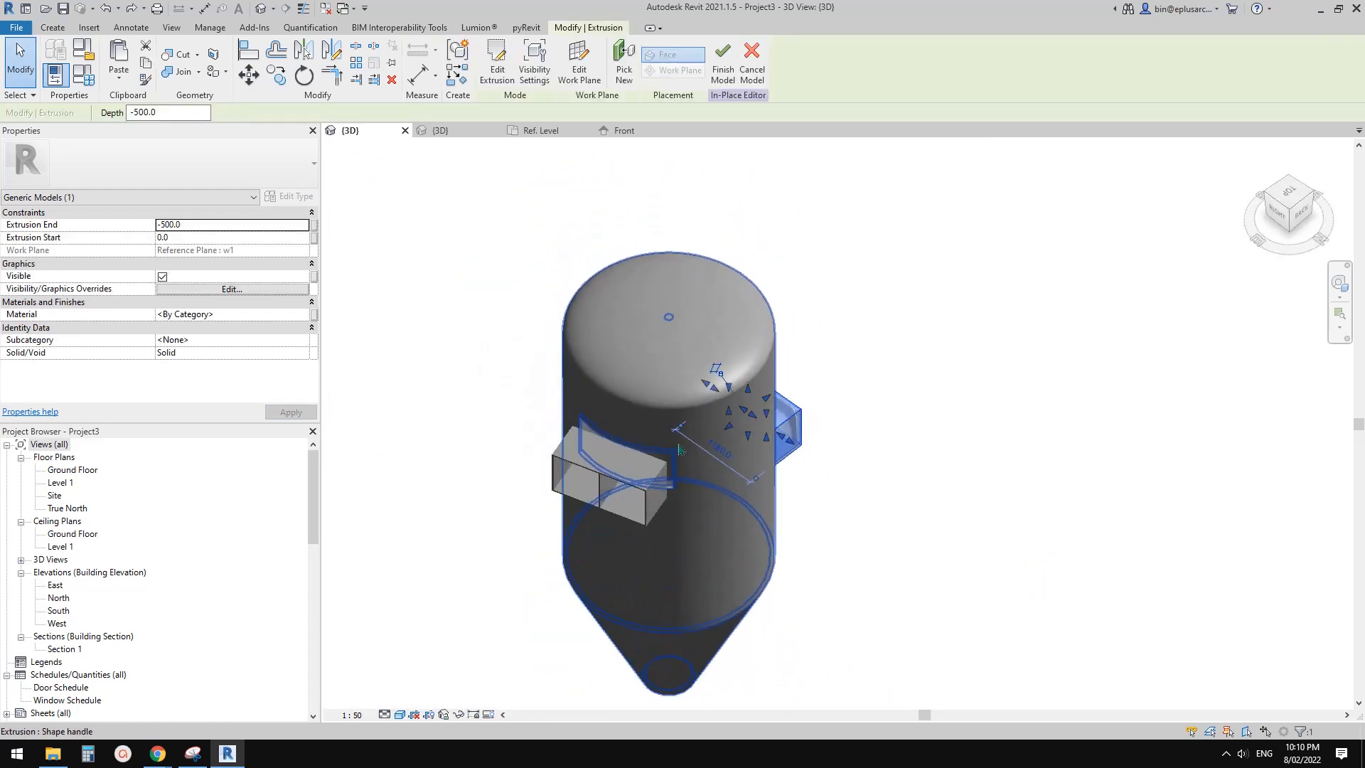
click(629, 211)
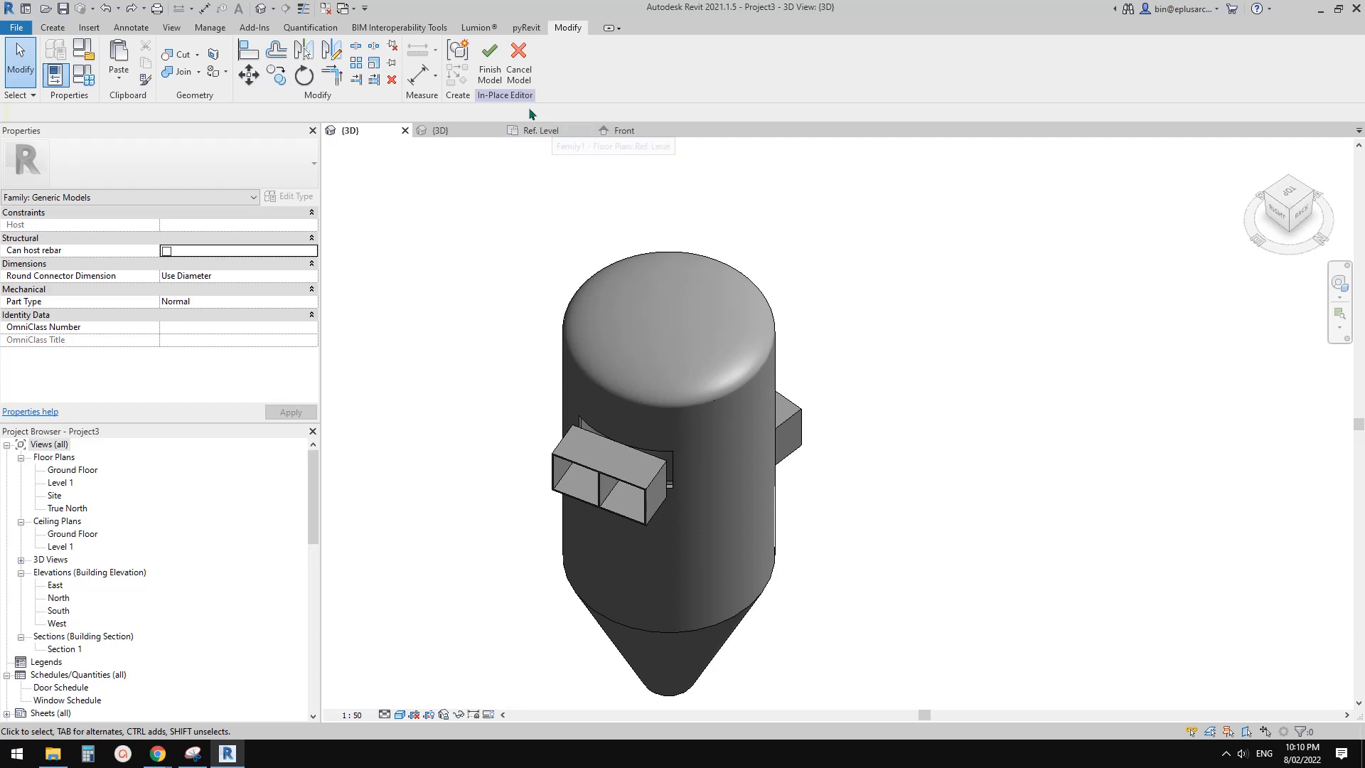
click(489, 71)
Reopen the silo's in-place model, delete the double window box placed inside it, and finish the model
click(583, 379)
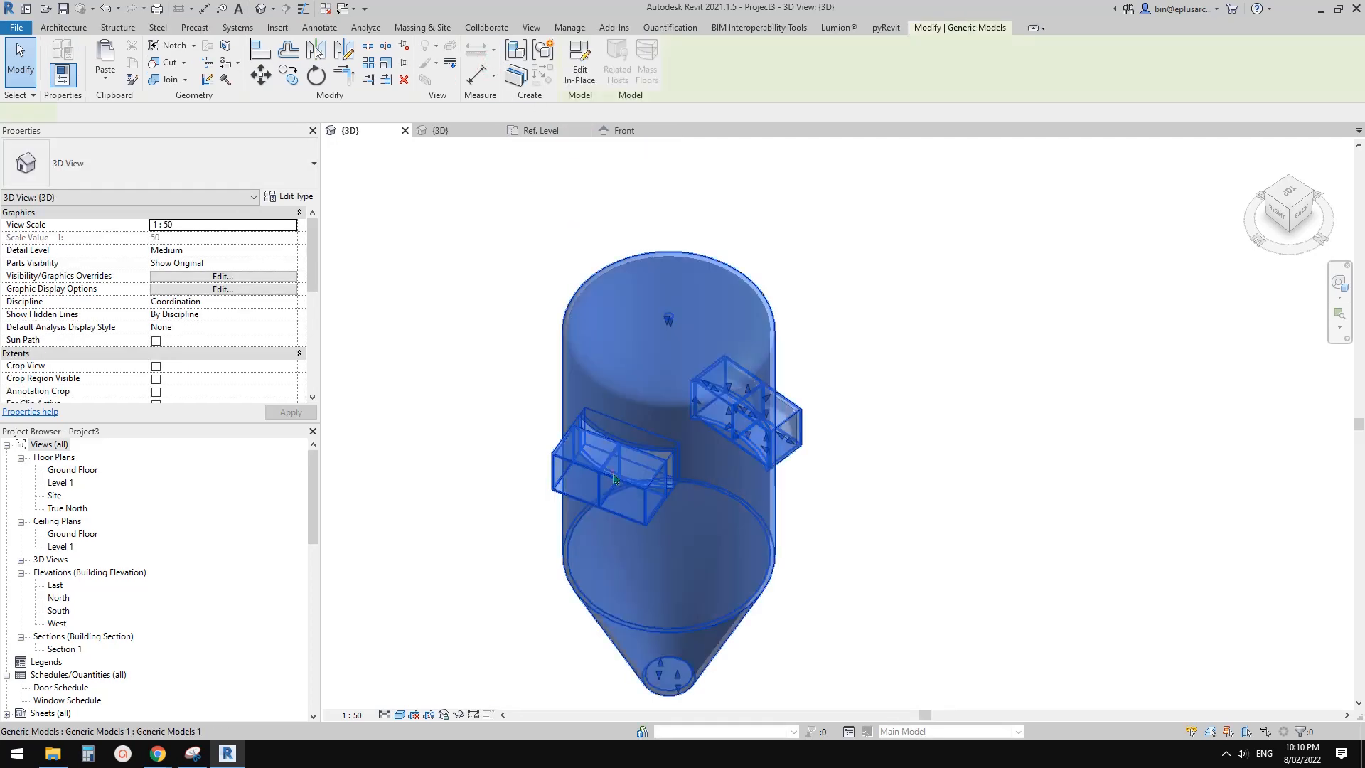
click(580, 74)
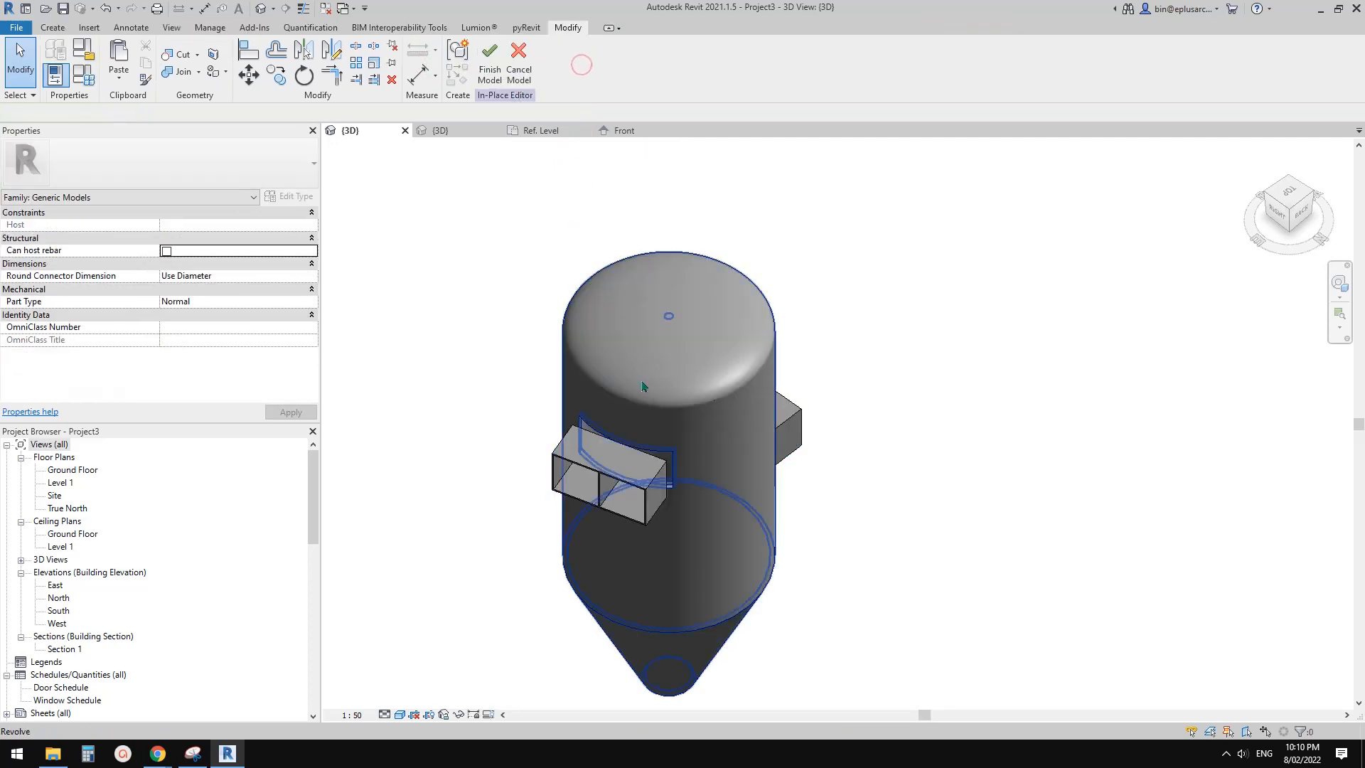
click(609, 482)
key(Delete)
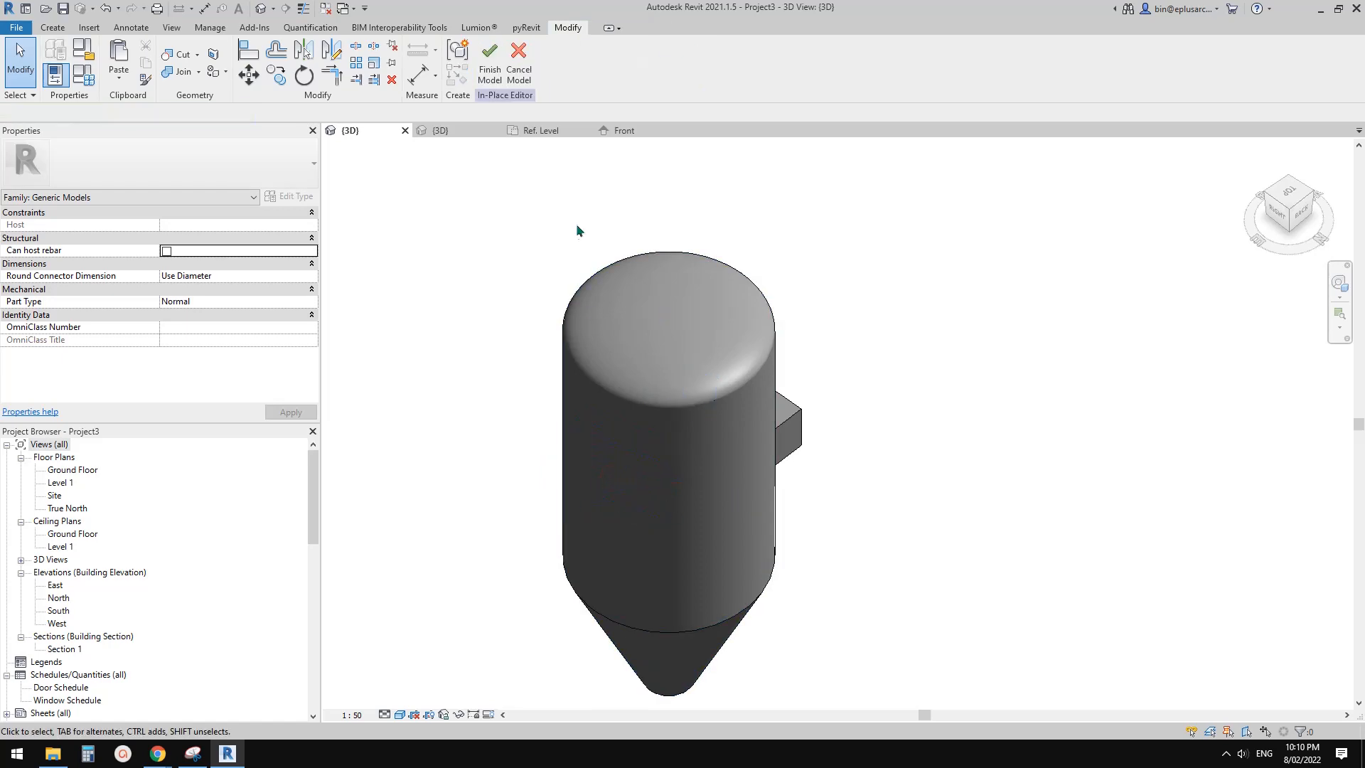
click(488, 69)
Load the window box family into the silo project again and place an instance on the silo's curved wall face
click(618, 130)
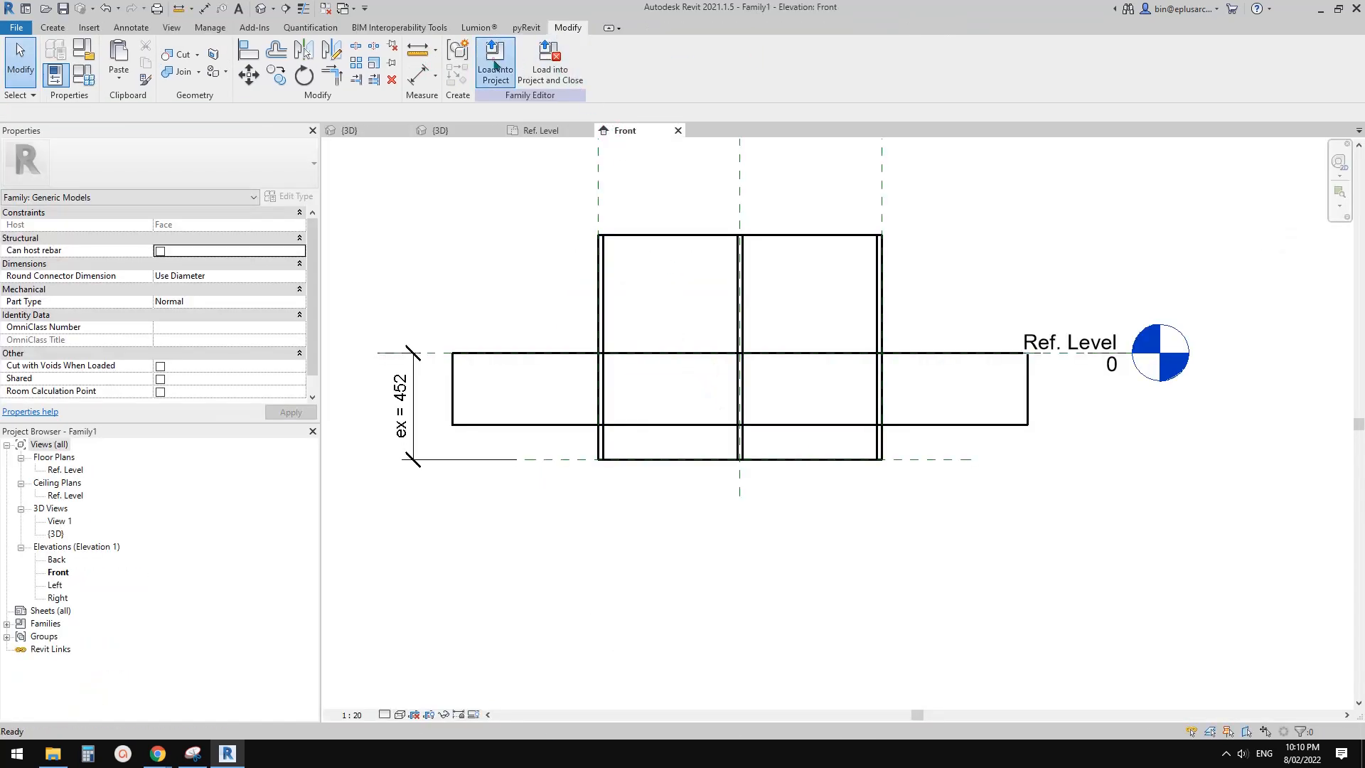
click(494, 62)
click(627, 334)
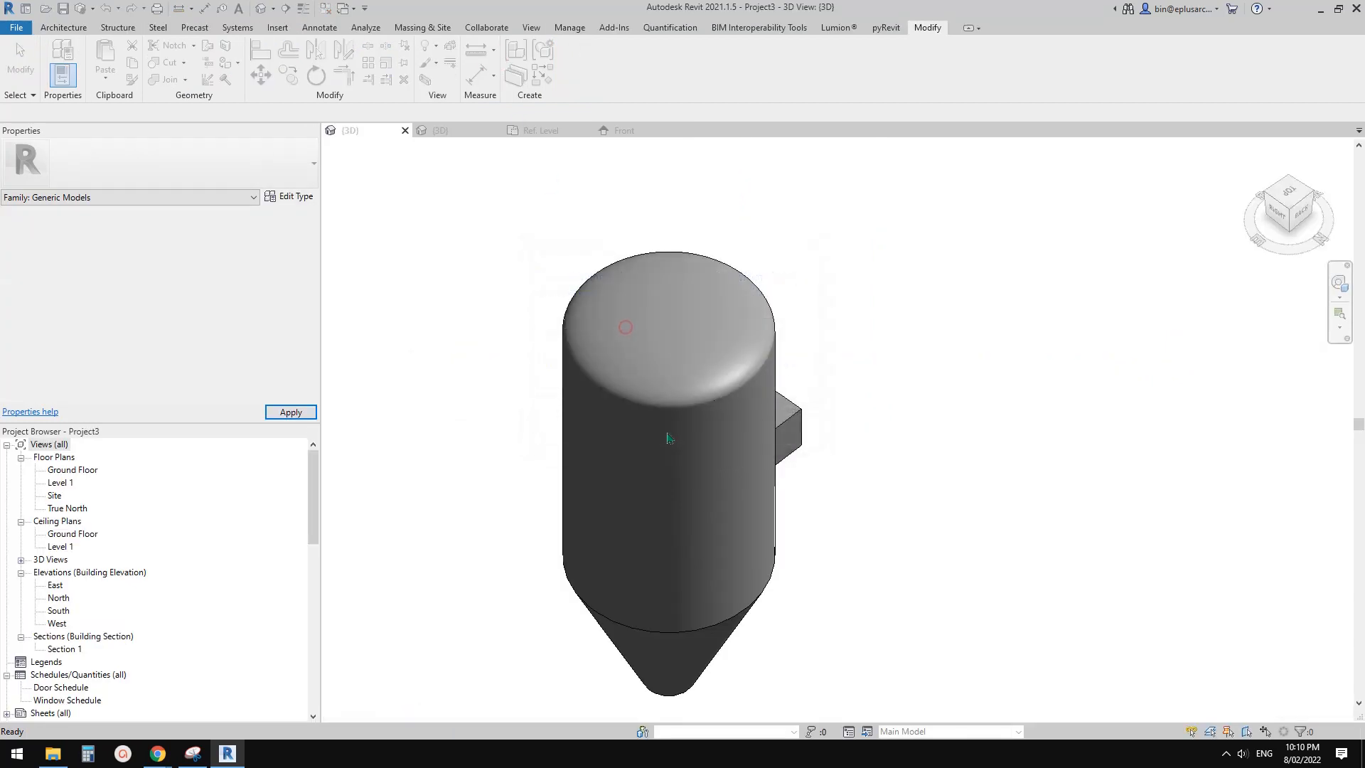
click(64, 27)
click(169, 51)
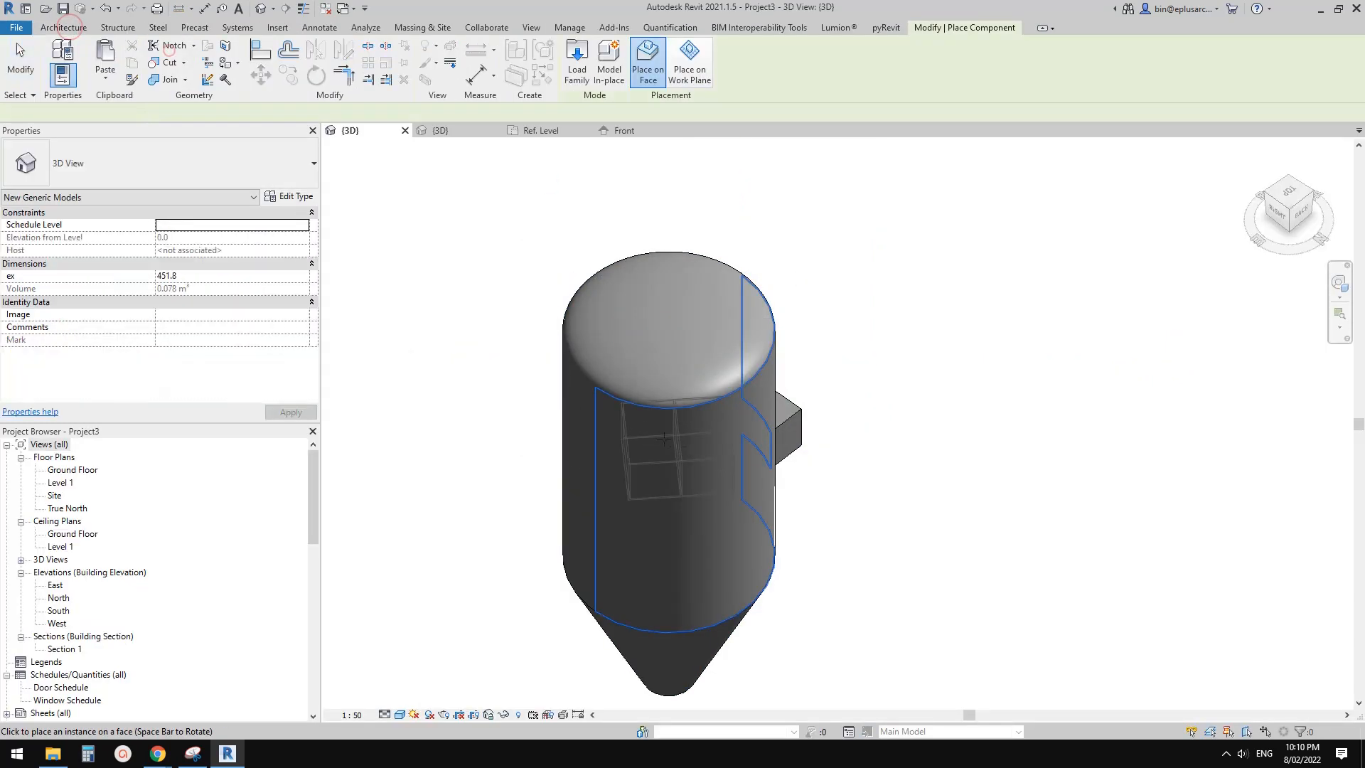
click(687, 493)
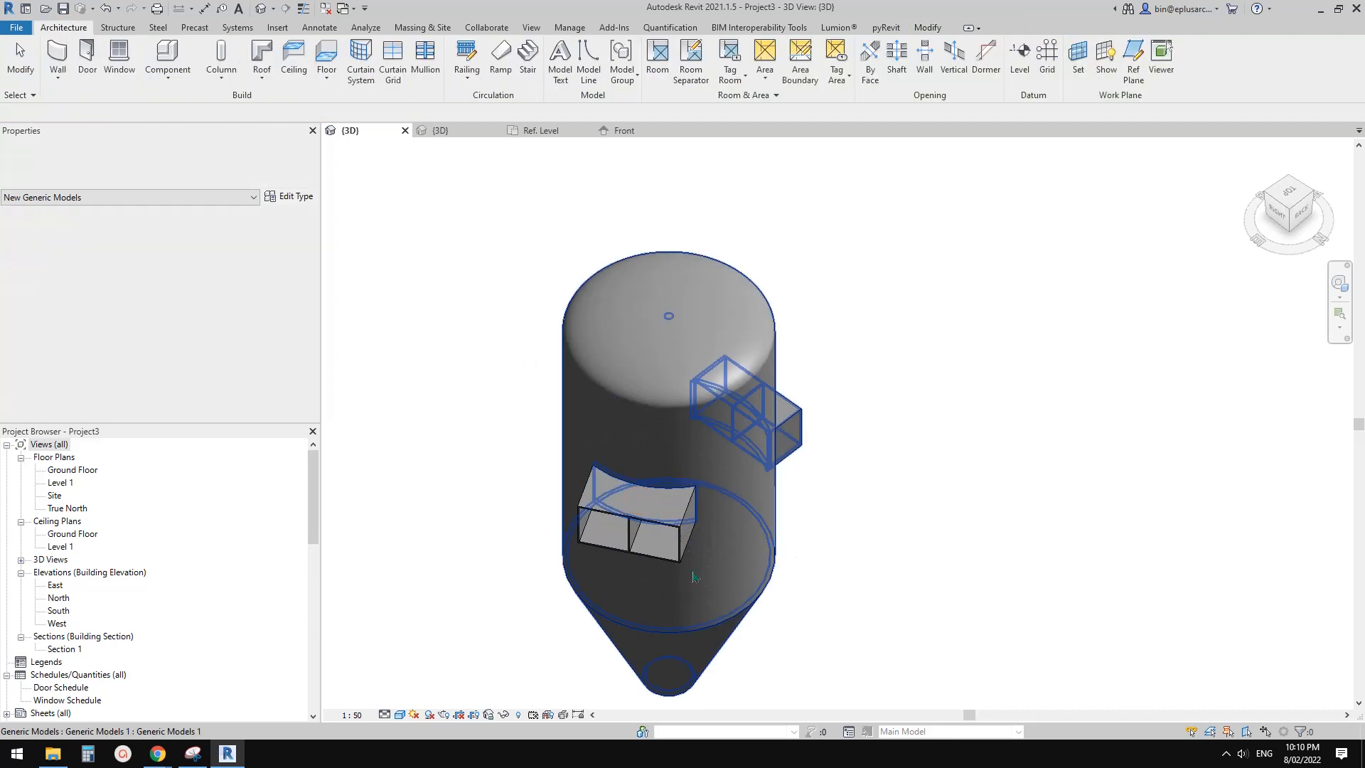
Set the placed window box's ex instance parameter to 200 mm
scroll(742, 532, up, 4)
shift+middle_drag(742, 531, 657, 452)
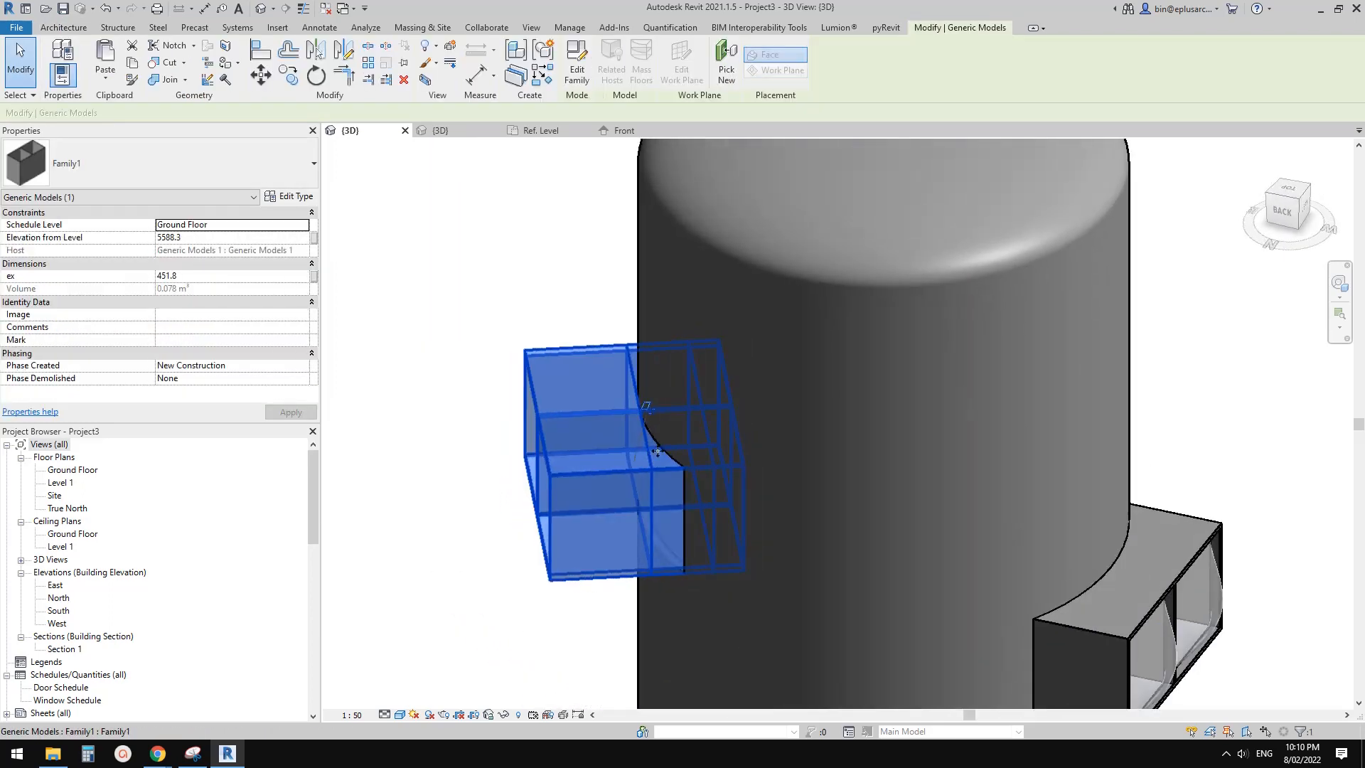
shift+middle_drag(729, 475, 761, 502)
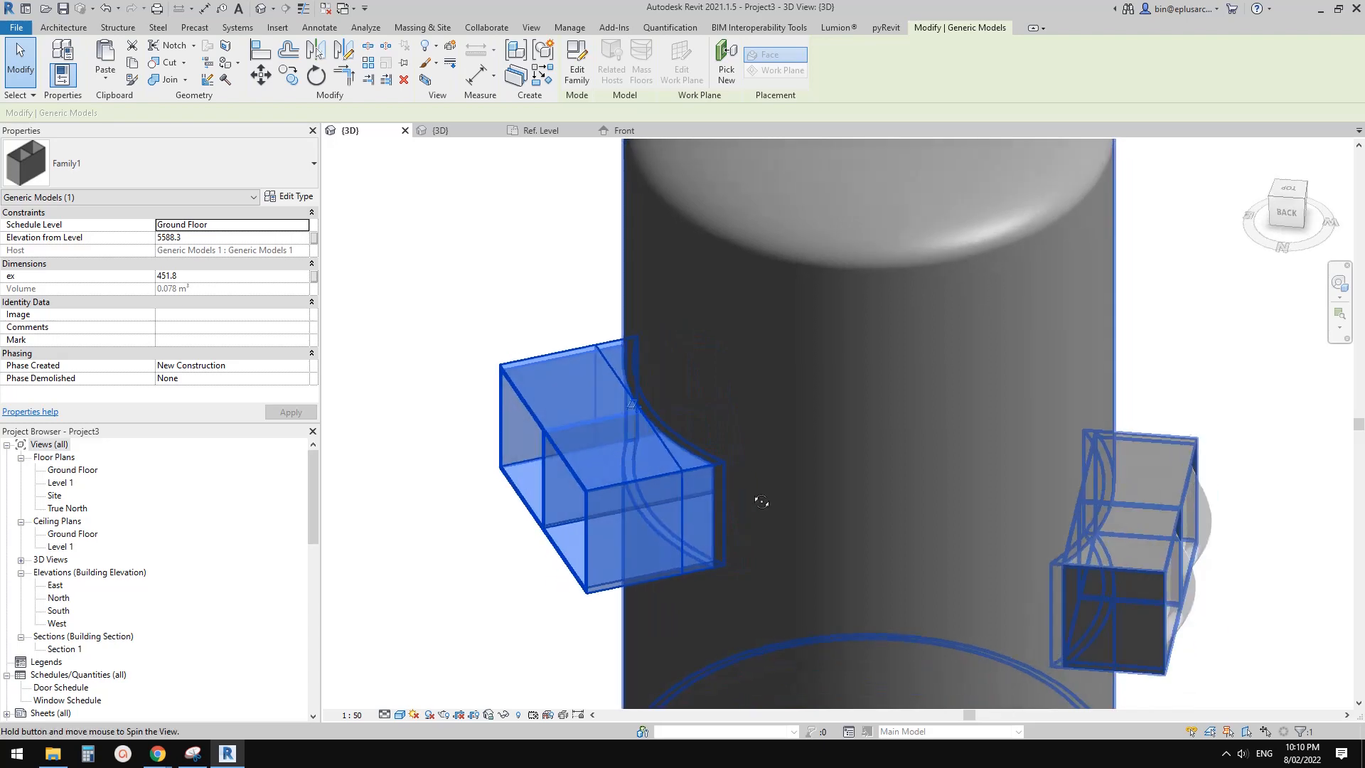
click(513, 575)
shift+middle_drag(438, 554, 957, 451)
shift+middle_drag(871, 419, 981, 455)
middle_drag(750, 366, 798, 271)
click(604, 393)
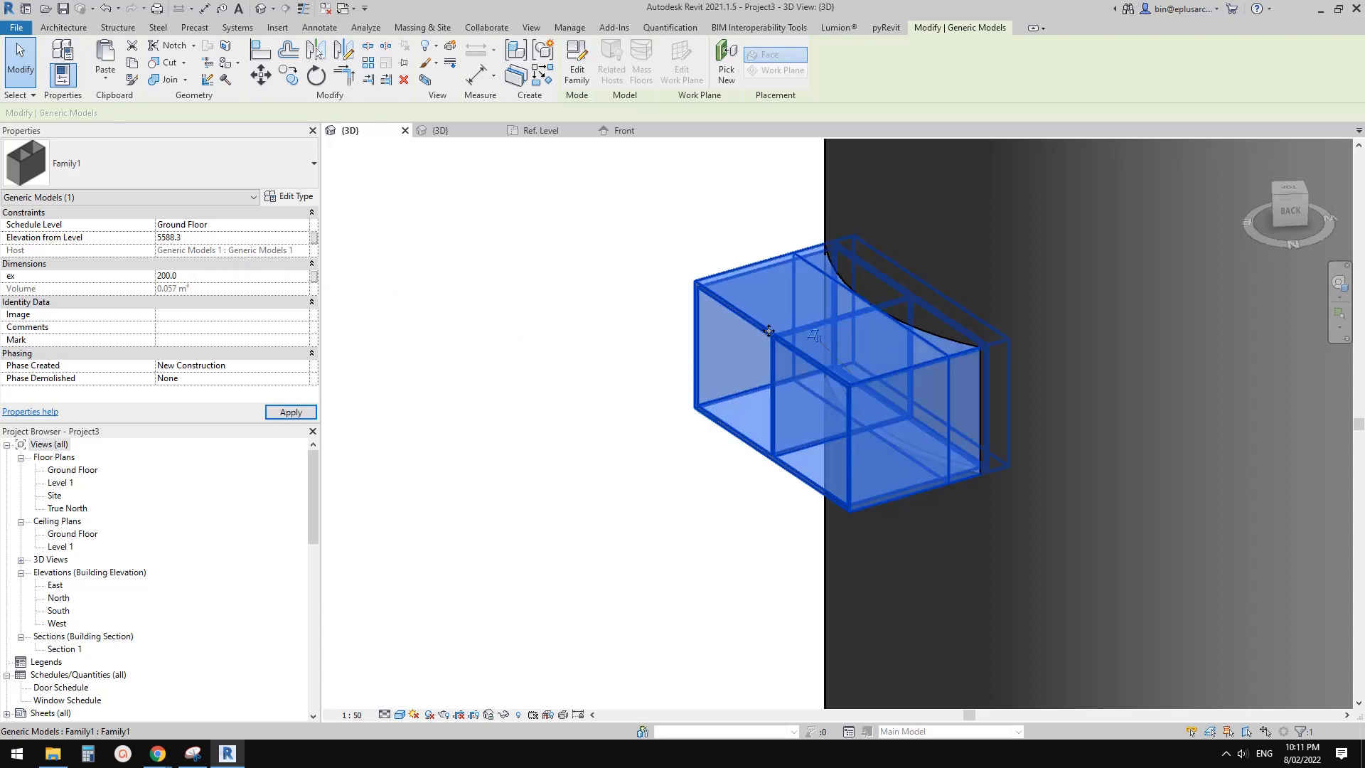
shift+middle_drag(861, 444, 926, 404)
key(Escape)
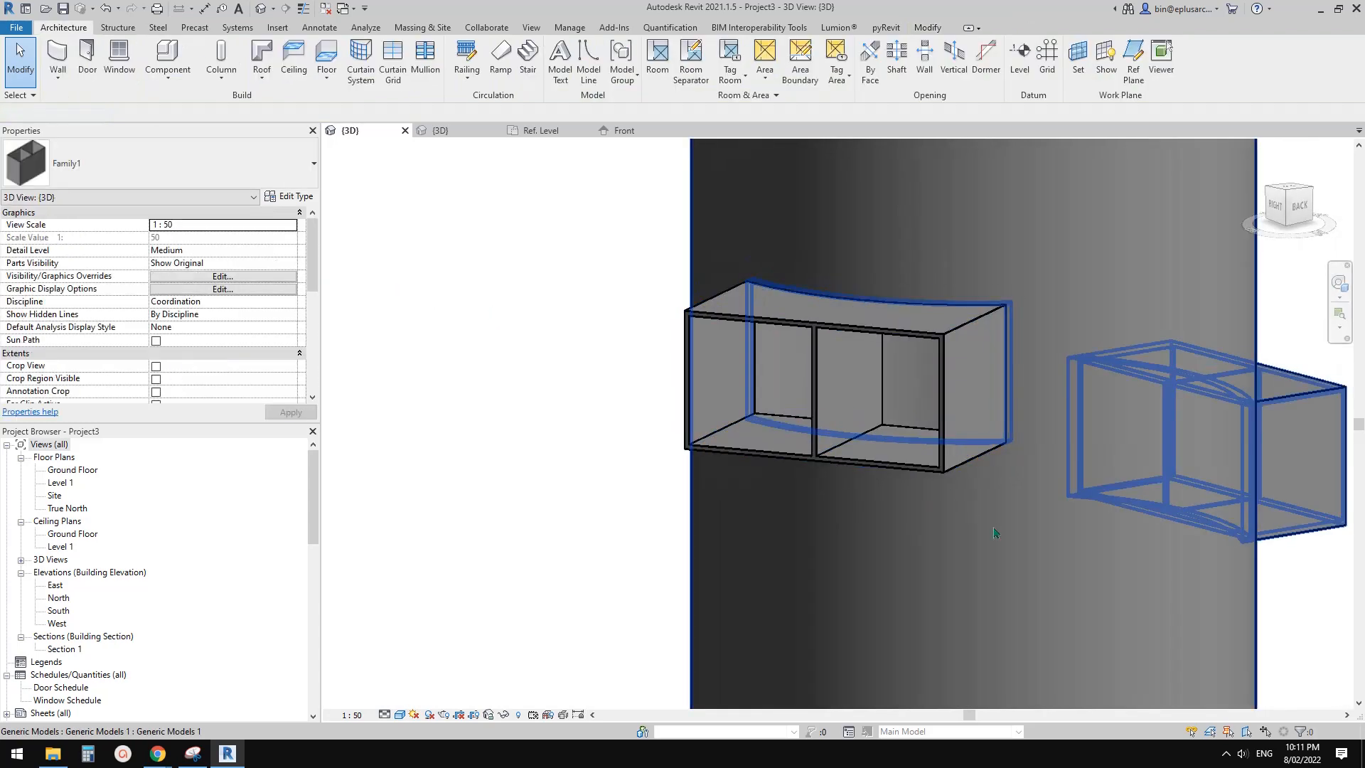
Open the window box family from its placed instance, view its Front elevation, and return to the silo project's 3D view
shift+middle_drag(995, 533, 1037, 452)
scroll(729, 452, down, 1)
click(700, 435)
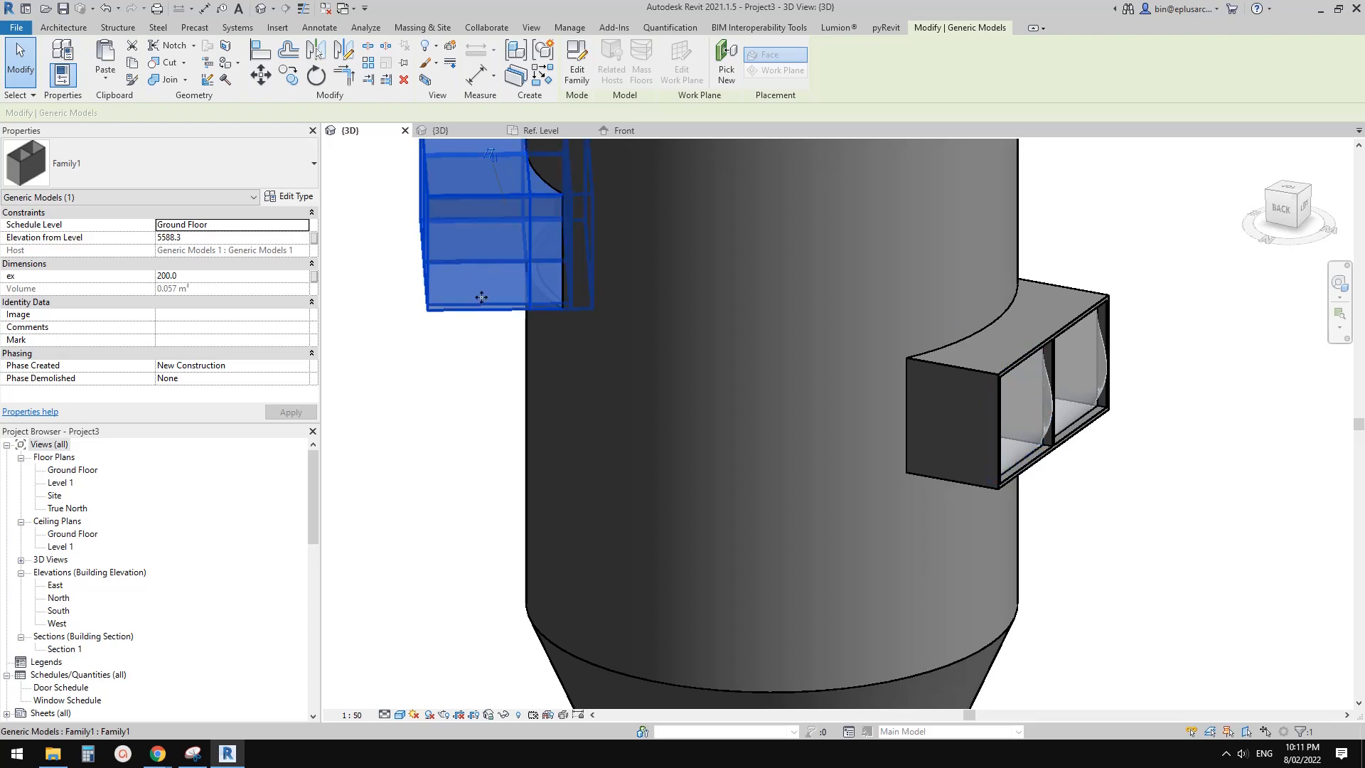
double_click(469, 296)
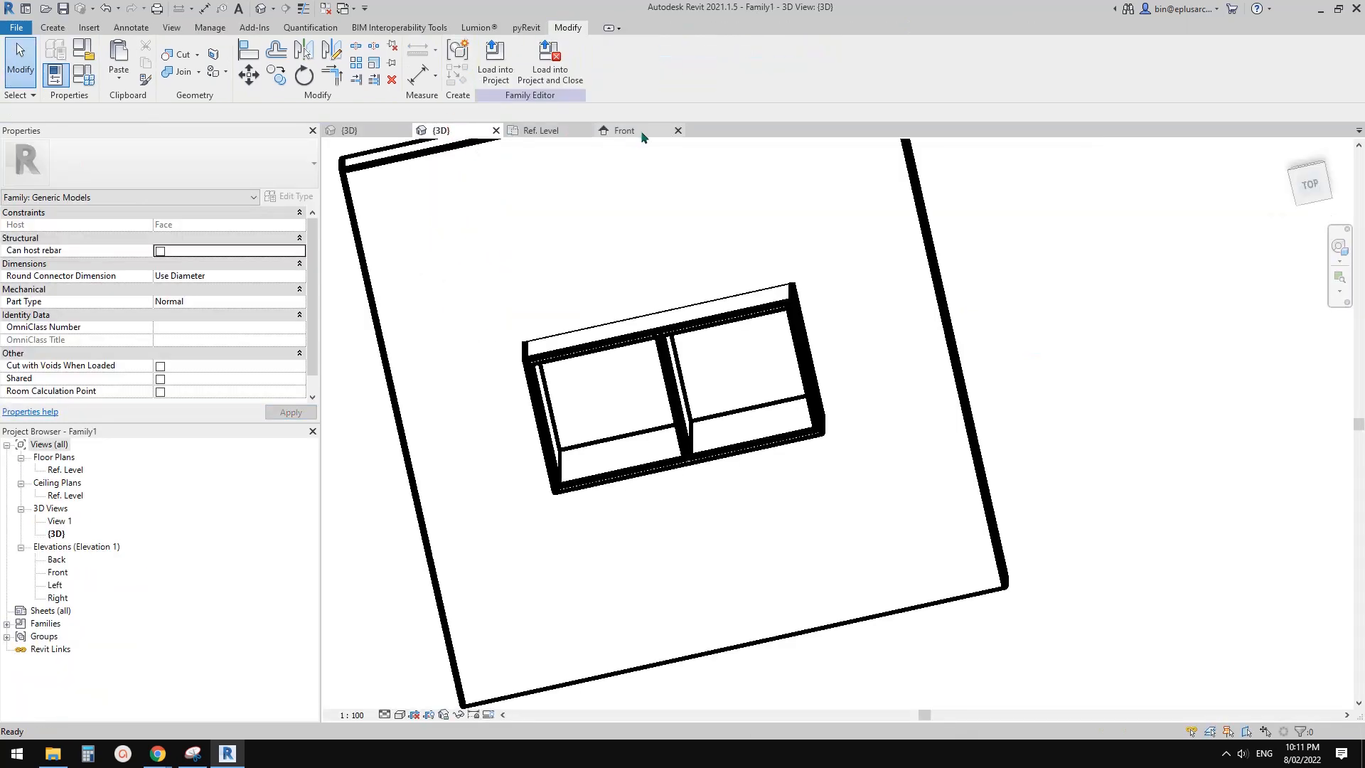
click(642, 133)
click(375, 131)
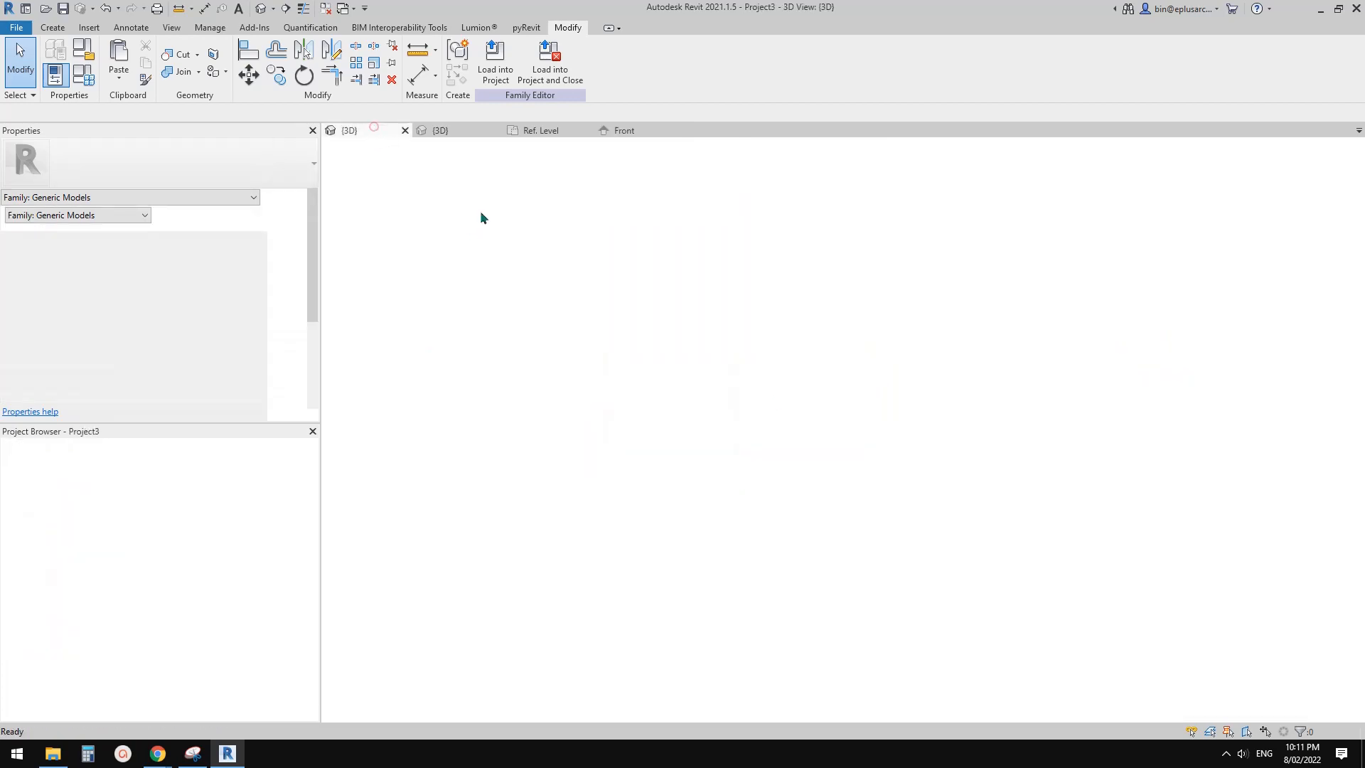
Examine both window boxes on the silo from several sides in the 3D view
shift+middle_drag(670, 396, 719, 442)
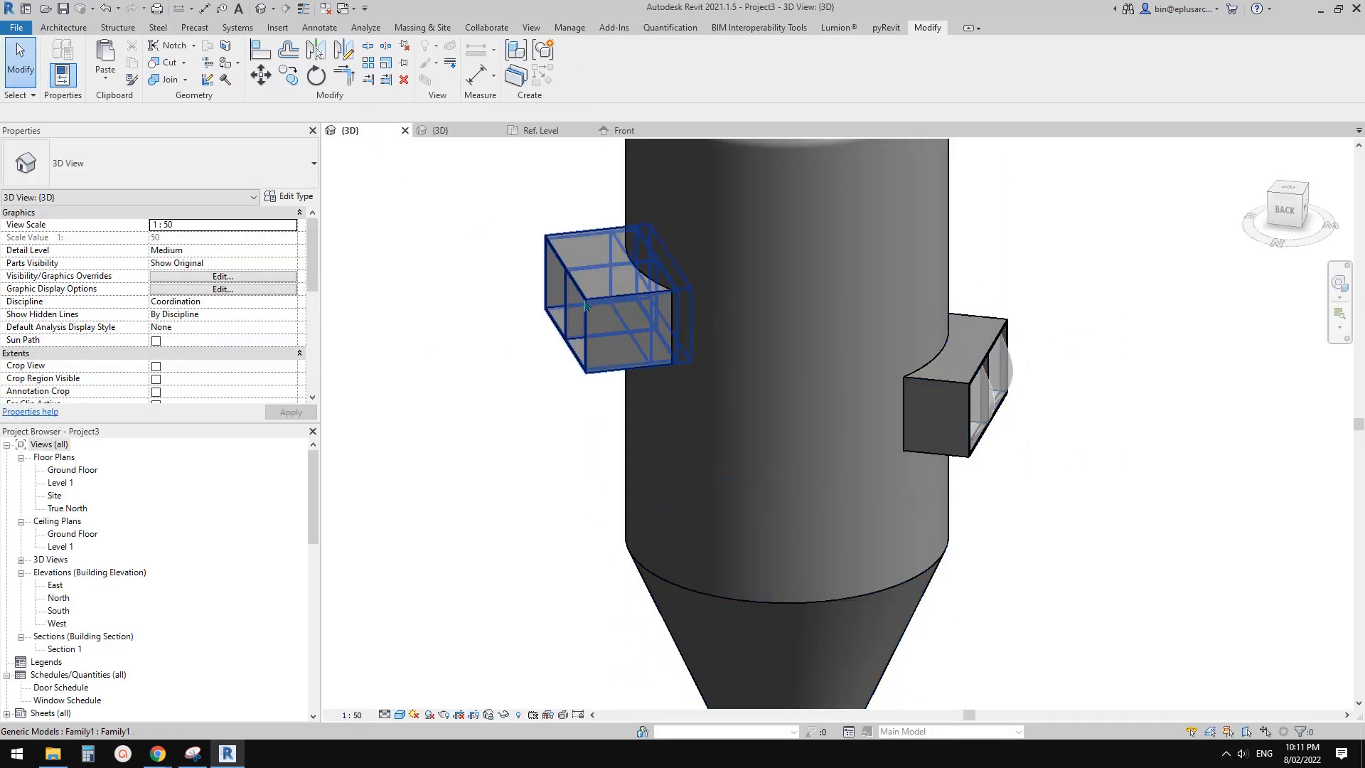
shift+middle_drag(817, 384, 781, 359)
shift+middle_drag(915, 441, 1117, 460)
scroll(973, 411, down, 1)
shift+middle_drag(974, 410, 901, 462)
scroll(939, 449, up, 2)
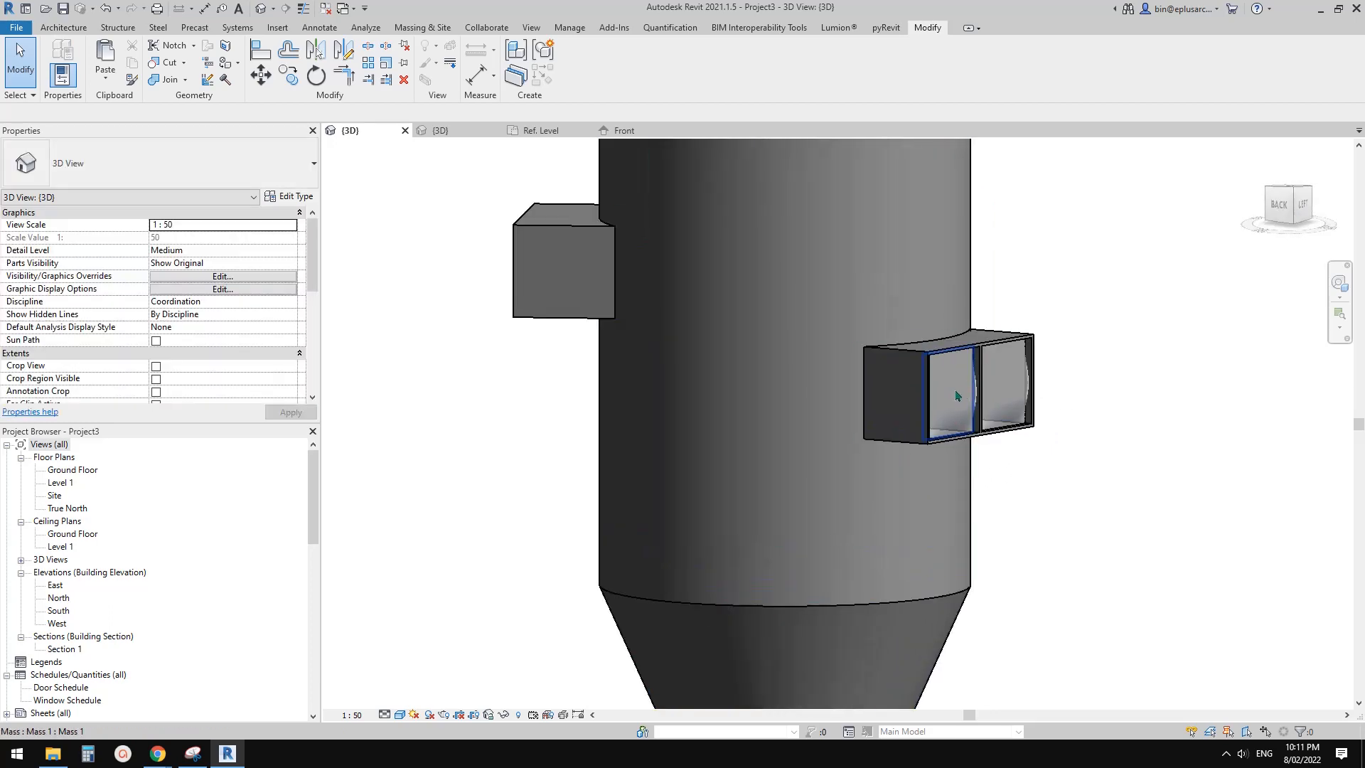
shift+middle_drag(971, 412, 790, 415)
scroll(795, 382, down, 2)
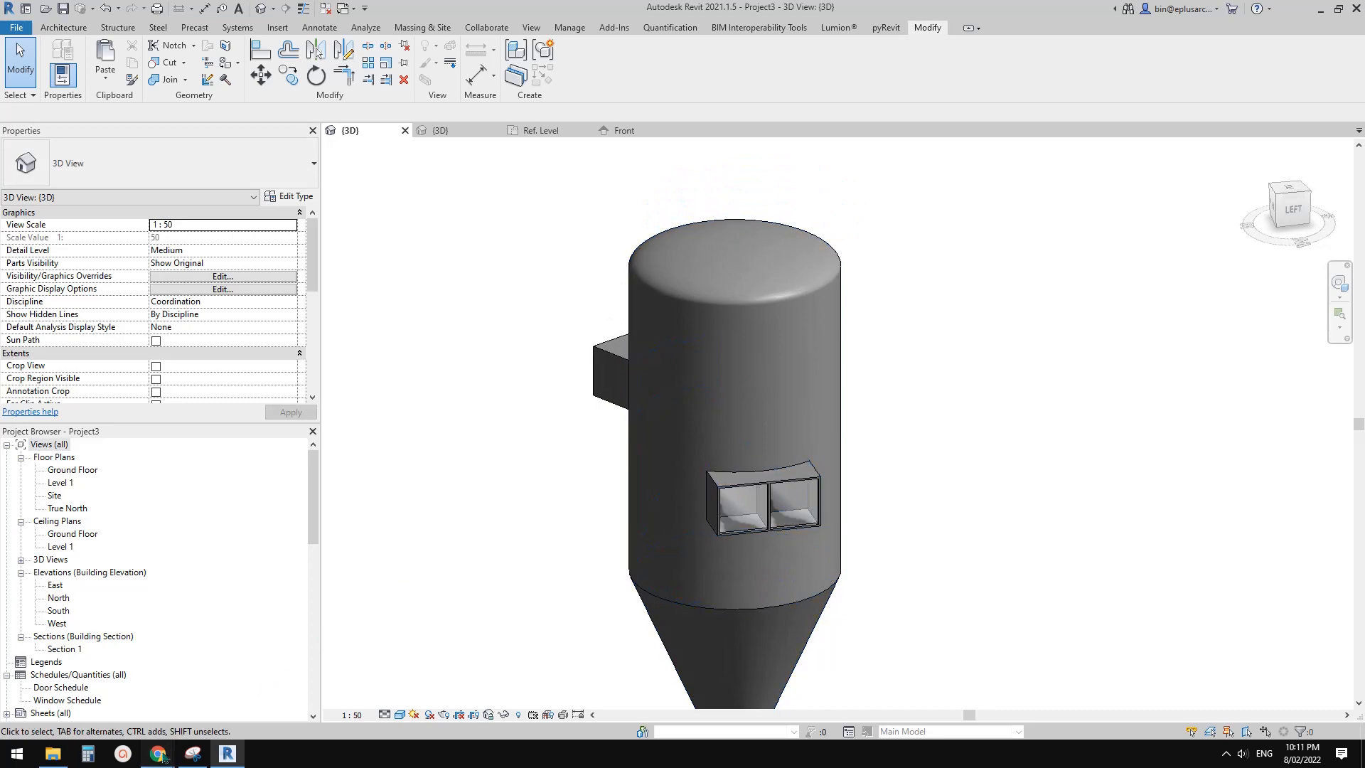
Switch to Chrome, view the first two silo reference photos, and return to Revit
mouse_move(159, 755)
click(211, 711)
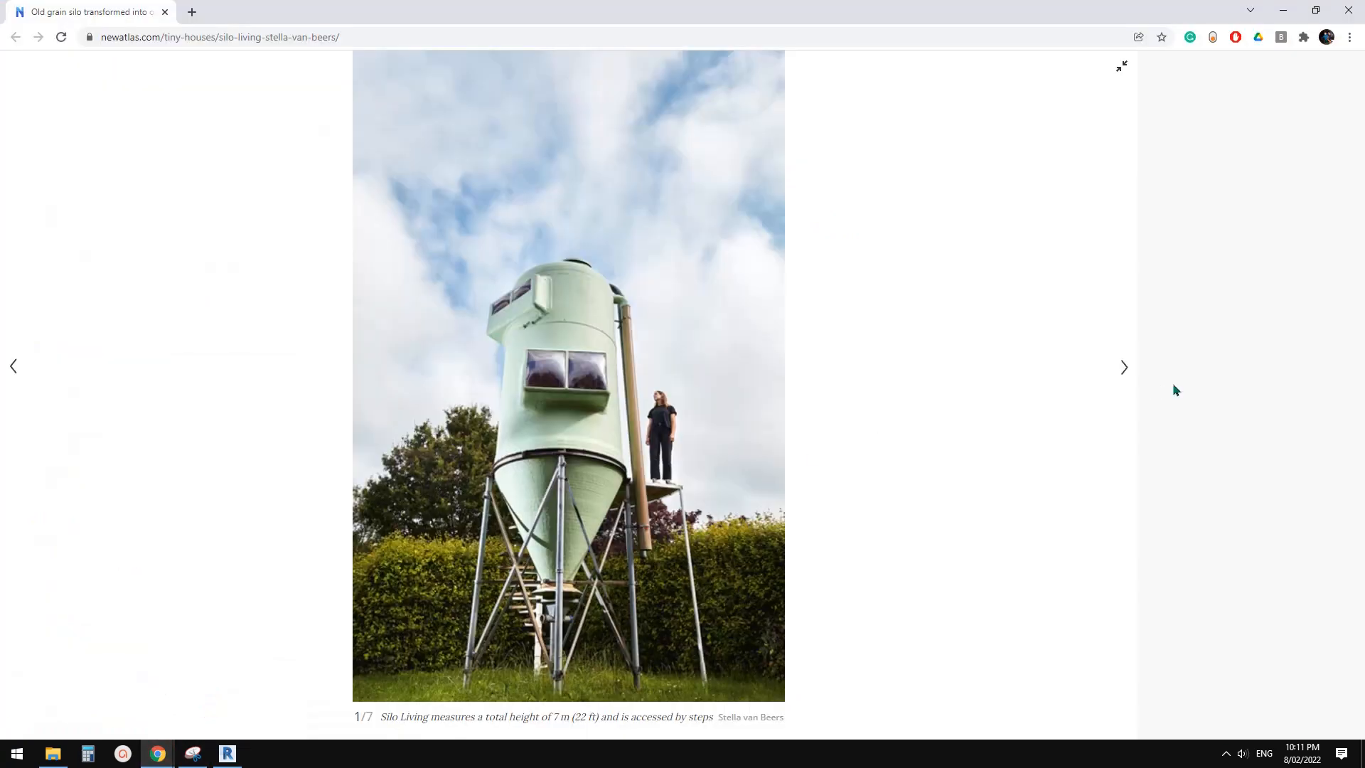
click(1125, 375)
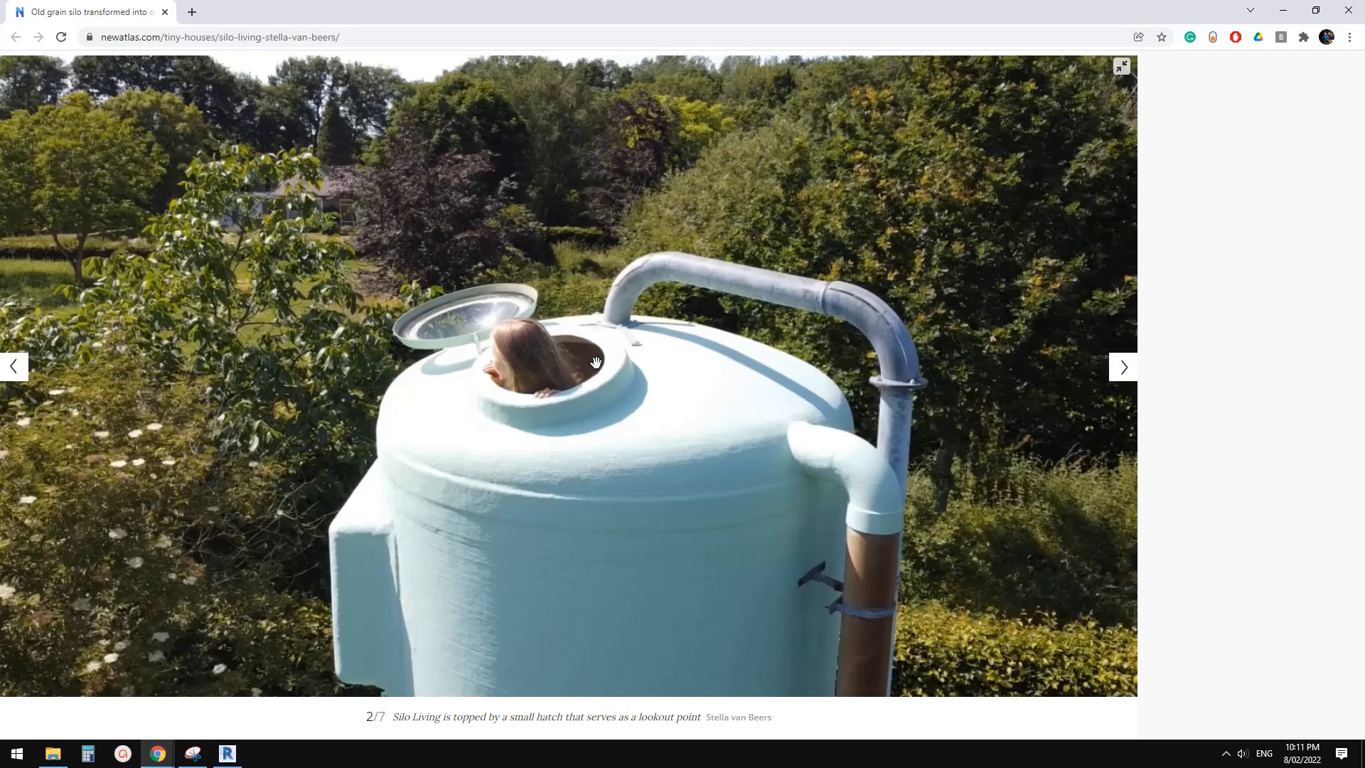
click(25, 376)
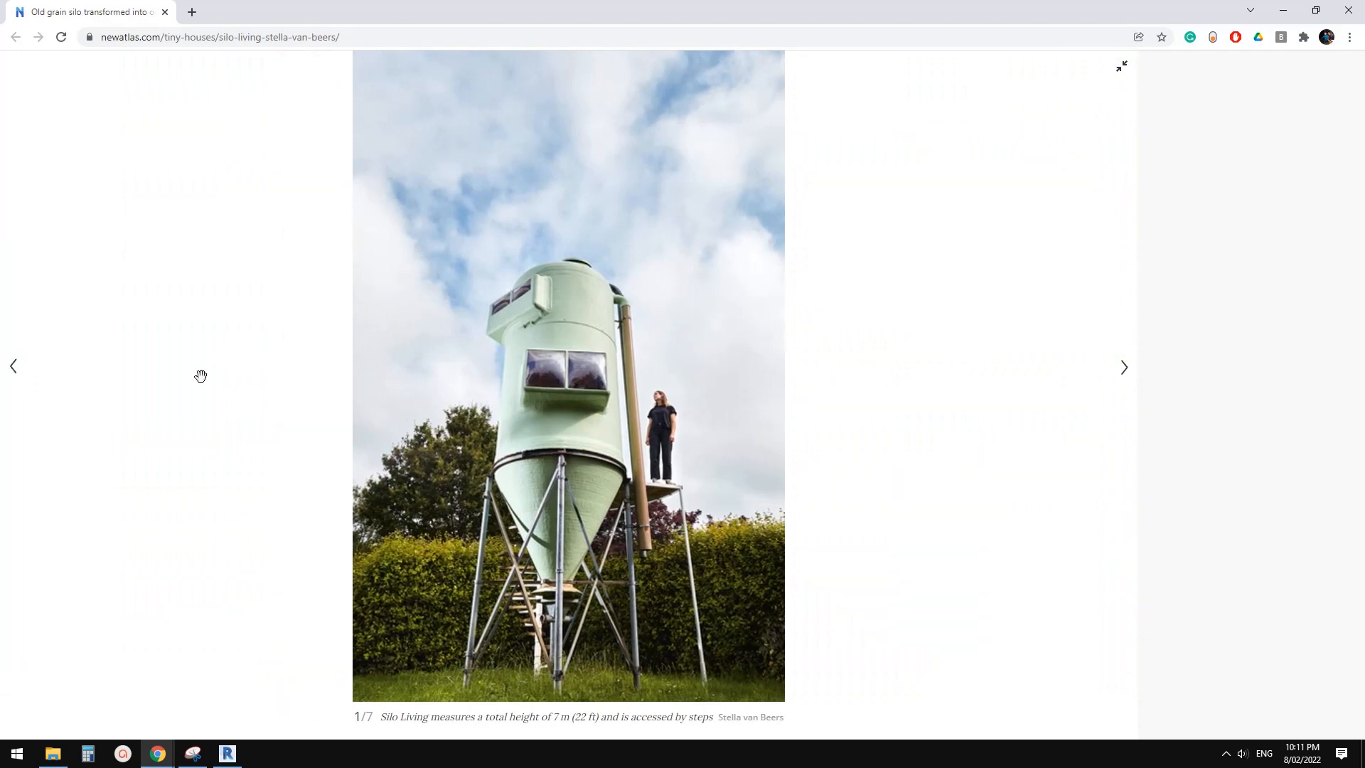
click(229, 753)
Inspect the silo's overall shape and the positions of its two window boxes against the reference photo
scroll(583, 490, down, 1)
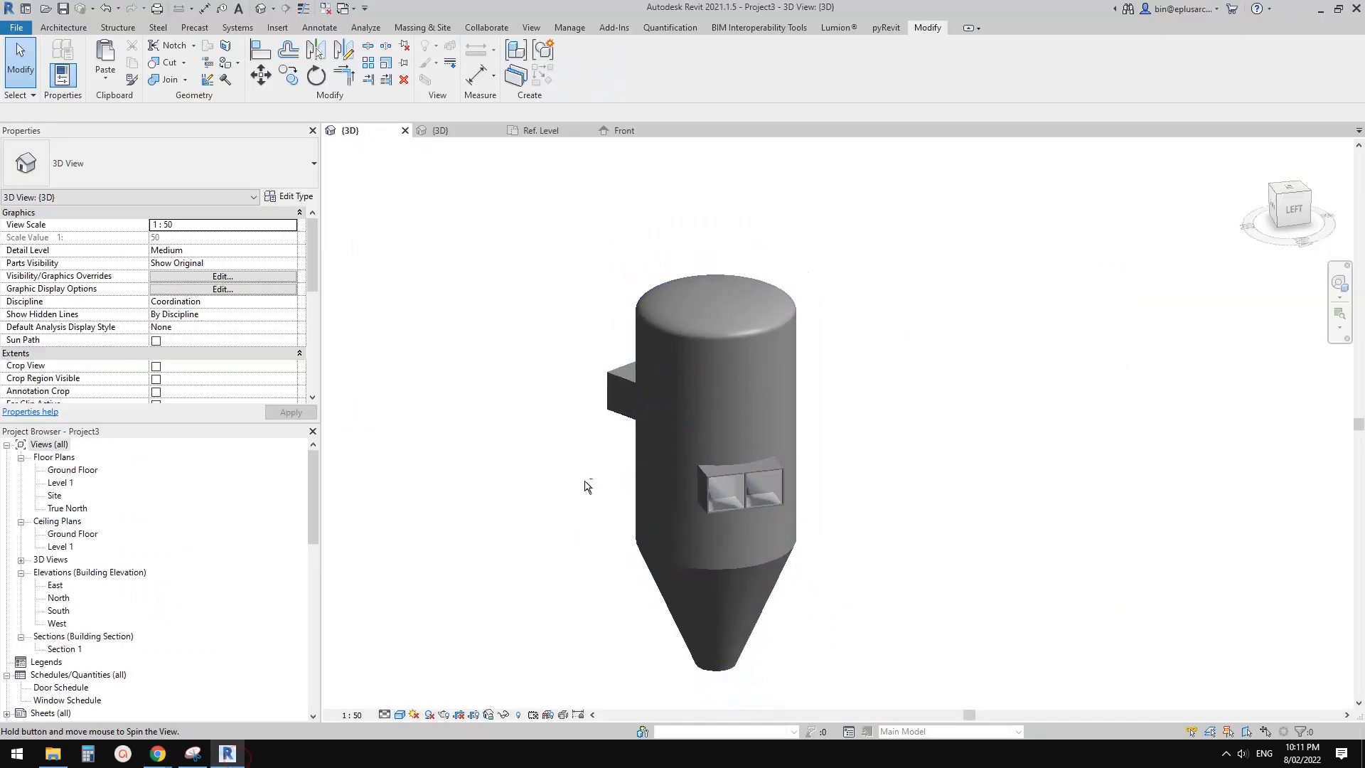
shift+middle_drag(585, 487, 948, 424)
shift+middle_drag(703, 398, 634, 437)
scroll(794, 416, up, 1)
scroll(798, 423, up, 3)
middle_drag(702, 471, 719, 302)
scroll(719, 302, down, 1)
shift+middle_drag(693, 419, 682, 448)
middle_drag(634, 405, 604, 465)
Switch to Chrome to study the silo's supporting legs in the first reference photo, and return to Revit
mouse_move(157, 753)
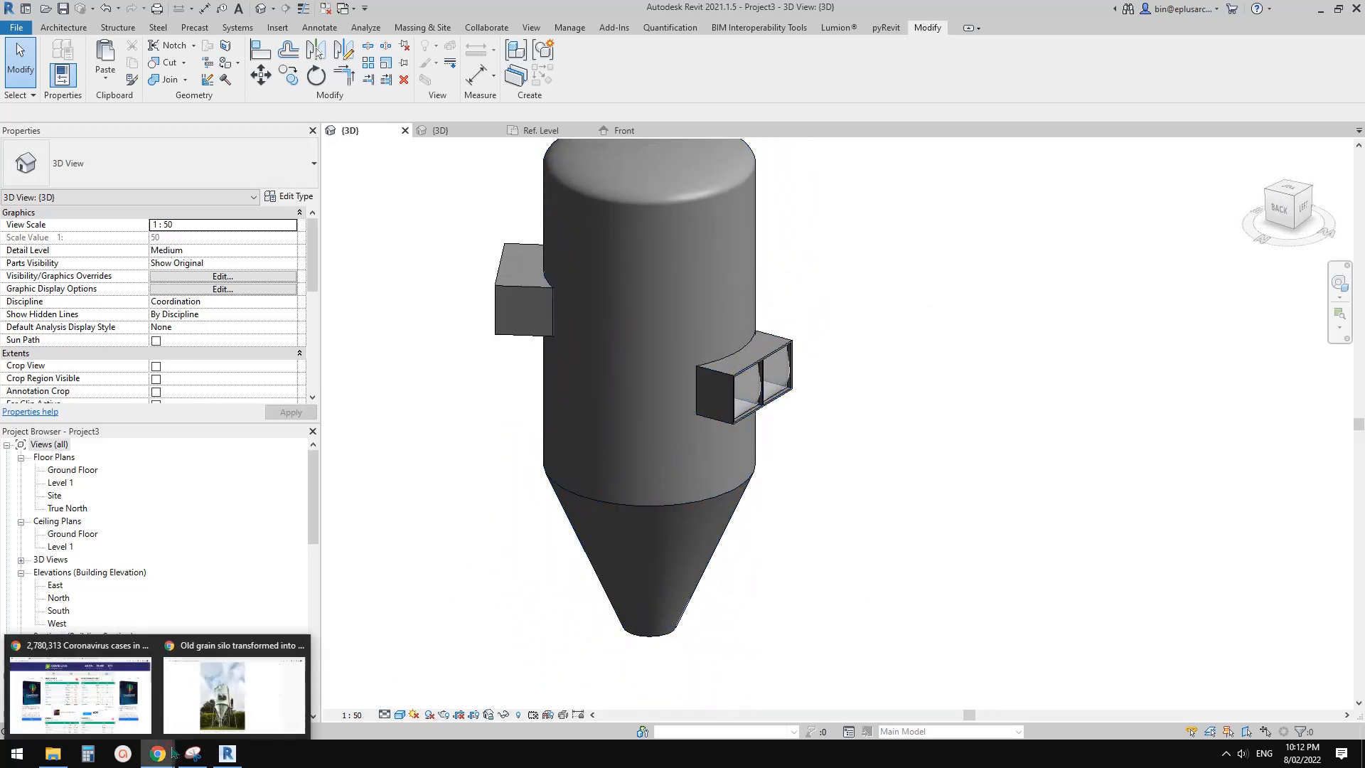
click(207, 703)
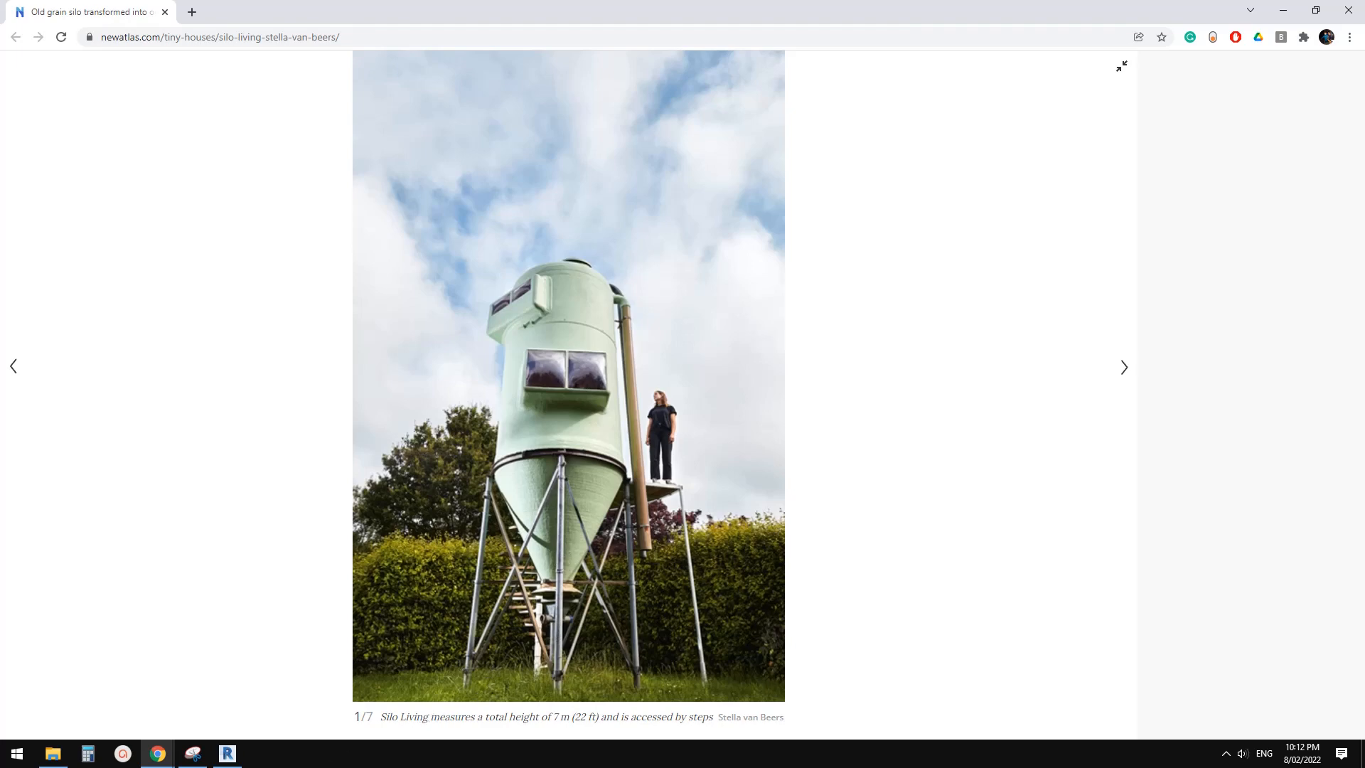
click(228, 755)
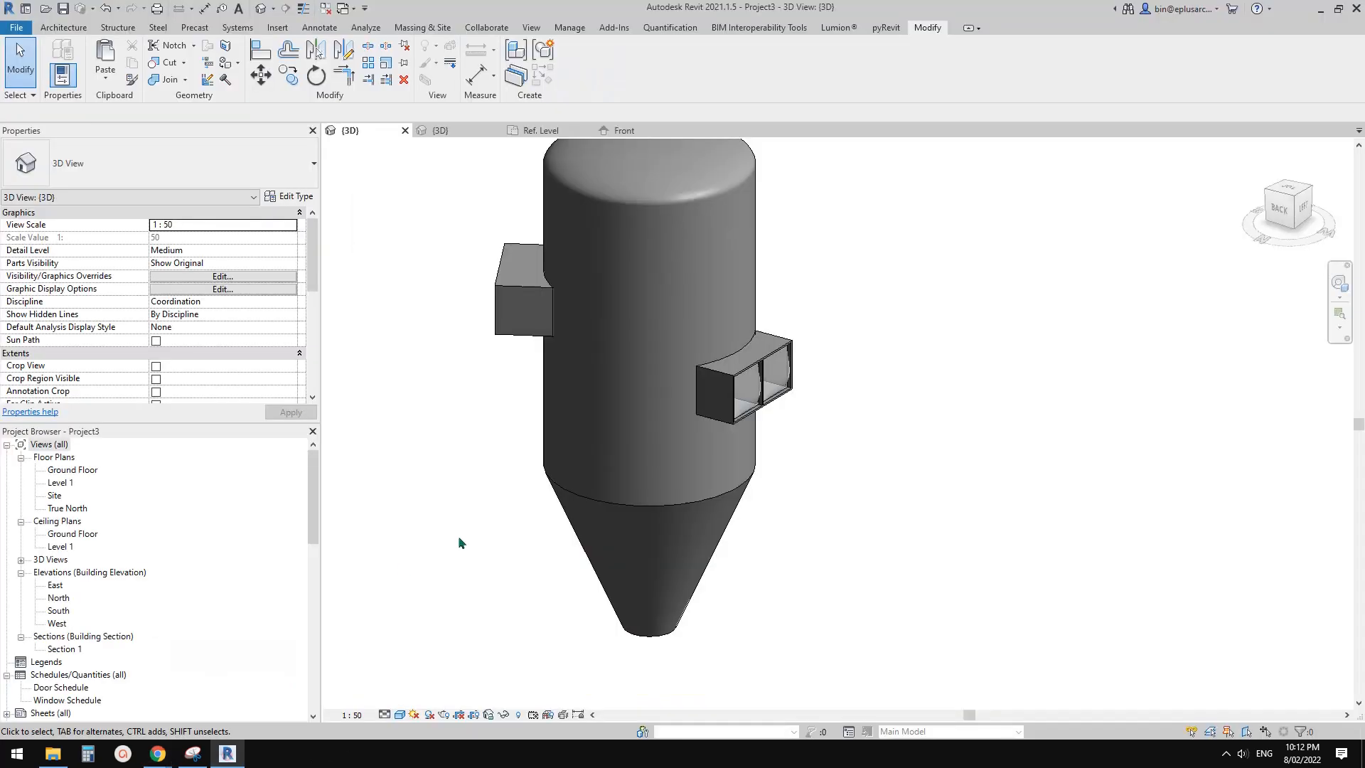
Open the Ground Floor plan, start placing a vertical structural column, and check which column types are available
double_click(71, 471)
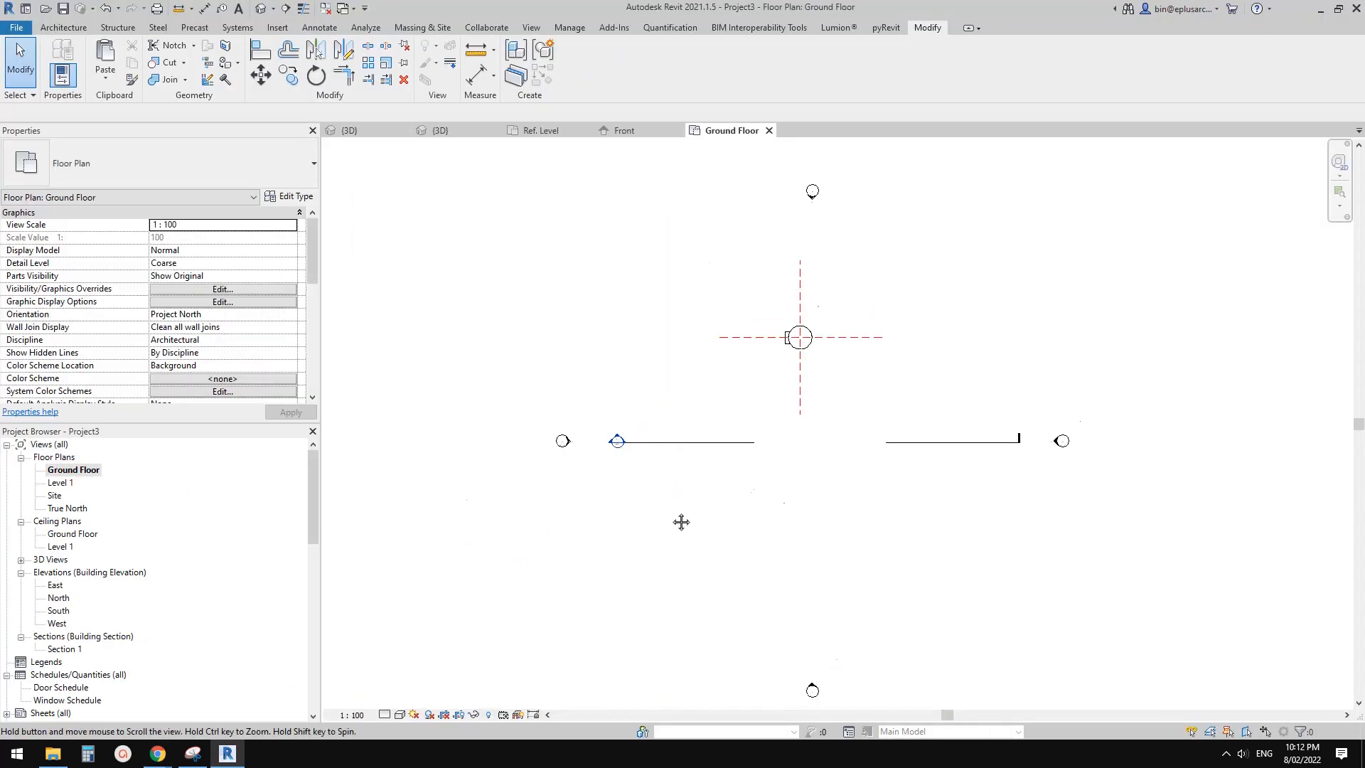
scroll(690, 402, up, 4)
click(118, 27)
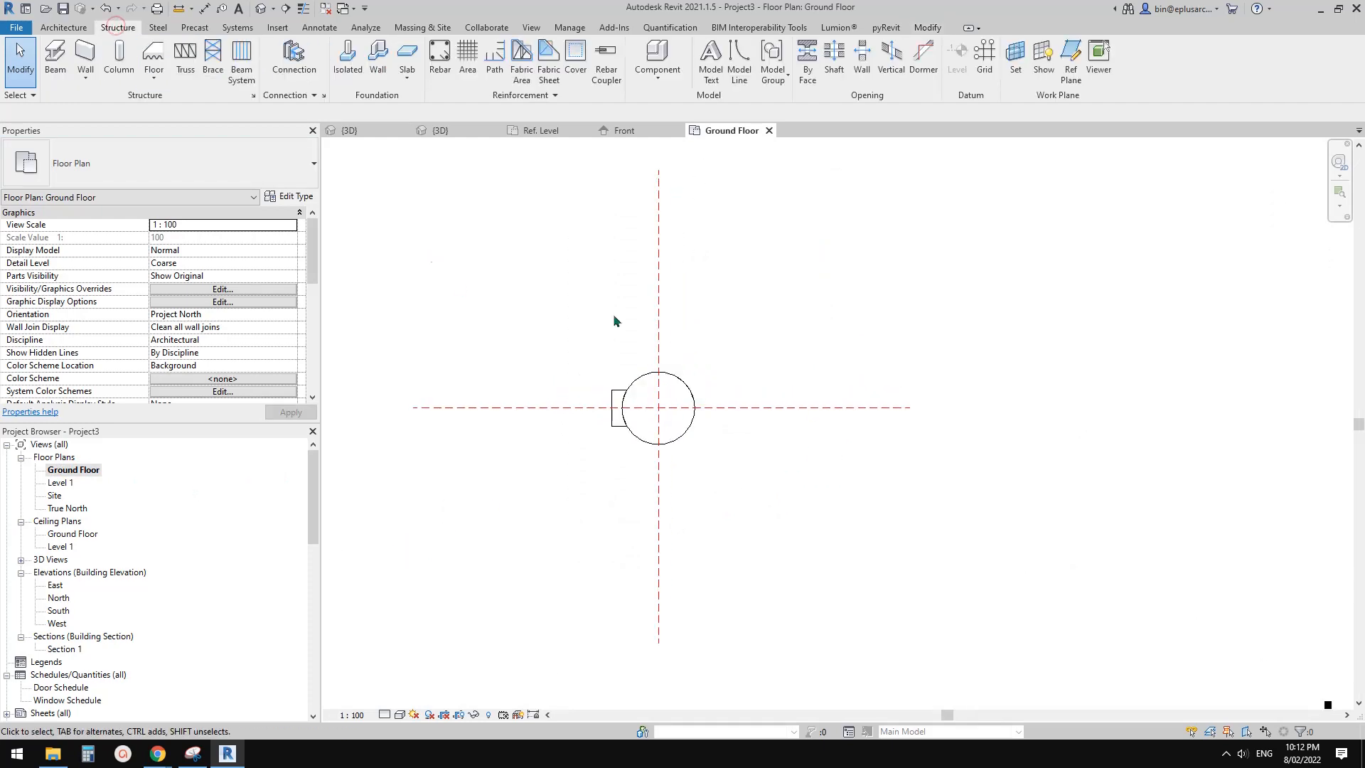
click(118, 57)
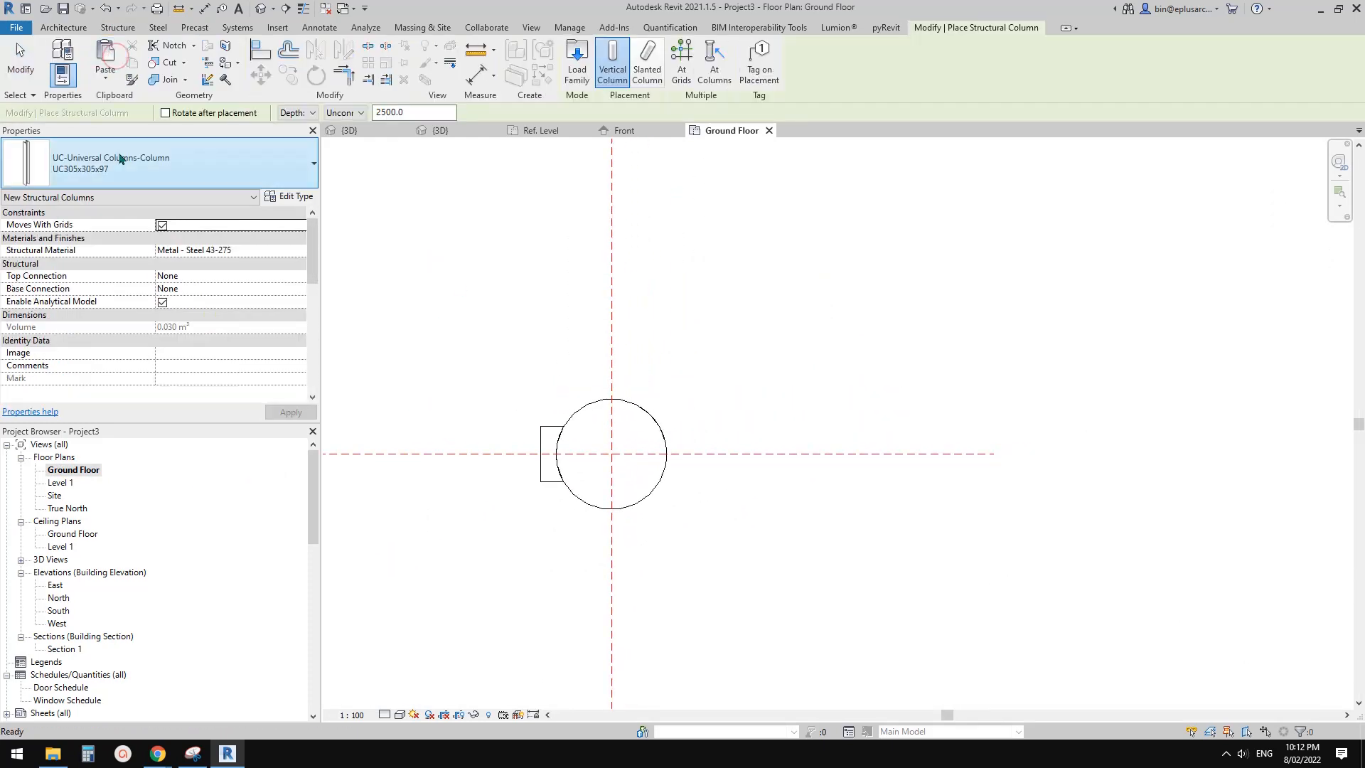
click(169, 163)
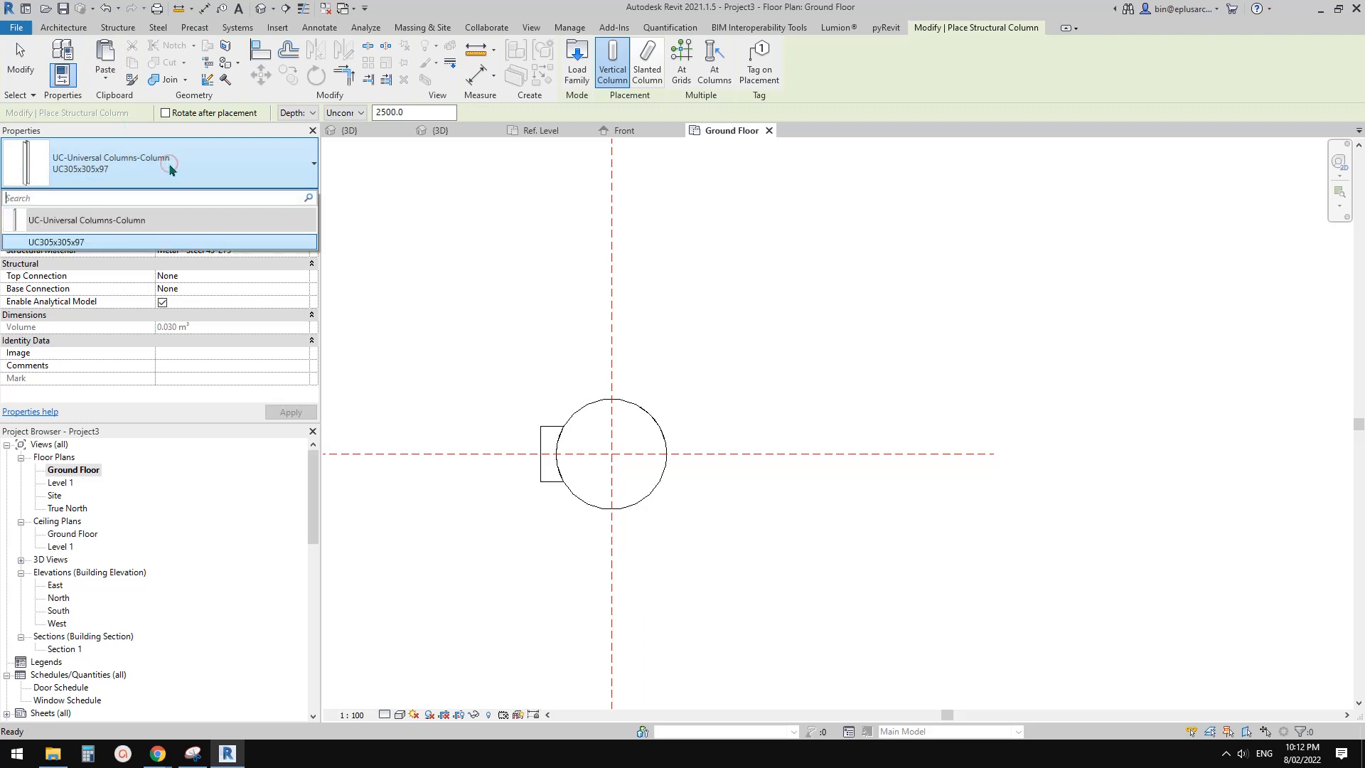
click(169, 164)
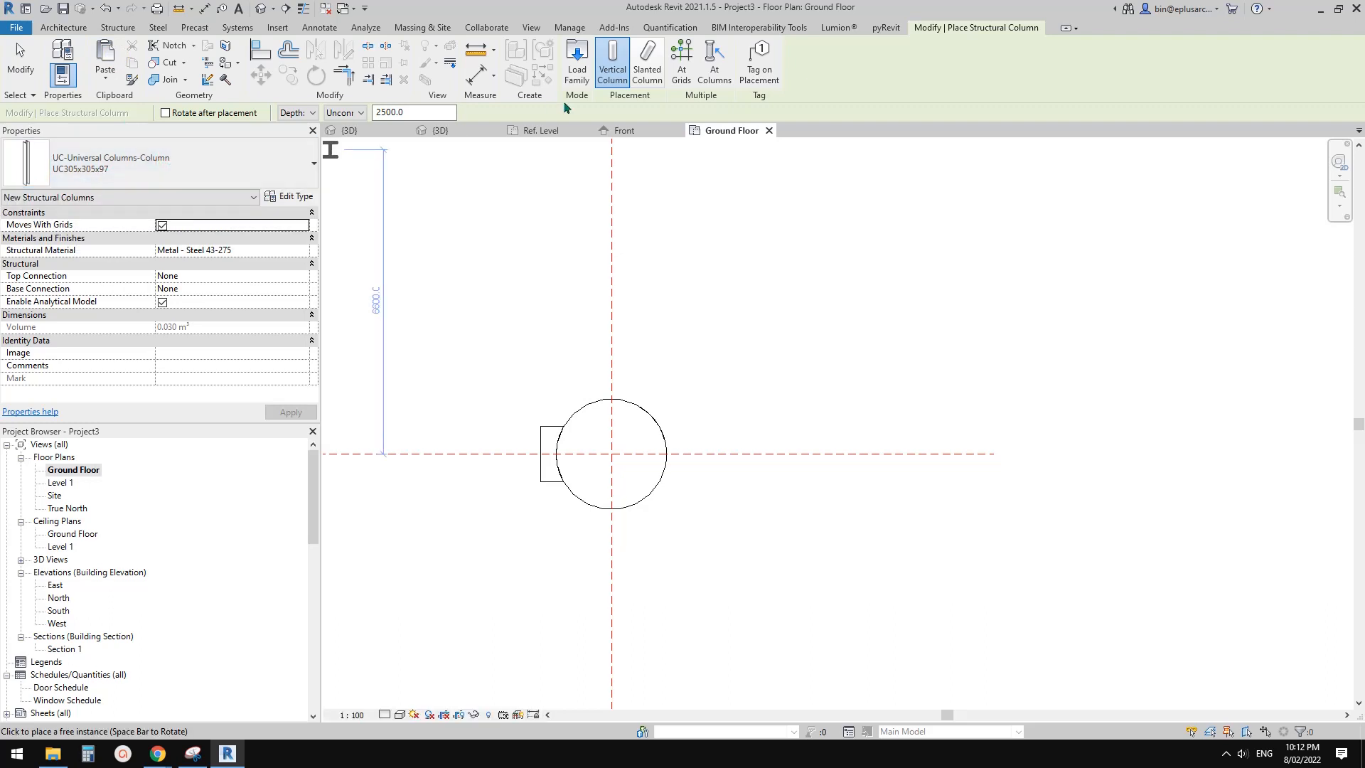
Browse the Australia family library to the Australian Standard steel structural column families for loading
click(576, 63)
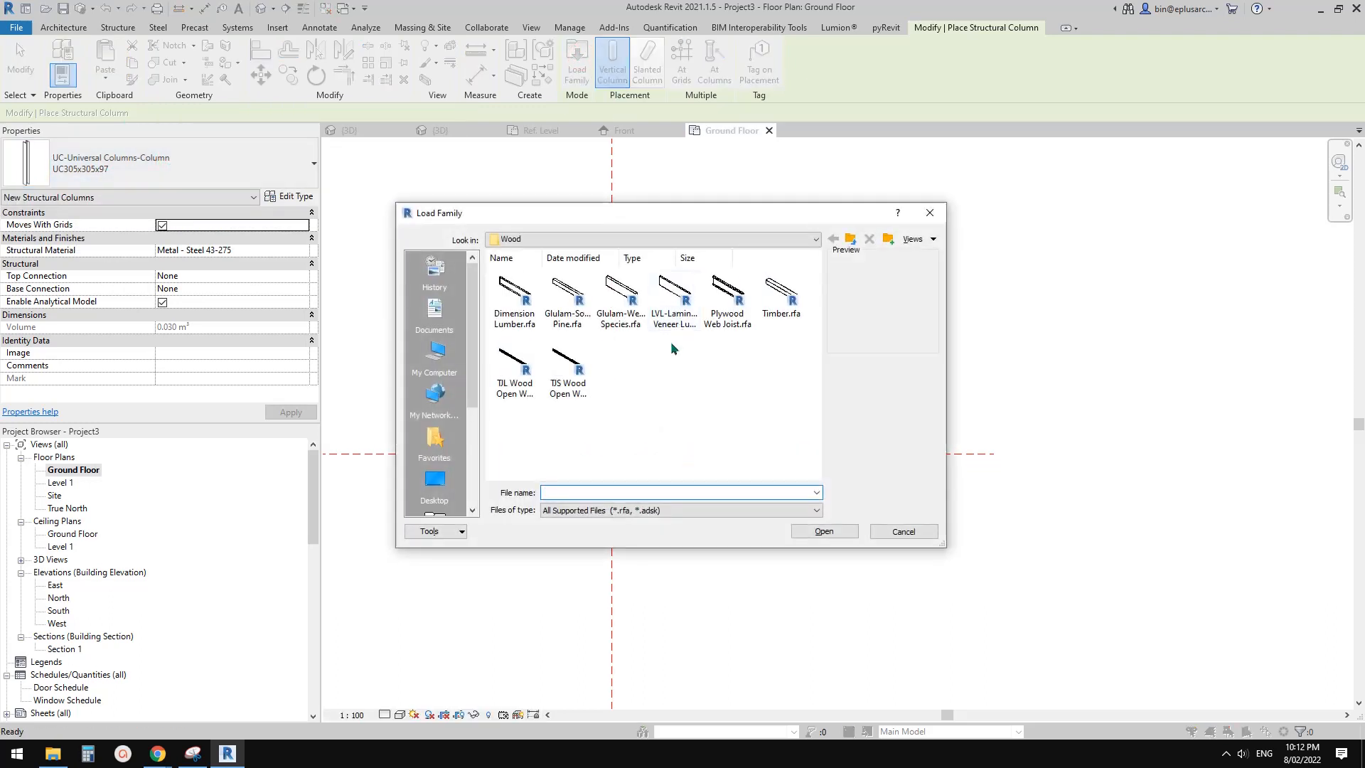
click(850, 240)
click(850, 241)
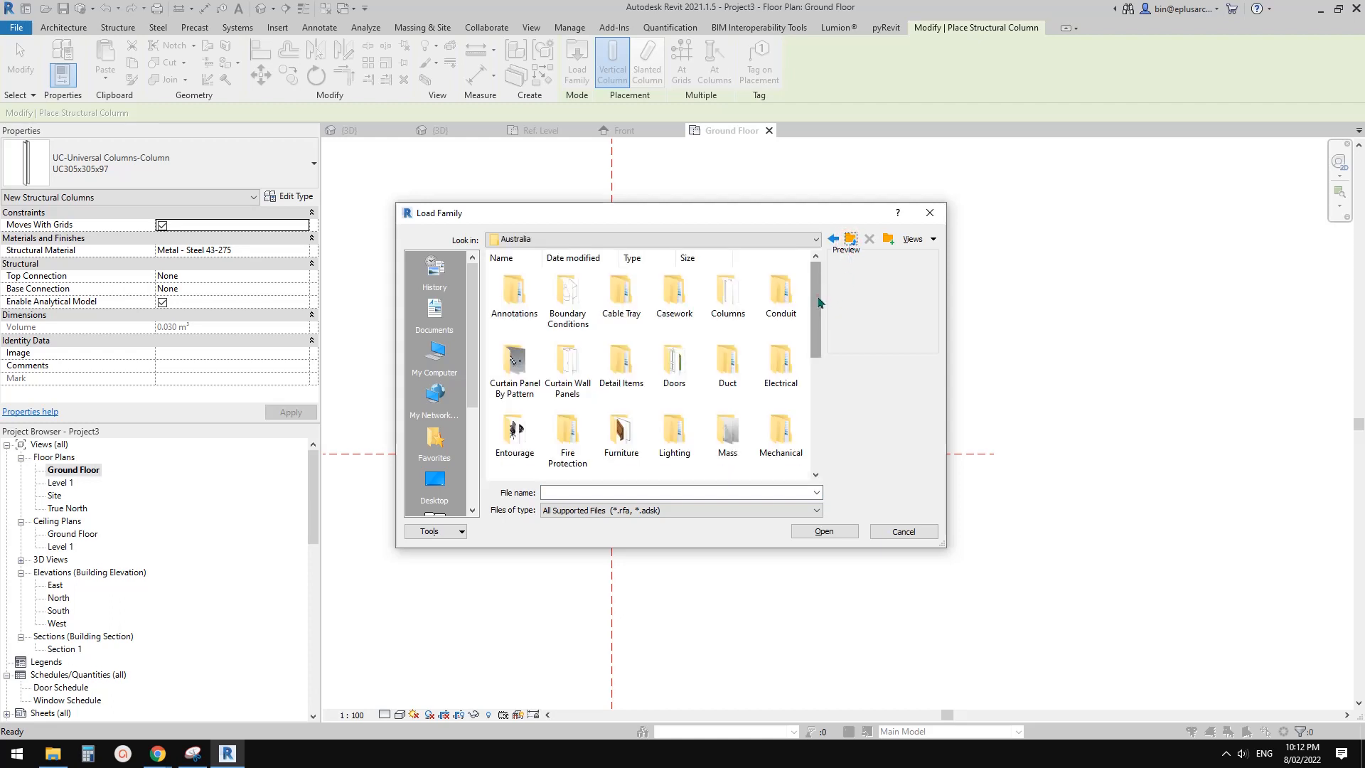
drag(816, 298, 815, 411)
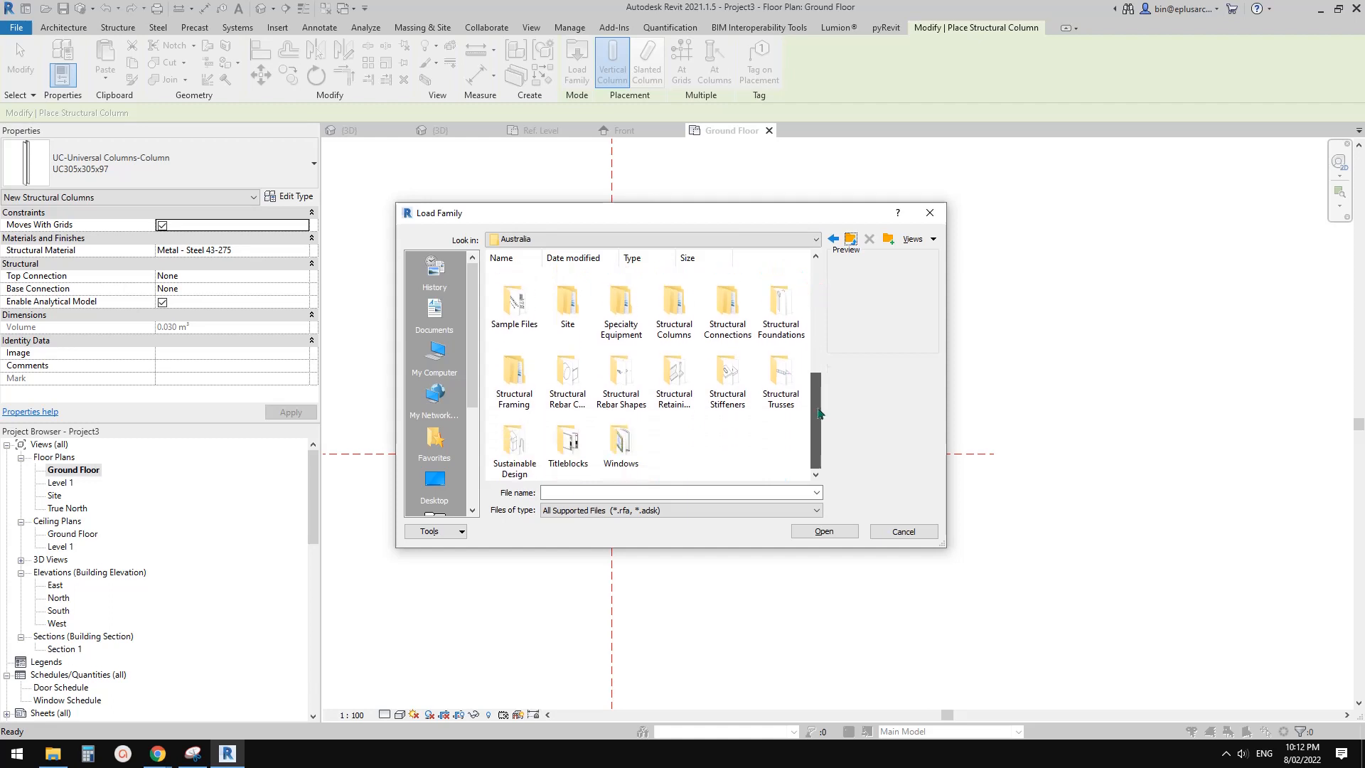
double_click(677, 313)
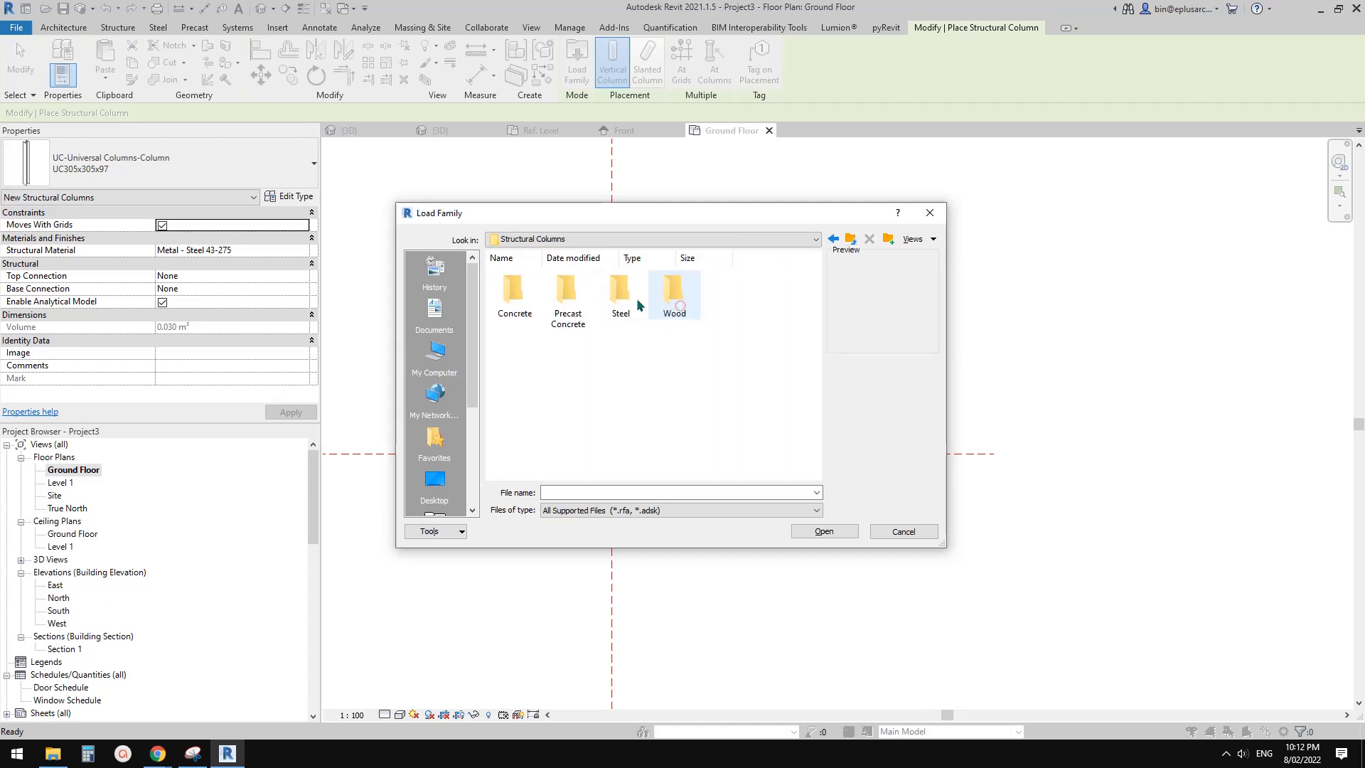
click(616, 295)
double_click(615, 294)
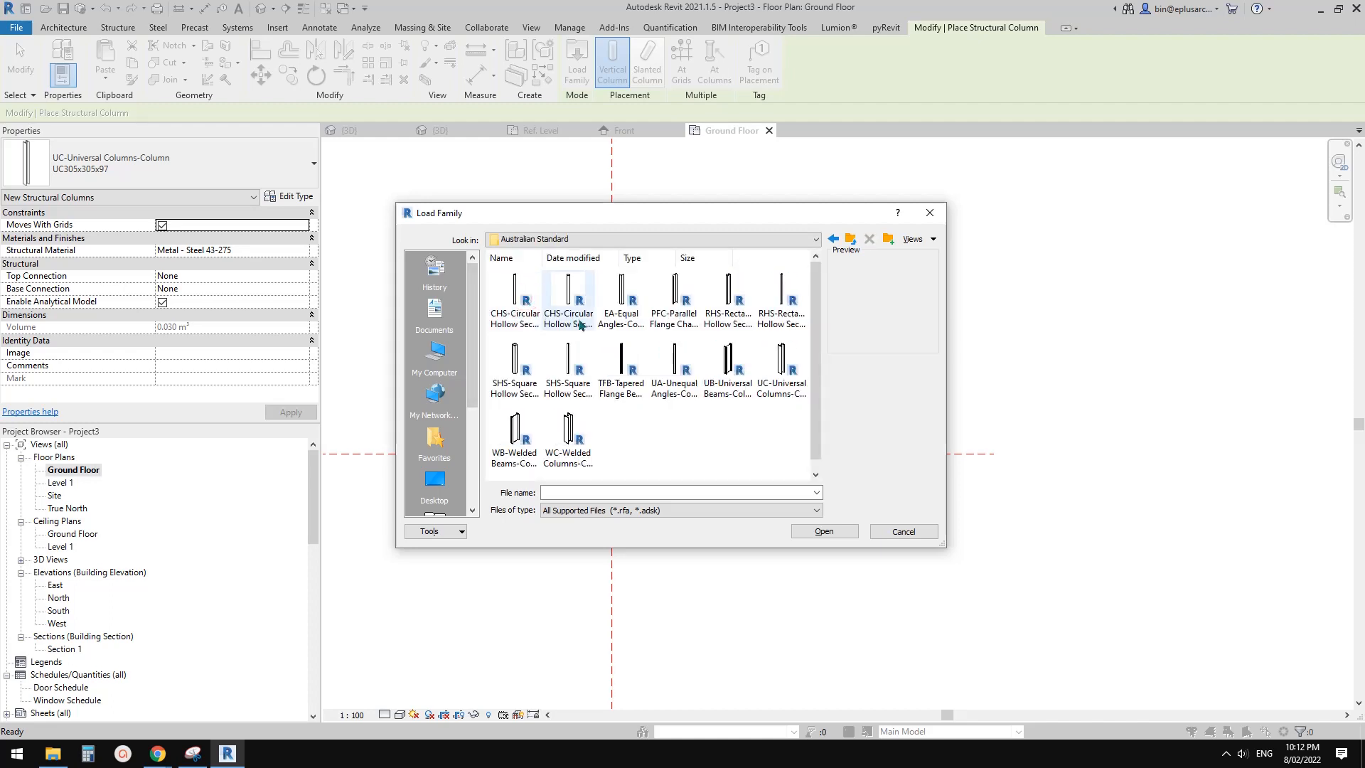
Load the CHS-Circular Hollow Sections-Column (AS 1163_C250L0) family with the 88.9x5.0CHS type
click(568, 294)
click(506, 294)
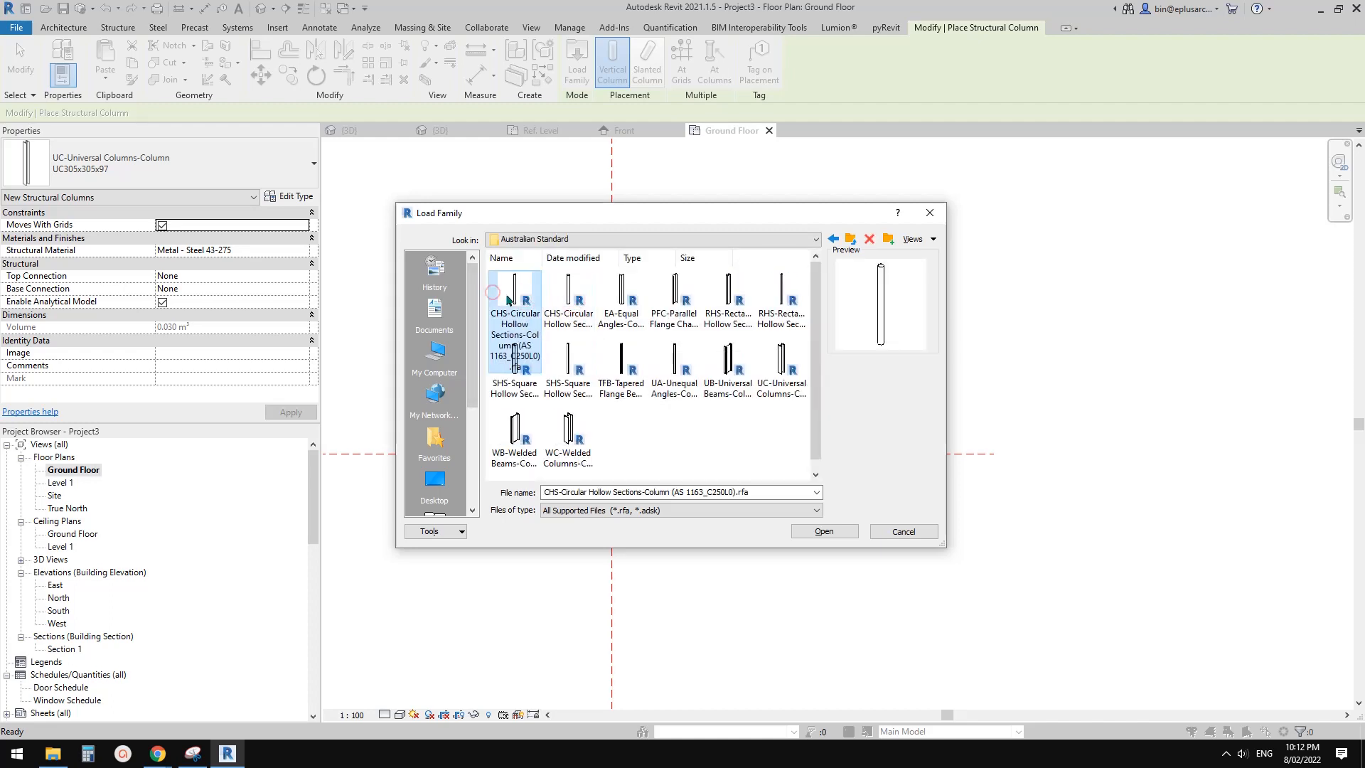
click(563, 298)
click(508, 294)
click(563, 299)
click(508, 295)
double_click(566, 302)
scroll(557, 350, down, 10)
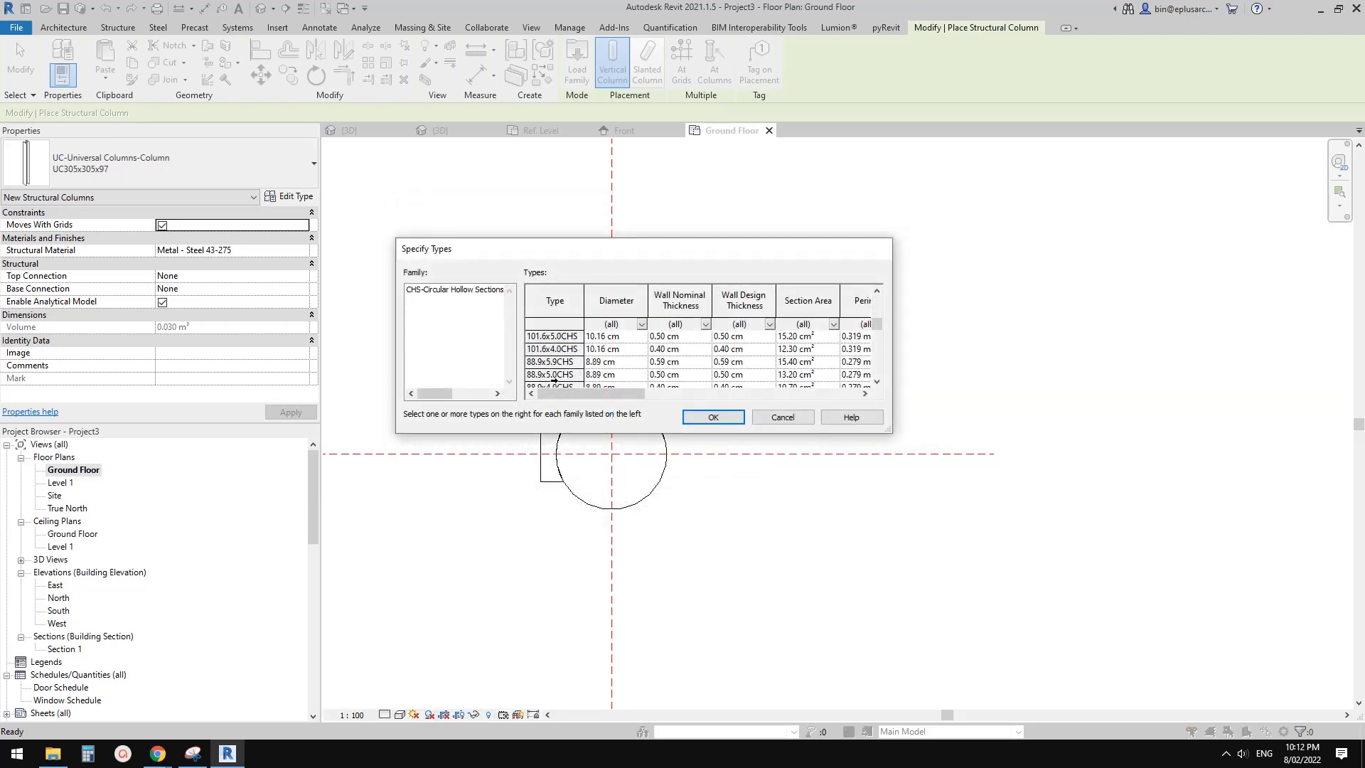
click(554, 375)
click(721, 420)
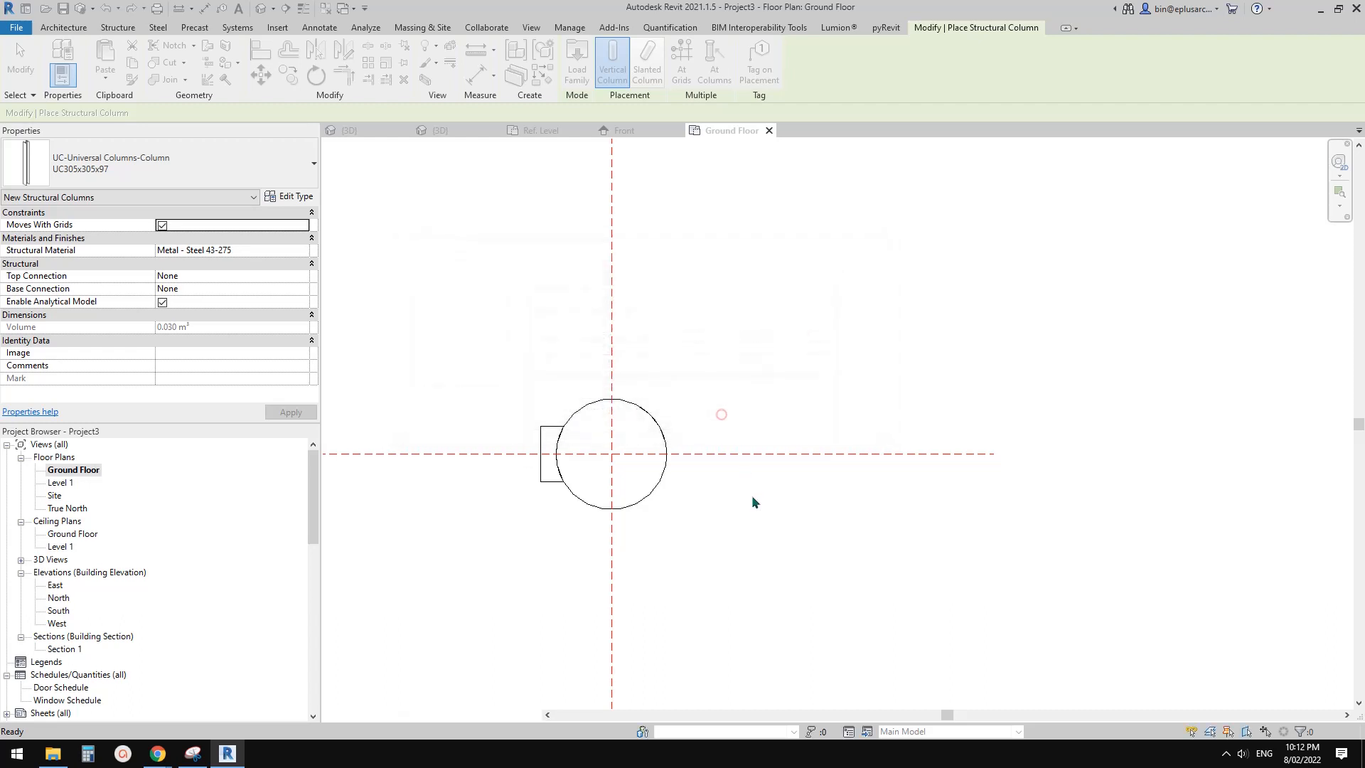
Place four 88.9x5.0CHS columns with an unconnected height of 2500 where the reference planes cross the silo's circle
scroll(643, 402, up, 3)
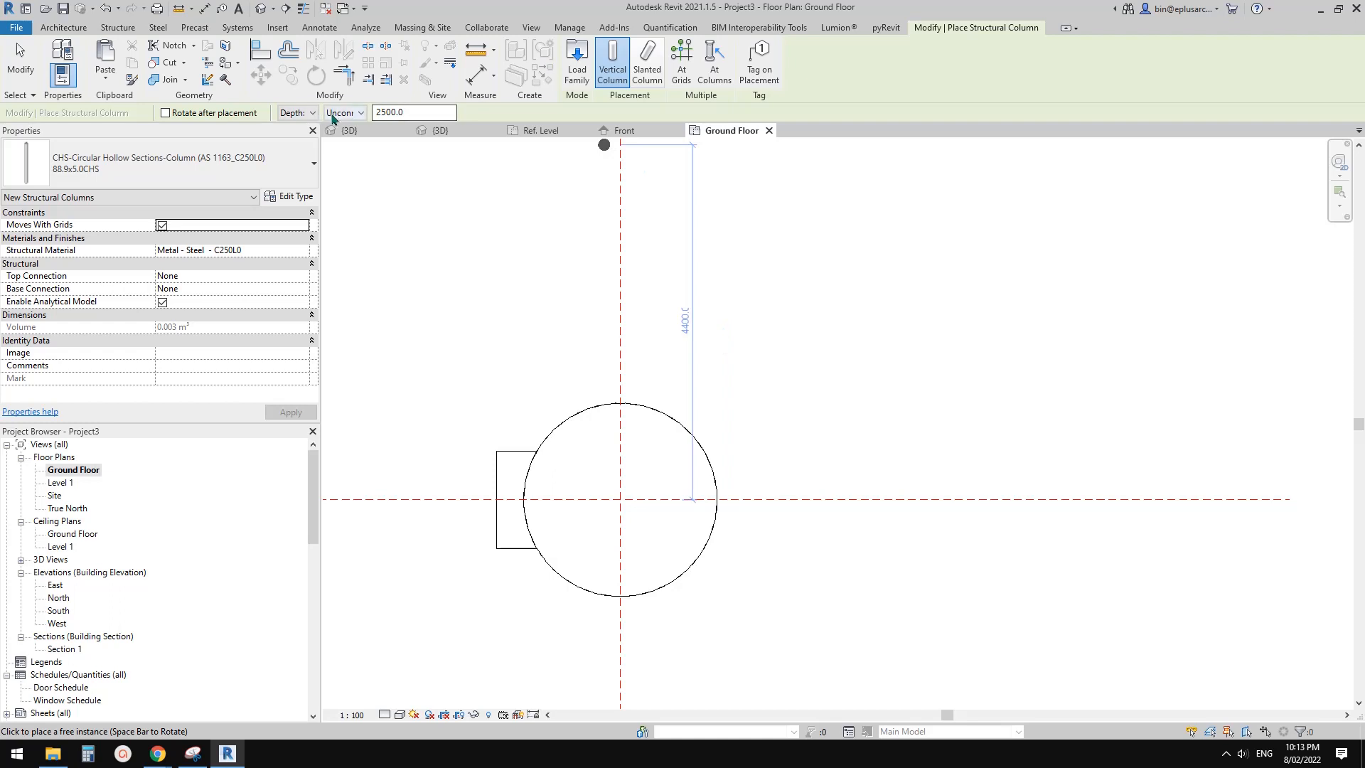
click(299, 115)
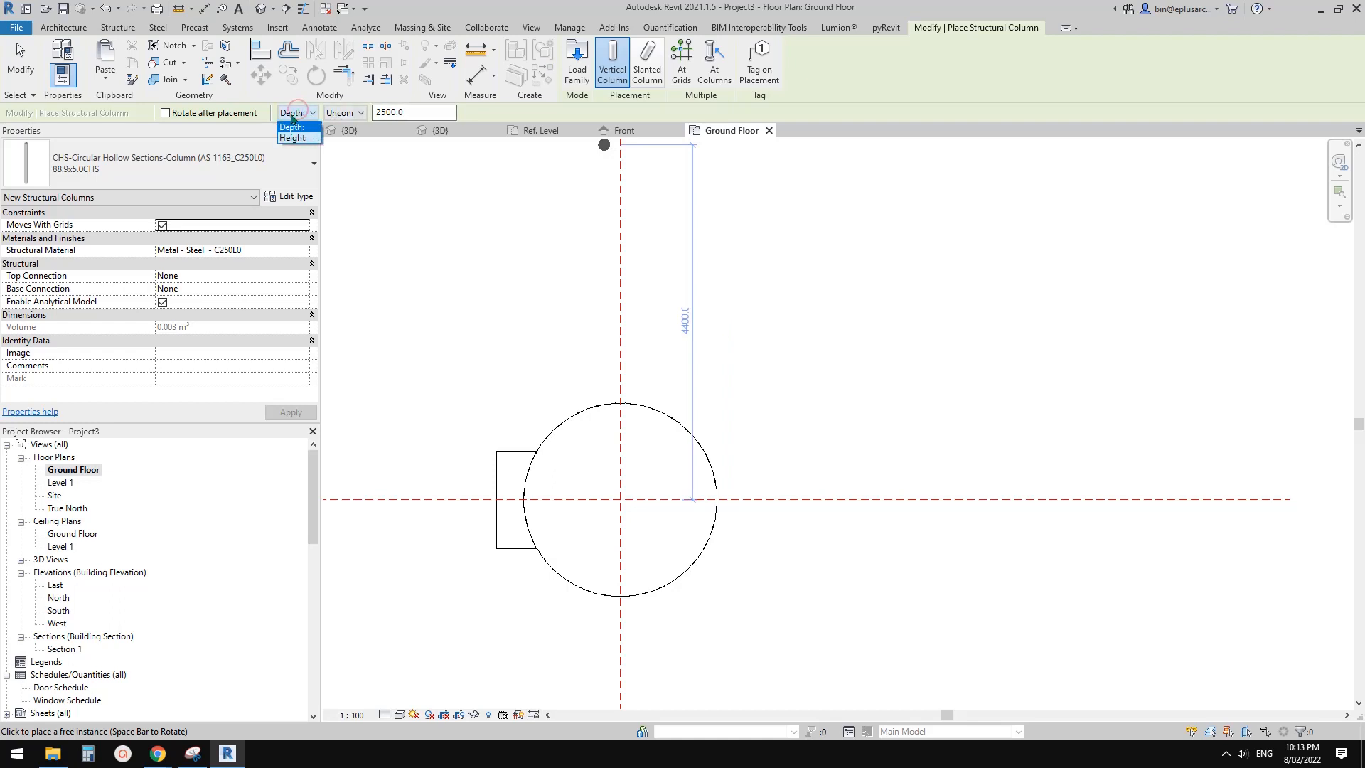
click(303, 139)
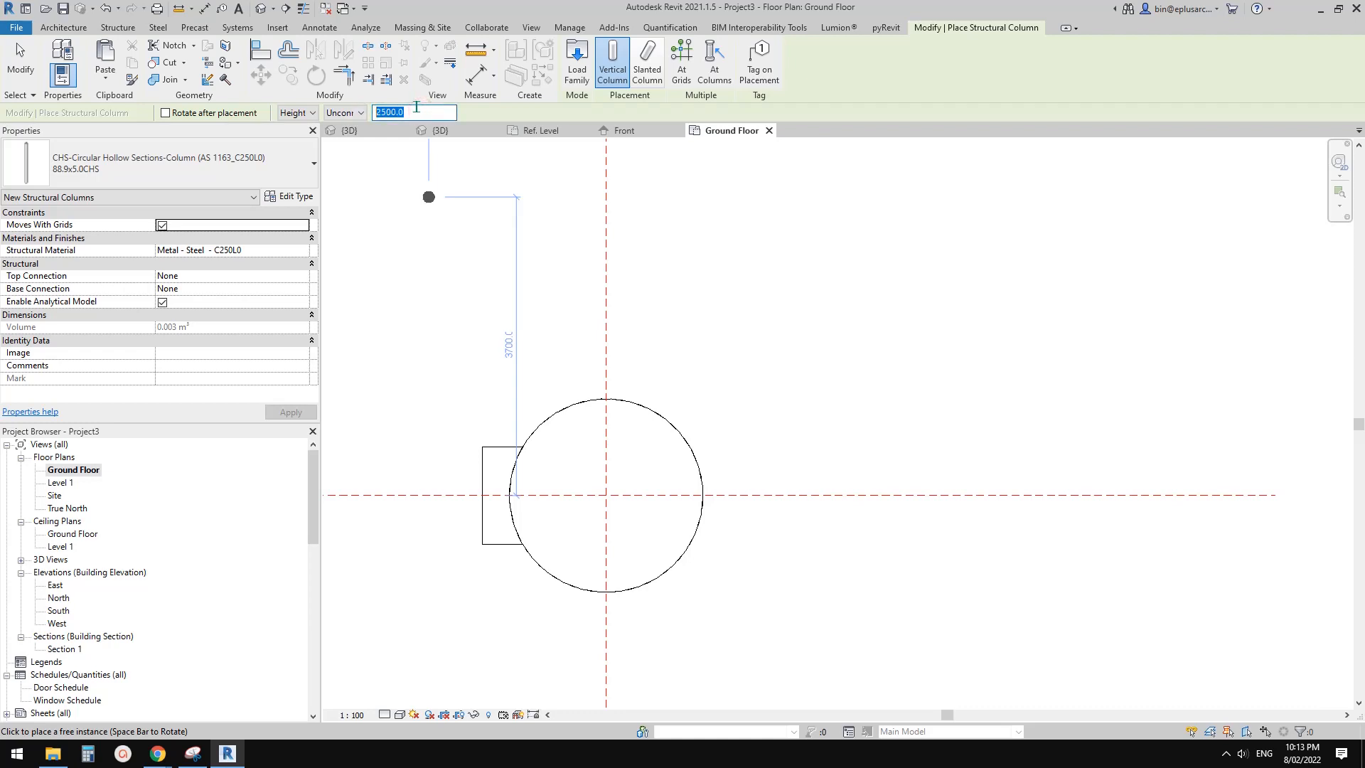
scroll(618, 398, up, 1)
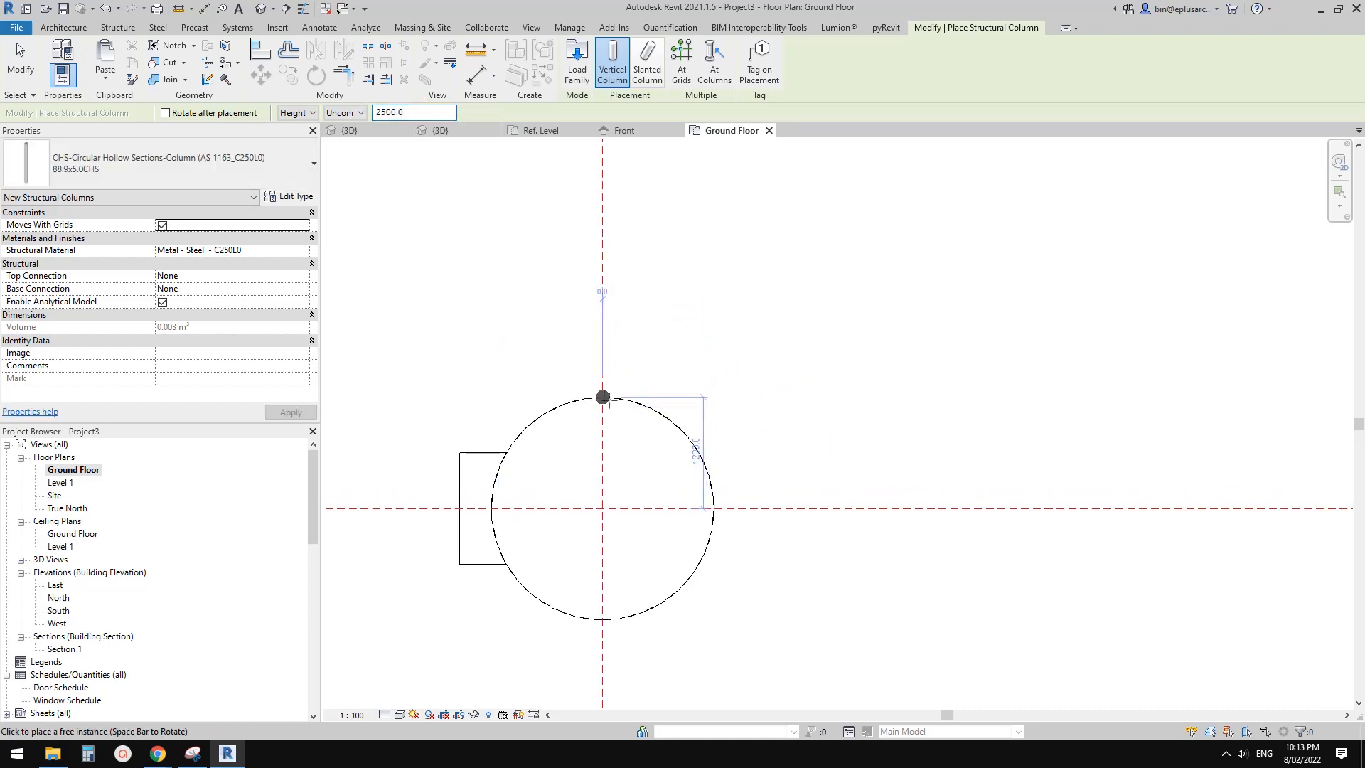
click(602, 396)
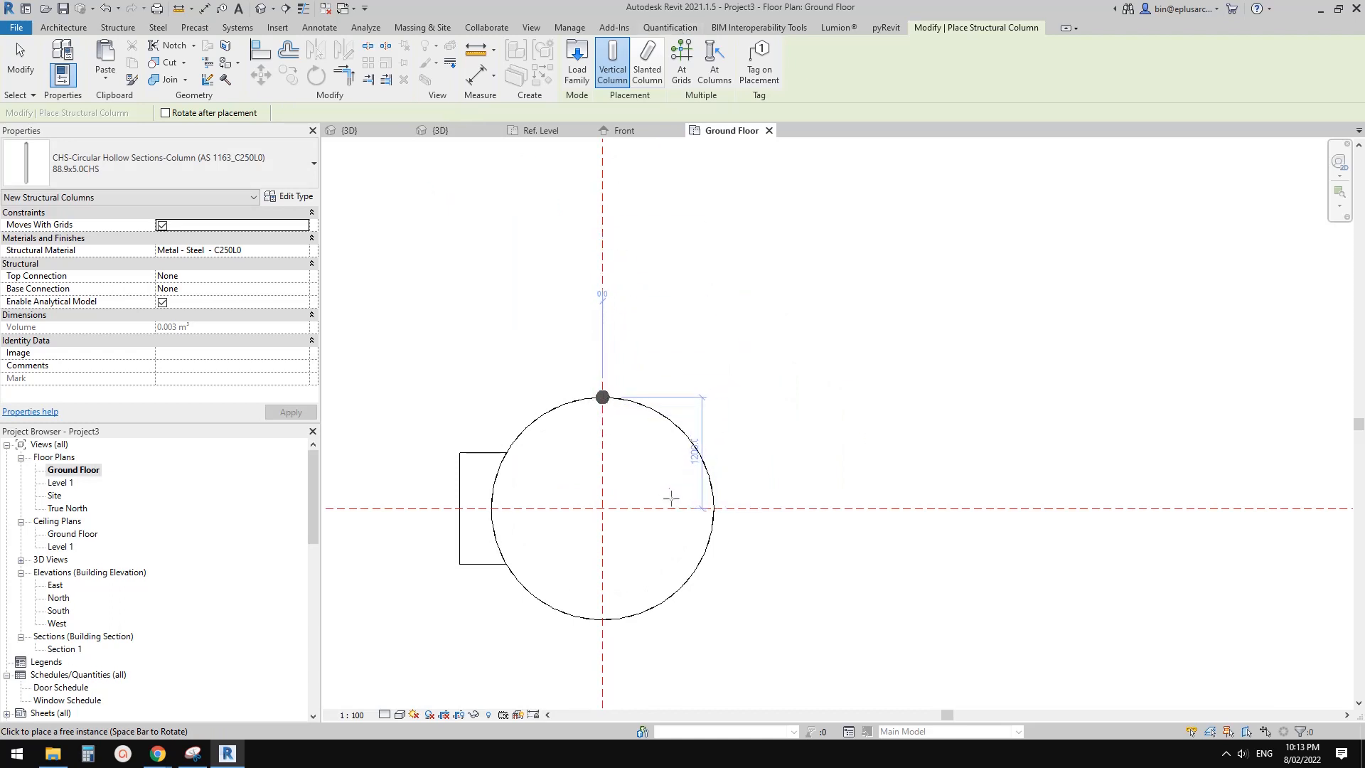
click(715, 508)
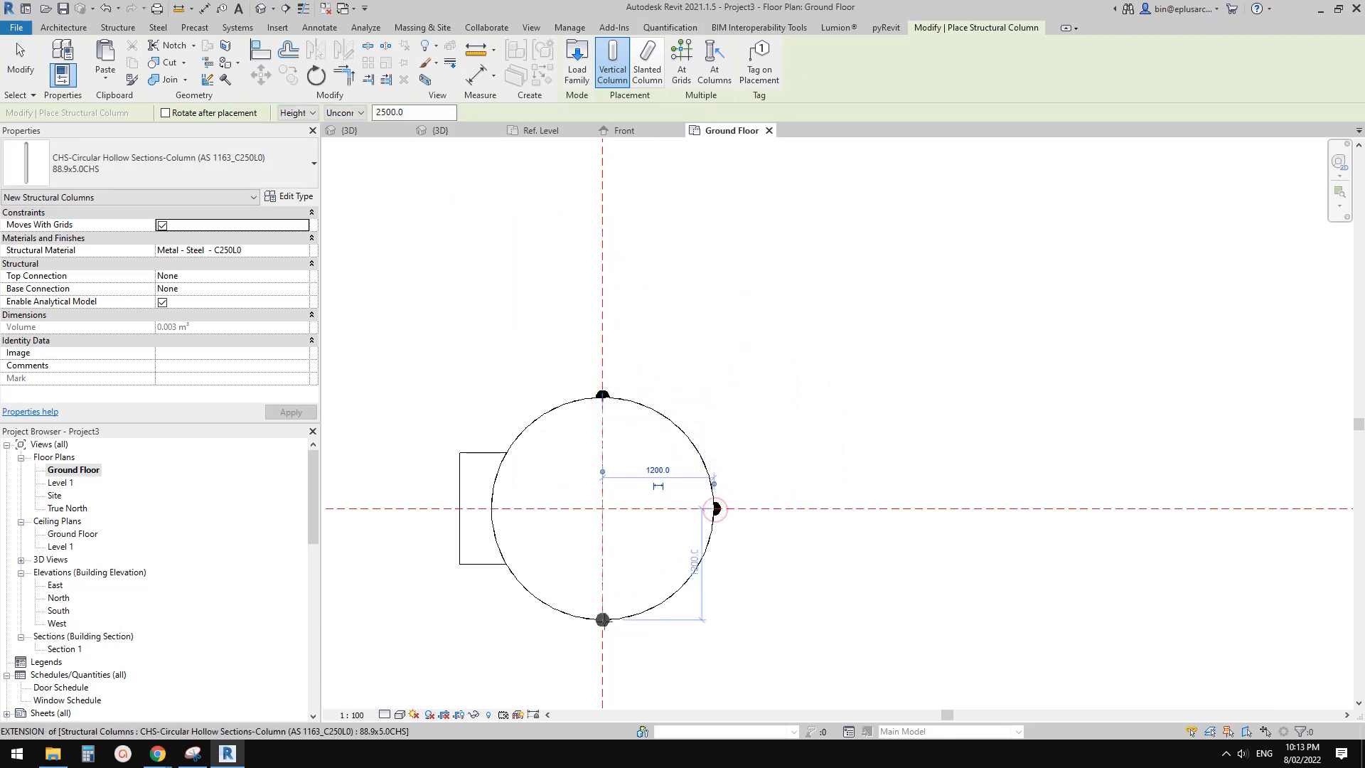
key(Escape)
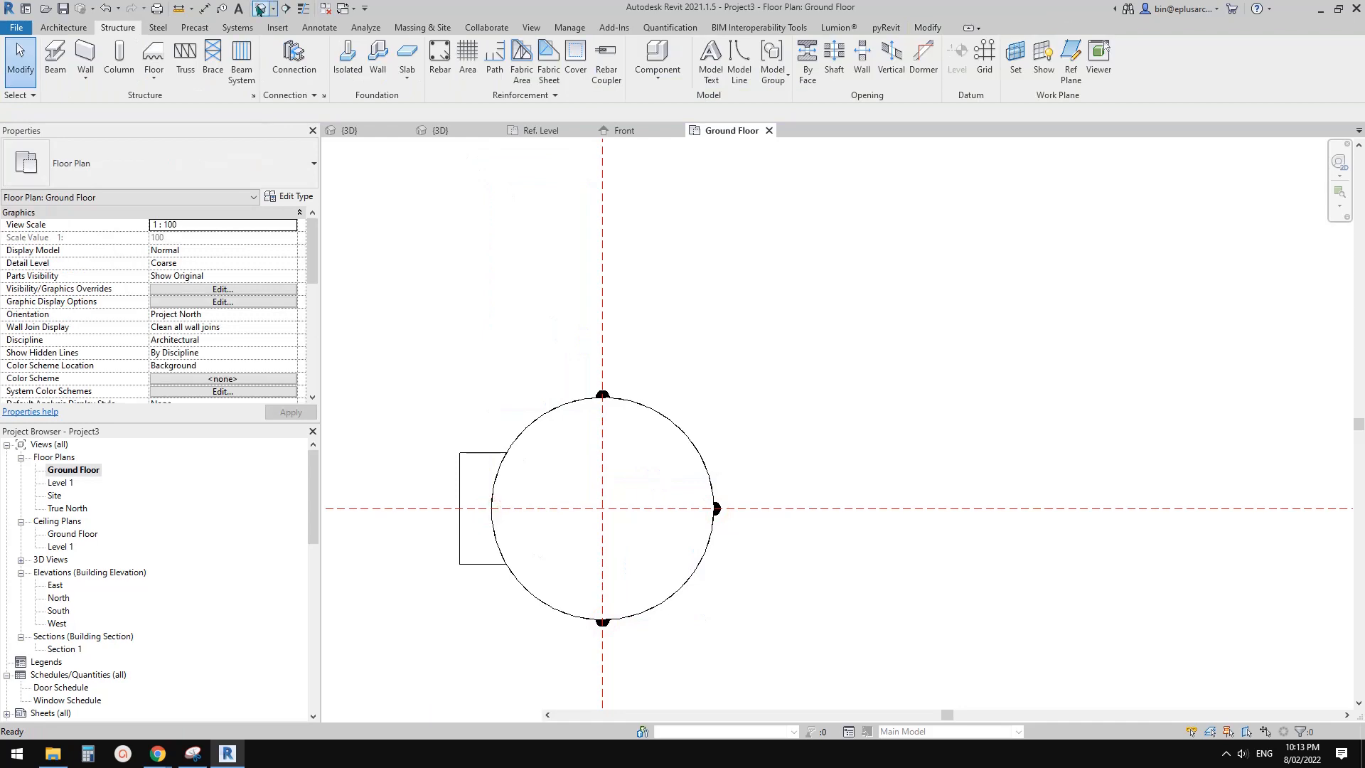
Set the top offset of all four silo columns to 3500 in the 3D view
click(260, 9)
scroll(664, 382, up, 2)
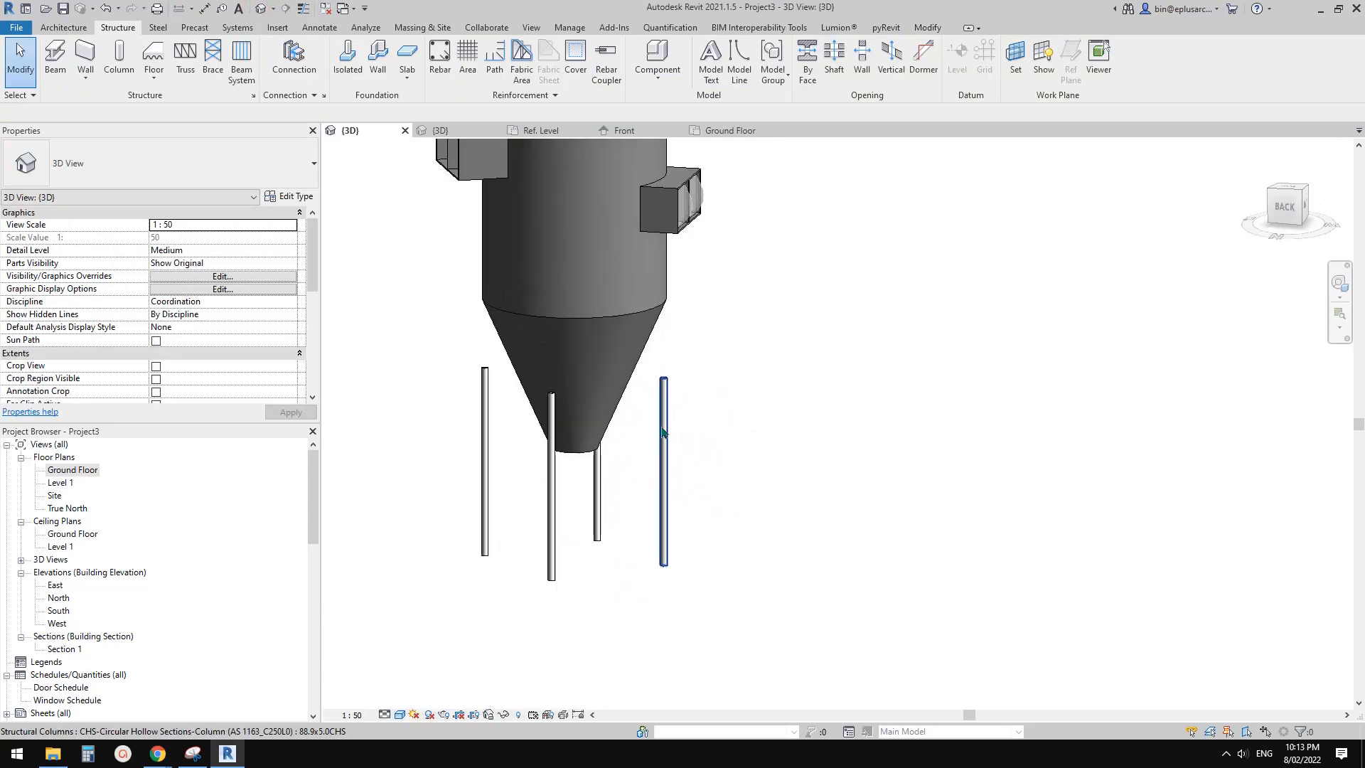
drag(735, 495, 430, 462)
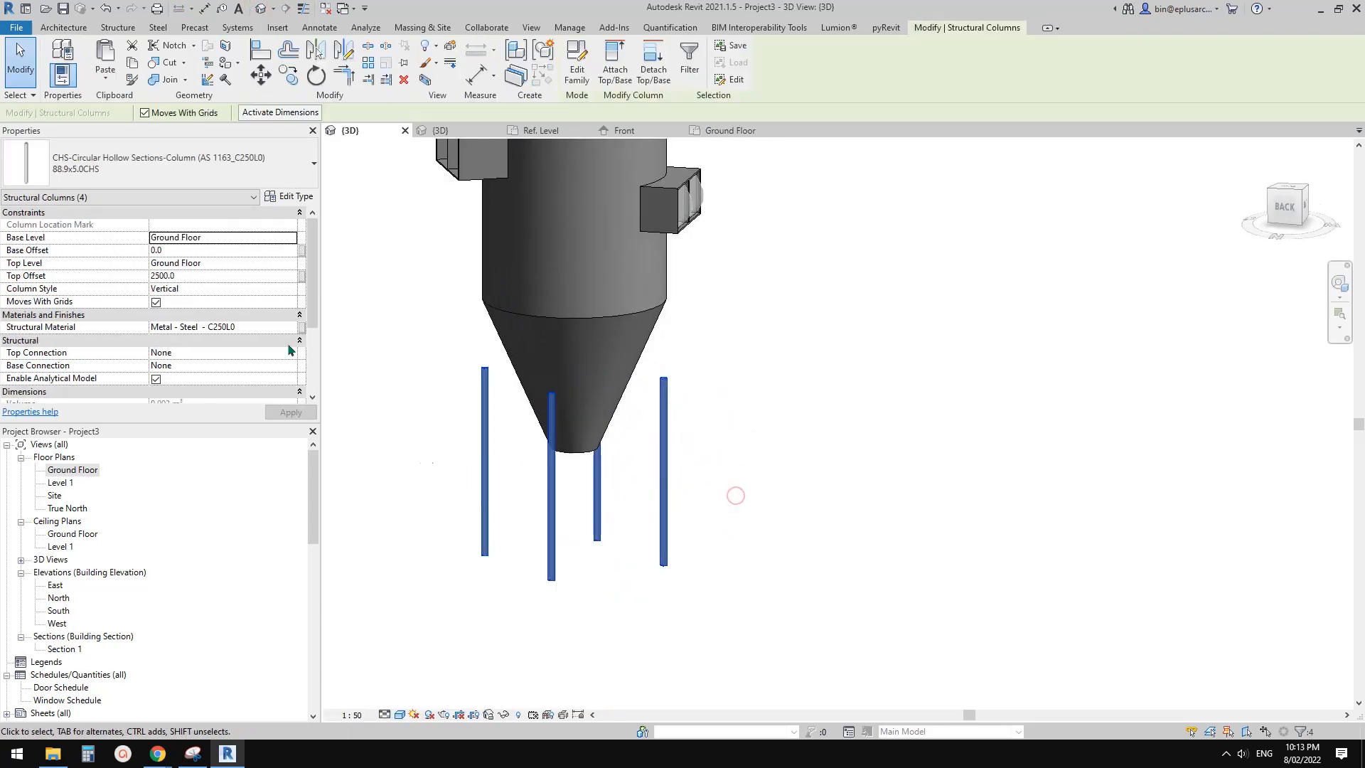
click(211, 277)
text(3)
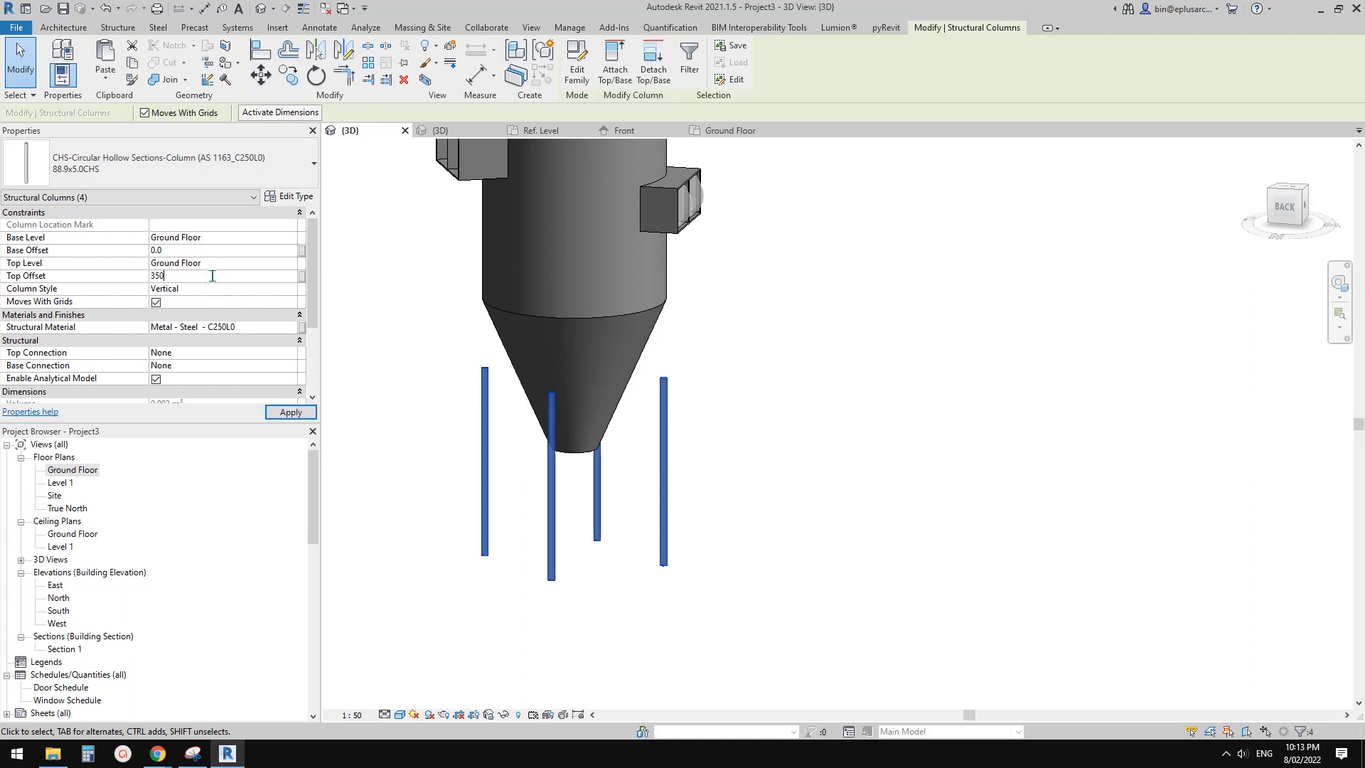
scroll(508, 199, down, 1)
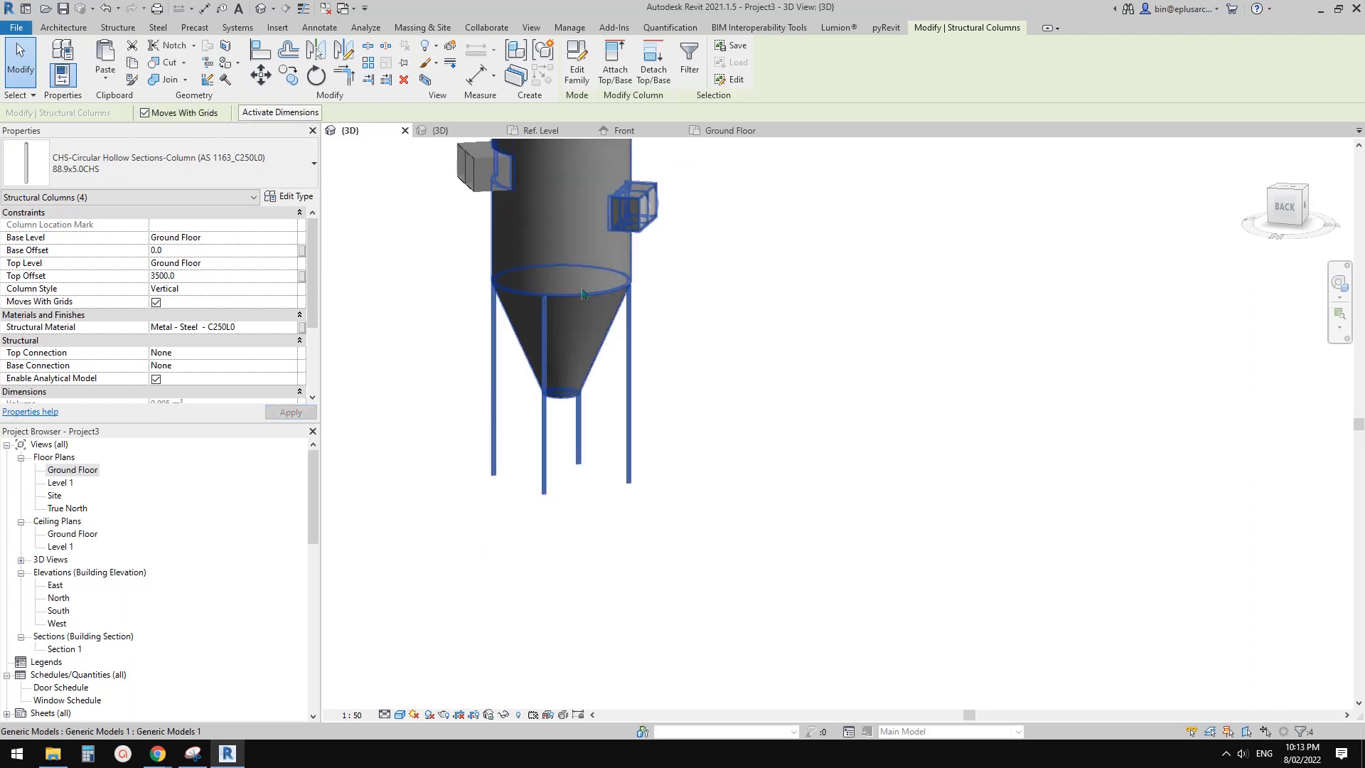
Compare the four columns with the supporting legs in the silo reference photo in Chrome, and return to Revit
shift+middle_drag(537, 297, 483, 308)
mouse_move(158, 753)
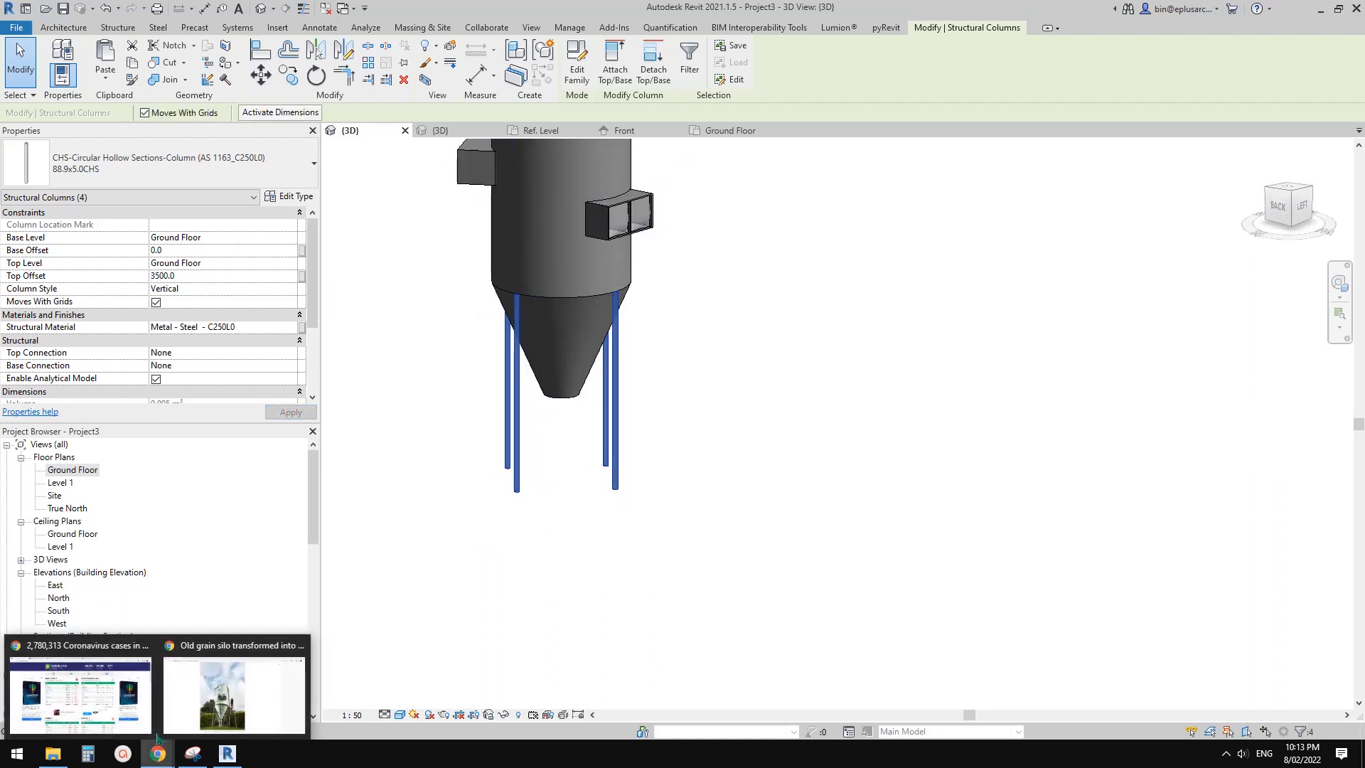
click(235, 703)
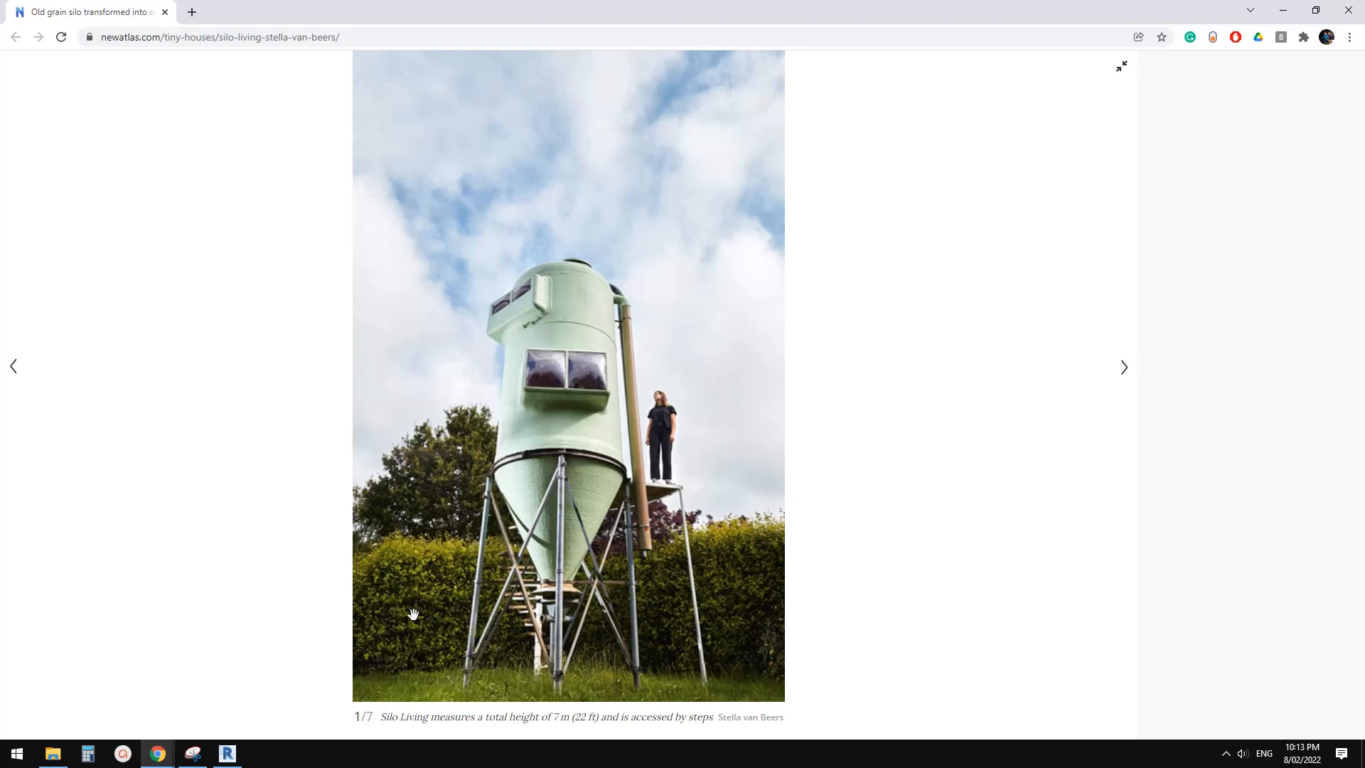
click(228, 753)
shift+middle_drag(568, 452, 618, 457)
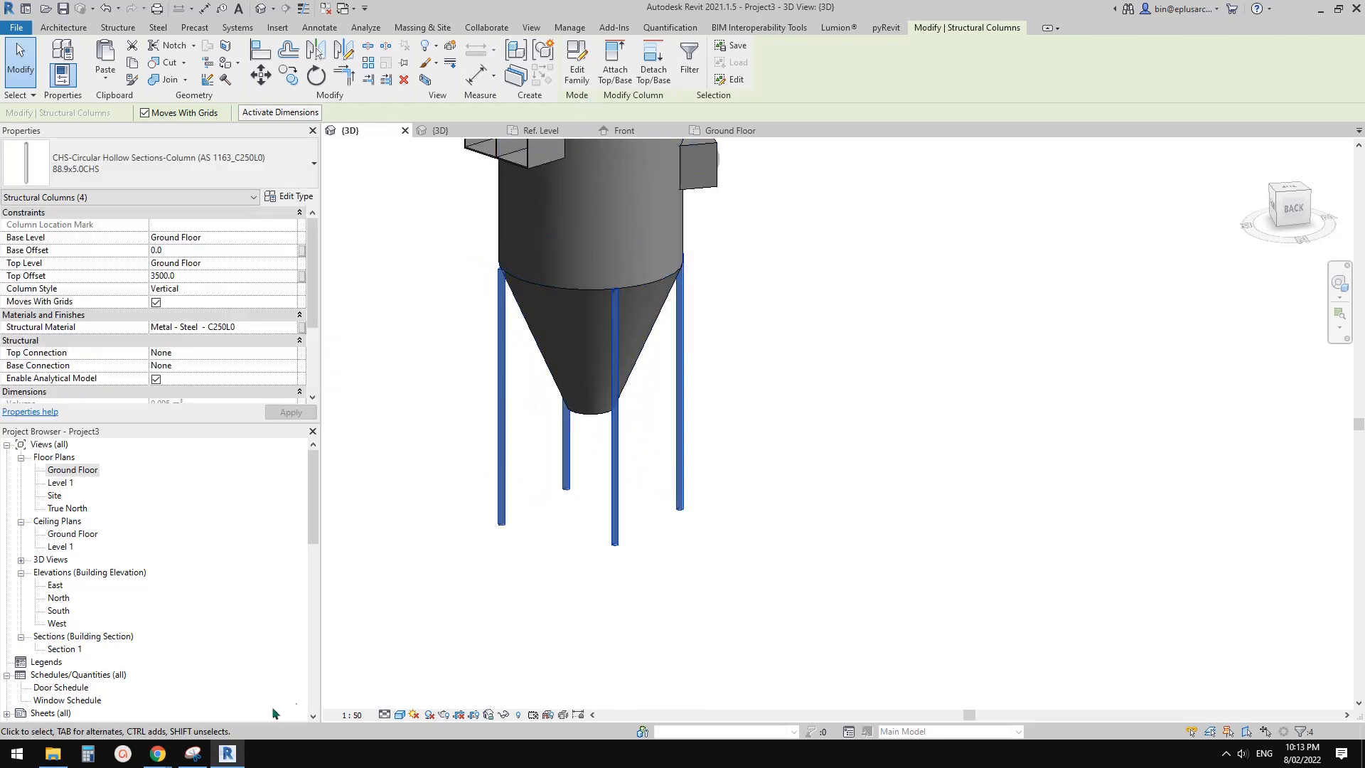
mouse_move(158, 753)
click(222, 732)
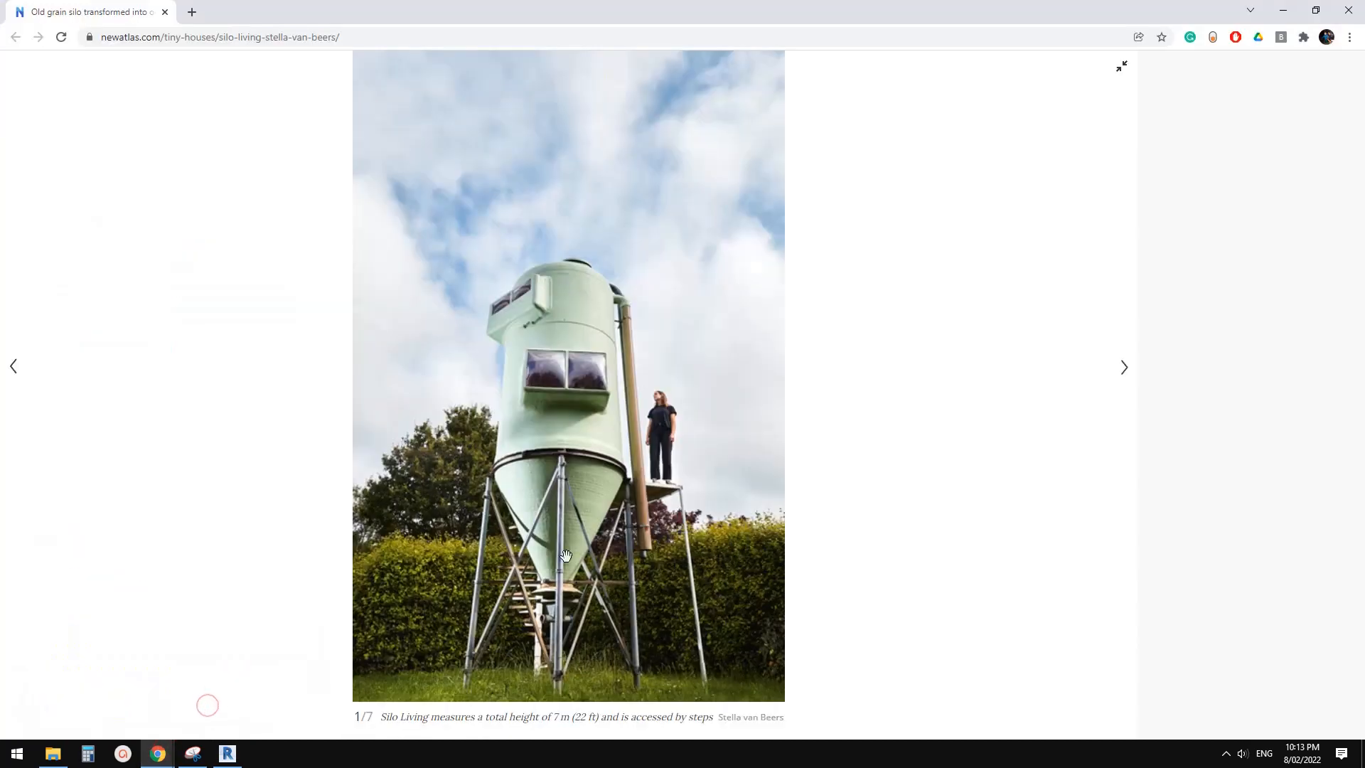
click(228, 753)
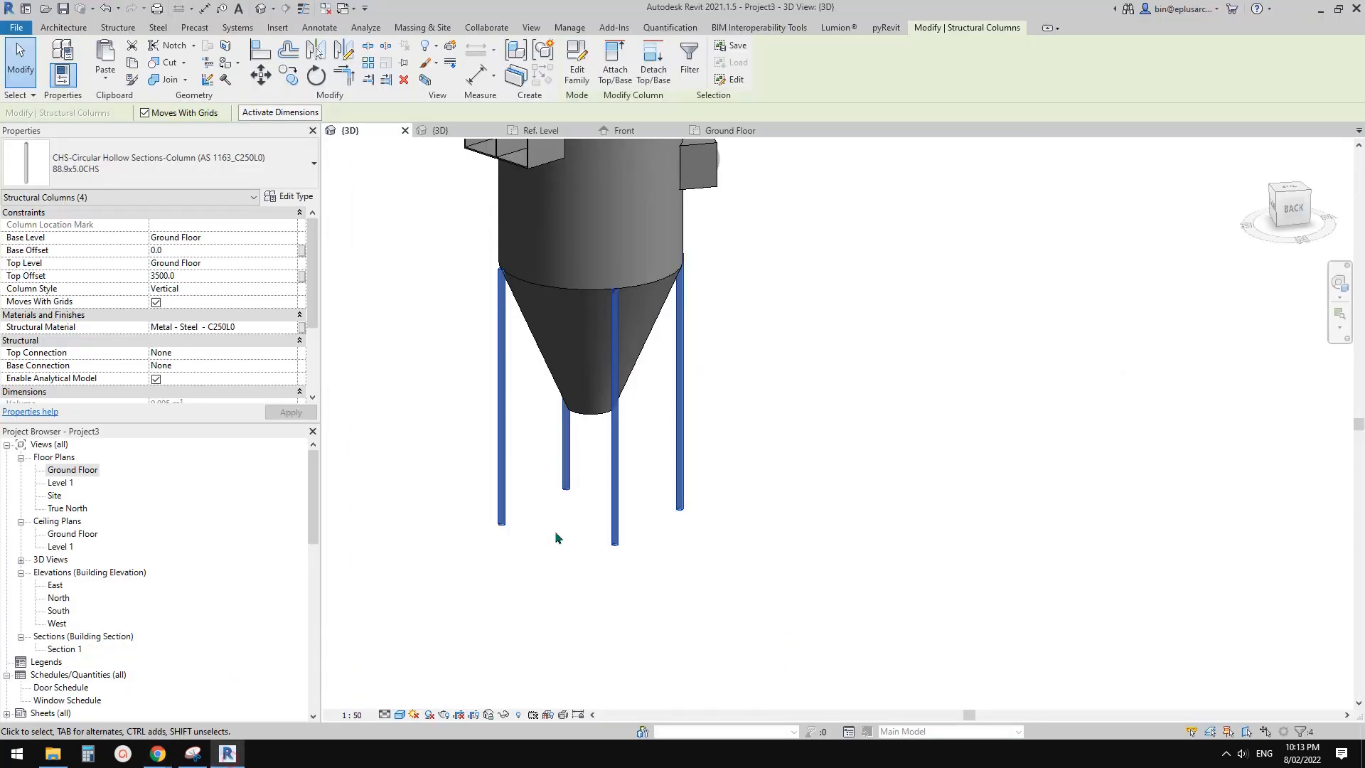
Load the 76.1x4.5CHS column type from the circular hollow section family and apply it to one silo column
click(496, 405)
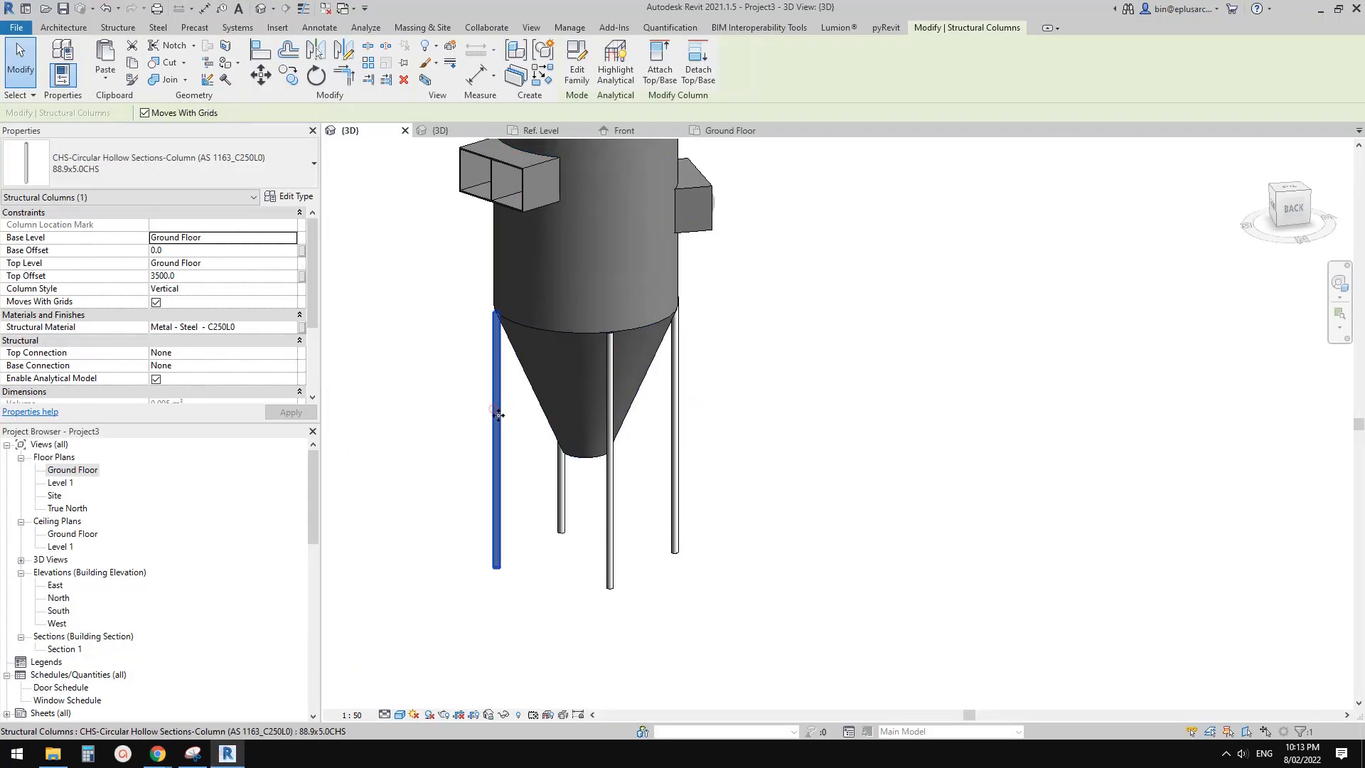
click(293, 199)
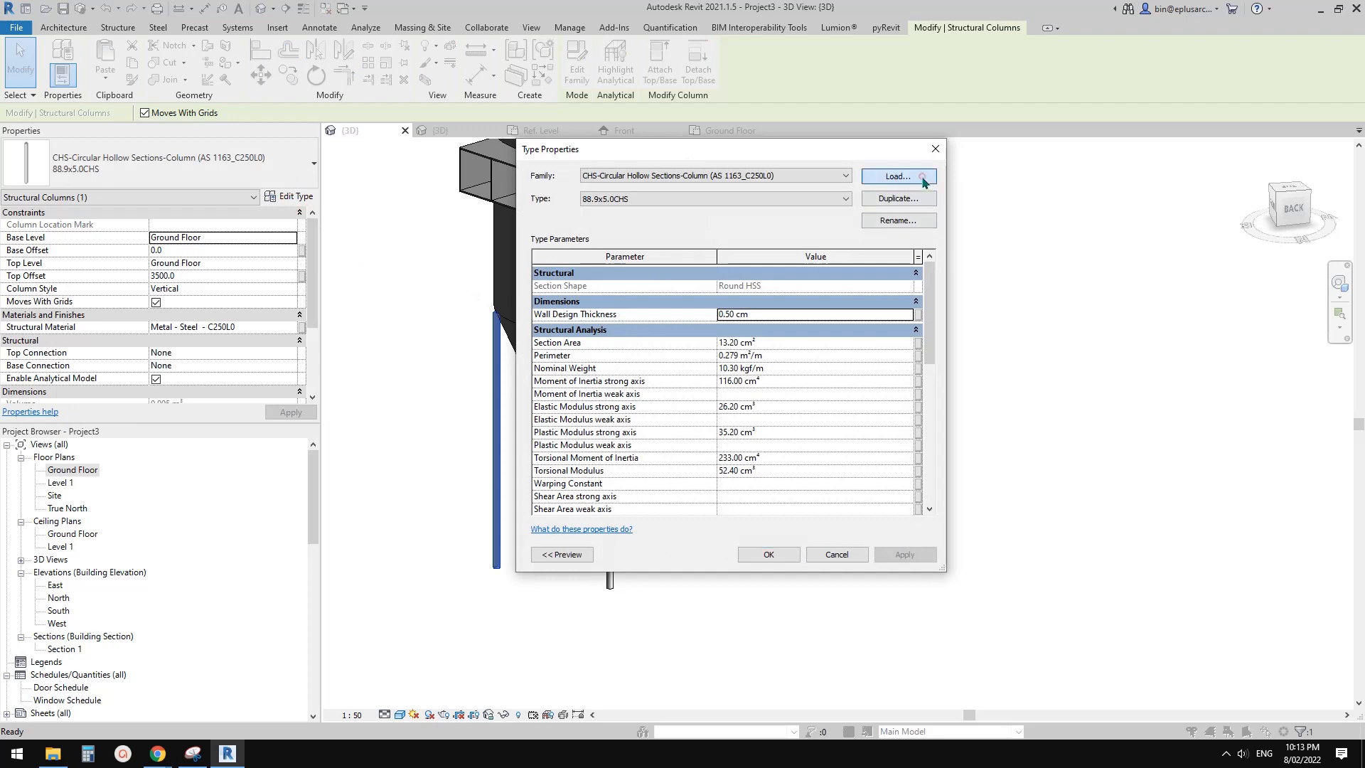
click(898, 176)
double_click(509, 284)
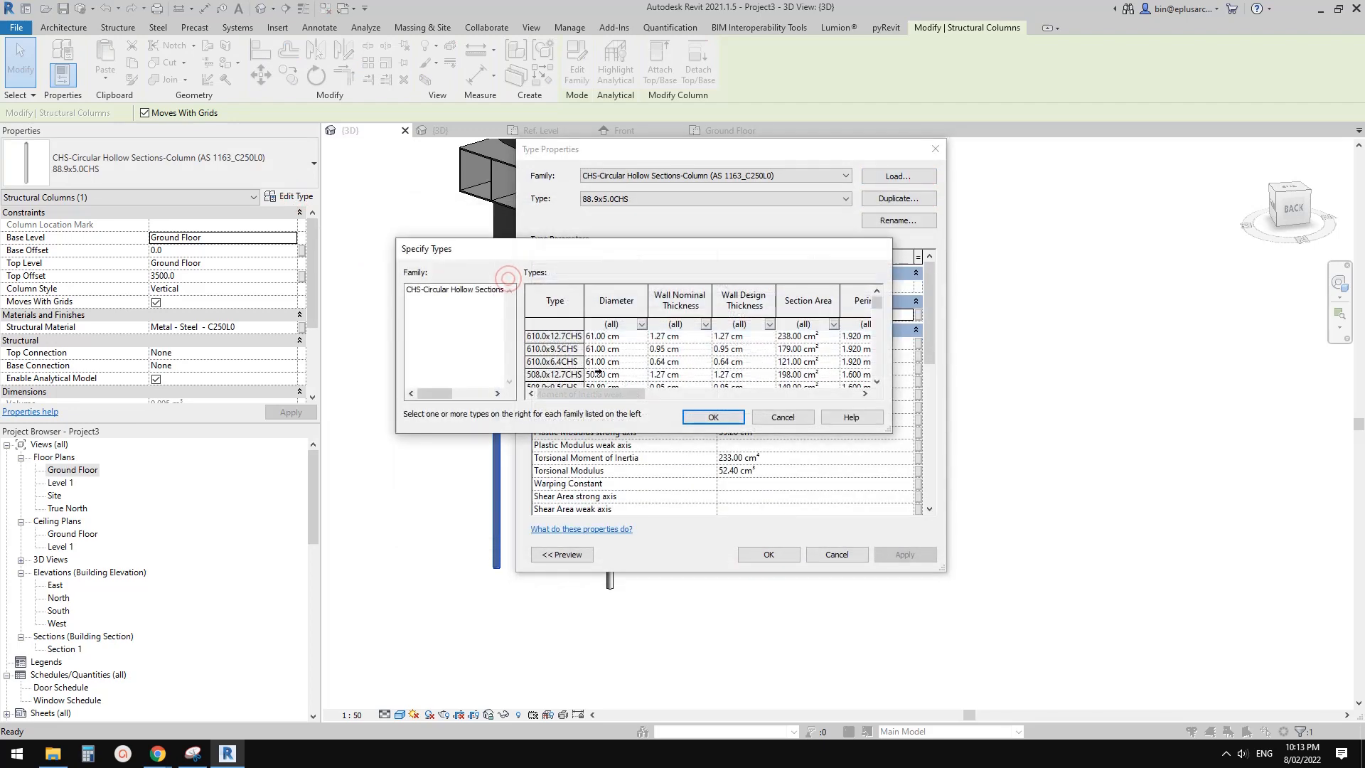
scroll(576, 366, up, 1)
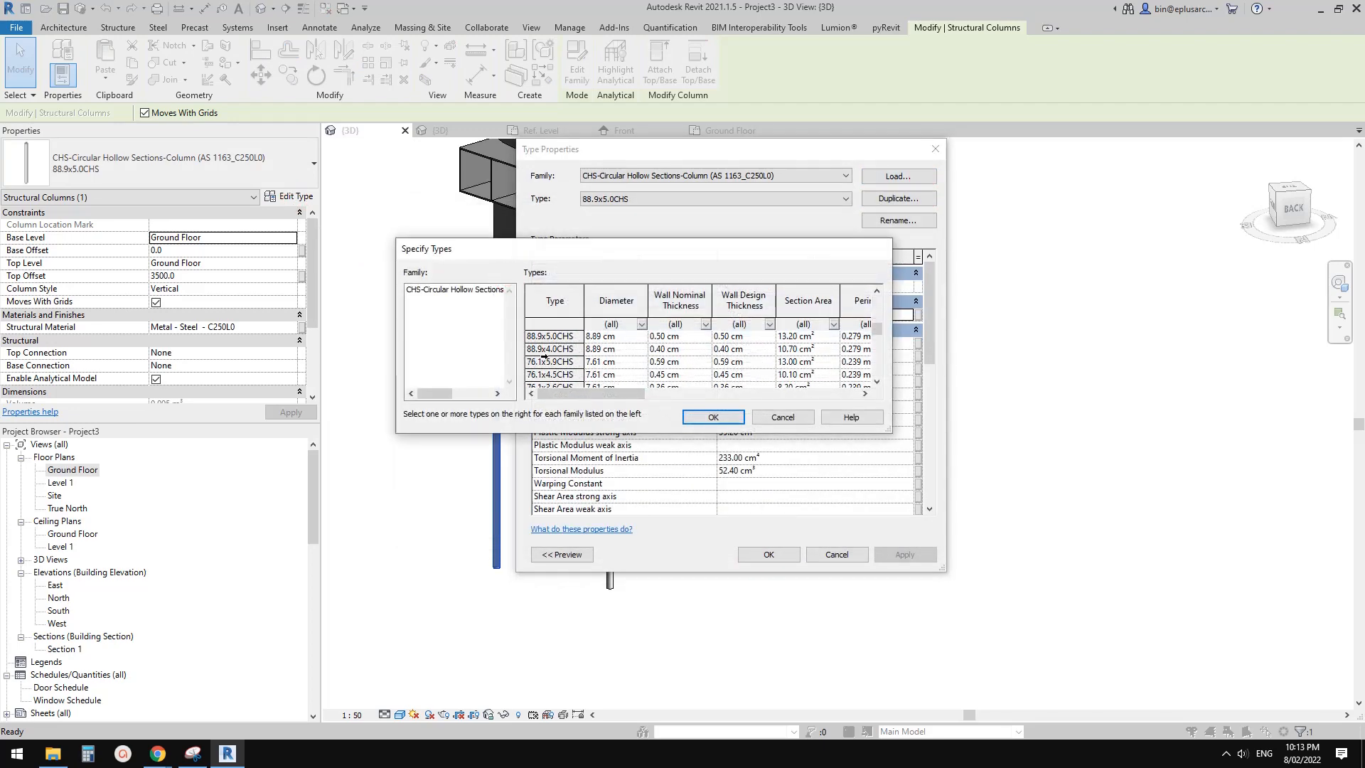
scroll(571, 359, down, 1)
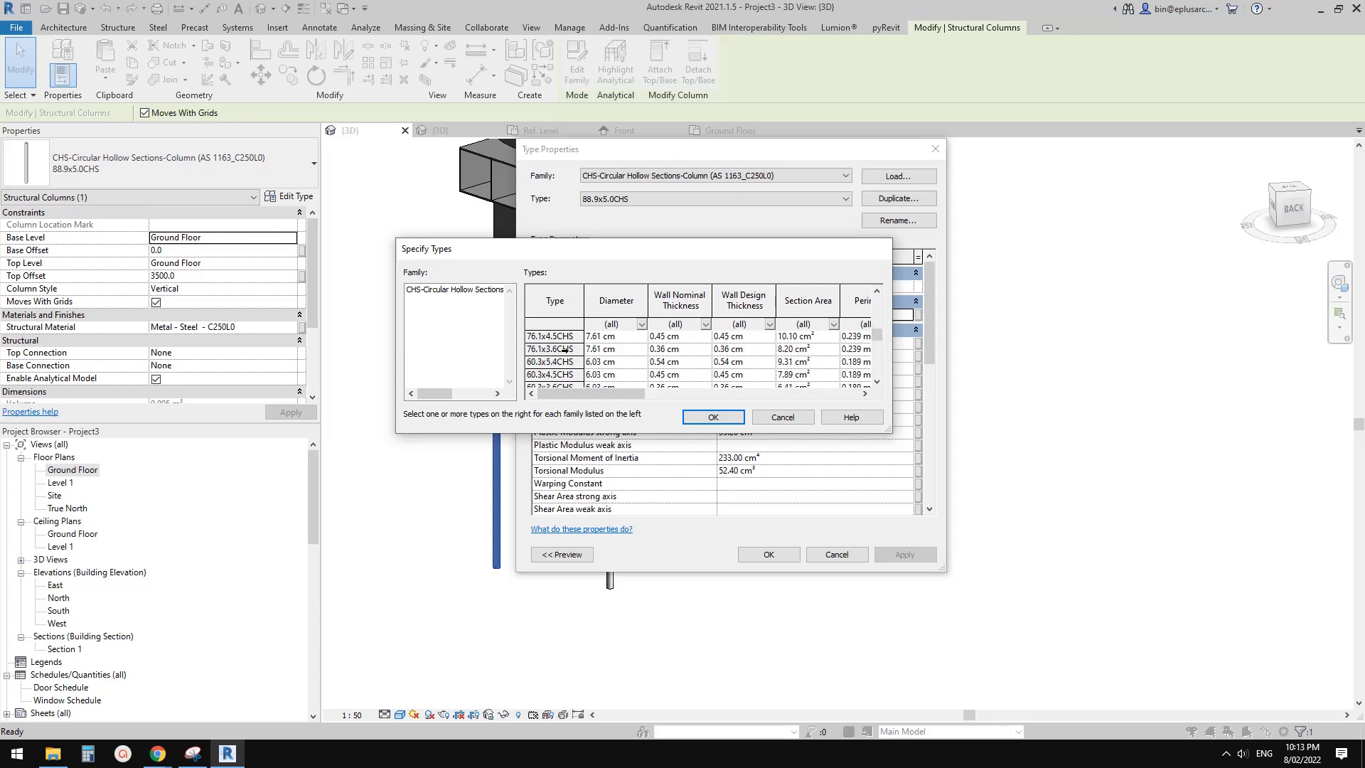
click(555, 336)
click(713, 416)
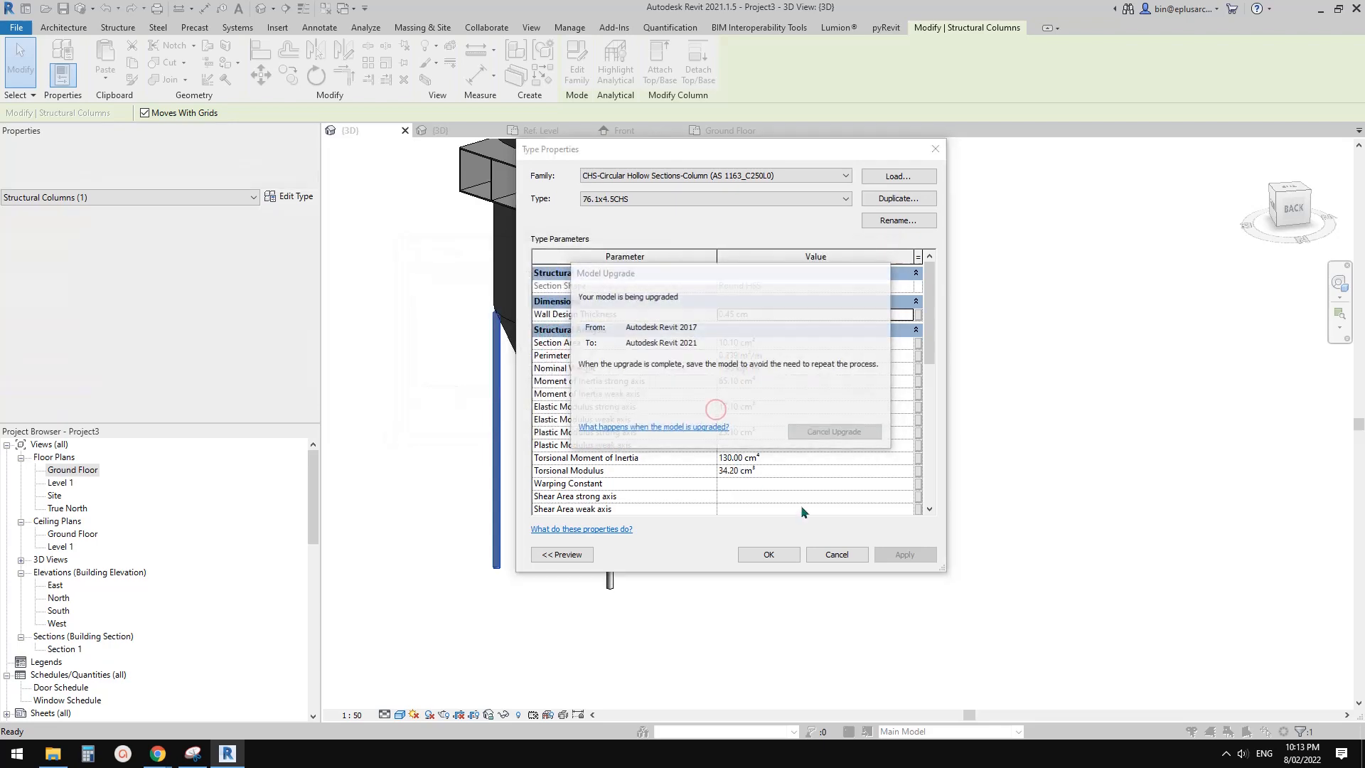
click(768, 550)
Start a structural brace and browse the Australia family library to the Structural Framing folder
scroll(640, 455, up, 5)
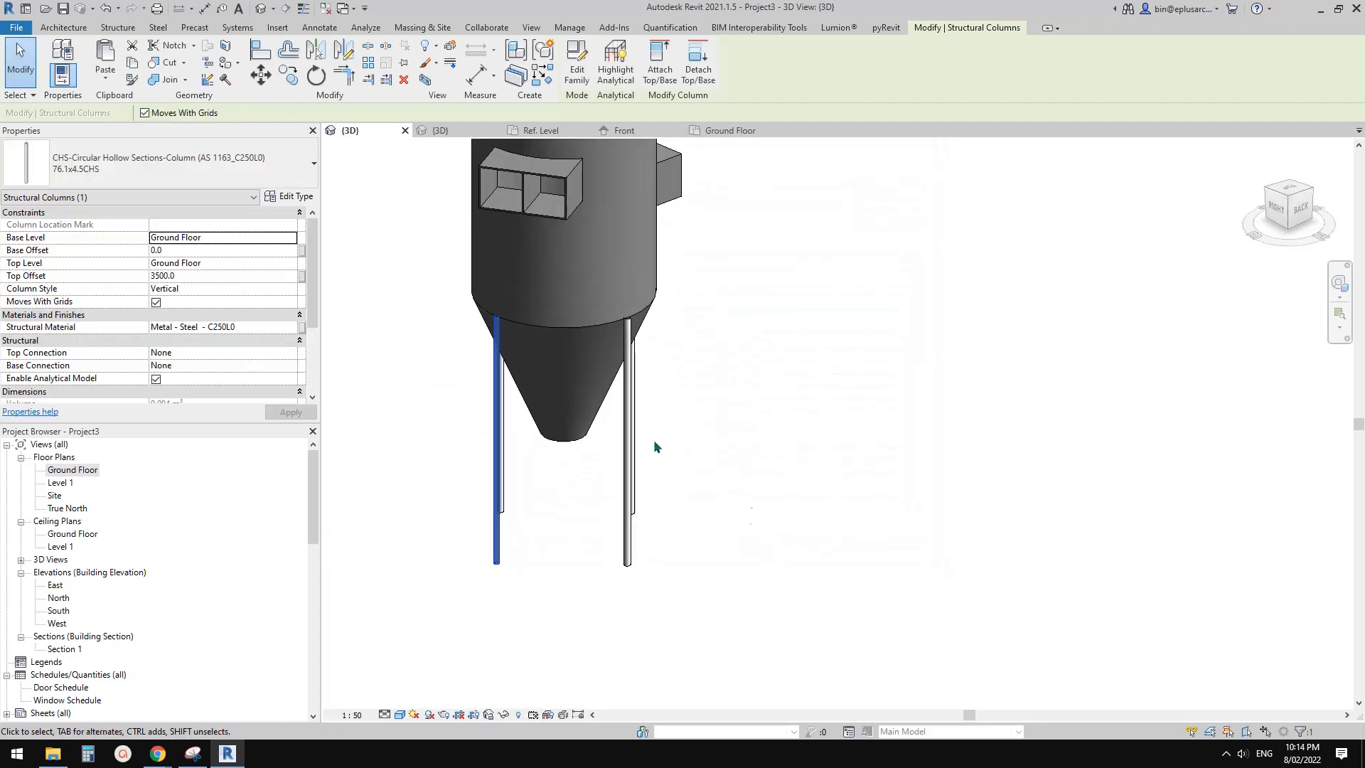
click(117, 27)
scroll(508, 268, up, 3)
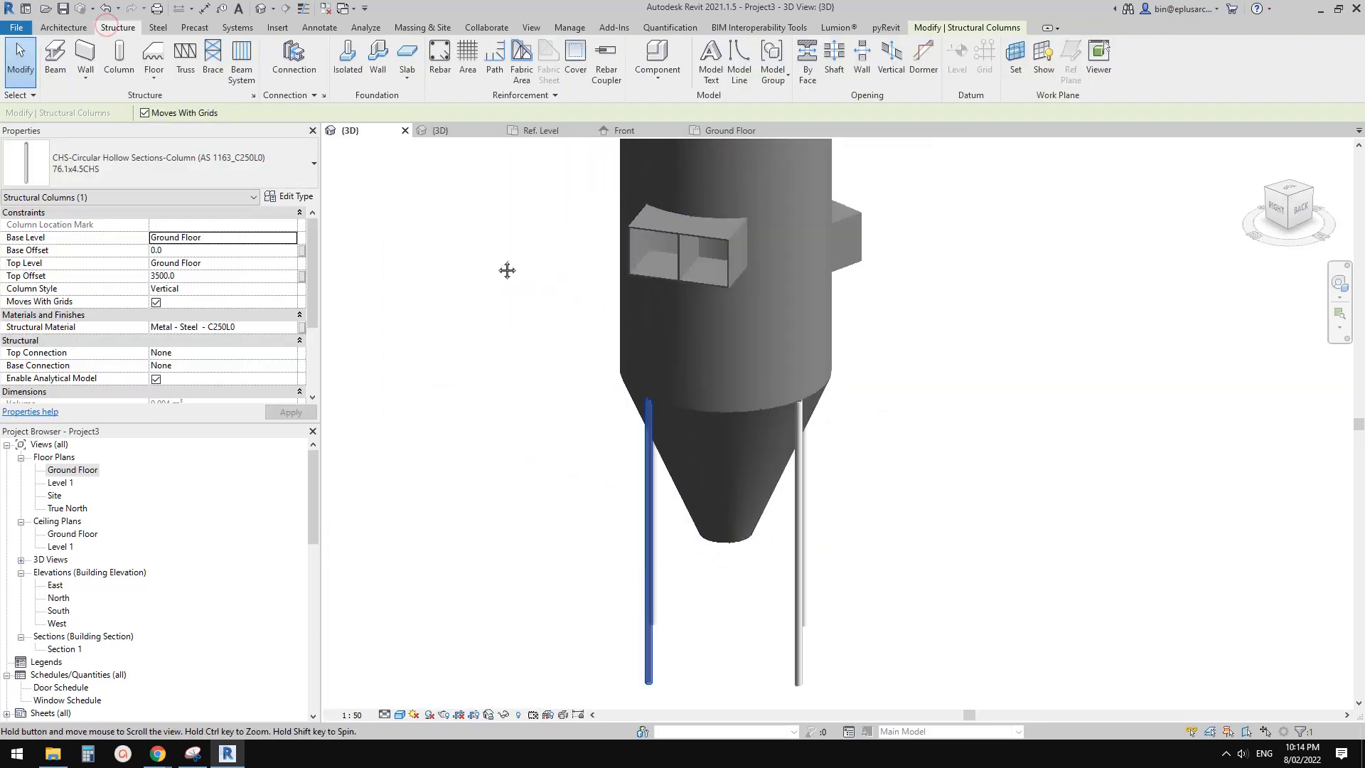
click(213, 57)
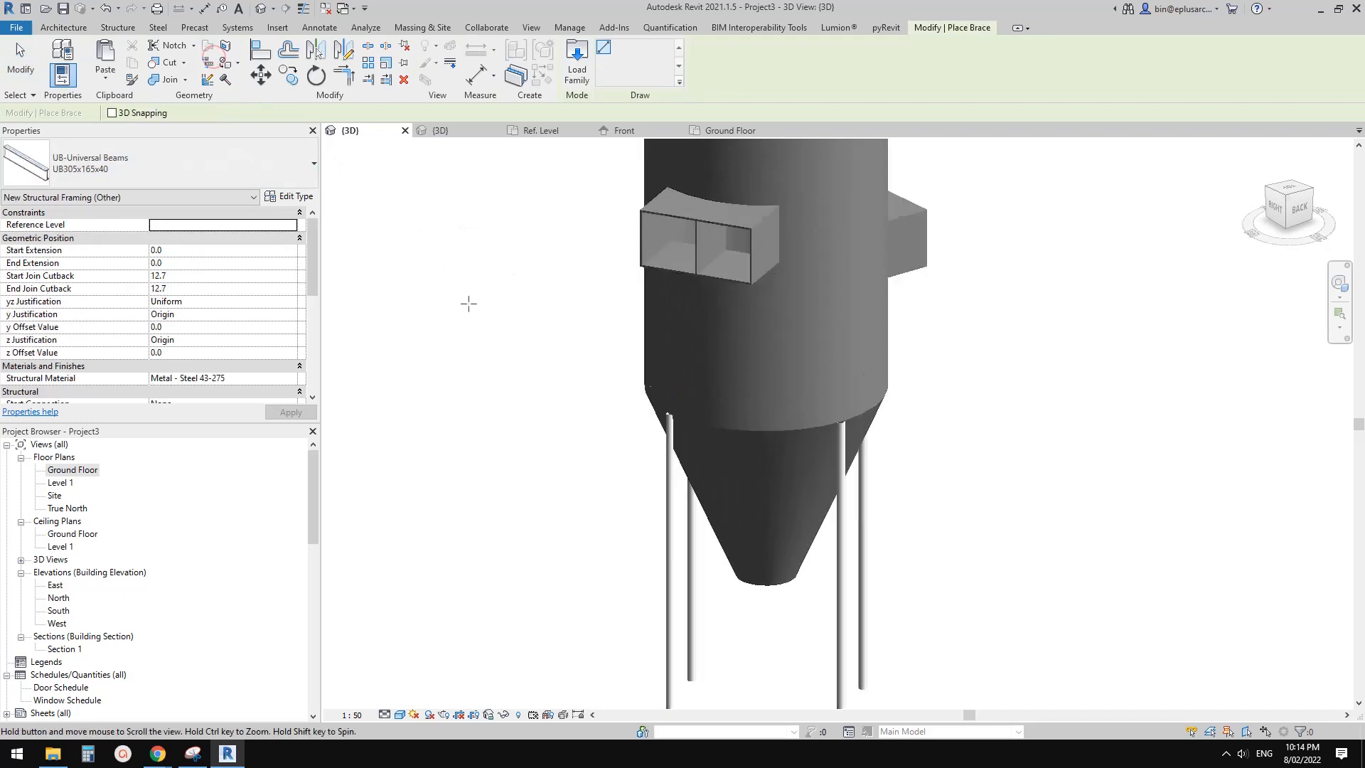
click(102, 164)
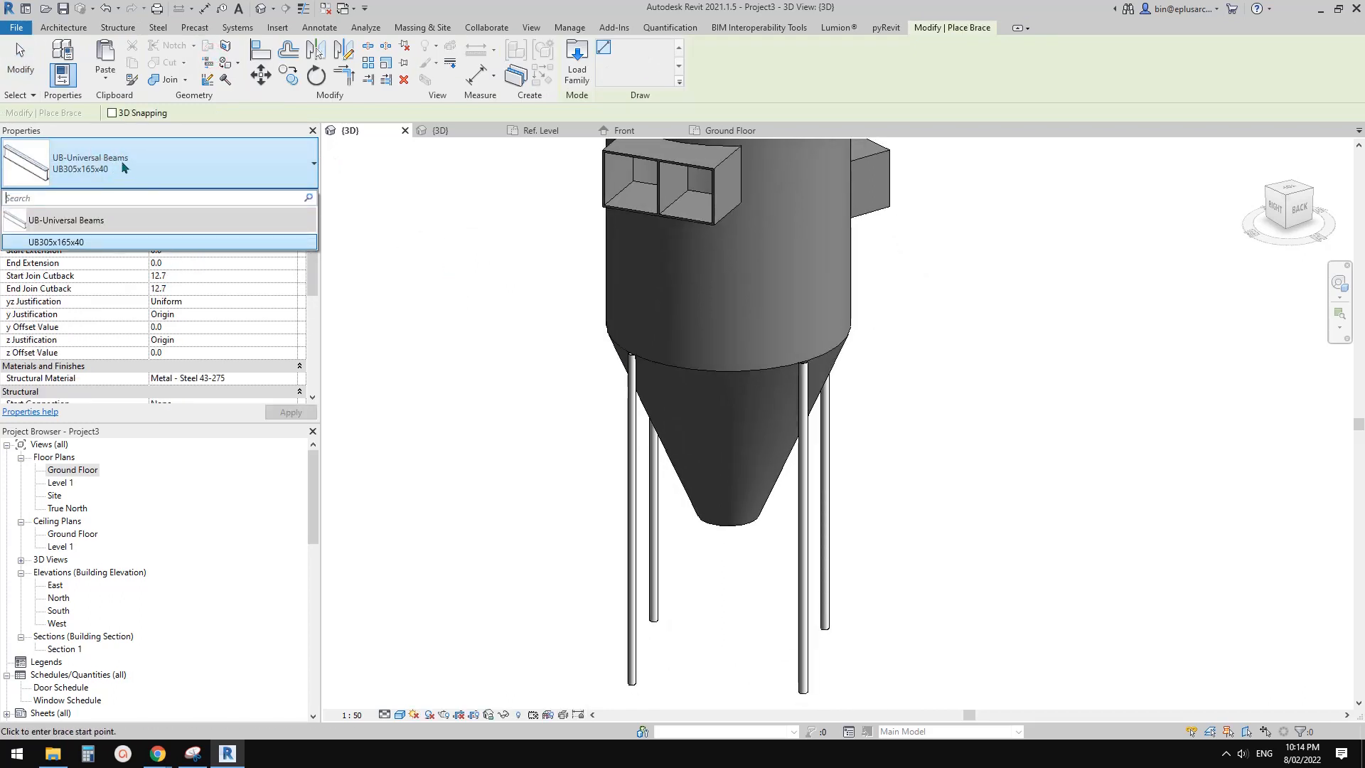
click(576, 67)
click(850, 239)
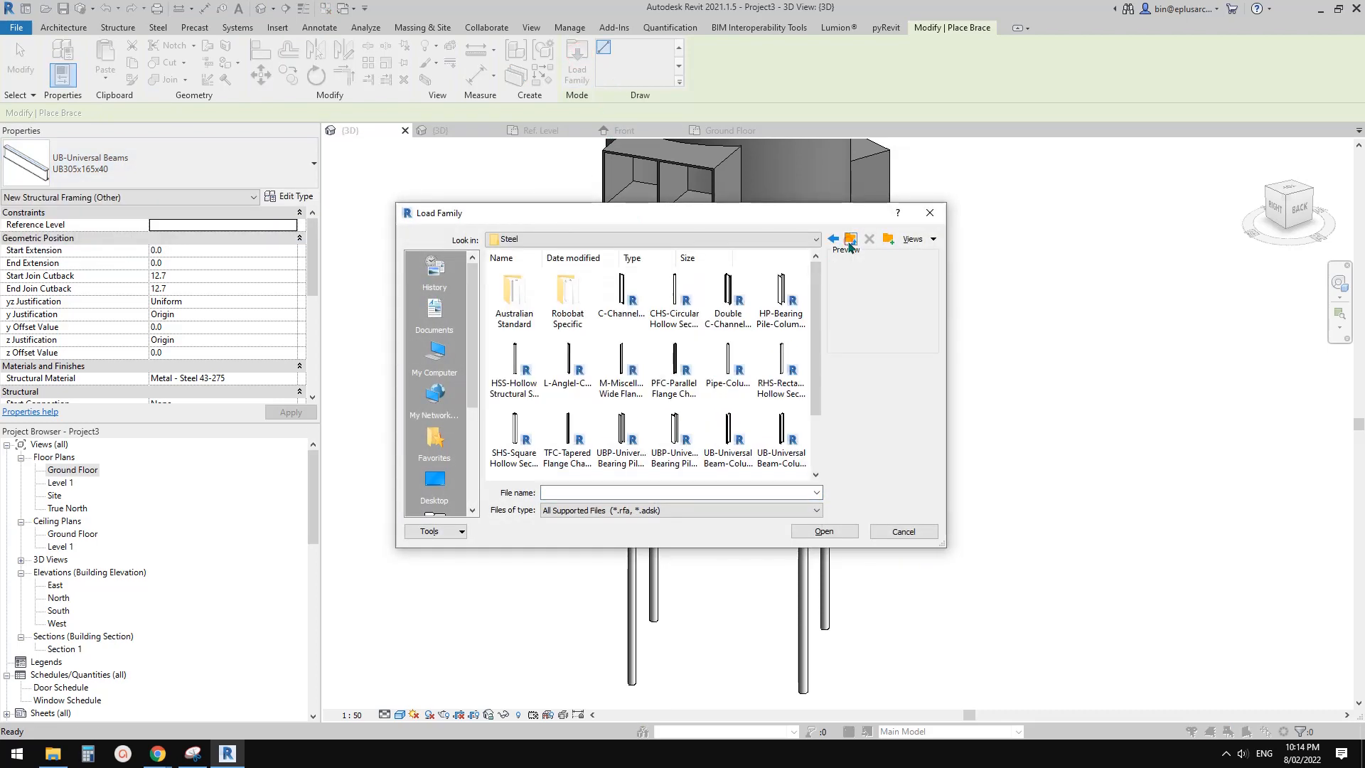
click(850, 240)
click(846, 242)
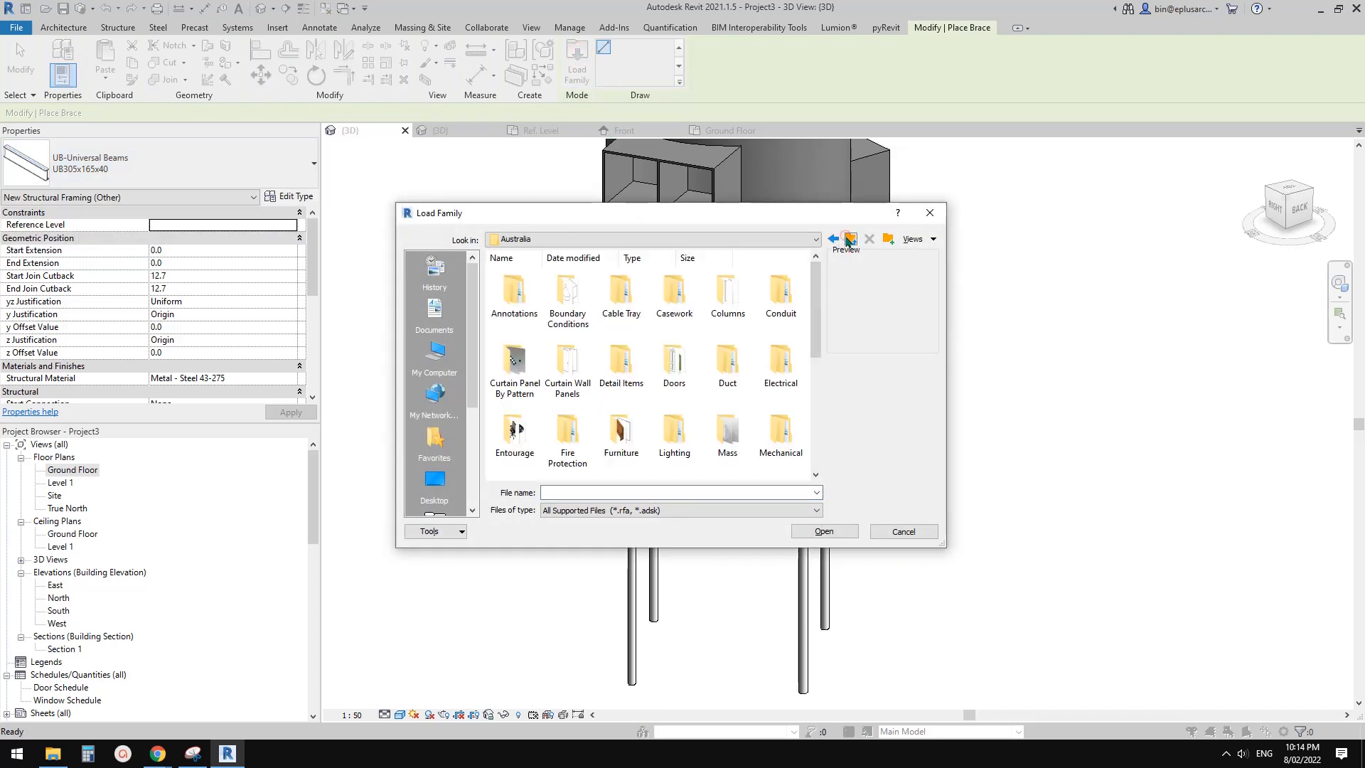
scroll(639, 356, down, 5)
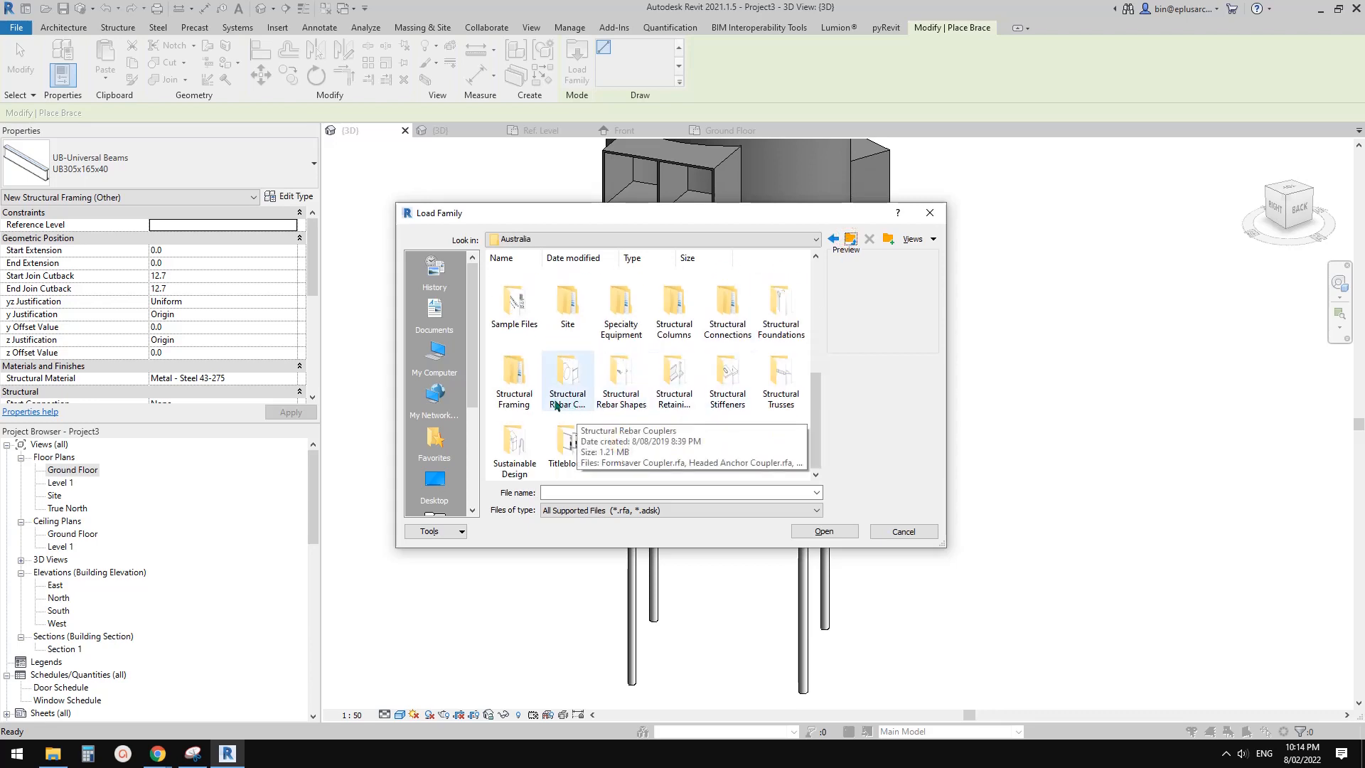
double_click(514, 381)
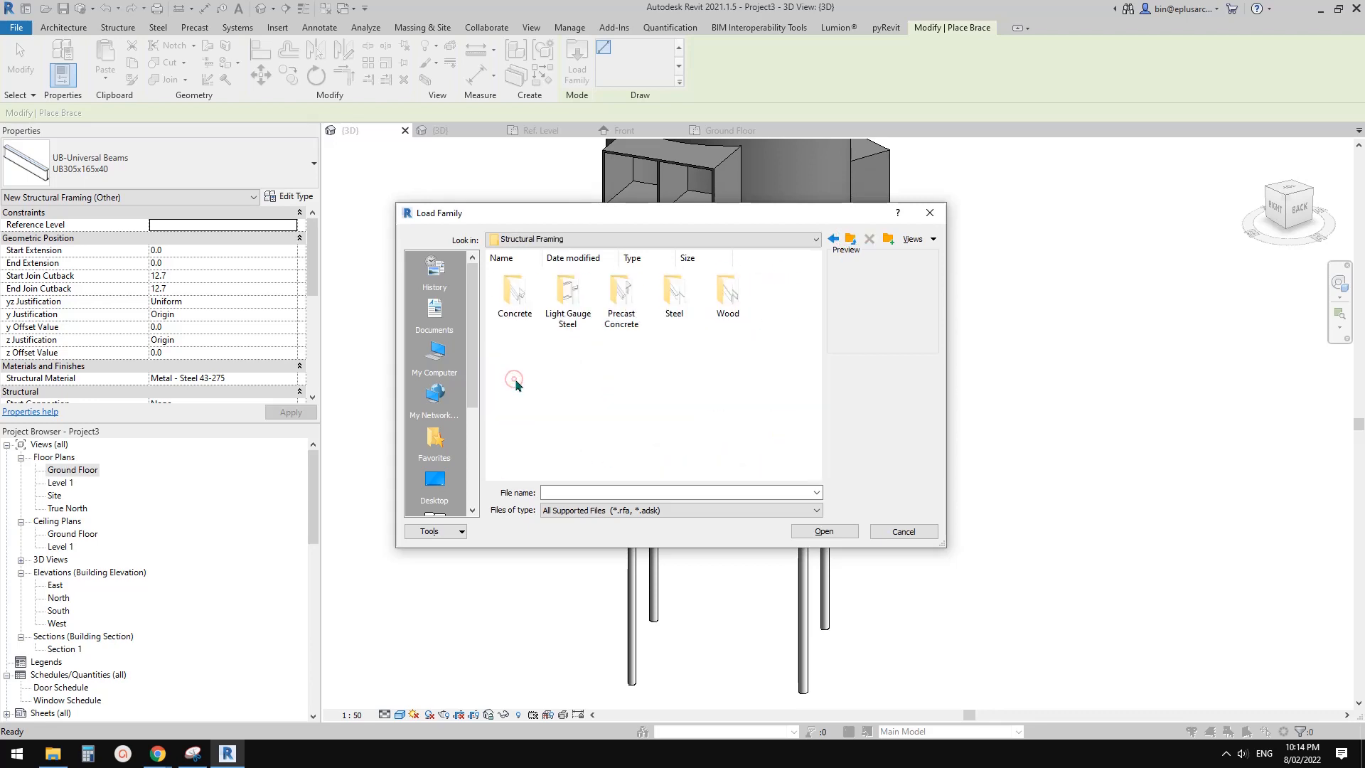
Load the steel CHS-Circular Hollow Sections (AS 1163_C250L0) framing family with the 60.3x4.5CHS type
double_click(674, 291)
double_click(567, 291)
double_click(516, 305)
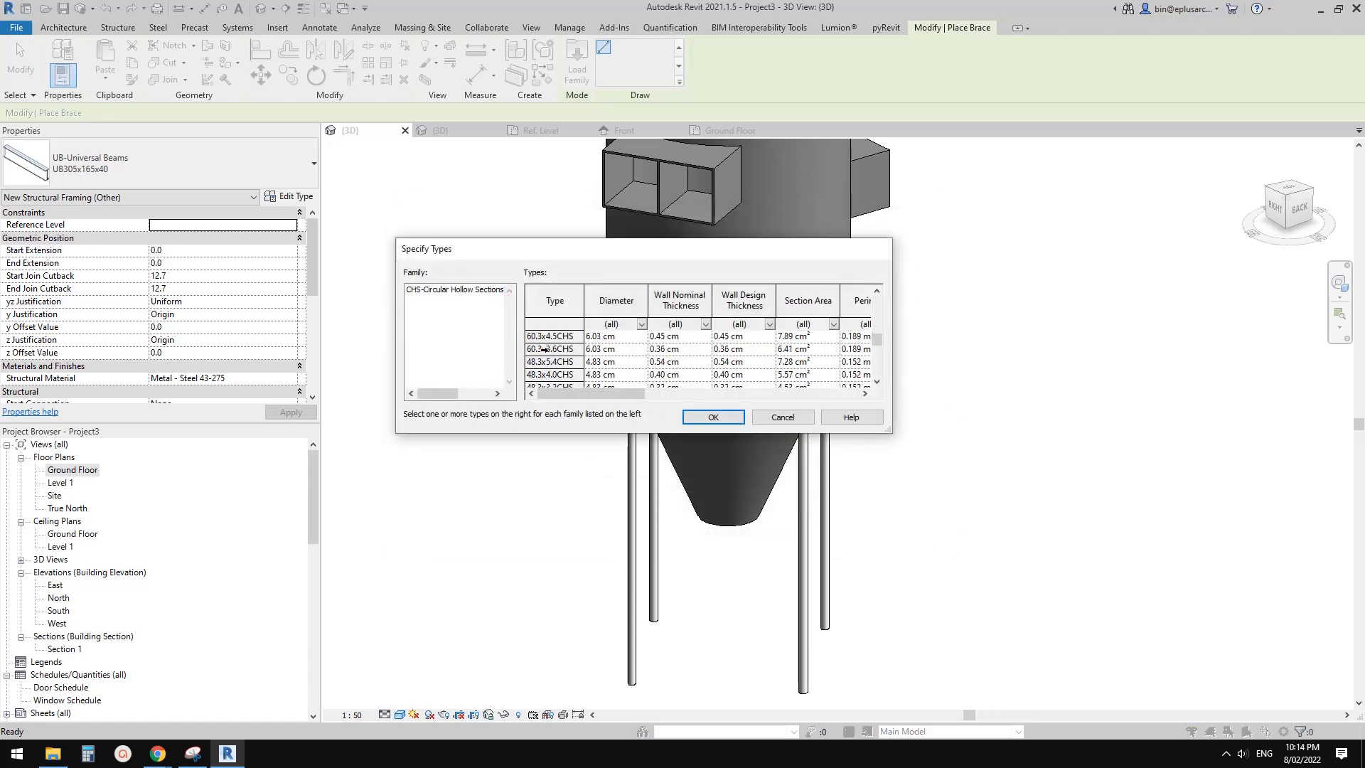
click(545, 338)
click(713, 417)
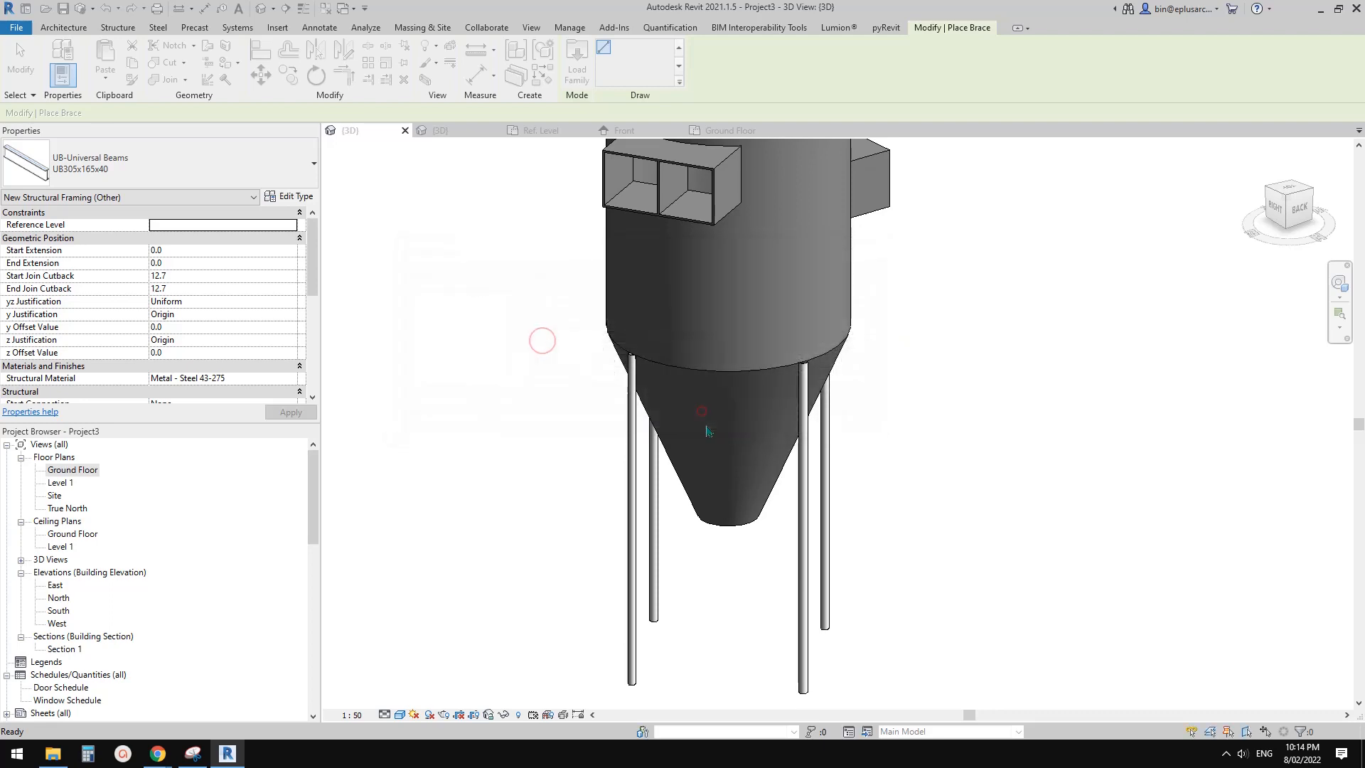
Enable 3D snapping and place two crossed 60.3x4.5CHS braces between the endpoints of the first pair of adjacent columns
scroll(675, 405, down, 2)
shift+middle_drag(789, 481, 741, 481)
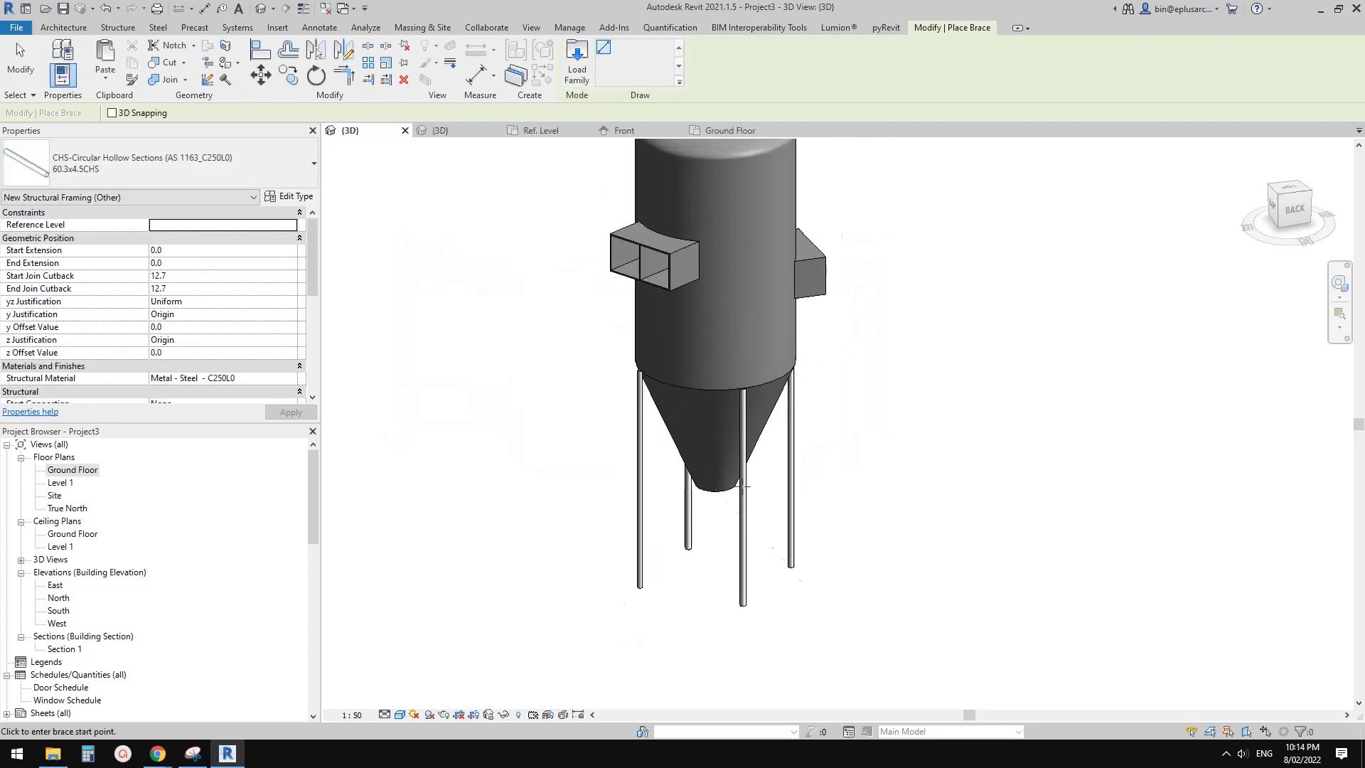
scroll(735, 476, up, 2)
middle_drag(746, 554, 710, 471)
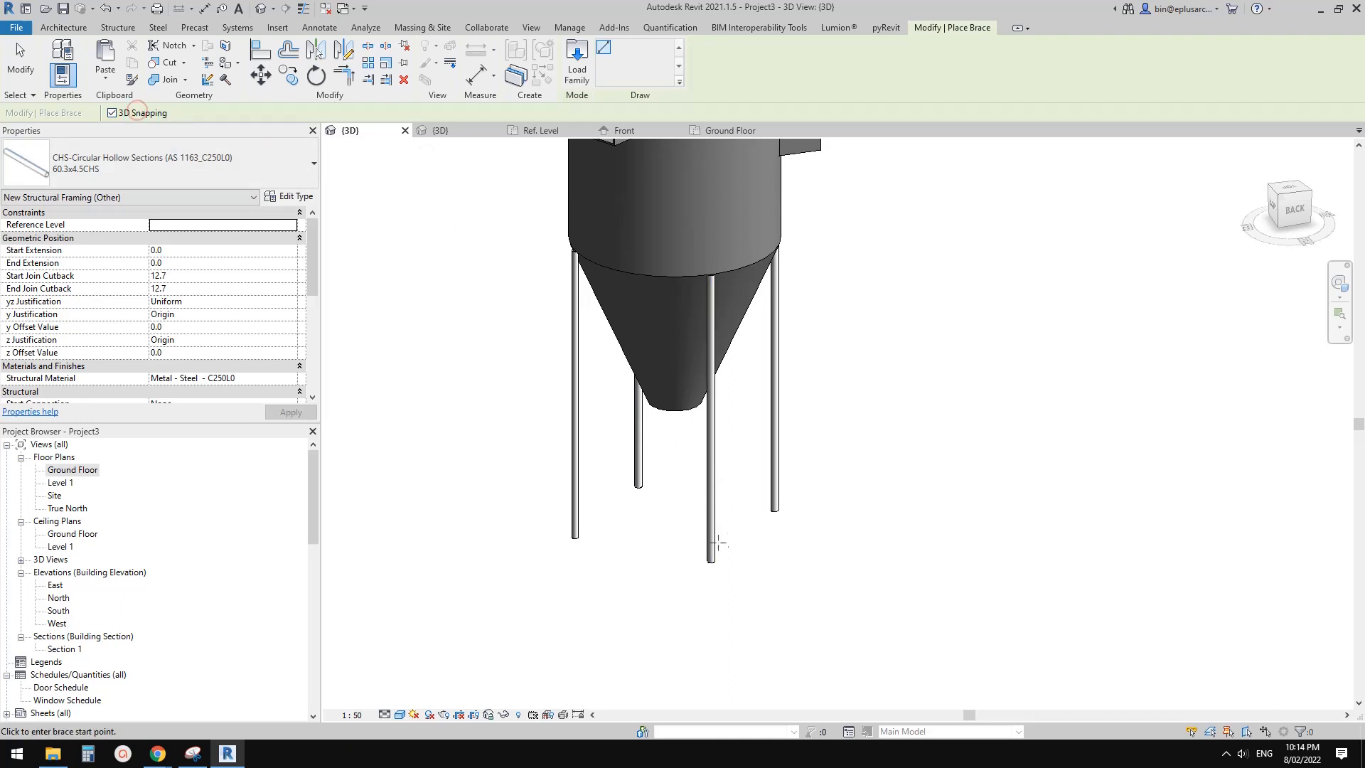
middle_drag(668, 436, 664, 474)
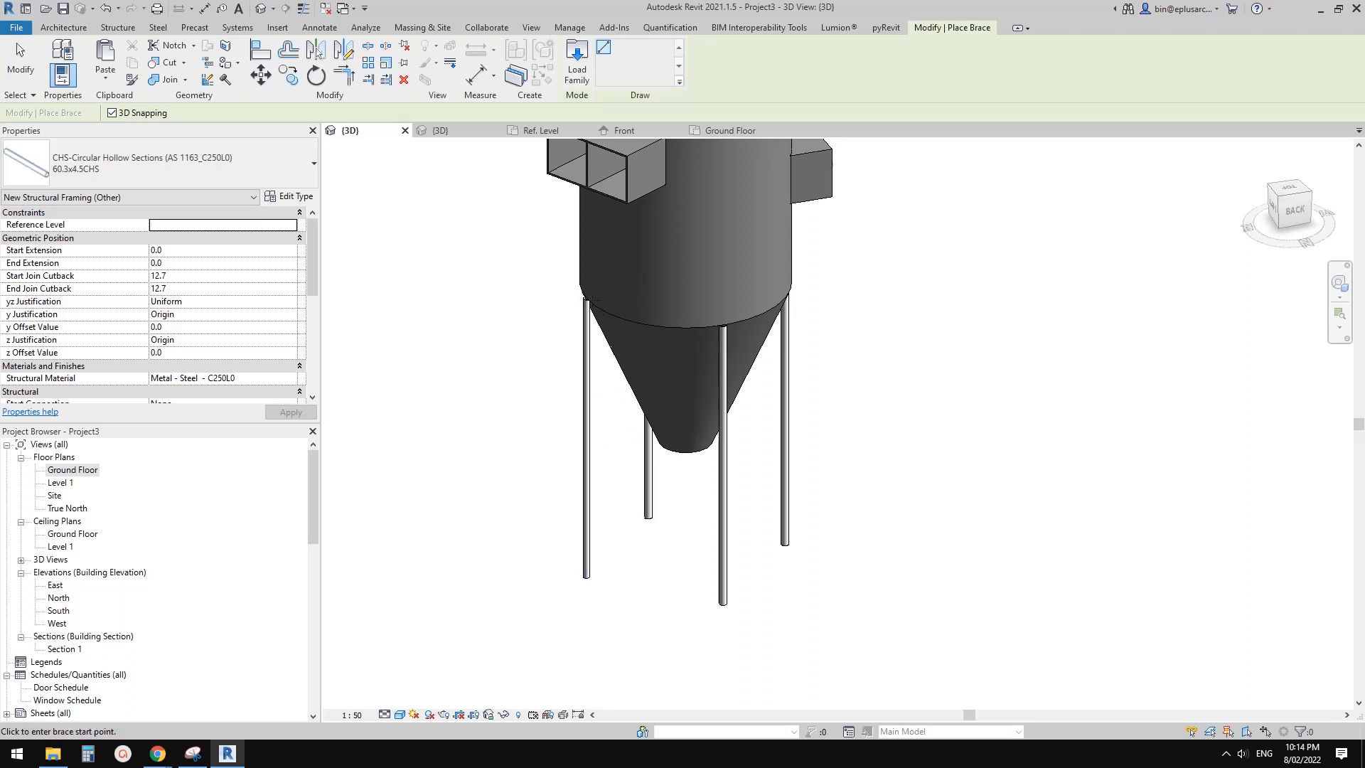
middle_drag(611, 480, 547, 472)
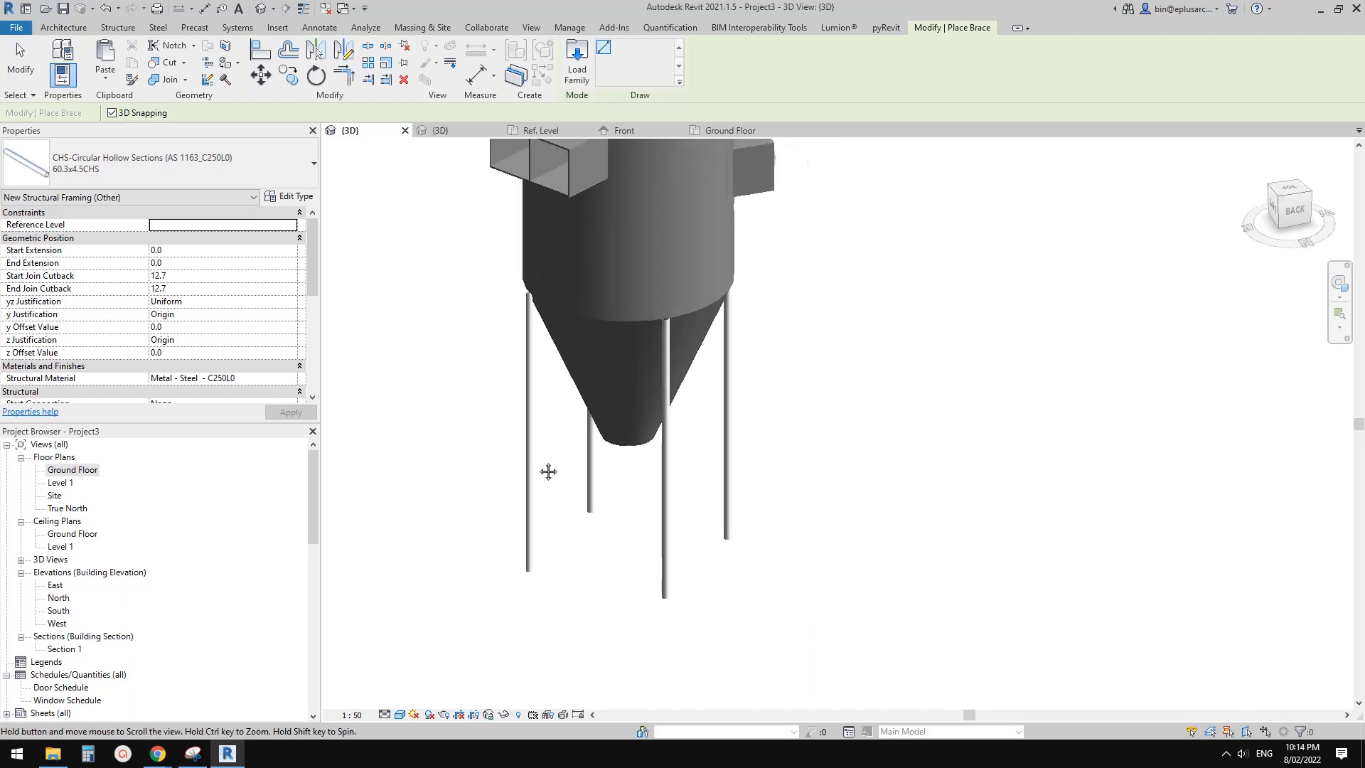
click(522, 435)
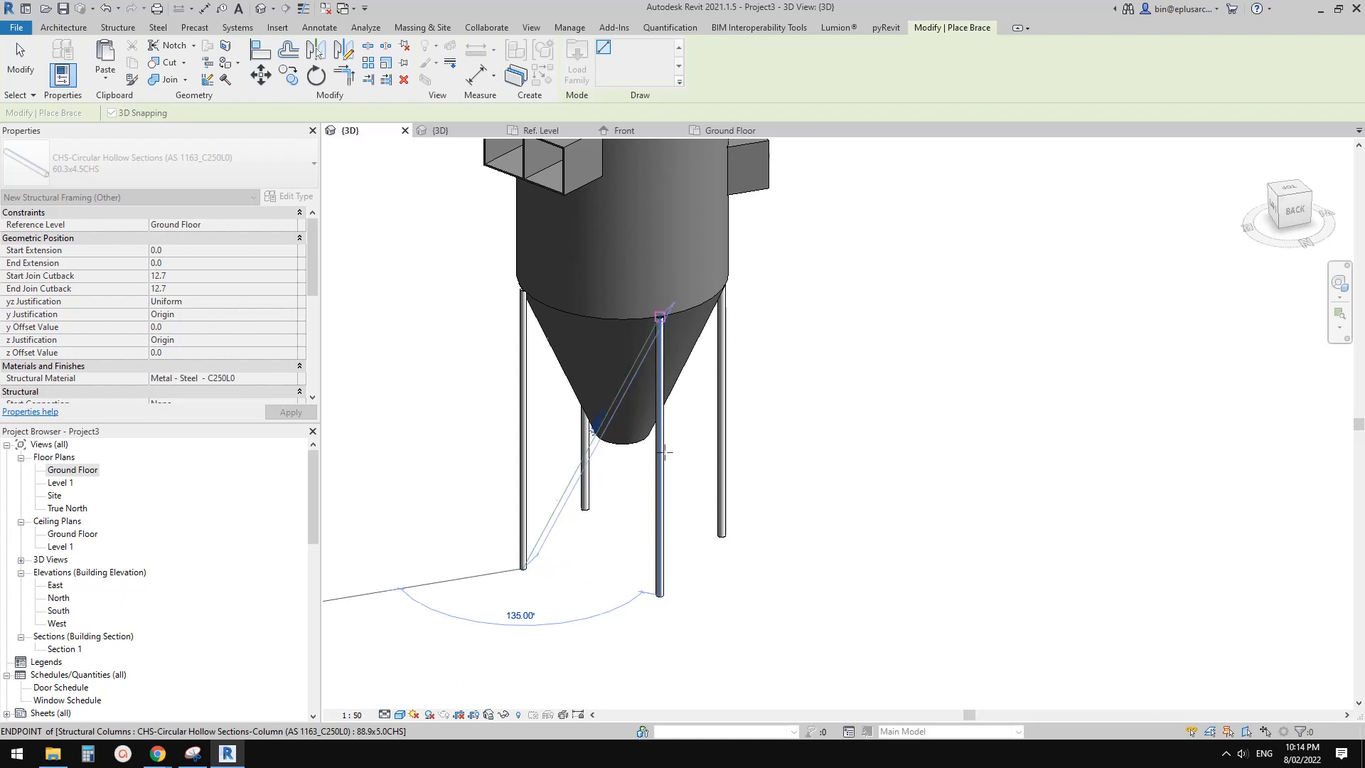
click(663, 452)
click(663, 464)
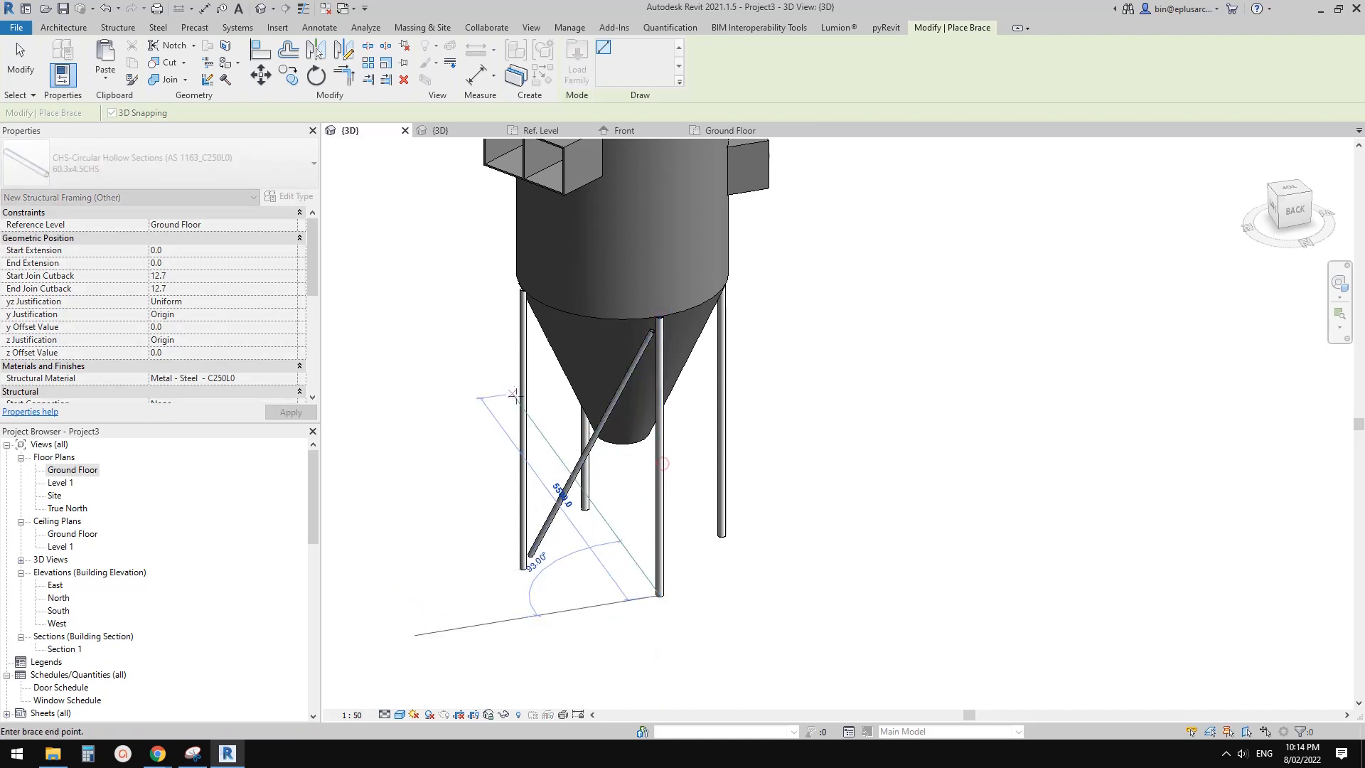
click(522, 402)
Place two crossed braces between the column endpoints on the second side of the silo's supporting frame
shift+middle_drag(782, 464, 649, 475)
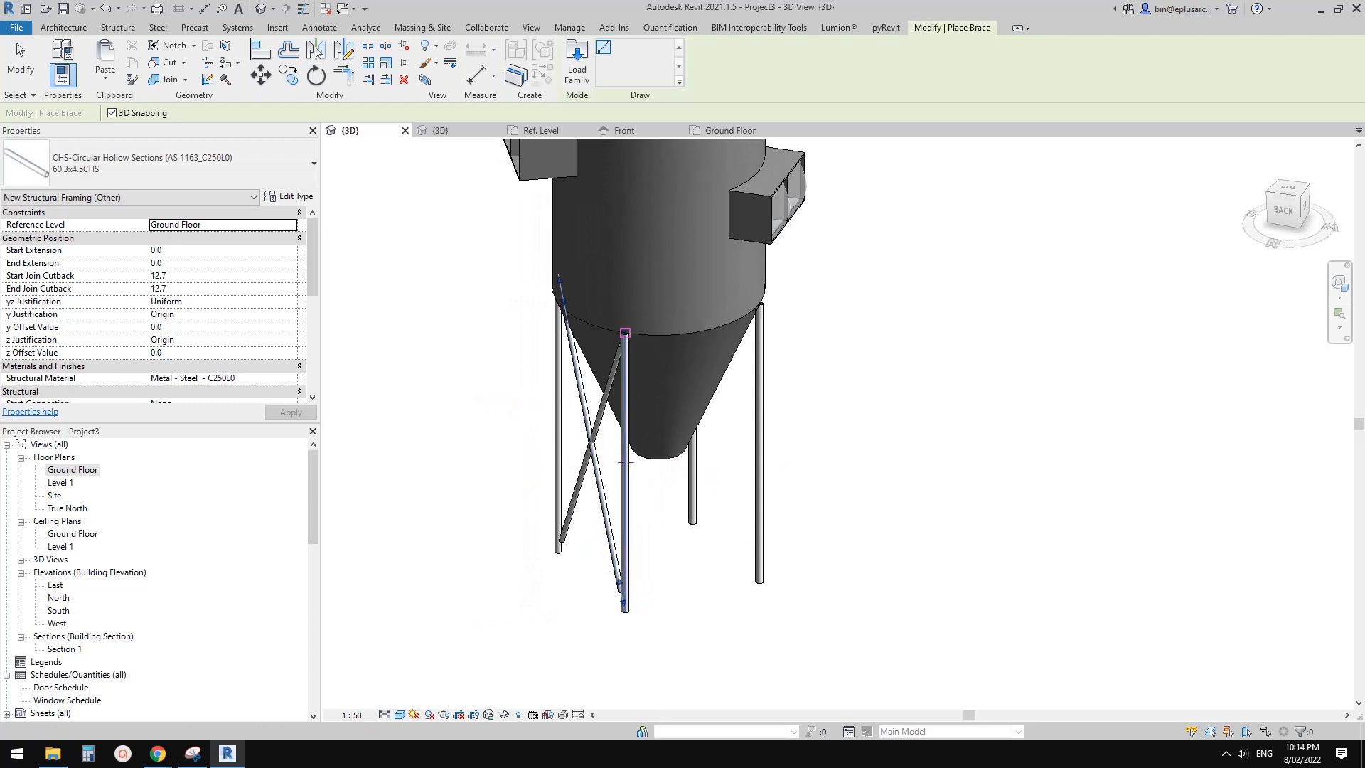
click(625, 342)
click(763, 517)
click(757, 305)
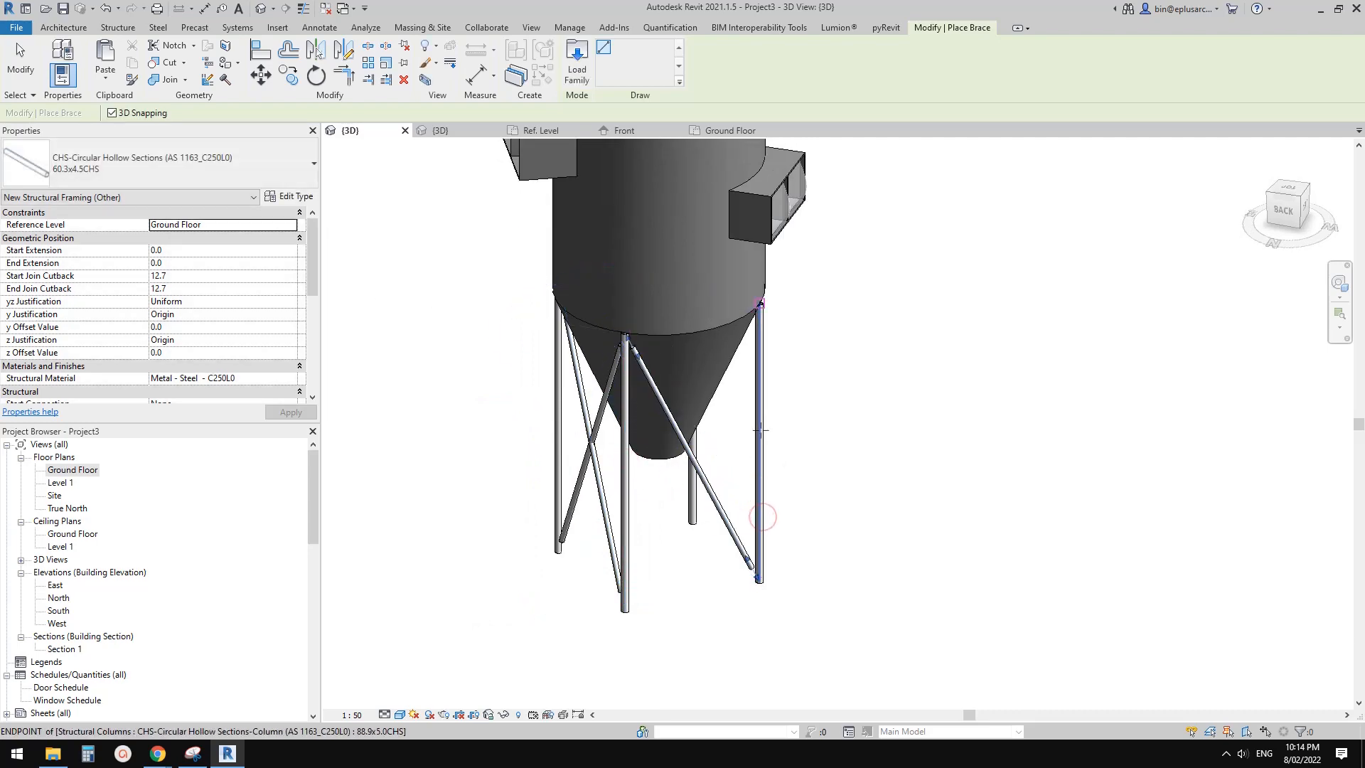
click(627, 604)
Add crossed braces between the column ends on the third side of the frame
shift+middle_drag(790, 541, 621, 545)
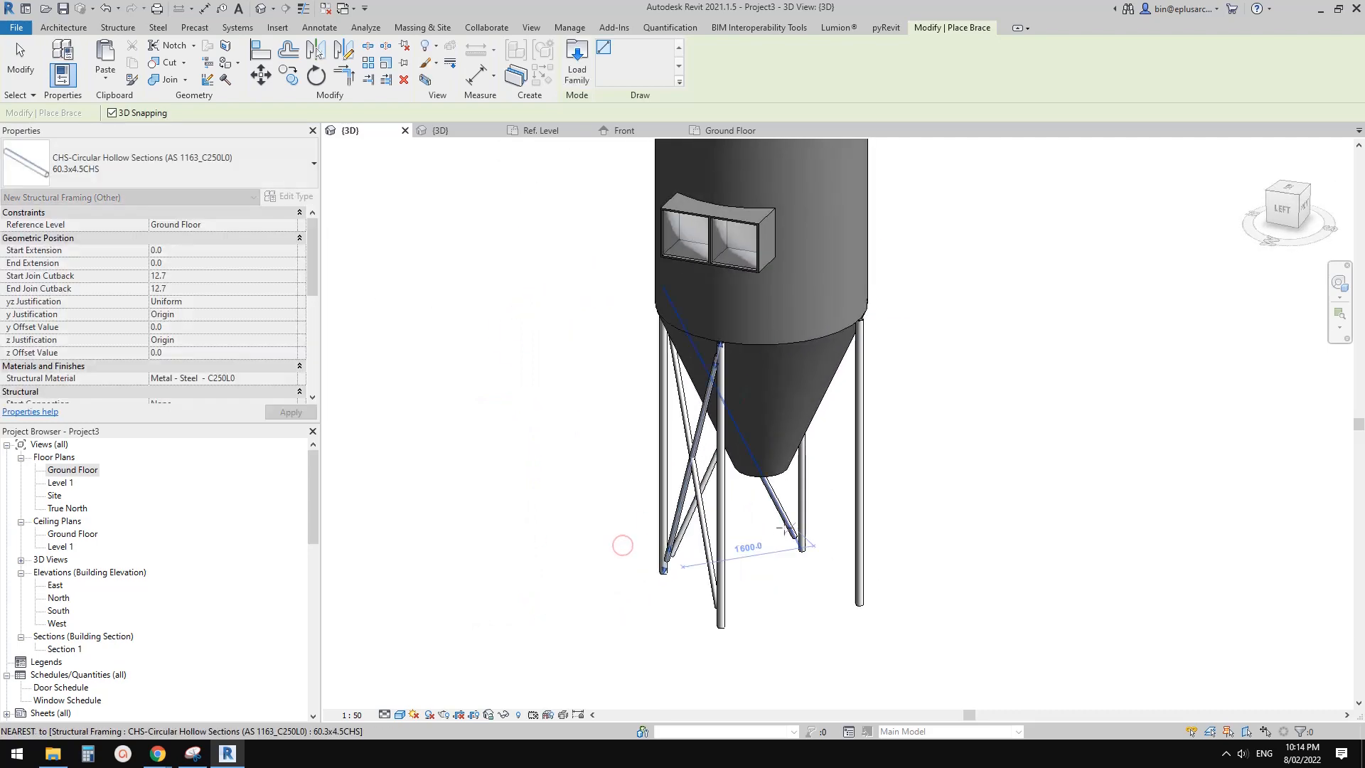
click(721, 625)
click(858, 426)
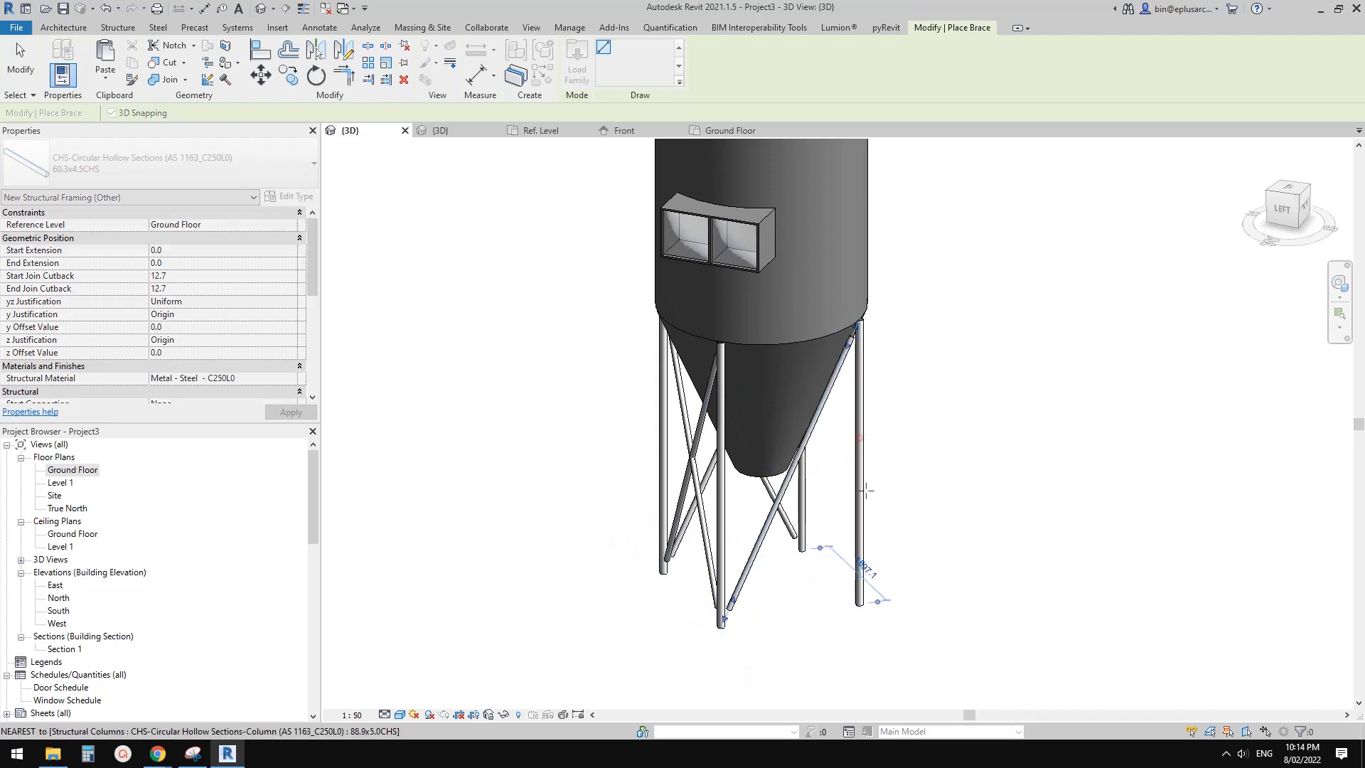
click(860, 538)
Place a diagonal brace from column top to adjacent column base on the fourth side and finish bracing
shift+middle_drag(886, 518, 572, 491)
click(650, 443)
click(783, 517)
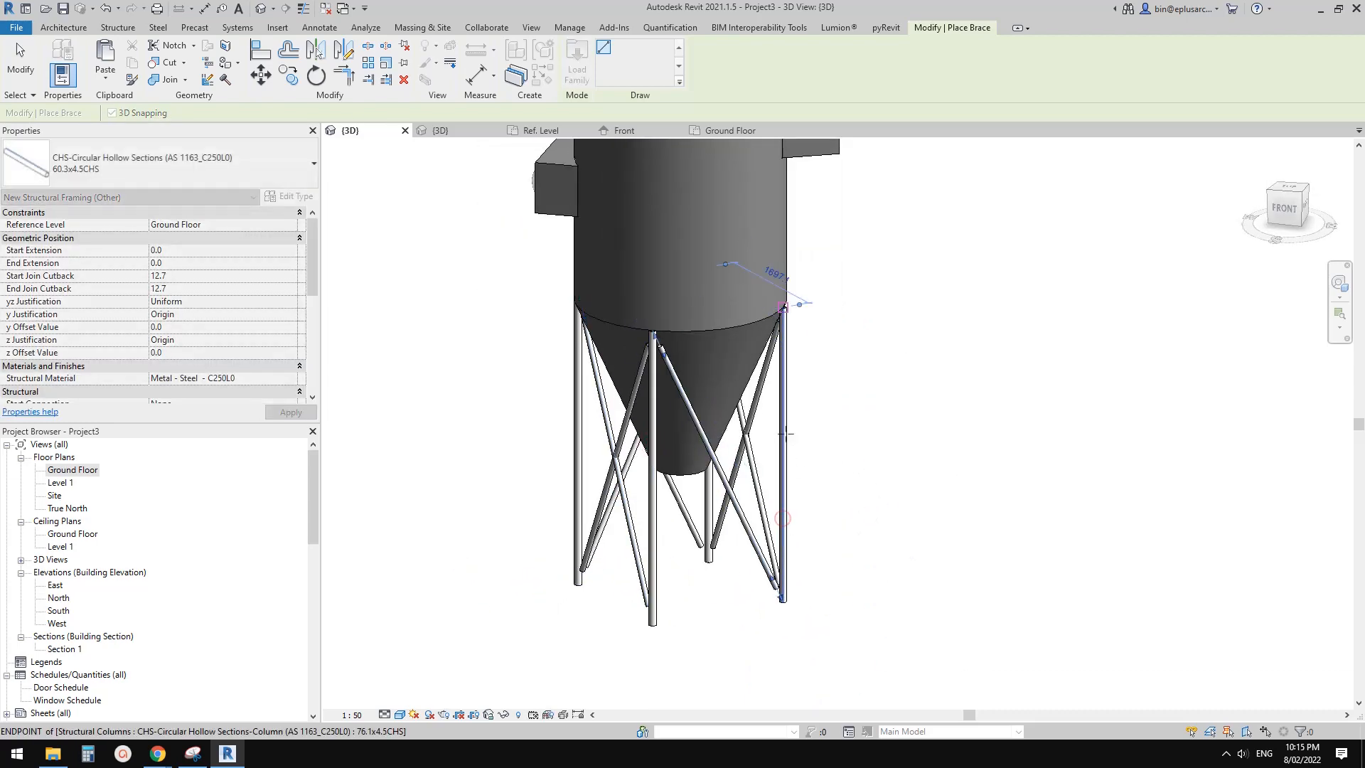
key(Escape)
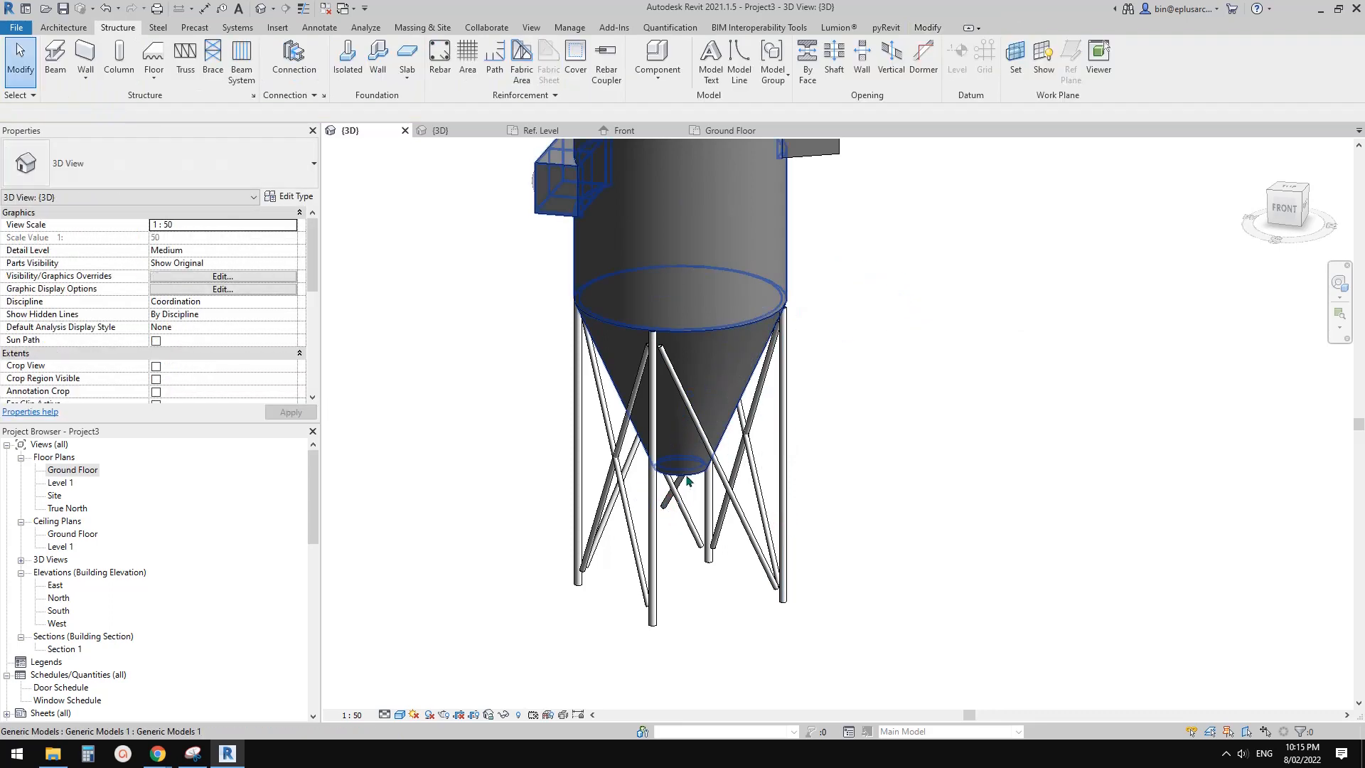
Reattach the stray brace's free lower end to the opposite column's base to complete the cross on the fourth side
click(685, 488)
shift+middle_drag(685, 487, 718, 541)
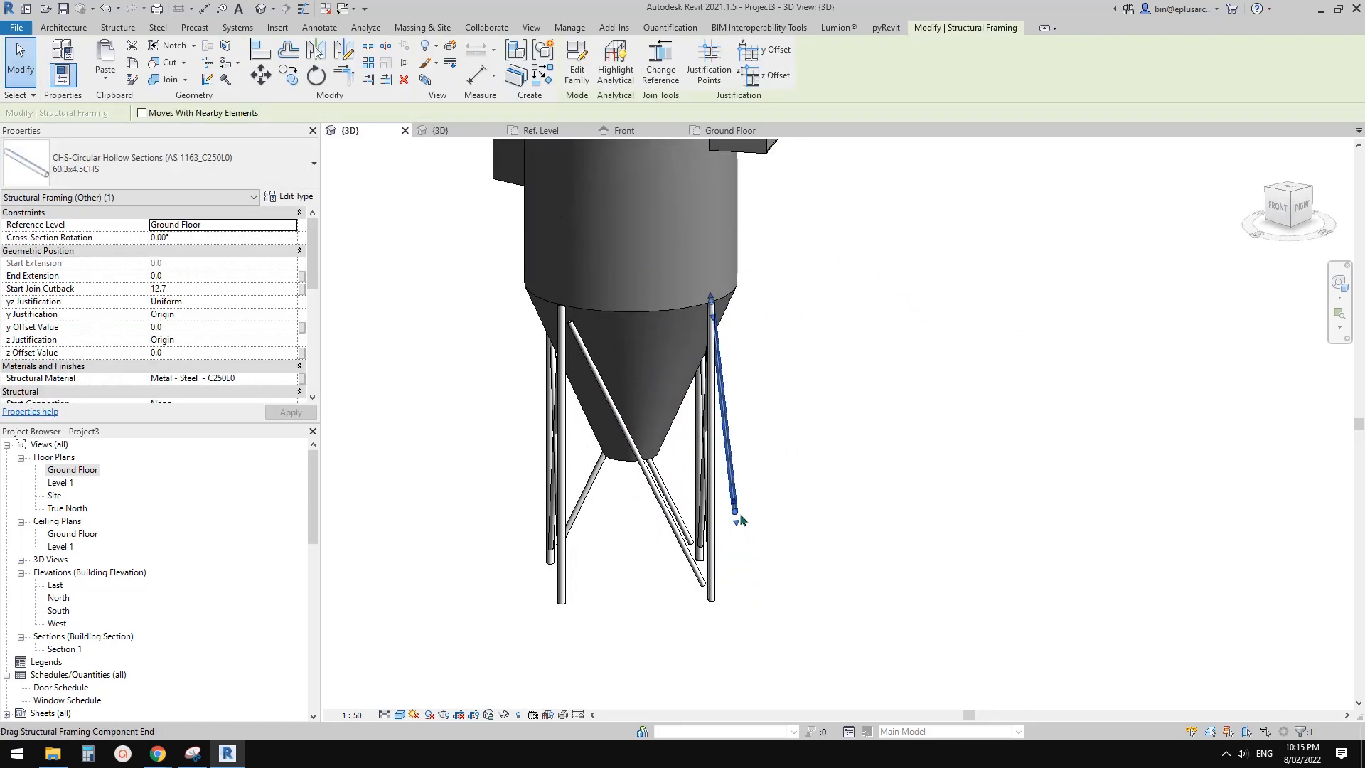
drag(736, 517, 568, 587)
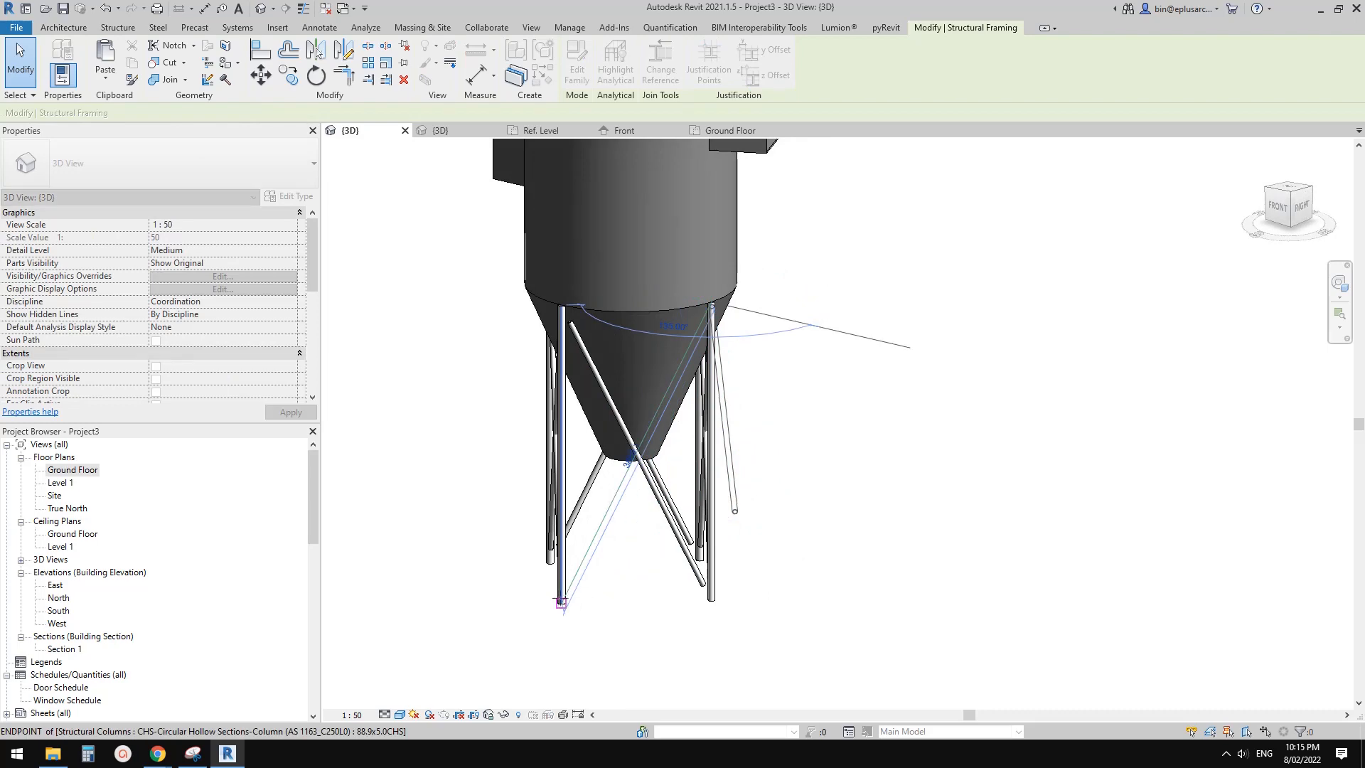
Inspect the braced silo from several angles in 3D, and look at the South elevation
scroll(786, 411, down, 1)
shift+middle_drag(786, 411, 974, 426)
scroll(967, 432, down, 1)
middle_drag(906, 456, 733, 491)
scroll(848, 466, down, 1)
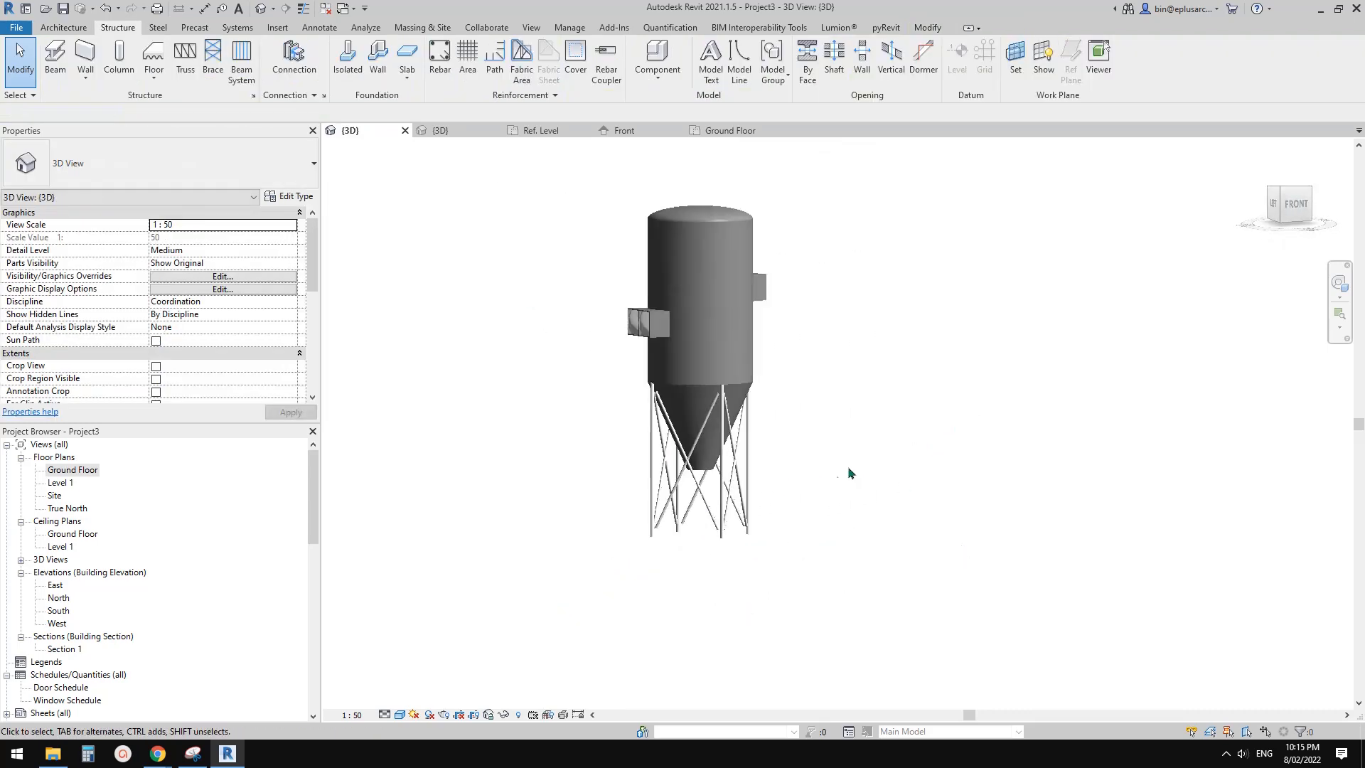
middle_drag(847, 466, 808, 498)
mouse_move(809, 498)
shift+middle_down()
mouse_move(523, 443)
mouse_move(715, 487)
mouse_move(648, 527)
shift+middle_up()
double_click(59, 610)
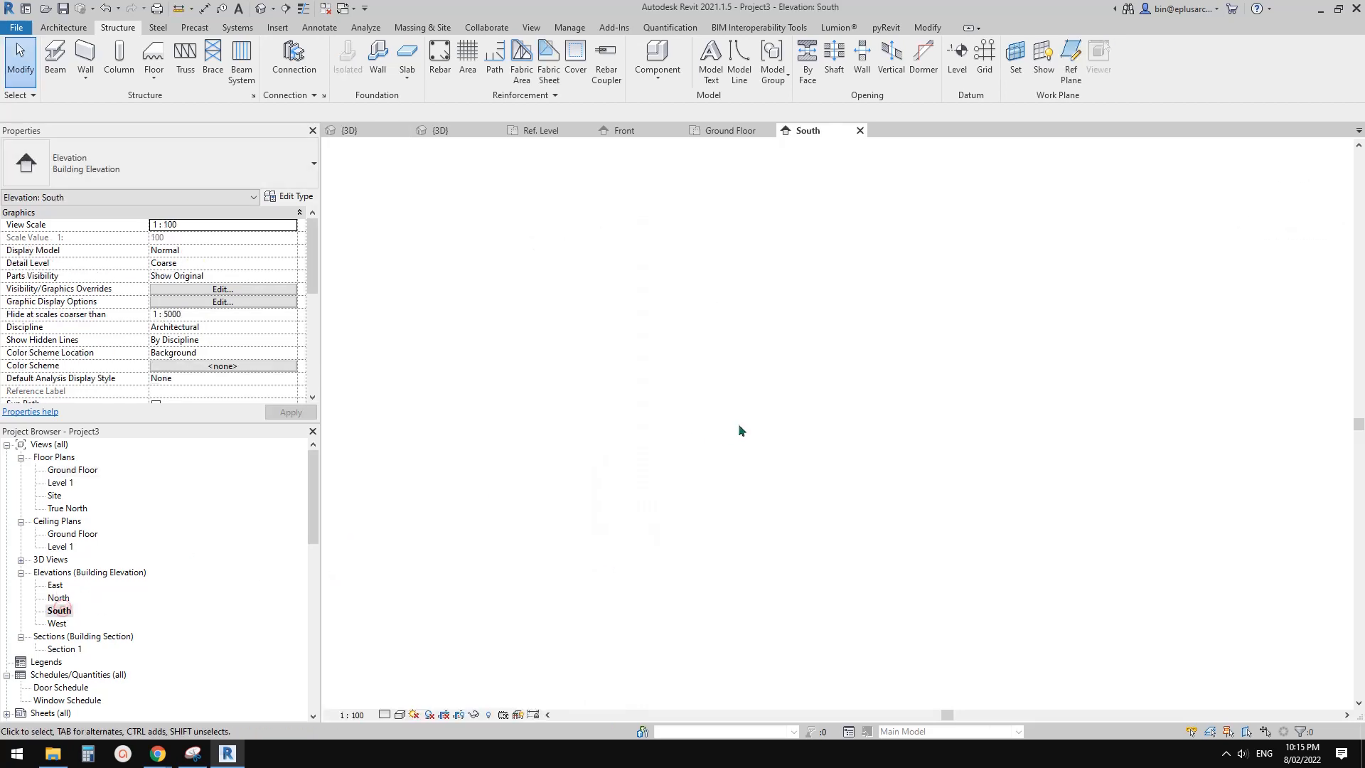
In the Site floor plan, move the window box on the silo's north-east side around the wall to the south-east side
double_click(55, 495)
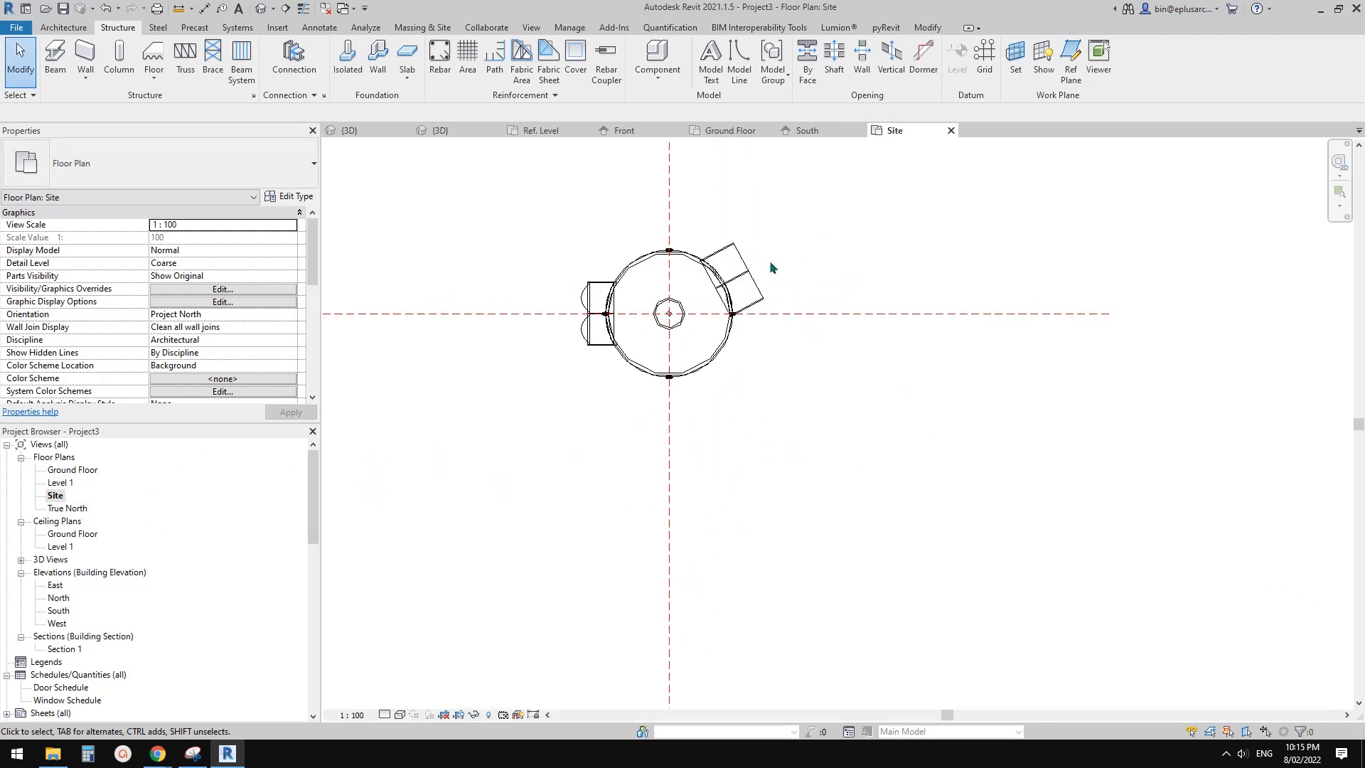
click(757, 284)
scroll(761, 284, up, 2)
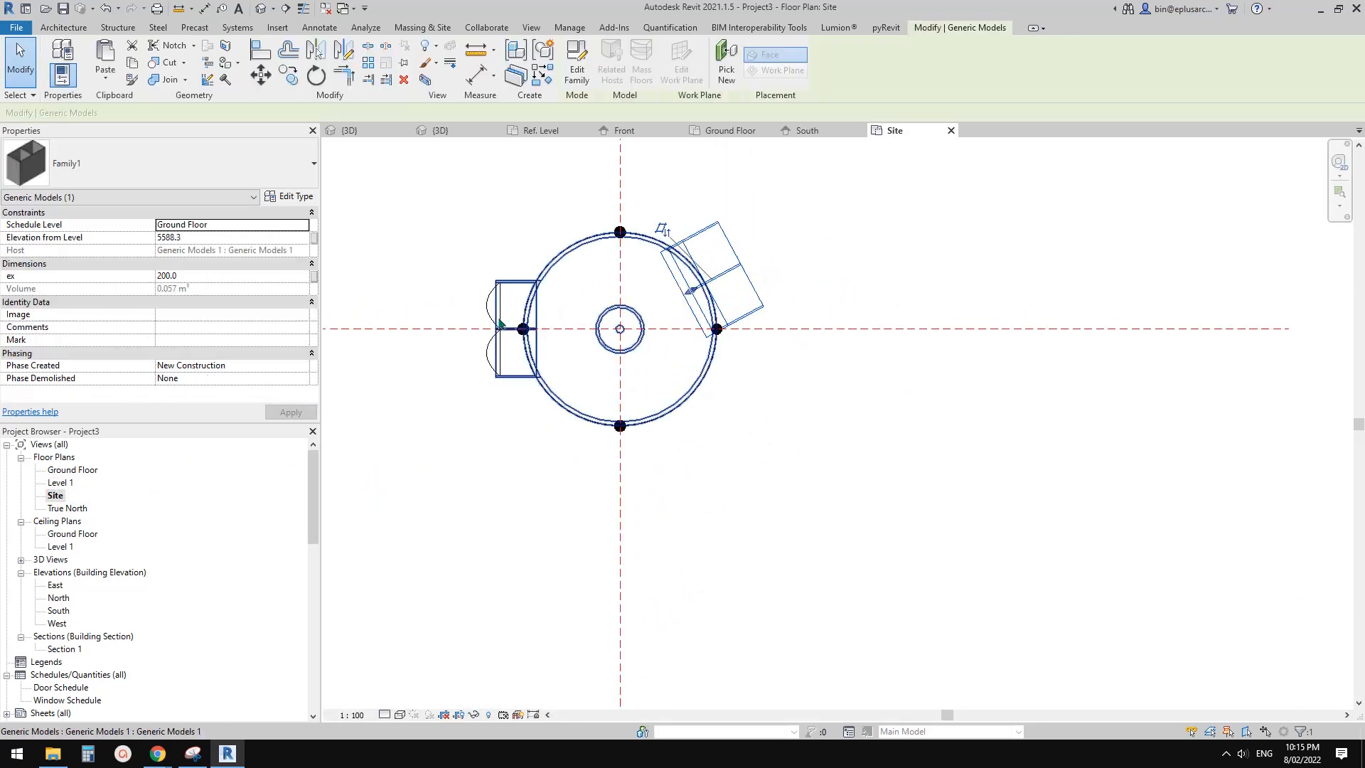
click(609, 291)
click(735, 257)
drag(736, 257, 745, 429)
click(744, 428)
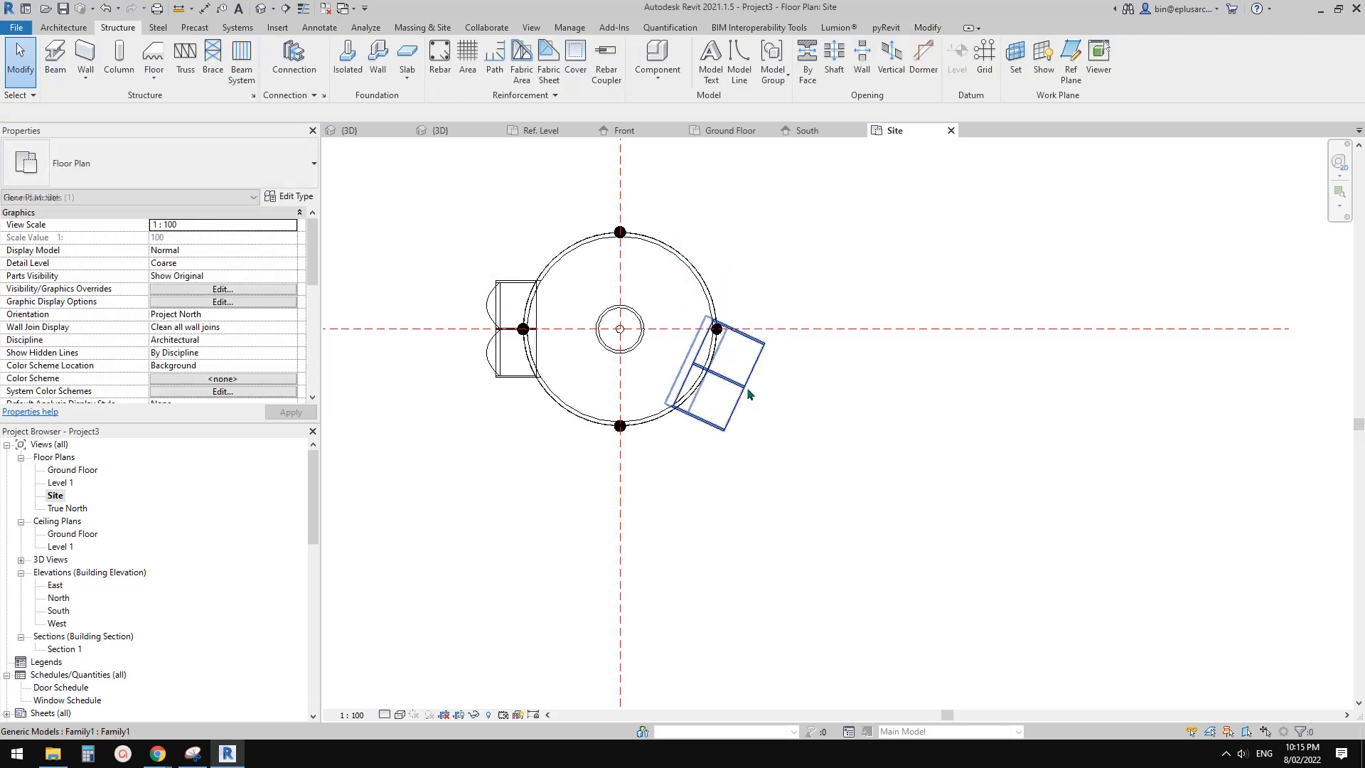
In the Site plan, move the south-east window box around the silo wall to the east column, and select it in 3D
click(748, 393)
drag(739, 376, 718, 348)
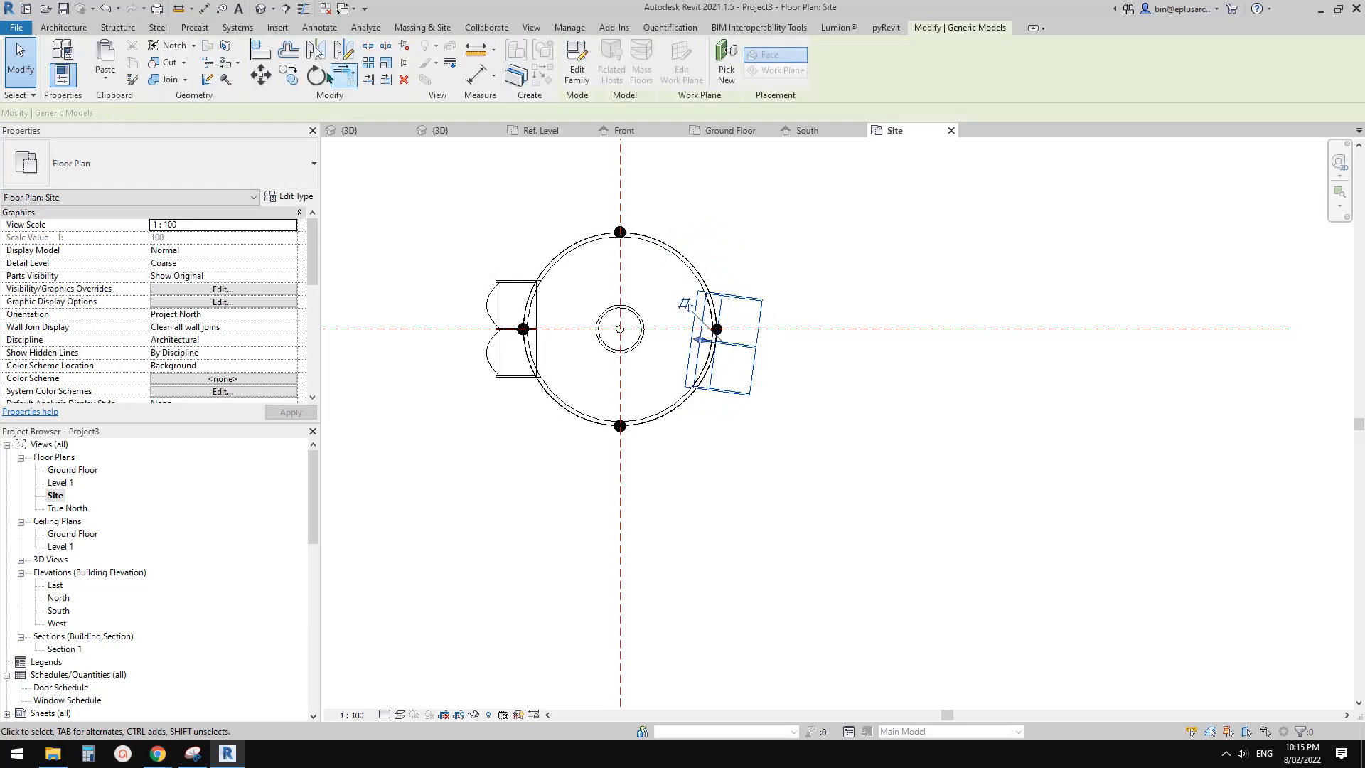
key(Escape)
click(261, 8)
scroll(735, 357, up, 3)
click(644, 333)
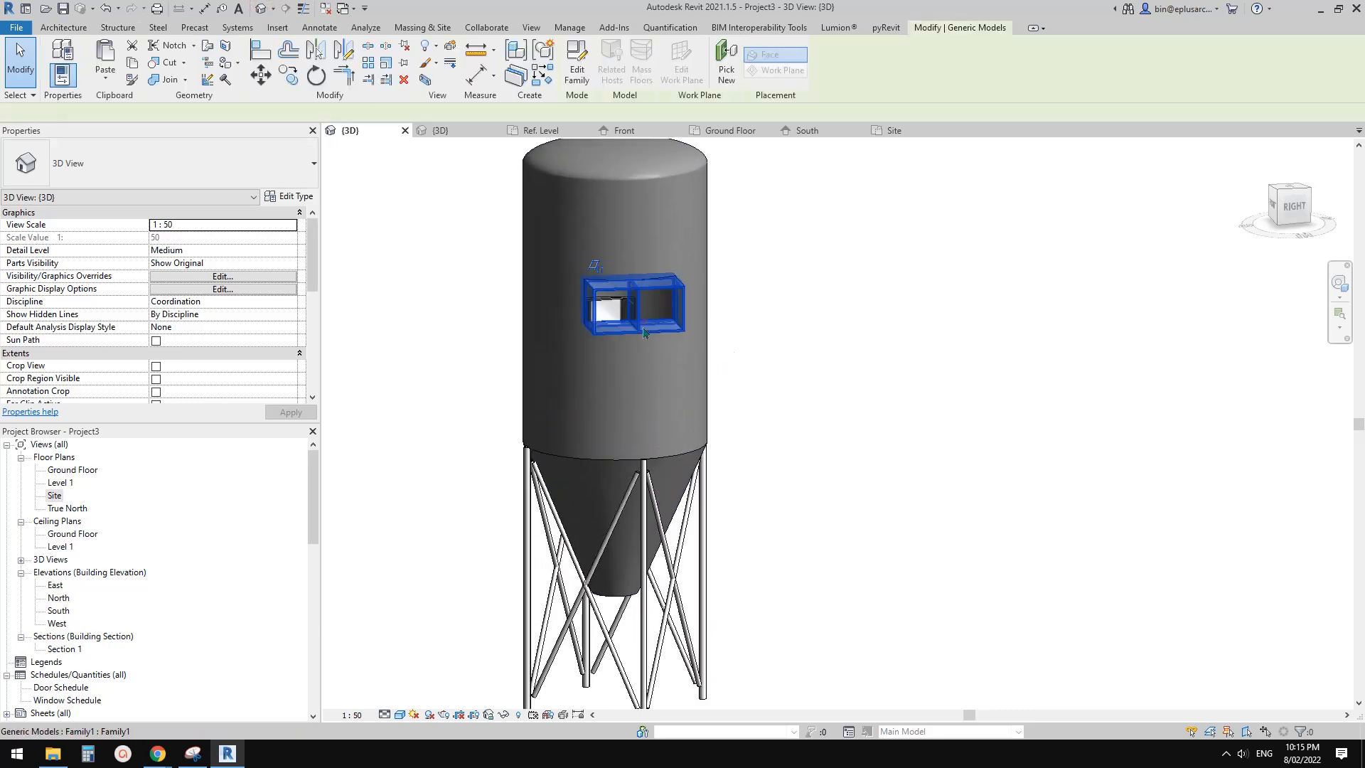
Try to move the selected window box higher up the silo wall in the 3D view
shift+middle_drag(645, 332, 754, 339)
drag(797, 250, 801, 335)
shift+middle_drag(801, 335, 728, 350)
drag(812, 295, 817, 217)
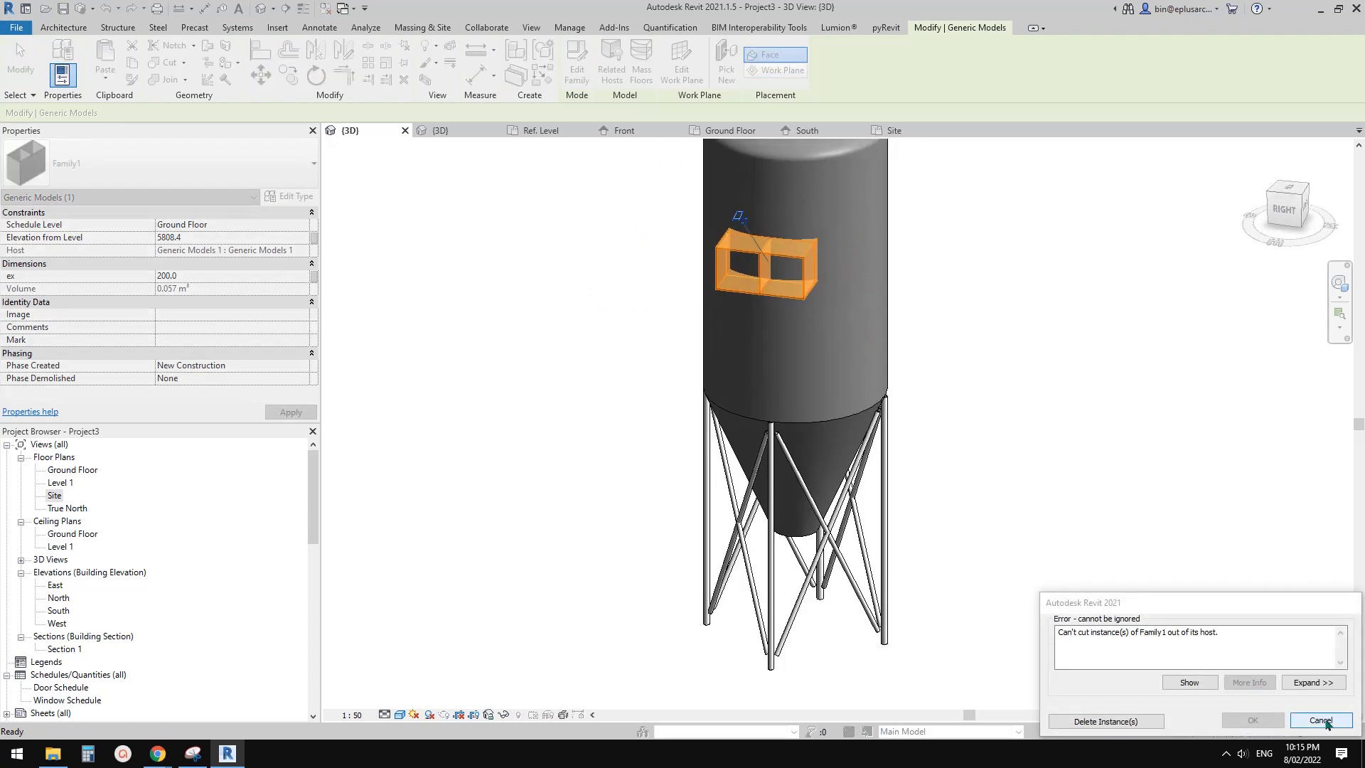
click(1320, 719)
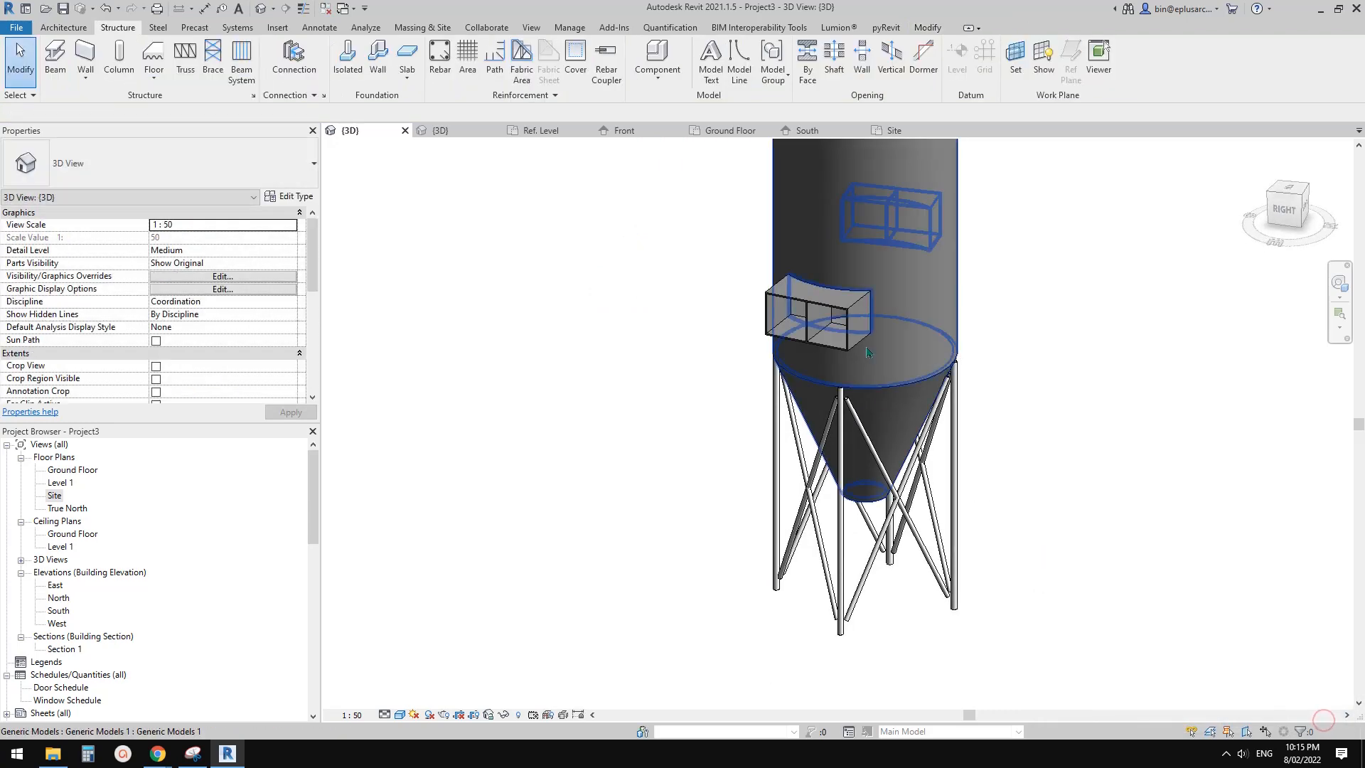
Lower the window box on the silo's east wall to about 5065 mm above the Ground Floor
click(899, 235)
shift+middle_drag(926, 323, 881, 316)
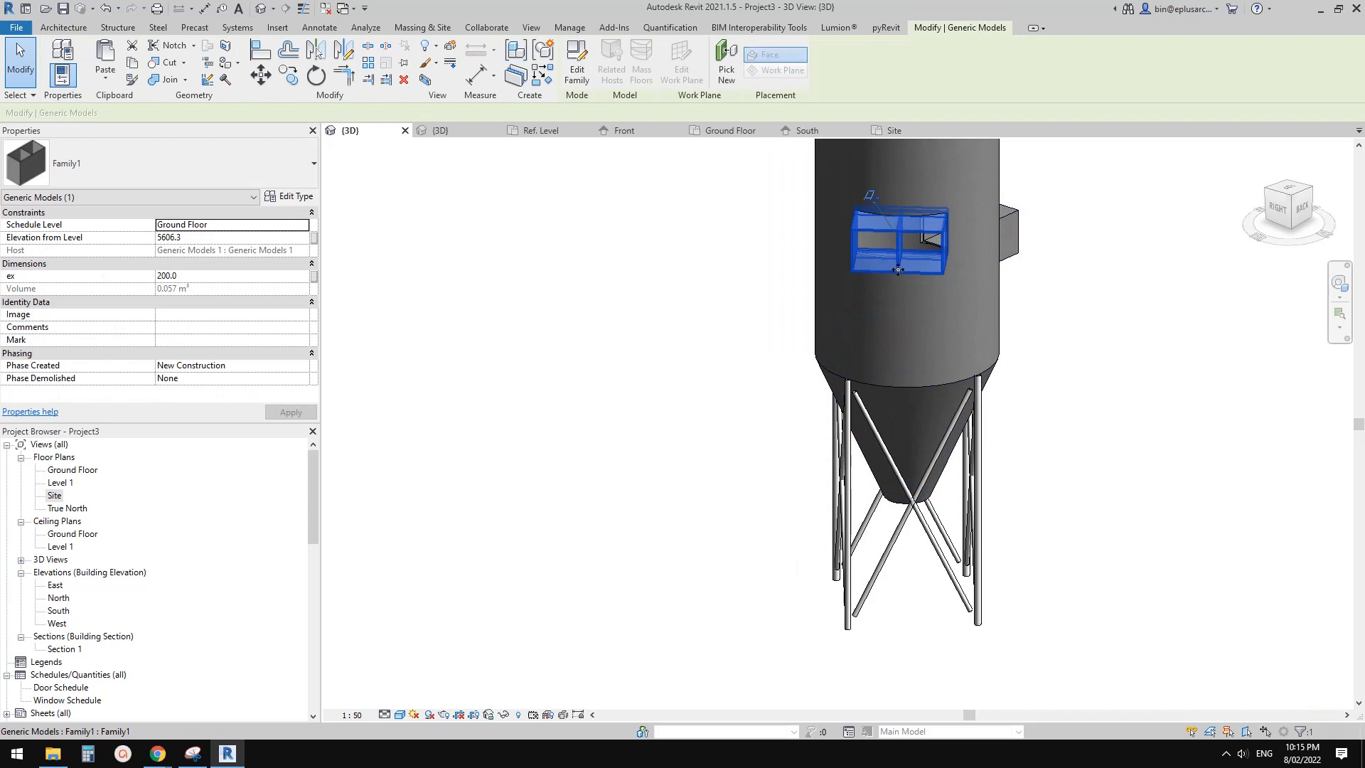
drag(899, 268, 869, 309)
shift+middle_drag(889, 328, 952, 313)
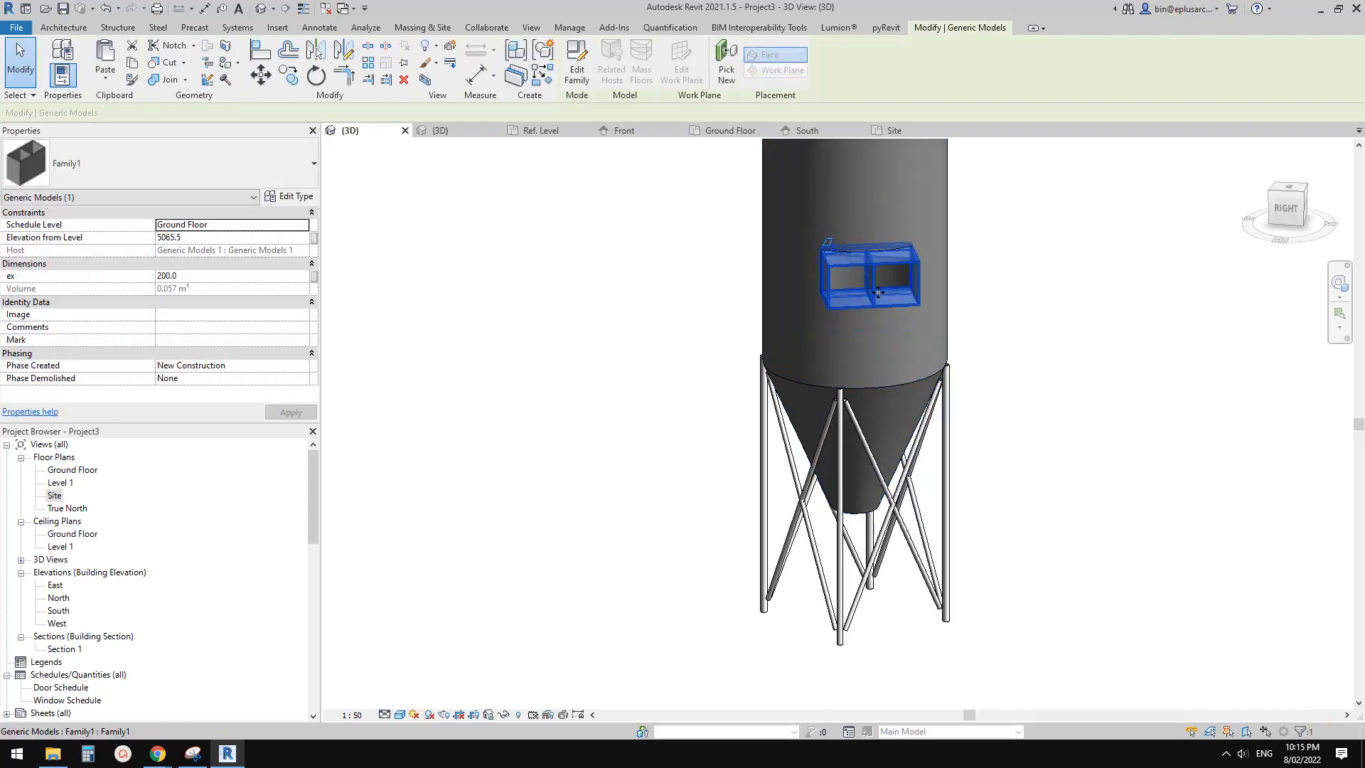
Raise the east window box to about 5950 mm above the Ground Floor and compare it with the lower window box opposite
scroll(918, 268, down, 1)
middle_drag(918, 268, 845, 311)
shift+middle_drag(846, 311, 842, 277)
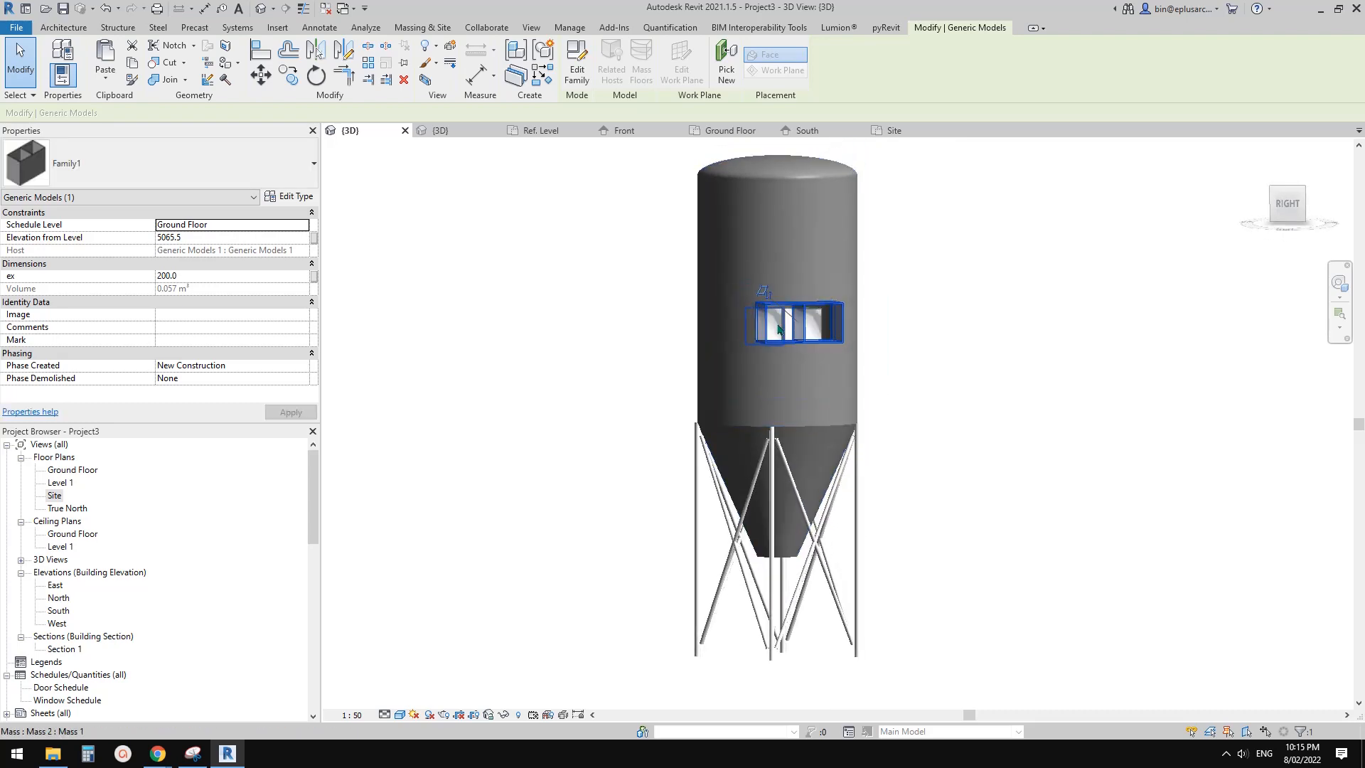
drag(801, 307, 792, 253)
shift+middle_drag(700, 304, 917, 341)
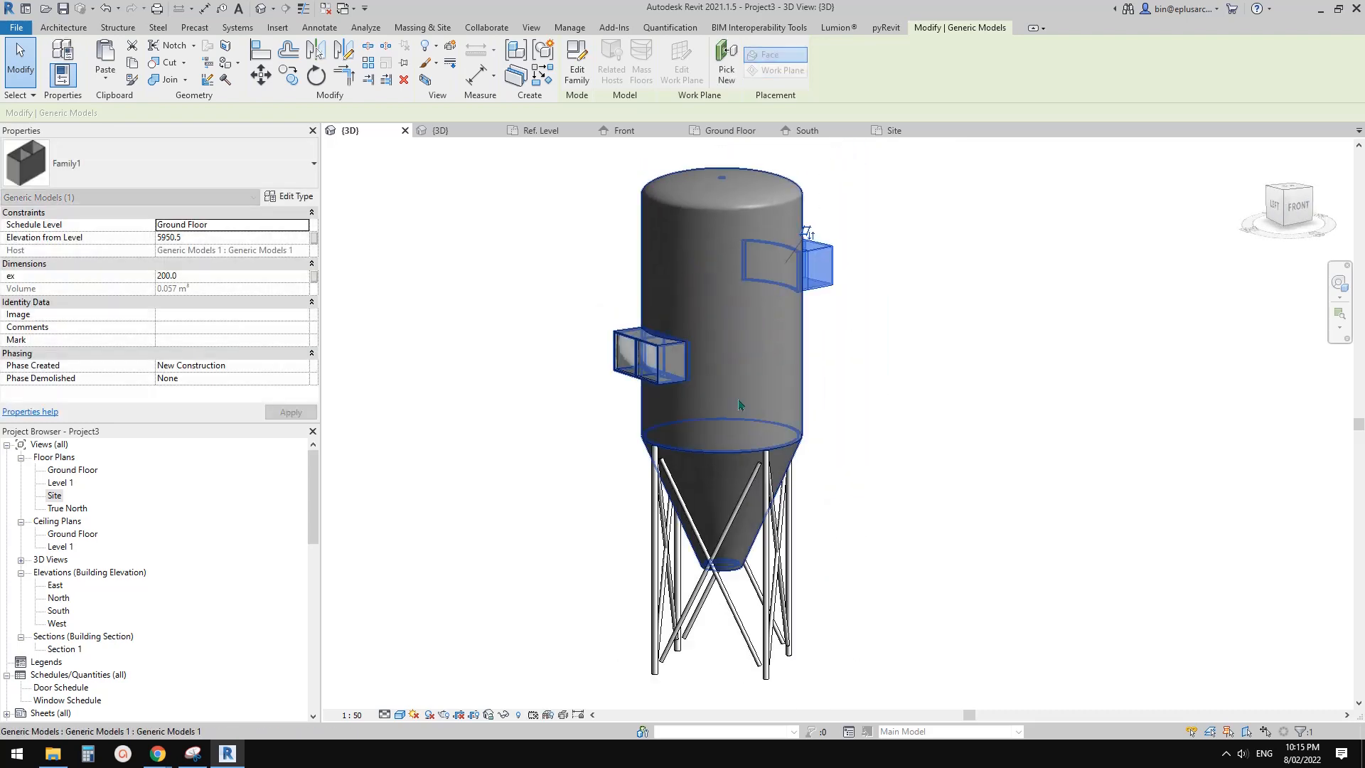
scroll(653, 388, up, 1)
click(658, 384)
shift+middle_drag(648, 354, 687, 366)
click(425, 433)
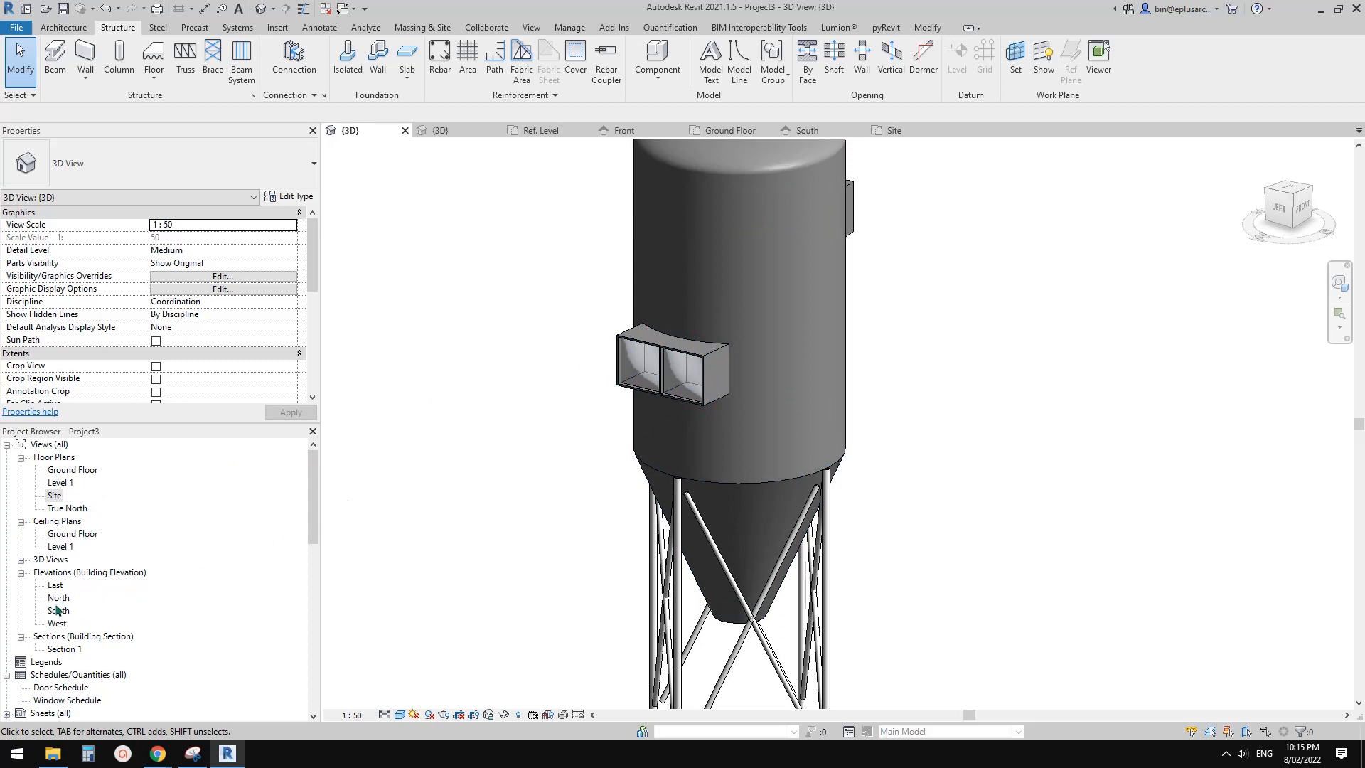
In the Site plan, open the silo for in-place editing, check reference plane w1 at its west window box, and leave the editor
double_click(54, 496)
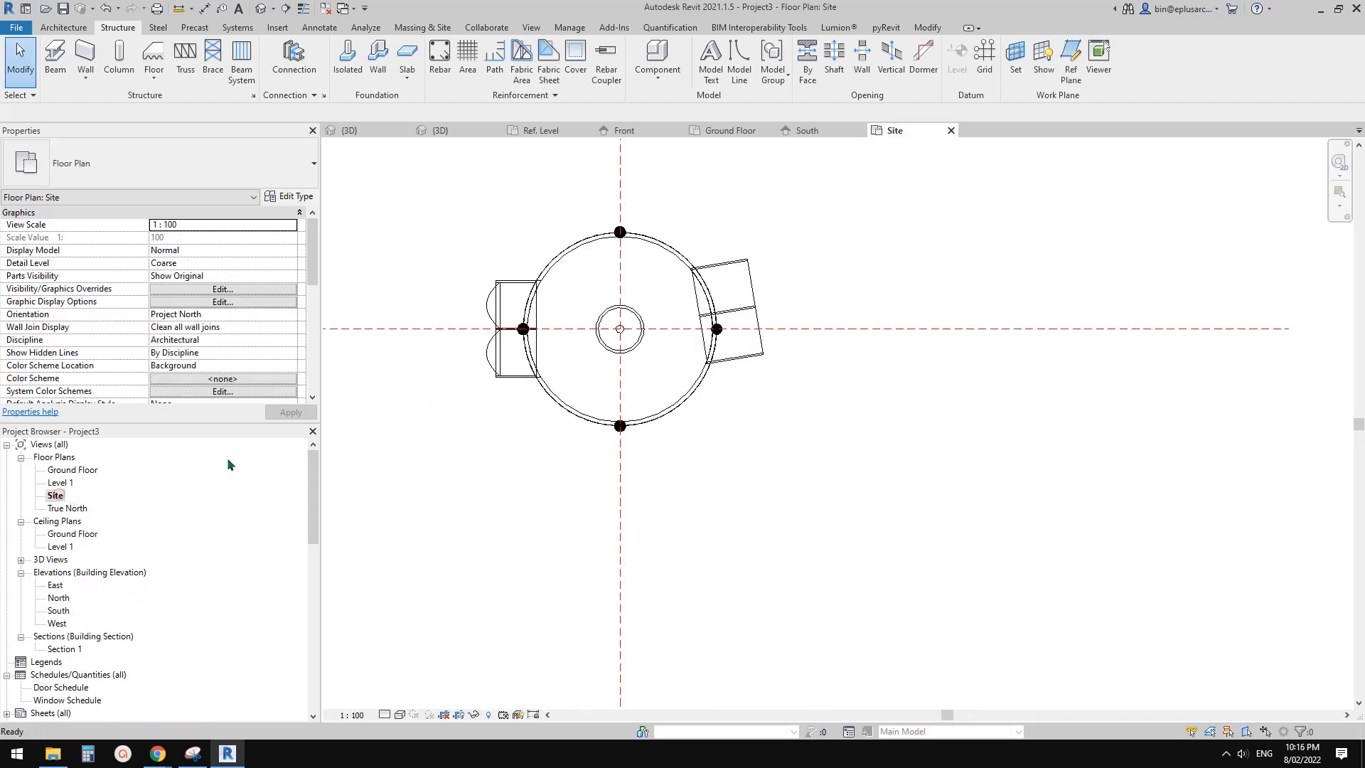
scroll(534, 378, up, 4)
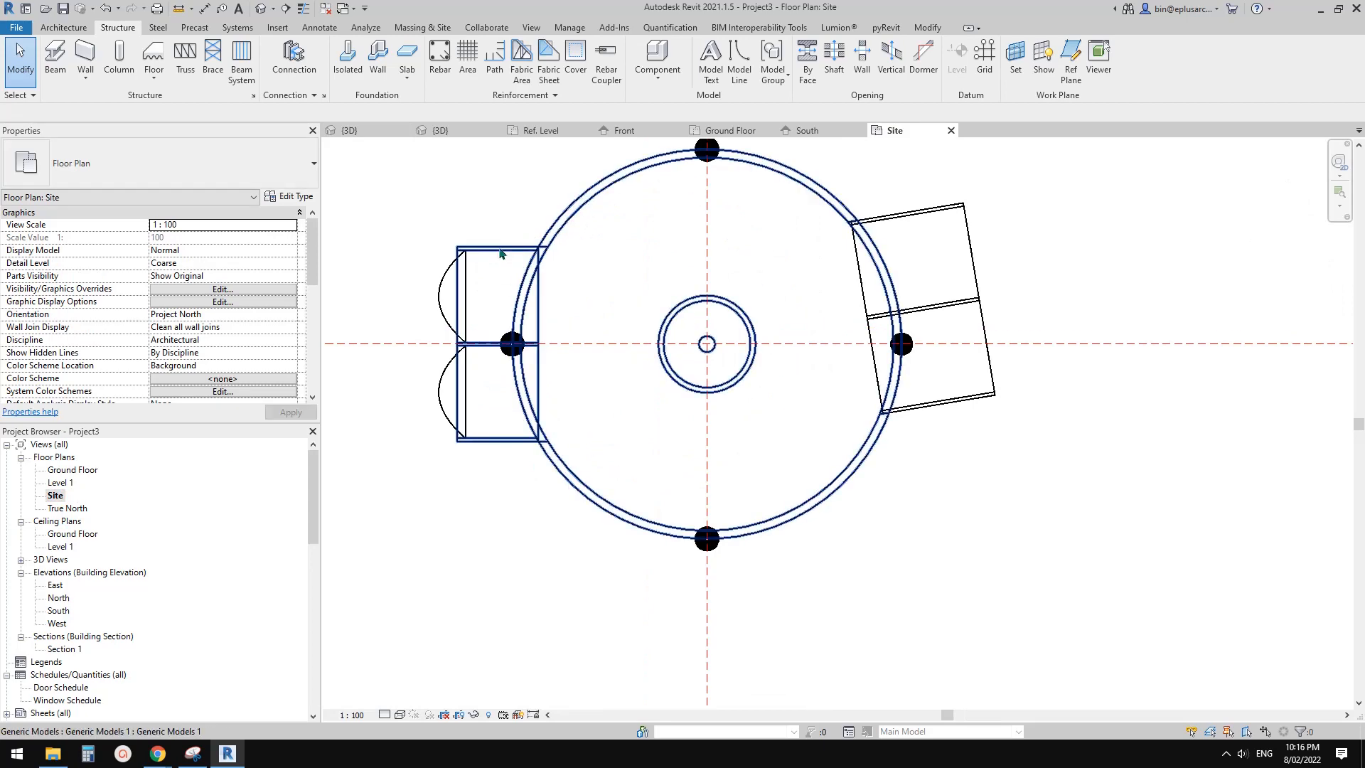
click(534, 378)
click(578, 74)
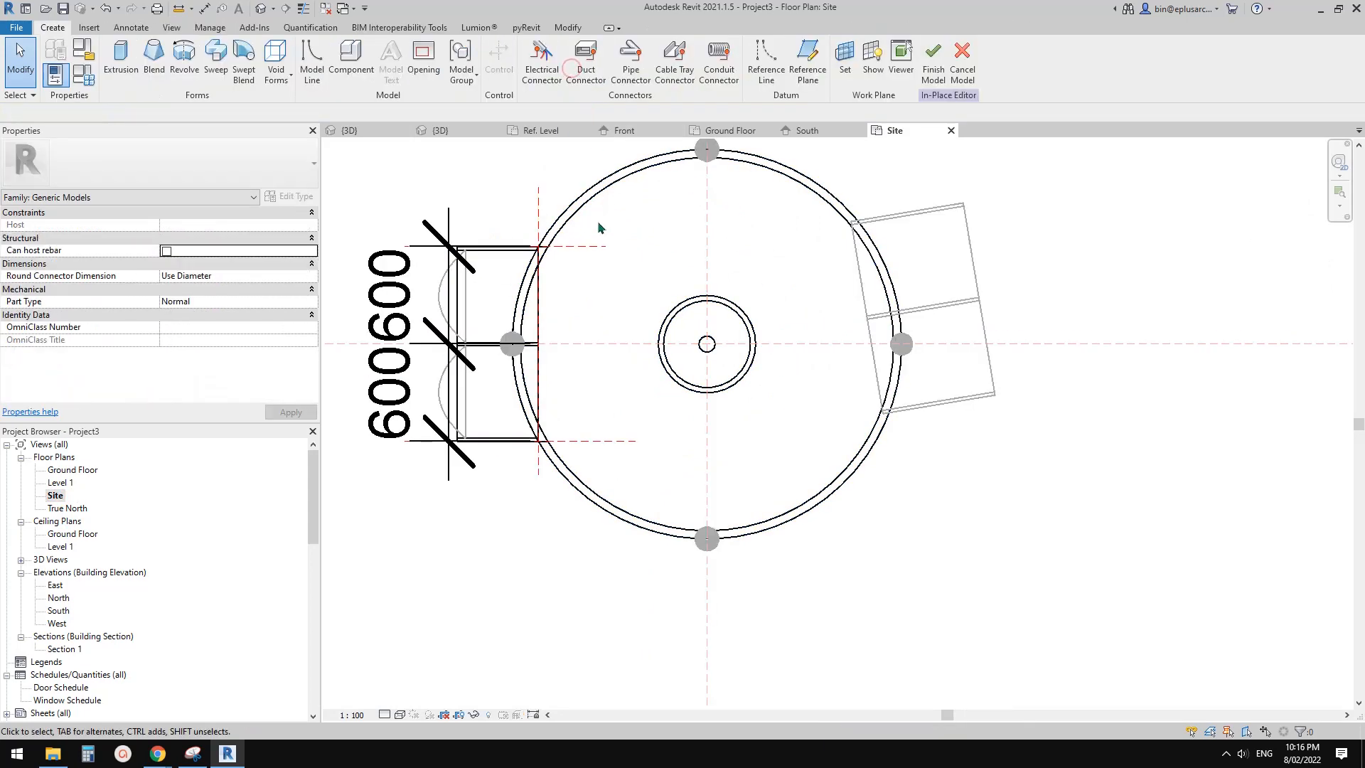
click(538, 216)
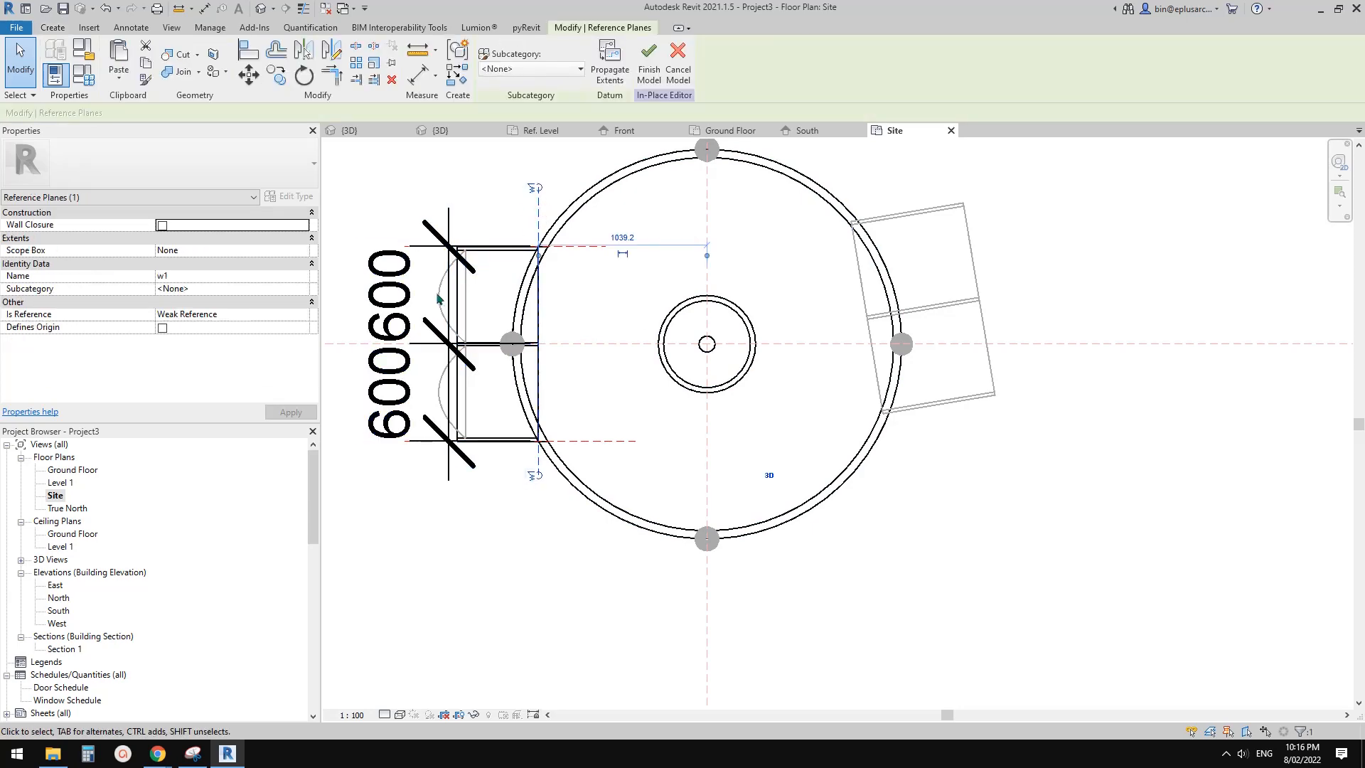
mouse_move(543, 225)
mouse_down()
mouse_move(515, 227)
mouse_move(558, 231)
mouse_move(538, 226)
mouse_up()
key(Escape)
click(538, 225)
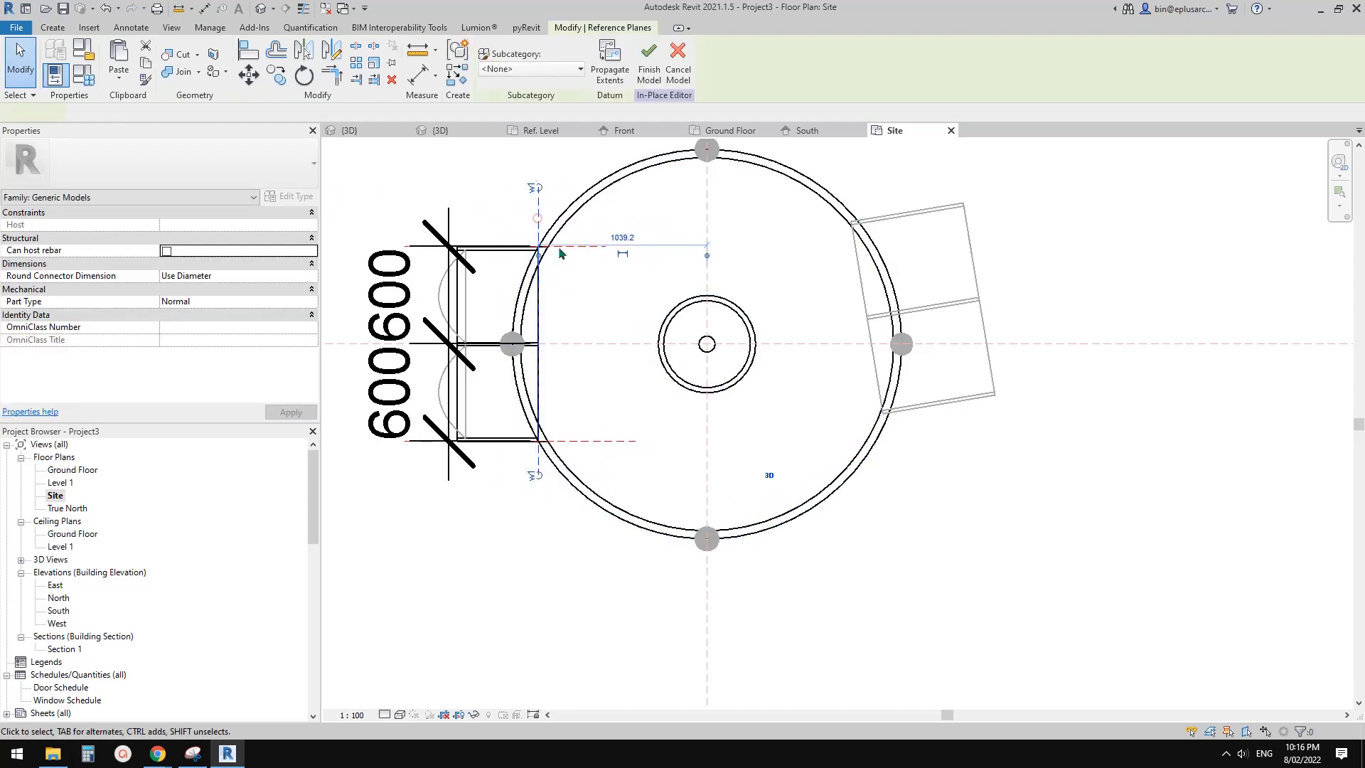
key(Escape)
click(490, 64)
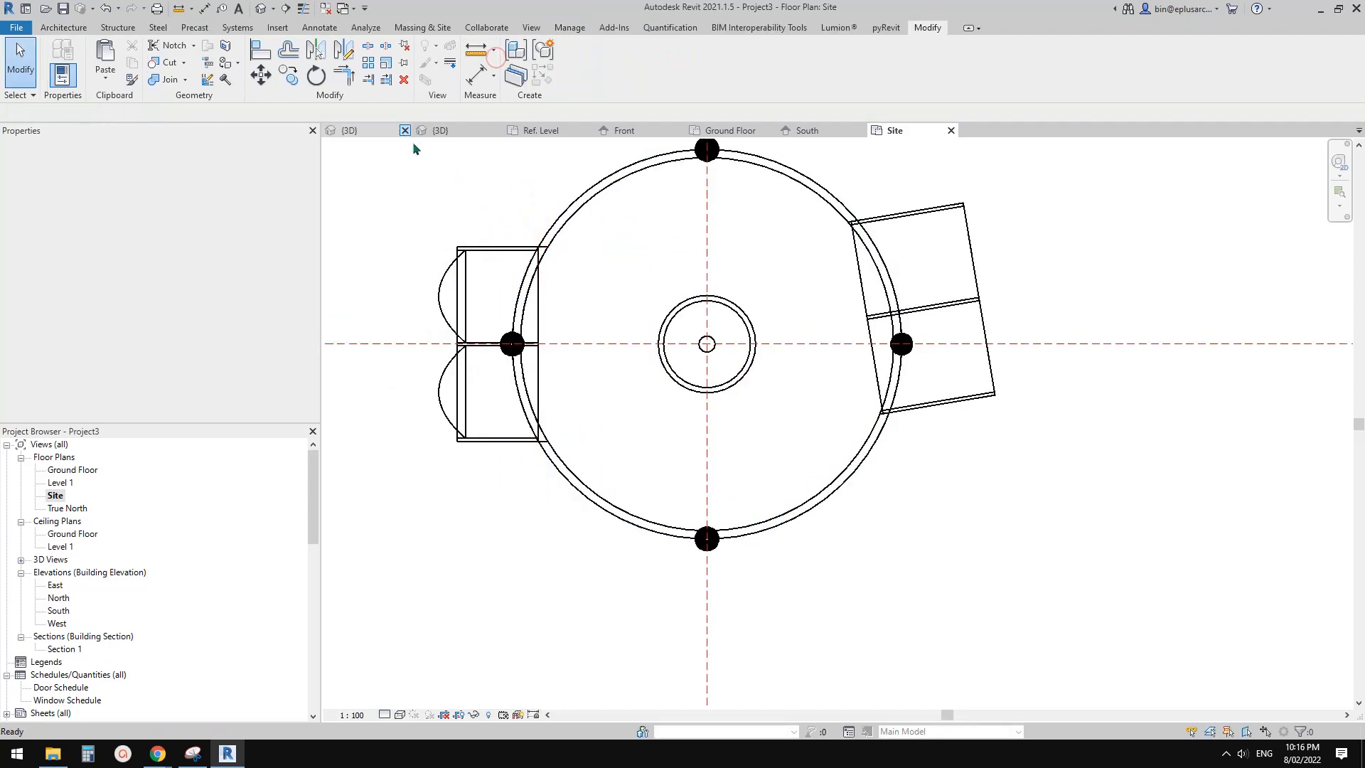
Move the east window box slightly south around the wall so it sits roughly centred on the east column, opposite the west box
scroll(843, 390, down, 1)
middle_drag(843, 390, 803, 393)
drag(901, 403, 837, 385)
middle_drag(837, 386, 841, 397)
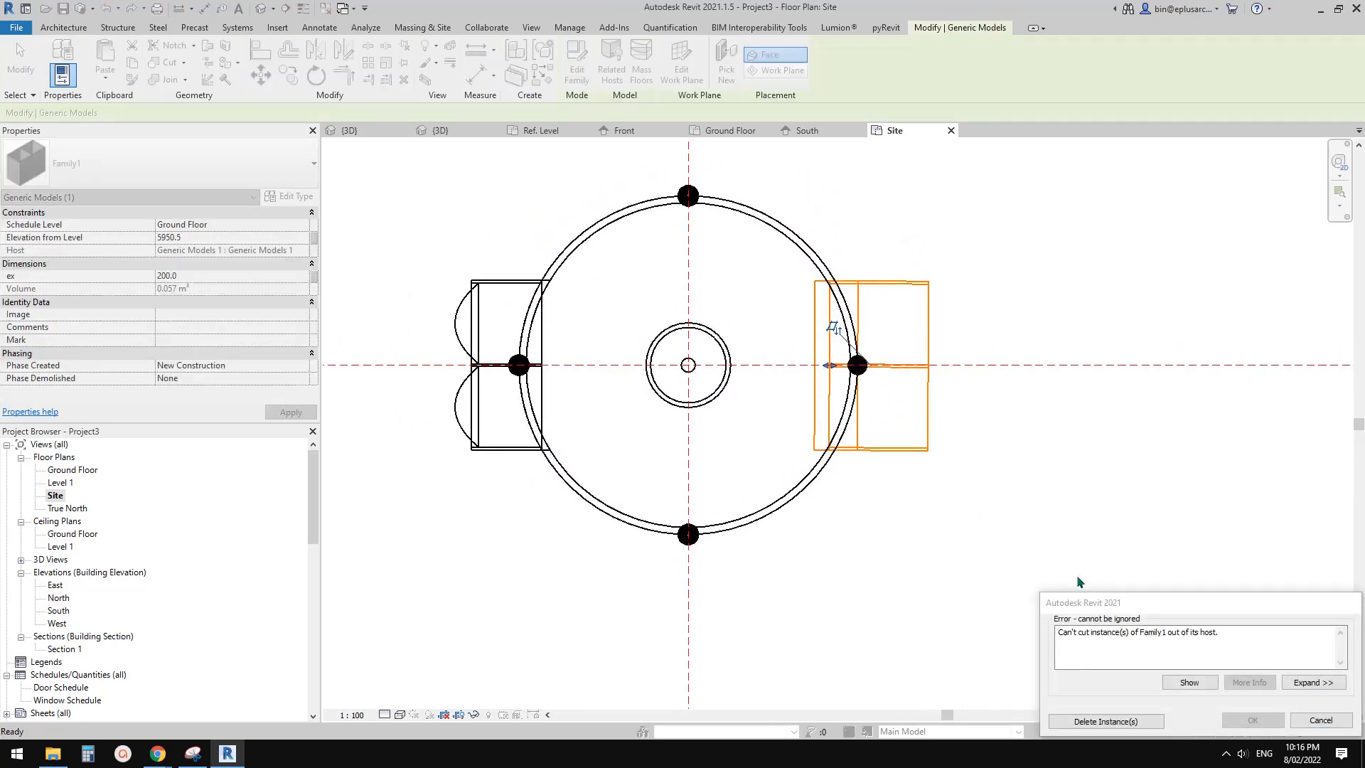
click(1322, 720)
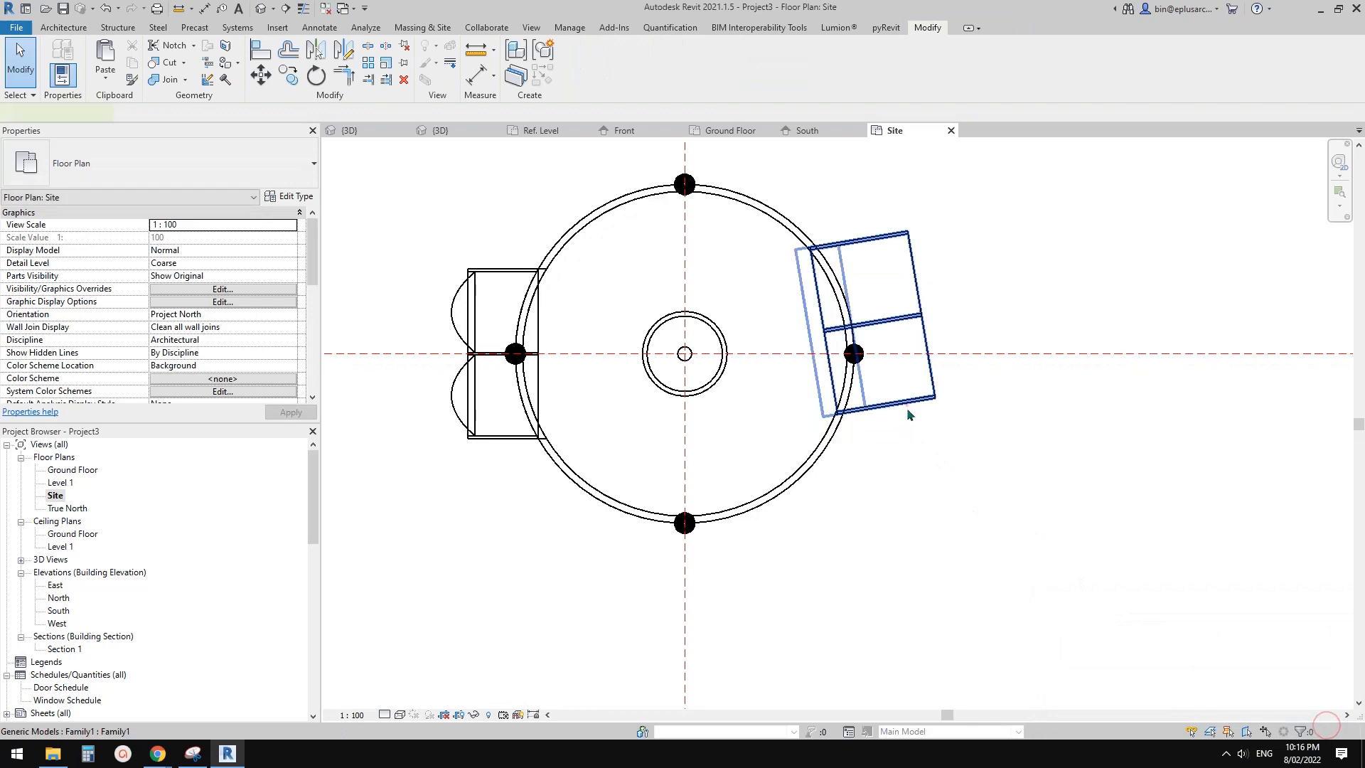
drag(906, 408, 899, 446)
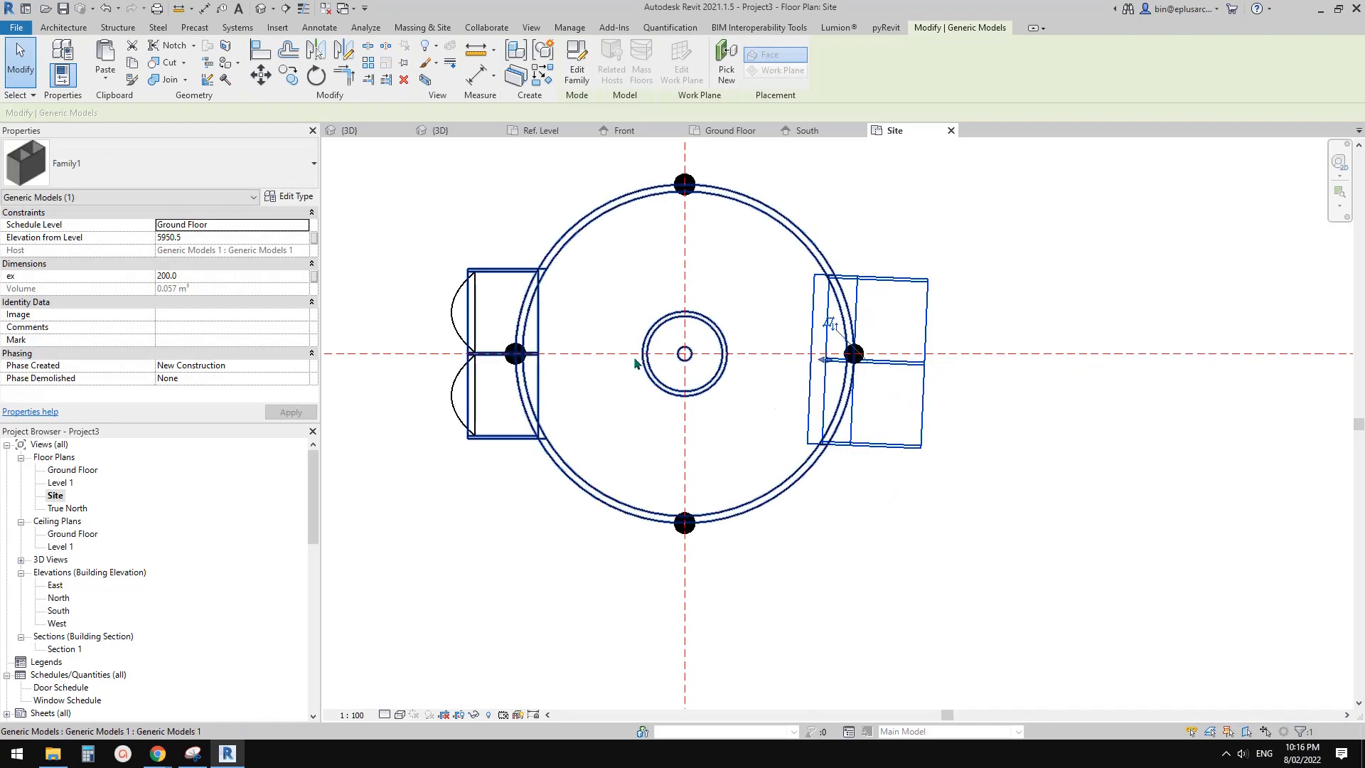
middle_drag(634, 359, 624, 369)
Create a west-to-east section just north of the silo's centre, cutting through both window boxes, and open its view
click(530, 28)
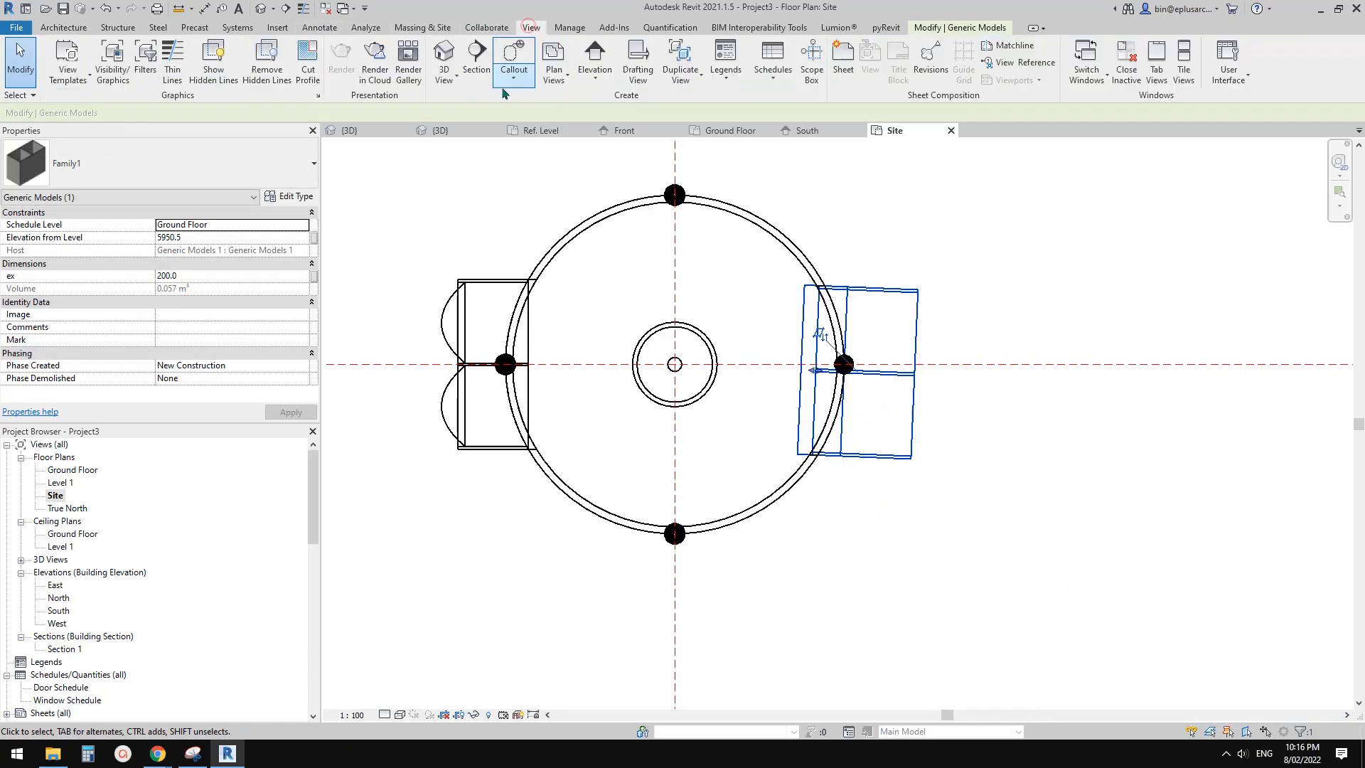
click(477, 61)
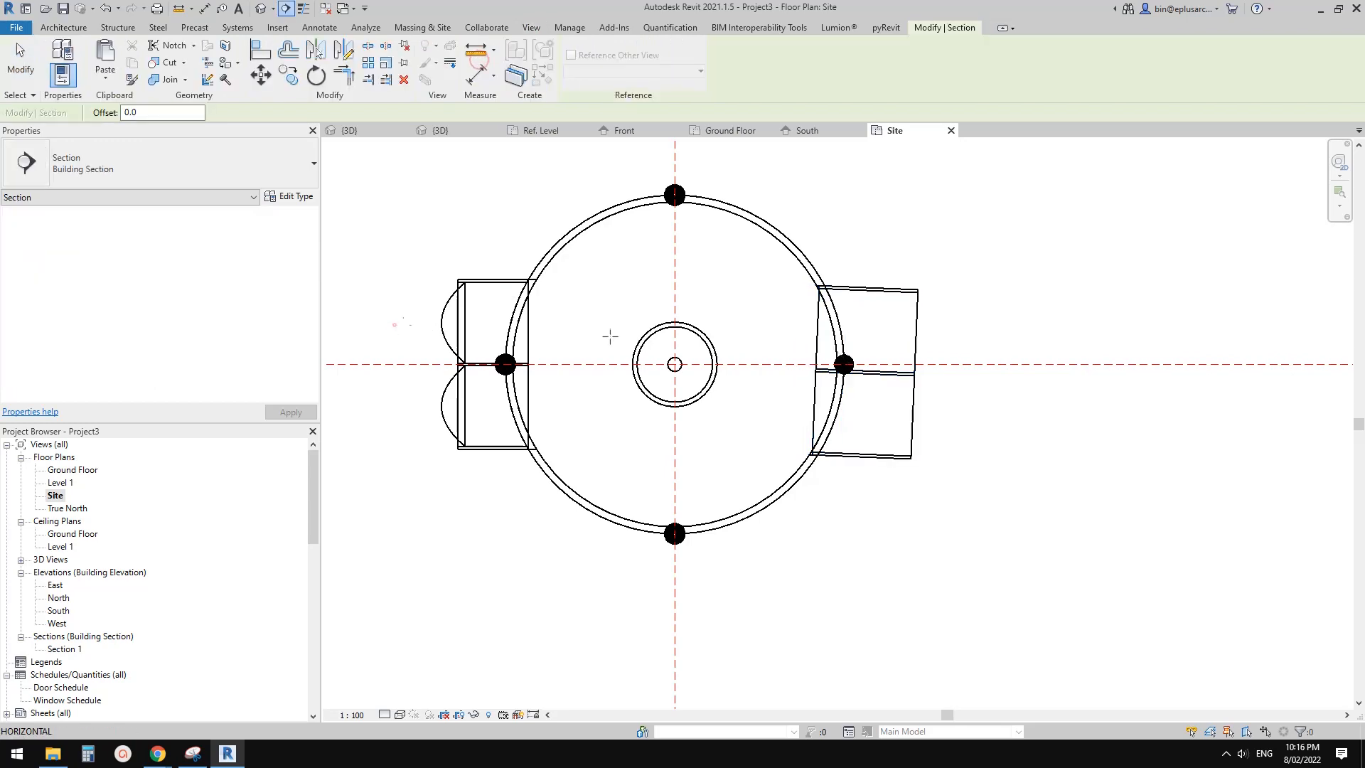
click(395, 324)
click(997, 324)
key(Escape)
right_click(579, 325)
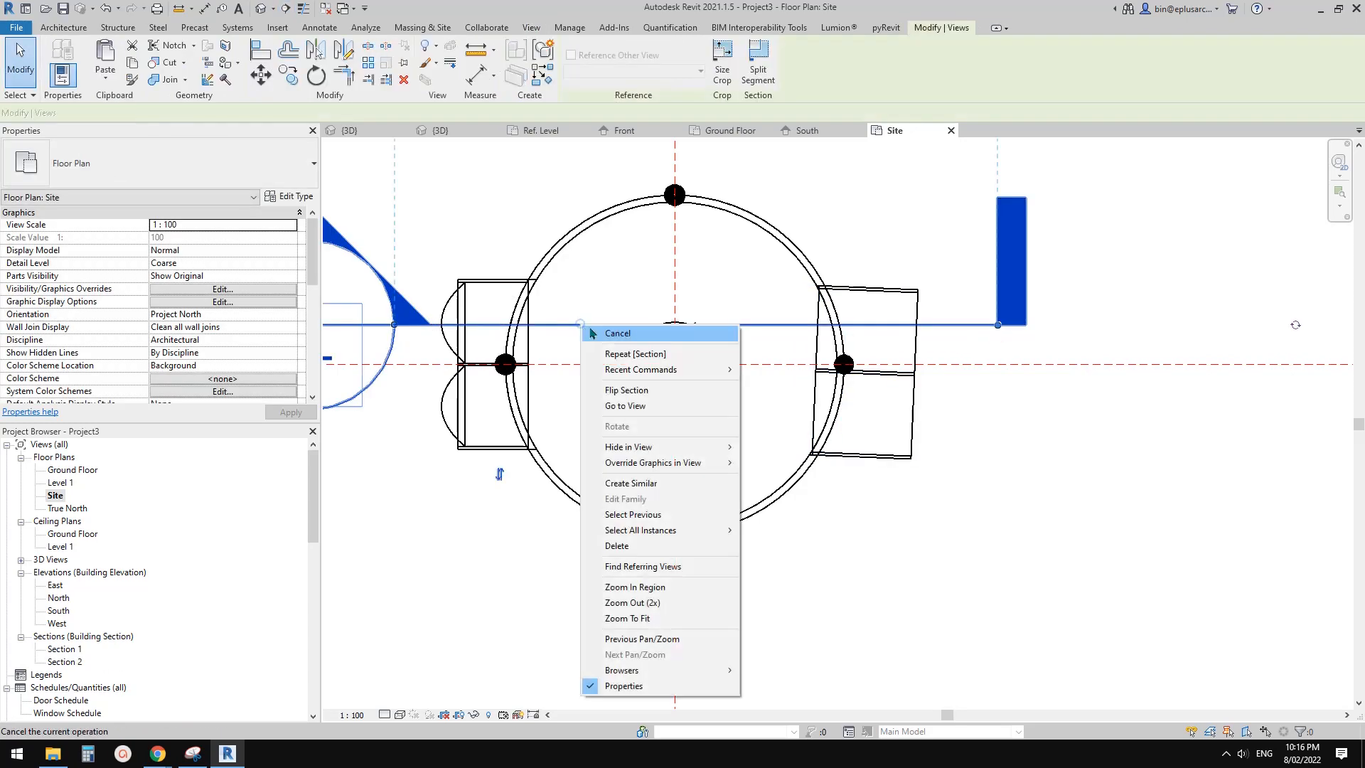
click(641, 407)
middle_drag(840, 483, 763, 503)
scroll(826, 378, up, 1)
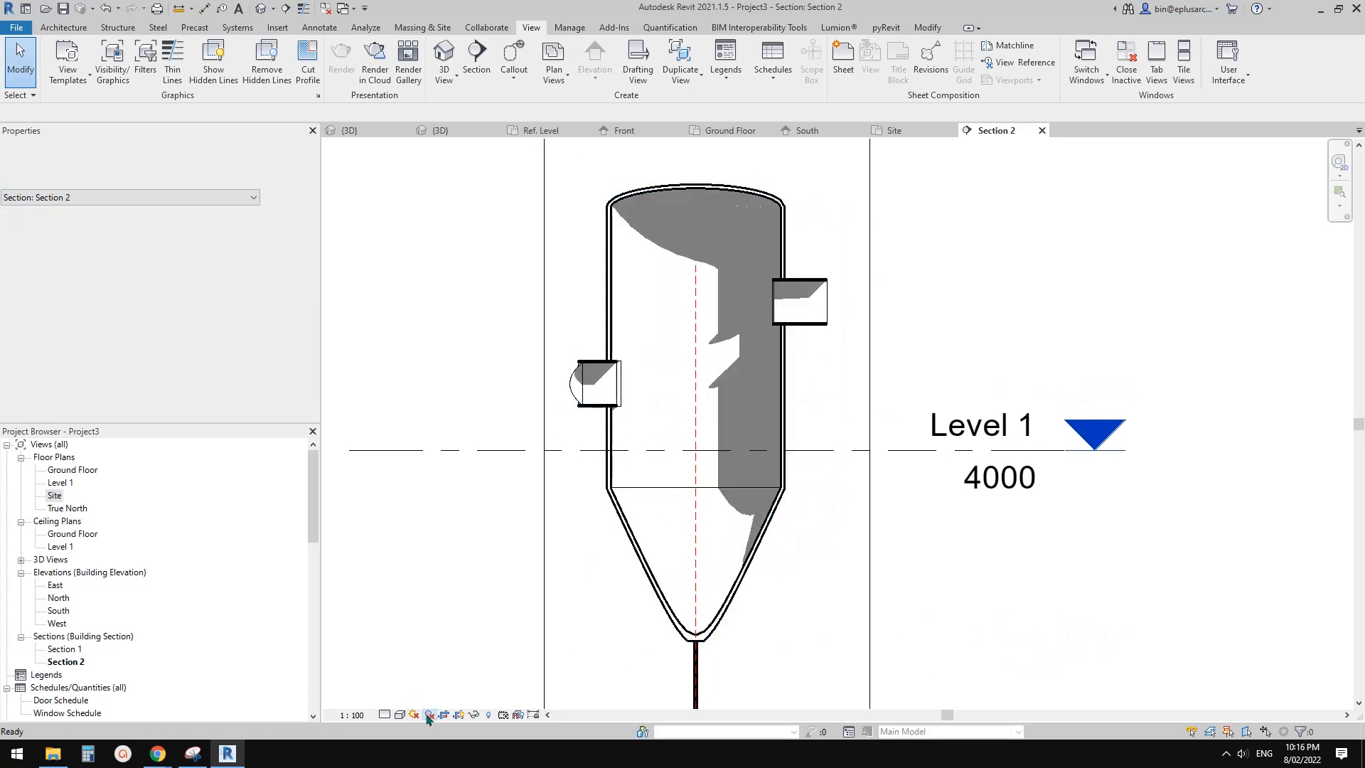
In the section's graphic display options, enable anti-aliased lines, cast and ambient shadows, and sketchy lines with jitter 2 and extension 4
click(399, 714)
click(425, 624)
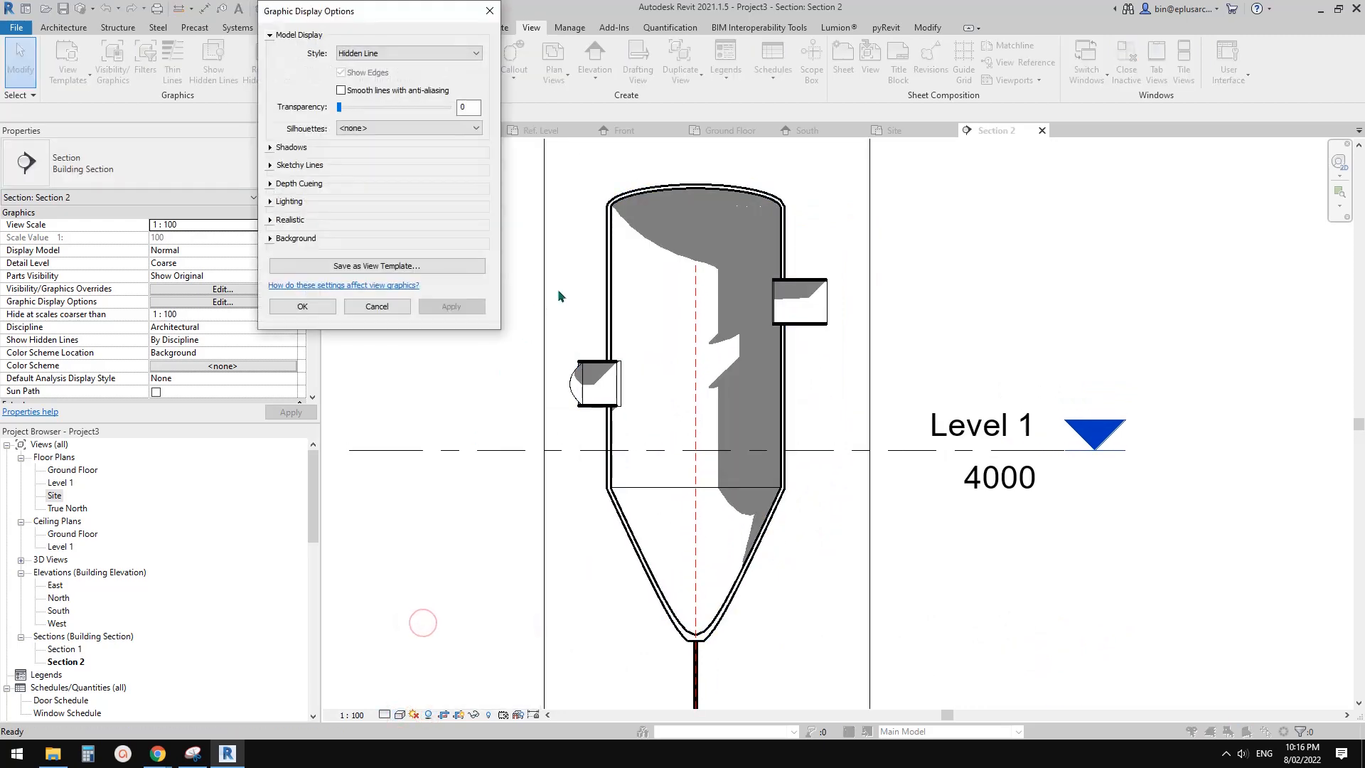
click(270, 147)
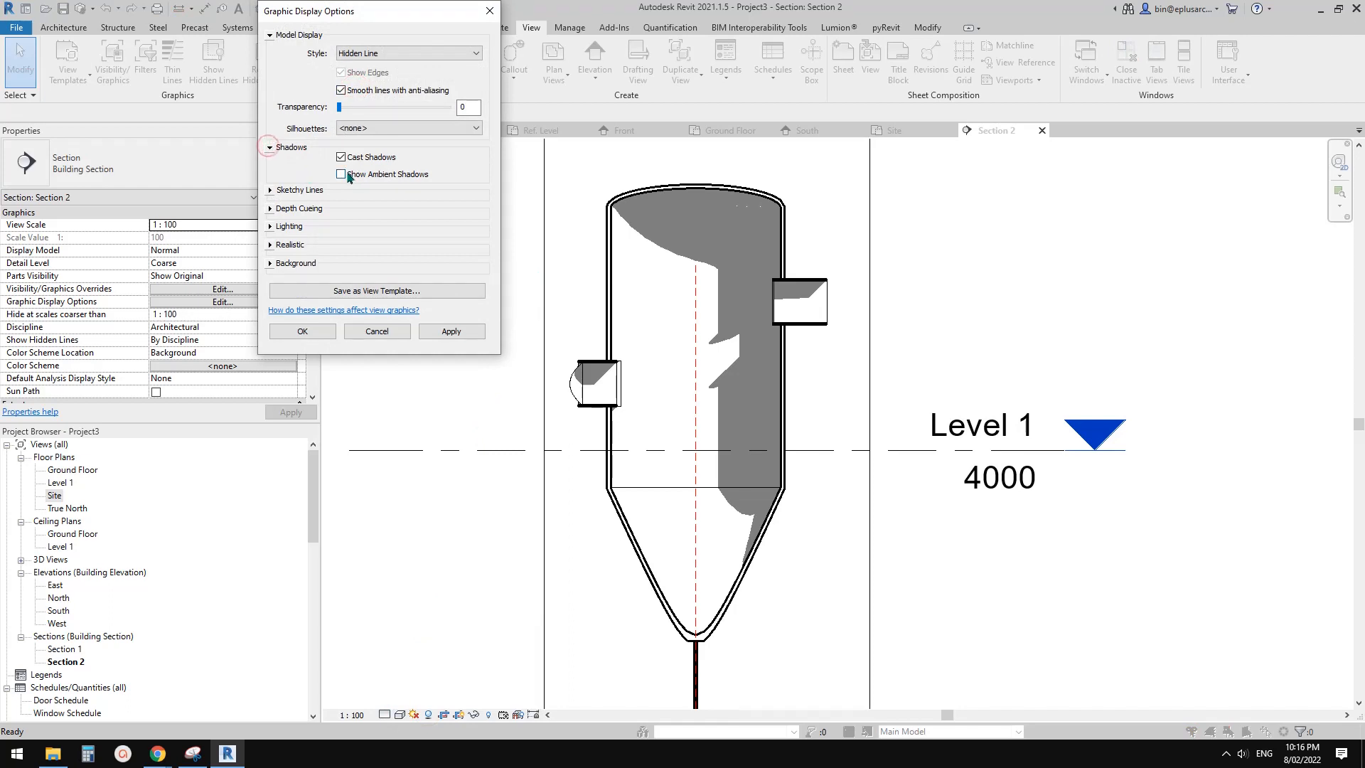
click(269, 191)
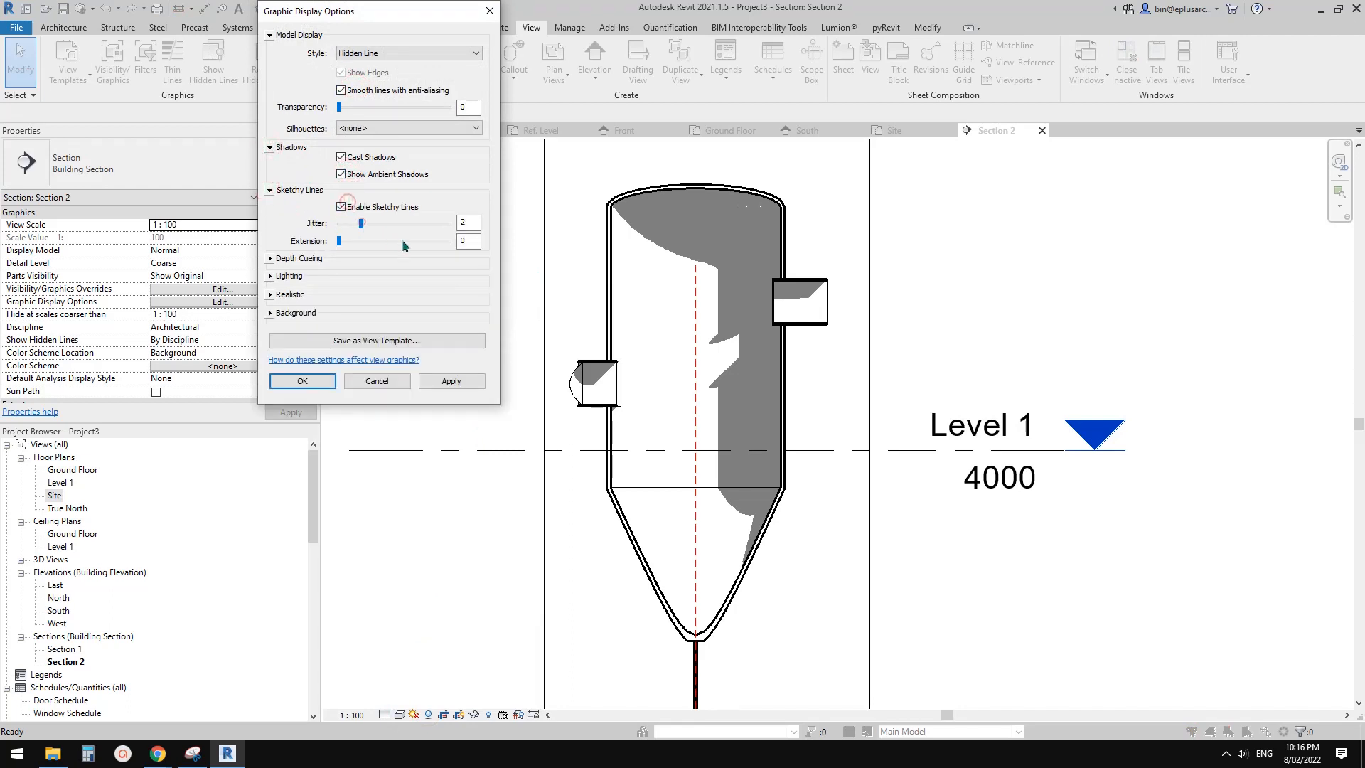
Set the section's shadow intensity to 10 and its background to Gradient, and apply the display settings
click(269, 276)
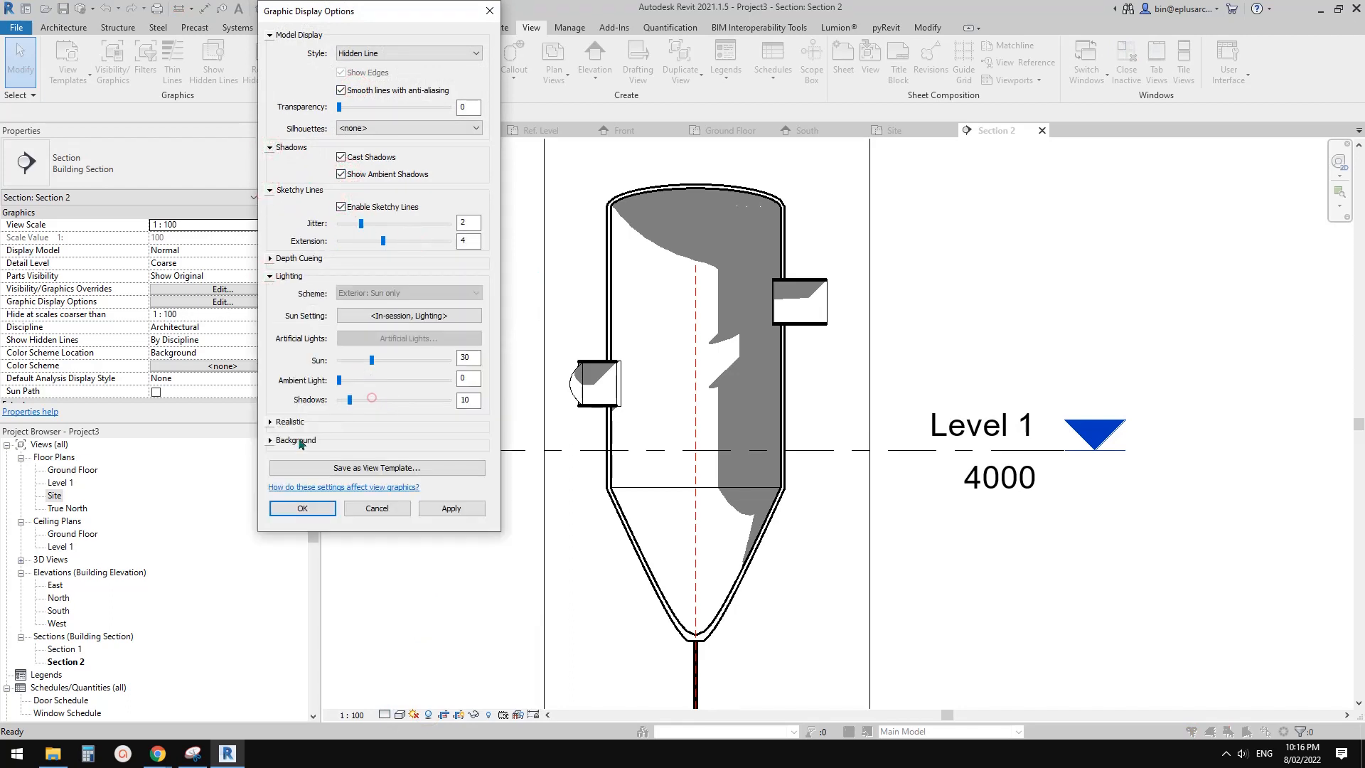
click(270, 440)
click(408, 461)
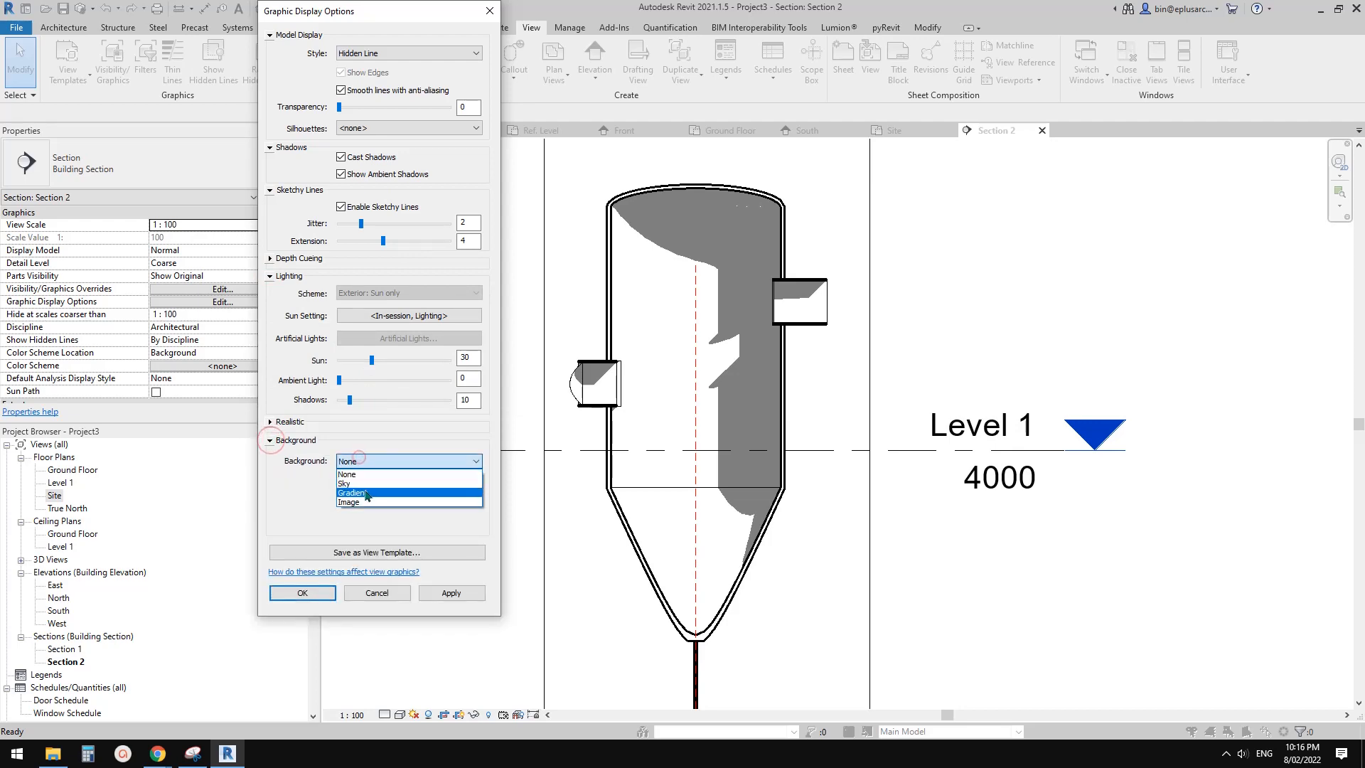
click(370, 486)
click(383, 524)
click(436, 435)
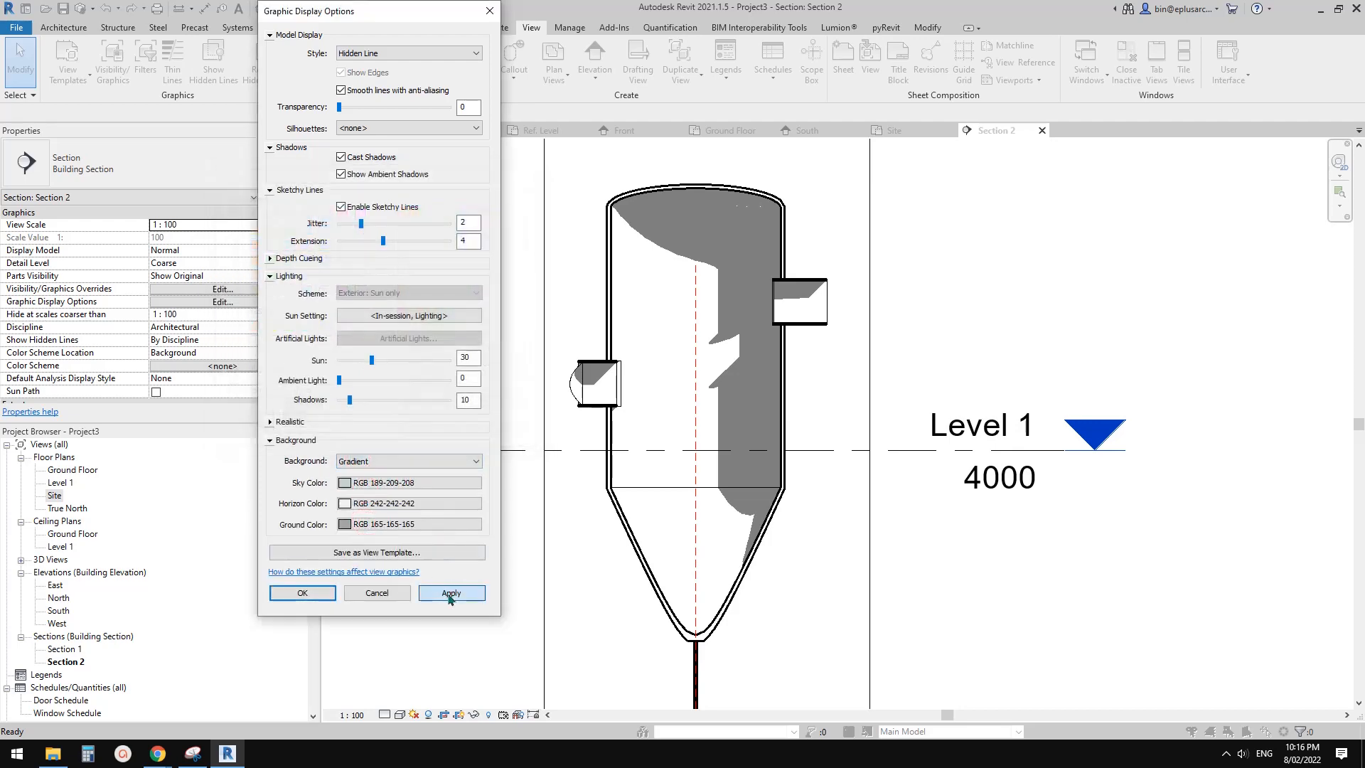
click(452, 592)
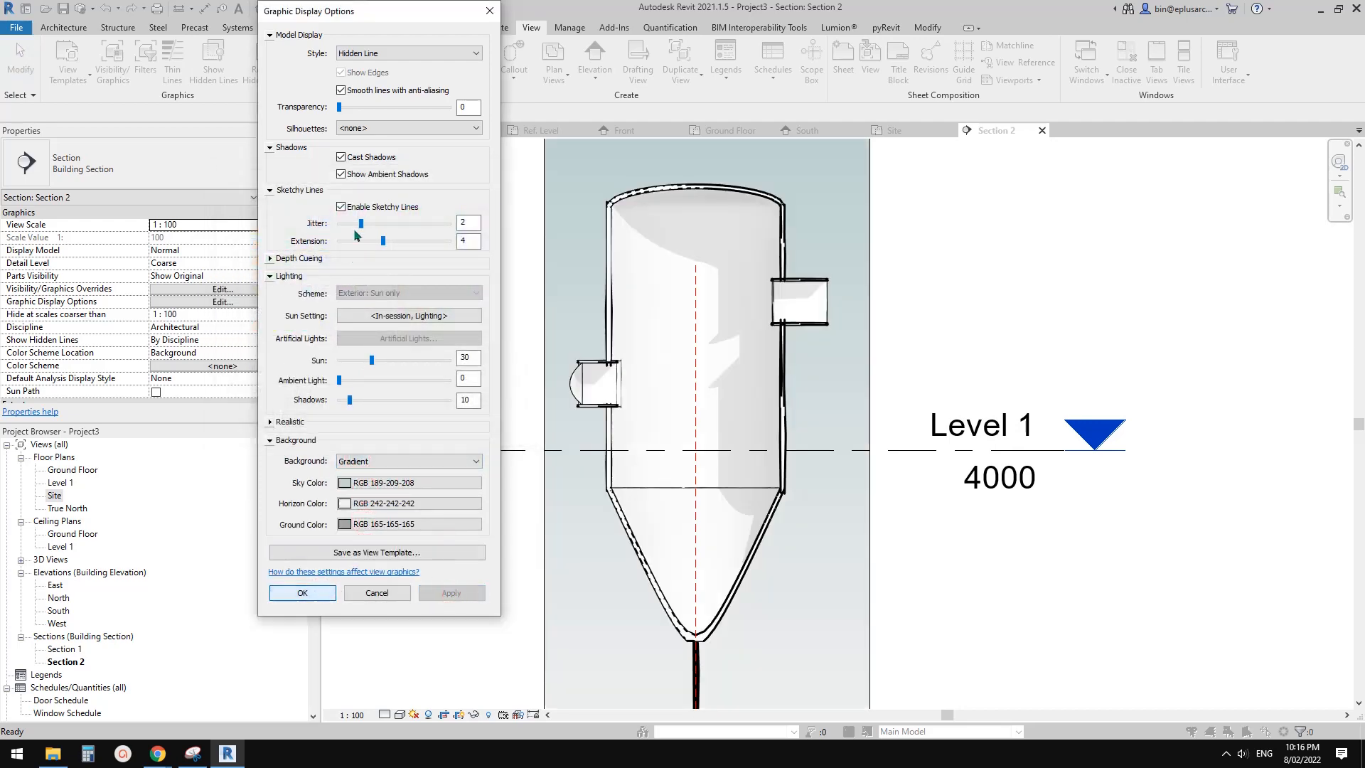
Disable sketchy lines for the section, set its silhouettes to 0.5 pen, and accept the display options
click(465, 595)
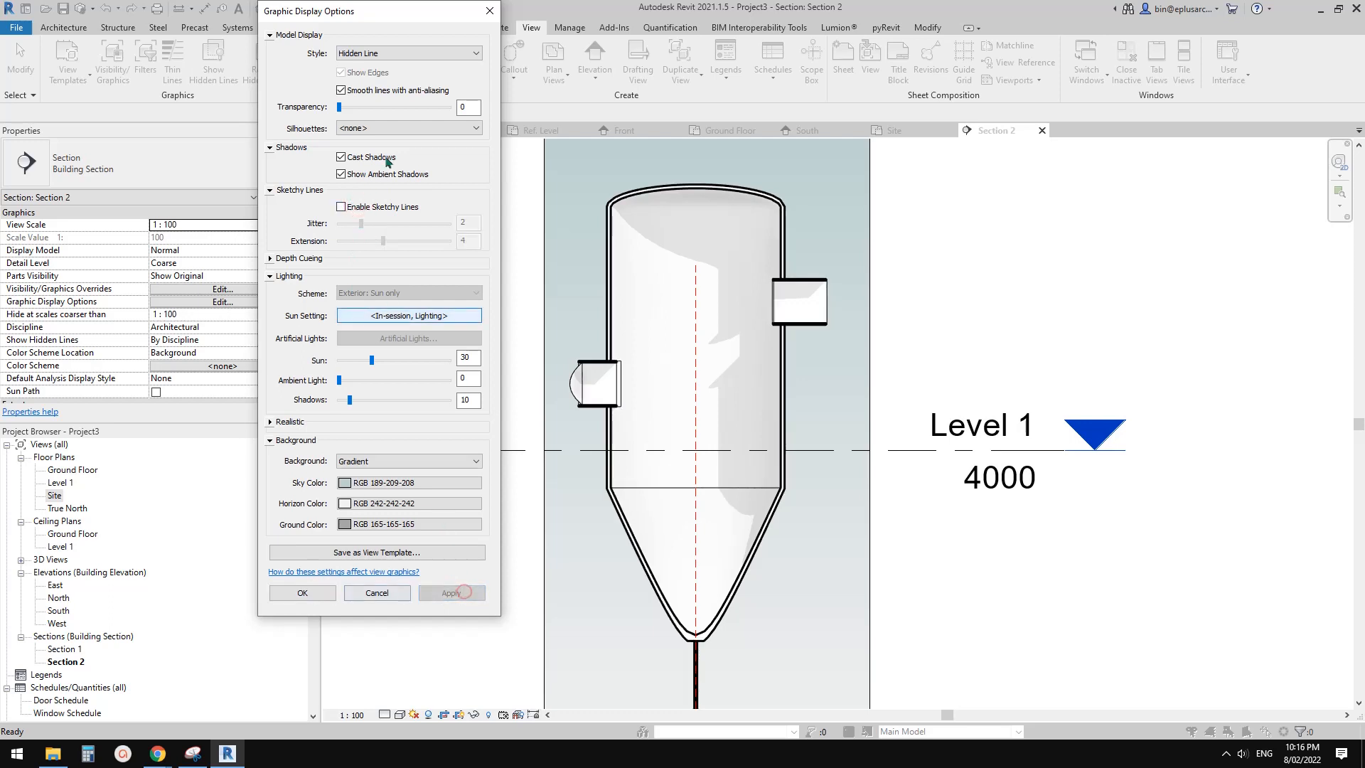
click(408, 130)
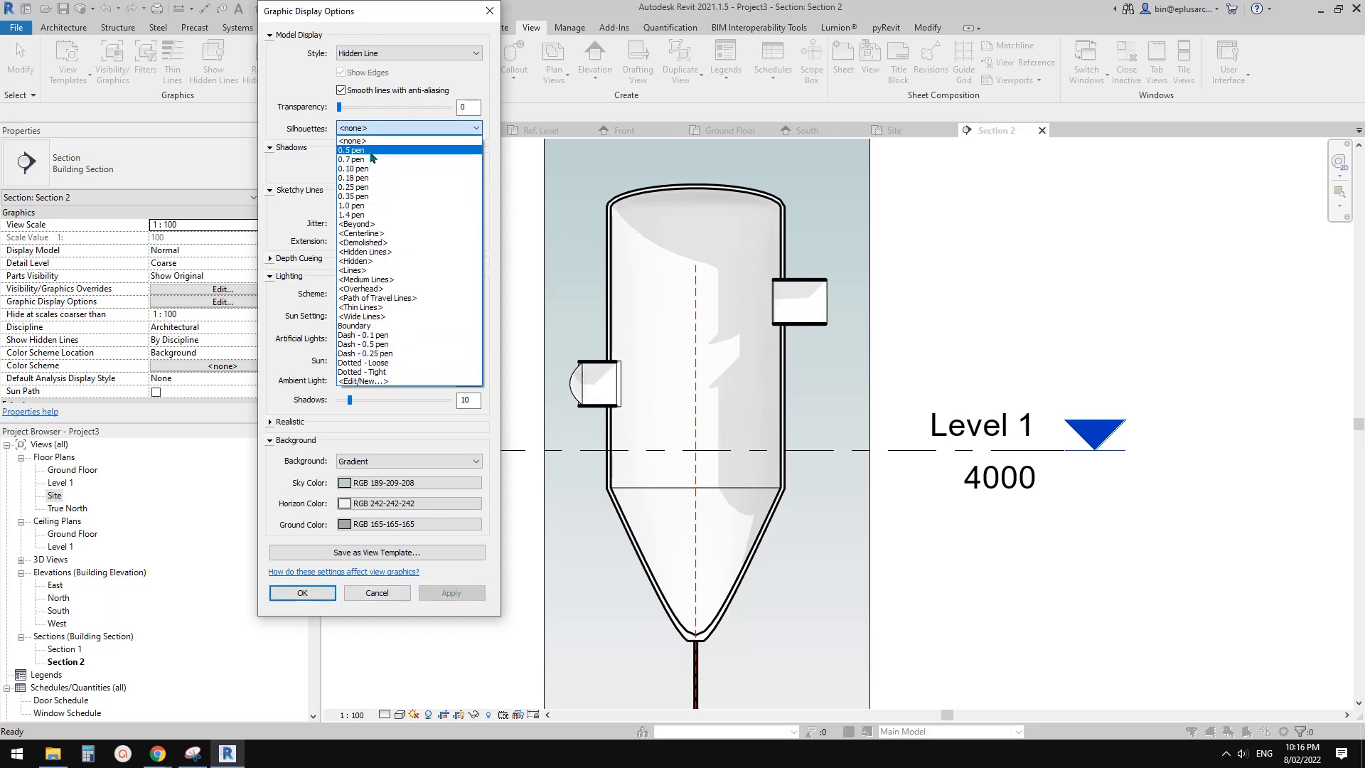
click(369, 151)
click(343, 593)
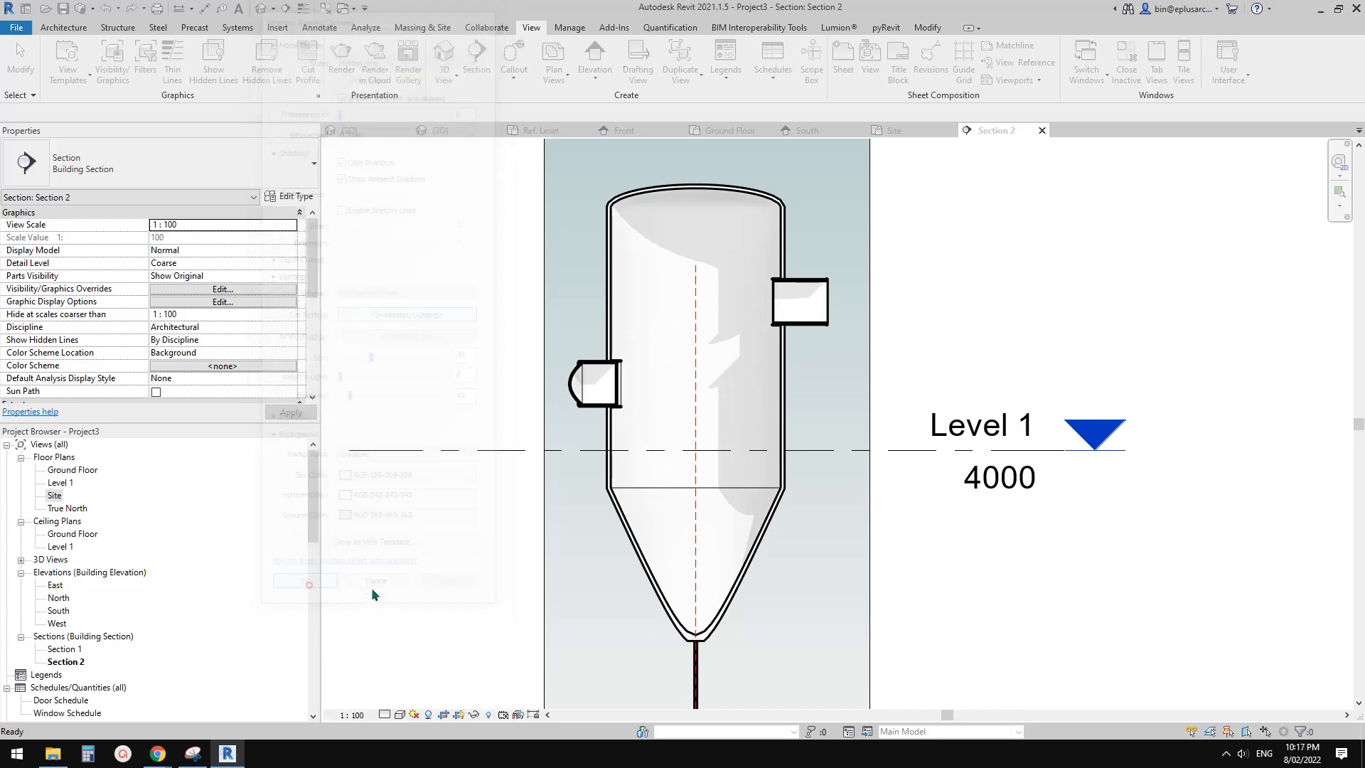
Set the section view's detail level to Medium
scroll(901, 399, down, 3)
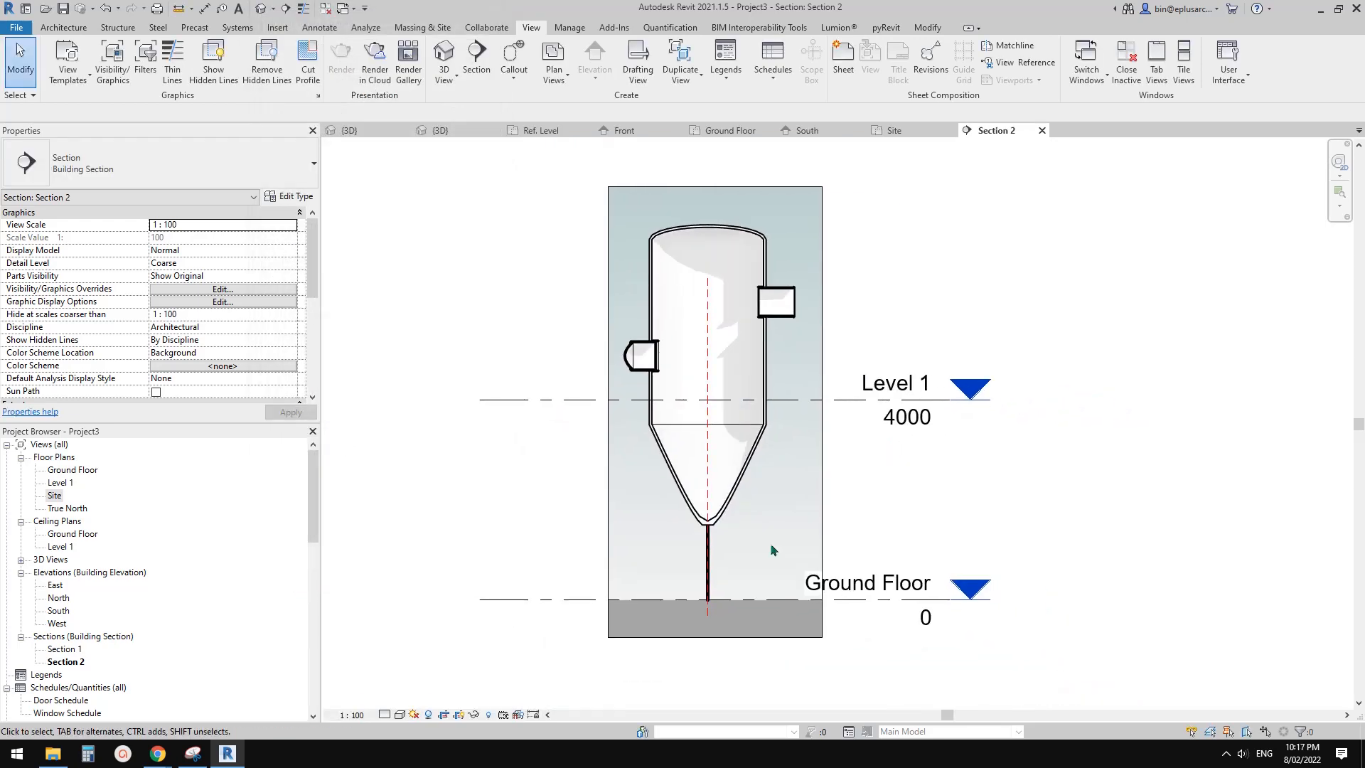
scroll(719, 567, up, 3)
scroll(702, 533, down, 2)
middle_drag(688, 577, 603, 571)
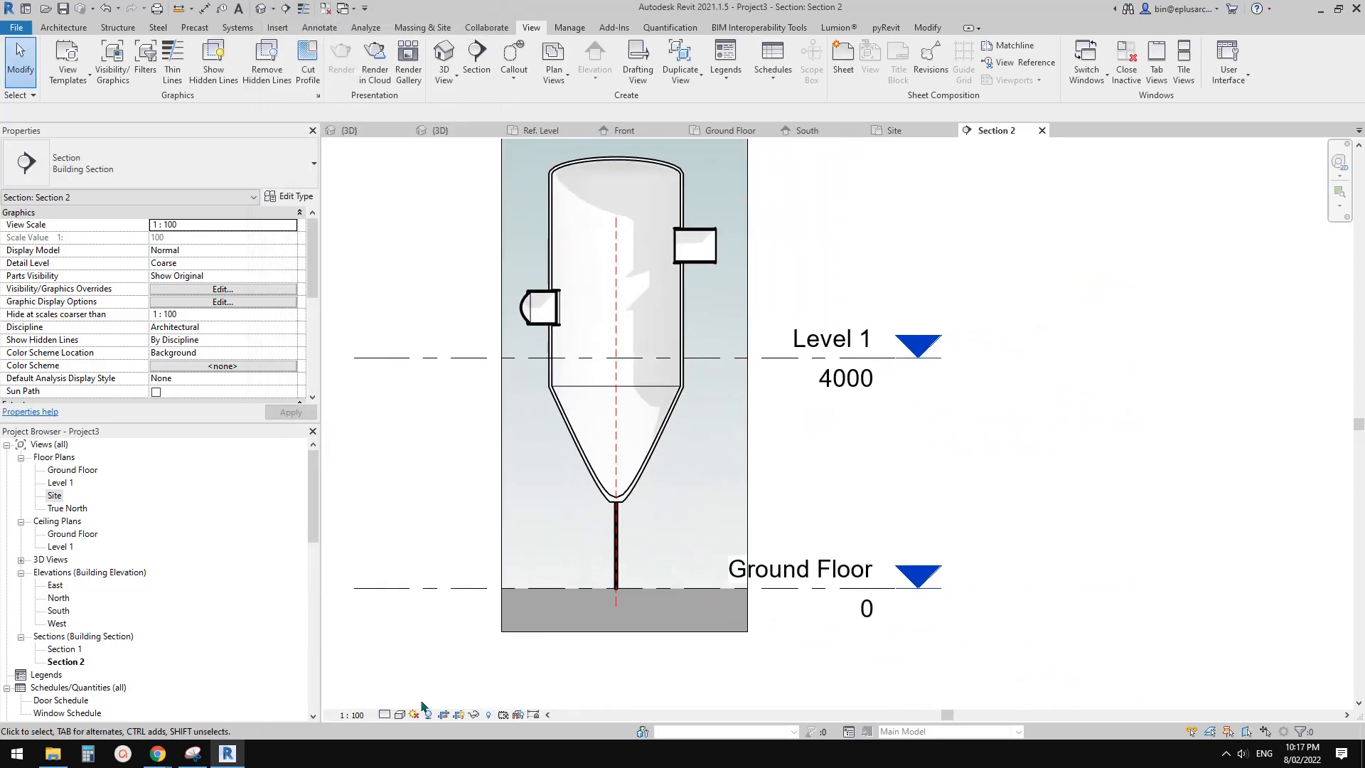
click(395, 715)
click(401, 687)
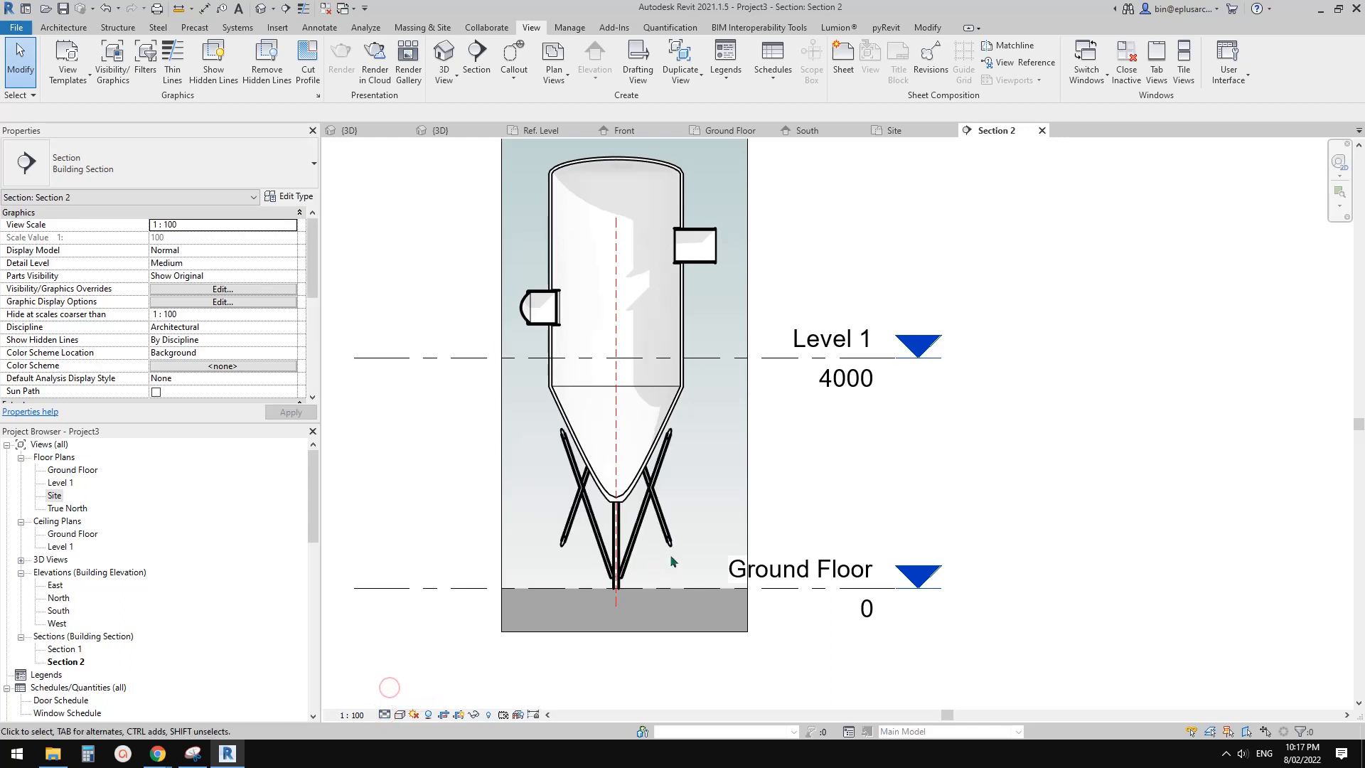
In the Site plan, move the Section 2 line below the silo's centre, to the lower edge of the small central circles
scroll(225, 352, down, 5)
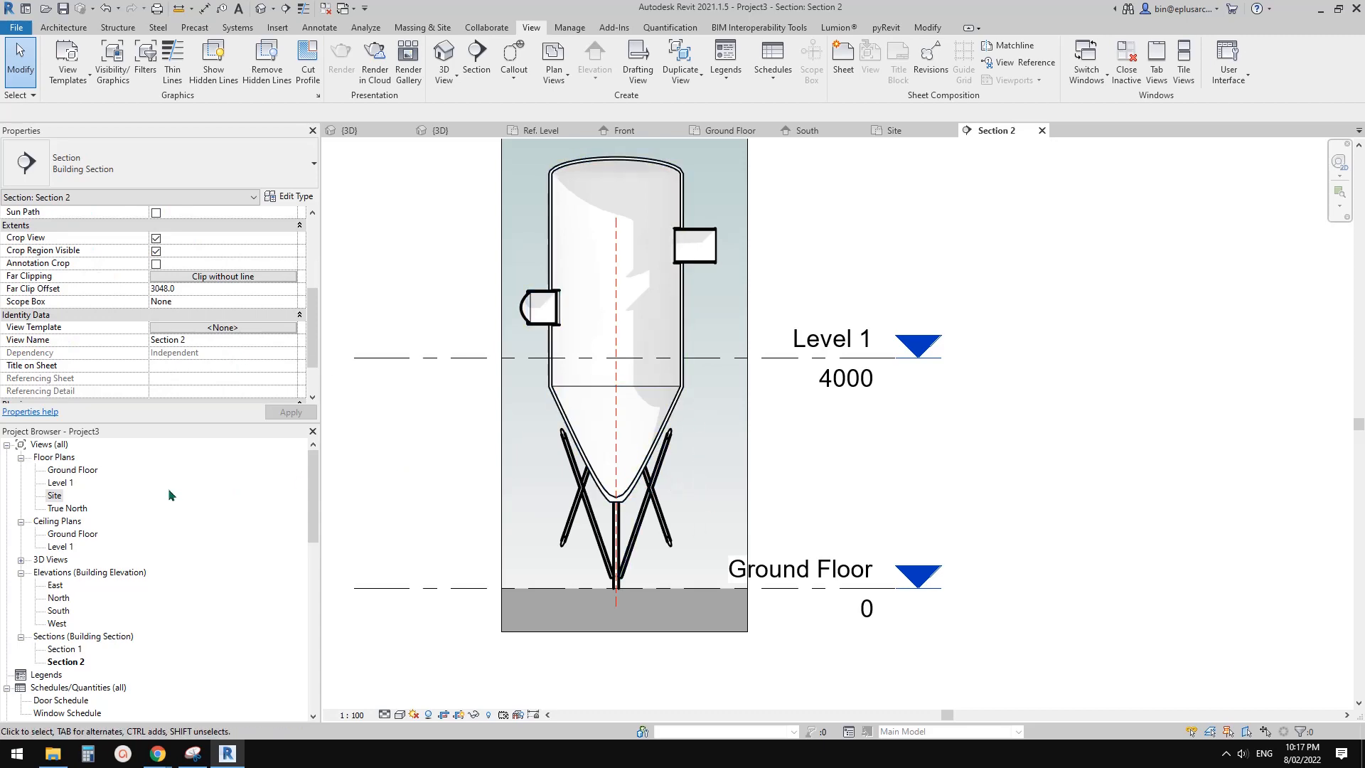
double_click(54, 495)
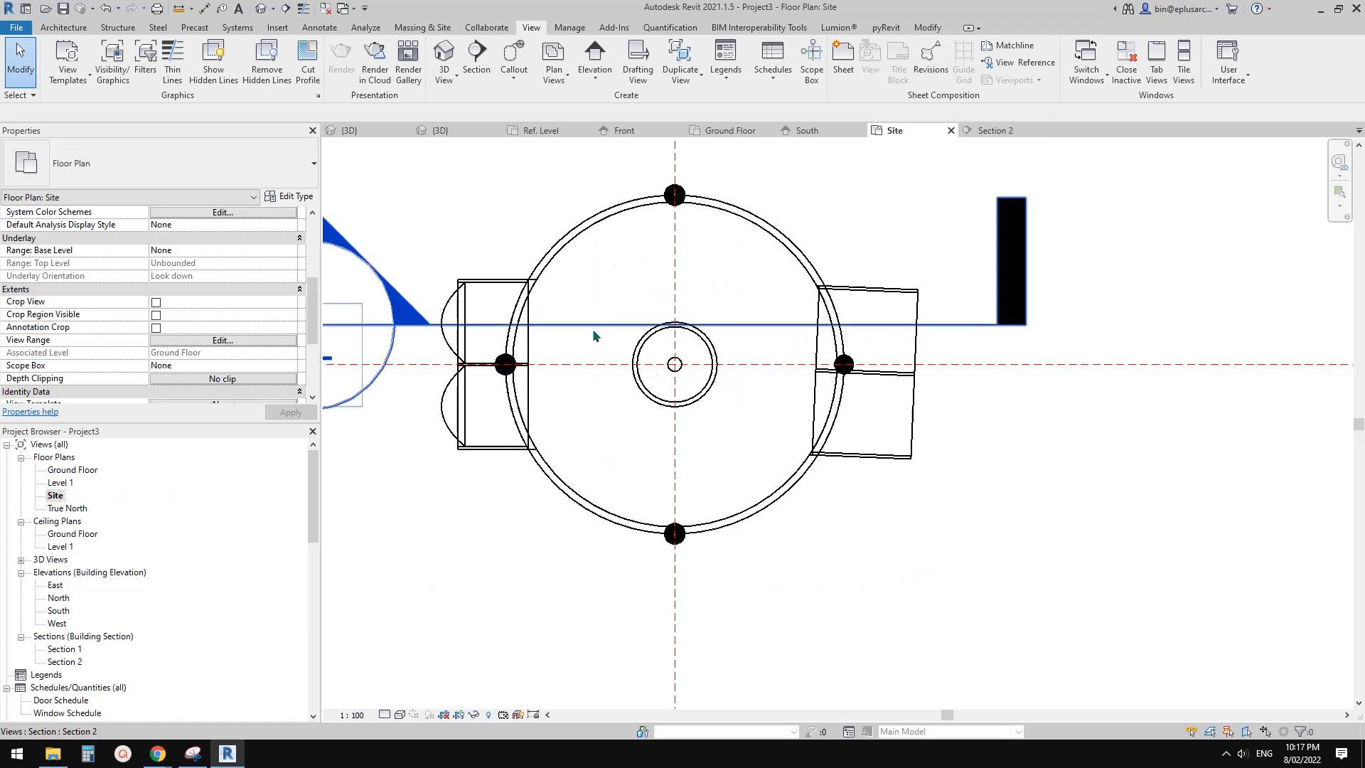
click(592, 326)
drag(600, 409, 596, 407)
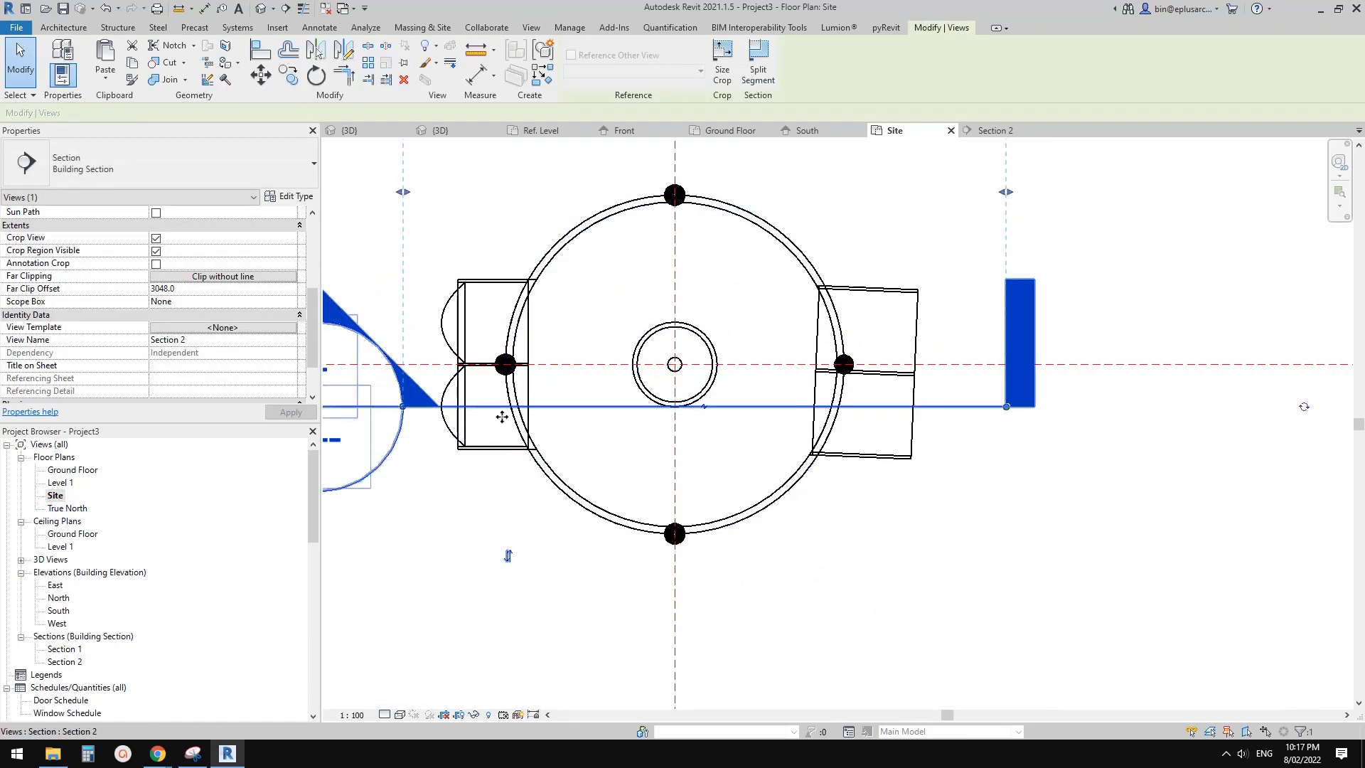
Open the section view from the moved section line and examine the cut silo, window boxes and braced columns
right_click(578, 408)
click(623, 118)
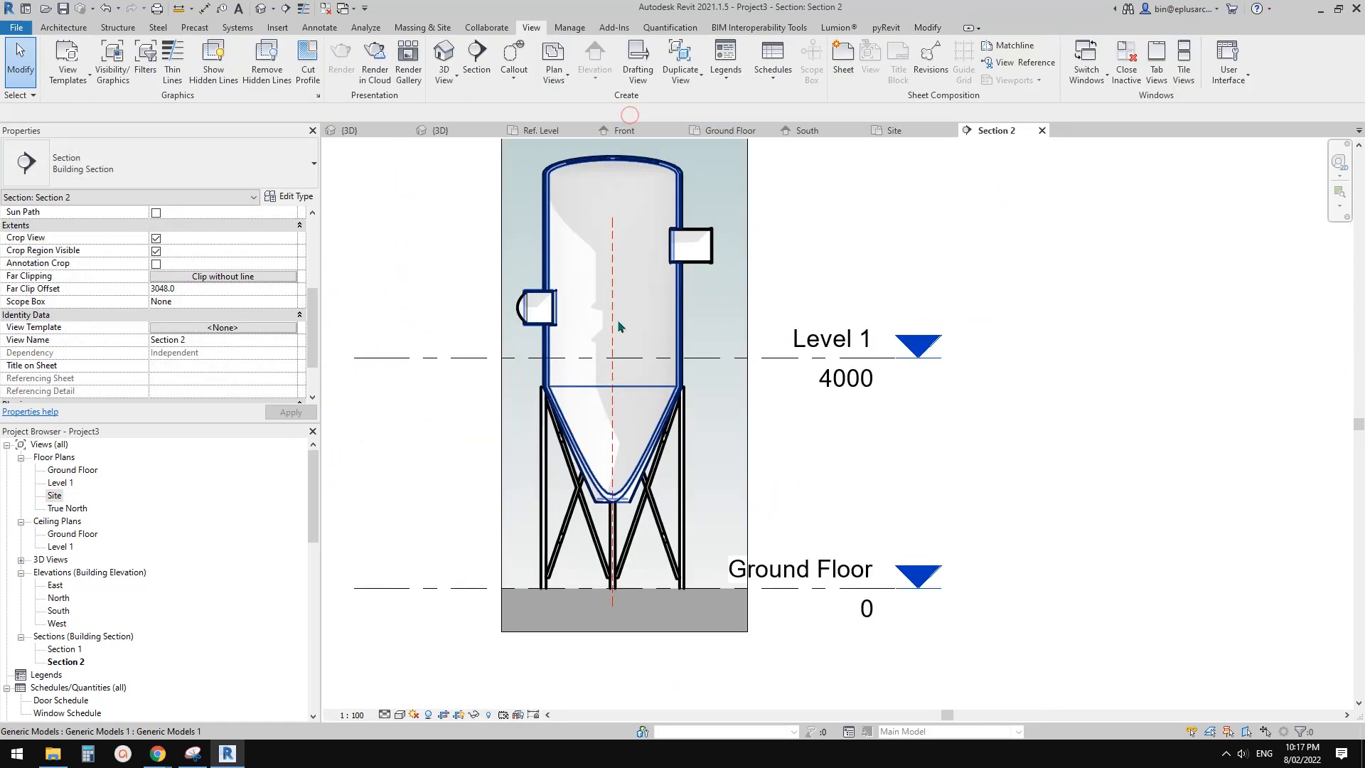
middle_drag(755, 467, 758, 543)
scroll(796, 452, down, 2)
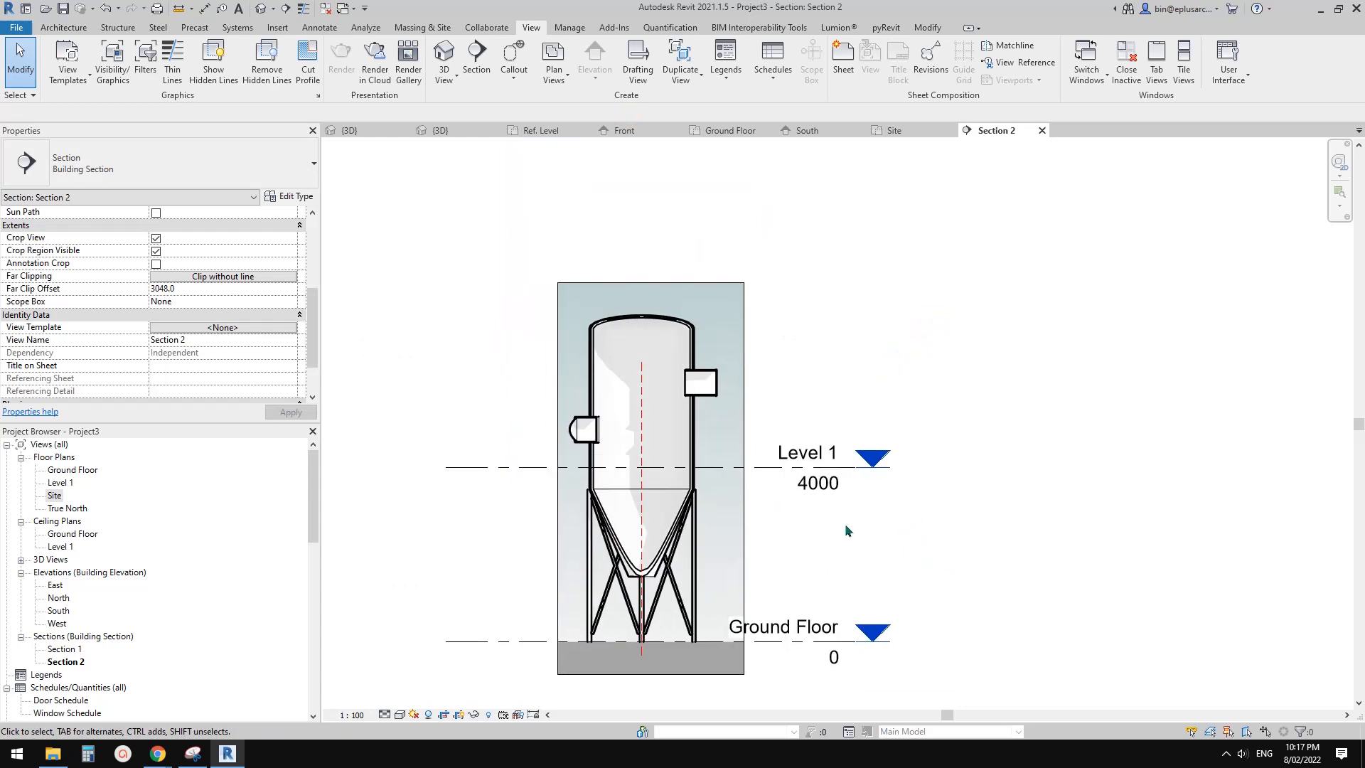
middle_drag(771, 490, 740, 445)
scroll(689, 430, up, 1)
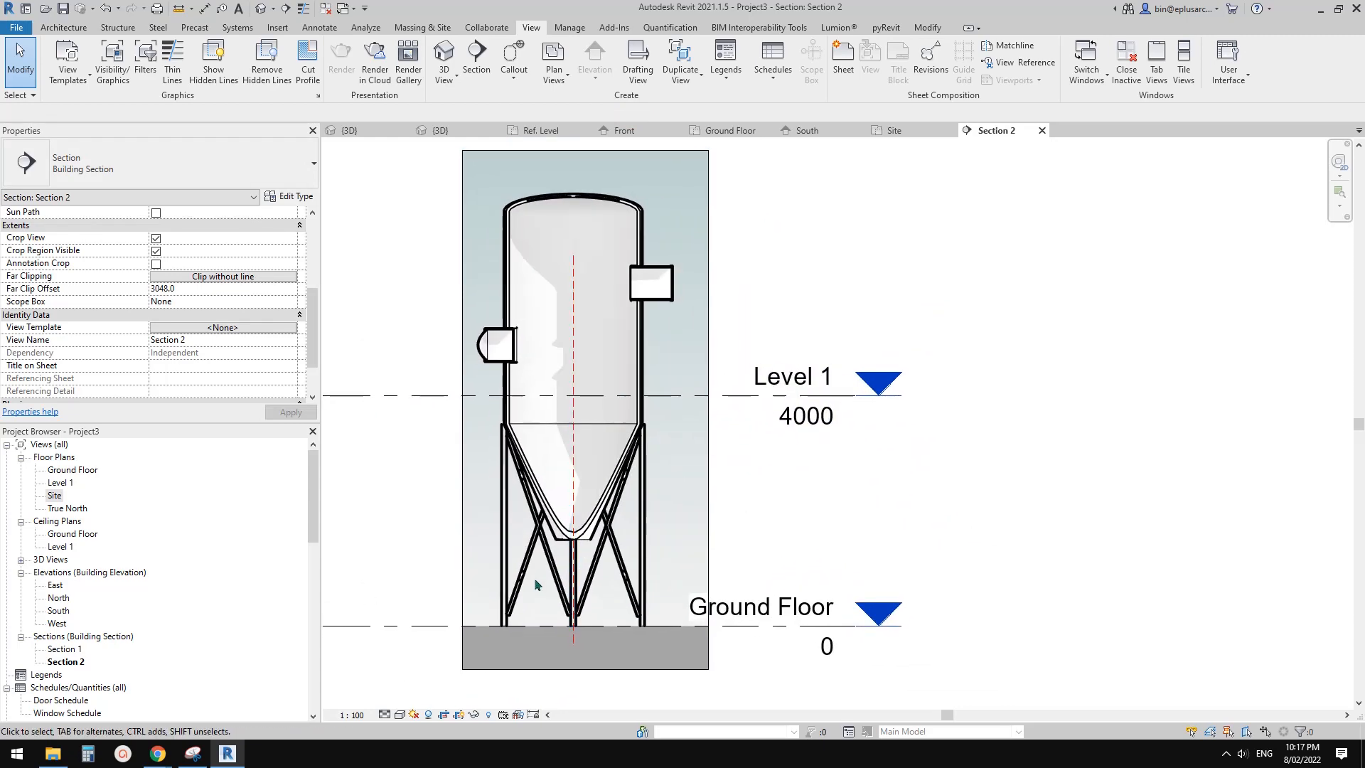
Switch to Chrome and show the reference photo of the converted grain silo for comparison
mouse_move(162, 756)
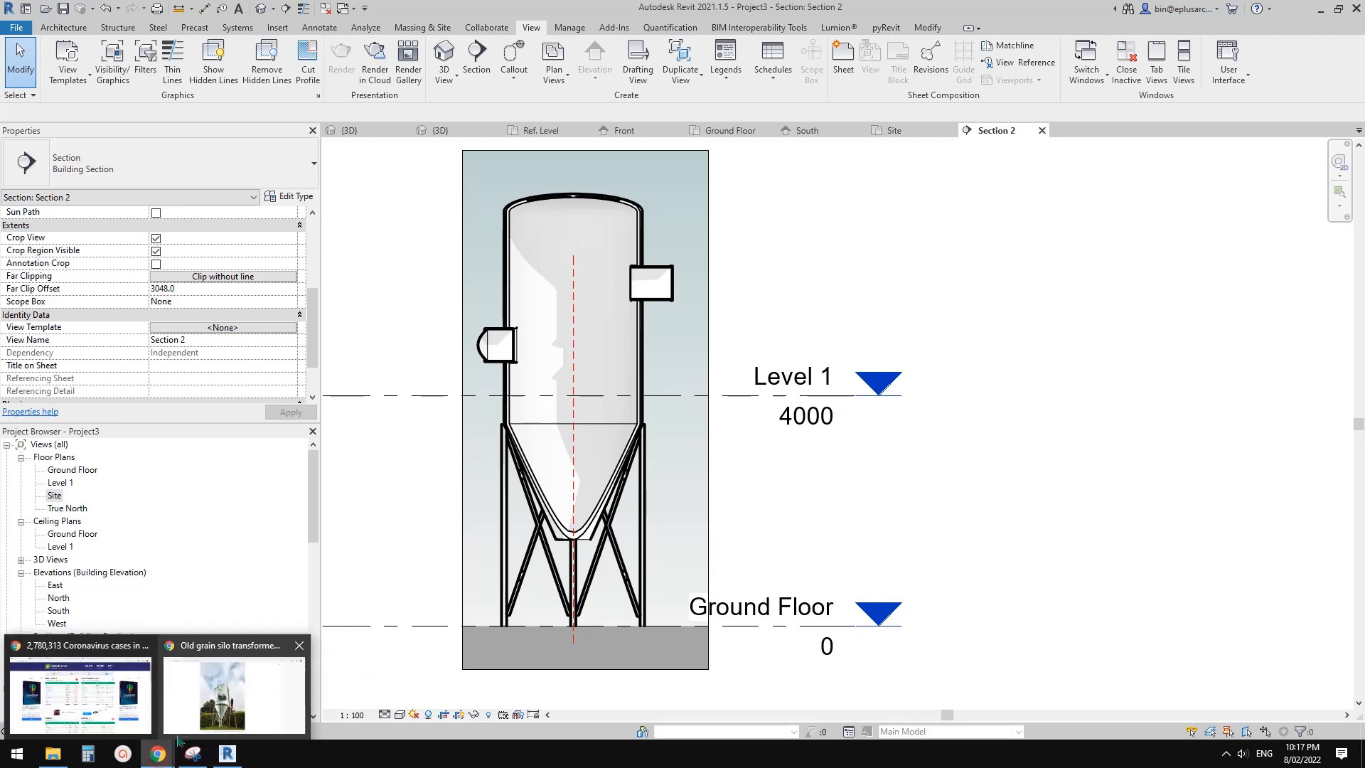
click(221, 702)
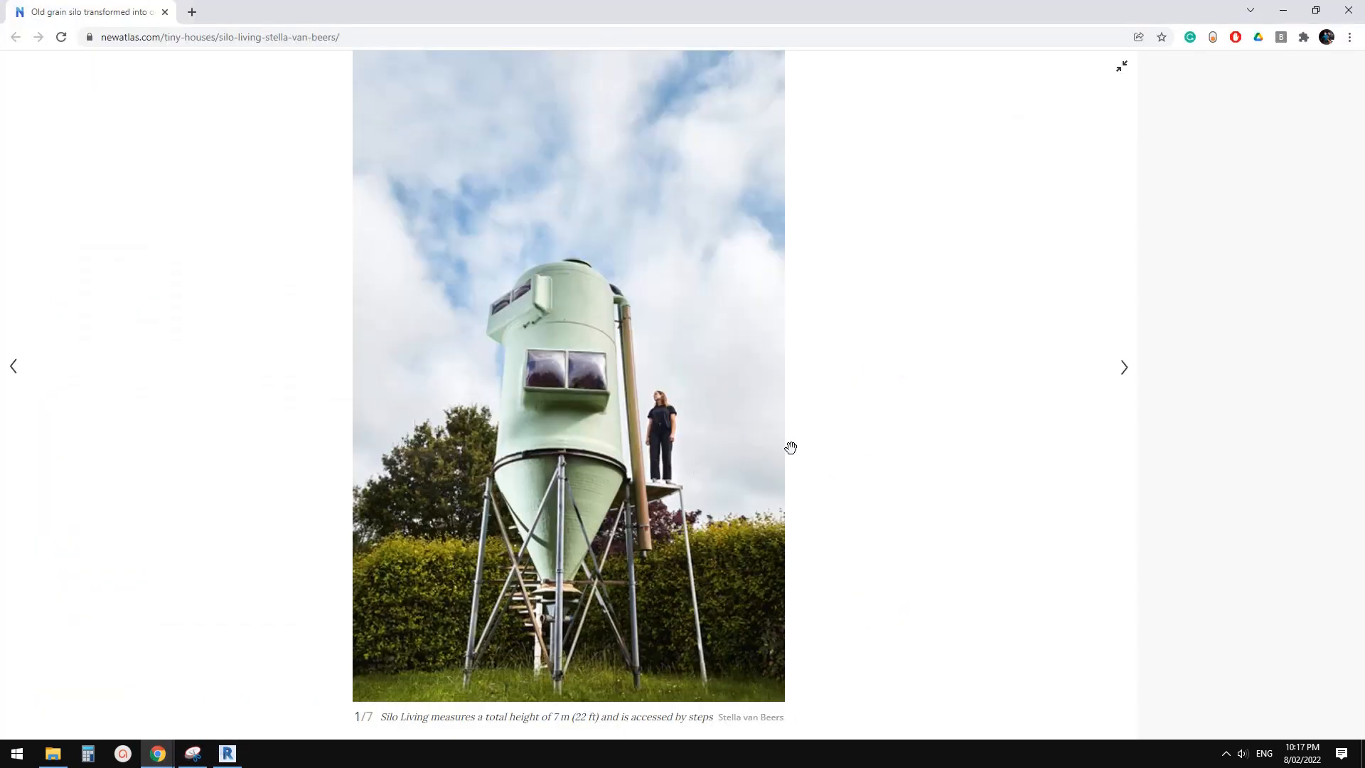